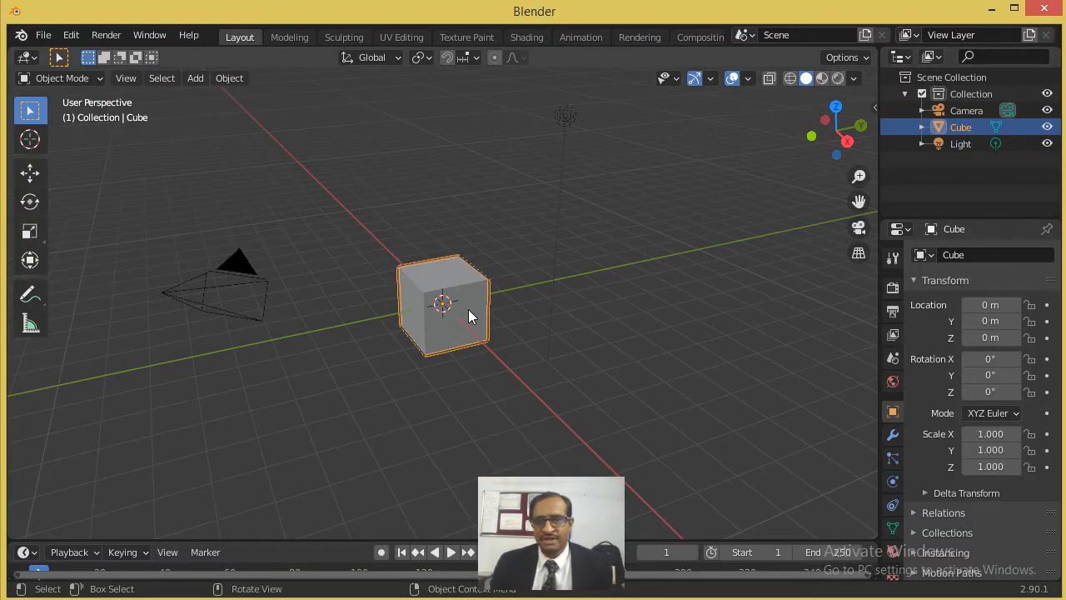
# - Delete the default cube and add a mesh plane at the world origin
pyautogui.scroll(3, 469, 309)
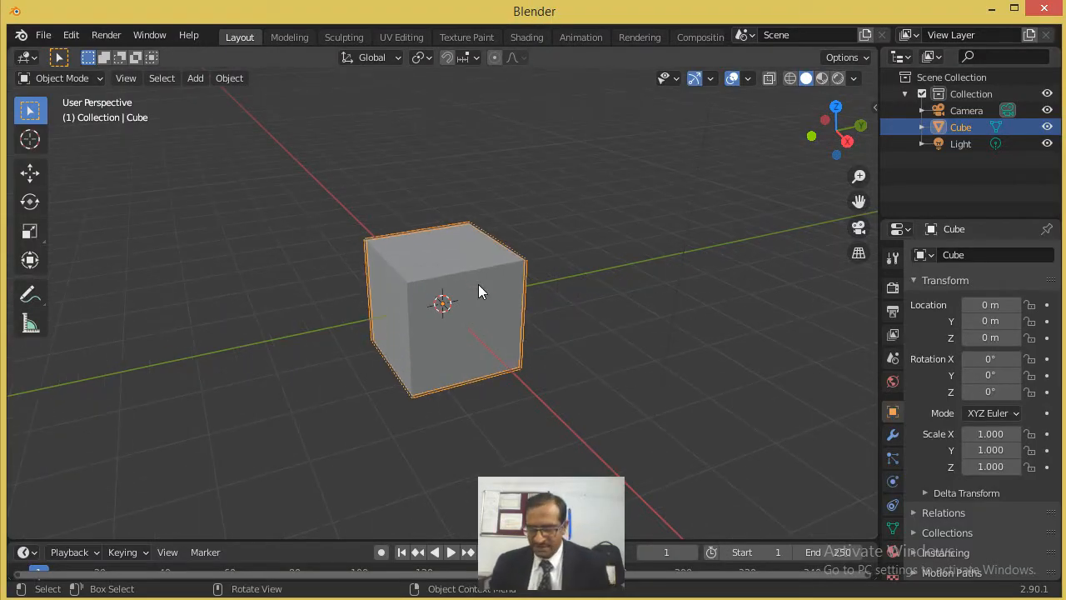
pyautogui.press('Delete')
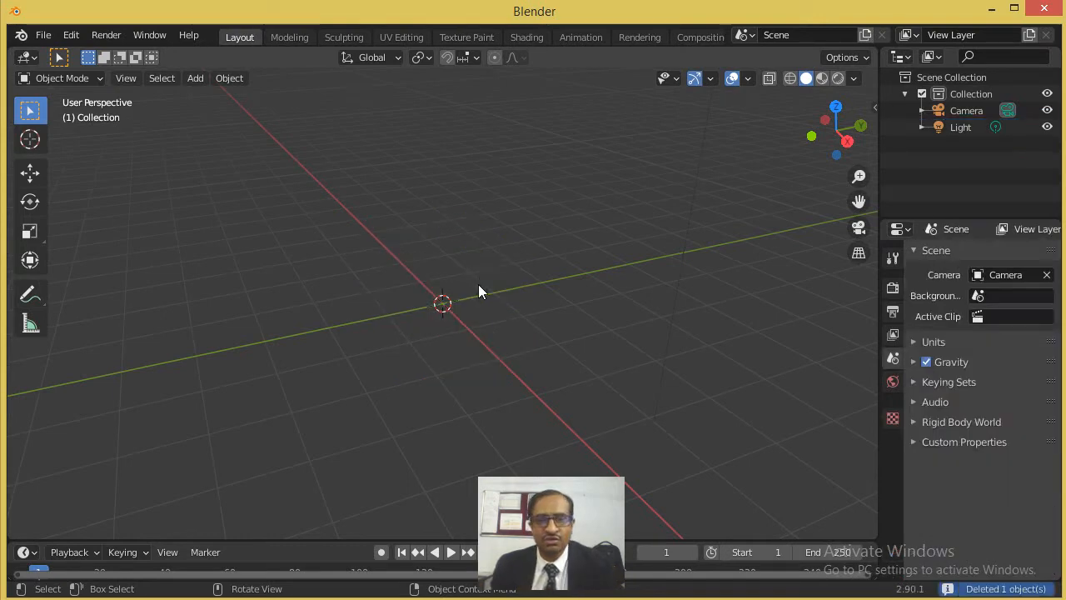
pyautogui.click(195, 78)
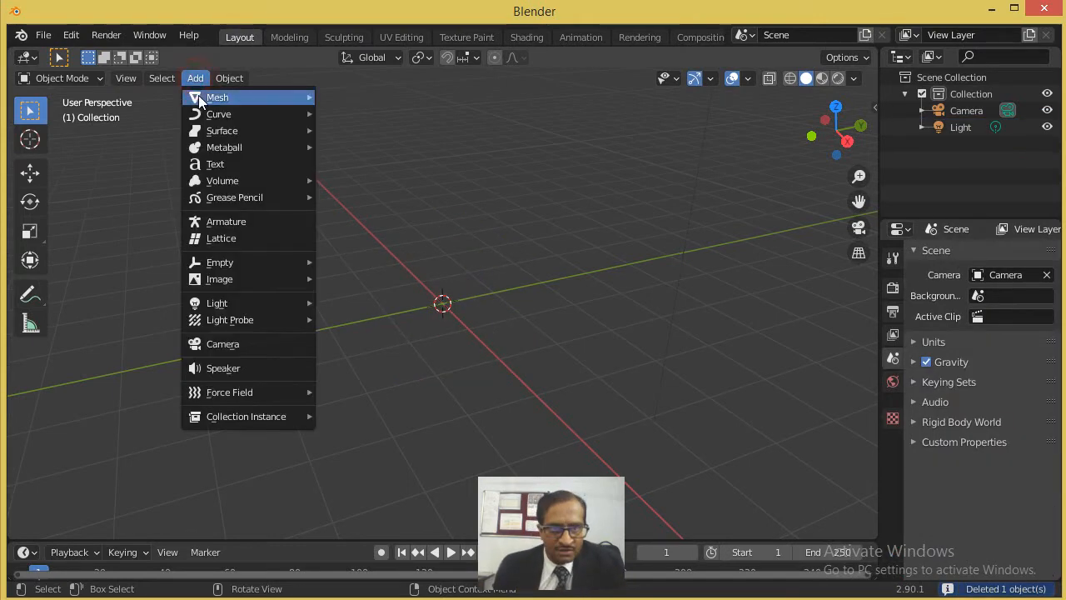
pyautogui.moveTo(200, 97)
pyautogui.click(364, 98)
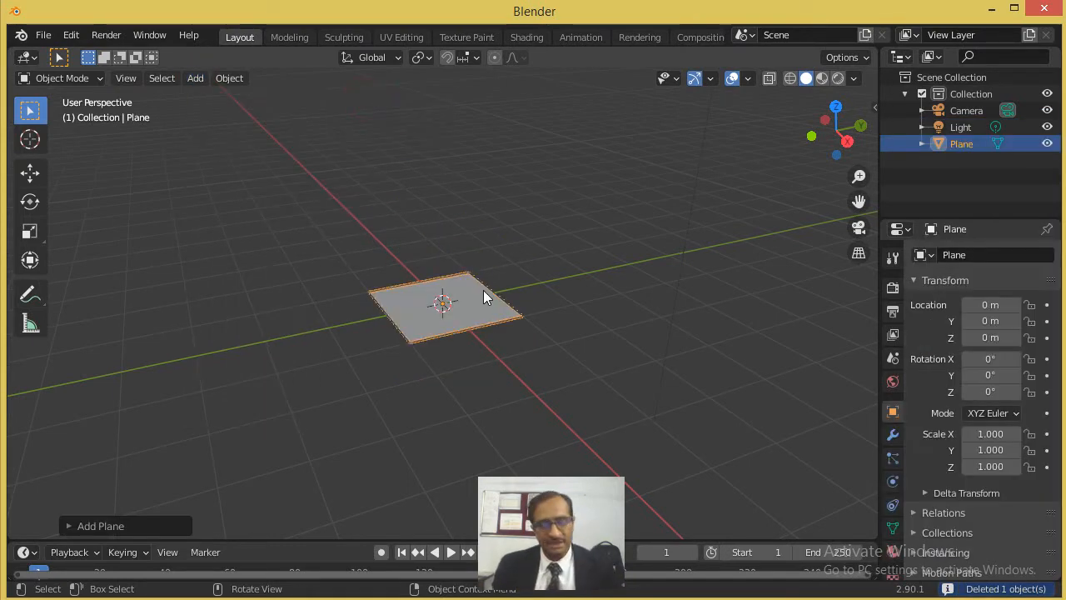
# - Scale the plane uniformly to about 3.01 and deselect it
pyautogui.press('s')
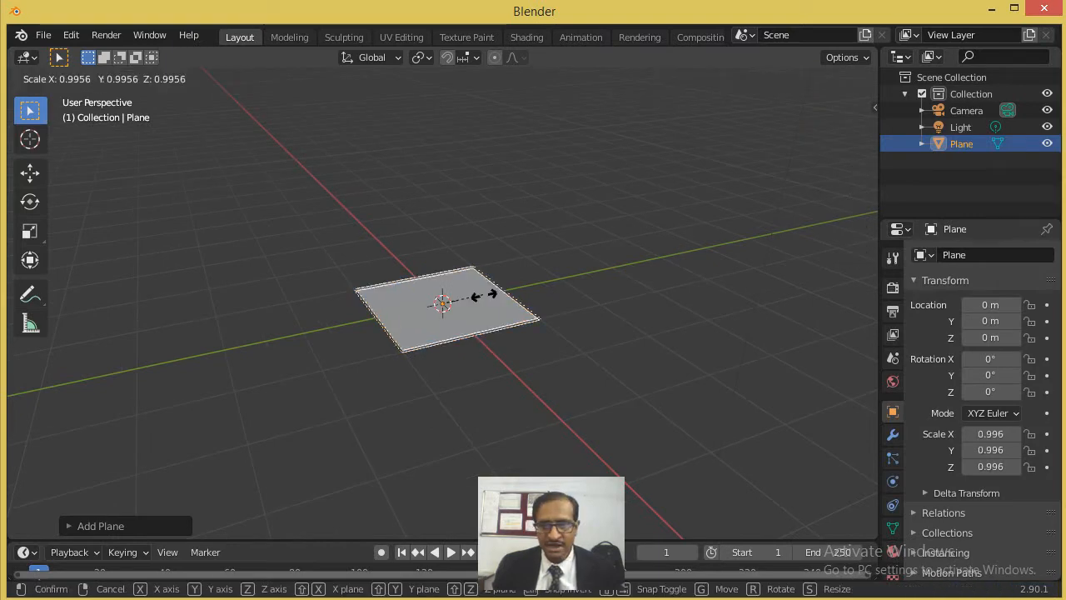
pyautogui.click(571, 321)
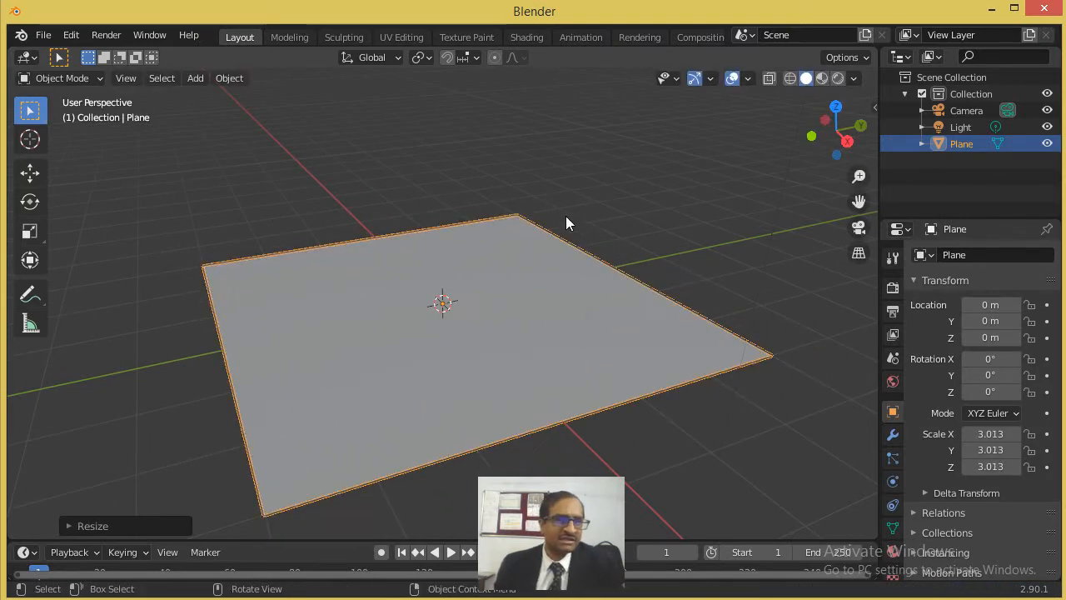
pyautogui.click(578, 209)
# - Load face.jpg from the Desktop folder as a reference image aligned to the front view
pyautogui.press('KP_1')
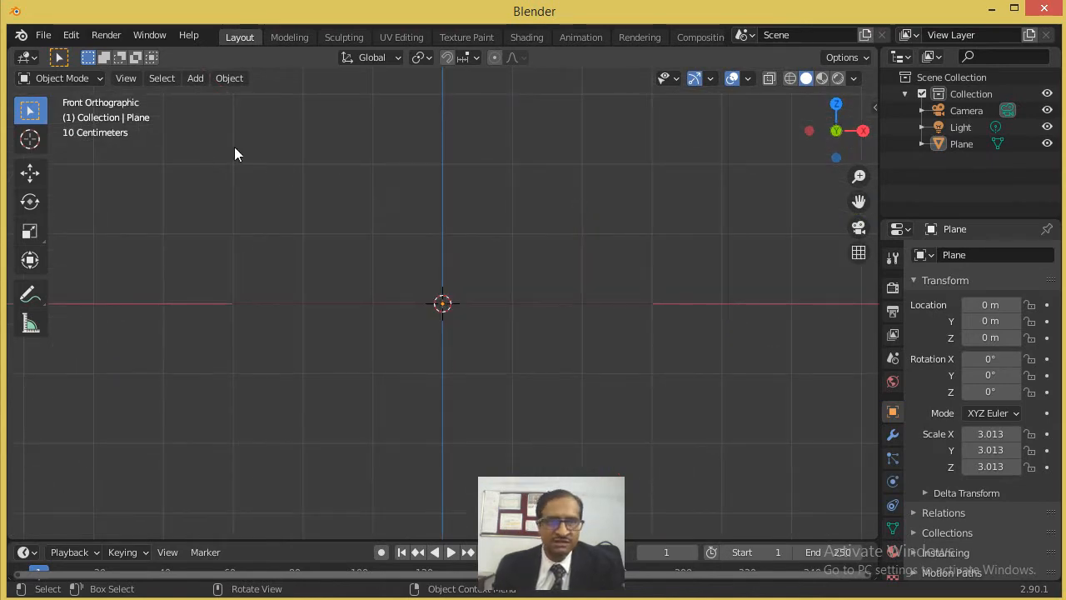
pyautogui.keyDown('shift'); pyautogui.moveTo(372, 164); pyautogui.dragTo(355, 189, button='middle'); pyautogui.keyUp('shift')
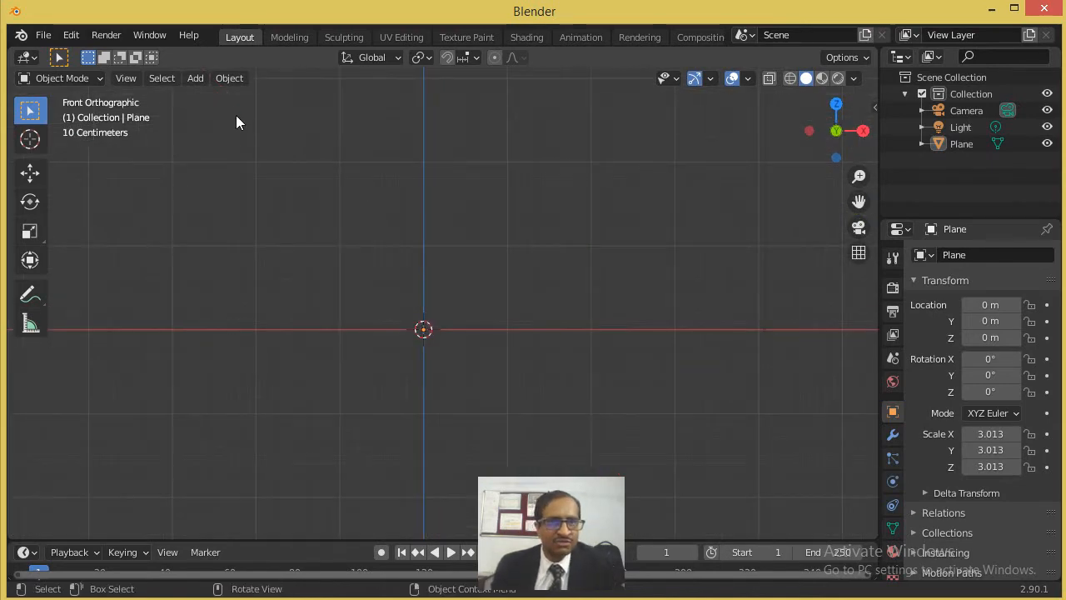
pyautogui.click(195, 79)
pyautogui.moveTo(259, 263)
pyautogui.moveTo(258, 281)
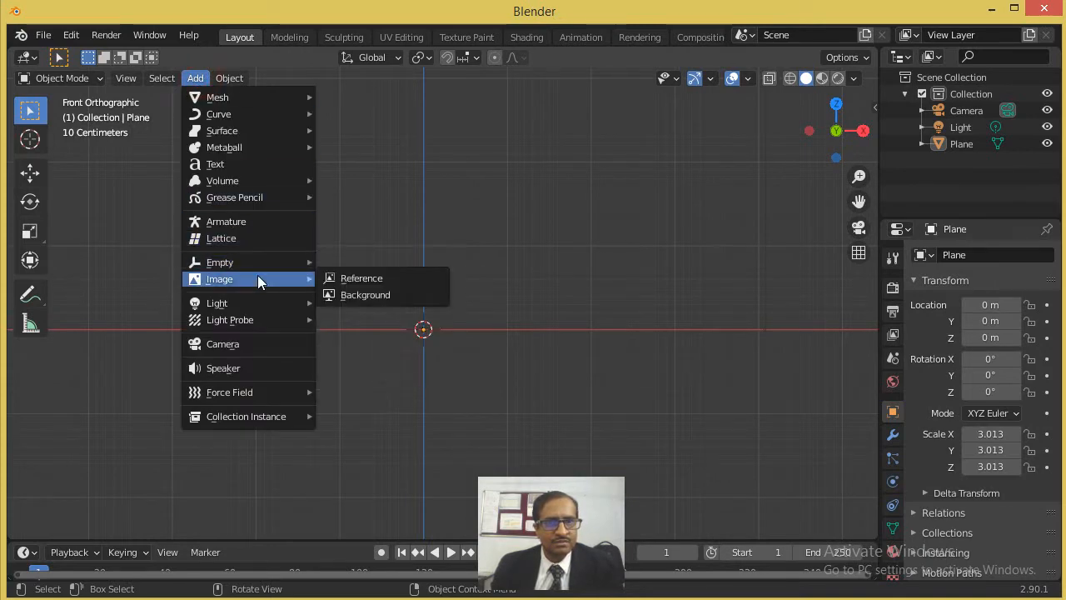
pyautogui.click(372, 278)
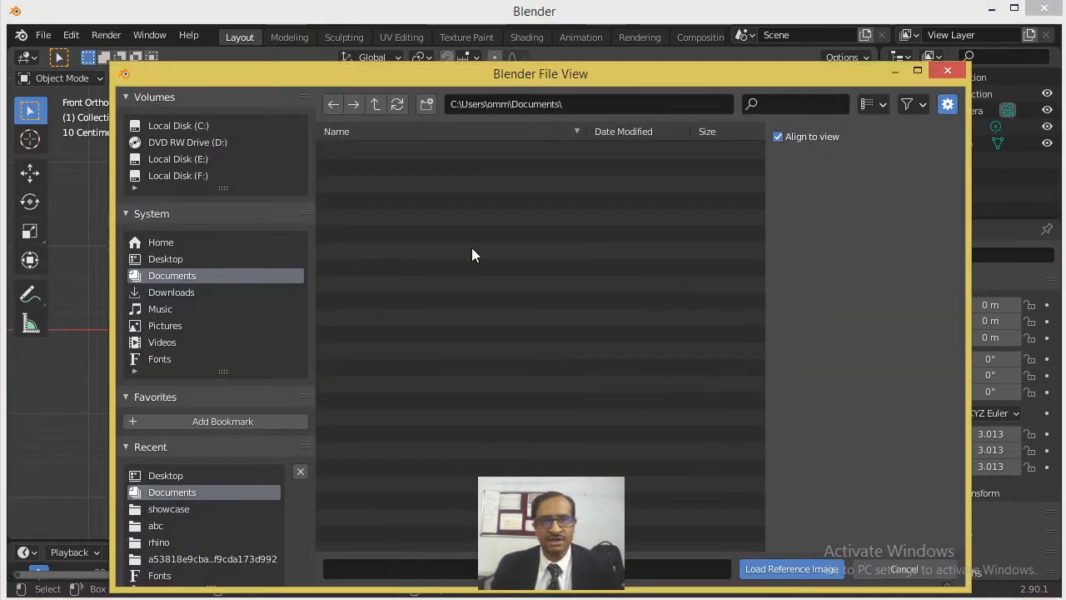
pyautogui.click(167, 259)
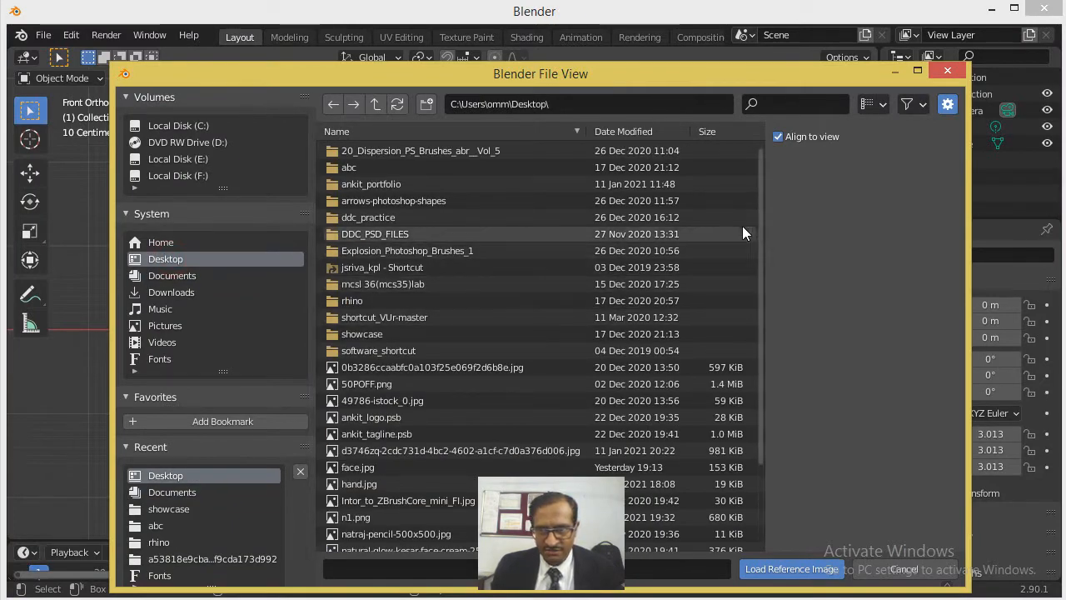
pyautogui.moveTo(760, 230); pyautogui.dragTo(779, 336)
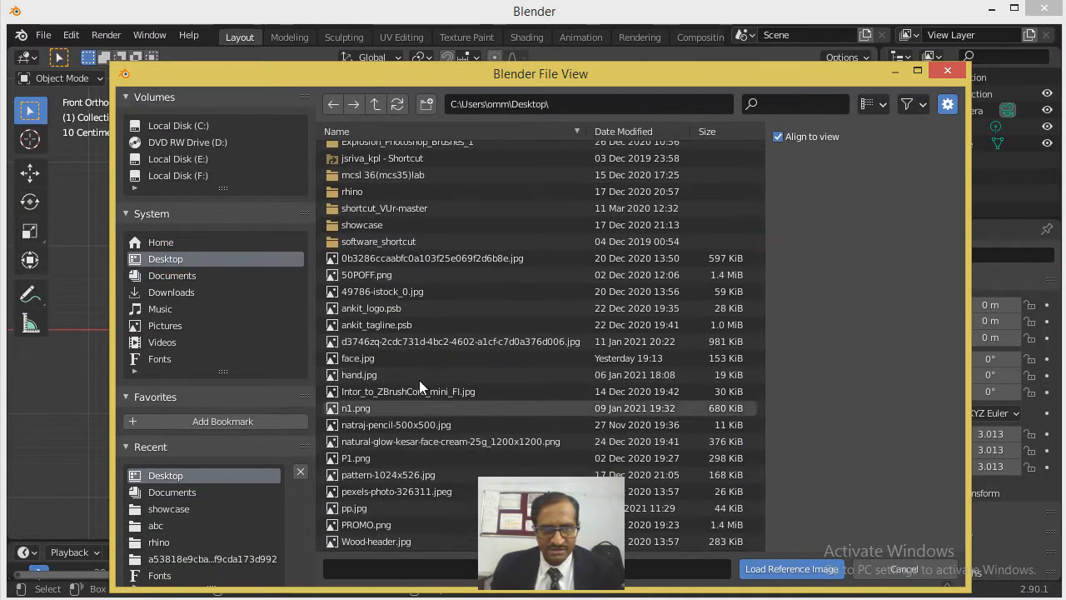
pyautogui.click(361, 360)
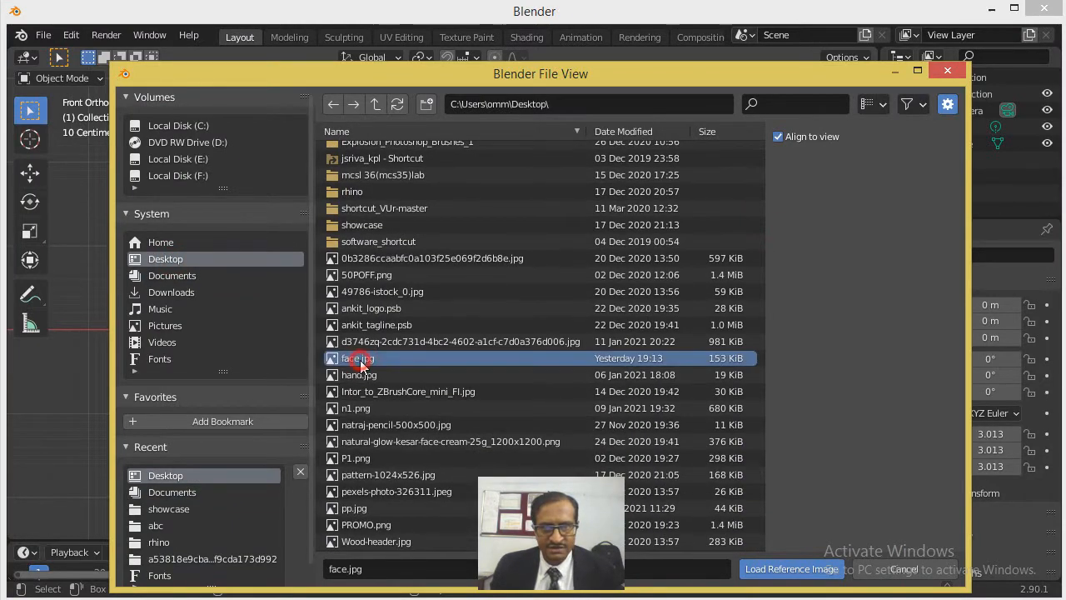
pyautogui.click(791, 570)
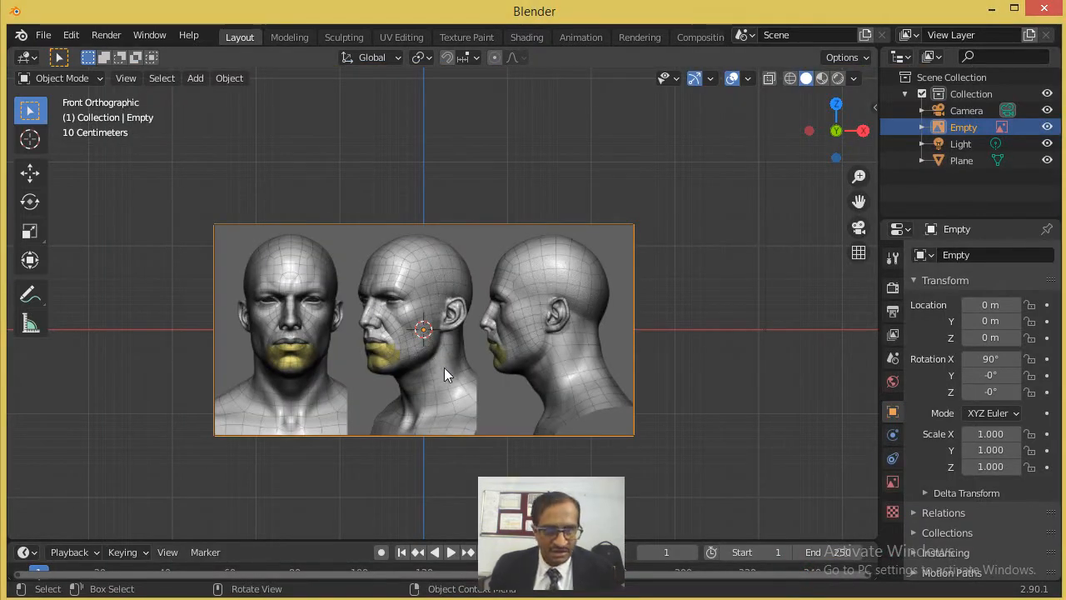
# - Move the reference image up to about X 0.22 m, Z 1.28 m so its lower edge rests on the ground line
pyautogui.press('g')
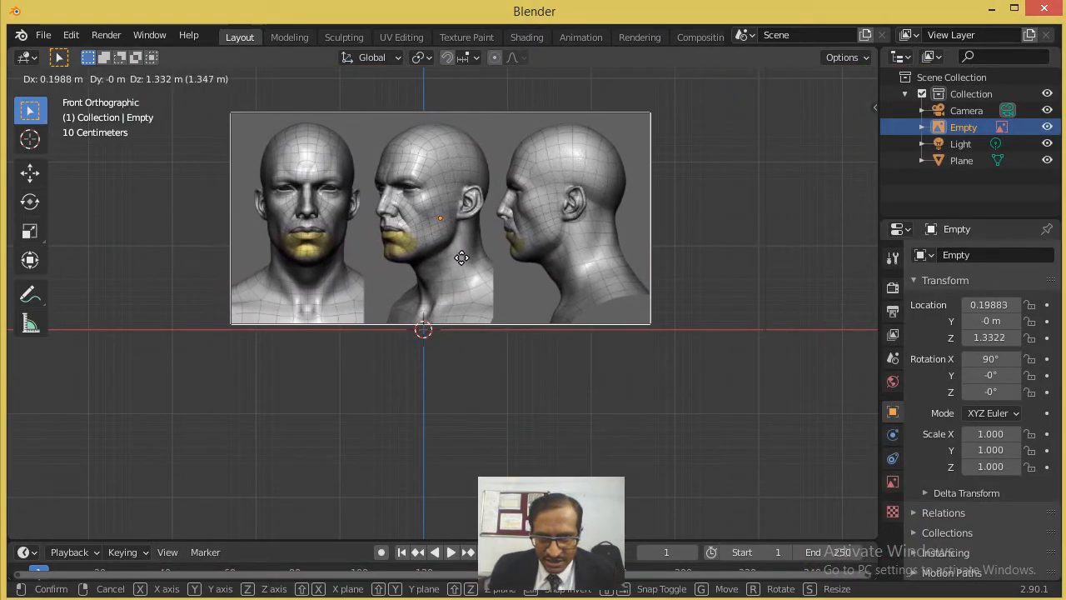
pyautogui.click(462, 260)
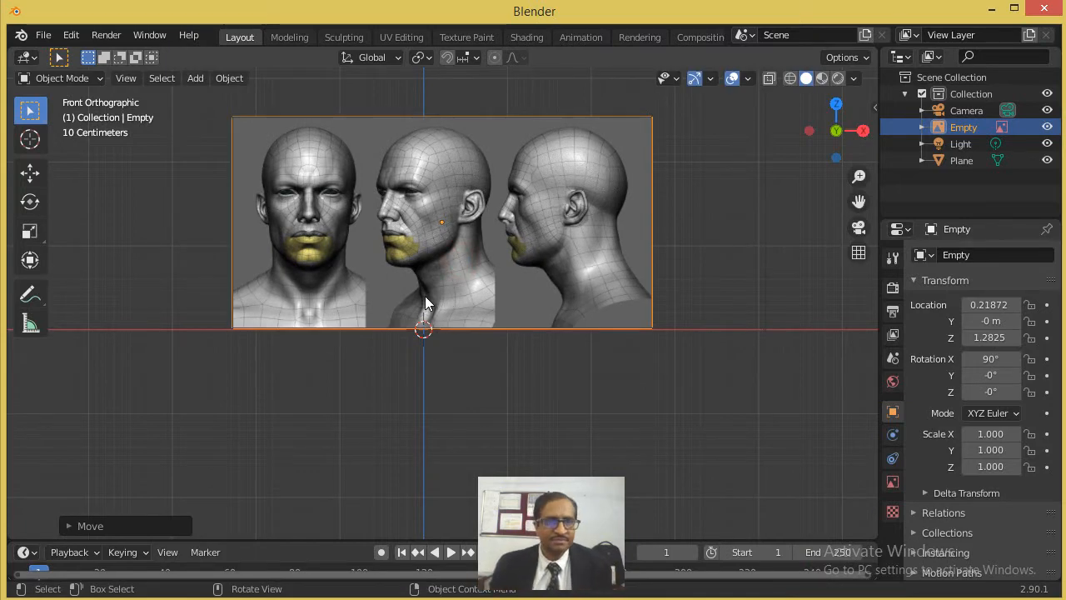
# - Enlarge the ground plane uniformly so it extends well beyond the reference image on all sides
pyautogui.scroll(-3, 424, 296)
pyautogui.moveTo(428, 300); pyautogui.dragTo(533, 351, button='middle')
pyautogui.click(534, 354)
pyautogui.press('s')
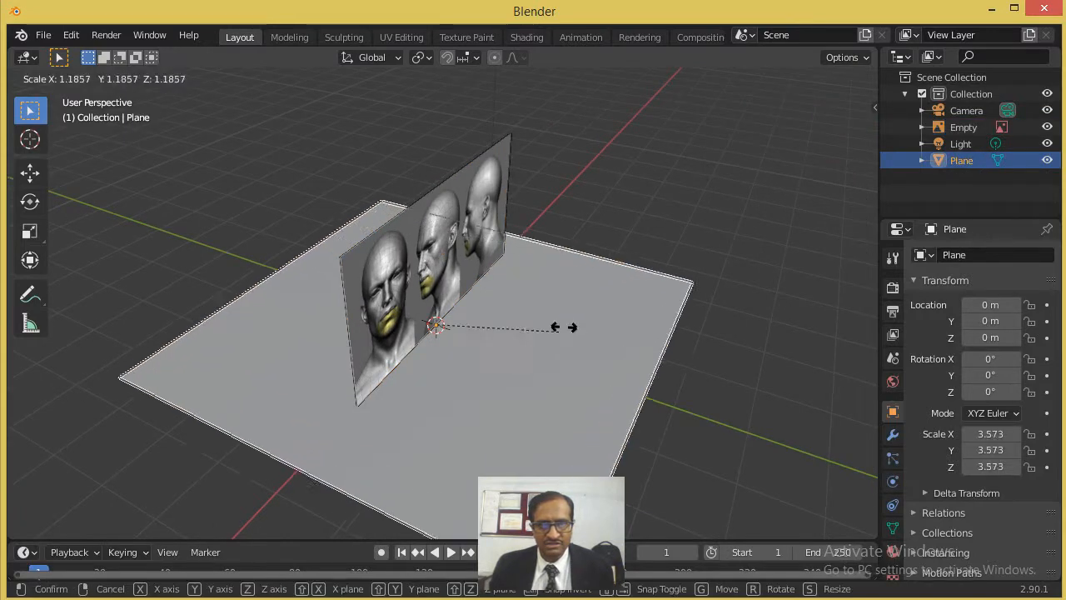
pyautogui.click(695, 229)
# - Move the reference image backward in the top view to about X -0.64 m, Y 2.14 m
pyautogui.click(438, 267)
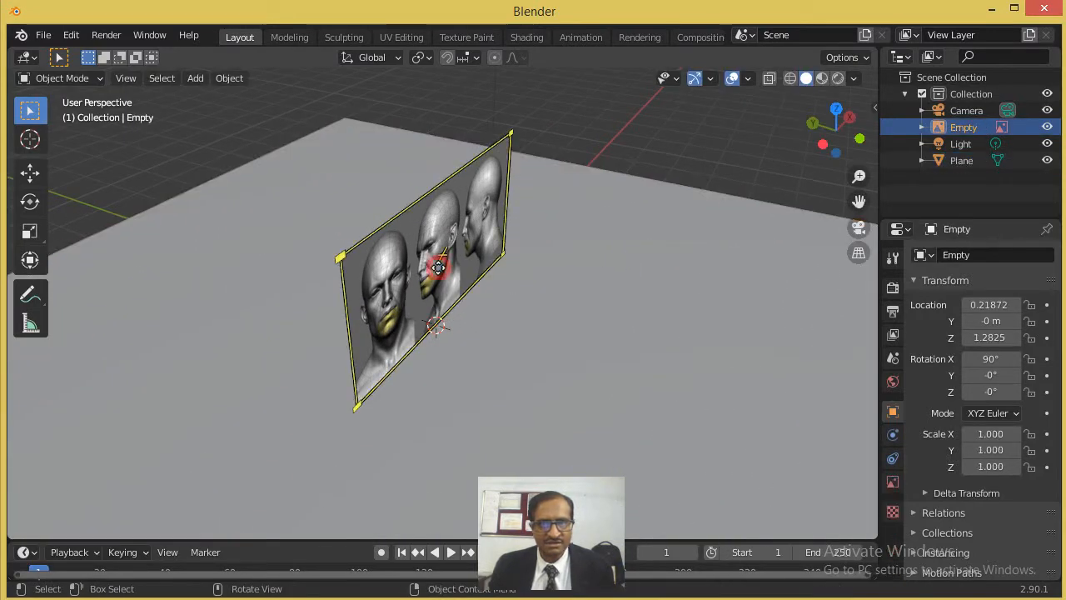
pyautogui.press('KP_1')
pyautogui.press('KP_7')
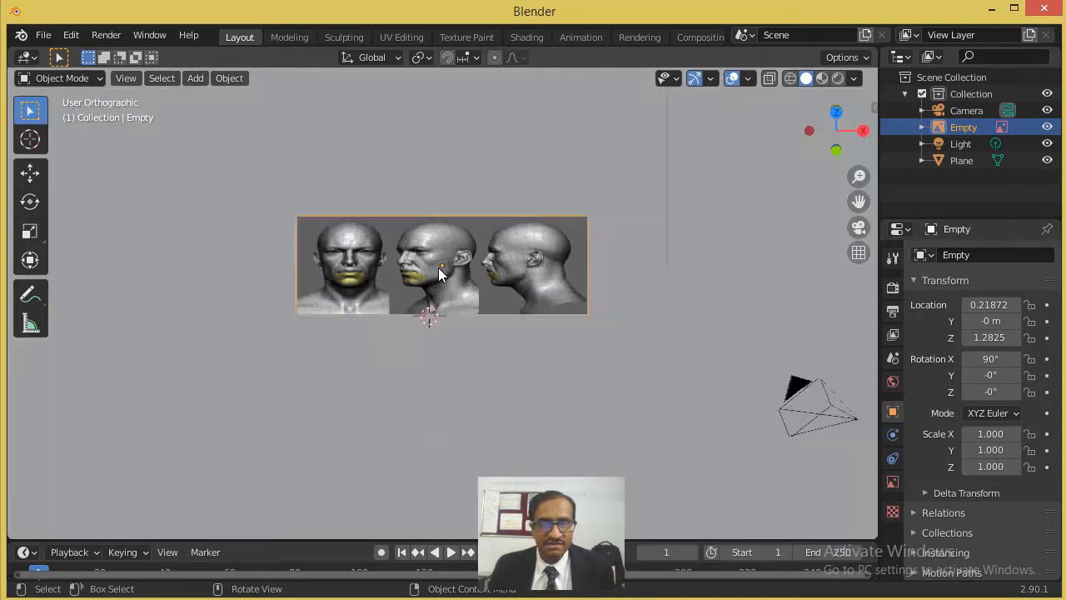
pyautogui.scroll(-4, 439, 295)
pyautogui.press('g')
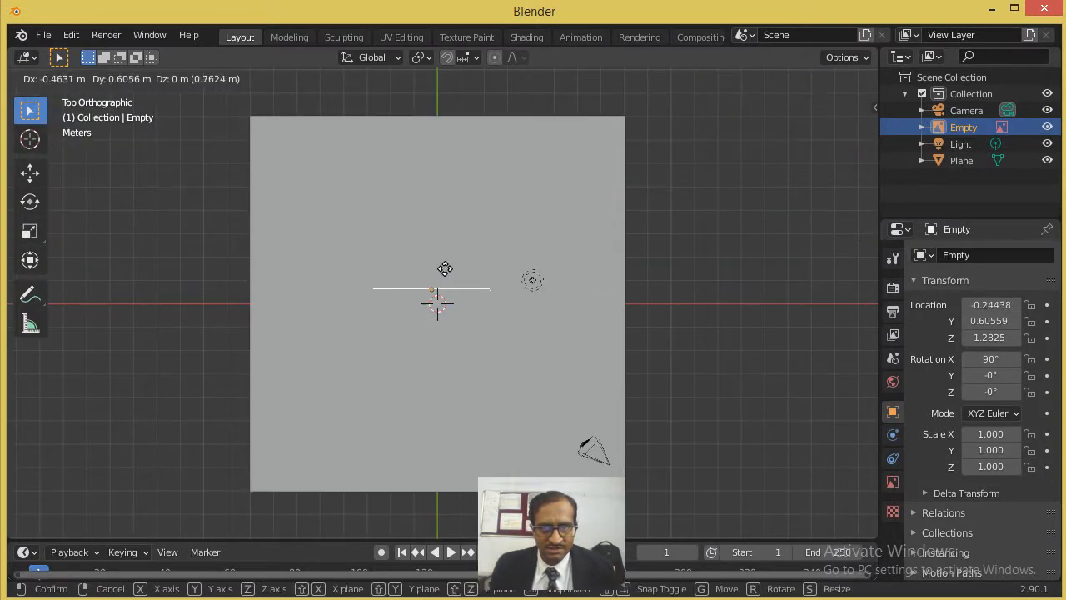
pyautogui.click(439, 242)
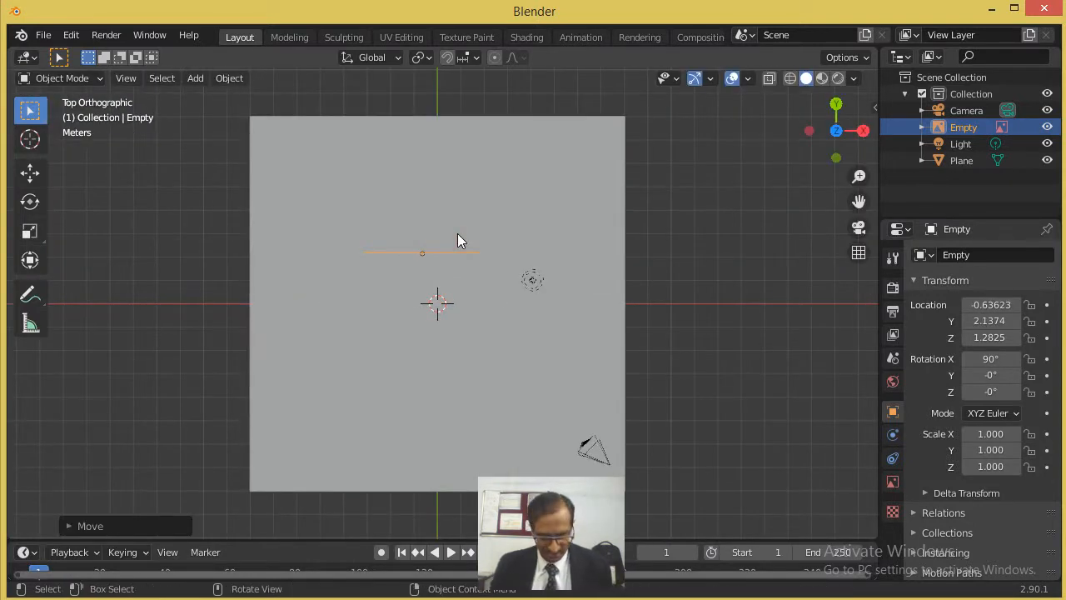
# - Start the Shortcut VUr add-on's on-screen key display and hide the sidebar again
pyautogui.press('n')
pyautogui.click(868, 221)
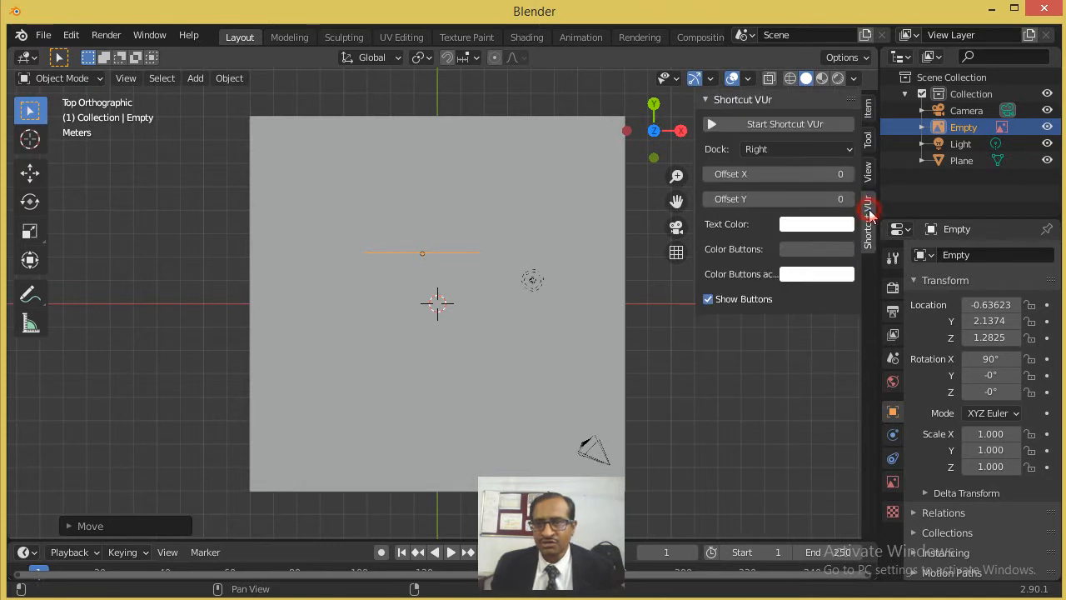
pyautogui.click(761, 125)
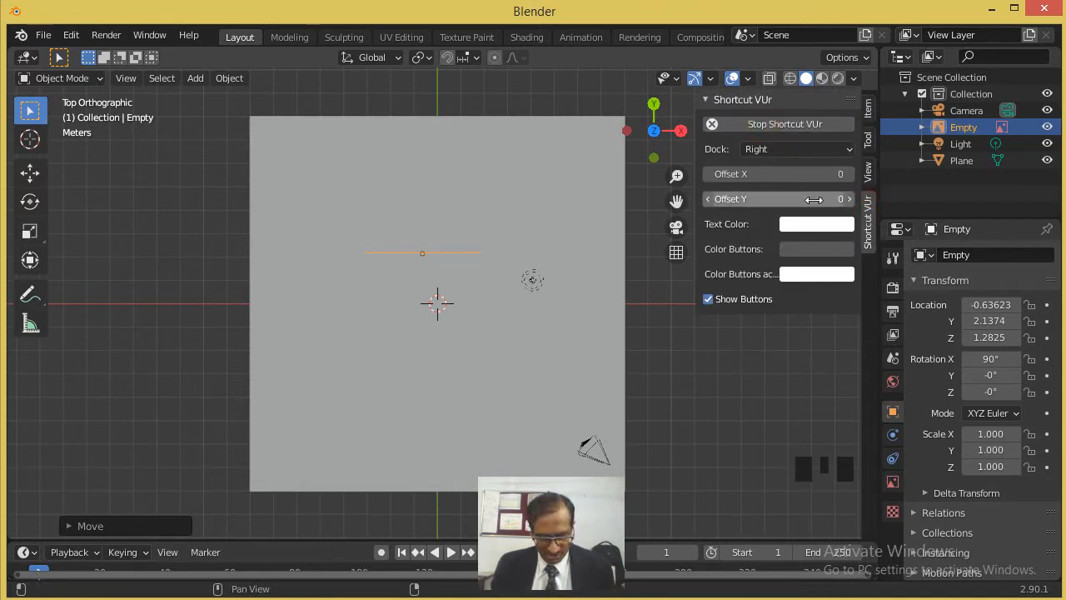
pyautogui.press('n')
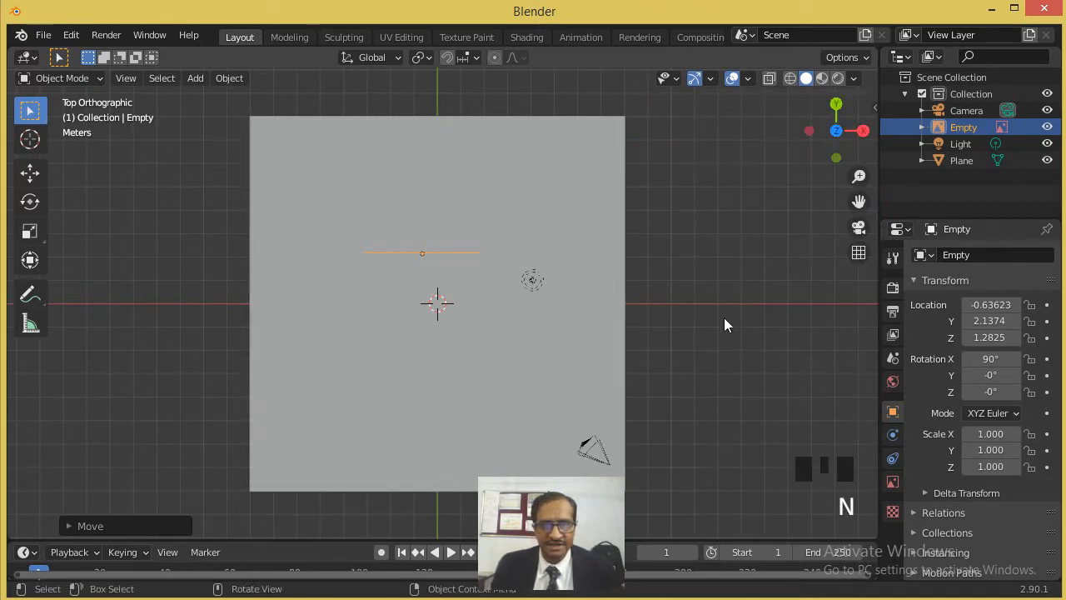
# - Duplicate the reference image in the top view and place the copy at about X 2.33 m, Y -0.61 m
pyautogui.moveTo(561, 318); pyautogui.dragTo(661, 250, button='middle')
pyautogui.scroll(5, 338, 231)
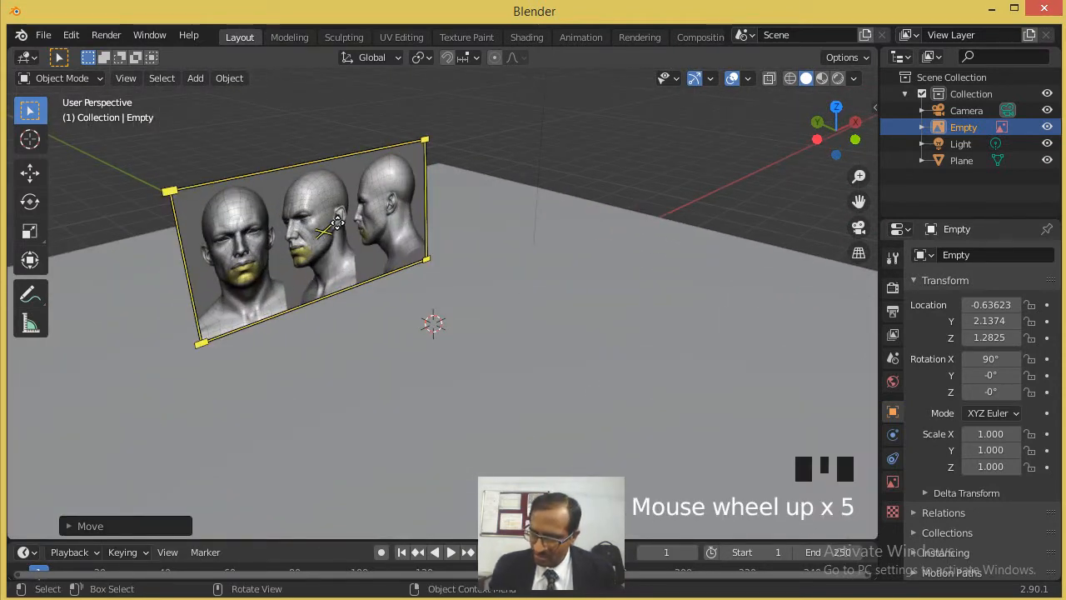
pyautogui.press('KP_7')
pyautogui.scroll(-3, 379, 222)
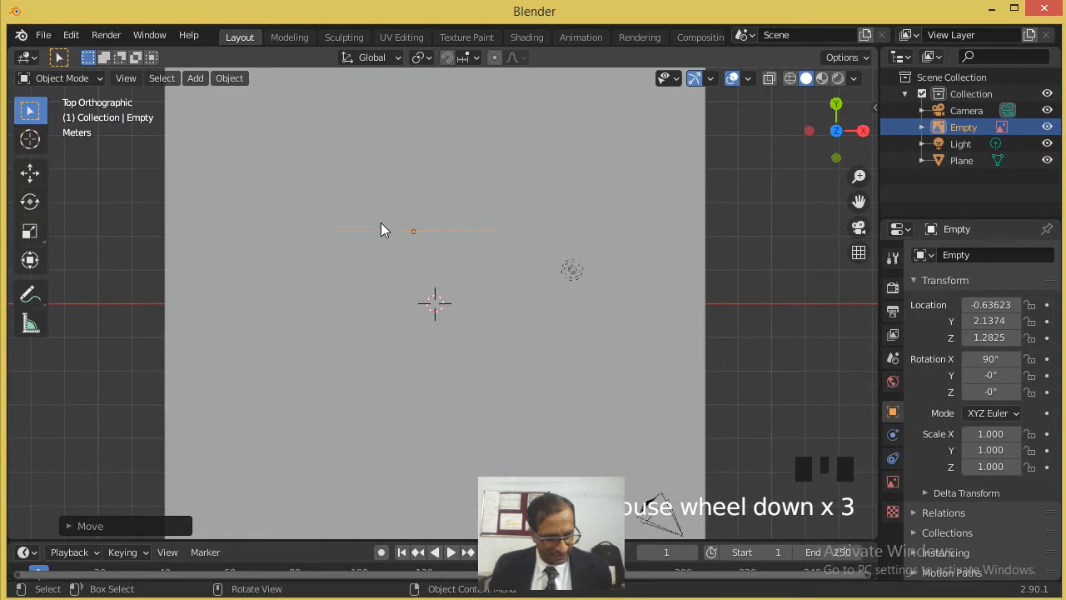
pyautogui.hotkey('shift', 'd')
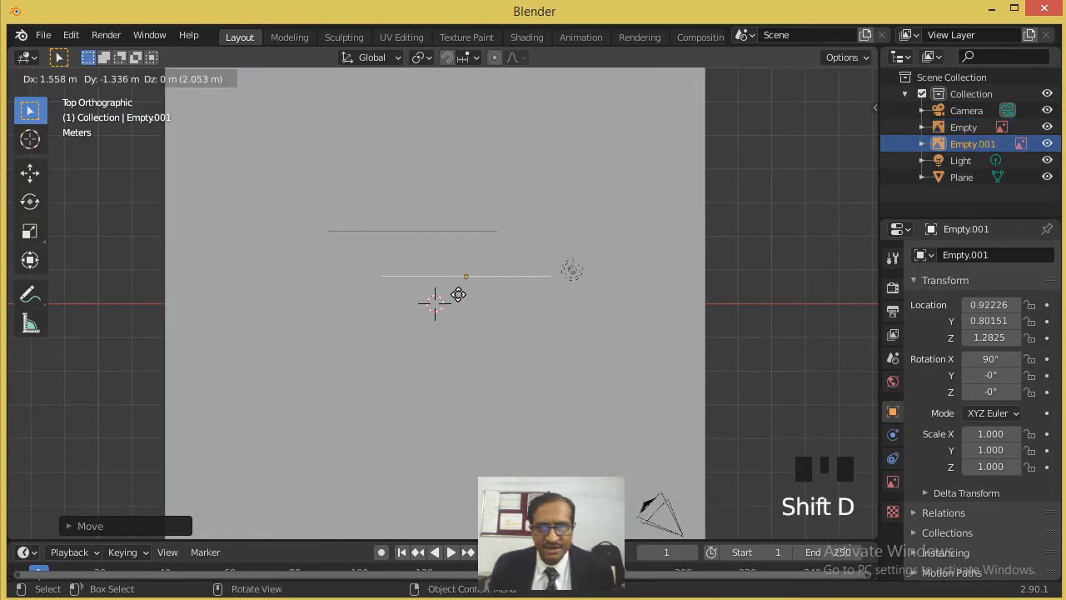
pyautogui.click(480, 315)
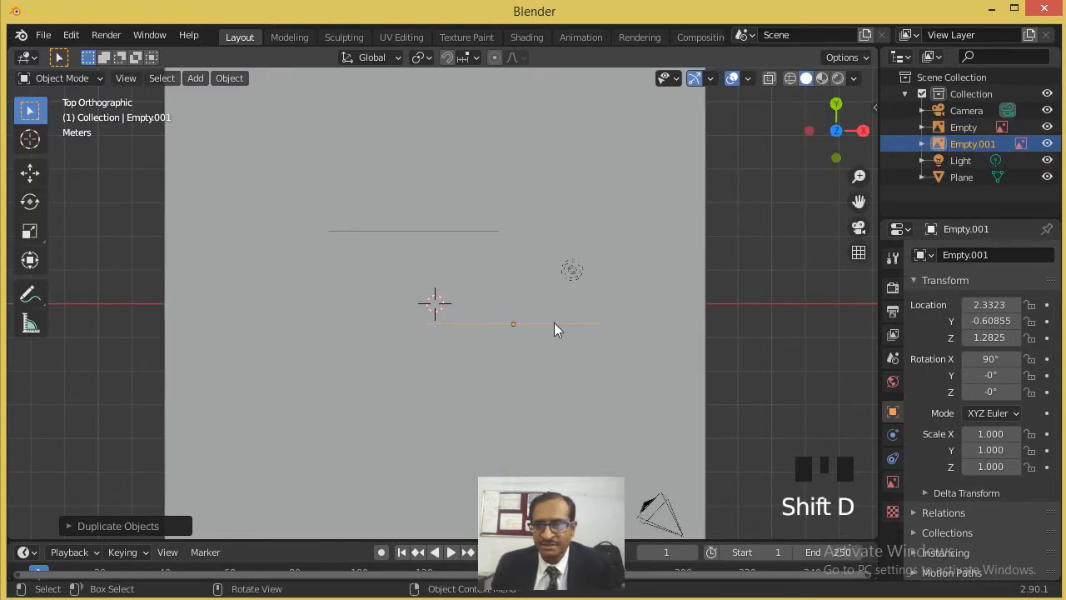
# - Set the duplicated reference image's Z rotation to -90°
pyautogui.moveTo(673, 372); pyautogui.dragTo(714, 298, button='middle')
pyautogui.moveTo(996, 391)
pyautogui.mouseDown()
pyautogui.moveTo(1021, 391)
pyautogui.moveTo(980, 396)
pyautogui.mouseUp()
pyautogui.doubleClick(980, 396)
pyautogui.write('-90')
pyautogui.press('Return')
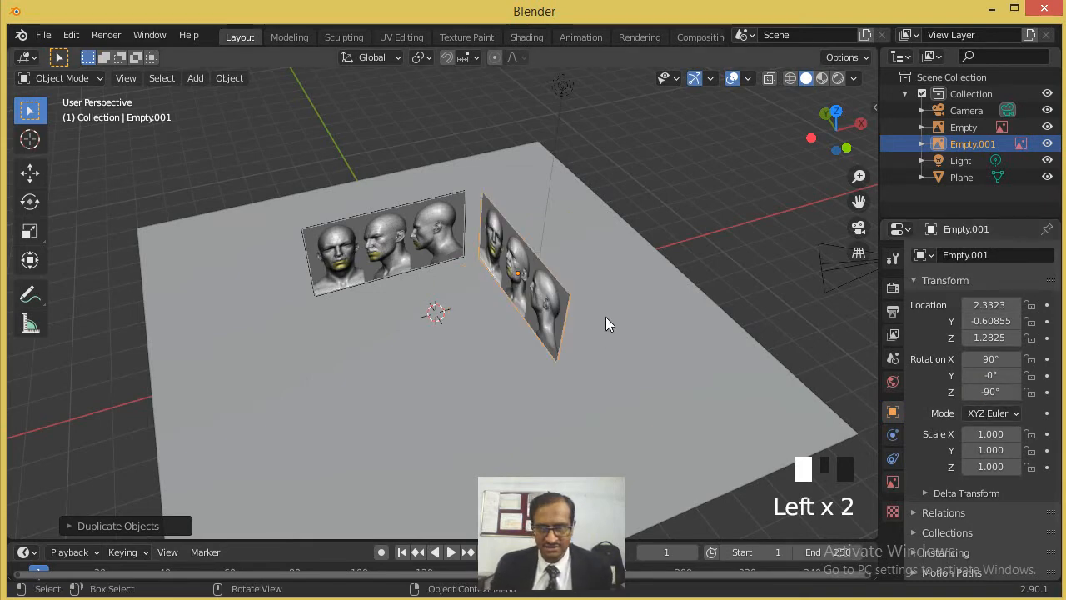
# - Move the rotated reference image along the Y axis to about -2.2 m and deselect it
pyautogui.moveTo(603, 322); pyautogui.dragTo(656, 293, button='middle')
pyautogui.scroll(4, 654, 294)
pyautogui.scroll(-3, 654, 294)
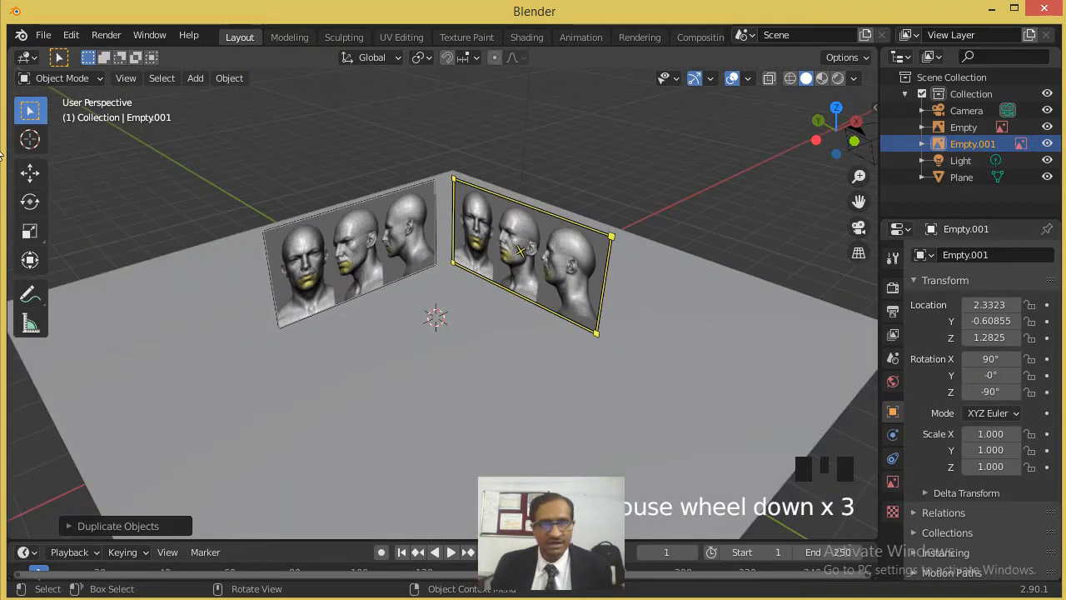
pyautogui.click(30, 172)
pyautogui.moveTo(488, 238); pyautogui.dragTo(539, 267)
pyautogui.click(698, 187)
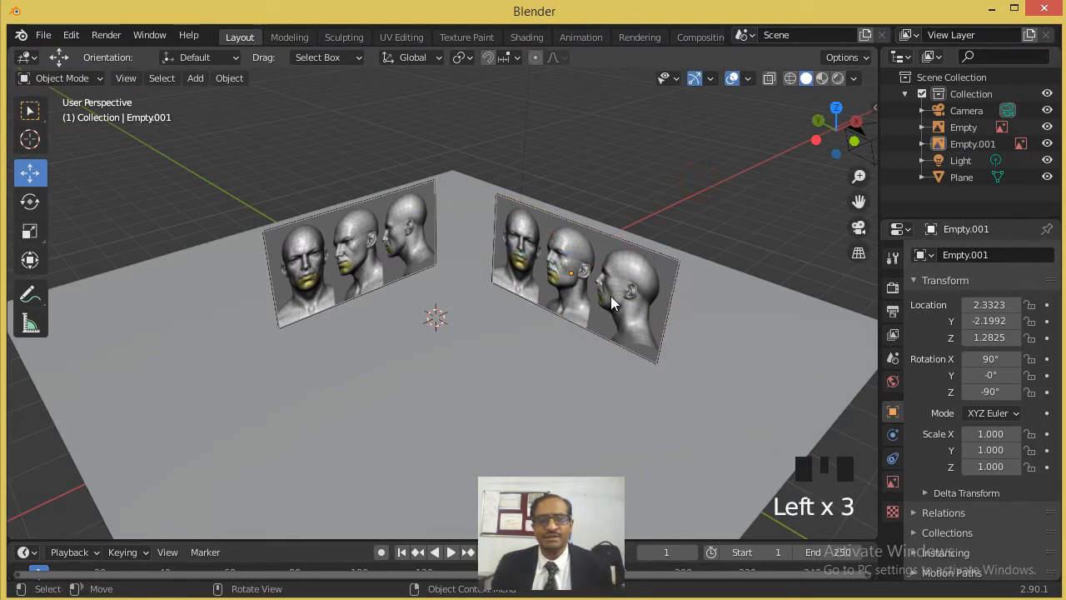
# - Examine the placement of both reference images in perspective and in the front, right and top views
pyautogui.scroll(5, 610, 296)
pyautogui.scroll(-1, 610, 305)
pyautogui.keyDown('shift'); pyautogui.moveTo(589, 315); pyautogui.dragTo(537, 350, button='middle'); pyautogui.keyUp('shift')
pyautogui.moveTo(352, 448); pyautogui.dragTo(346, 372, button='middle')
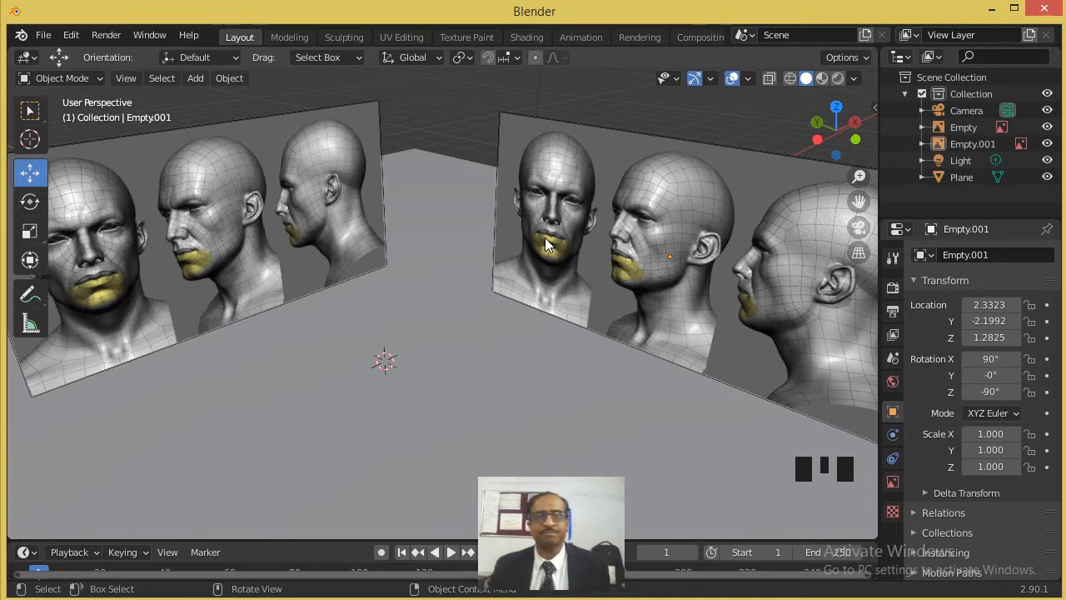
pyautogui.moveTo(432, 304); pyautogui.dragTo(473, 267, button='middle')
pyautogui.press('KP_1')
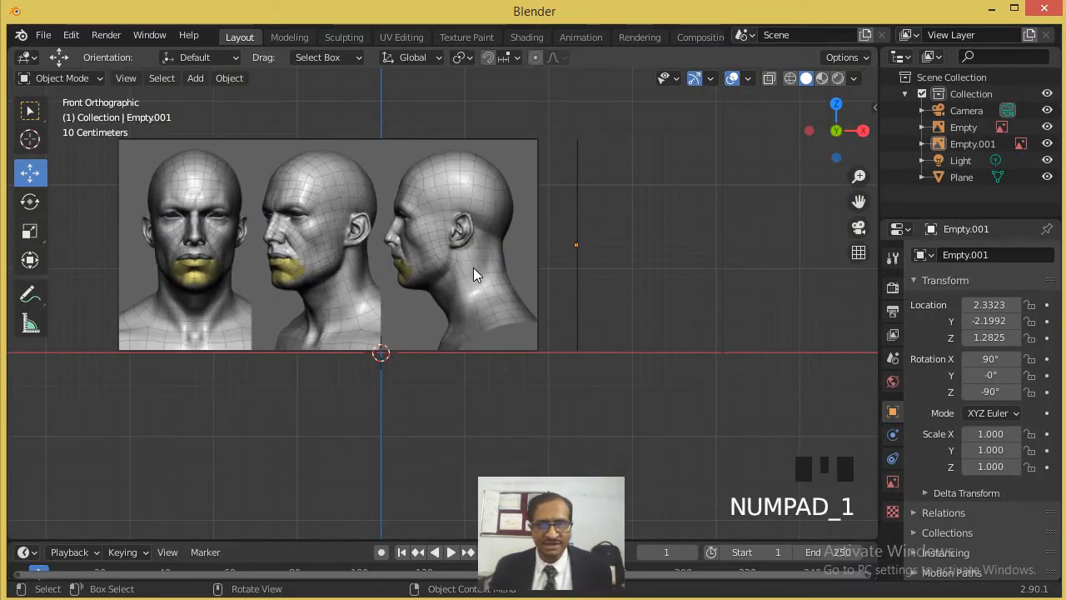
pyautogui.press('KP_3')
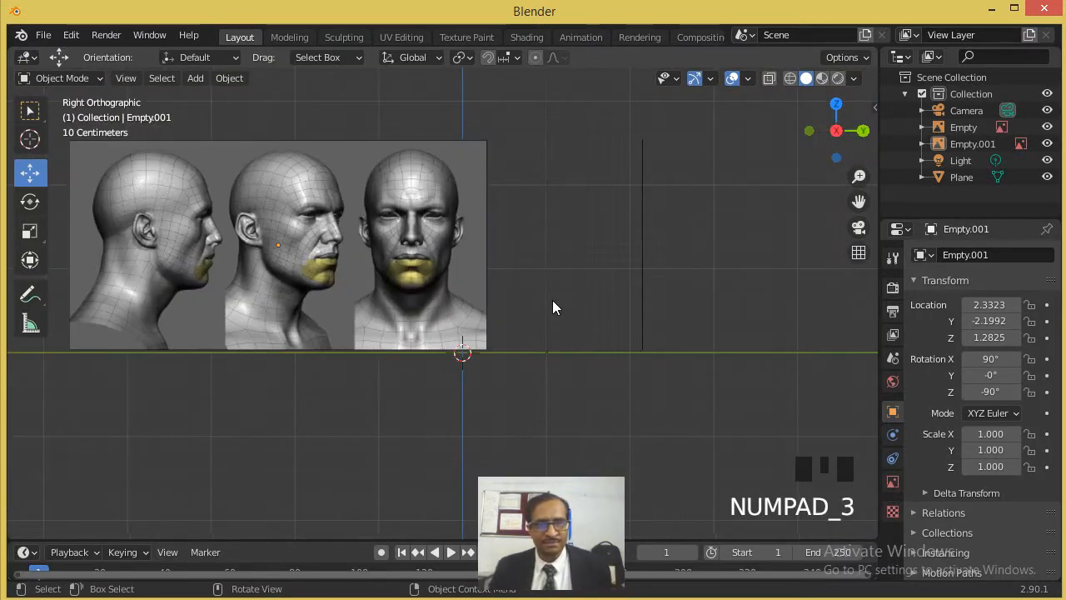
pyautogui.press('KP_7')
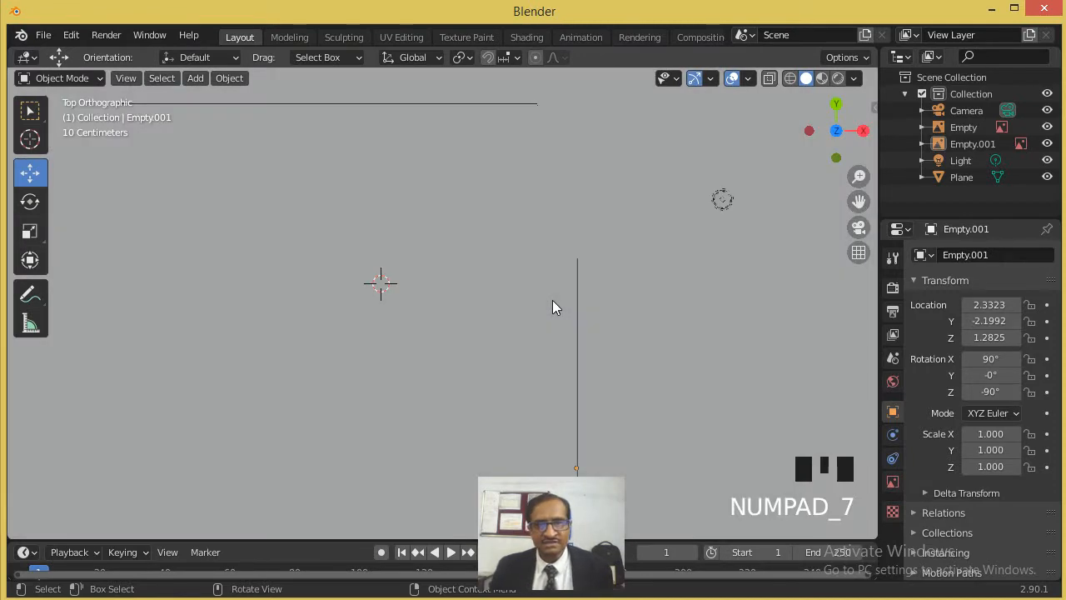
# - Move the duplicated side reference image along the X axis to about -3.74 m, across to the opposite side of the ground plane
pyautogui.scroll(-3, 527, 338)
pyautogui.moveTo(526, 342); pyautogui.dragTo(338, 360, button='middle')
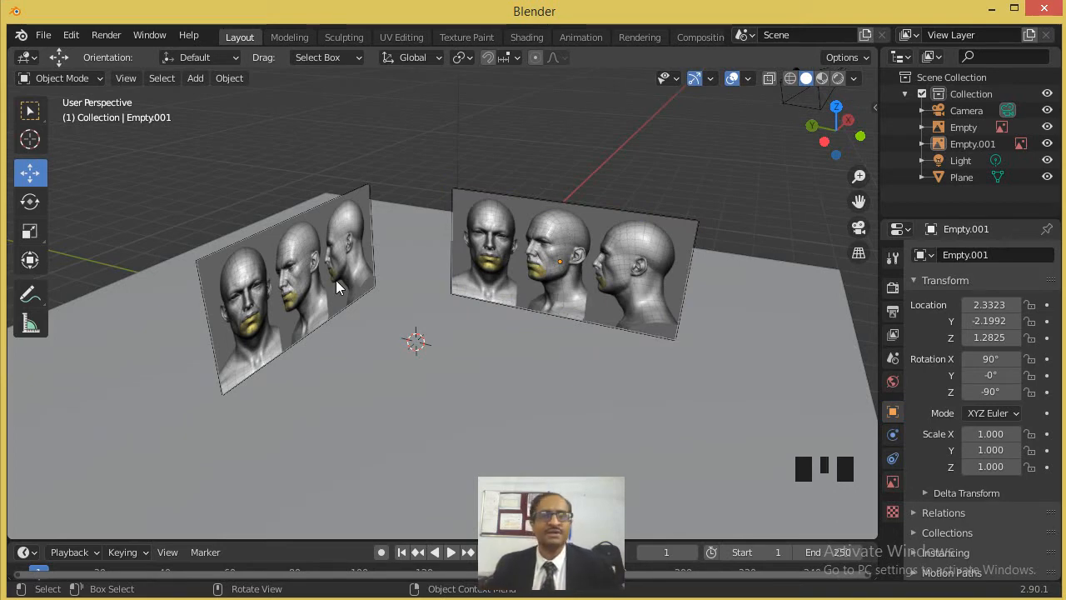
pyautogui.click(454, 285)
pyautogui.moveTo(449, 285); pyautogui.dragTo(505, 294, button='middle')
pyautogui.press('KP_1')
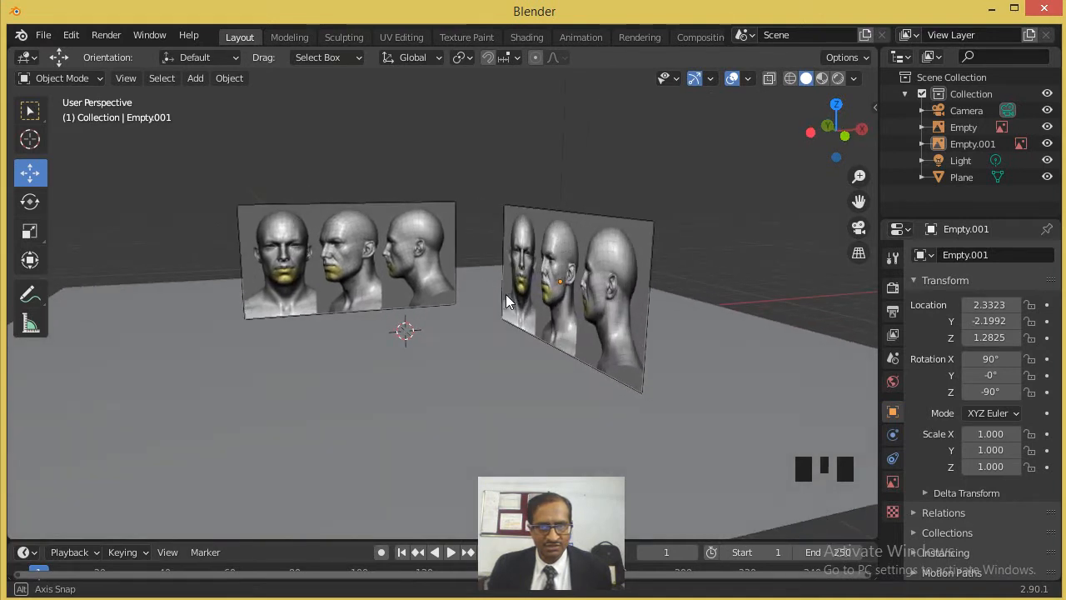
pyautogui.click(594, 300)
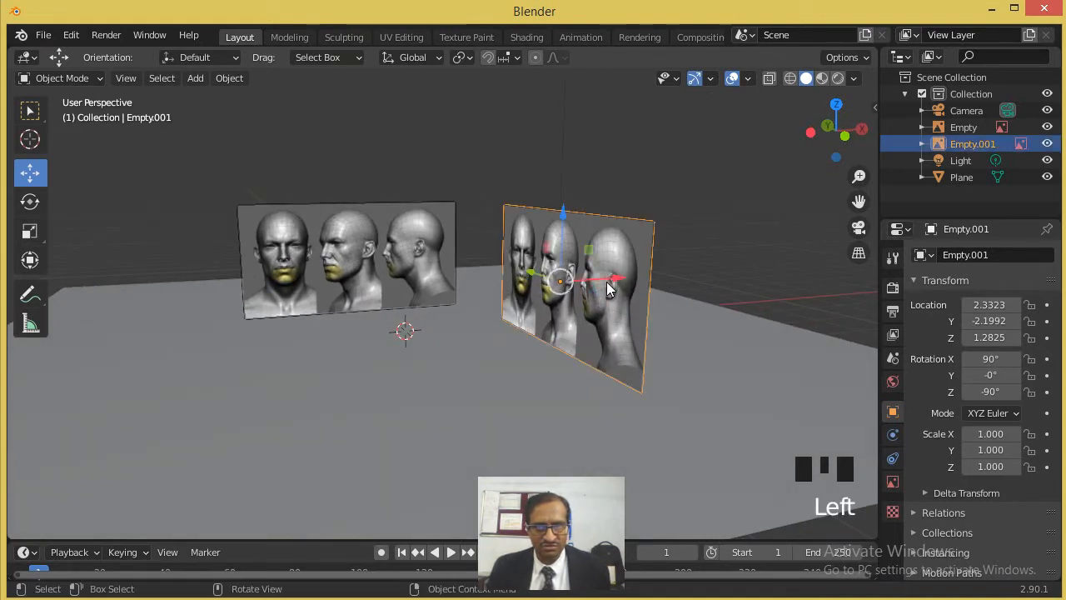
pyautogui.click(607, 282)
pyautogui.moveTo(607, 280); pyautogui.dragTo(245, 317)
pyautogui.moveTo(426, 332); pyautogui.dragTo(305, 331, button='middle')
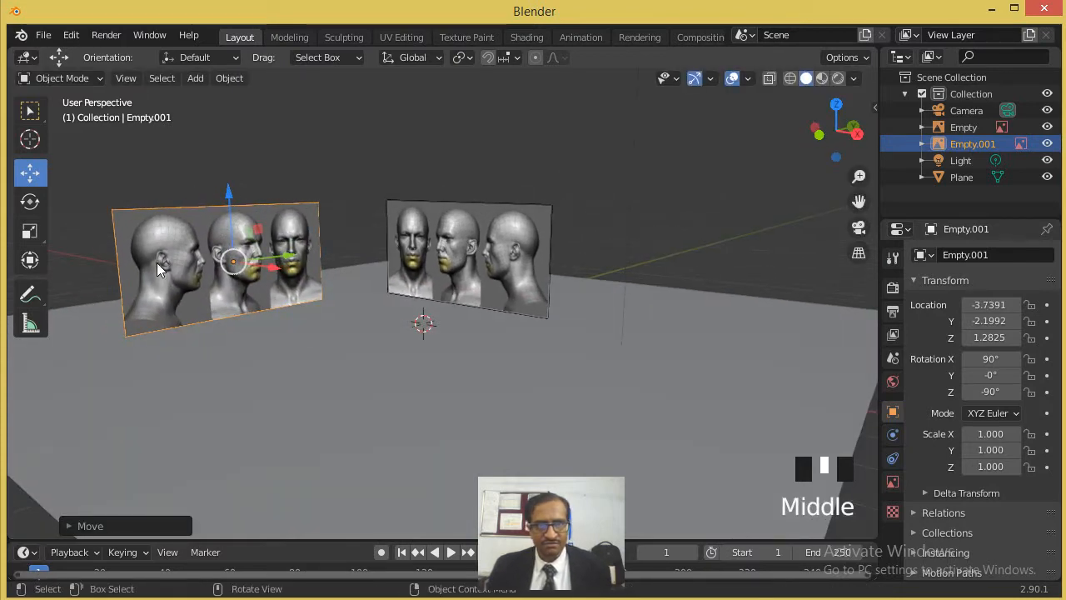
# - Set the Z rotation of the side reference image to 90° so that it faces the other way
pyautogui.scroll(1, 158, 269)
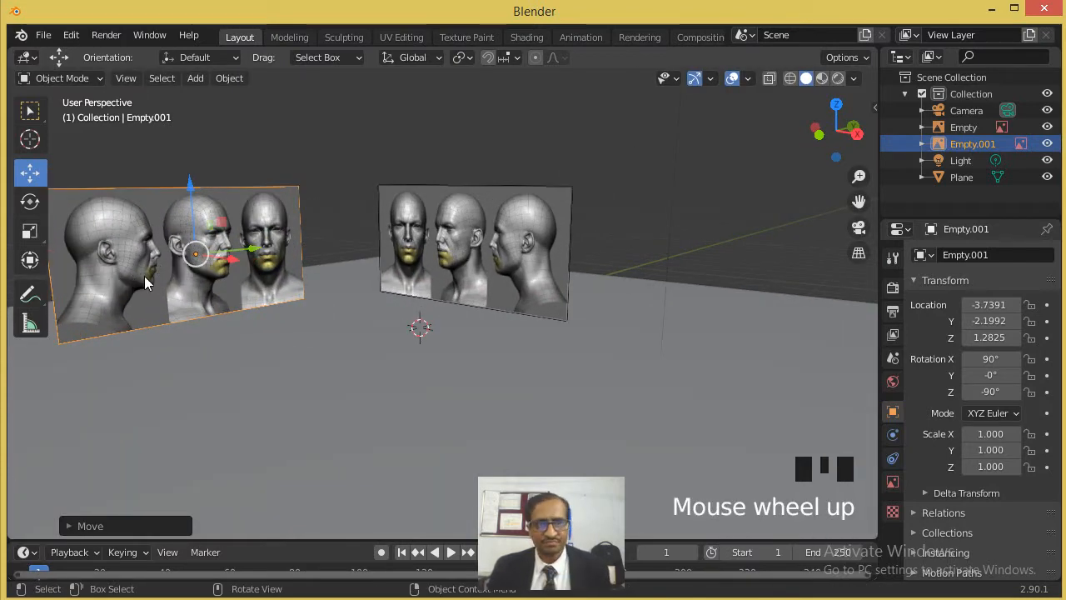
pyautogui.scroll(-2, 144, 276)
pyautogui.scroll(3, 150, 277)
pyautogui.keyDown('ctrl'); pyautogui.moveTo(195, 275); pyautogui.dragTo(433, 275, button='middle'); pyautogui.keyUp('ctrl')
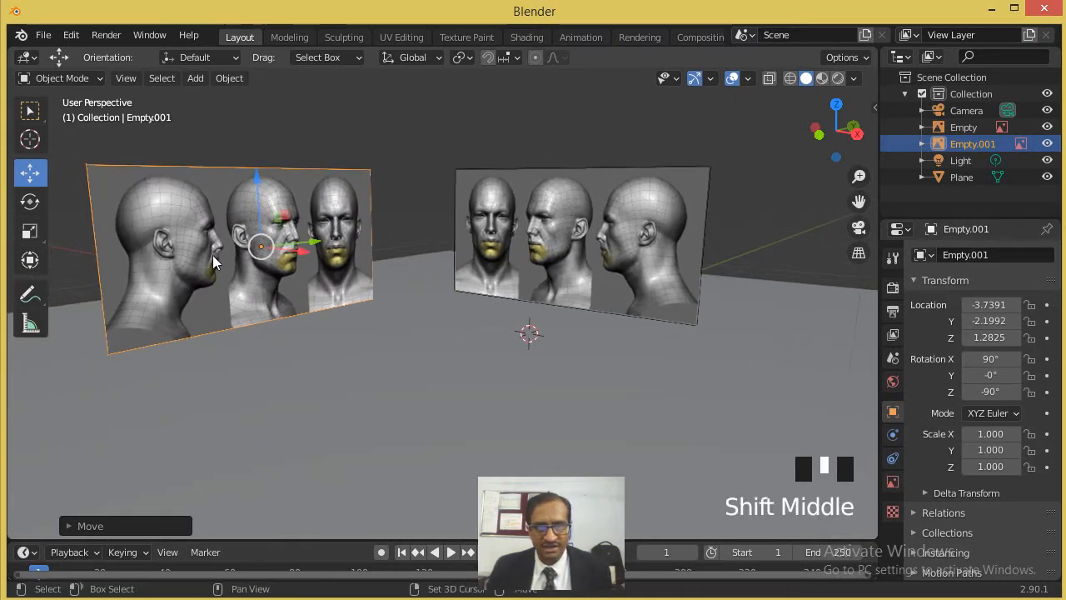
pyautogui.click(991, 391)
pyautogui.write('90')
pyautogui.press('Return')
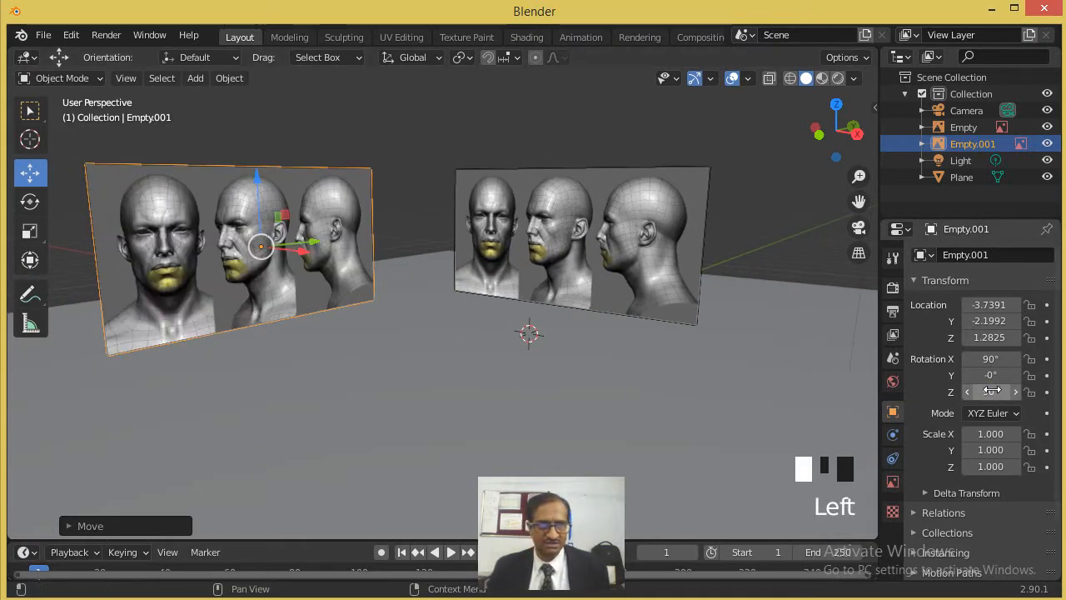
# - Examine the arrangement of the two reference images and the ground plane from several perspective angles
pyautogui.click(324, 281)
pyautogui.moveTo(324, 282); pyautogui.dragTo(323, 253, button='middle')
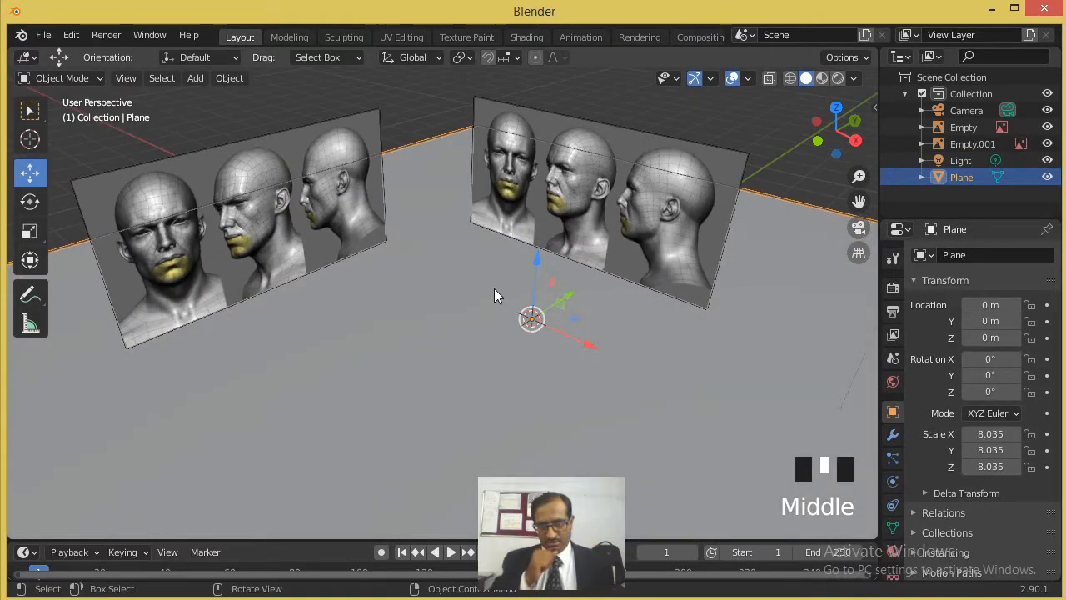
pyautogui.moveTo(524, 315); pyautogui.dragTo(468, 251, button='middle')
pyautogui.scroll(4, 517, 208)
pyautogui.scroll(-2, 487, 218)
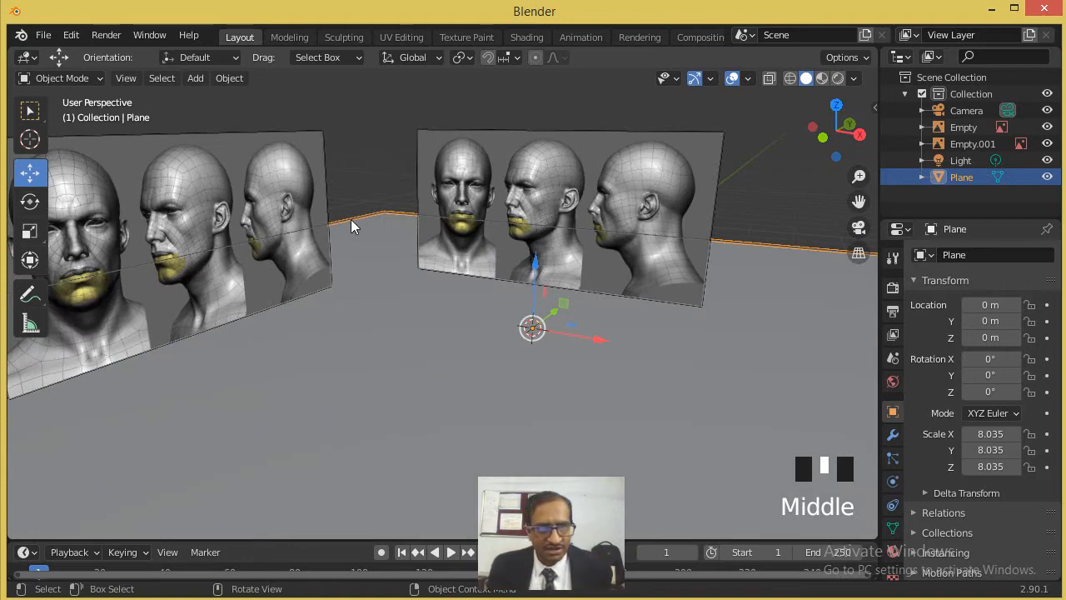
pyautogui.moveTo(357, 226); pyautogui.dragTo(320, 225, button='middle')
pyautogui.moveTo(391, 234); pyautogui.dragTo(313, 226, button='middle')
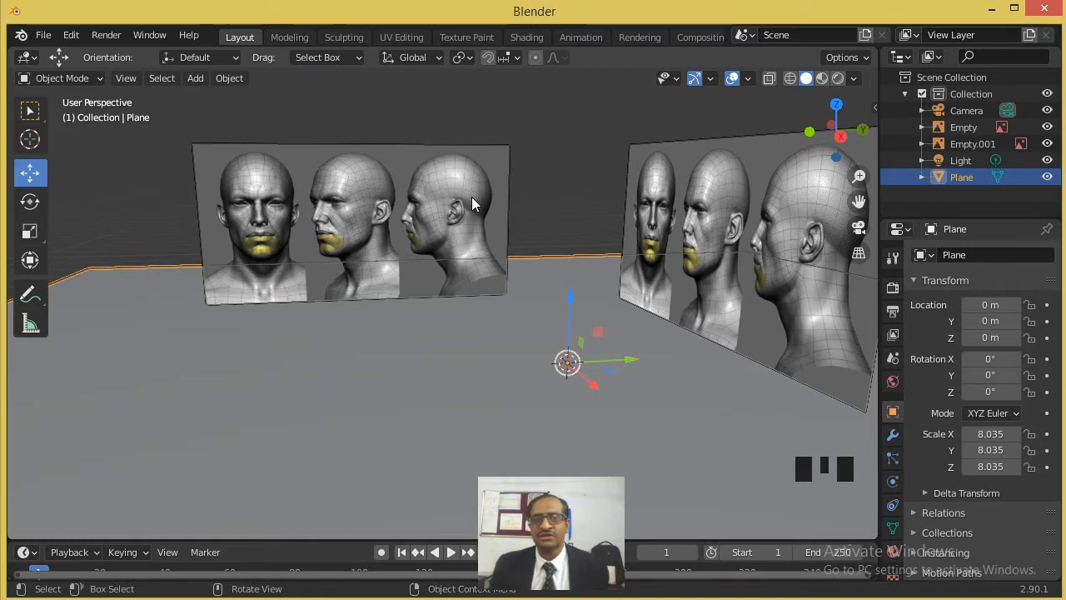
pyautogui.moveTo(433, 263); pyautogui.dragTo(519, 275, button='middle')
pyautogui.moveTo(536, 272); pyautogui.dragTo(513, 273, button='middle')
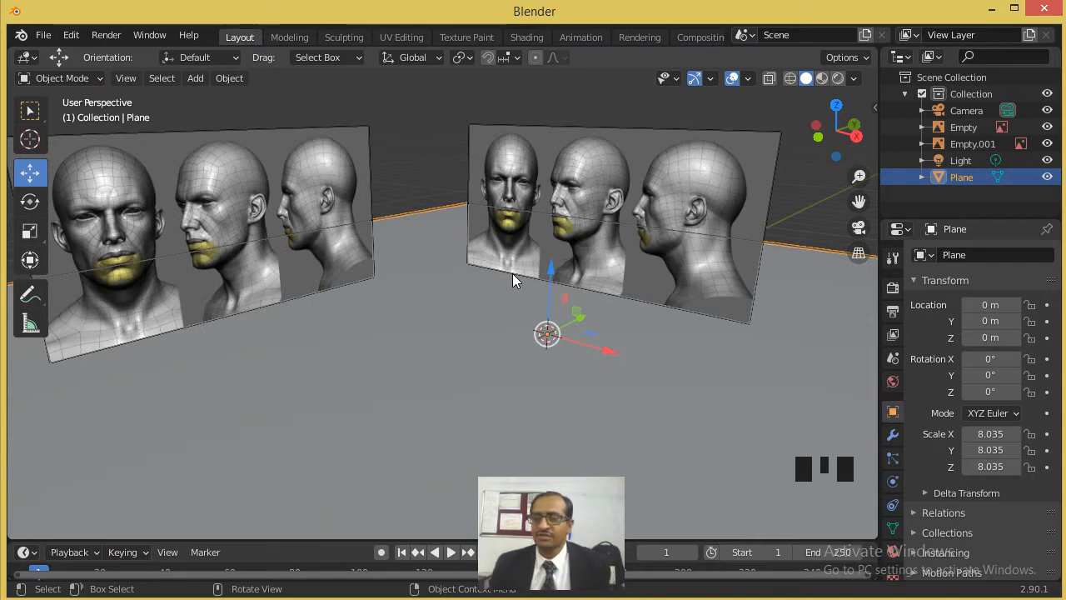
# - Turn off the Selectable option in the ground plane's visibility settings
pyautogui.click(475, 332)
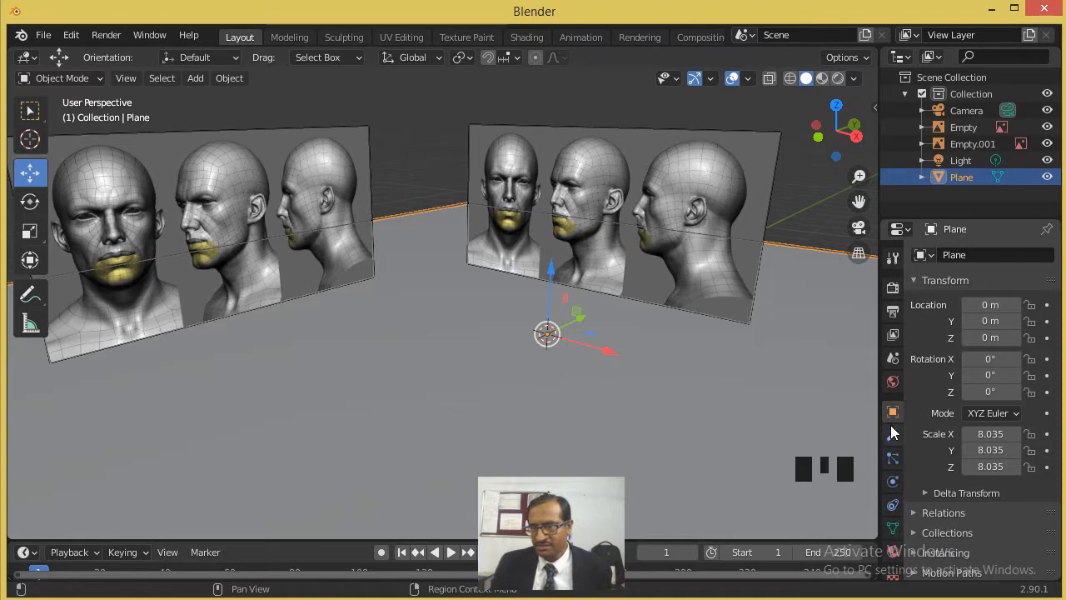
pyautogui.scroll(-3, 975, 491)
pyautogui.click(916, 531)
pyautogui.scroll(-6, 958, 508)
pyautogui.click(968, 486)
# - Turn off the Selectable option for both face reference images, Empty and Empty.001
pyautogui.click(704, 211)
pyautogui.click(991, 488)
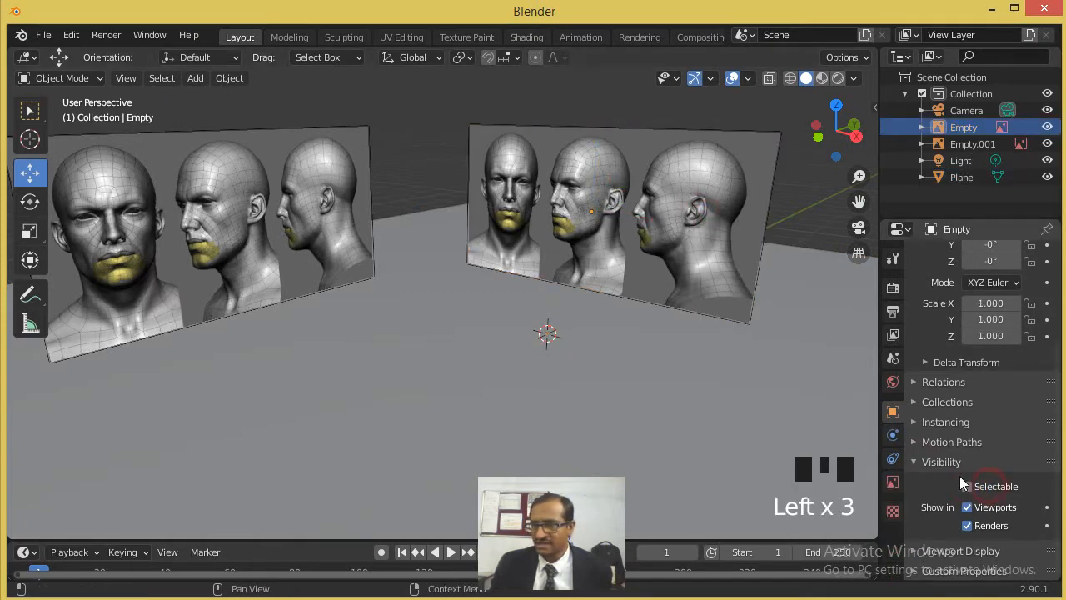
pyautogui.click(286, 158)
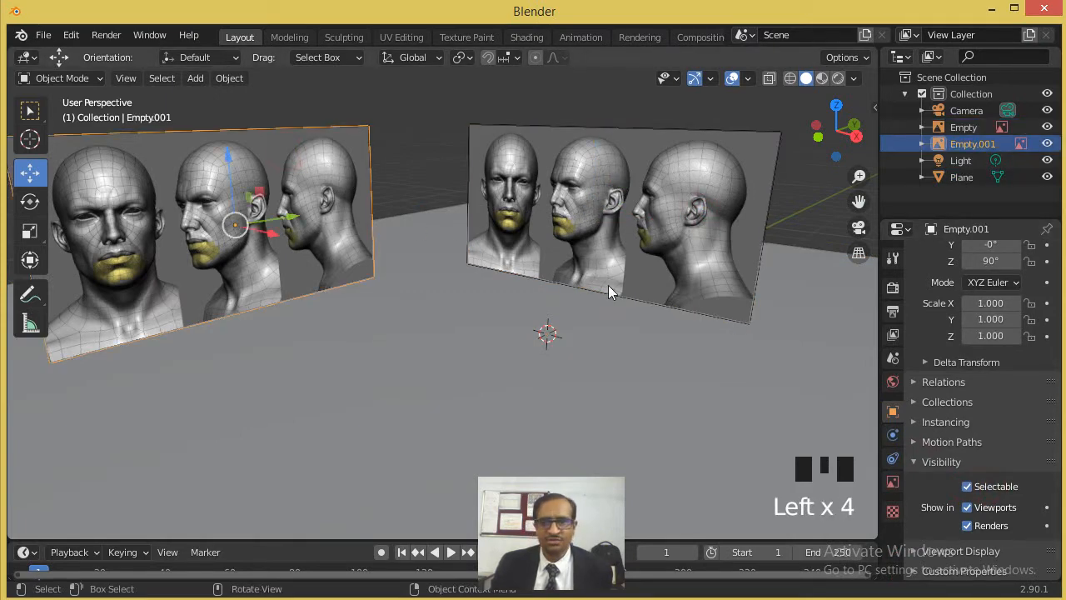
pyautogui.click(987, 485)
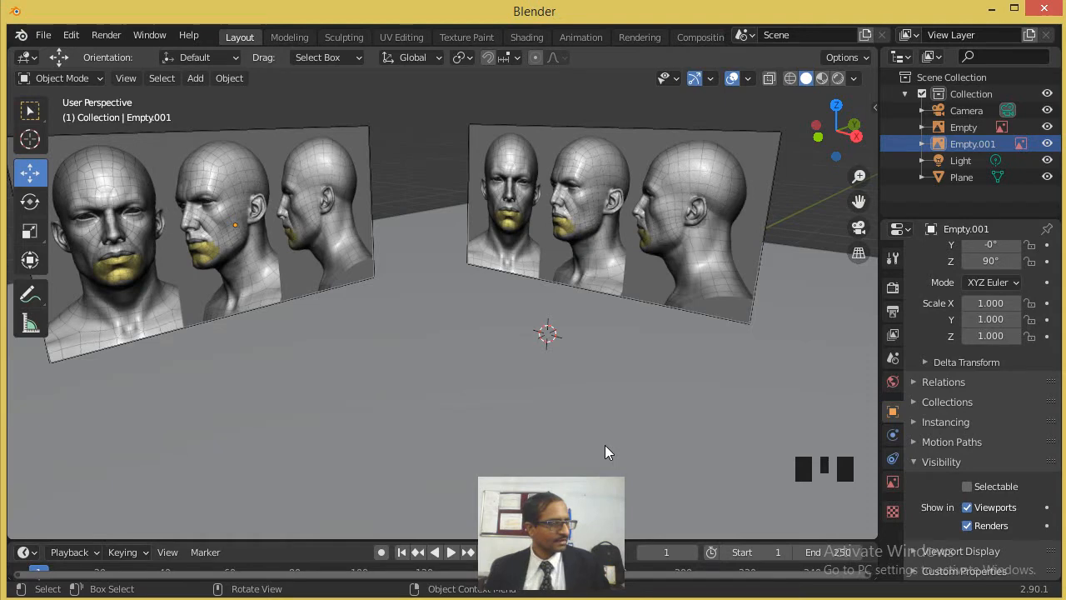
pyautogui.click(454, 317)
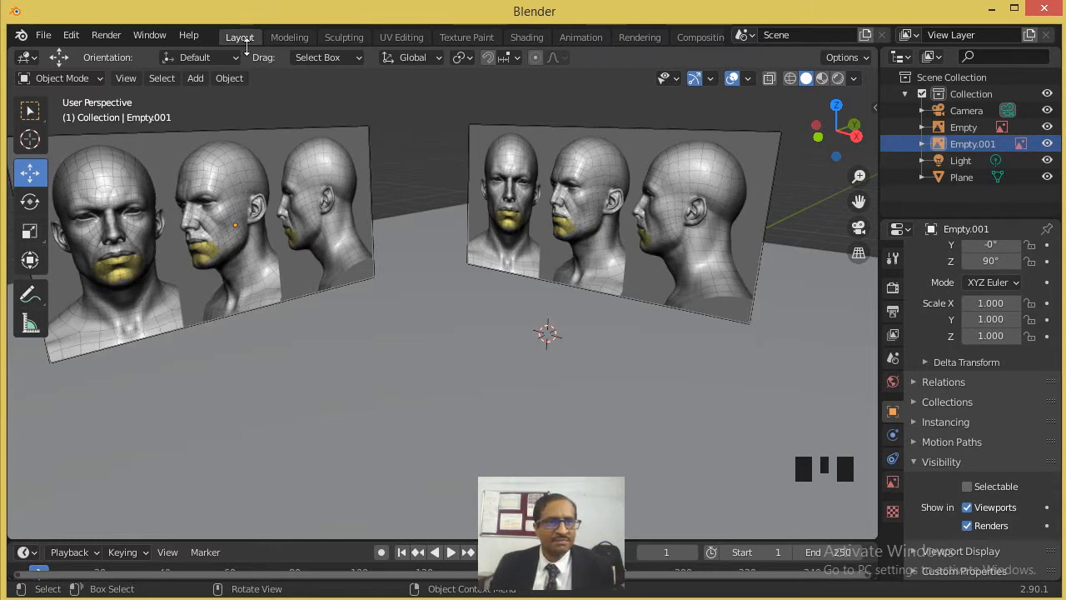
# - Add a cube at the 3D cursor and scale its mesh down to about 0.29 in Edit Mode
pyautogui.click(202, 77)
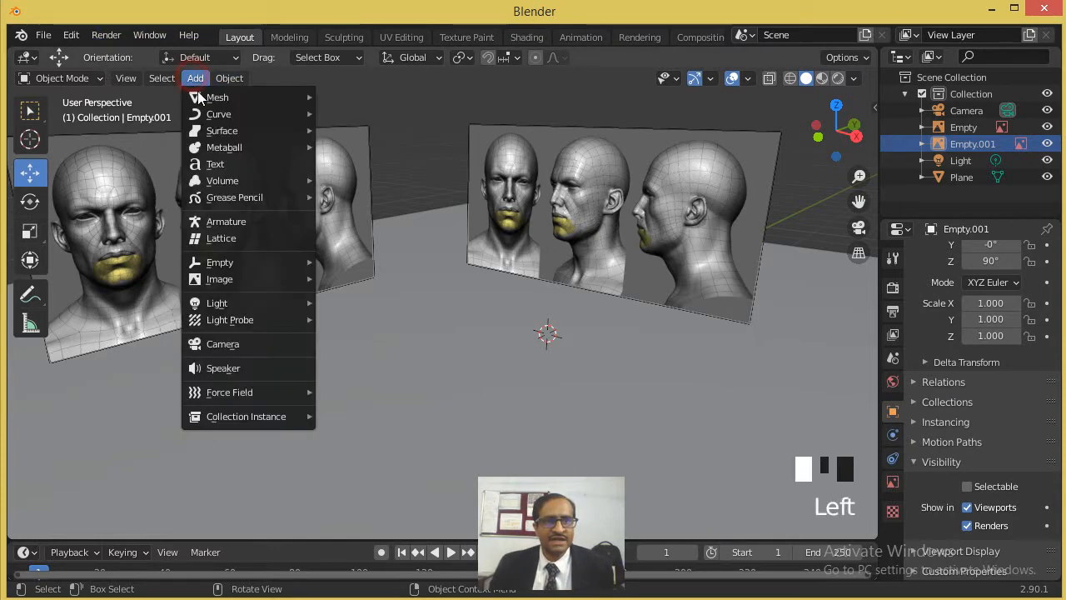
pyautogui.moveTo(215, 97)
pyautogui.click(409, 114)
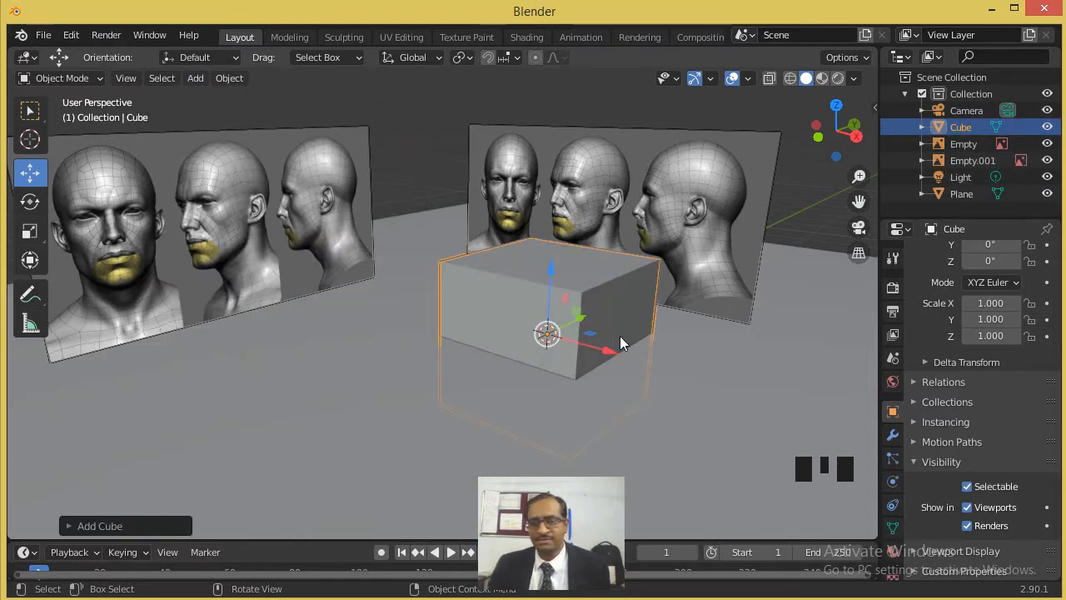
pyautogui.press('Tab')
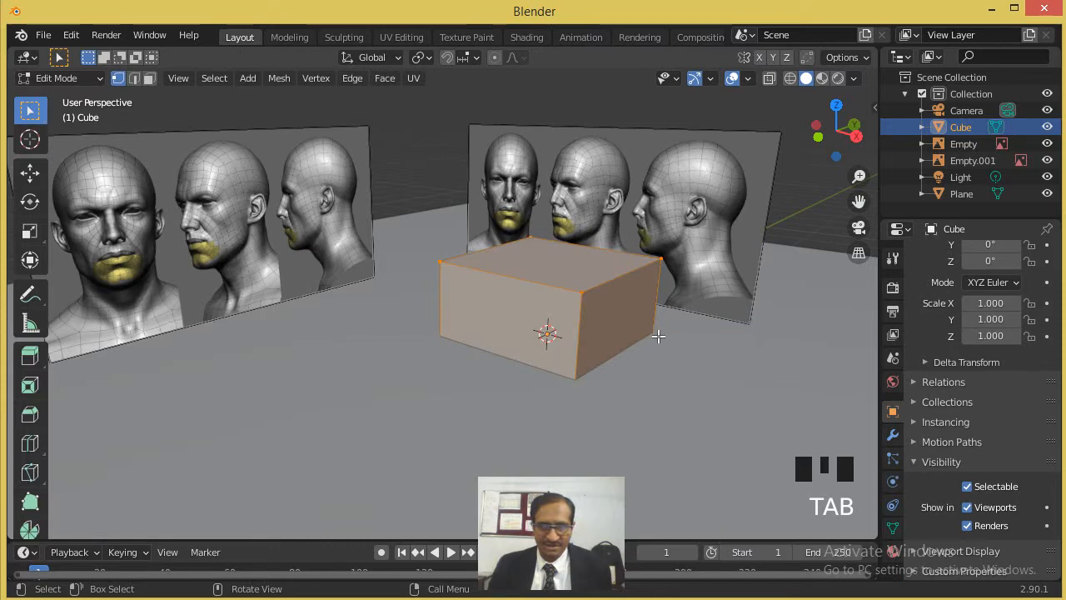
pyautogui.press('s')
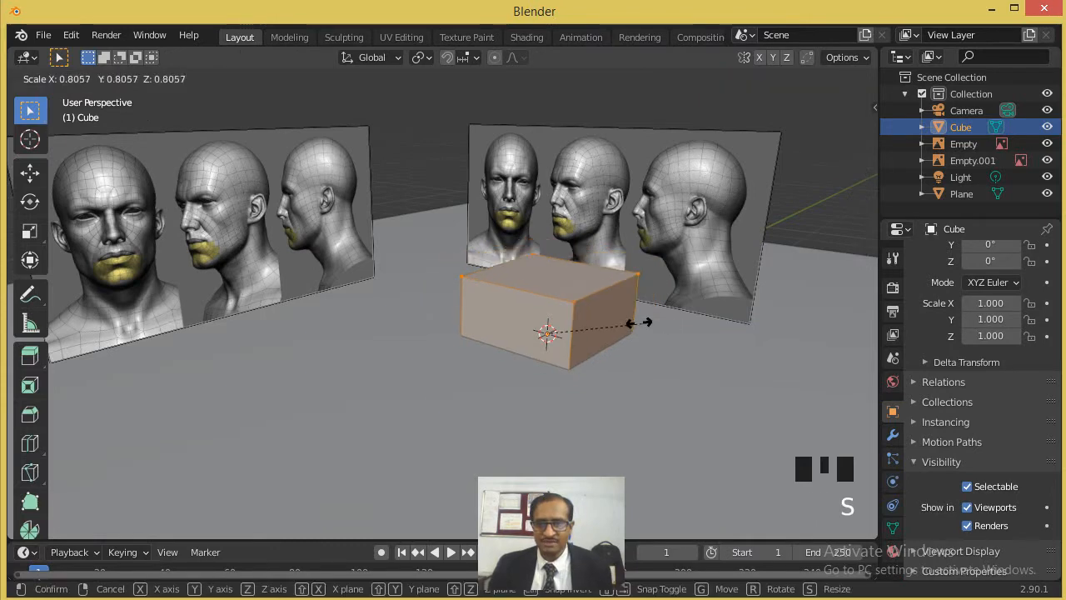
pyautogui.click(575, 315)
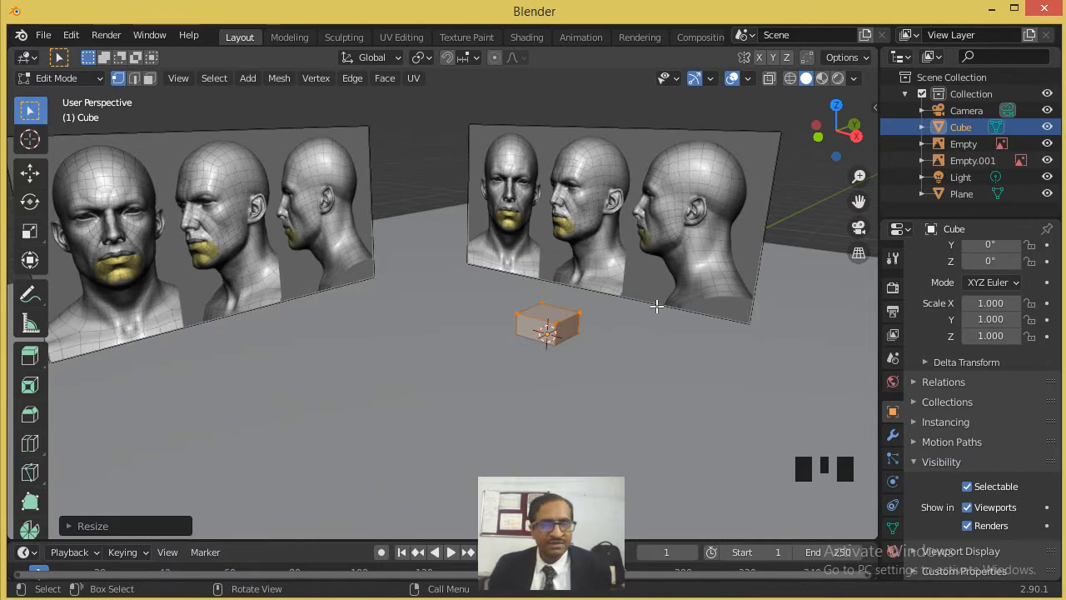
# - In the front view, move the cube's mesh about -1.95 m in X and 1.33 m in Z onto the frontal face
pyautogui.press('KP_1')
pyautogui.scroll(4, 538, 314)
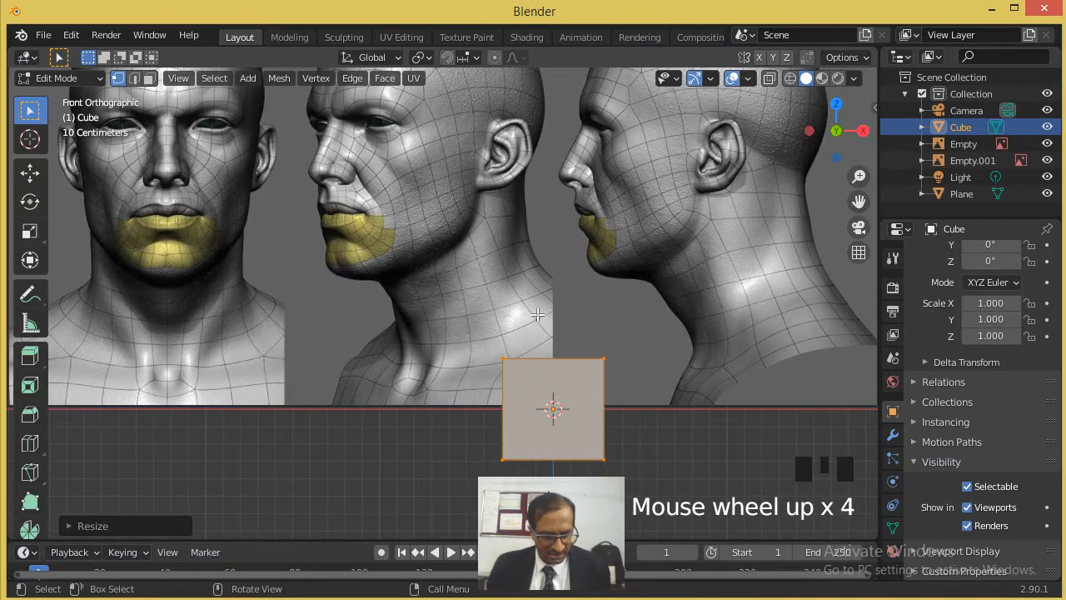
pyautogui.scroll(-2, 538, 316)
pyautogui.press('g')
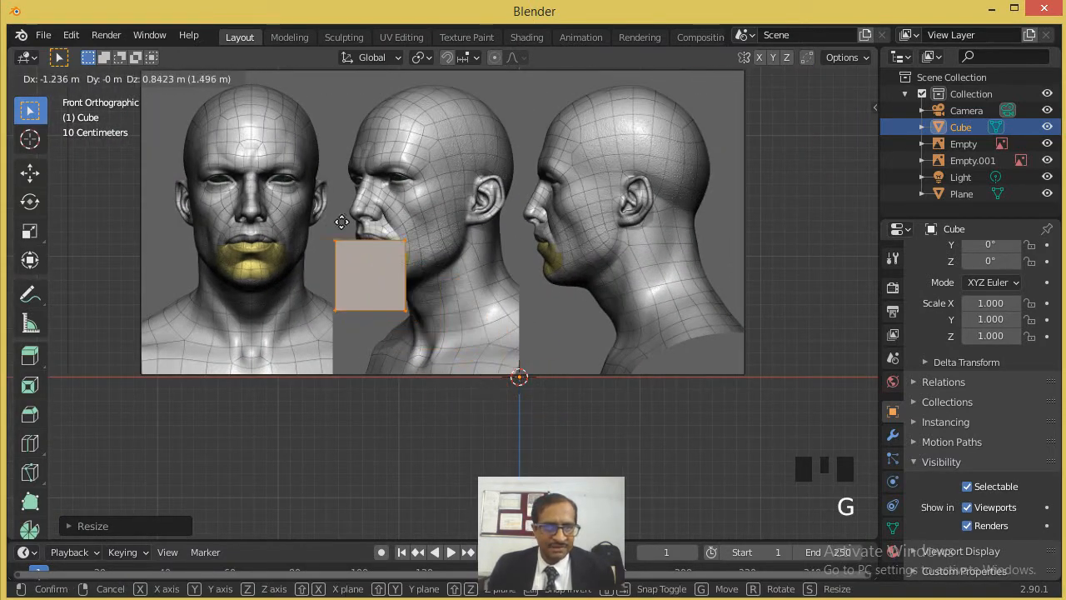
pyautogui.click(300, 160)
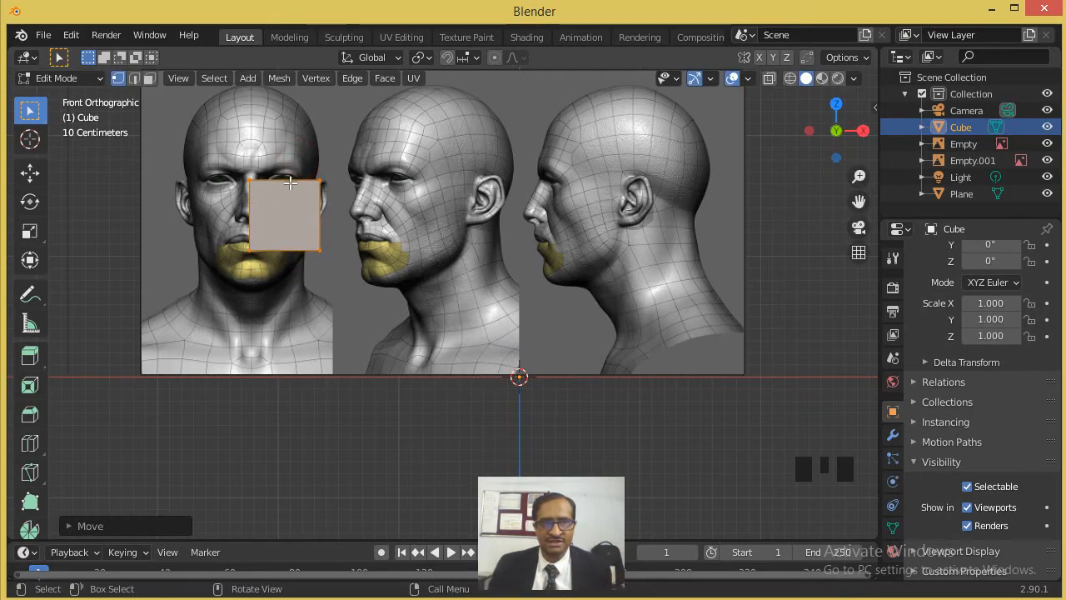
# - Display the cube as see-through wireframe so that the face reference can be seen behind it
pyautogui.scroll(4, 274, 200)
pyautogui.keyDown('shift'); pyautogui.moveTo(274, 200); pyautogui.dragTo(691, 119, button='middle'); pyautogui.keyUp('shift')
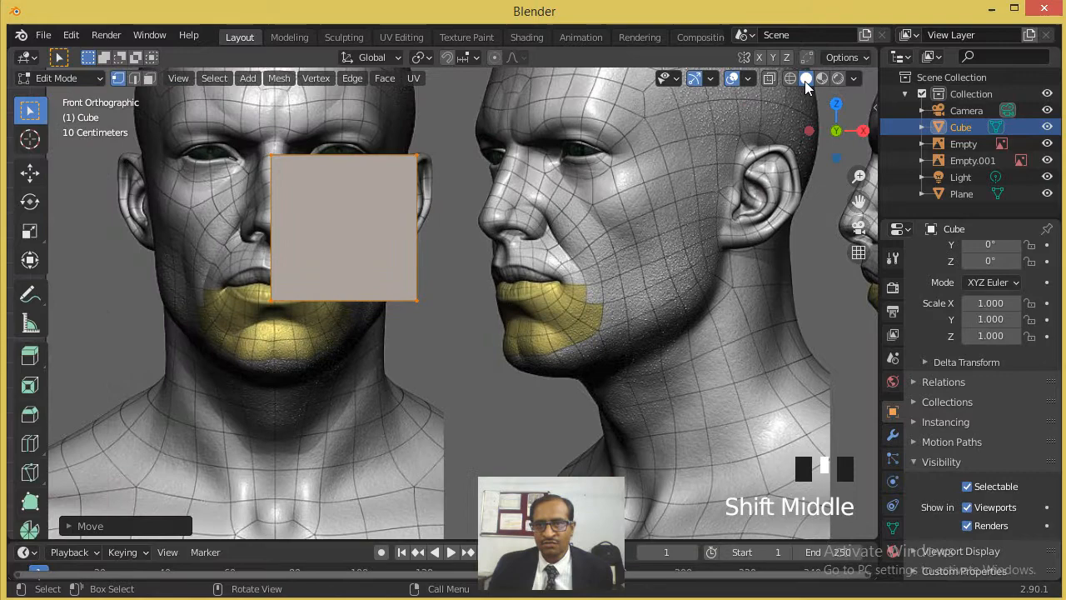
pyautogui.click(769, 78)
pyautogui.scroll(-2, 416, 271)
pyautogui.scroll(3, 416, 271)
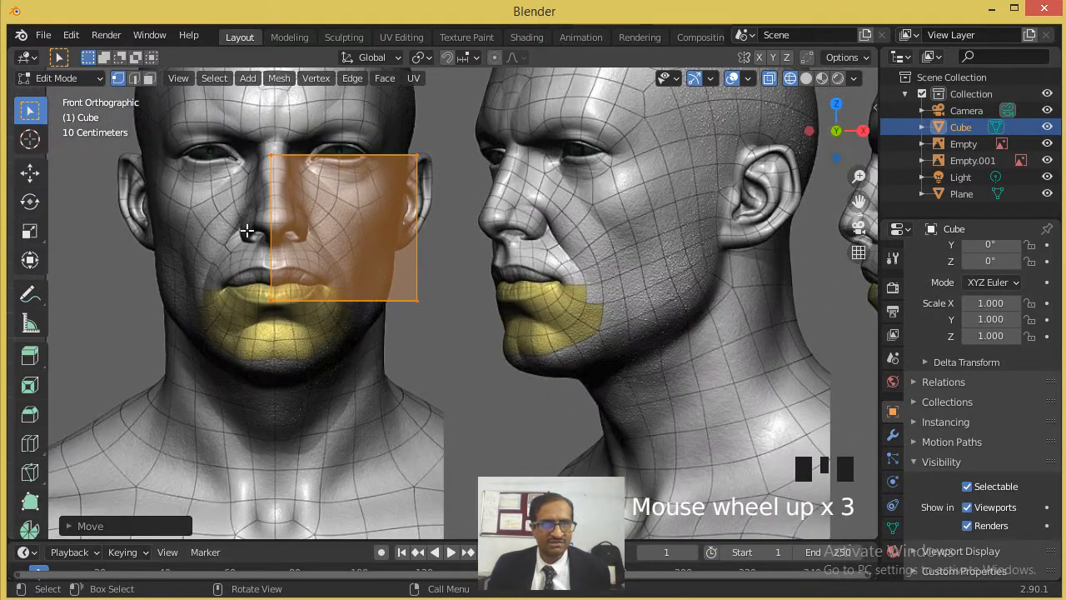
# - Select the cube's outer vertices beside the ear and move them slightly inward along X to the edge of the face
pyautogui.click(120, 79)
pyautogui.moveTo(450, 134); pyautogui.dragTo(407, 323)
pyautogui.click(30, 172)
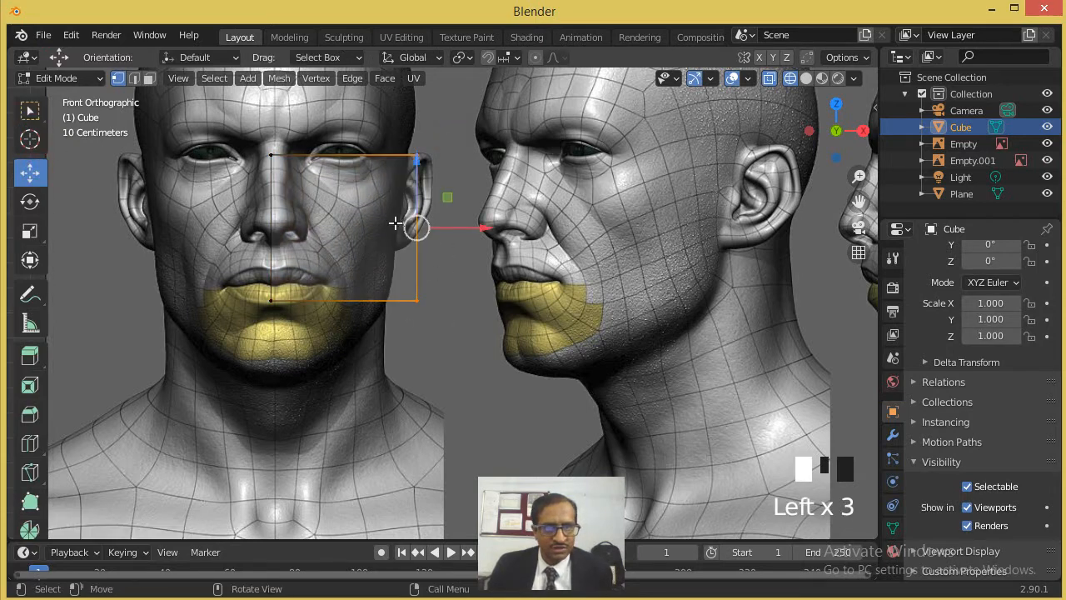
pyautogui.moveTo(445, 228); pyautogui.dragTo(432, 229)
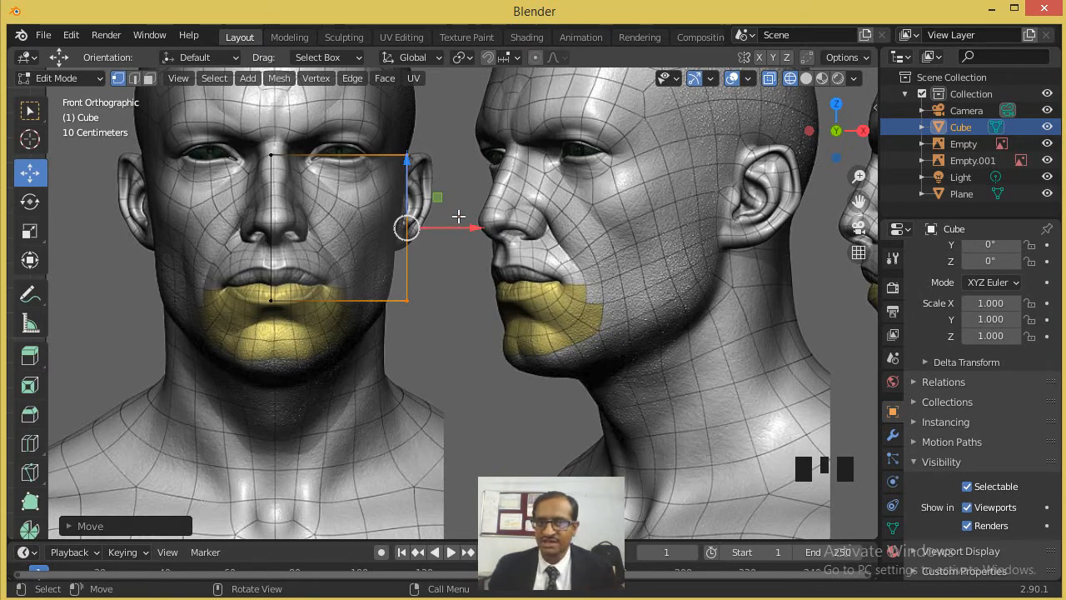
# - Select all the cube's lower vertices and move them up along Z to the base of the nose
pyautogui.click(442, 300)
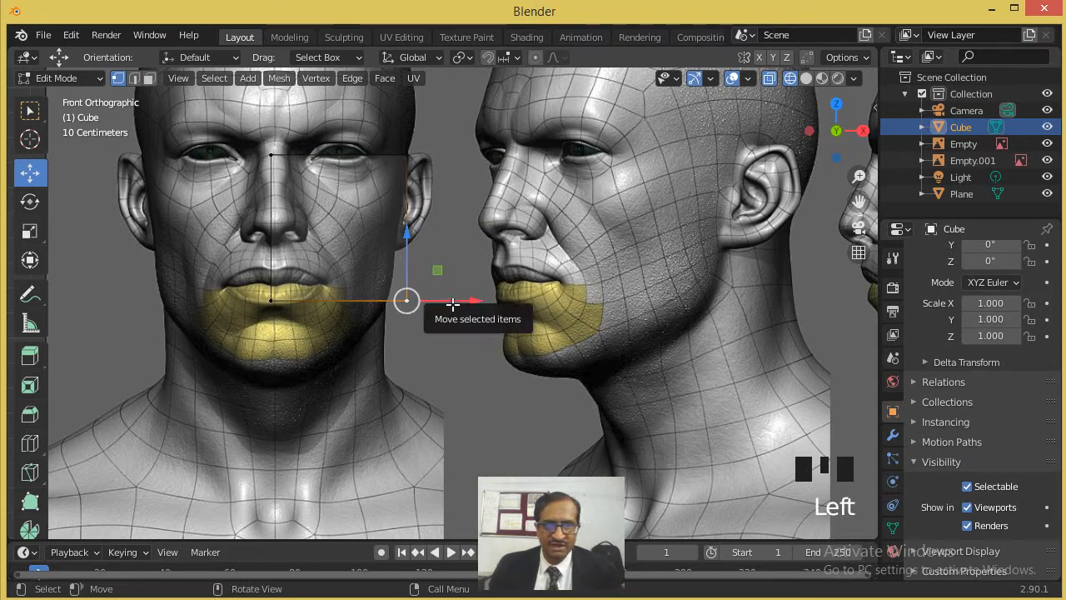
pyautogui.moveTo(222, 280); pyautogui.dragTo(393, 323)
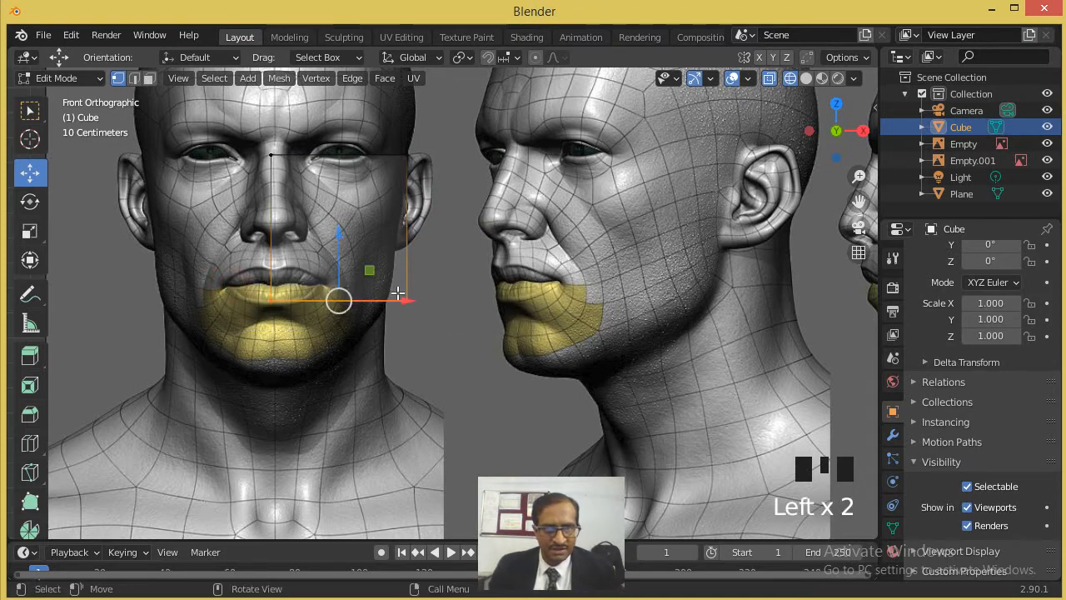
pyautogui.moveTo(341, 258); pyautogui.dragTo(346, 223)
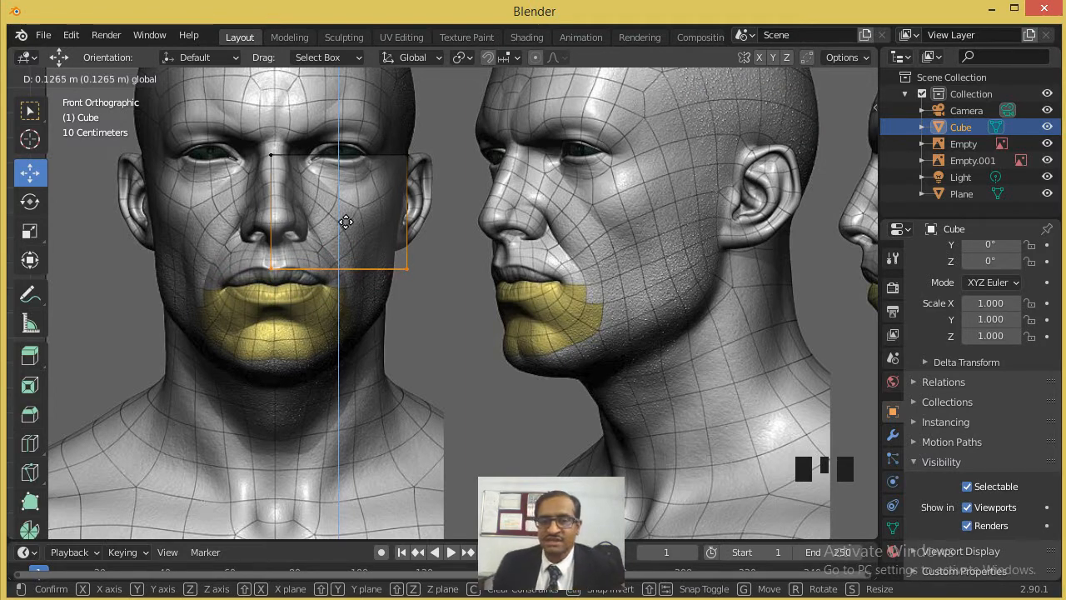
pyautogui.moveTo(348, 218); pyautogui.dragTo(355, 197)
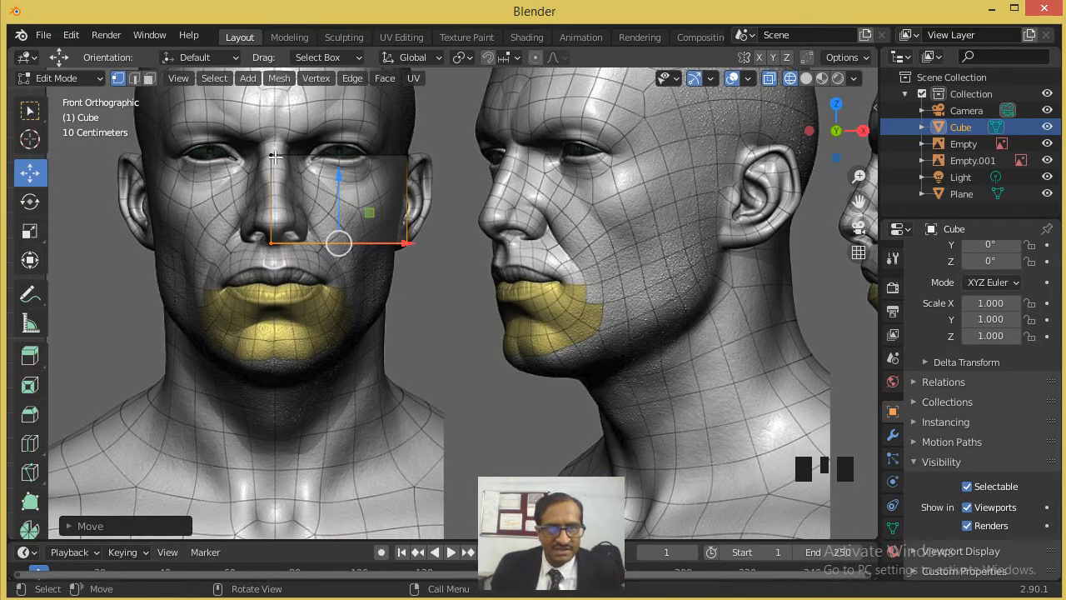
# - Move the cube's inner vertices slightly along X so that they line up with the centre line of the nose
pyautogui.click(295, 208)
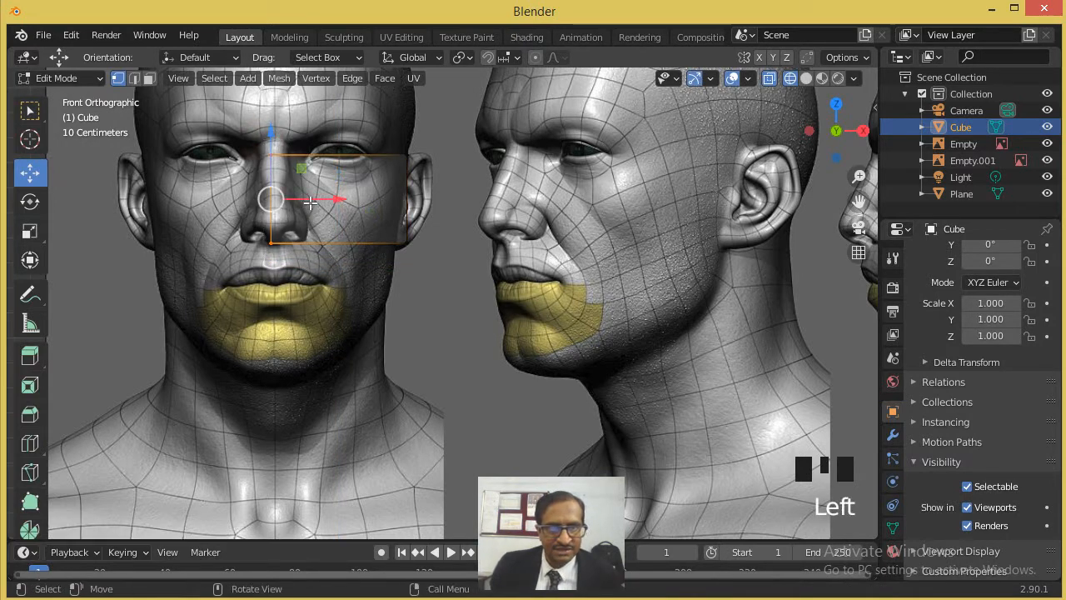
pyautogui.moveTo(310, 203); pyautogui.dragTo(323, 203)
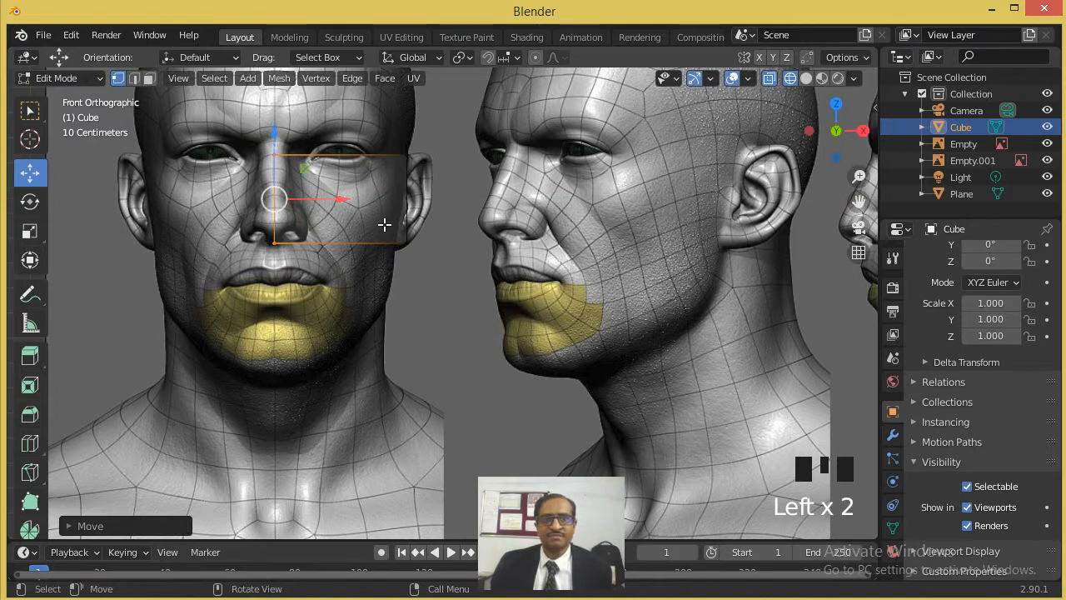
pyautogui.keyDown('shift'); pyautogui.moveTo(384, 226); pyautogui.dragTo(417, 333, button='middle'); pyautogui.keyUp('shift')
pyautogui.scroll(3, 423, 347)
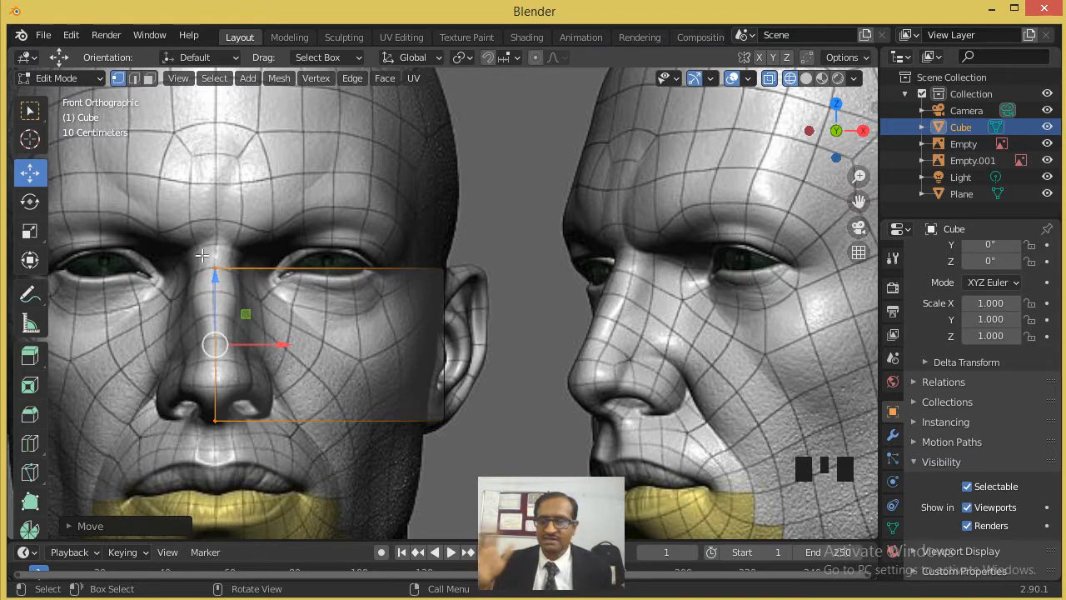
# - Select all the cube's upper vertices and move them slightly down along Z to just below the eye
pyautogui.click(323, 313)
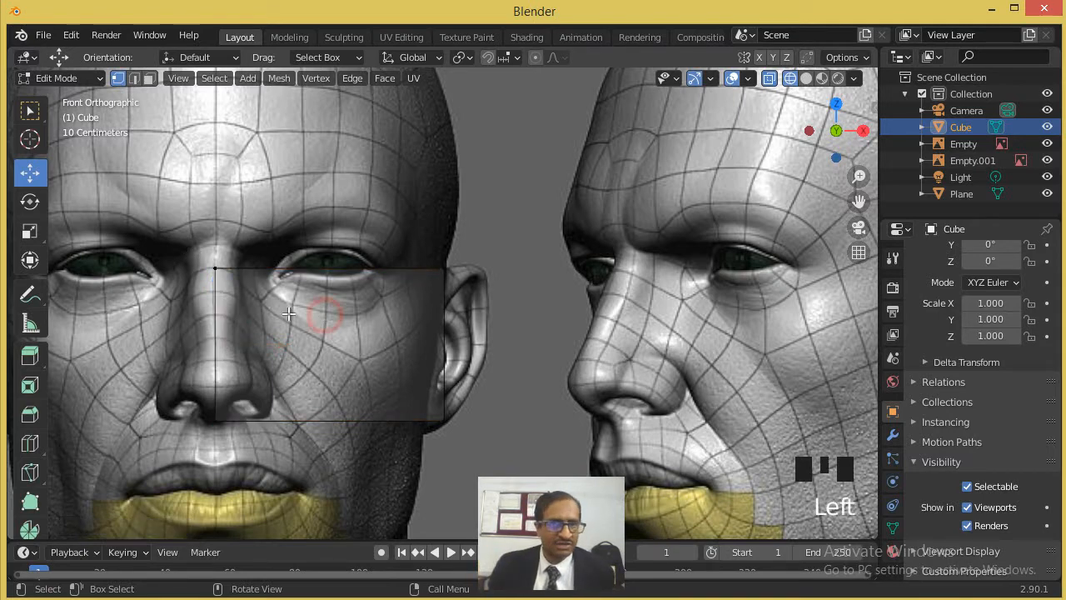
pyautogui.scroll(1, 267, 302)
pyautogui.moveTo(123, 235); pyautogui.dragTo(504, 291)
pyautogui.moveTo(301, 223); pyautogui.dragTo(312, 251)
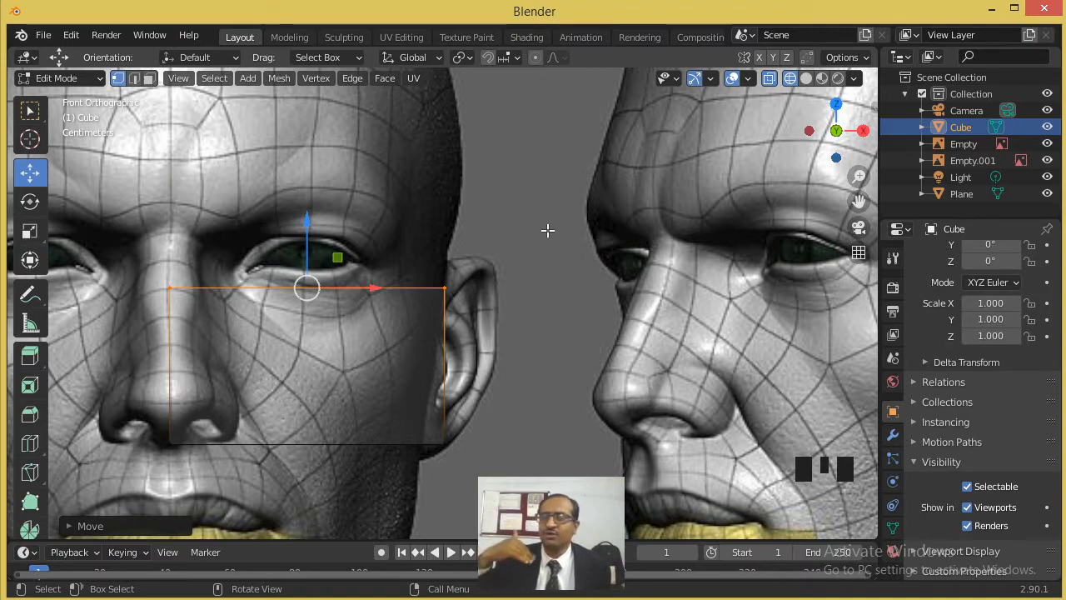
# - Switch to face selection and select only the cube's top face
pyautogui.scroll(-7, 545, 227)
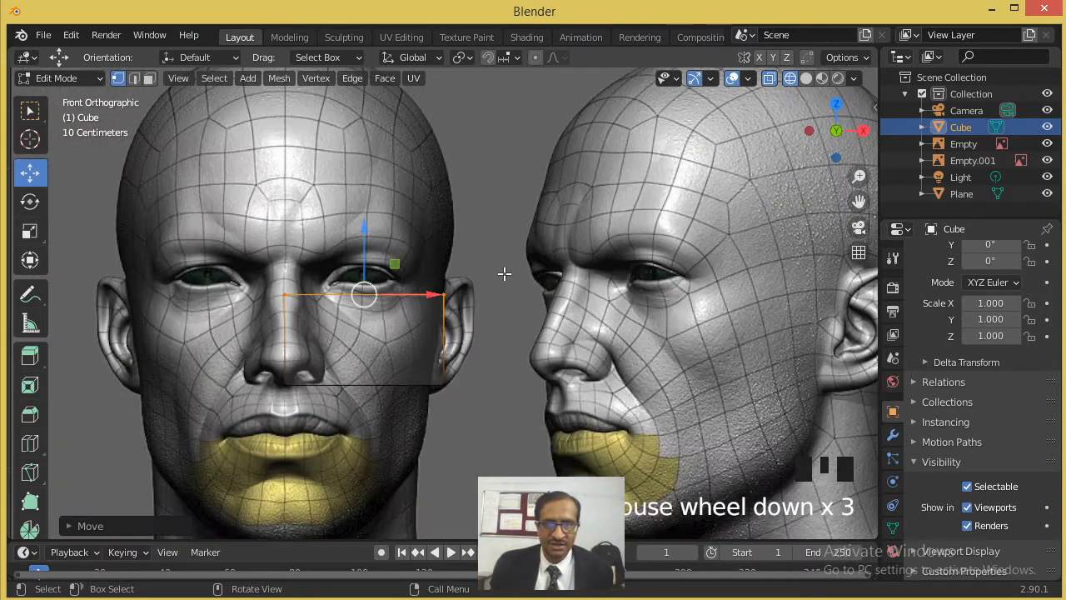
pyautogui.scroll(5, 493, 291)
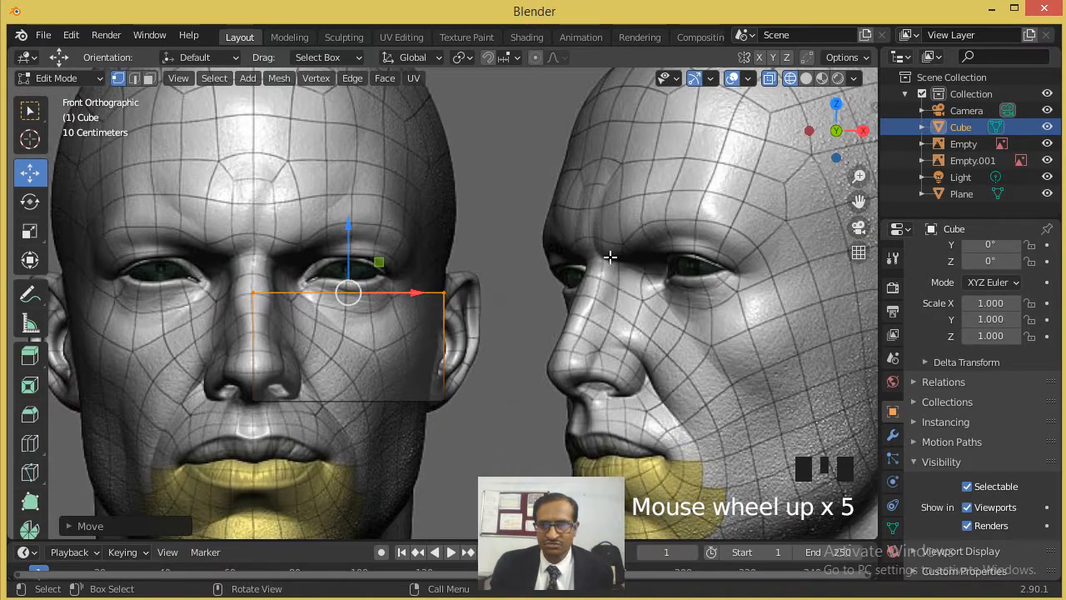
pyautogui.moveTo(593, 230); pyautogui.dragTo(560, 272, button='middle')
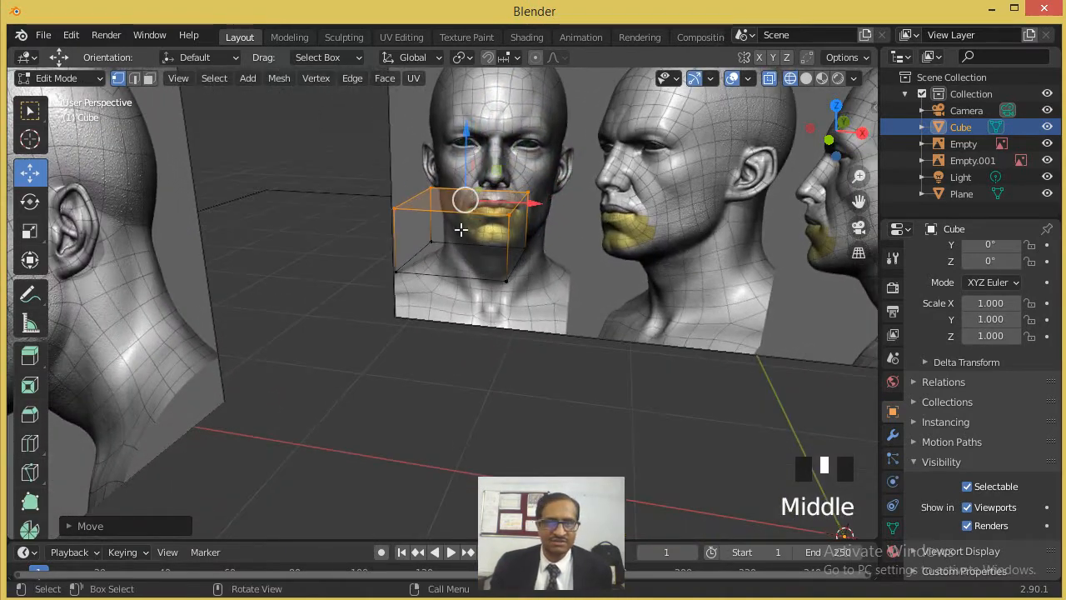
pyautogui.click(148, 80)
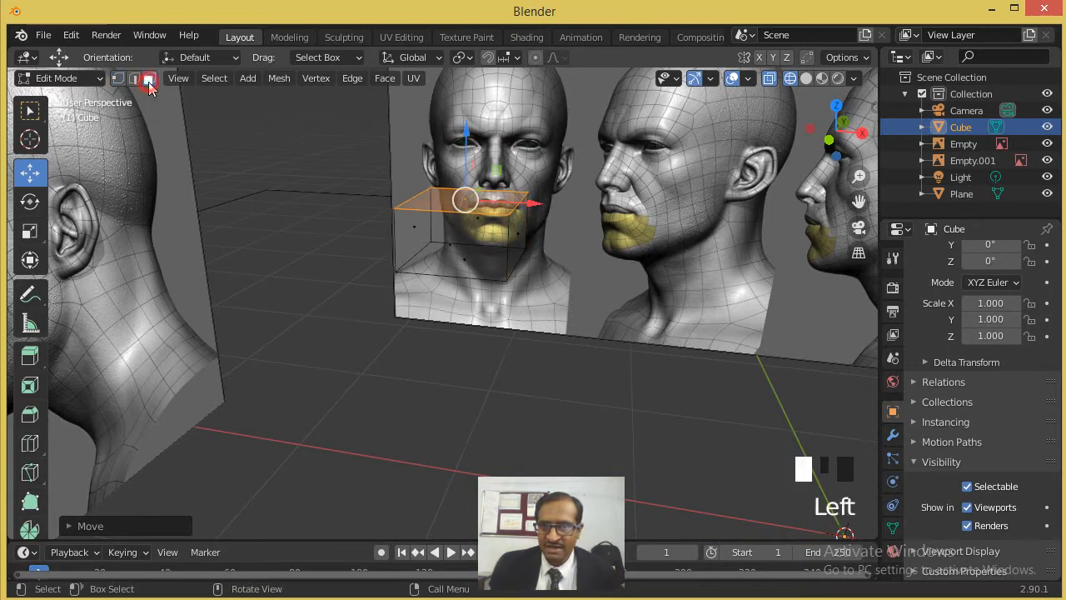
pyautogui.click(593, 290)
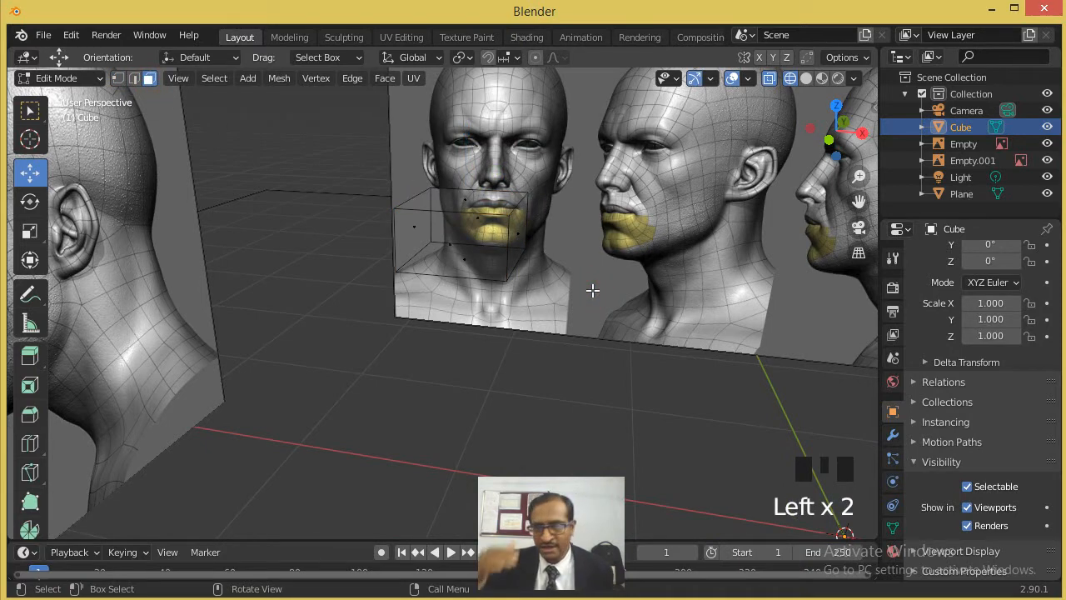
pyautogui.click(468, 202)
pyautogui.press('KP_1')
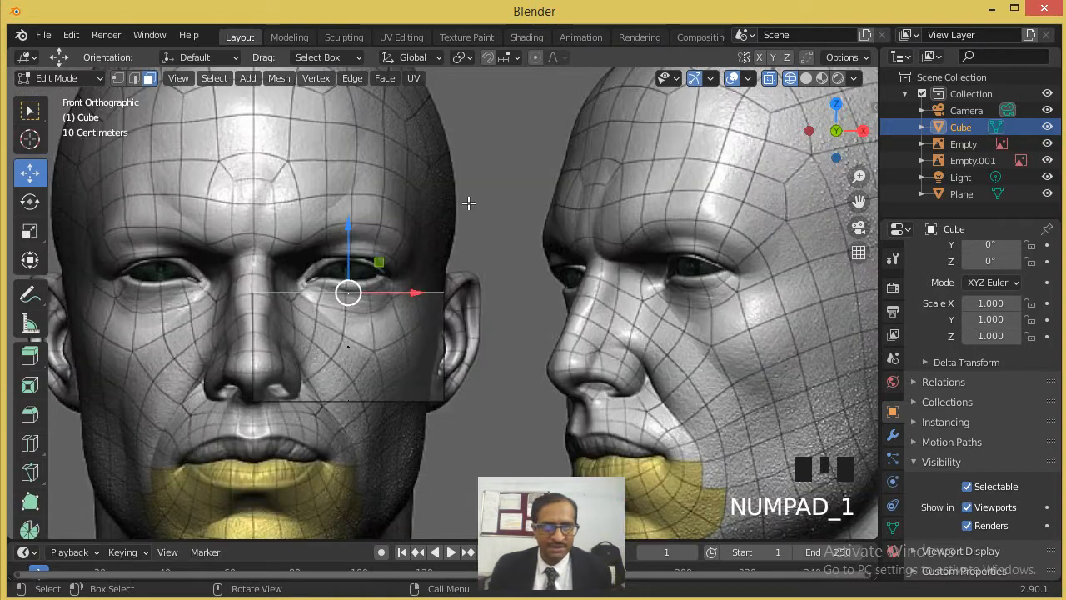
# - Extrude the top face upward twice, about 0.053 m to the middle of the eye and about 0.079 m to above the upper eyelid
pyautogui.scroll(3, 376, 233)
pyautogui.keyDown('shift'); pyautogui.moveTo(407, 248); pyautogui.dragTo(571, 295, button='middle'); pyautogui.keyUp('shift')
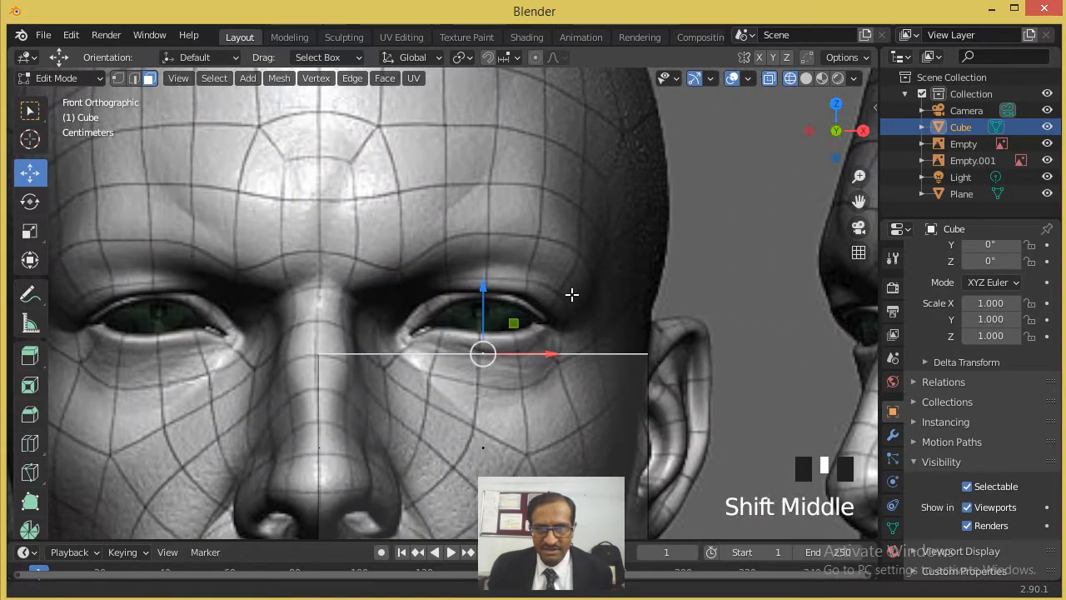
pyautogui.scroll(-1, 571, 294)
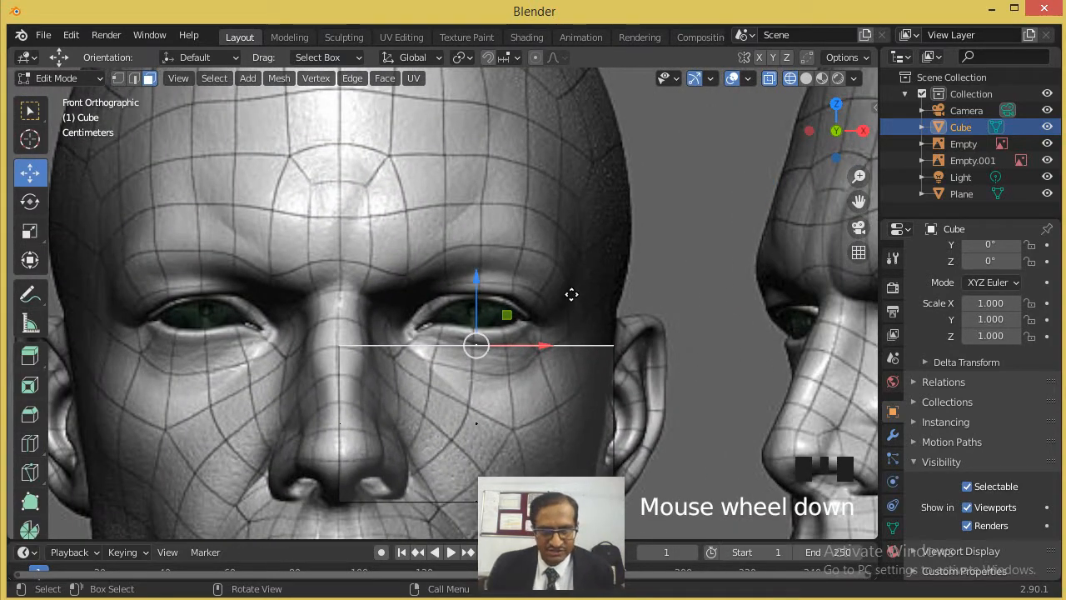
pyautogui.press('e')
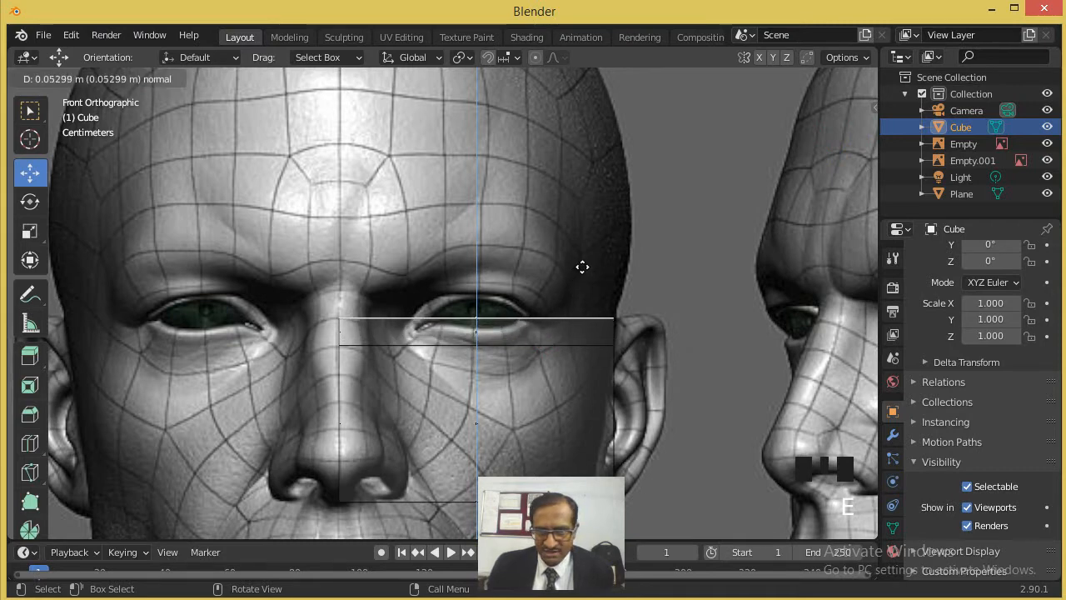
pyautogui.click(582, 267)
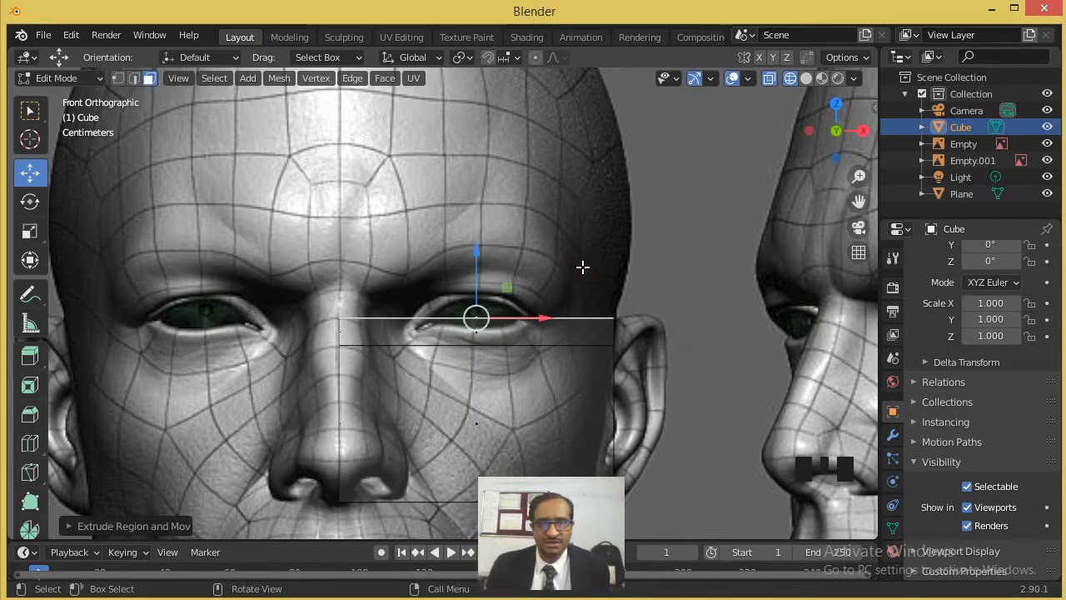
pyautogui.press('e')
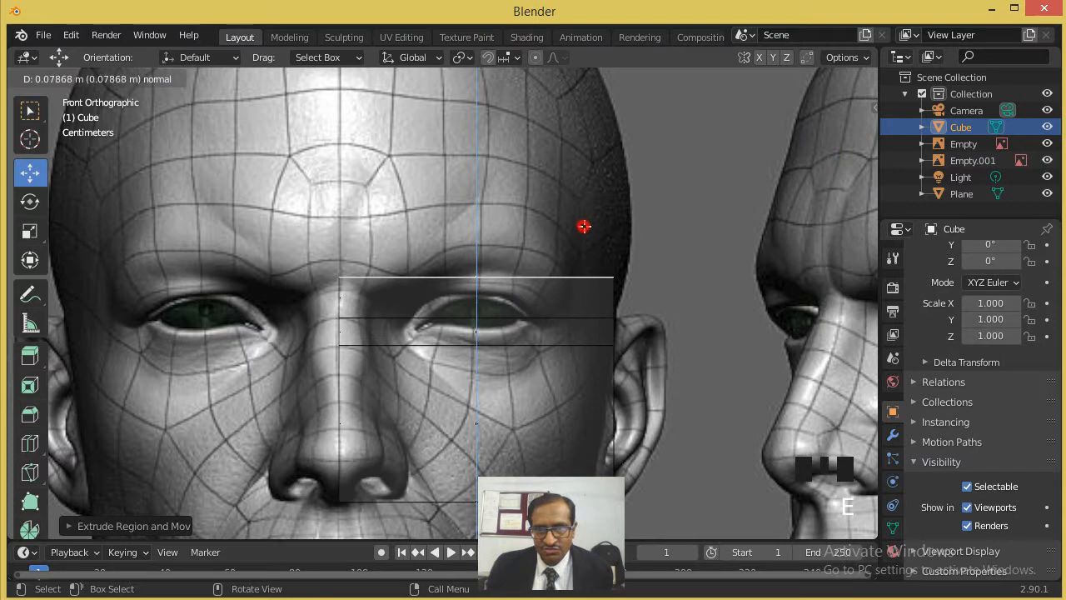
pyautogui.click(584, 226)
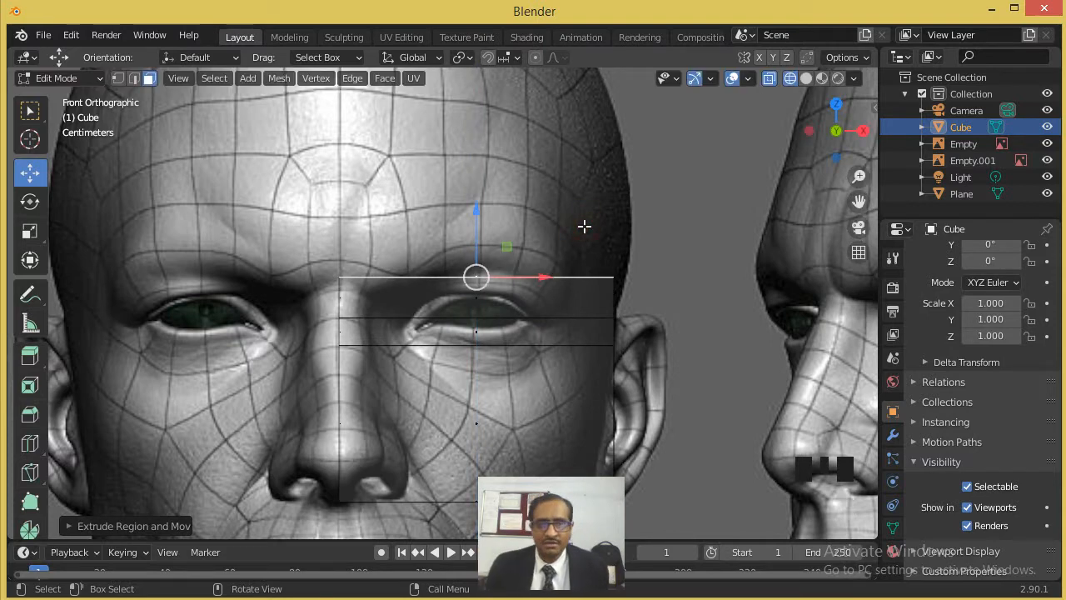
# - Extrude the top face upward two more times in short sections, to the eyebrow and just above it
pyautogui.press('e')
pyautogui.click(583, 199)
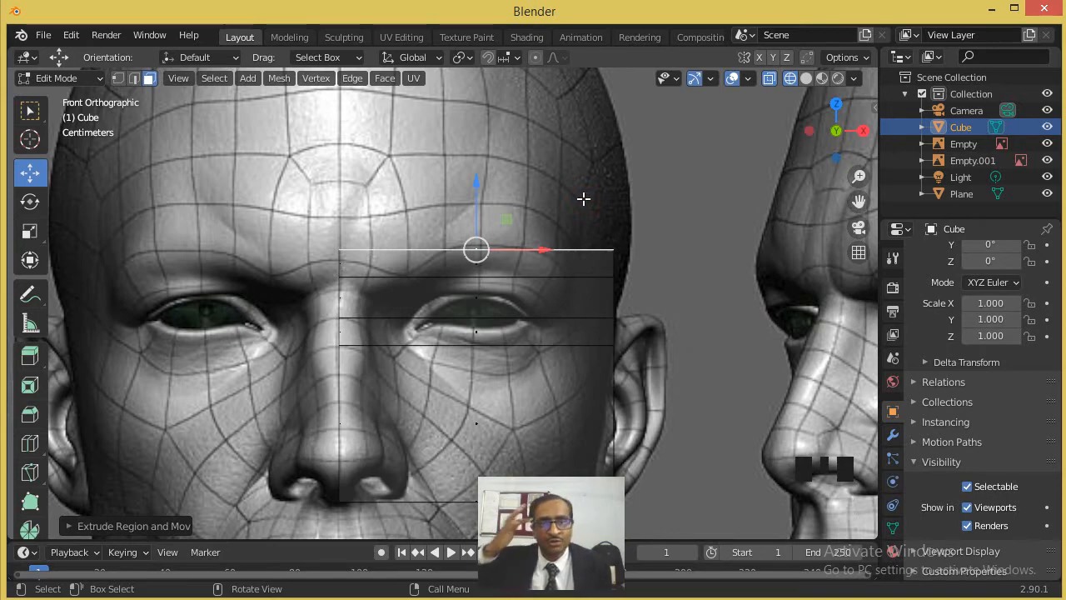
pyautogui.press('e')
pyautogui.click(583, 178)
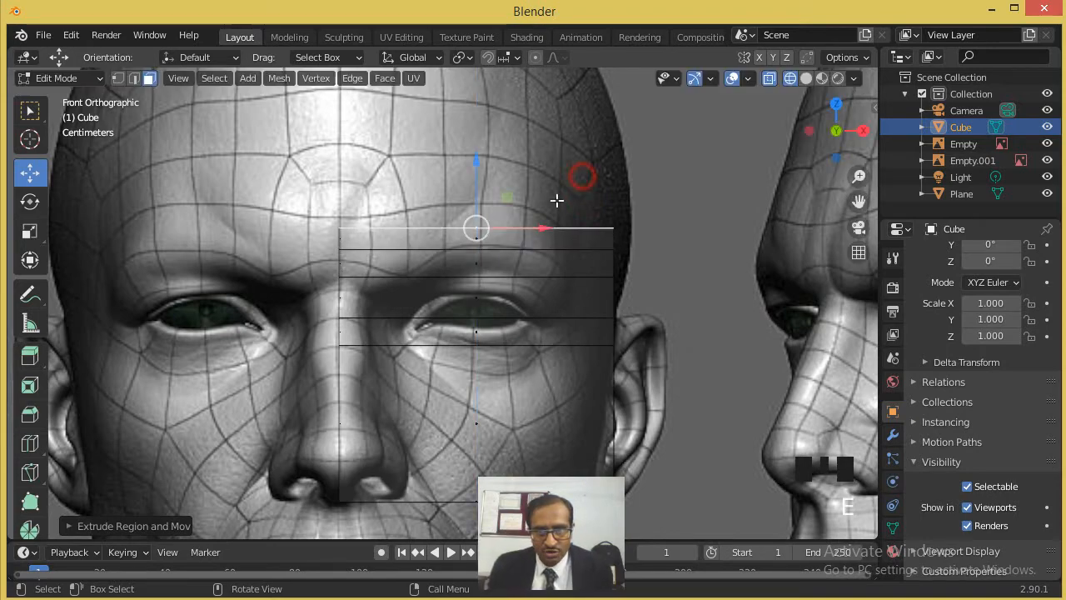
# - Extrude the top face upward in three larger sections over the forehead, the last about 0.18 m to the crown of the head
pyautogui.scroll(-3, 502, 240)
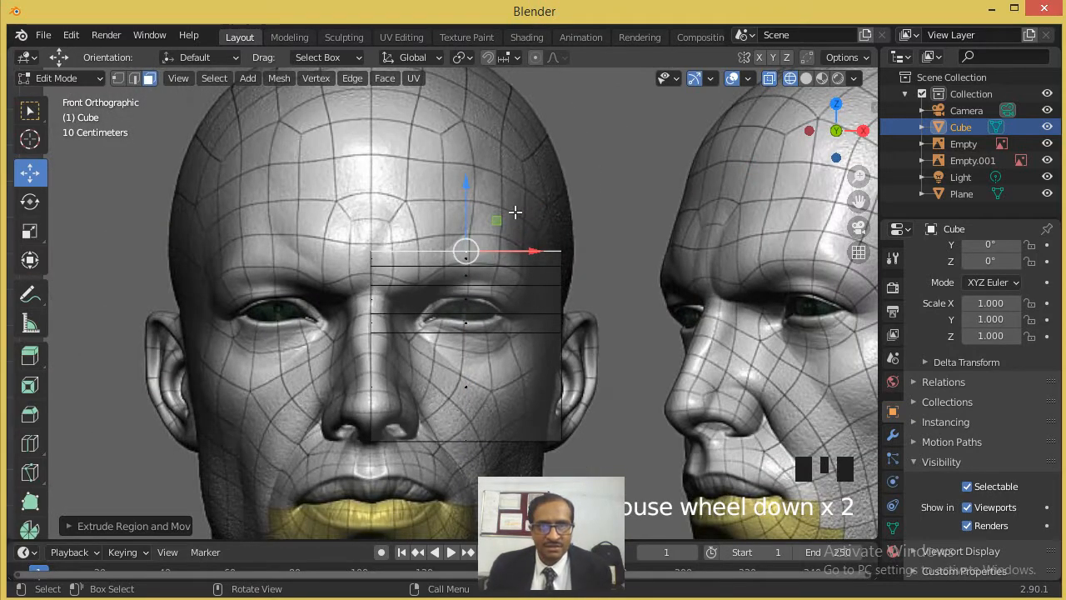
pyautogui.press('e')
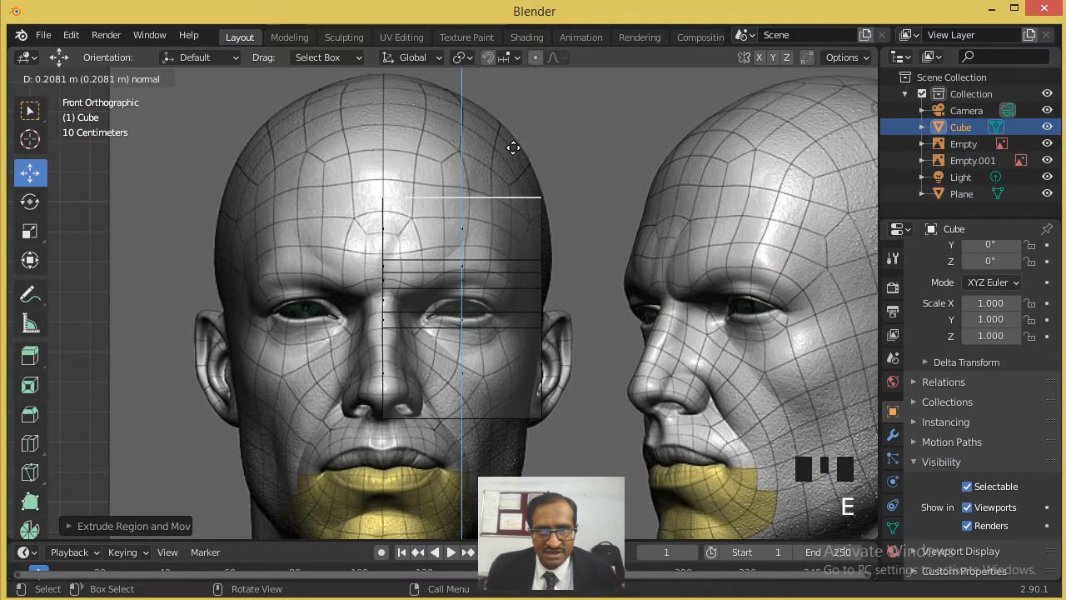
pyautogui.click(513, 143)
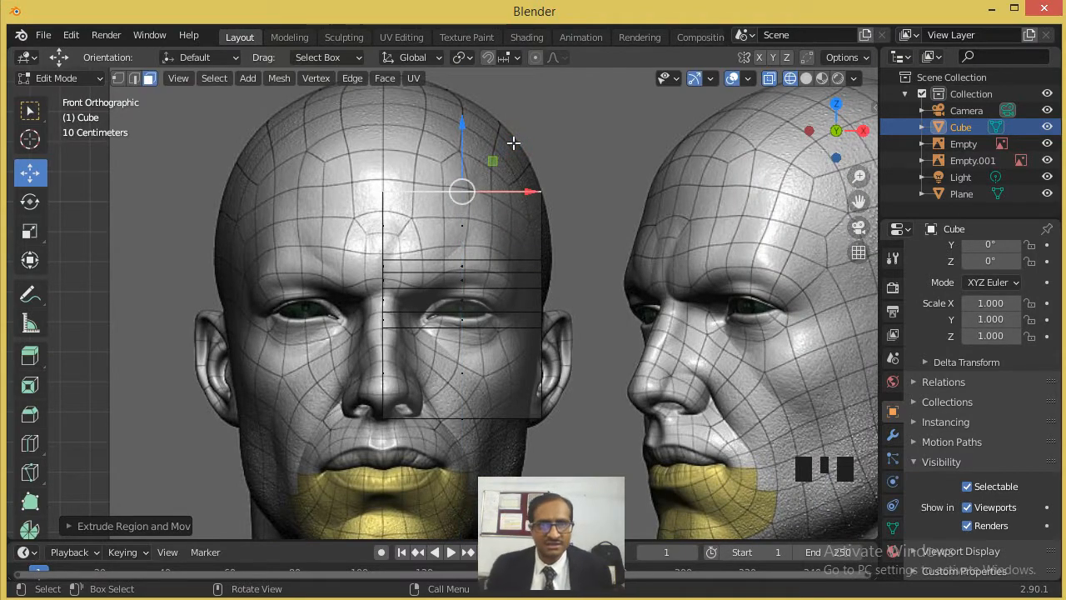
pyautogui.scroll(-2, 513, 143)
pyautogui.press('e')
pyautogui.click(514, 112)
pyautogui.press('e')
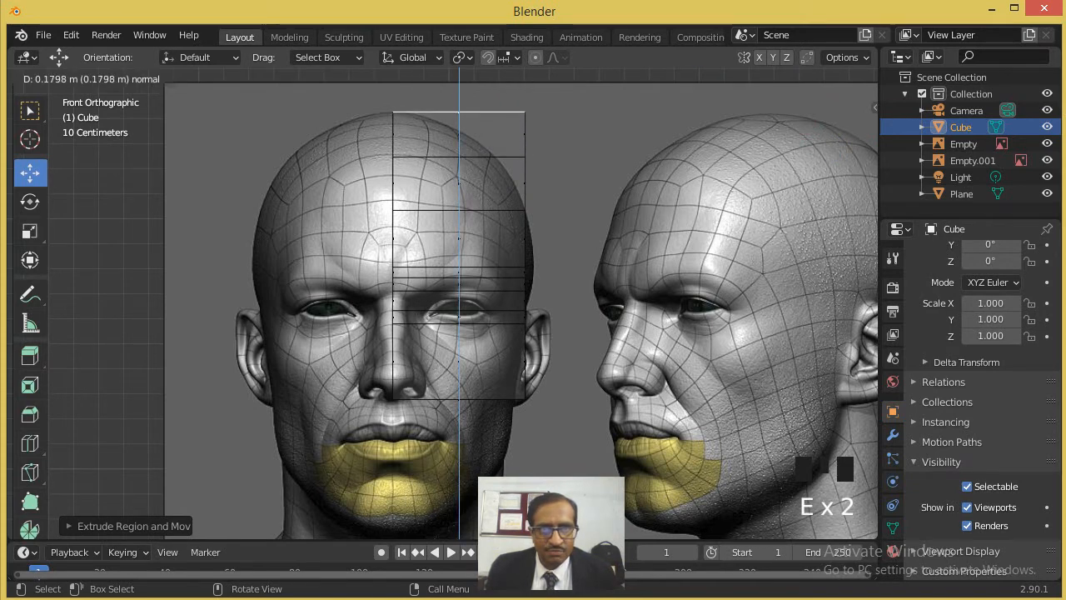
pyautogui.click(514, 67)
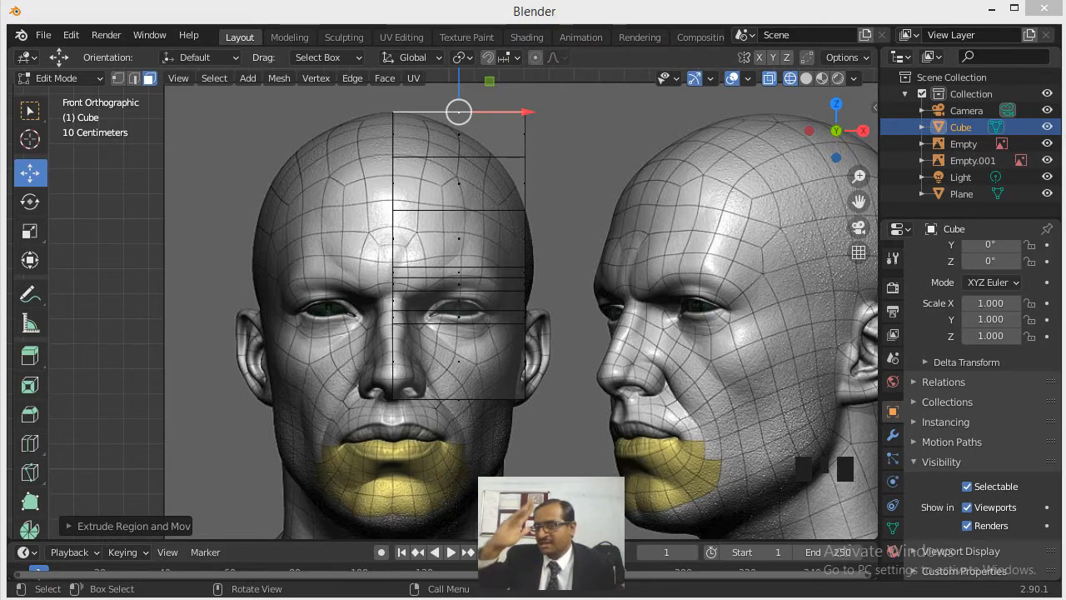
# - Select the bottom face of the extruded block at the base of the nose
pyautogui.moveTo(558, 416); pyautogui.dragTo(519, 356, button='middle')
pyautogui.moveTo(590, 429); pyautogui.dragTo(545, 176, button='middle')
pyautogui.click(550, 342)
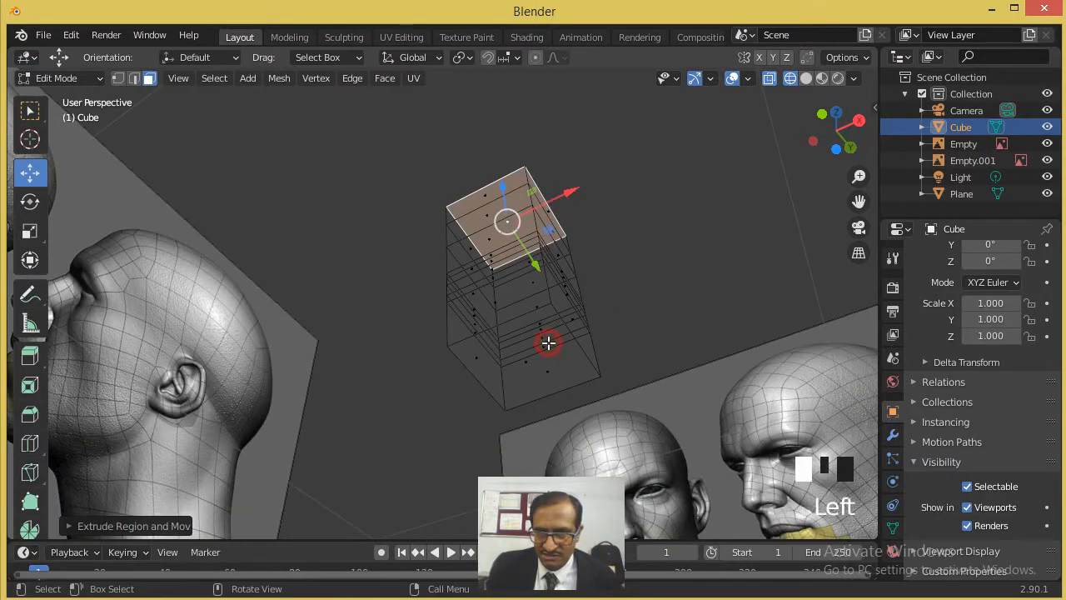
pyautogui.click(513, 375)
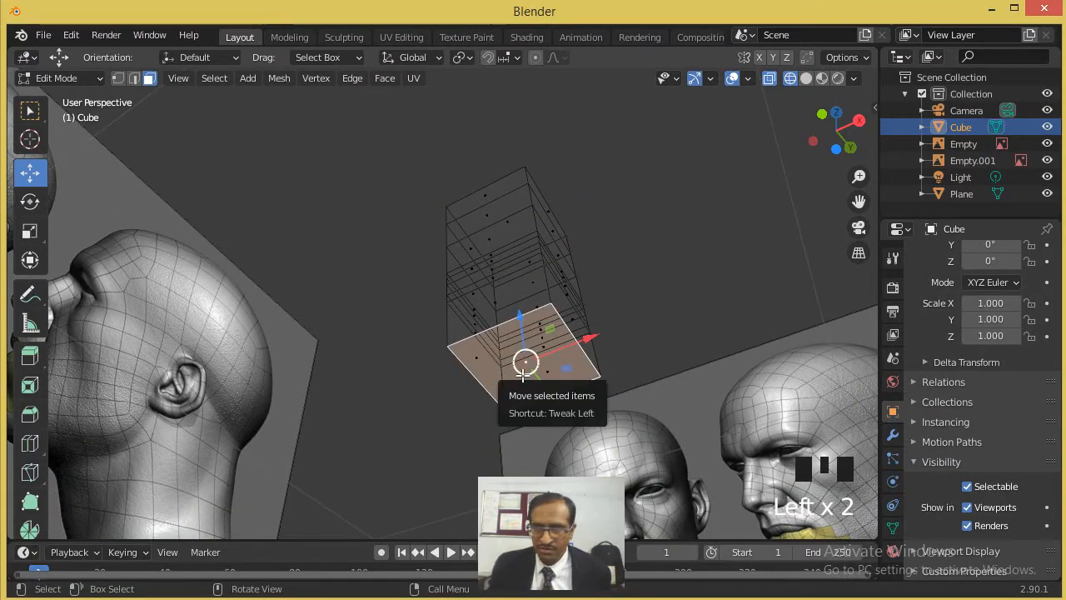
pyautogui.press('KP_1')
pyautogui.keyDown('shift'); pyautogui.moveTo(405, 300); pyautogui.dragTo(410, 293, button='middle'); pyautogui.keyUp('shift')
pyautogui.scroll(4, 412, 279)
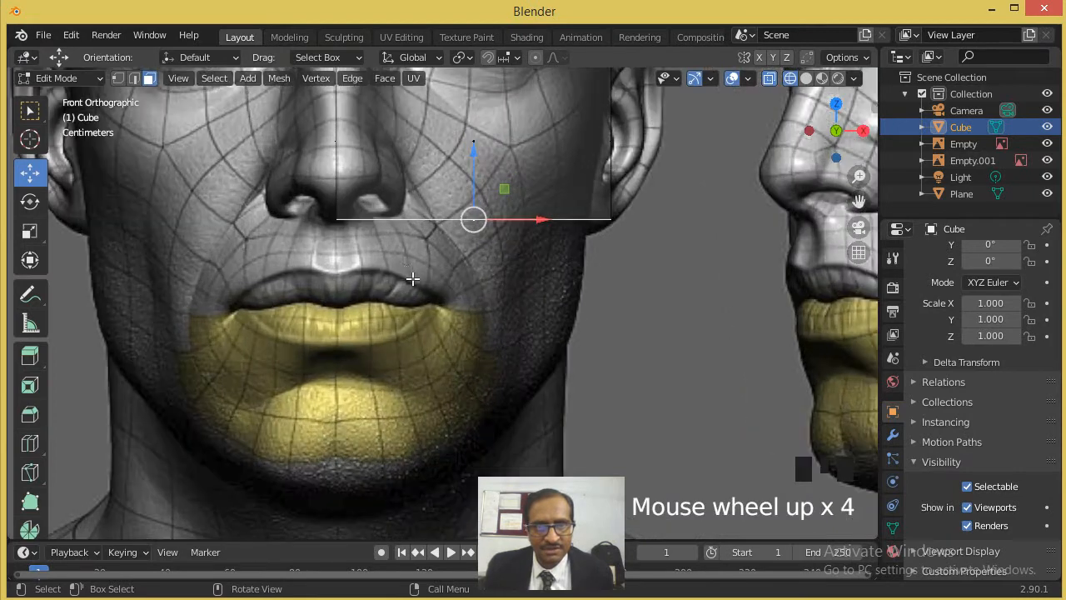
# - Extrude the bottom face down three times around the upper lip and mouth line, about 0.09 m, 0.066 m and 0.013 m
pyautogui.press('e')
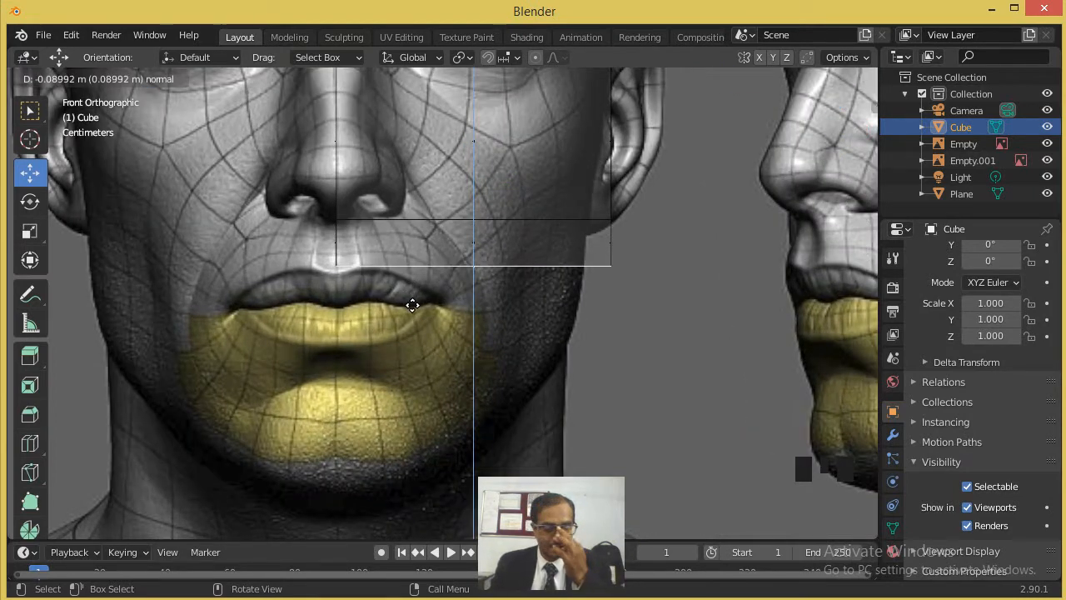
pyautogui.click(413, 304)
pyautogui.press('e')
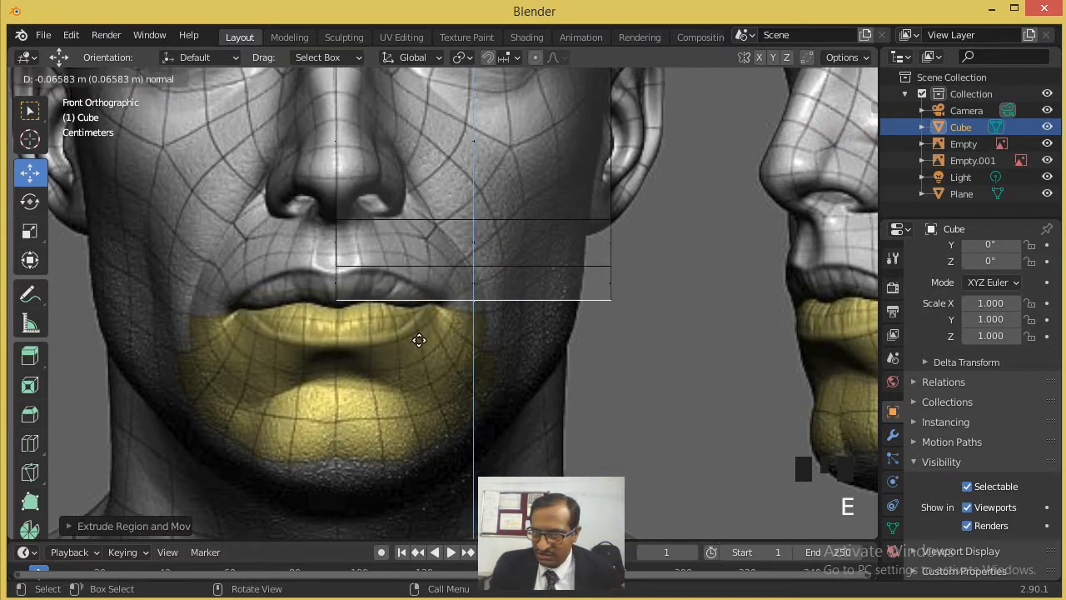
pyautogui.click(419, 340)
pyautogui.press('e')
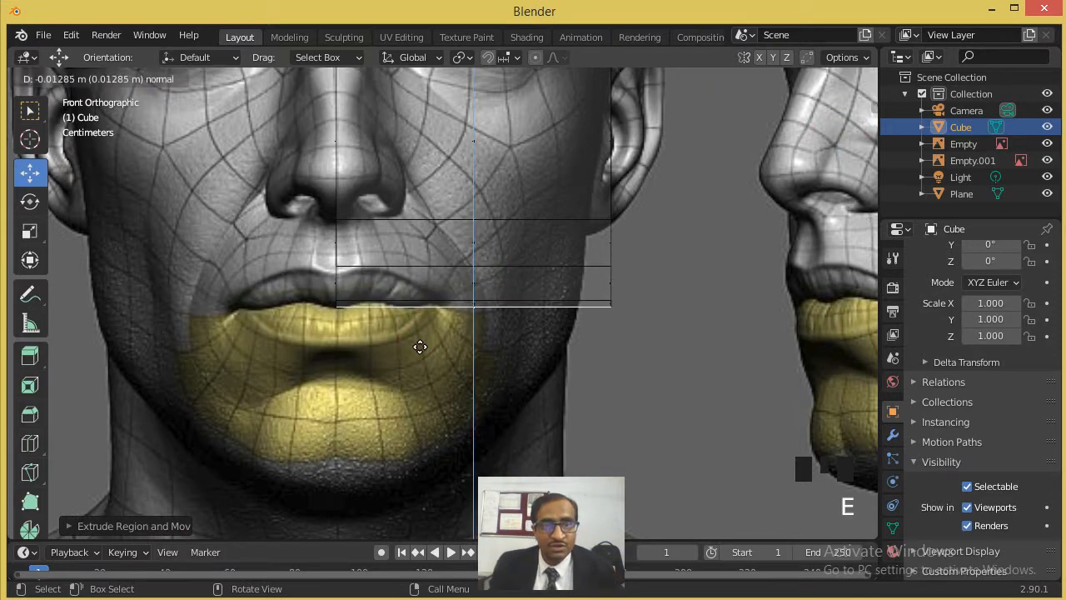
pyautogui.click(422, 349)
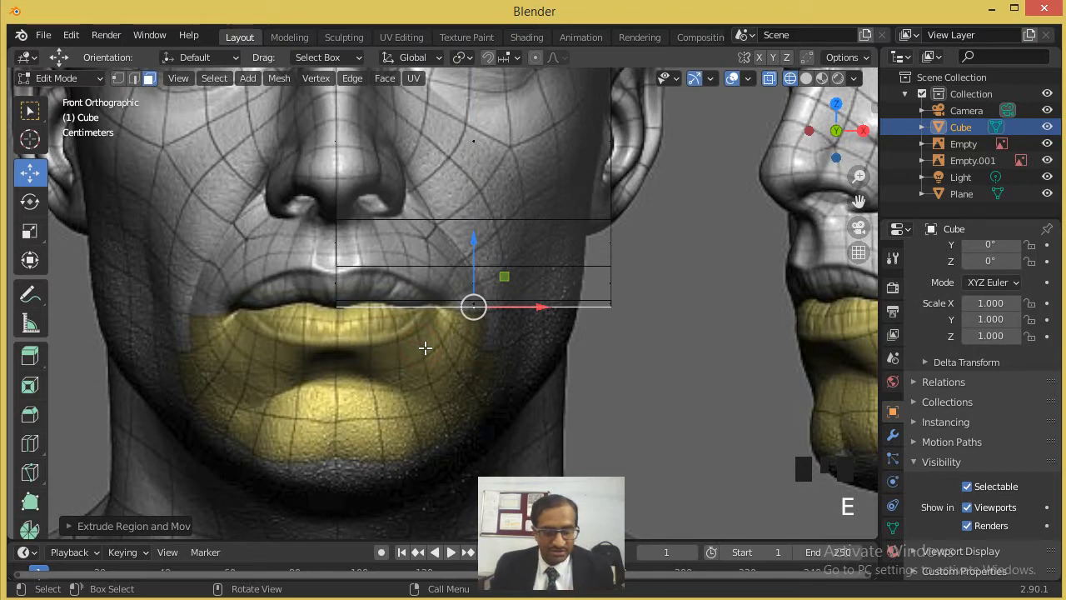
# - Extrude the bottom face down three times, to below the lower lip, about 0.106 m onto the chin, and to the chin's underside
pyautogui.press('e')
pyautogui.click(431, 387)
pyautogui.scroll(-2, 430, 387)
pyautogui.press('e')
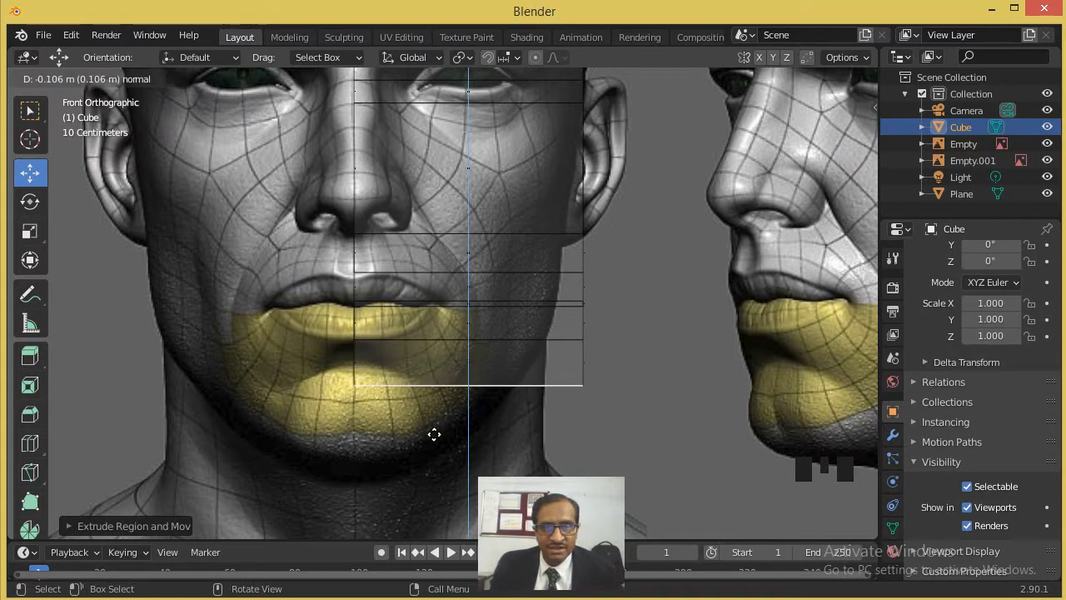
pyautogui.click(435, 434)
pyautogui.press('e')
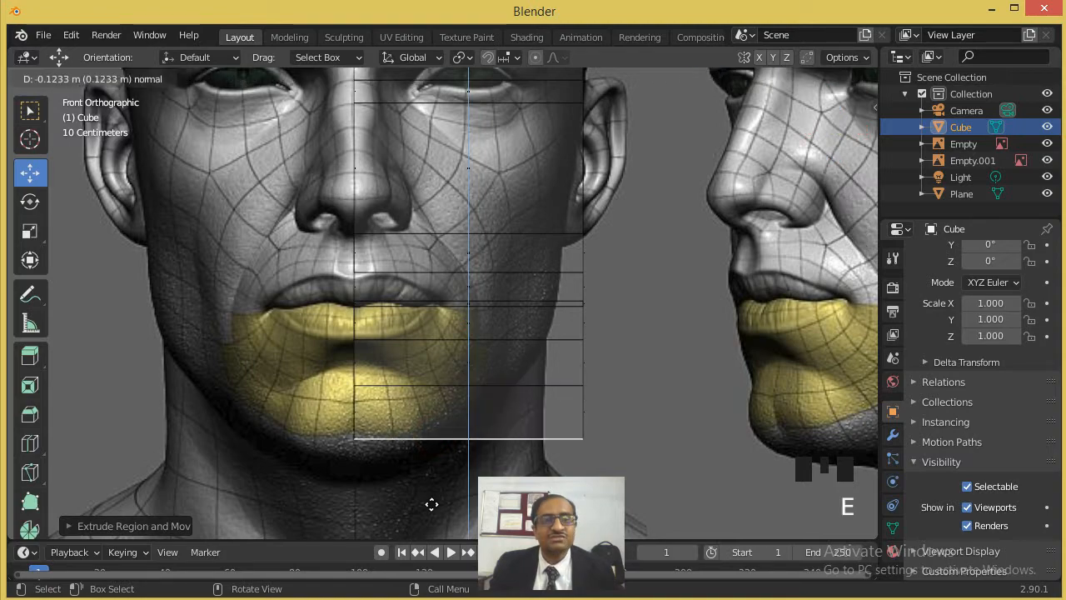
pyautogui.click(436, 492)
# - Extrude the bottom face down twice along the neck, ending at the bottom edge of the reference image
pyautogui.scroll(-4, 435, 450)
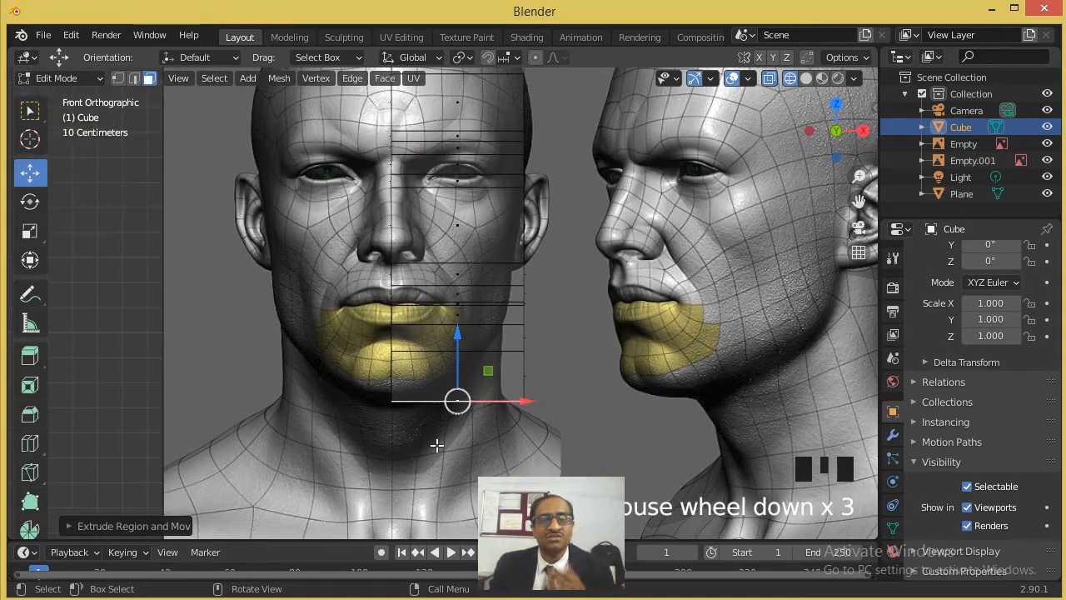
pyautogui.keyDown('shift'); pyautogui.moveTo(447, 426); pyautogui.dragTo(404, 293, button='middle'); pyautogui.keyUp('shift')
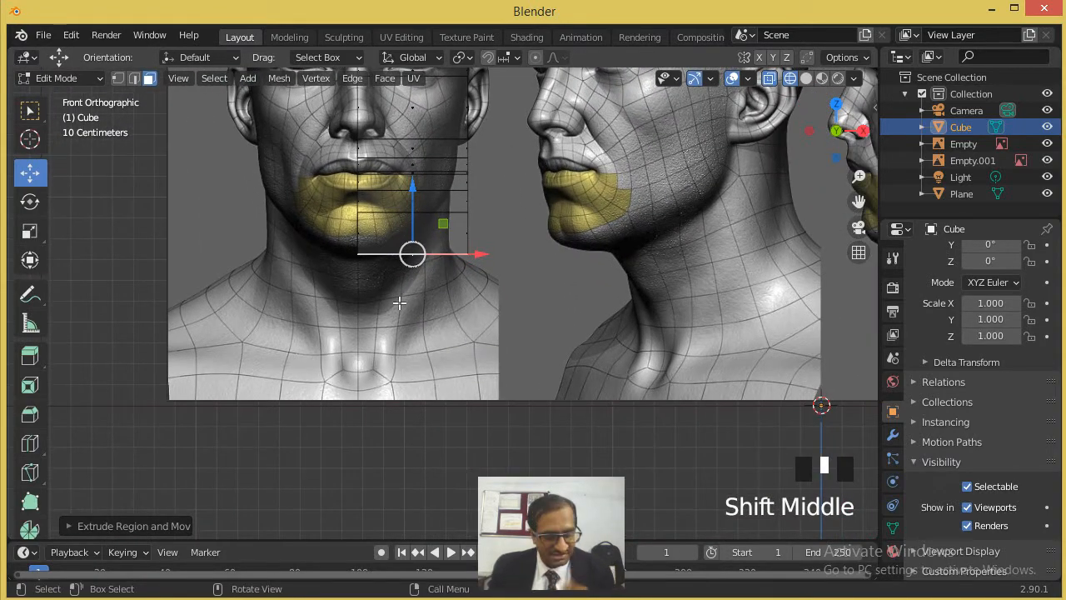
pyautogui.press('e')
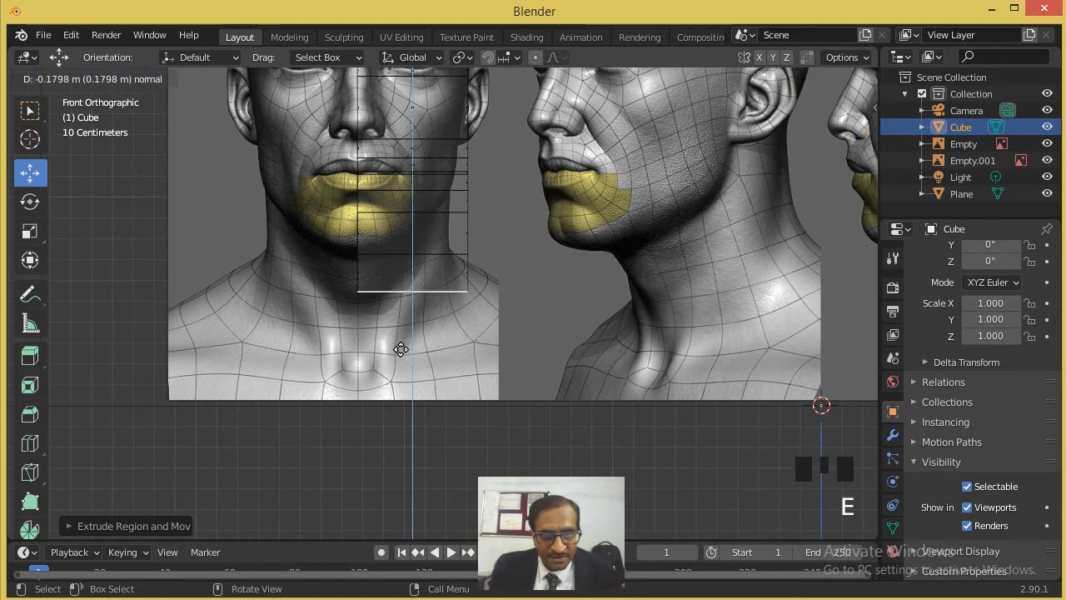
pyautogui.click(404, 376)
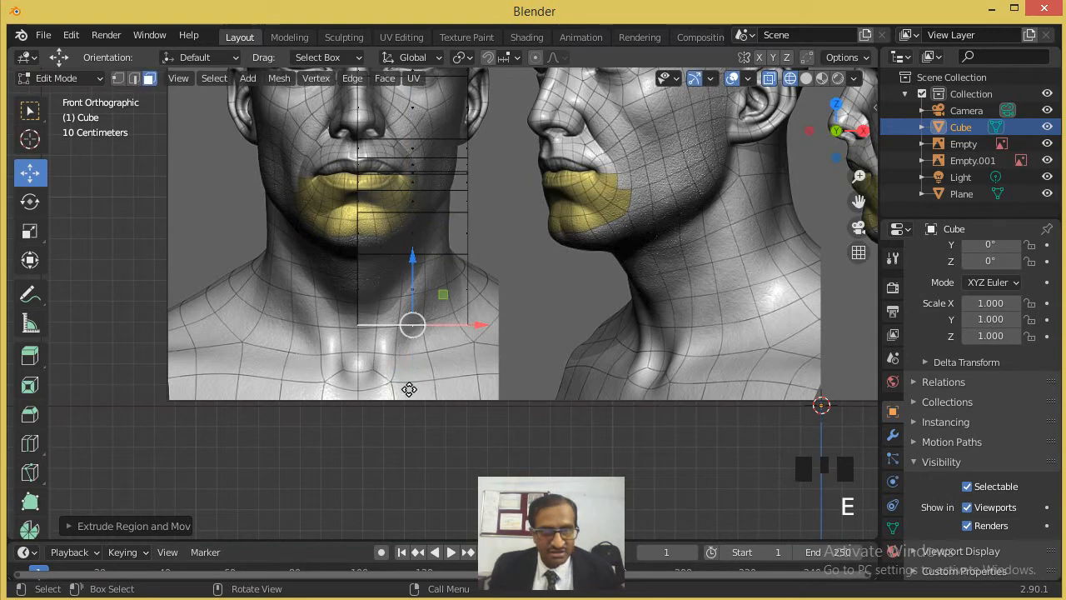
pyautogui.press('e')
pyautogui.click(409, 450)
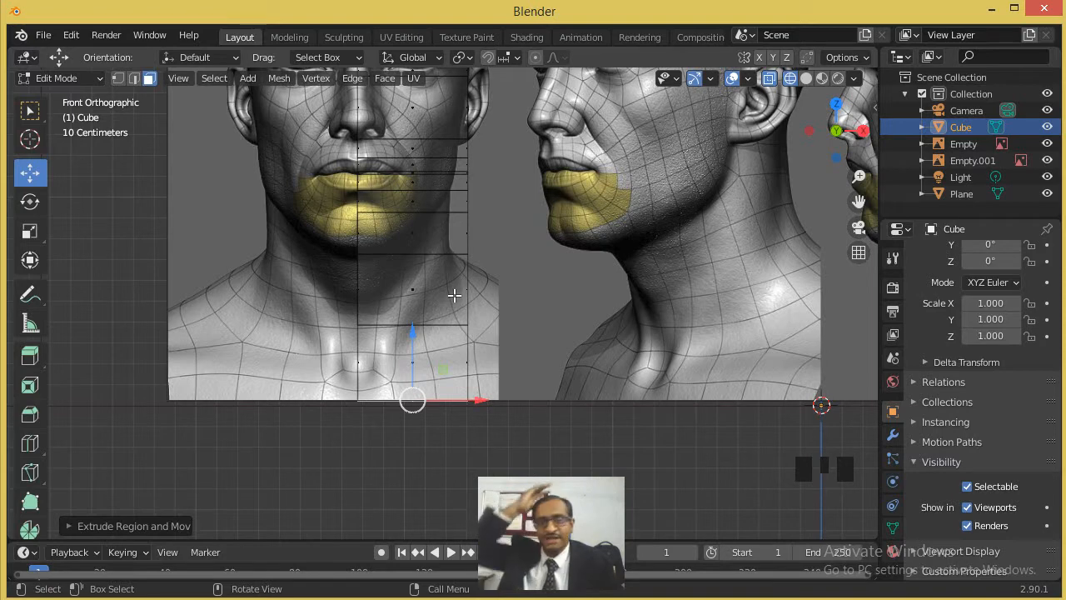
# - Switch to vertex selection and move the outer vertices of the top two rows inward along X onto the crown outline
pyautogui.keyDown('shift'); pyautogui.moveTo(465, 228); pyautogui.dragTo(452, 442, button='middle'); pyautogui.keyUp('shift')
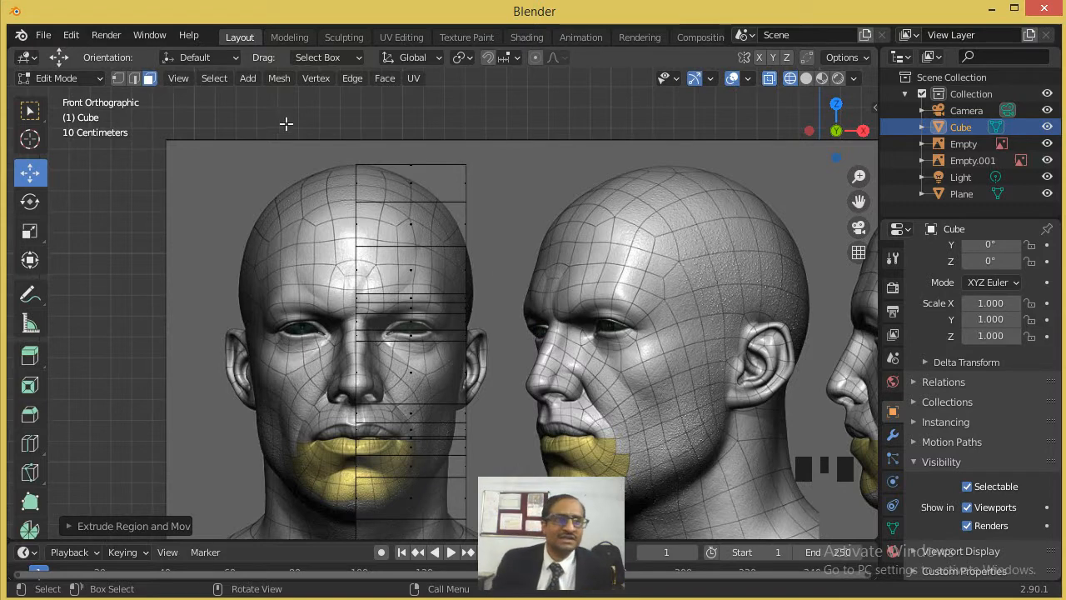
pyautogui.click(116, 80)
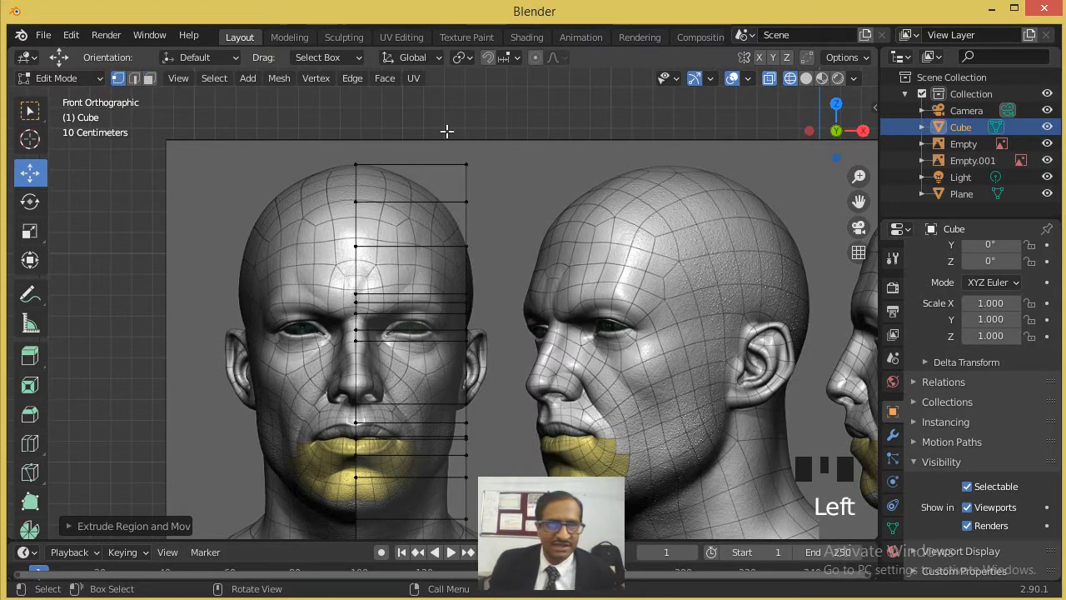
pyautogui.click(542, 227)
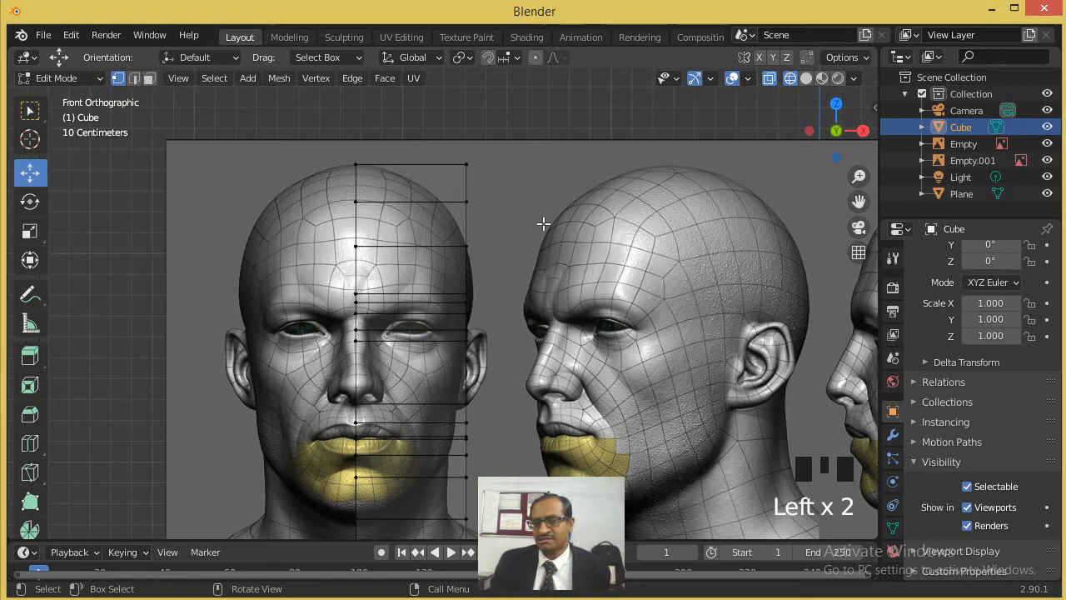
pyautogui.scroll(4, 512, 172)
pyautogui.keyDown('shift'); pyautogui.moveTo(512, 171); pyautogui.dragTo(518, 365, button='middle'); pyautogui.keyUp('shift')
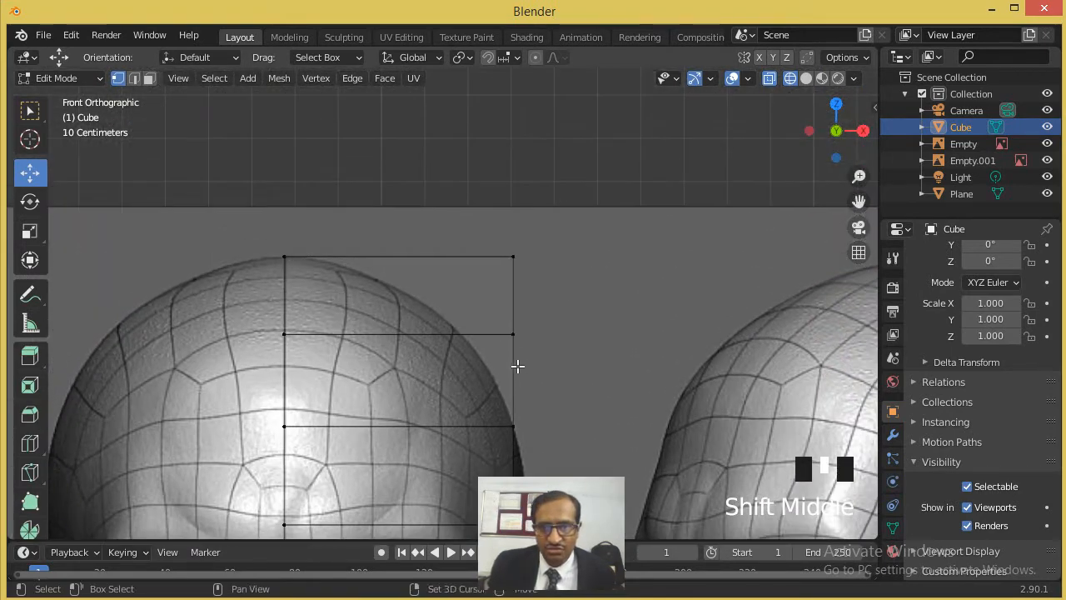
pyautogui.keyDown('shift'); pyautogui.moveTo(526, 314); pyautogui.dragTo(514, 92, button='middle'); pyautogui.keyUp('shift')
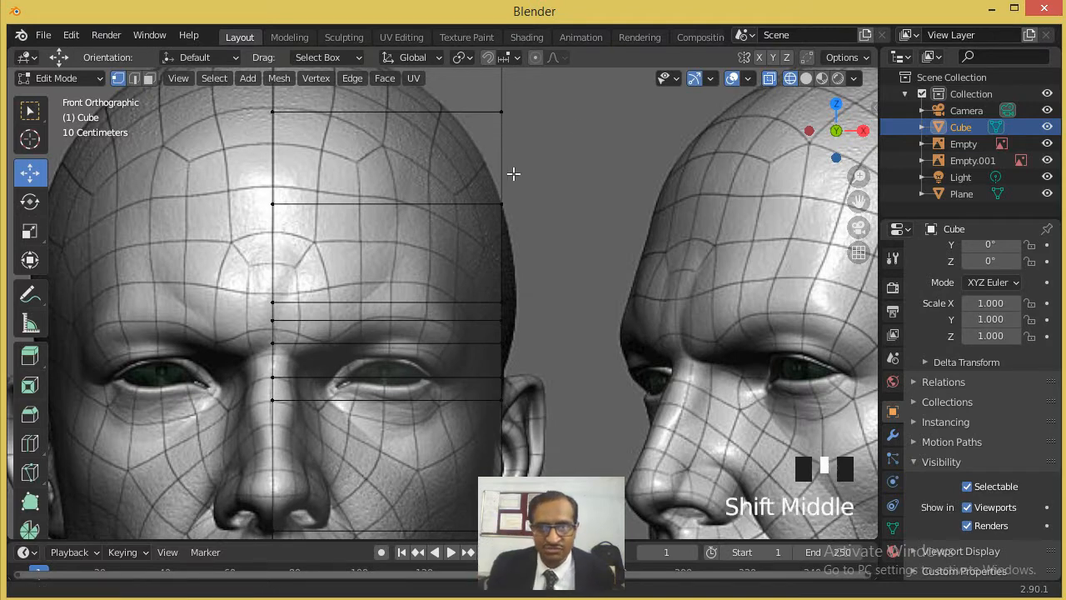
pyautogui.keyDown('shift'); pyautogui.moveTo(504, 157); pyautogui.dragTo(495, 312, button='middle'); pyautogui.keyUp('shift')
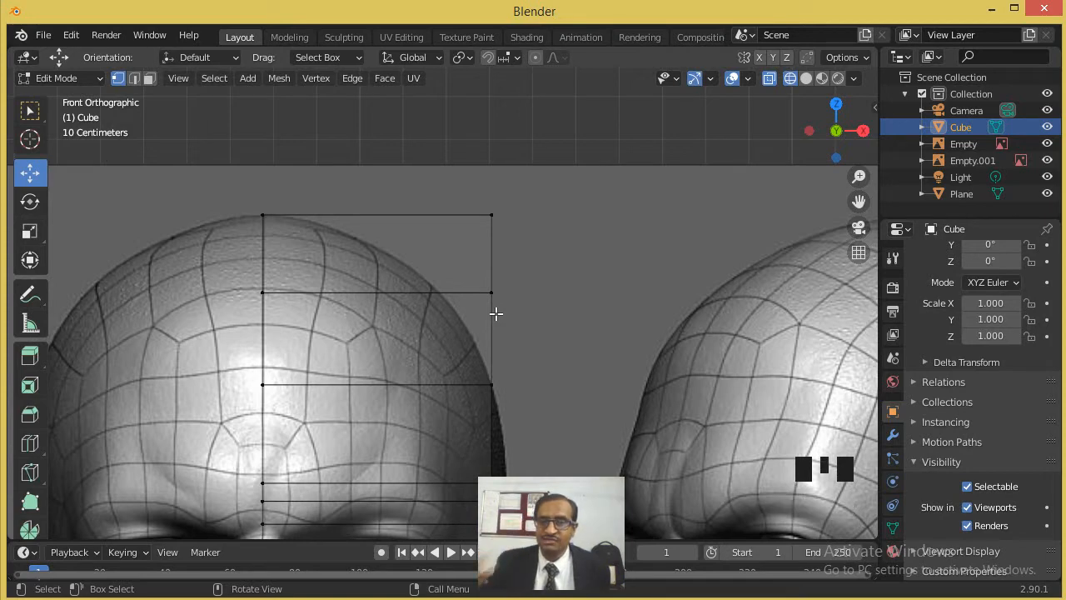
pyautogui.click(476, 206)
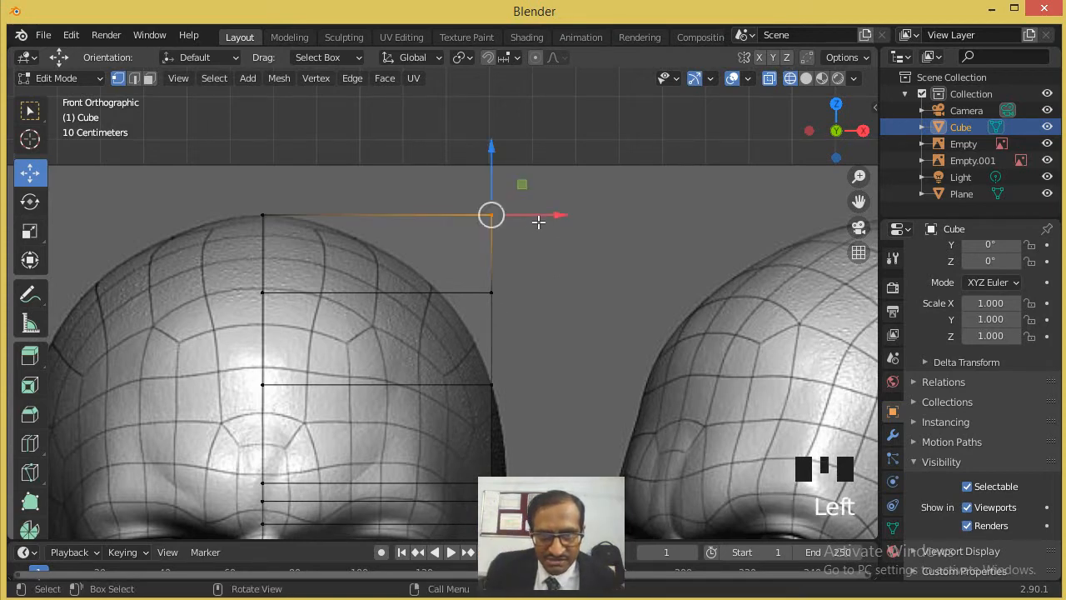
pyautogui.moveTo(542, 215); pyautogui.dragTo(360, 221)
pyautogui.click(476, 276)
pyautogui.moveTo(543, 294); pyautogui.dragTo(467, 293)
# - Align the outer vertices at forehead, brow and eye level with the side of the head in the front reference
pyautogui.keyDown('shift'); pyautogui.moveTo(537, 333); pyautogui.dragTo(539, 236, button='middle'); pyautogui.keyUp('shift')
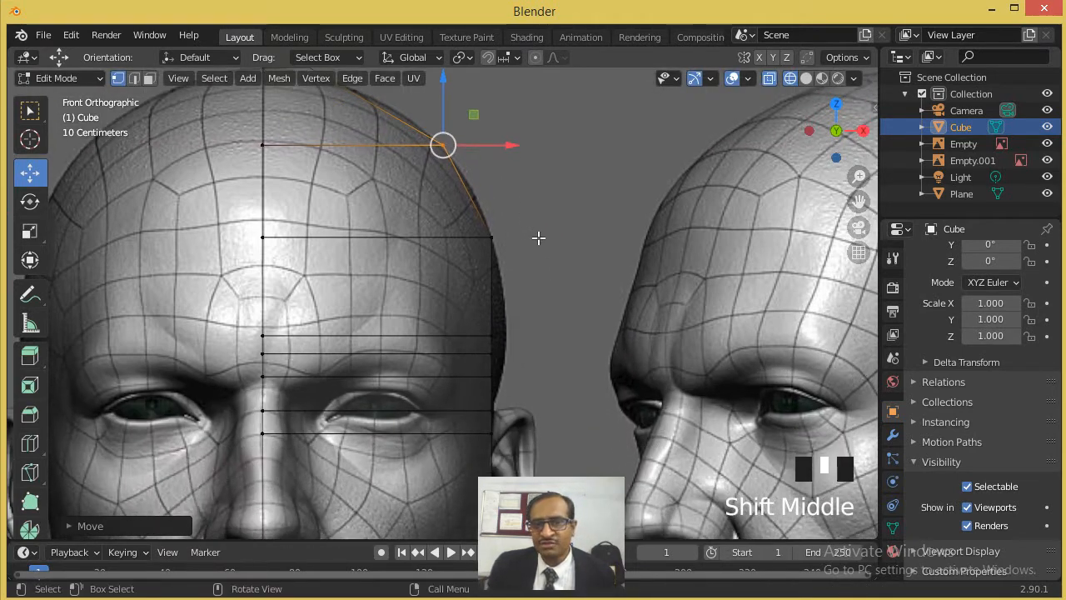
pyautogui.click(492, 239)
pyautogui.moveTo(538, 239)
pyautogui.mouseDown()
pyautogui.moveTo(548, 238)
pyautogui.moveTo(538, 239)
pyautogui.mouseUp()
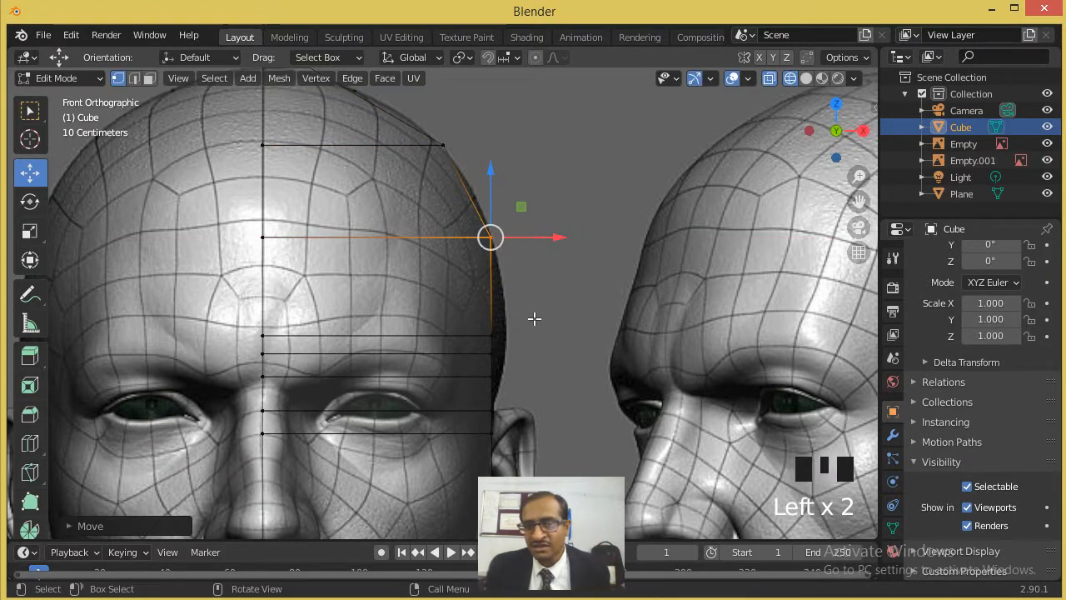
pyautogui.keyDown('shift'); pyautogui.moveTo(508, 305); pyautogui.dragTo(502, 267, button='middle'); pyautogui.keyUp('shift')
pyautogui.scroll(2, 506, 261)
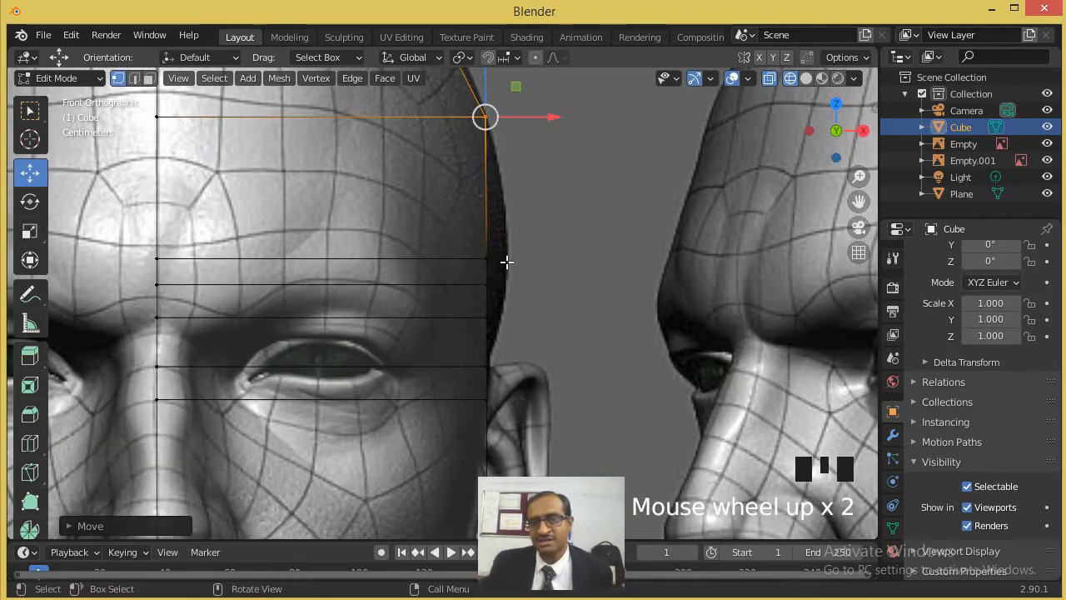
pyautogui.moveTo(520, 242)
pyautogui.mouseDown()
pyautogui.moveTo(474, 264)
pyautogui.moveTo(560, 263)
pyautogui.moveTo(468, 280)
pyautogui.moveTo(546, 289)
pyautogui.mouseUp()
pyautogui.keyDown('shift'); pyautogui.moveTo(524, 305); pyautogui.dragTo(516, 218, button='middle'); pyautogui.keyUp('shift')
pyautogui.moveTo(513, 225); pyautogui.dragTo(545, 241)
pyautogui.keyDown('shift'); pyautogui.moveTo(538, 291); pyautogui.dragTo(532, 264, button='middle'); pyautogui.keyUp('shift')
pyautogui.moveTo(500, 278); pyautogui.dragTo(511, 311)
# - Move the outer vertices of the lower face rows along X onto the cheek and jaw outline, down to chin level
pyautogui.keyDown('shift'); pyautogui.moveTo(502, 355); pyautogui.dragTo(493, 230, button='middle'); pyautogui.keyUp('shift')
pyautogui.click(493, 238)
pyautogui.moveTo(536, 239); pyautogui.dragTo(464, 409)
pyautogui.click(497, 280)
pyautogui.click(498, 287)
pyautogui.scroll(-1, 483, 348)
pyautogui.scroll(-3, 466, 410)
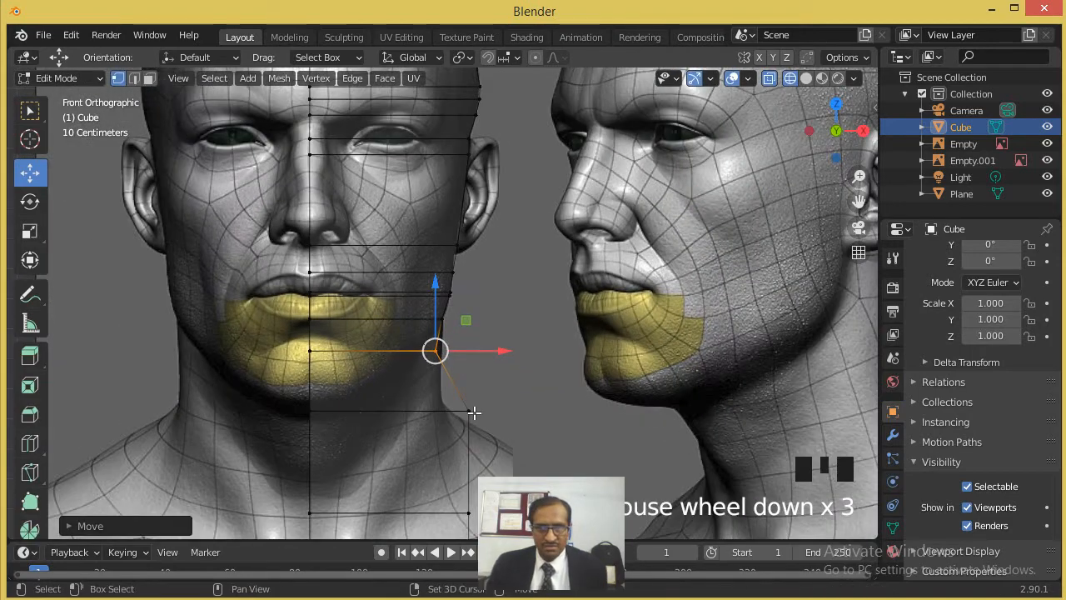
# - Move the outer vertices of the row below the chin inward onto the side of the neck
pyautogui.keyDown('shift'); pyautogui.moveTo(476, 411); pyautogui.dragTo(472, 288, button='middle'); pyautogui.keyUp('shift')
pyautogui.scroll(2, 467, 304)
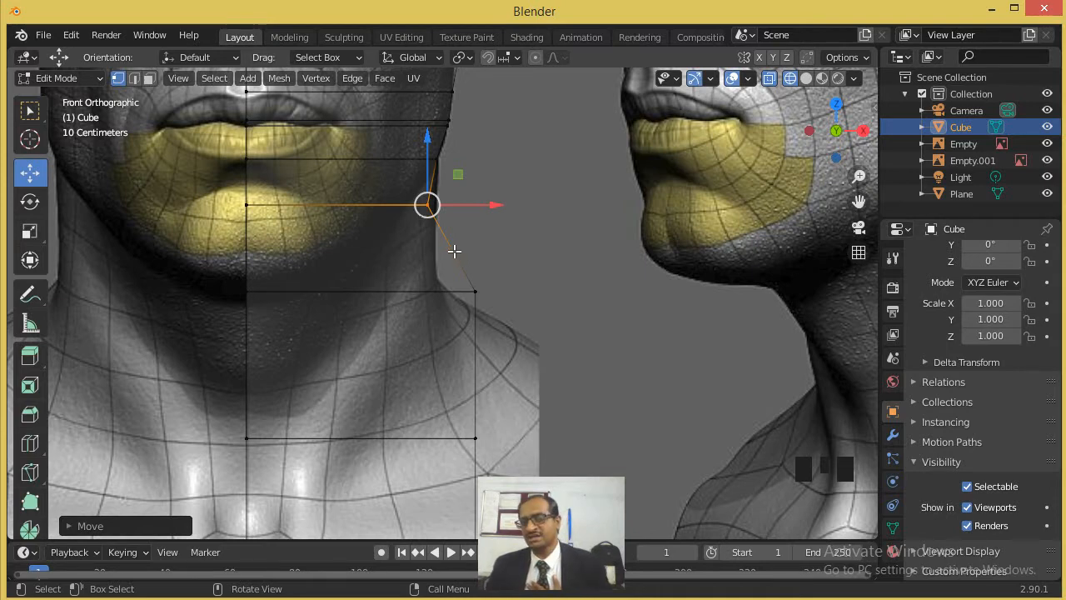
pyautogui.click(476, 314)
pyautogui.moveTo(516, 291); pyautogui.dragTo(483, 319)
pyautogui.scroll(-2, 509, 372)
# - Move the outer vertices of the two lowest rows outward along X to form the shoulder slope, and leave Edit Mode
pyautogui.click(465, 398)
pyautogui.moveTo(518, 397); pyautogui.dragTo(618, 397)
pyautogui.scroll(-1, 575, 401)
pyautogui.keyDown('shift'); pyautogui.moveTo(546, 420); pyautogui.dragTo(525, 350, button='middle'); pyautogui.keyUp('shift')
pyautogui.moveTo(519, 353); pyautogui.dragTo(421, 418)
pyautogui.moveTo(505, 396); pyautogui.dragTo(585, 387)
pyautogui.scroll(2, 442, 221)
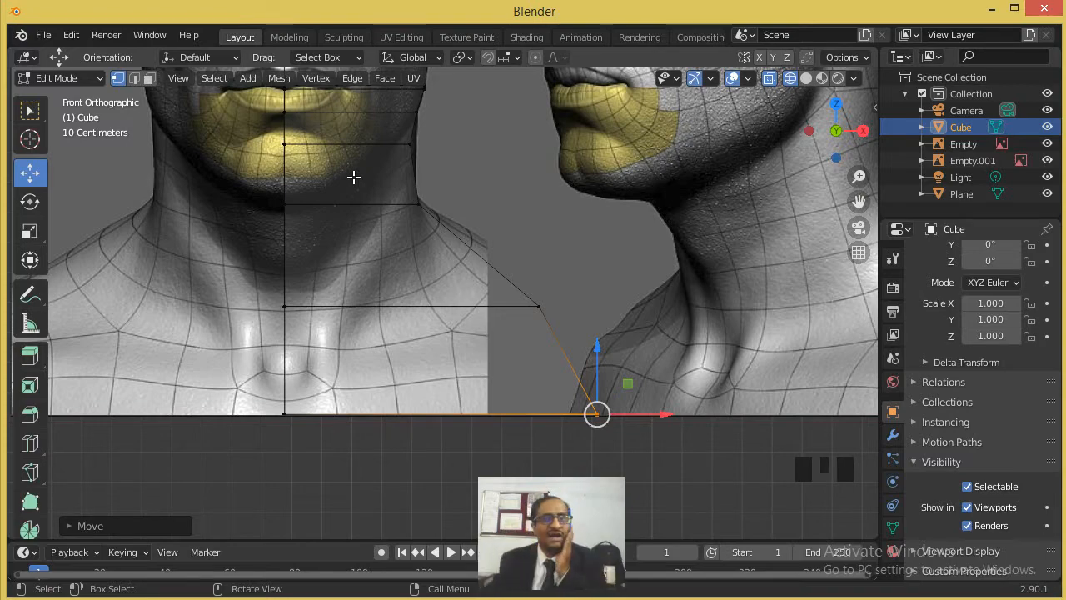
pyautogui.scroll(-7, 325, 138)
pyautogui.scroll(2, 685, 163)
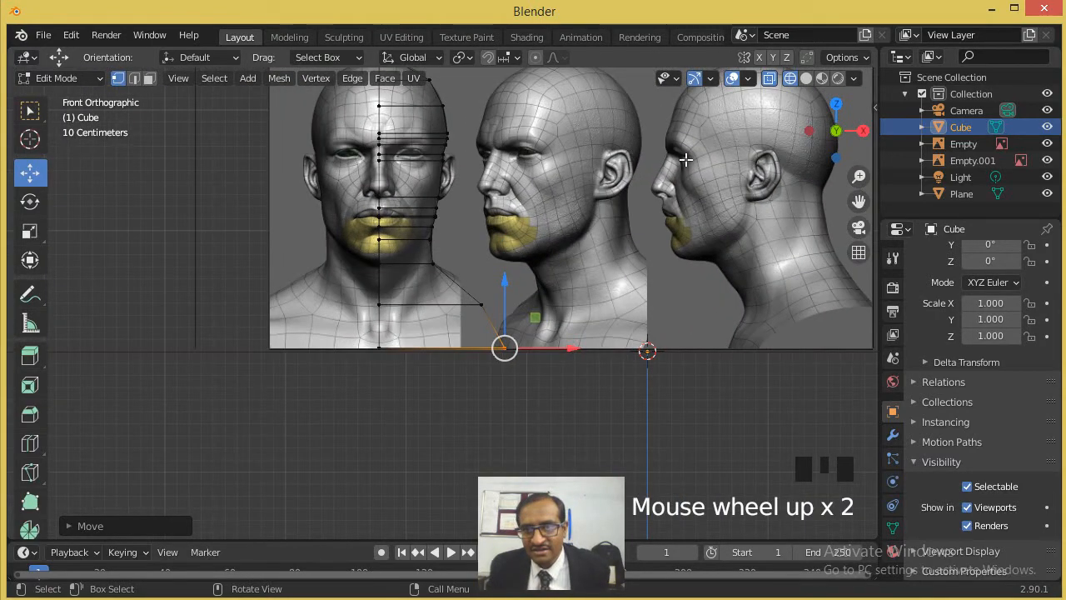
pyautogui.keyDown('shift'); pyautogui.moveTo(726, 173); pyautogui.dragTo(499, 141, button='middle'); pyautogui.keyUp('shift')
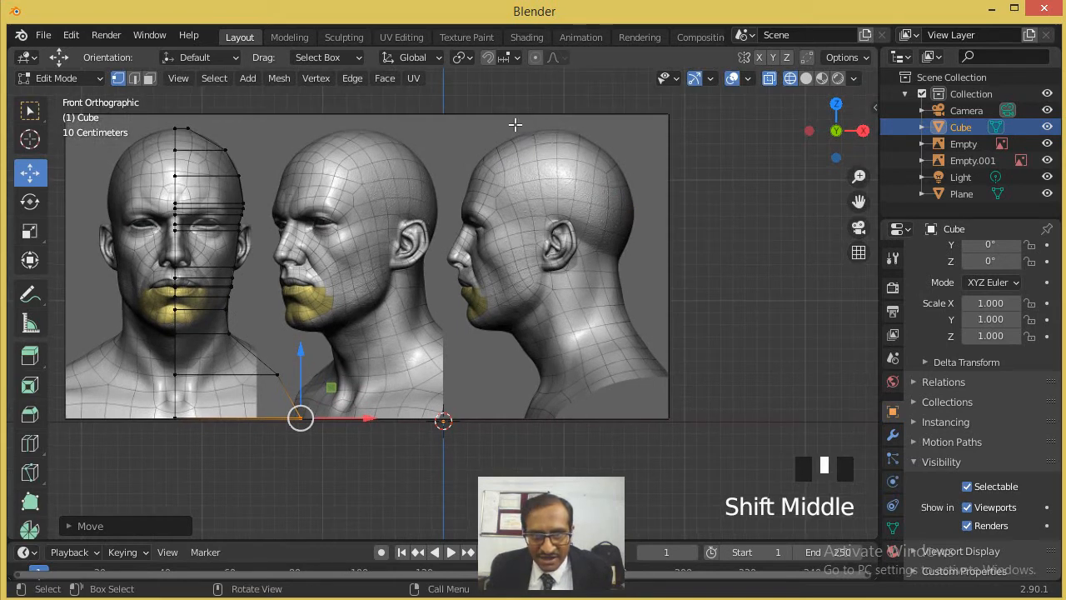
pyautogui.press('Tab')
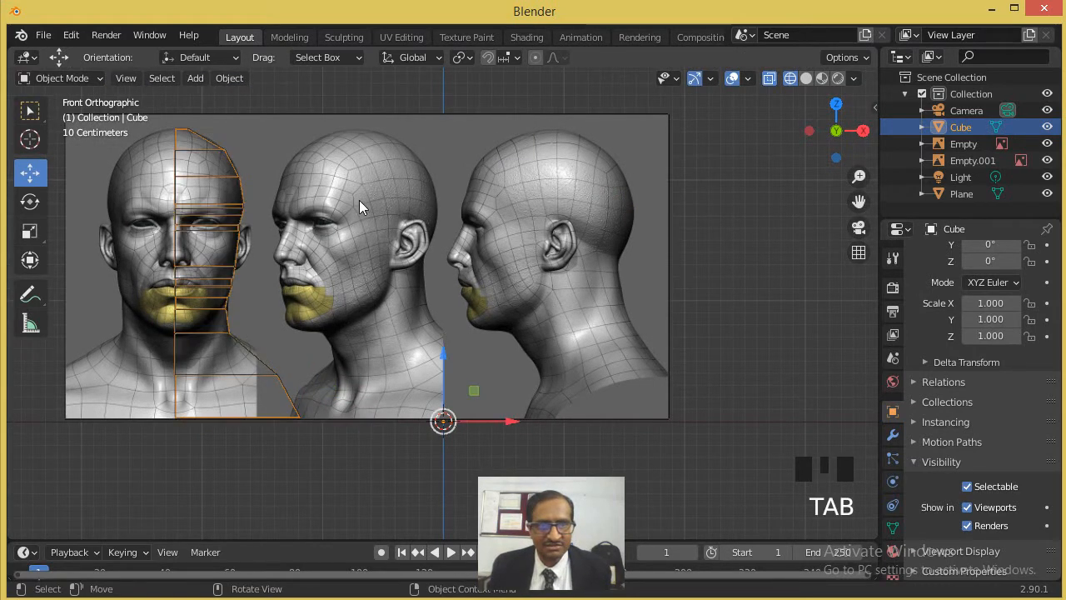
# - Add a second cube and move it about 1.59 m along X and 1.46 m up, over the profile head
pyautogui.click(200, 78)
pyautogui.moveTo(218, 95)
pyautogui.click(352, 111)
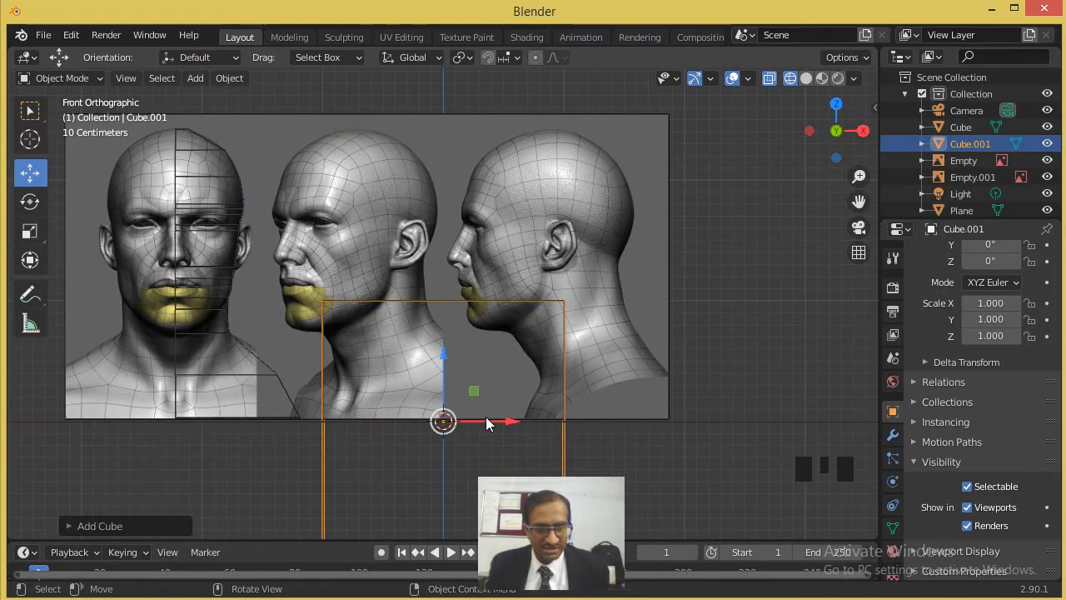
pyautogui.press('g')
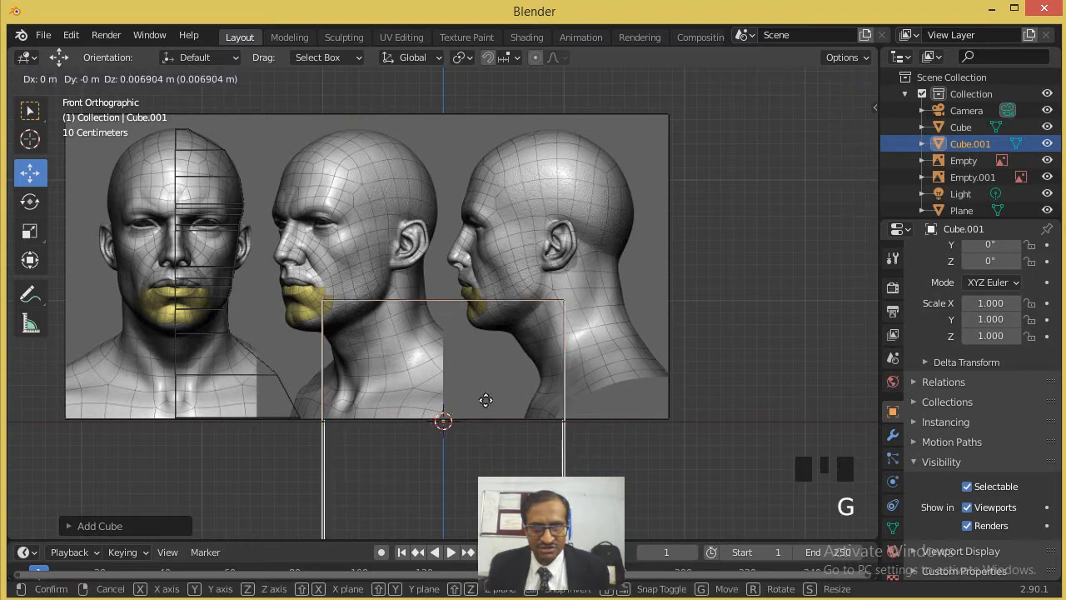
pyautogui.click(669, 249)
# - Narrow the second cube by moving its outer side inward along X to near the back of the profile head
pyautogui.press('Tab')
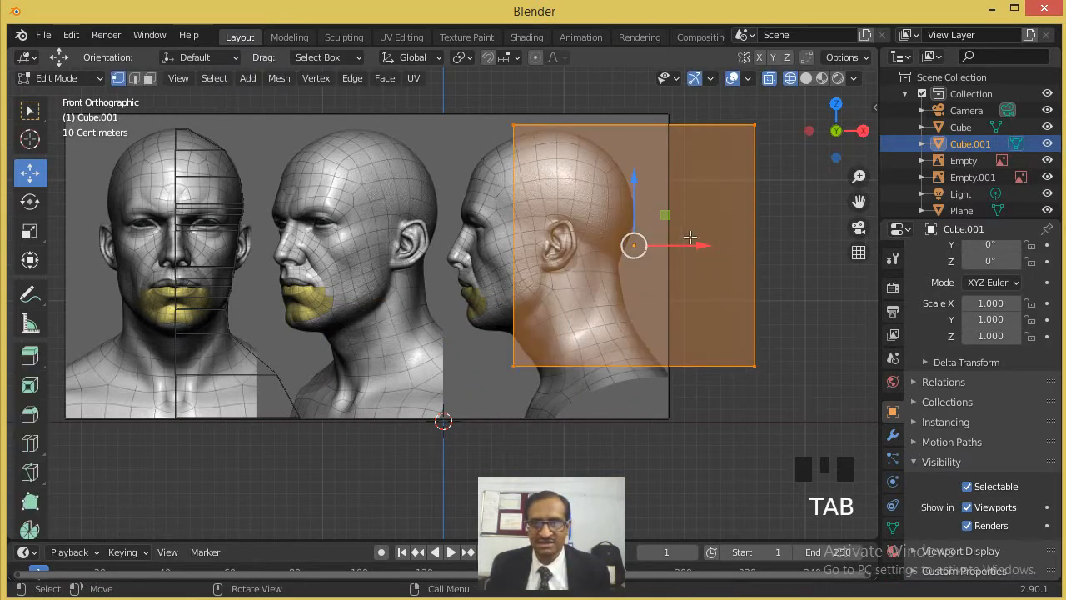
pyautogui.moveTo(708, 117); pyautogui.dragTo(812, 405)
pyautogui.click(804, 248)
pyautogui.moveTo(804, 248); pyautogui.dragTo(671, 263)
pyautogui.press('Tab')
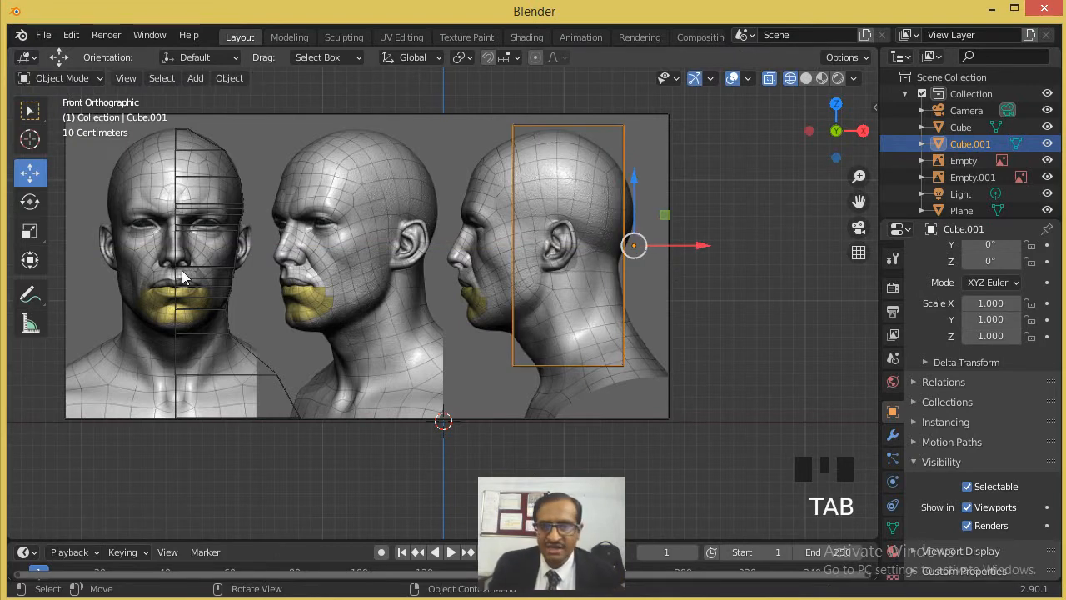
# - Preview the blocks in solid shading, return to wireframe and delete the second cube
pyautogui.click(805, 78)
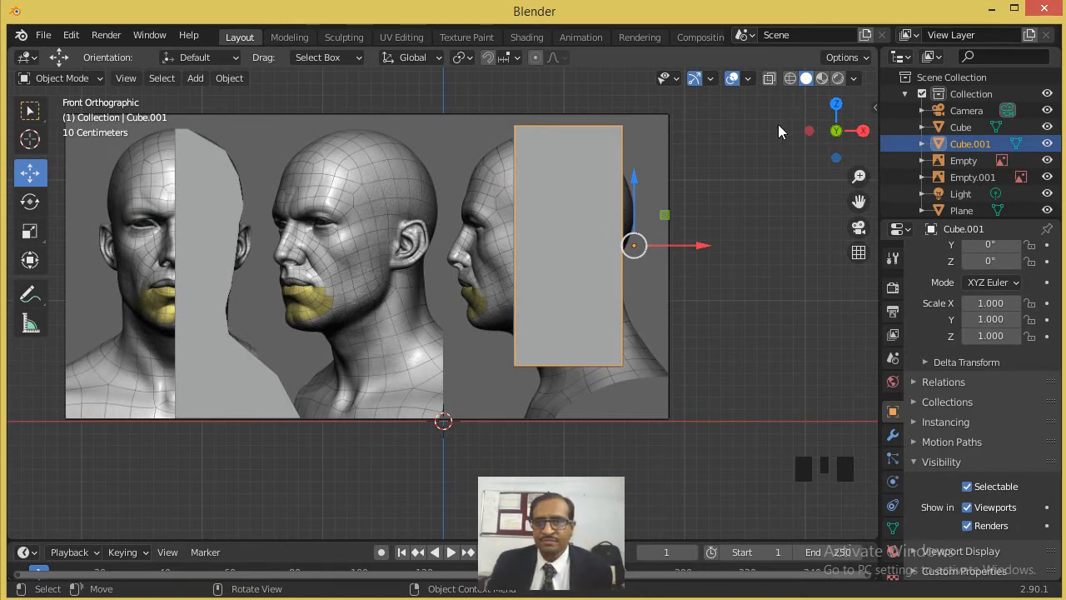
pyautogui.click(789, 81)
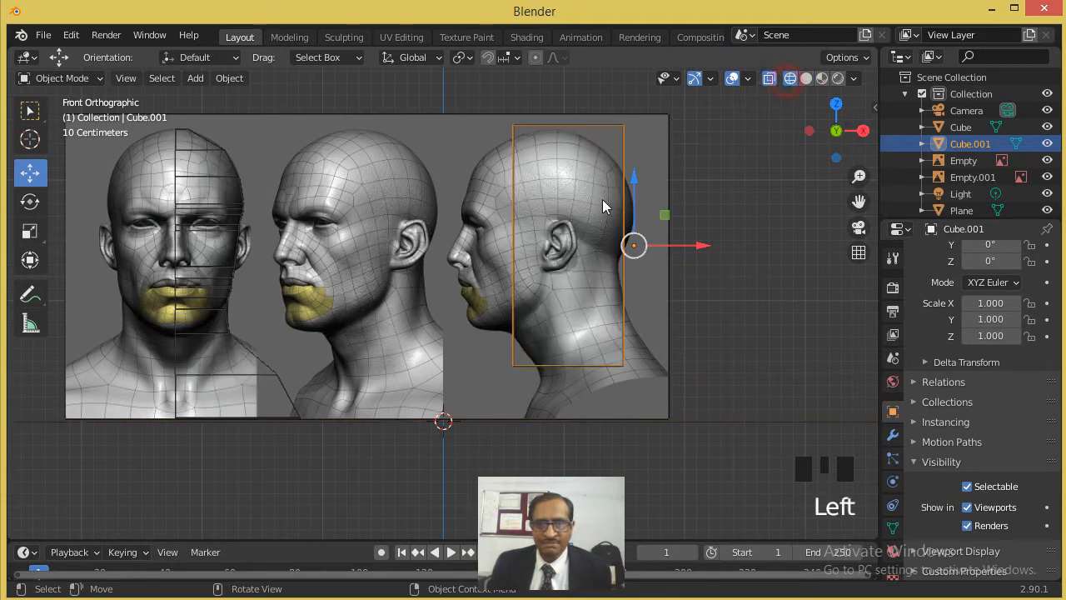
pyautogui.click(626, 137)
pyautogui.press('Delete')
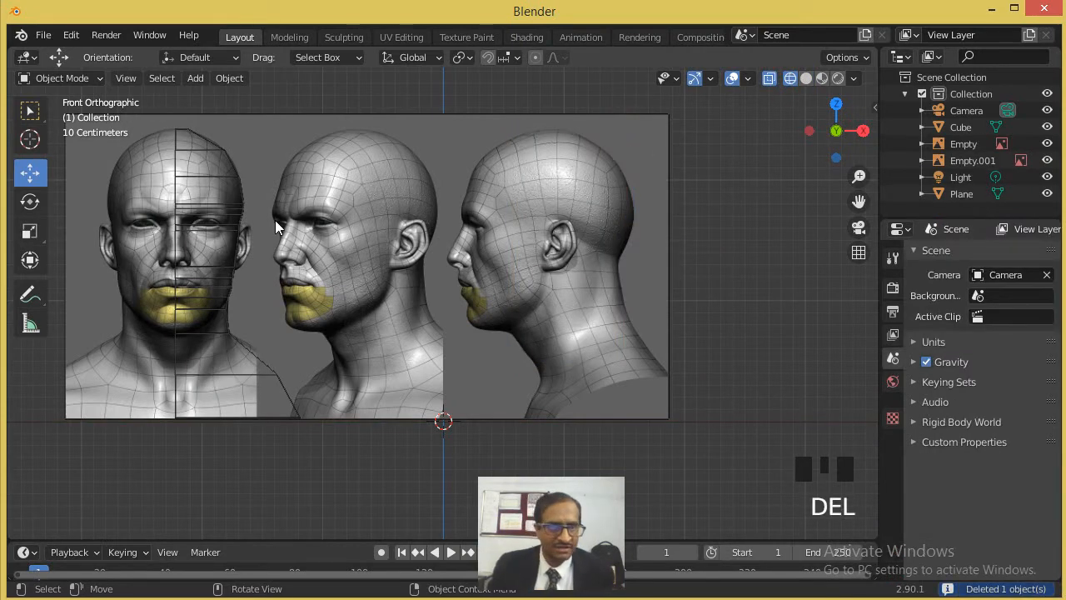
# - Select the half-head mesh and show it in the right orthographic view
pyautogui.scroll(1, 275, 220)
pyautogui.click(169, 190)
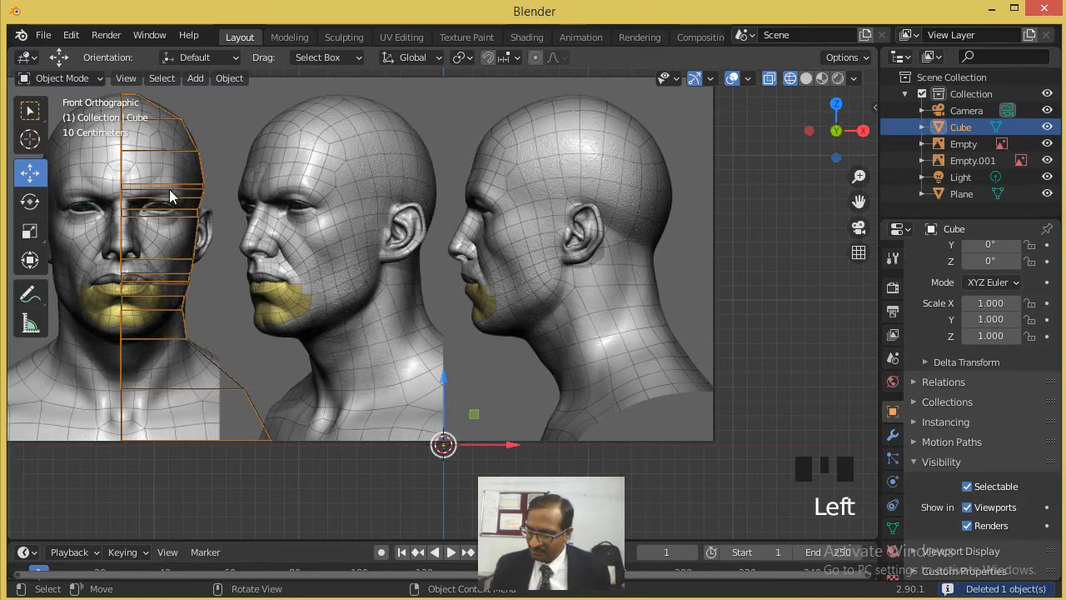
pyautogui.press('KP_3')
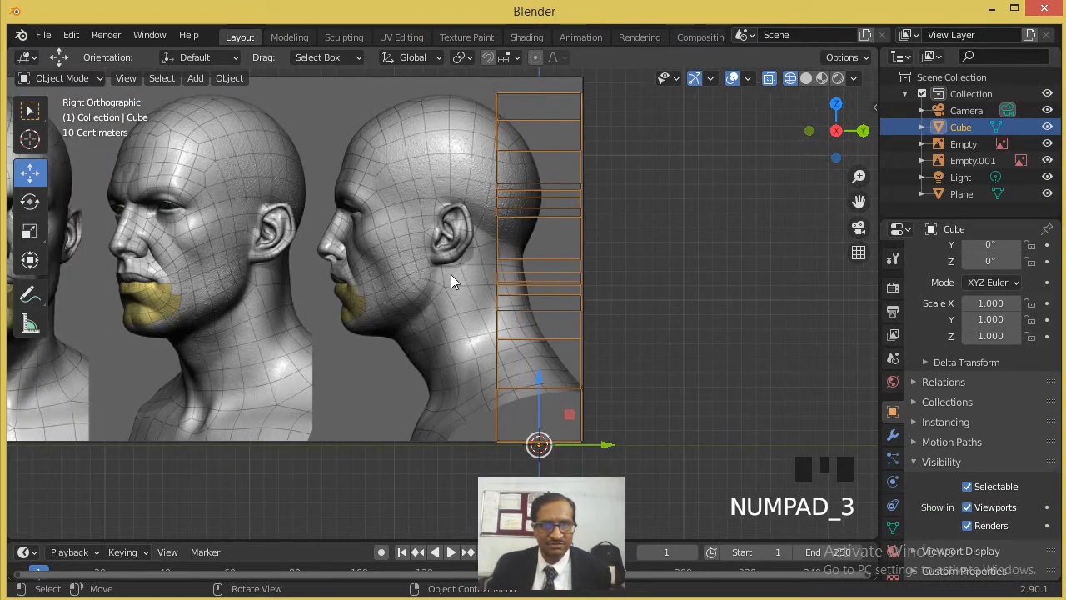
pyautogui.scroll(-4, 441, 271)
pyautogui.scroll(2, 462, 286)
pyautogui.moveTo(398, 290); pyautogui.dragTo(370, 292, button='middle')
pyautogui.press('KP_3')
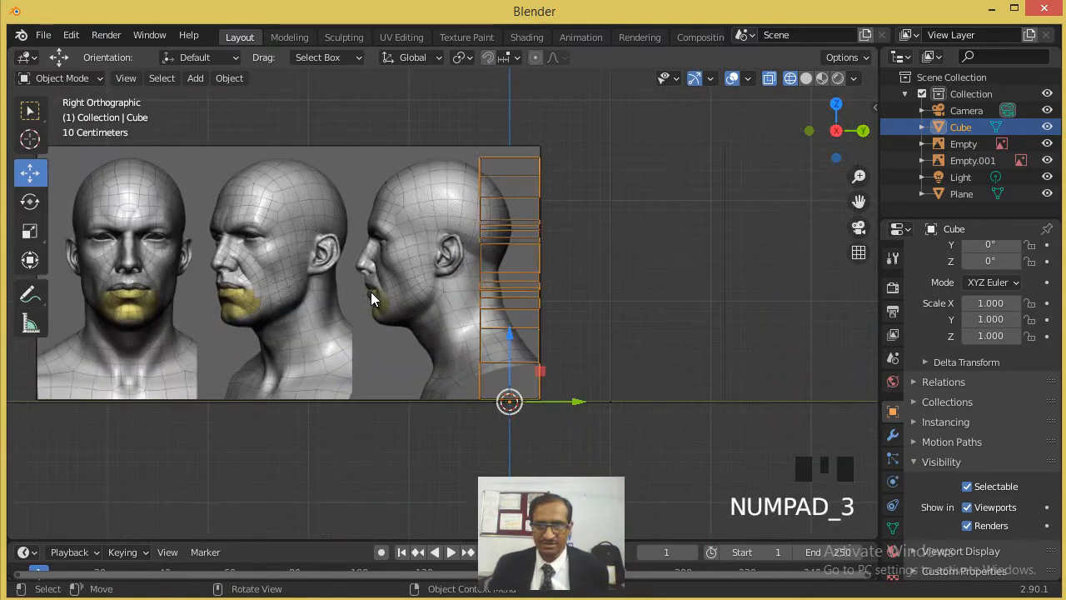
# - Move the half-head mesh along Y over the back half of the profile head, and enter Edit Mode
pyautogui.scroll(4, 436, 246)
pyautogui.scroll(-3, 499, 325)
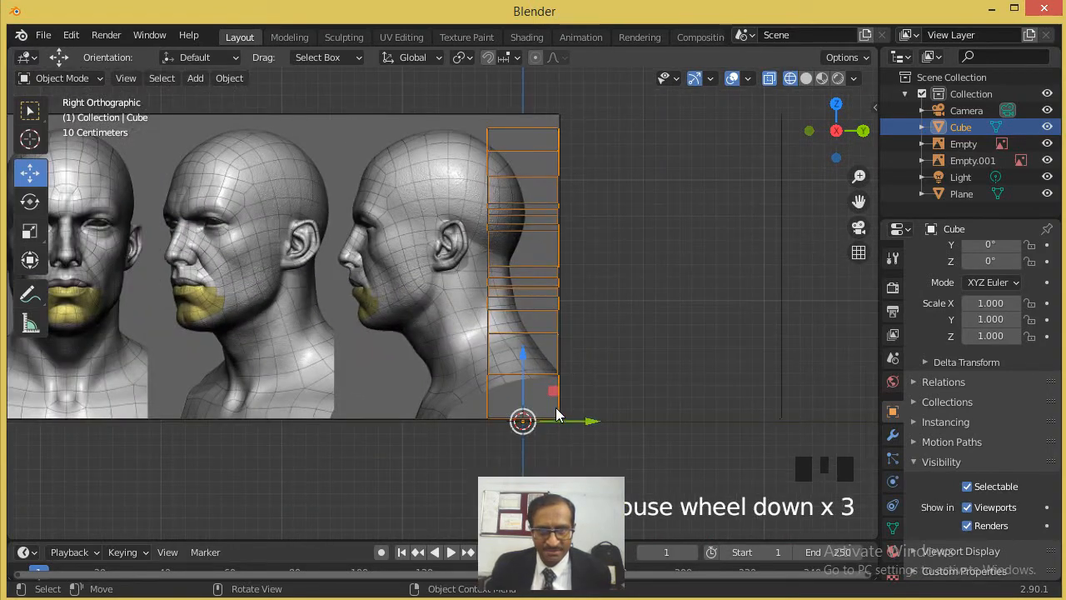
pyautogui.moveTo(562, 425); pyautogui.dragTo(520, 423)
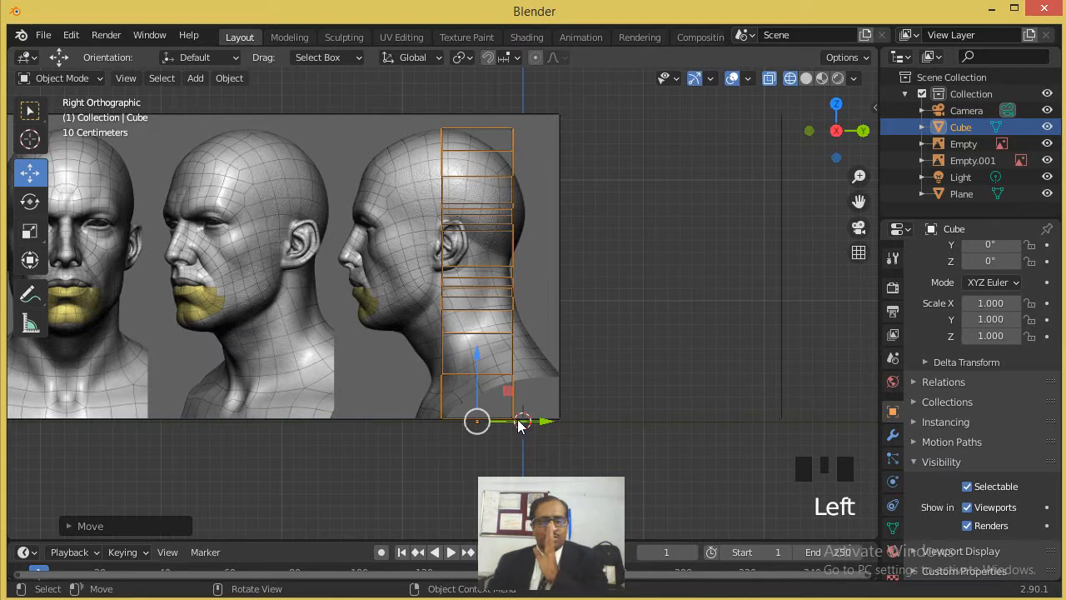
pyautogui.scroll(2, 393, 346)
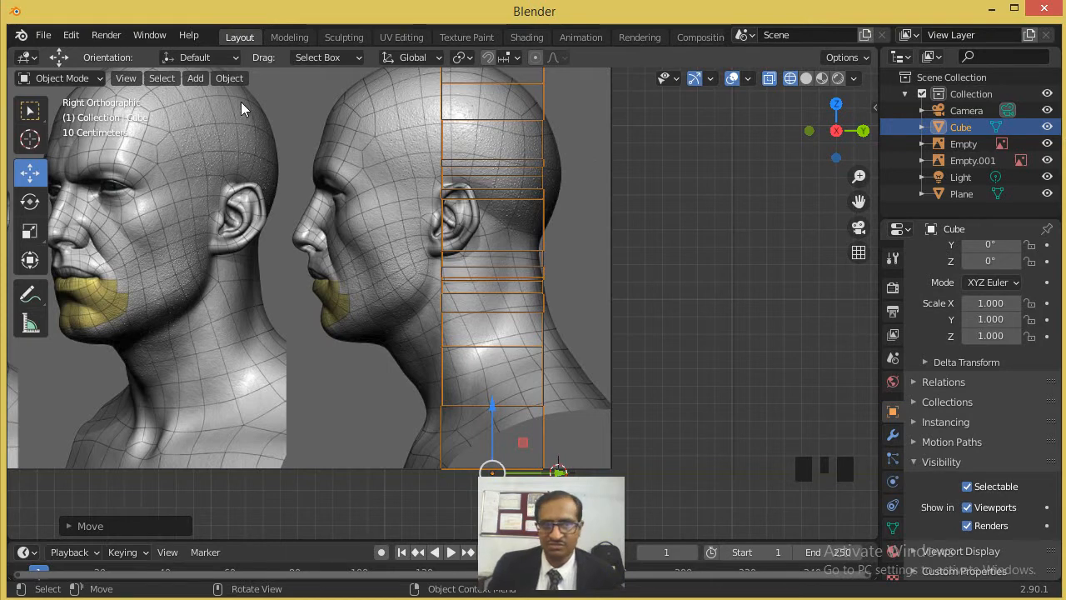
pyautogui.press('Tab')
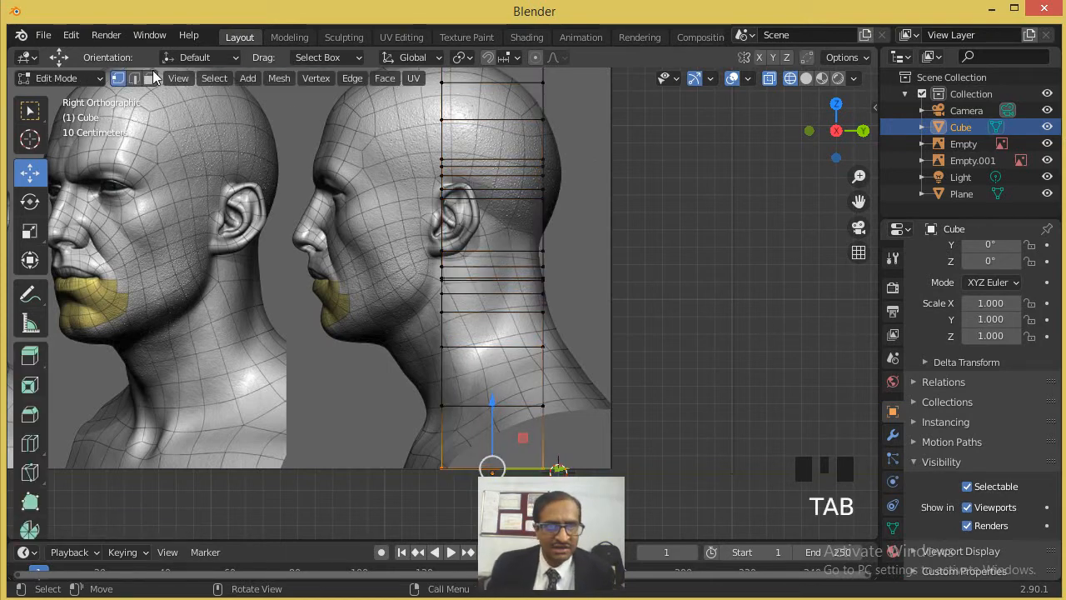
pyautogui.scroll(1, 484, 342)
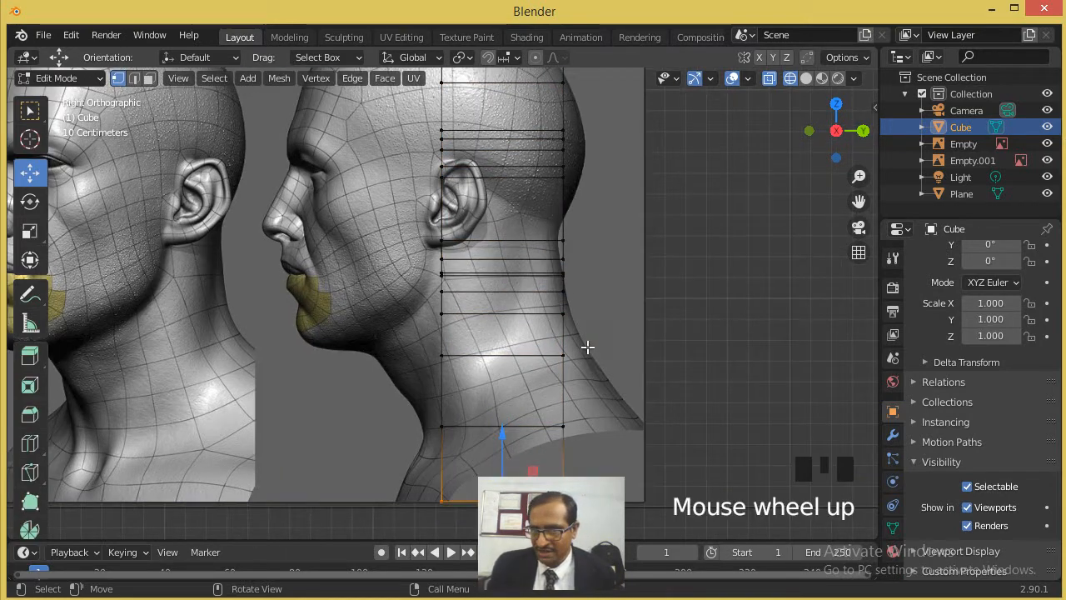
# - Try to move a single back vertex on the lower neck outward along Y, and undo it
pyautogui.click(583, 350)
pyautogui.keyDown('shift'); pyautogui.moveTo(583, 350); pyautogui.dragTo(428, 301, button='middle'); pyautogui.keyUp('shift')
pyautogui.scroll(1, 425, 327)
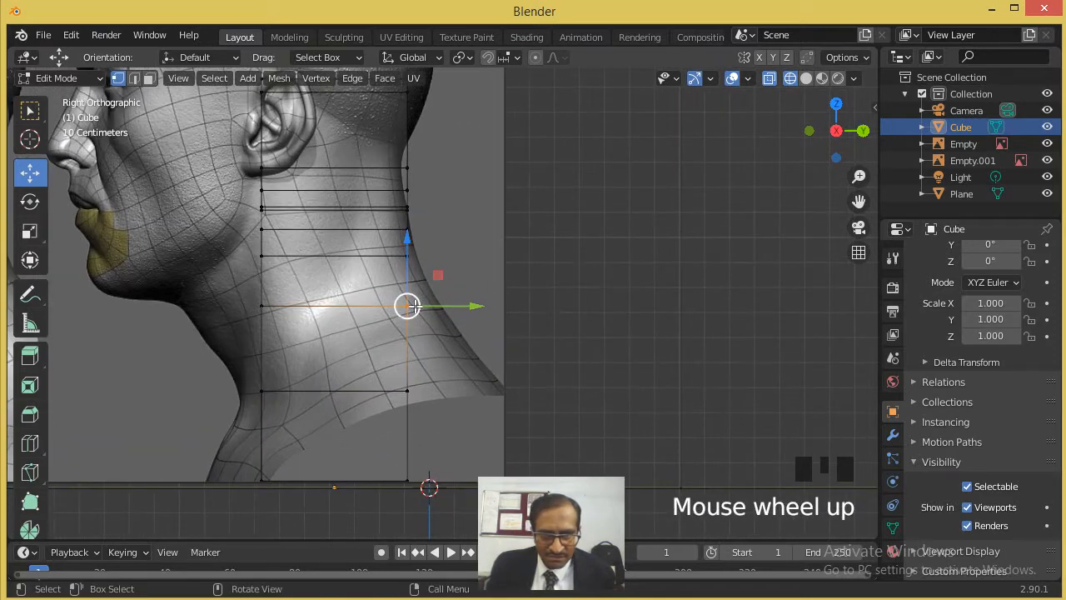
pyautogui.moveTo(410, 306); pyautogui.dragTo(486, 308)
pyautogui.hotkey('ctrl', 'z')
# - Box-select the back vertices of the lower neck rows and move them outward along Y onto the nape outline
pyautogui.moveTo(445, 358); pyautogui.dragTo(552, 402)
pyautogui.keyDown('shift'); pyautogui.moveTo(473, 457); pyautogui.dragTo(479, 284, button='middle'); pyautogui.keyUp('shift')
pyautogui.moveTo(471, 286); pyautogui.dragTo(391, 338)
pyautogui.moveTo(449, 307); pyautogui.dragTo(562, 305)
pyautogui.keyDown('shift'); pyautogui.moveTo(561, 305); pyautogui.dragTo(531, 447, button='middle'); pyautogui.keyUp('shift')
# - Move the back vertices of the next two neck rows up slightly outward along Y to follow the nape curve
pyautogui.scroll(3, 450, 319)
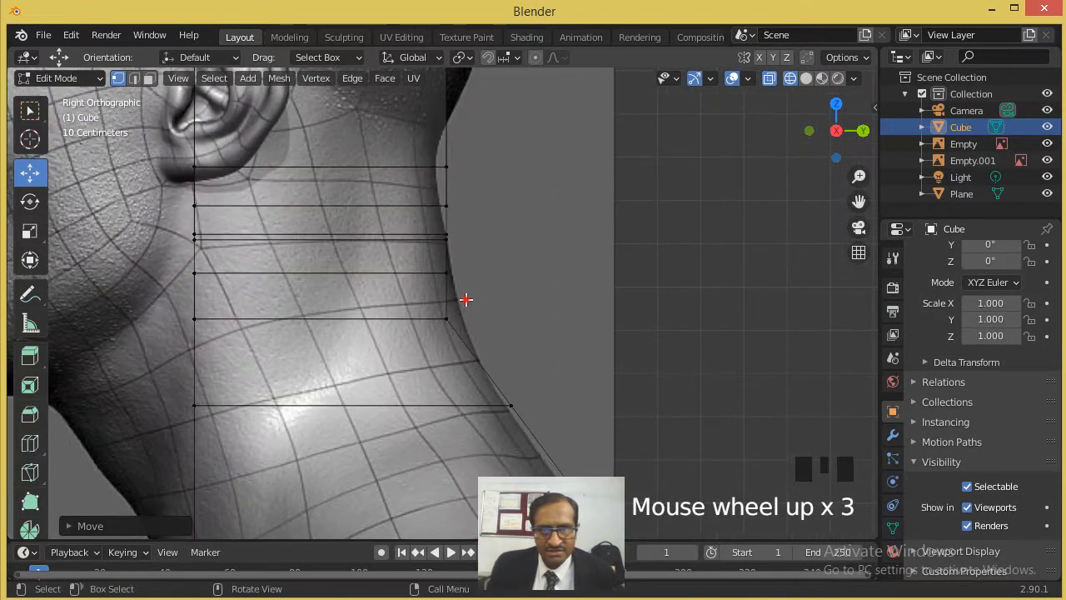
pyautogui.click(471, 331)
pyautogui.moveTo(488, 323); pyautogui.dragTo(507, 324)
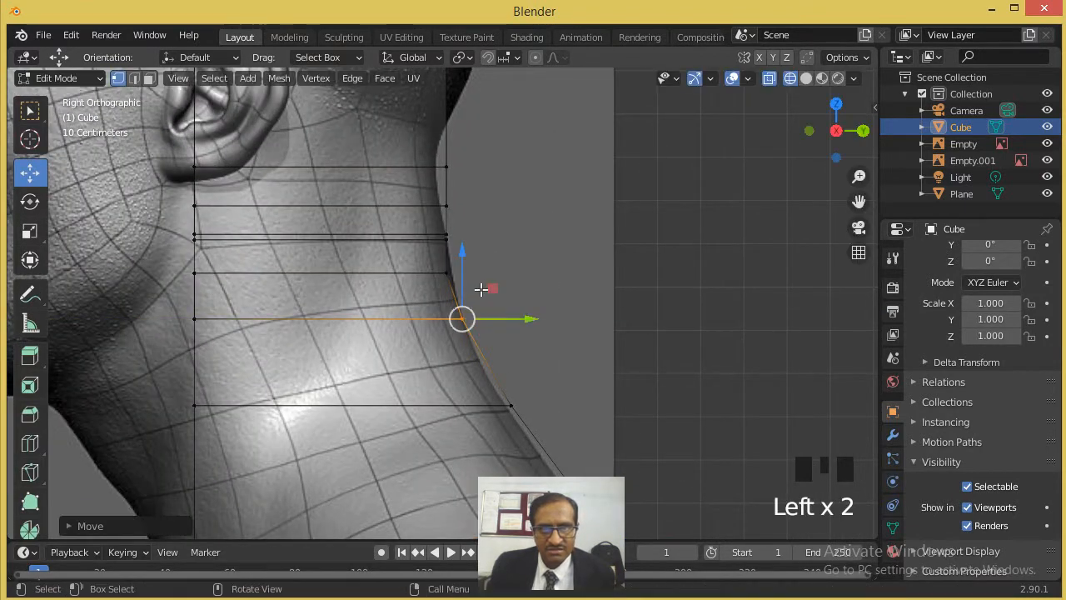
pyautogui.scroll(2, 483, 288)
pyautogui.moveTo(483, 245)
pyautogui.mouseDown()
pyautogui.moveTo(436, 275)
pyautogui.moveTo(495, 258)
pyautogui.mouseUp()
pyautogui.hotkey('ctrl', 'z')
pyautogui.click(449, 259)
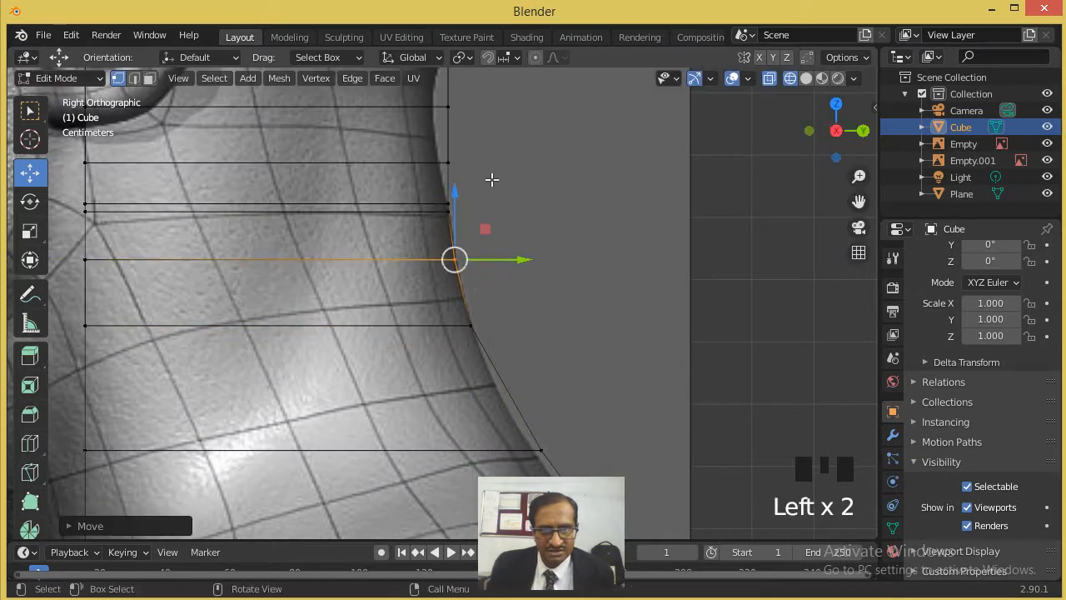
# - Move the back vertices of the upper neck rows inward along Y onto the narrowest part of the nape outline
pyautogui.scroll(3, 481, 193)
pyautogui.click(448, 132)
pyautogui.moveTo(488, 129); pyautogui.dragTo(479, 129)
pyautogui.keyDown('shift'); pyautogui.moveTo(461, 194); pyautogui.dragTo(495, 240, button='middle'); pyautogui.keyUp('shift')
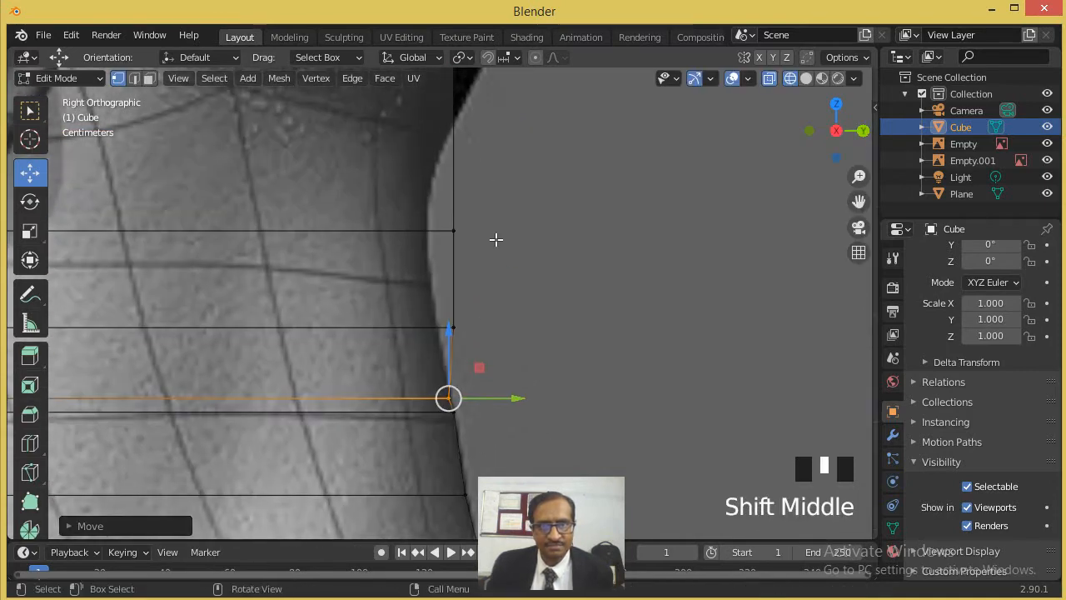
pyautogui.click(450, 329)
pyautogui.moveTo(500, 328); pyautogui.dragTo(488, 194)
pyautogui.click(490, 214)
pyautogui.scroll(-4, 488, 195)
pyautogui.keyDown('shift'); pyautogui.moveTo(488, 195); pyautogui.dragTo(466, 350, button='middle'); pyautogui.keyUp('shift')
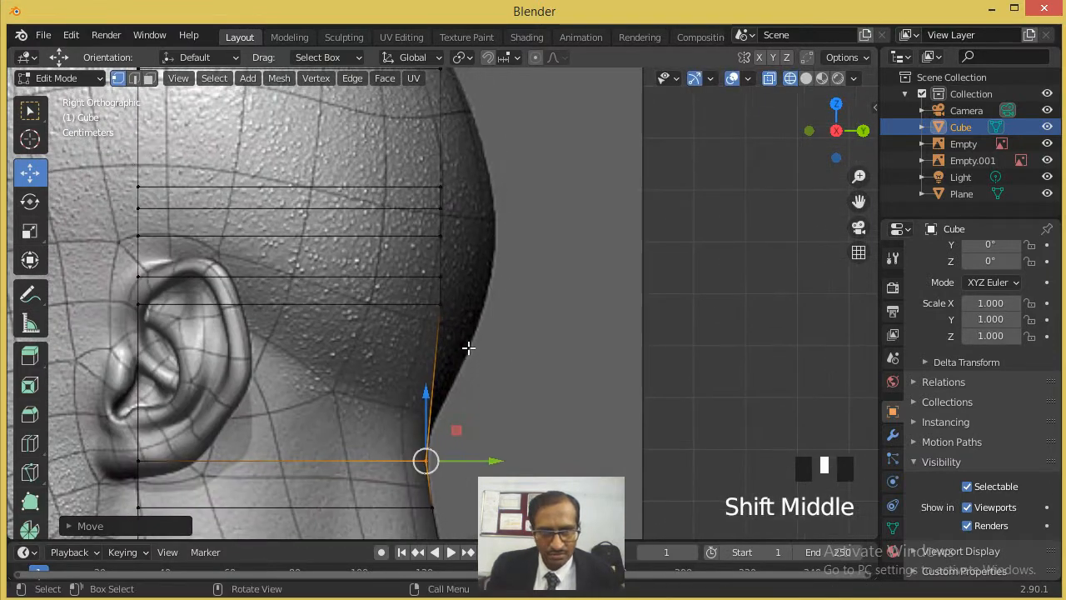
# - Move the back vertices of the three lowest skull rows outward along Y onto the back-of-head outline
pyautogui.scroll(2, 444, 324)
pyautogui.moveTo(466, 346); pyautogui.dragTo(413, 296)
pyautogui.moveTo(488, 305); pyautogui.dragTo(555, 311)
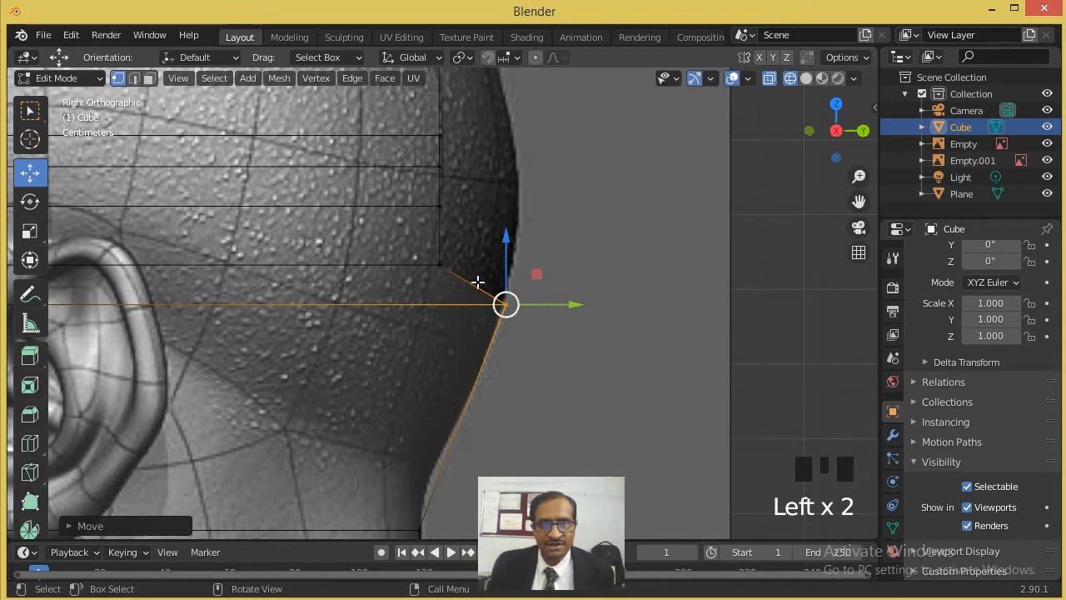
pyautogui.click(433, 267)
pyautogui.moveTo(488, 266); pyautogui.dragTo(562, 274)
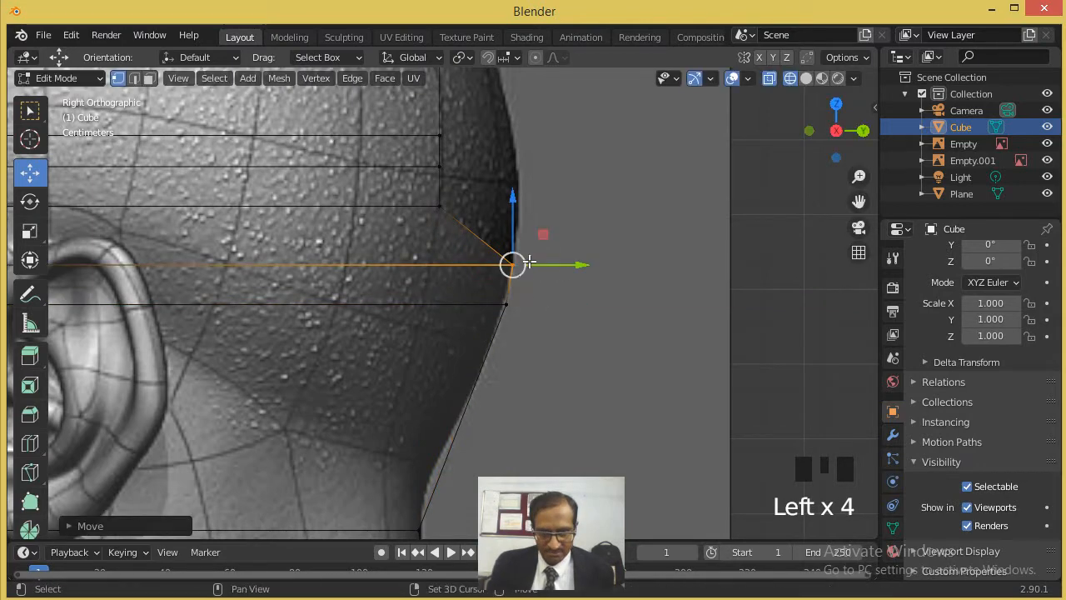
pyautogui.keyDown('shift'); pyautogui.moveTo(530, 262); pyautogui.dragTo(472, 386, button='middle'); pyautogui.keyUp('shift')
pyautogui.click(445, 341)
pyautogui.moveTo(521, 342); pyautogui.dragTo(552, 351)
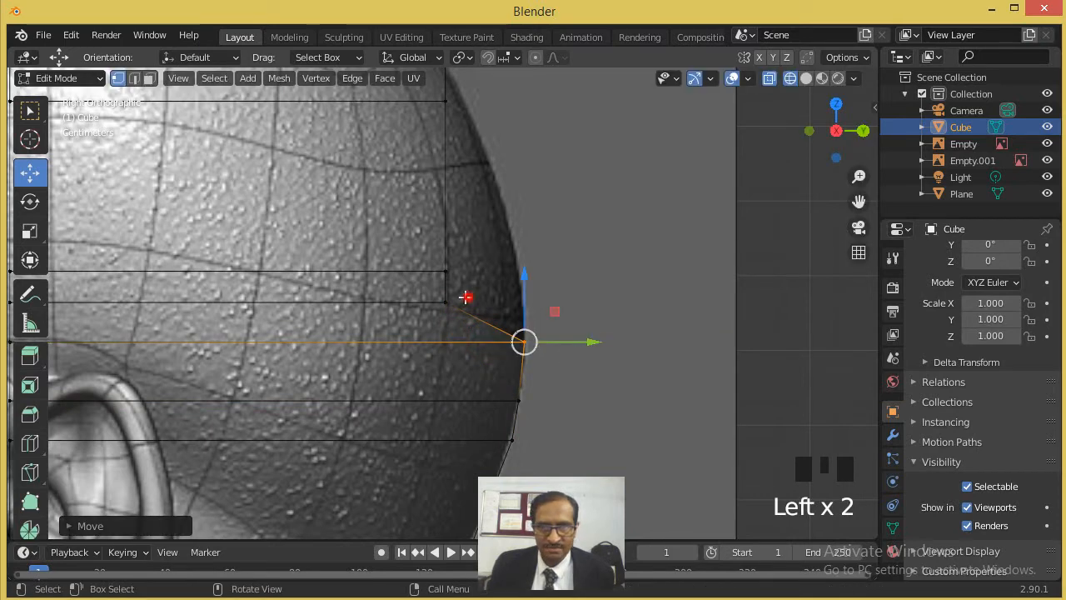
# - Move the back vertices of the next three skull rows outward along Y to follow the rear curve of the head
pyautogui.click(450, 306)
pyautogui.moveTo(474, 303); pyautogui.dragTo(525, 299)
pyautogui.click(445, 270)
pyautogui.moveTo(470, 269); pyautogui.dragTo(525, 271)
pyautogui.keyDown('shift'); pyautogui.moveTo(525, 291); pyautogui.dragTo(524, 473, button='middle'); pyautogui.keyUp('shift')
pyautogui.click(454, 286)
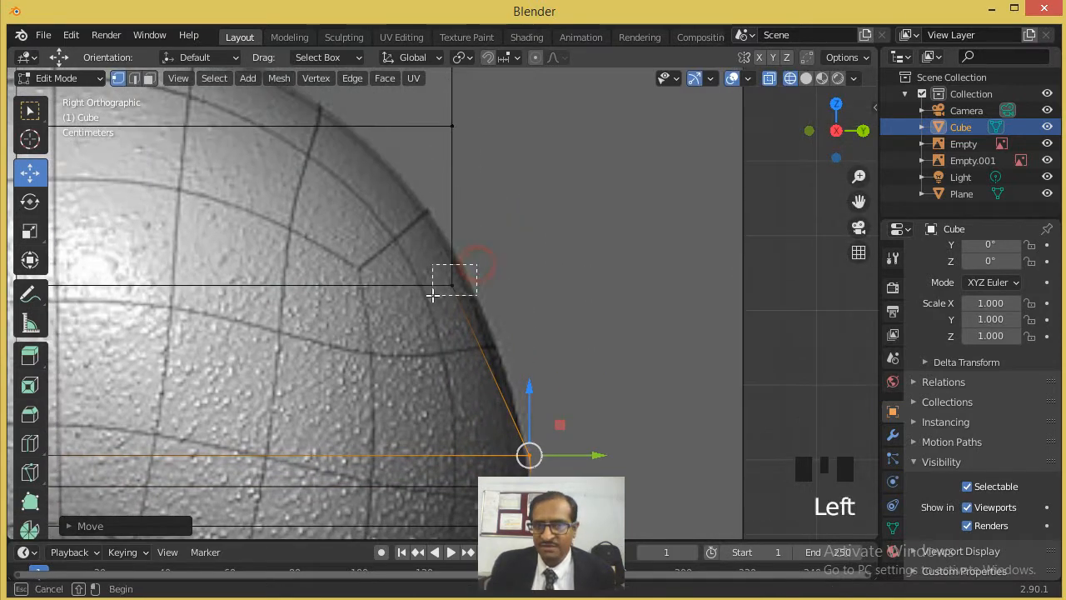
pyautogui.moveTo(453, 285); pyautogui.dragTo(495, 283)
# - Move the back vertices of the top two rows along Y to round the mesh over the crown outline
pyautogui.keyDown('shift'); pyautogui.moveTo(489, 273); pyautogui.dragTo(499, 440, button='middle'); pyautogui.keyUp('shift')
pyautogui.moveTo(489, 274); pyautogui.dragTo(342, 274)
pyautogui.keyDown('shift'); pyautogui.moveTo(340, 271); pyautogui.dragTo(525, 319, button='middle'); pyautogui.keyUp('shift')
pyautogui.moveTo(659, 199); pyautogui.dragTo(574, 245)
pyautogui.moveTo(672, 216); pyautogui.dragTo(351, 214)
pyautogui.scroll(-14, 416, 402)
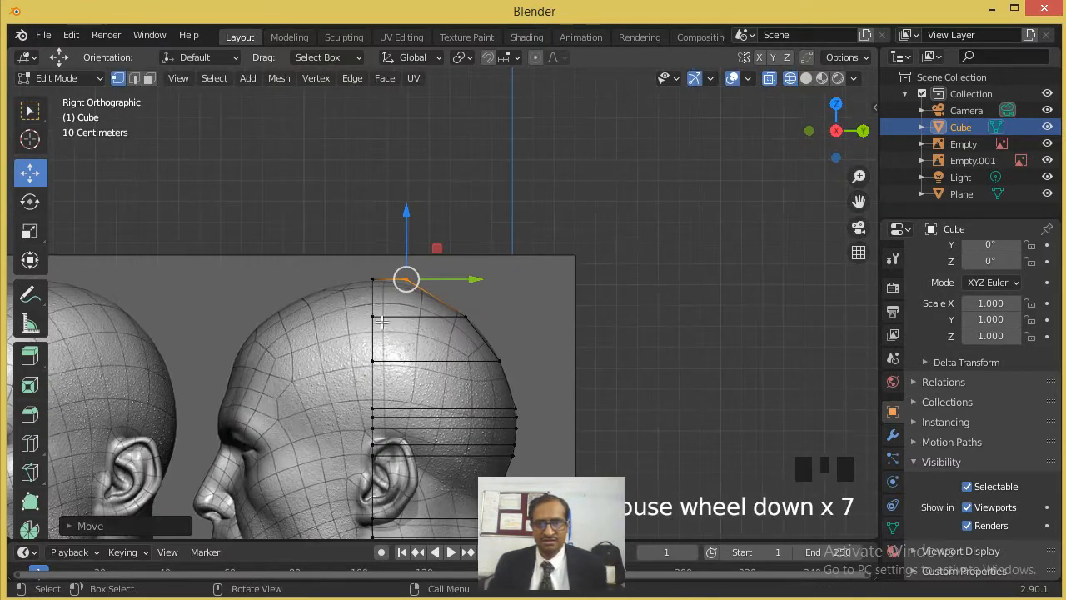
pyautogui.scroll(2, 415, 402)
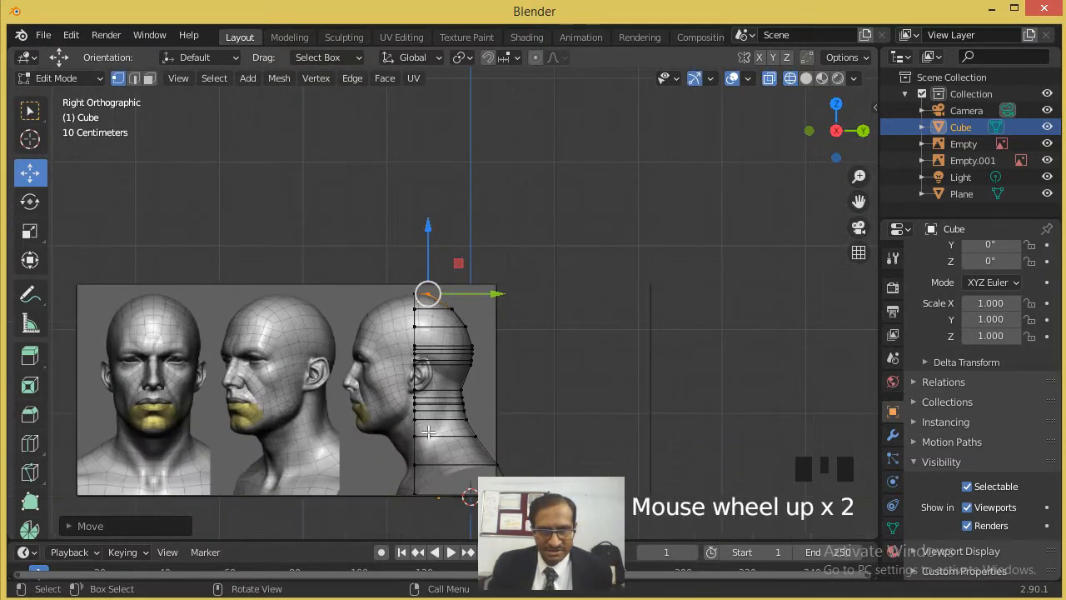
# - Move the front vertices of the two lowest rows forward along Y to the chest and throat outline
pyautogui.keyDown('shift'); pyautogui.moveTo(404, 495); pyautogui.dragTo(445, 302, button='middle'); pyautogui.keyUp('shift')
pyautogui.scroll(2, 445, 302)
pyautogui.click(445, 280)
pyautogui.moveTo(491, 293); pyautogui.dragTo(448, 294)
pyautogui.moveTo(445, 233); pyautogui.dragTo(490, 248)
pyautogui.hotkey('ctrl', 'z')
pyautogui.scroll(2, 466, 242)
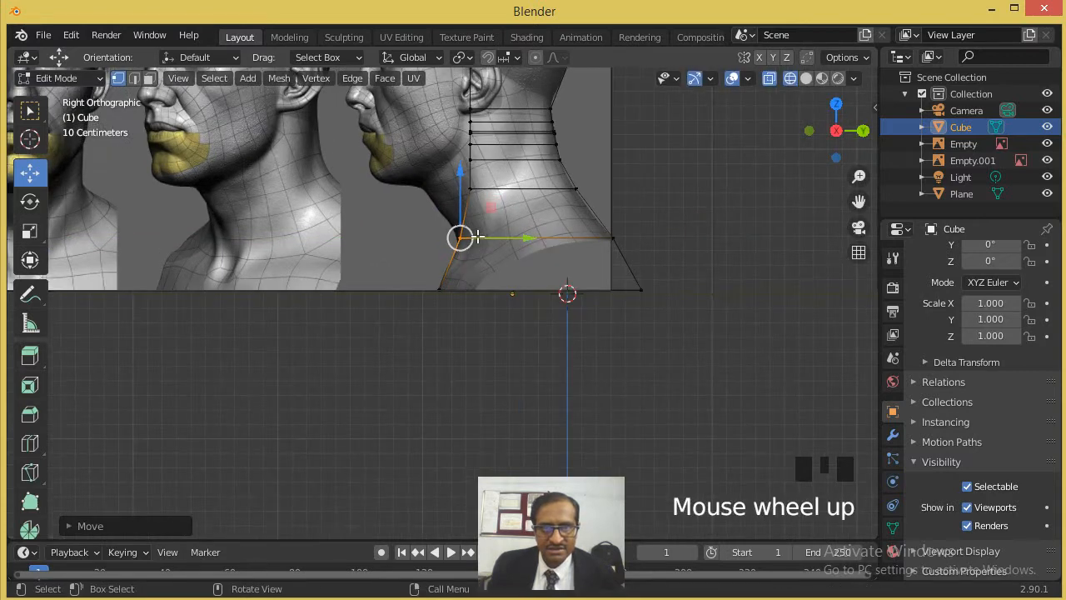
# - Move the front vertices of the row under the jaw forward and down onto the throat outline, and adjust a nape vertex
pyautogui.scroll(-1, 479, 237)
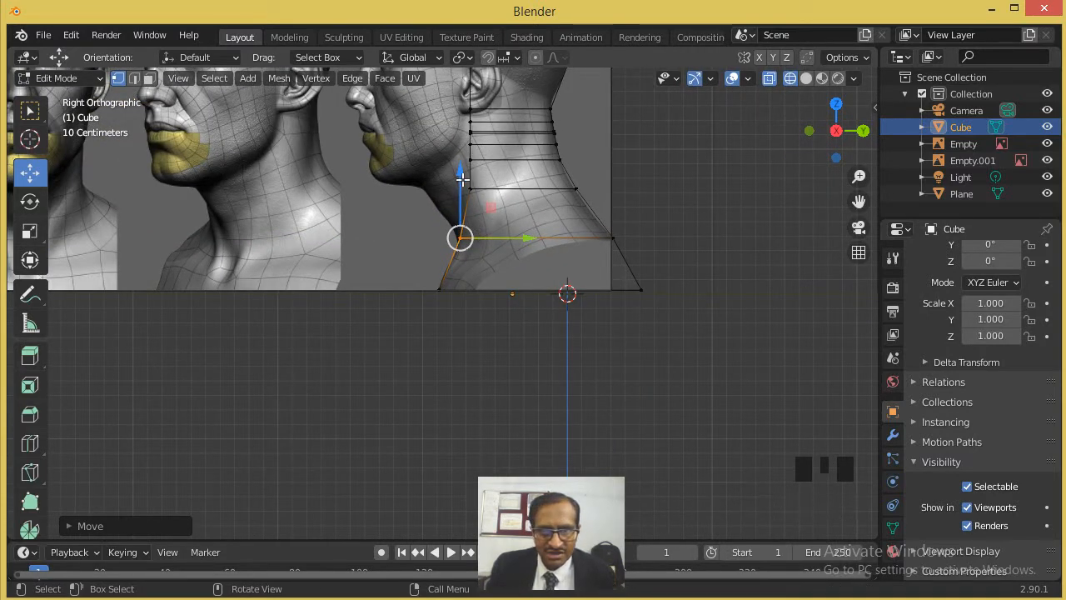
pyautogui.click(494, 186)
pyautogui.moveTo(469, 188); pyautogui.dragTo(430, 194)
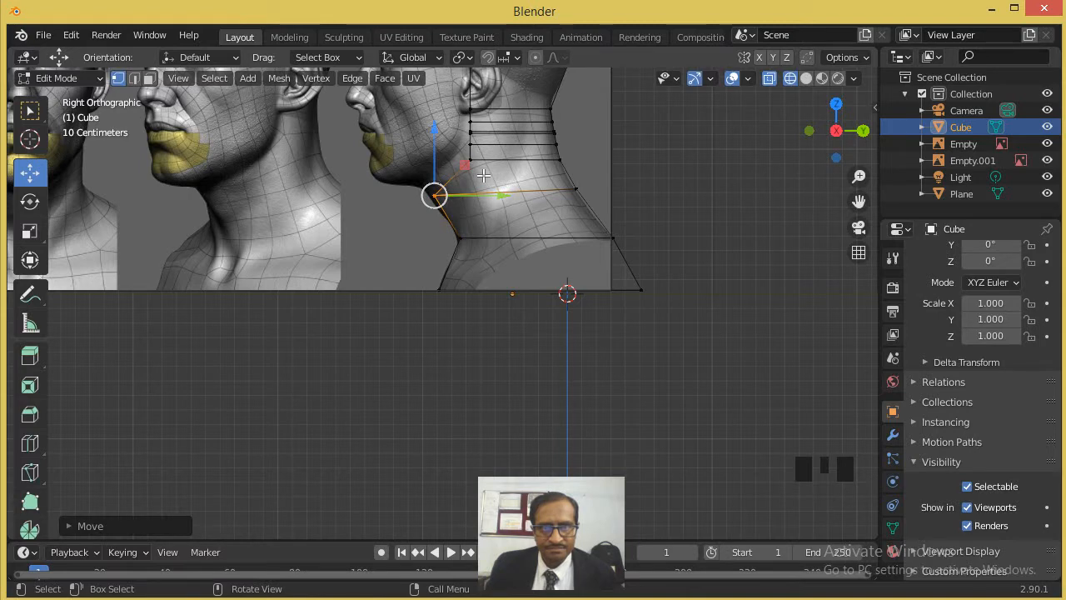
pyautogui.scroll(1, 483, 175)
pyautogui.scroll(-3, 483, 175)
pyautogui.keyDown('shift'); pyautogui.moveTo(489, 114); pyautogui.dragTo(483, 212, button='middle'); pyautogui.keyUp('shift')
pyautogui.moveTo(440, 135); pyautogui.dragTo(490, 317)
pyautogui.moveTo(502, 230); pyautogui.dragTo(479, 232)
pyautogui.click(538, 288)
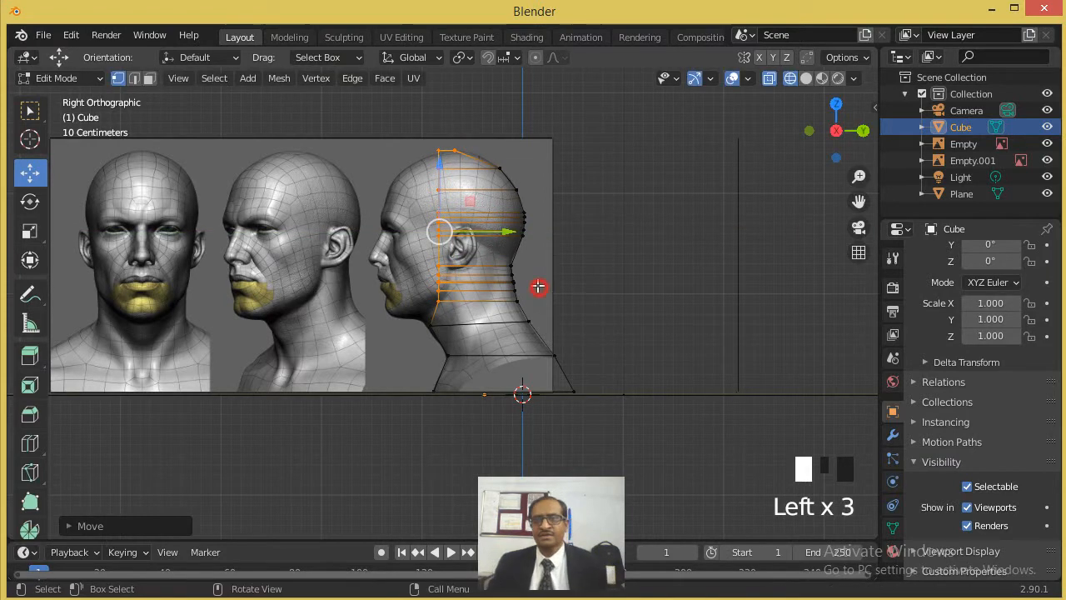
# - Leave Edit Mode, switch to solid shading and examine the half-head block from several angles
pyautogui.click(806, 79)
pyautogui.press('Tab')
pyautogui.moveTo(587, 204); pyautogui.dragTo(628, 269, button='middle')
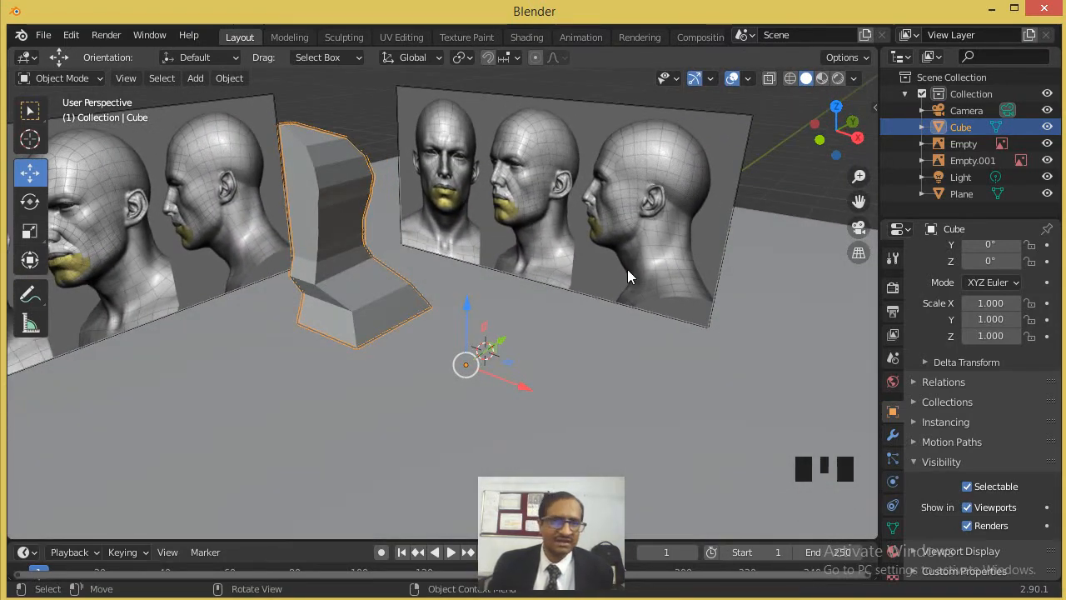
pyautogui.moveTo(503, 245); pyautogui.dragTo(325, 250, button='middle')
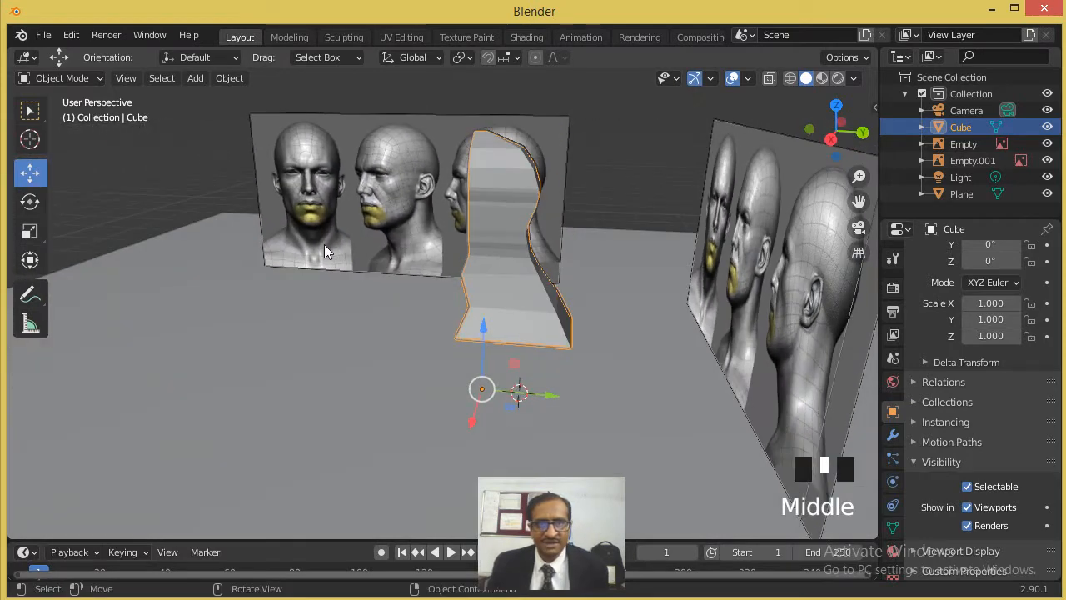
pyautogui.moveTo(324, 245); pyautogui.dragTo(324, 244, button='middle')
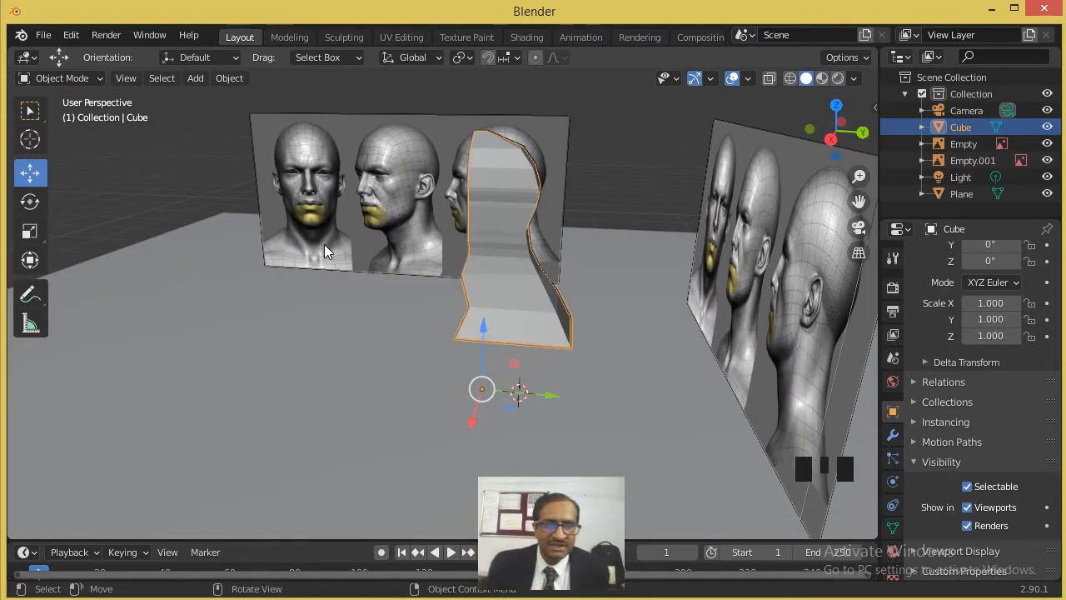
pyautogui.moveTo(457, 202); pyautogui.dragTo(614, 215, button='middle')
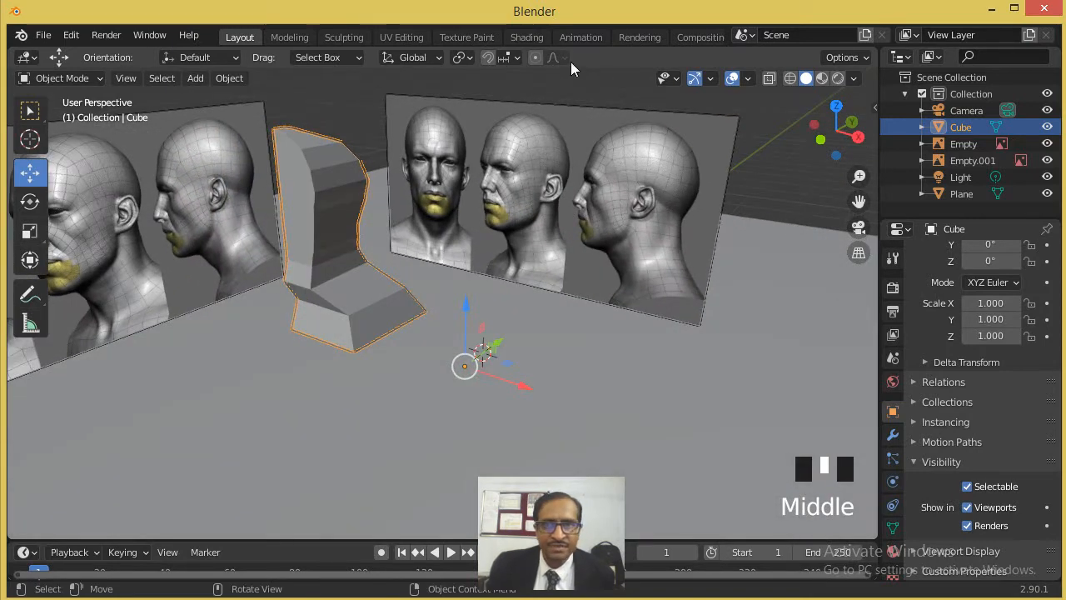
pyautogui.moveTo(331, 224); pyautogui.dragTo(330, 224, button='middle')
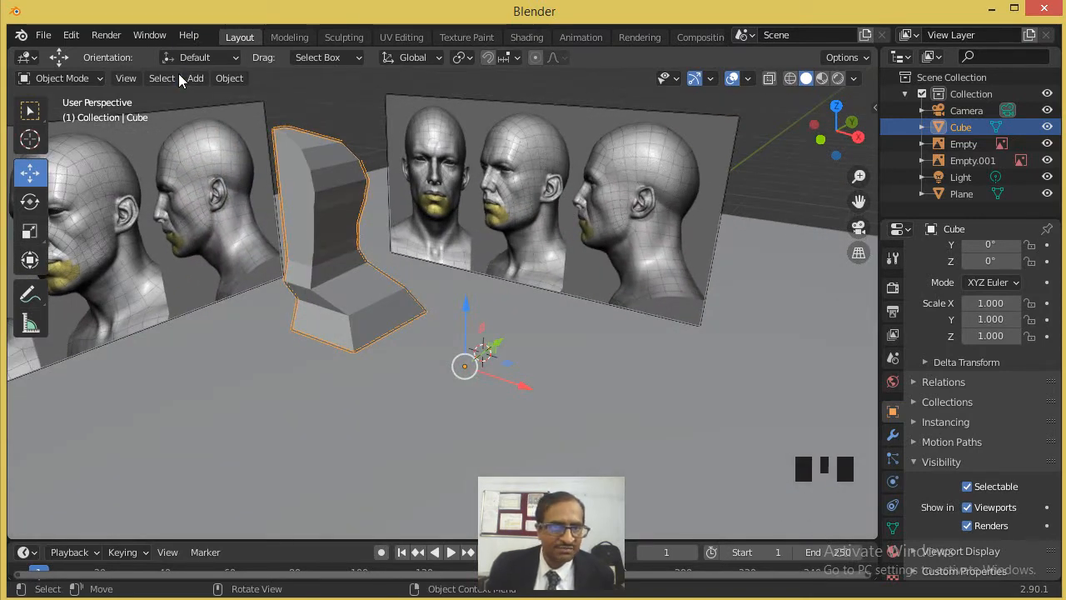
# - Enter Edit Mode with face selection and select the front neck face just above the shoulder section
pyautogui.press('Tab')
pyautogui.scroll(1, 262, 226)
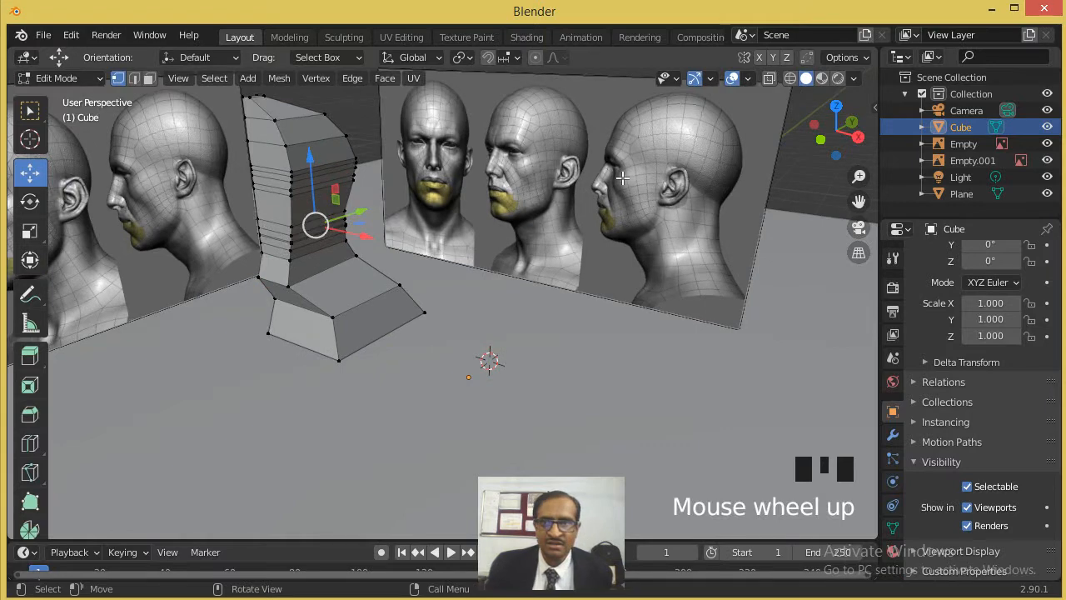
pyautogui.click(149, 77)
pyautogui.click(149, 77)
pyautogui.scroll(1, 283, 269)
pyautogui.click(254, 269)
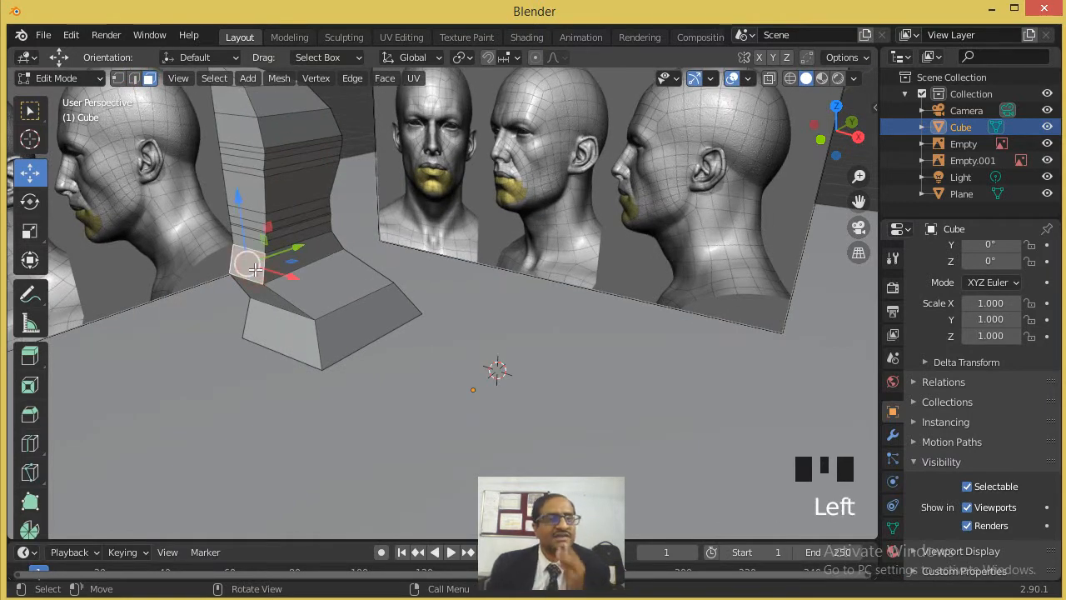
pyautogui.scroll(1, 253, 243)
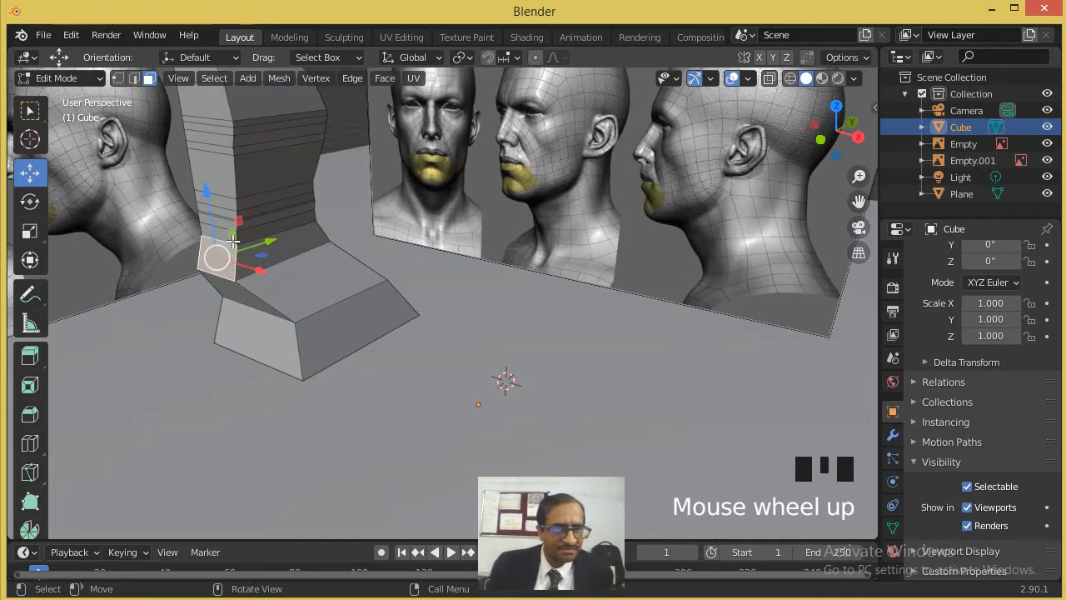
pyautogui.moveTo(230, 240); pyautogui.dragTo(222, 250, button='middle')
pyautogui.press('KP_3')
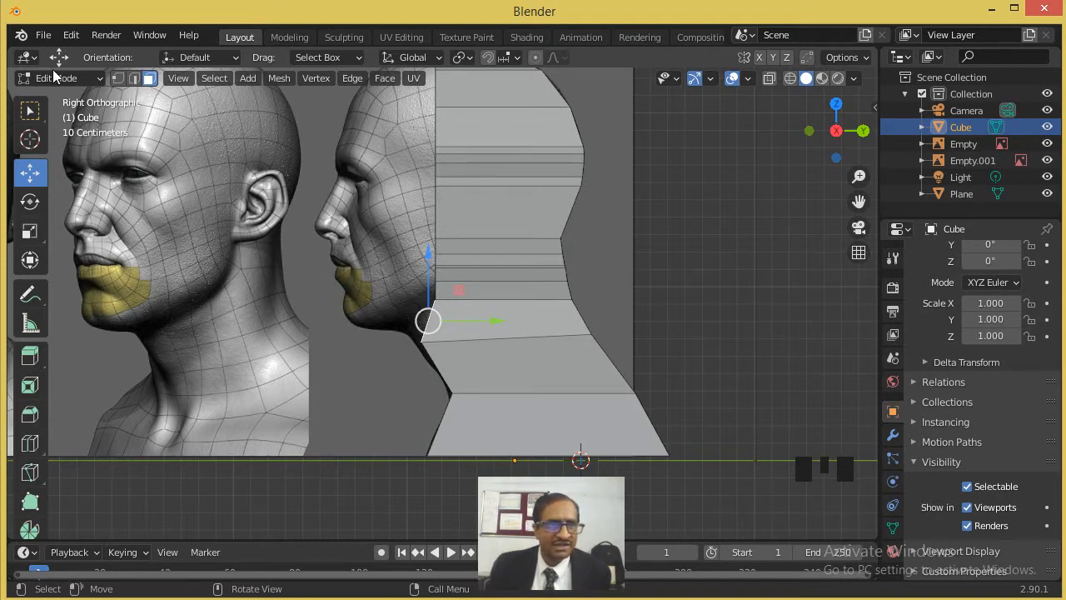
# - In wireframe, box-select the front vertices of the row under the jaw and move them back along Y beneath the straight front edge
pyautogui.click(117, 78)
pyautogui.scroll(3, 386, 346)
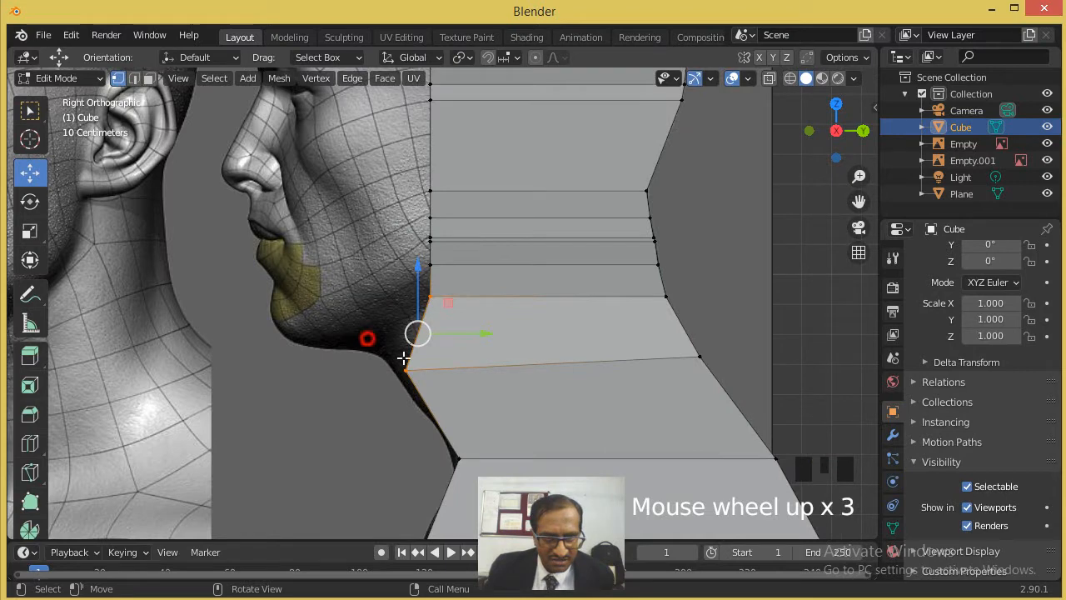
pyautogui.click(406, 370)
pyautogui.moveTo(443, 370)
pyautogui.mouseDown()
pyautogui.moveTo(481, 369)
pyautogui.moveTo(471, 370)
pyautogui.mouseUp()
pyautogui.hotkey('ctrl', 'z')
pyautogui.click(789, 77)
pyautogui.moveTo(373, 341); pyautogui.dragTo(482, 373)
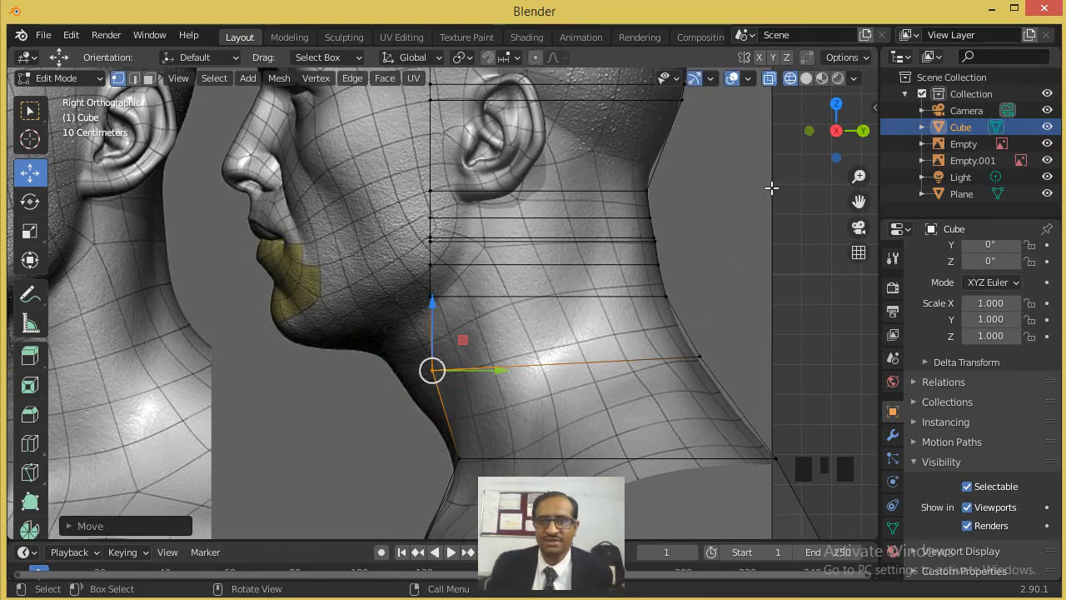
# - In solid shading with face selection, select the narrow front faces of the neck from the lowest row up
pyautogui.click(836, 131)
pyautogui.moveTo(436, 274); pyautogui.dragTo(422, 302, button='middle')
pyautogui.keyDown('shift'); pyautogui.moveTo(497, 340); pyautogui.dragTo(673, 406, button='middle'); pyautogui.keyUp('shift')
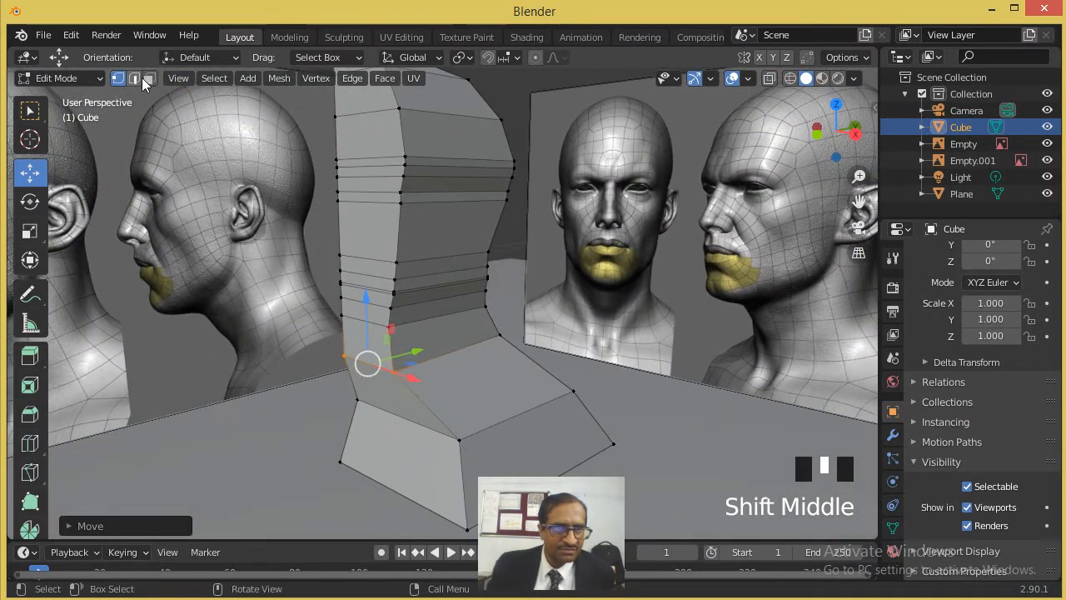
pyautogui.click(147, 79)
pyautogui.click(317, 281)
pyautogui.click(355, 335)
pyautogui.keyDown('shift'); pyautogui.click(367, 299); pyautogui.keyUp('shift')
pyautogui.keyDown('shift'); pyautogui.click(367, 298); pyautogui.keyUp('shift')
pyautogui.scroll(1, 365, 299)
pyautogui.scroll(5, 365, 298)
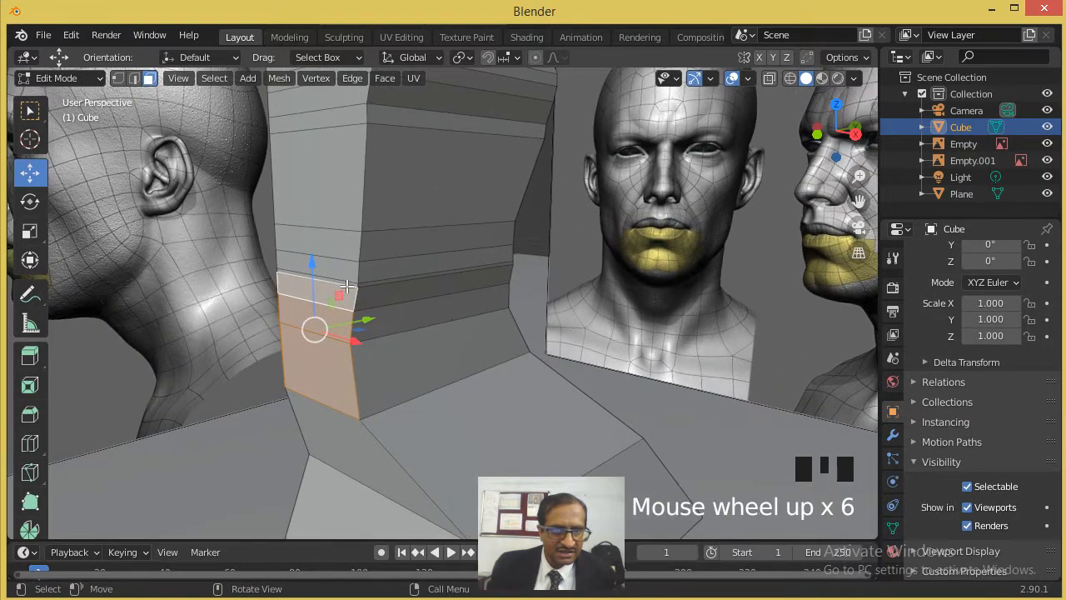
pyautogui.keyDown('shift'); pyautogui.click(337, 251); pyautogui.keyUp('shift')
pyautogui.keyDown('shift'); pyautogui.click(337, 250); pyautogui.keyUp('shift')
pyautogui.keyDown('shift'); pyautogui.click(336, 249); pyautogui.keyUp('shift')
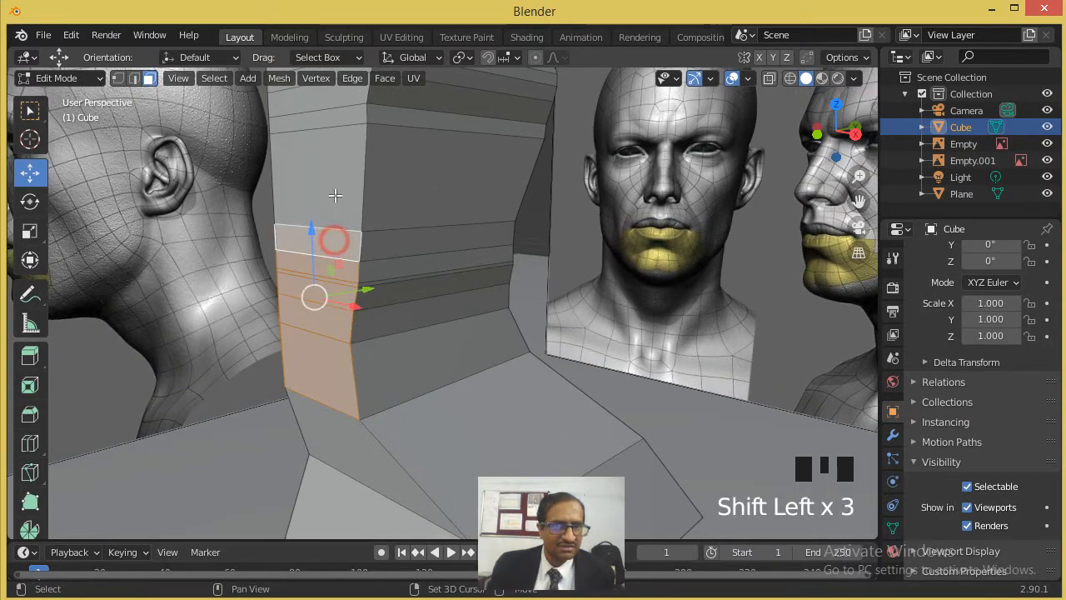
# - Extend the selection with the remaining front faces of the head up to the top of the crown
pyautogui.keyDown('shift'); pyautogui.click(353, 157); pyautogui.keyUp('shift')
pyautogui.keyDown('shift'); pyautogui.moveTo(388, 176); pyautogui.dragTo(310, 195, button='middle'); pyautogui.keyUp('shift')
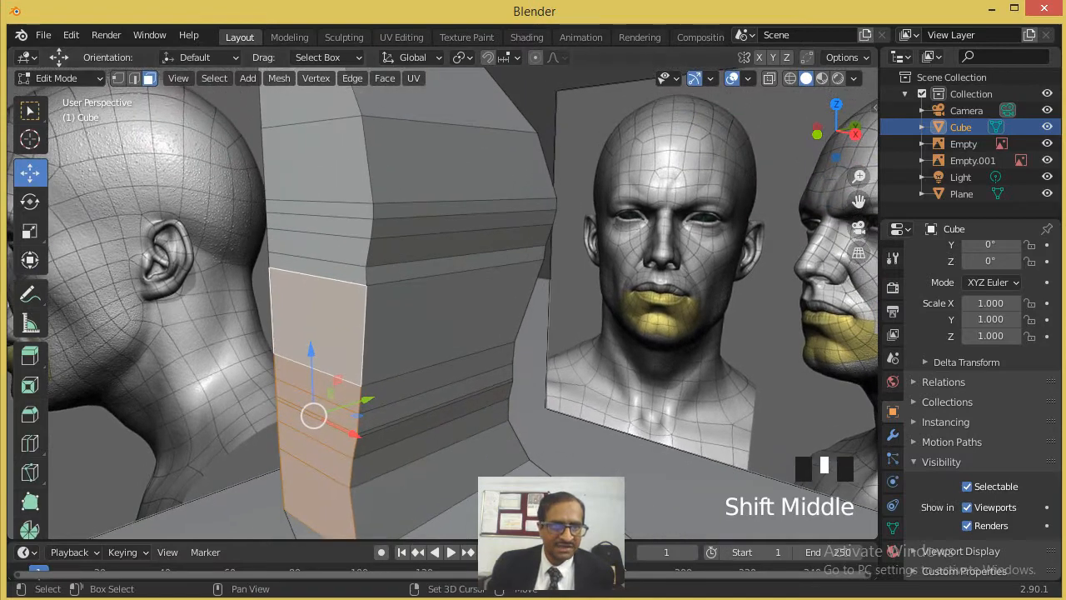
pyautogui.keyDown('shift'); pyautogui.click(330, 257); pyautogui.keyUp('shift')
pyautogui.keyDown('shift'); pyautogui.click(331, 241); pyautogui.keyUp('shift')
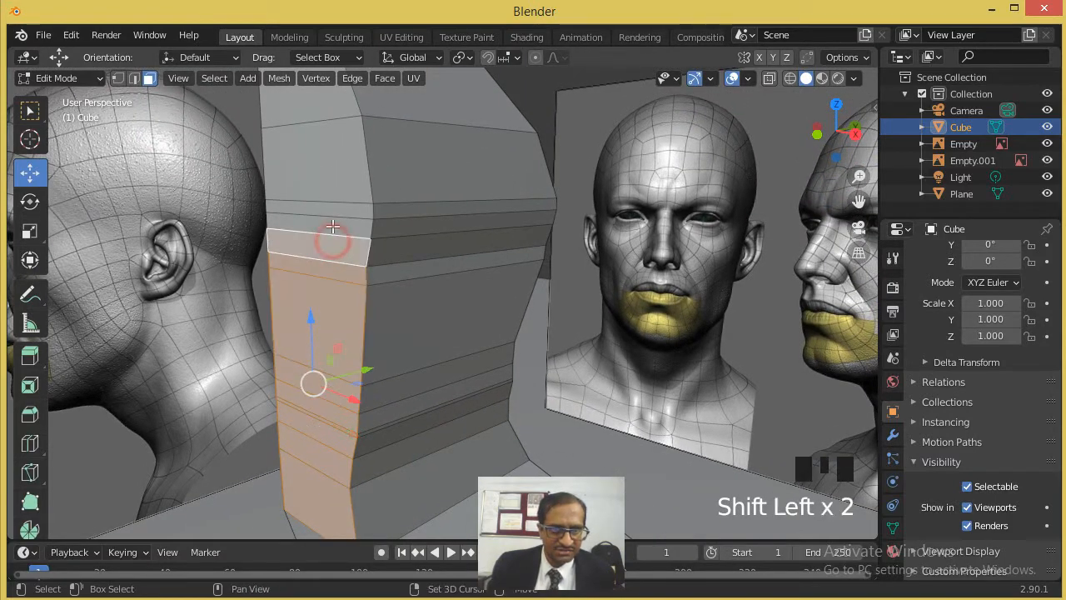
pyautogui.keyDown('shift'); pyautogui.click(333, 224); pyautogui.keyUp('shift')
pyautogui.keyDown('shift'); pyautogui.click(339, 208); pyautogui.keyUp('shift')
pyautogui.keyDown('shift'); pyautogui.click(334, 168); pyautogui.keyUp('shift')
pyautogui.scroll(-3, 330, 158)
pyautogui.keyDown('shift'); pyautogui.click(328, 133); pyautogui.keyUp('shift')
pyautogui.scroll(-3, 325, 139)
pyautogui.keyDown('shift'); pyautogui.click(343, 147); pyautogui.keyUp('shift')
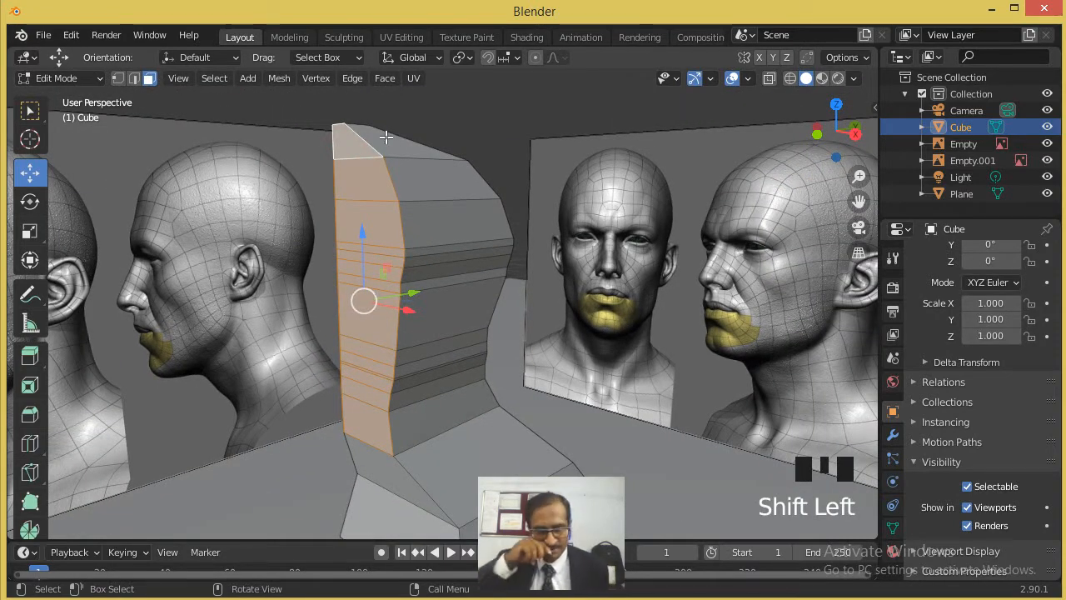
# - In side view, extrude the selected front faces toward the face three times, about 0.32 m first and 0.10 m last, and switch to vertex selection
pyautogui.press('KP_3')
pyautogui.scroll(-2, 540, 200)
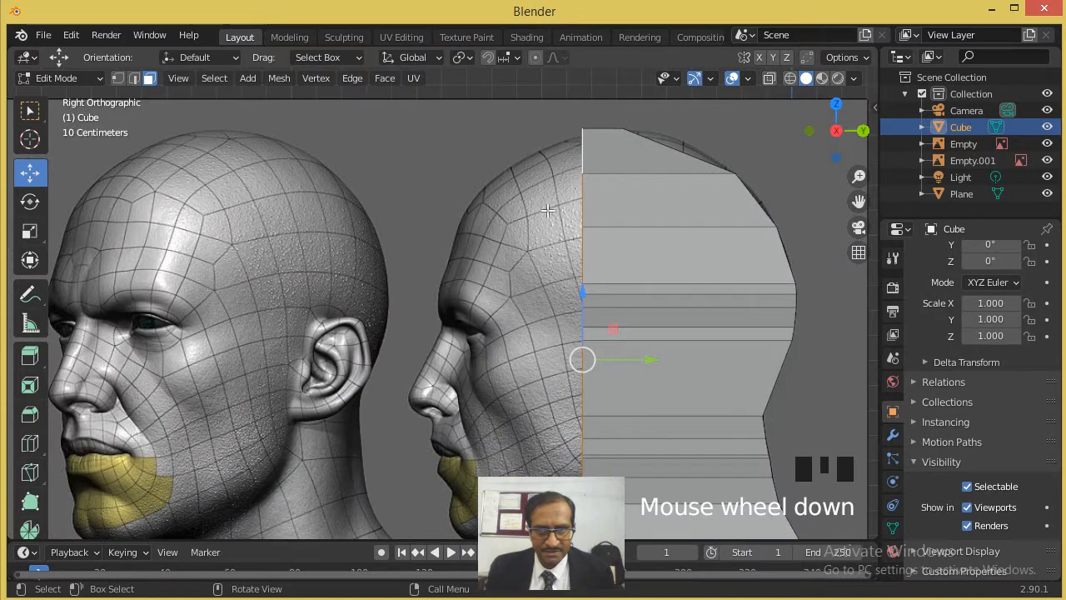
pyautogui.scroll(-3, 540, 200)
pyautogui.keyDown('shift'); pyautogui.moveTo(578, 276); pyautogui.dragTo(541, 233, button='middle'); pyautogui.keyUp('shift')
pyautogui.scroll(2, 516, 338)
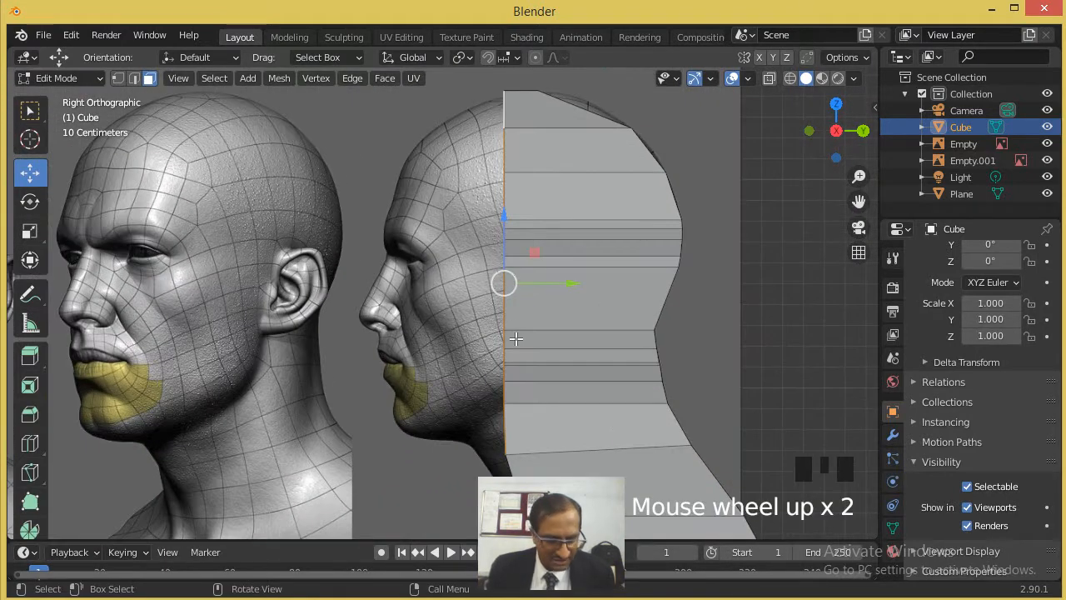
pyautogui.press('e')
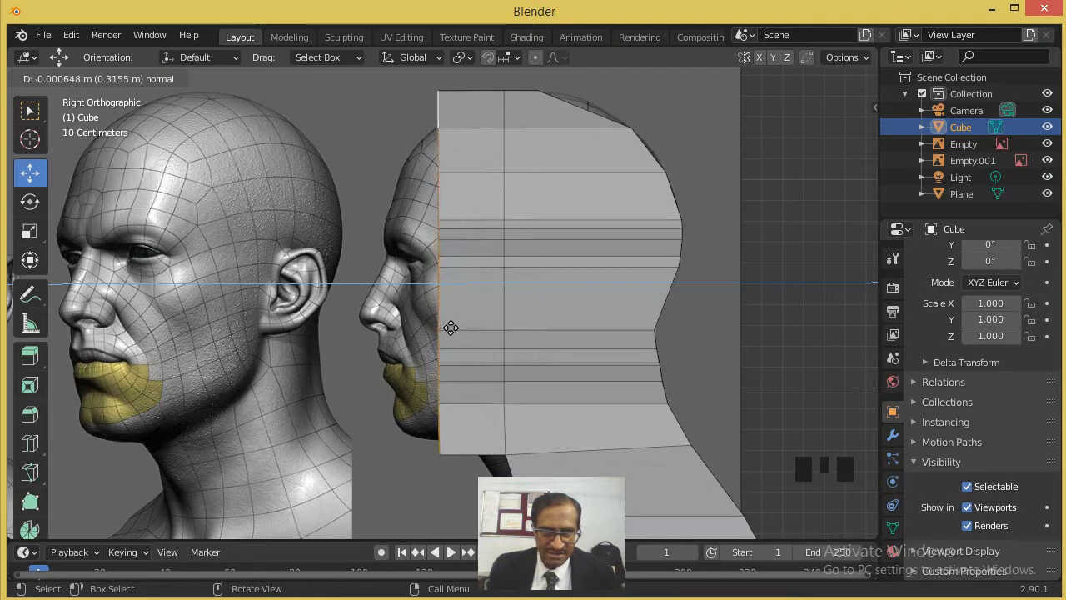
pyautogui.click(451, 328)
pyautogui.press('e')
pyautogui.click(422, 325)
pyautogui.press('e')
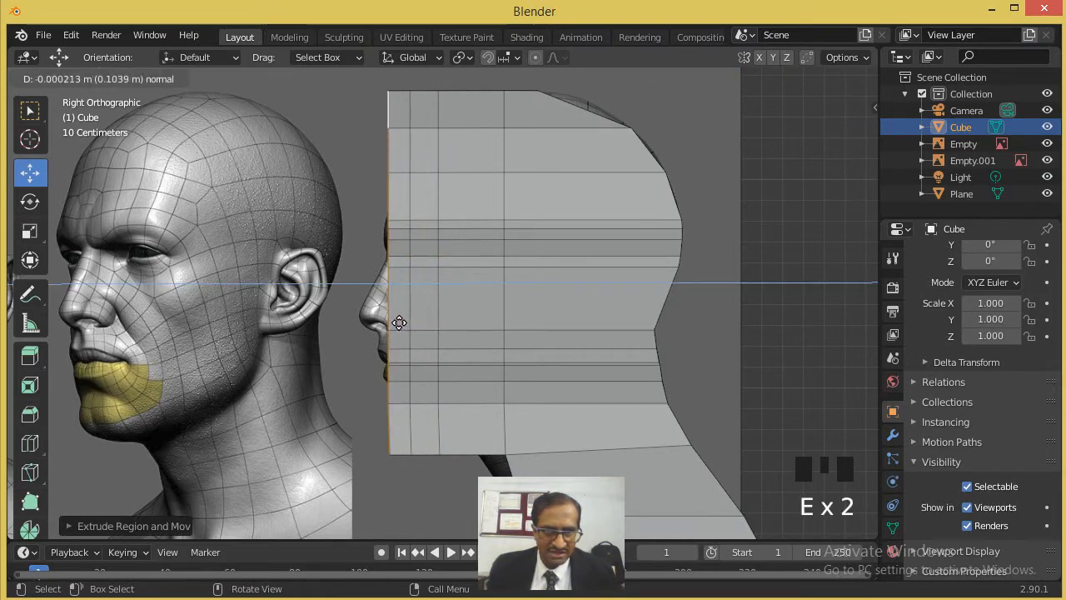
pyautogui.click(399, 322)
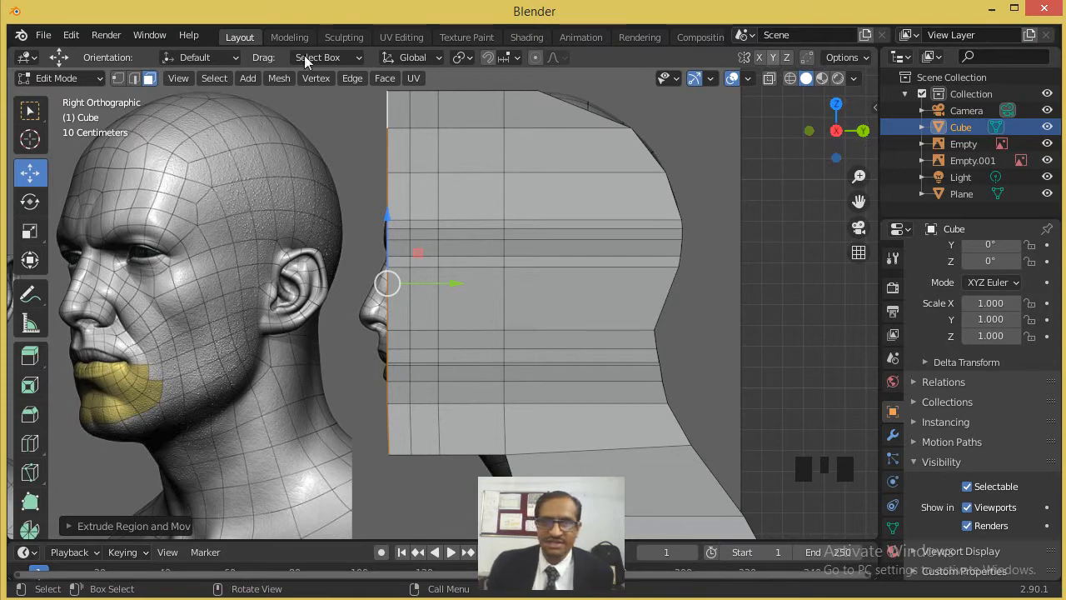
pyautogui.click(118, 78)
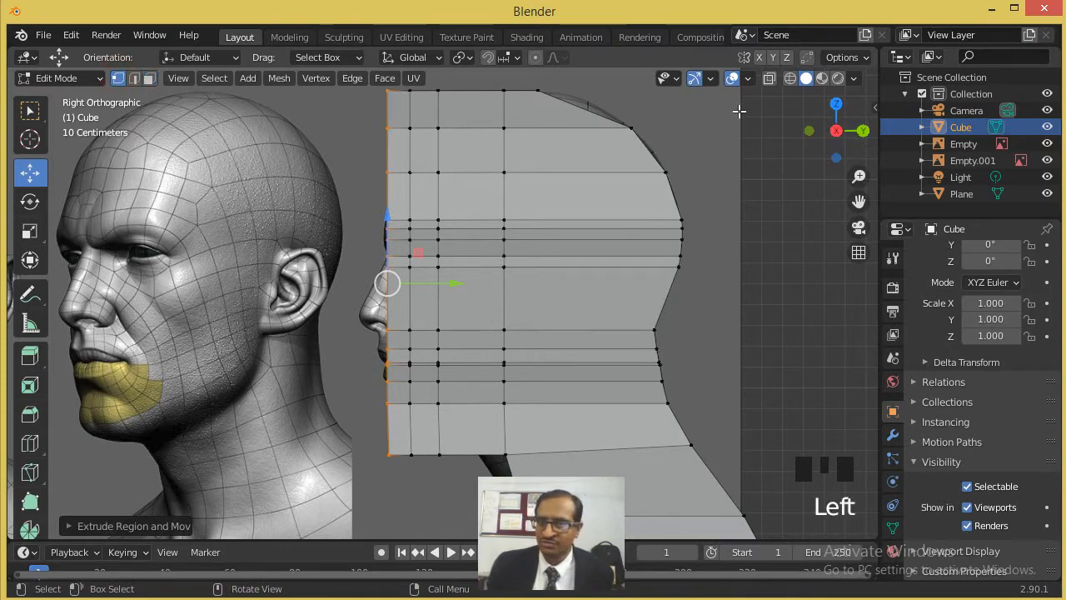
# - In wireframe, move the upper vertices of the third column from the front down onto the skull and forehead curve of the profile reference
pyautogui.click(790, 79)
pyautogui.keyDown('shift'); pyautogui.moveTo(517, 163); pyautogui.dragTo(670, 187, button='middle'); pyautogui.keyUp('shift')
pyautogui.scroll(3, 674, 187)
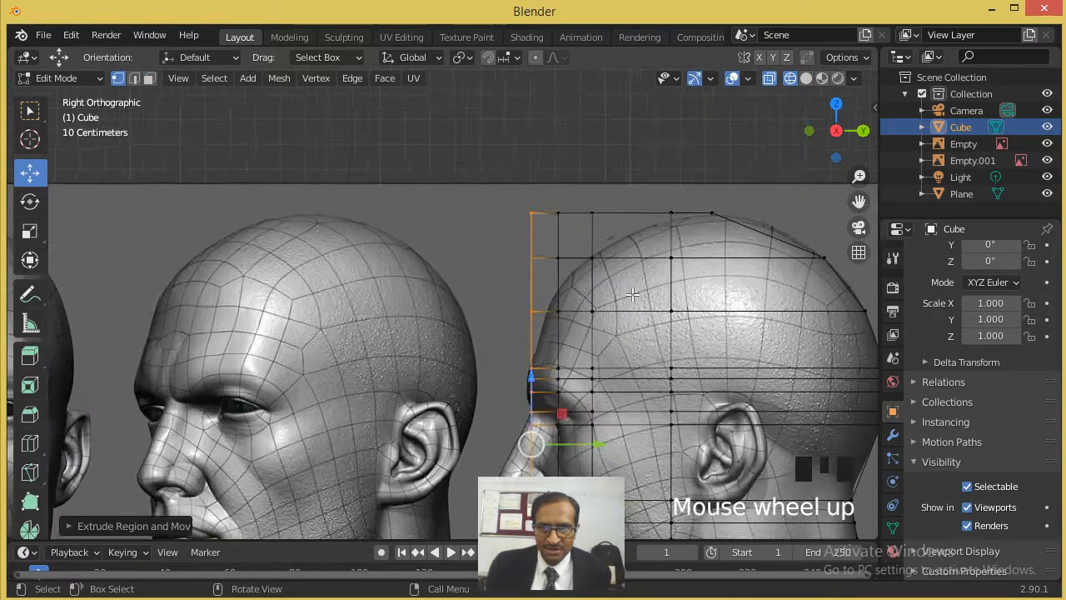
pyautogui.click(674, 187)
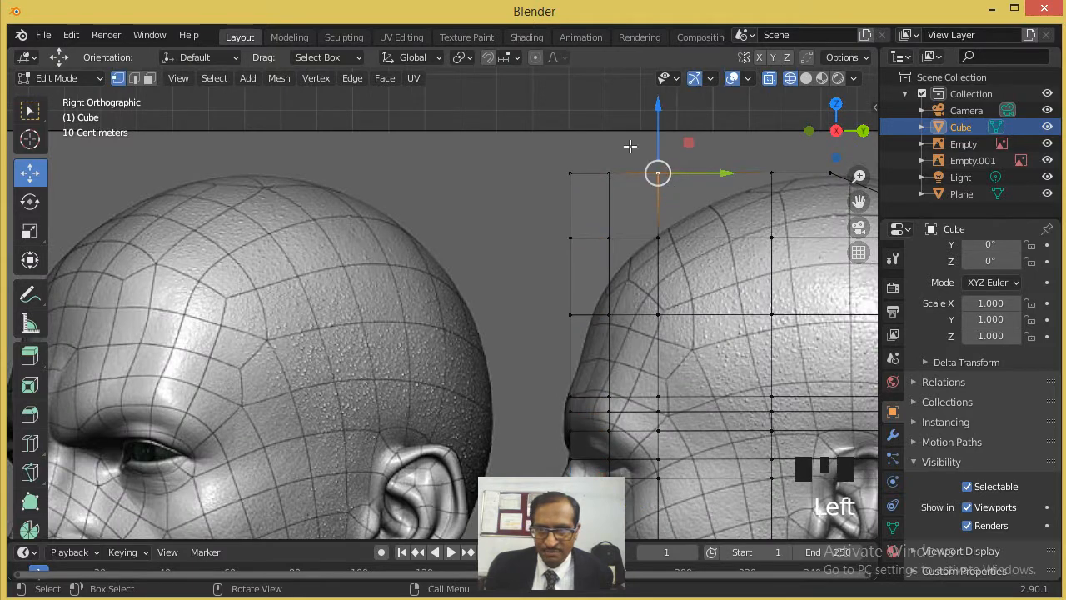
pyautogui.click(655, 171)
pyautogui.scroll(2, 695, 219)
pyautogui.keyDown('shift'); pyautogui.moveTo(695, 219); pyautogui.dragTo(378, 353, button='middle'); pyautogui.keyUp('shift')
pyautogui.moveTo(546, 159); pyautogui.dragTo(564, 250)
pyautogui.moveTo(565, 314)
pyautogui.mouseDown()
pyautogui.moveTo(530, 293)
pyautogui.moveTo(542, 291)
pyautogui.moveTo(559, 327)
pyautogui.mouseUp()
pyautogui.keyDown('shift'); pyautogui.moveTo(559, 193); pyautogui.dragTo(558, 123, button='middle'); pyautogui.keyUp('shift')
pyautogui.moveTo(589, 257); pyautogui.dragTo(546, 231)
# - Move the upper vertices of the second column from the front down to follow the forehead curve
pyautogui.keyDown('shift'); pyautogui.moveTo(502, 245); pyautogui.dragTo(590, 303, button='middle'); pyautogui.keyUp('shift')
pyautogui.moveTo(557, 237); pyautogui.dragTo(571, 282)
pyautogui.moveTo(561, 227); pyautogui.dragTo(555, 286)
pyautogui.moveTo(545, 148); pyautogui.dragTo(571, 173)
pyautogui.moveTo(559, 125); pyautogui.dragTo(562, 264)
pyautogui.keyDown('shift'); pyautogui.moveTo(558, 268); pyautogui.dragTo(543, 358, button='middle'); pyautogui.keyUp('shift')
pyautogui.moveTo(528, 140); pyautogui.dragTo(542, 306)
pyautogui.keyDown('shift'); pyautogui.moveTo(545, 350); pyautogui.dragTo(599, 98, button='middle'); pyautogui.keyUp('shift')
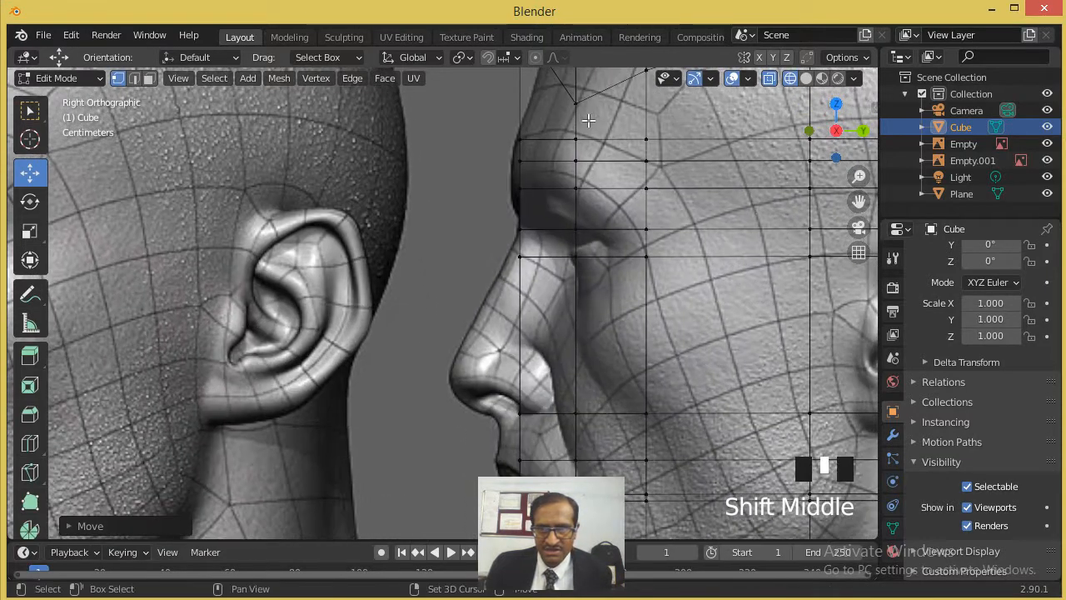
# - Box-select the lowest of the three upper front-column vertices and move it down to just above the brow
pyautogui.keyDown('shift'); pyautogui.moveTo(558, 221); pyautogui.dragTo(562, 374, button='middle'); pyautogui.keyUp('shift')
pyautogui.scroll(-1, 579, 319)
pyautogui.keyDown('shift'); pyautogui.moveTo(593, 315); pyautogui.dragTo(595, 216, button='middle'); pyautogui.keyUp('shift')
pyautogui.scroll(1, 596, 213)
pyautogui.keyDown('shift'); pyautogui.moveTo(582, 173); pyautogui.dragTo(579, 333, button='middle'); pyautogui.keyUp('shift')
pyautogui.moveTo(507, 197); pyautogui.dragTo(538, 231)
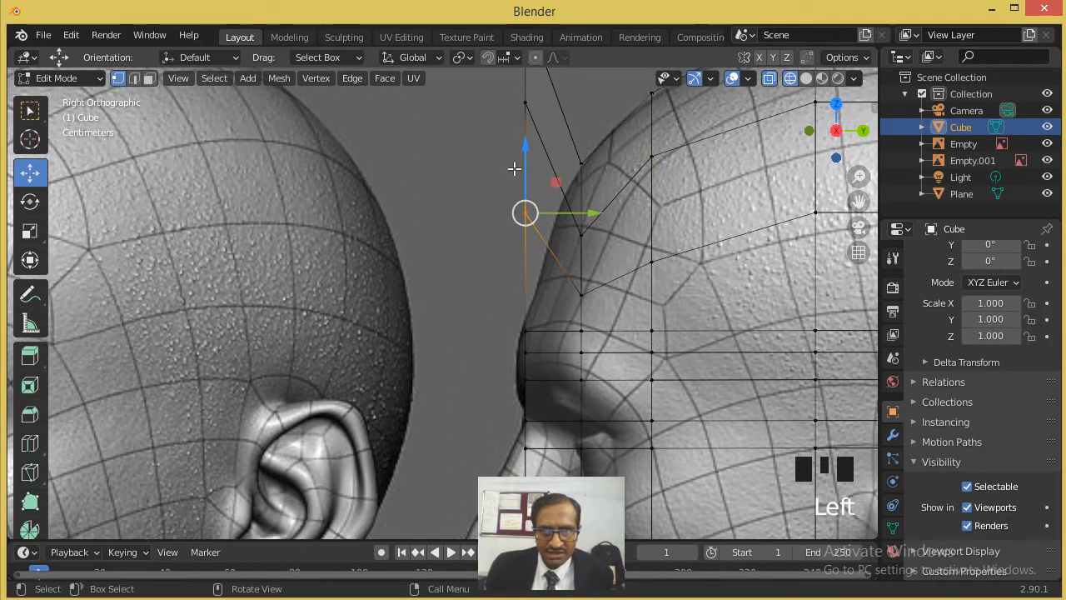
pyautogui.moveTo(521, 167); pyautogui.dragTo(523, 278)
# - Move the two remaining upper front-column vertices down onto the forehead outline of the profile
pyautogui.click(525, 93)
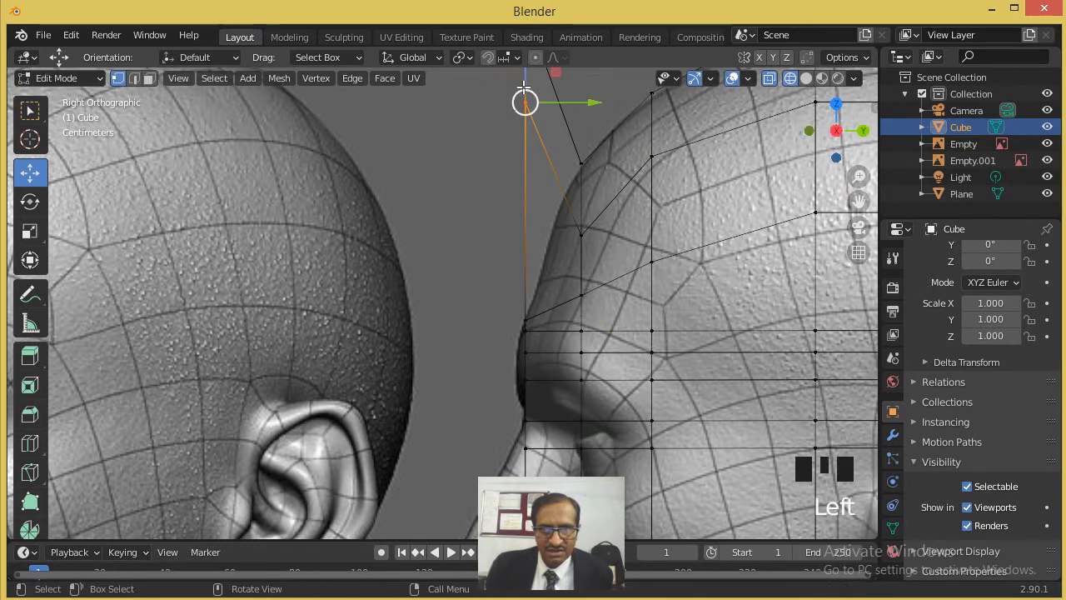
pyautogui.moveTo(525, 98); pyautogui.dragTo(535, 266)
pyautogui.keyDown('shift'); pyautogui.moveTo(535, 267); pyautogui.dragTo(539, 405, button='middle'); pyautogui.keyUp('shift')
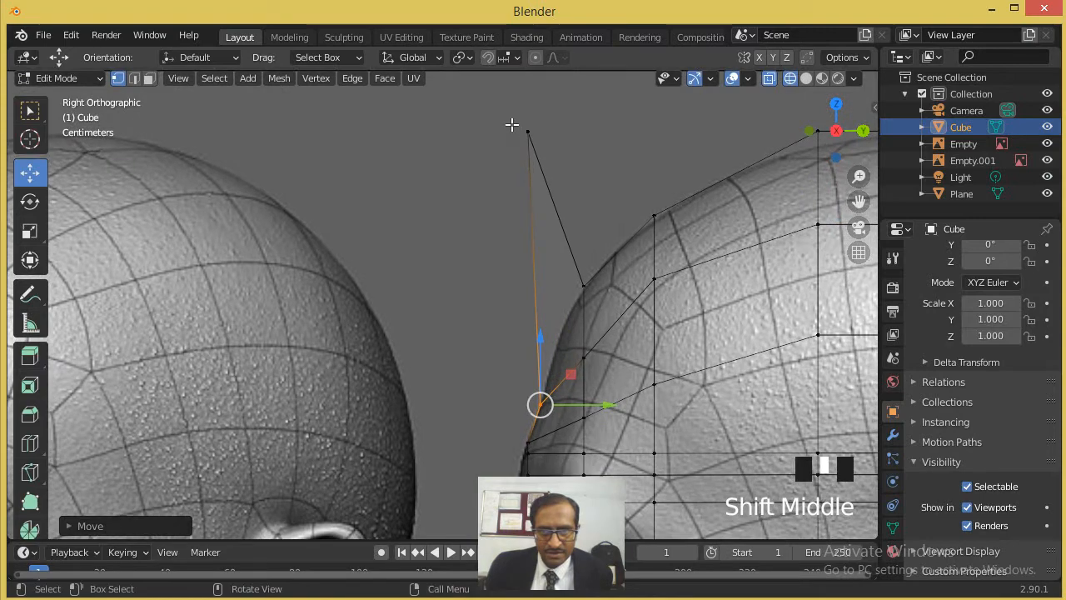
pyautogui.moveTo(508, 120); pyautogui.dragTo(550, 163)
pyautogui.press('g')
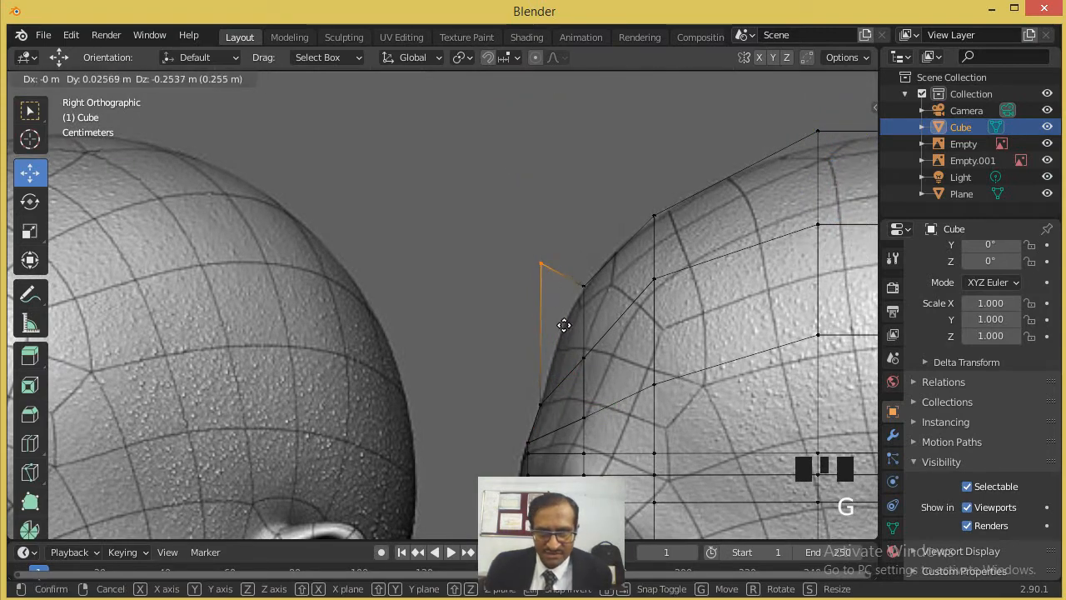
pyautogui.click(577, 376)
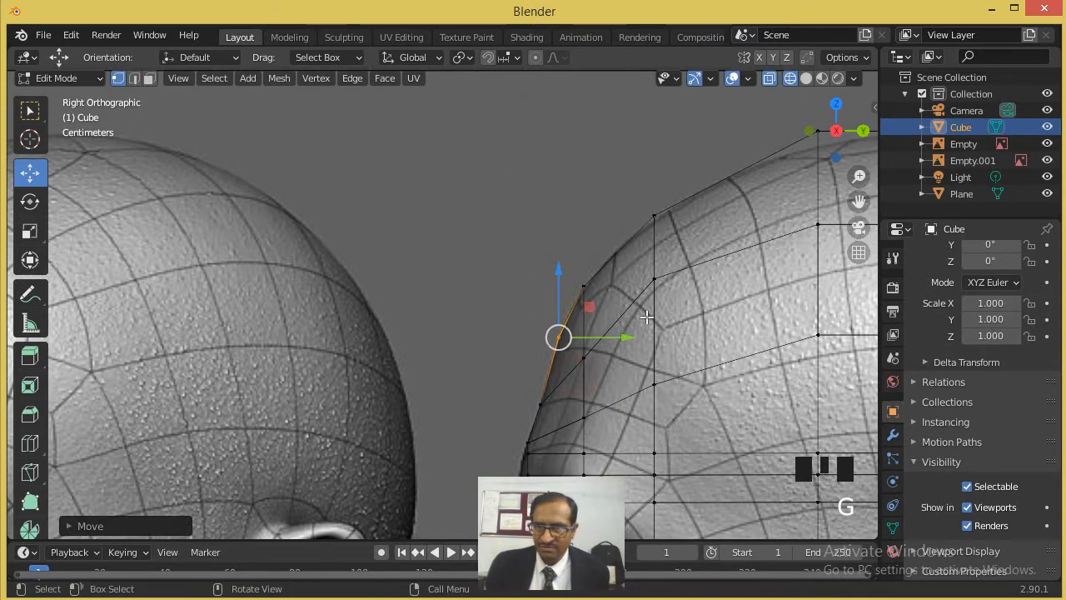
# - Box-select the vertex of the under-jaw row at the throat and move it forward onto the neck outline
pyautogui.scroll(-3, 577, 376)
pyautogui.keyDown('shift'); pyautogui.moveTo(567, 461); pyautogui.dragTo(550, 284, button='middle'); pyautogui.keyUp('shift')
pyautogui.scroll(3, 551, 283)
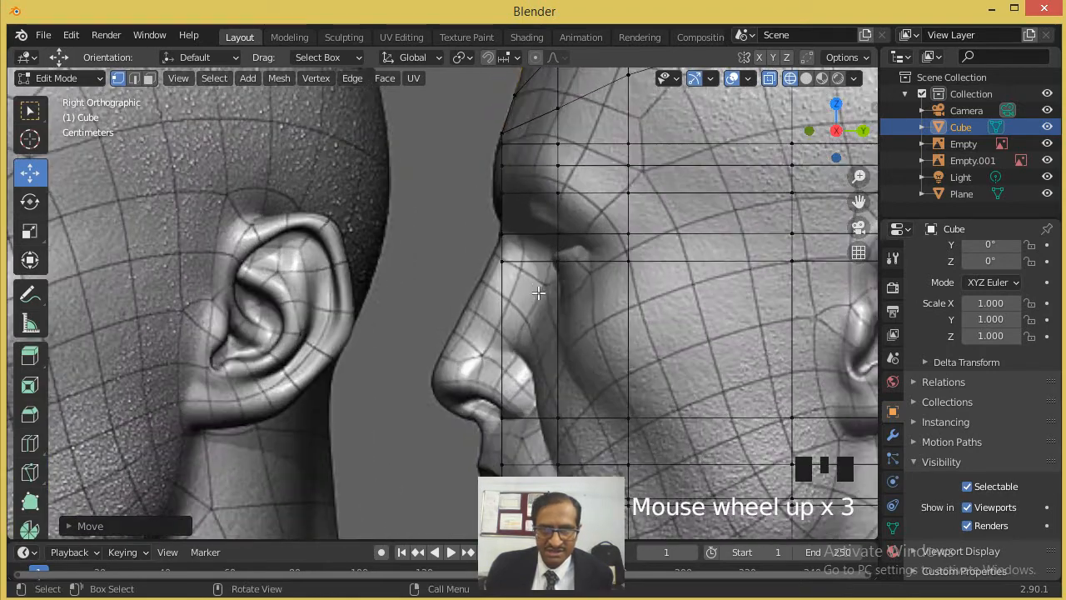
pyautogui.scroll(-3, 534, 252)
pyautogui.scroll(1, 547, 317)
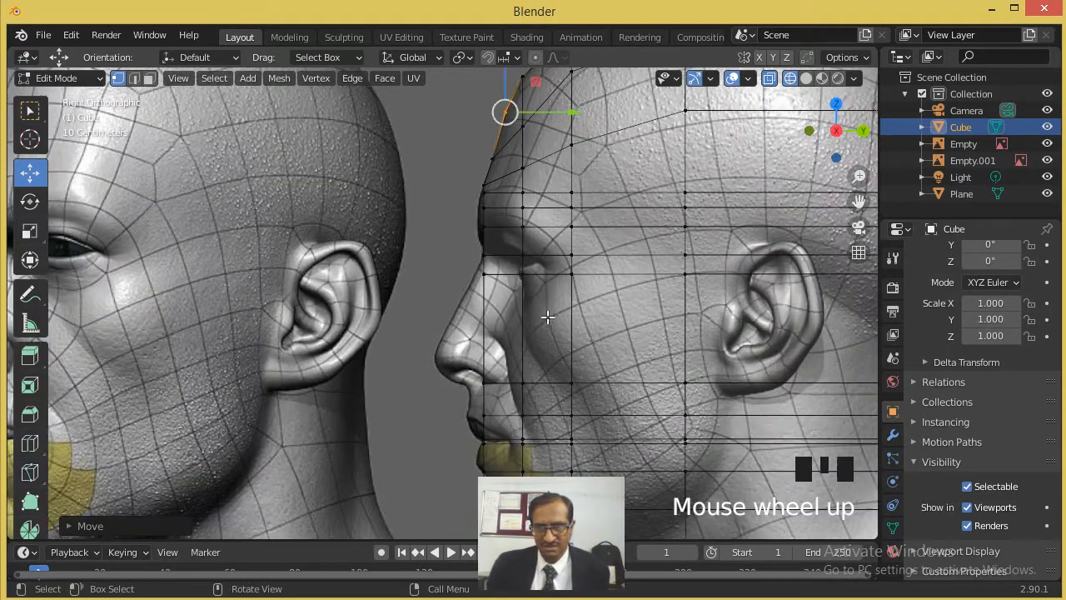
pyautogui.scroll(-2, 547, 331)
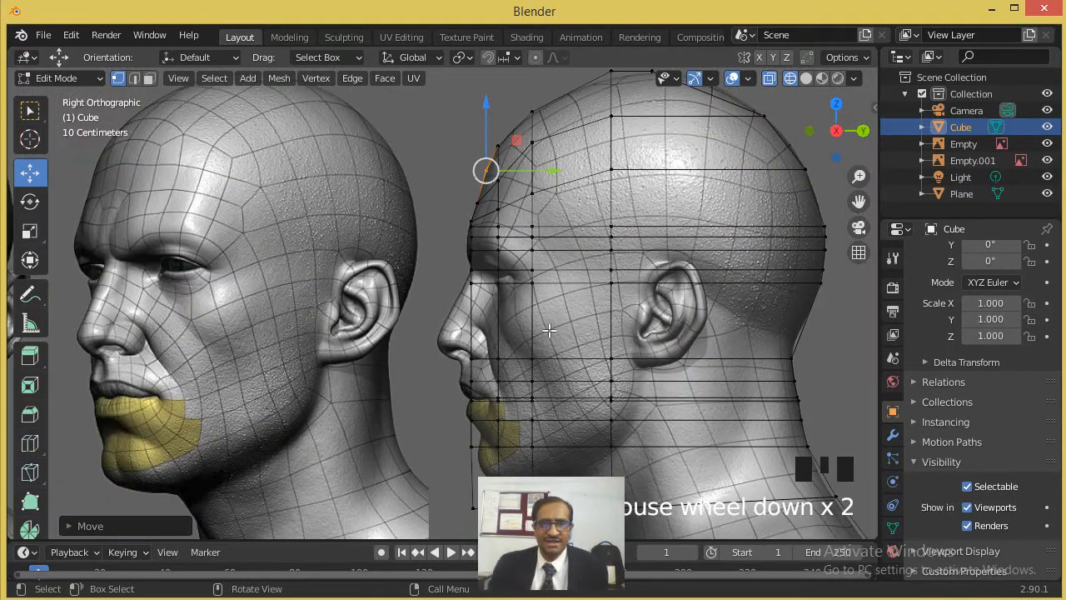
pyautogui.scroll(-2, 528, 340)
pyautogui.keyDown('shift'); pyautogui.moveTo(517, 364); pyautogui.dragTo(521, 342, button='middle'); pyautogui.keyUp('shift')
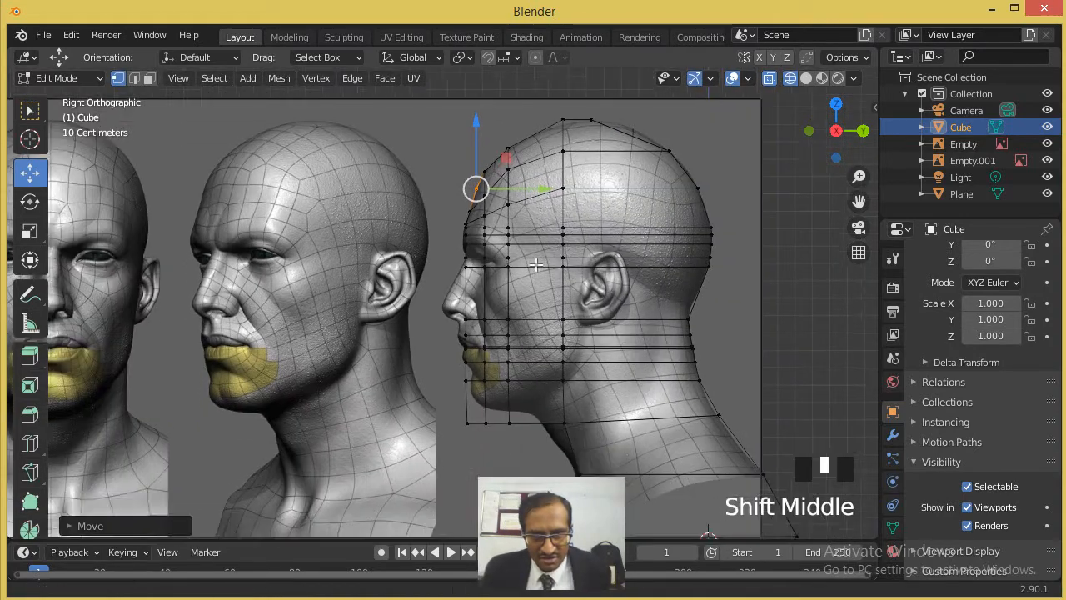
pyautogui.scroll(4, 541, 259)
pyautogui.moveTo(705, 200); pyautogui.dragTo(744, 235)
pyautogui.press('g')
pyautogui.click(693, 237)
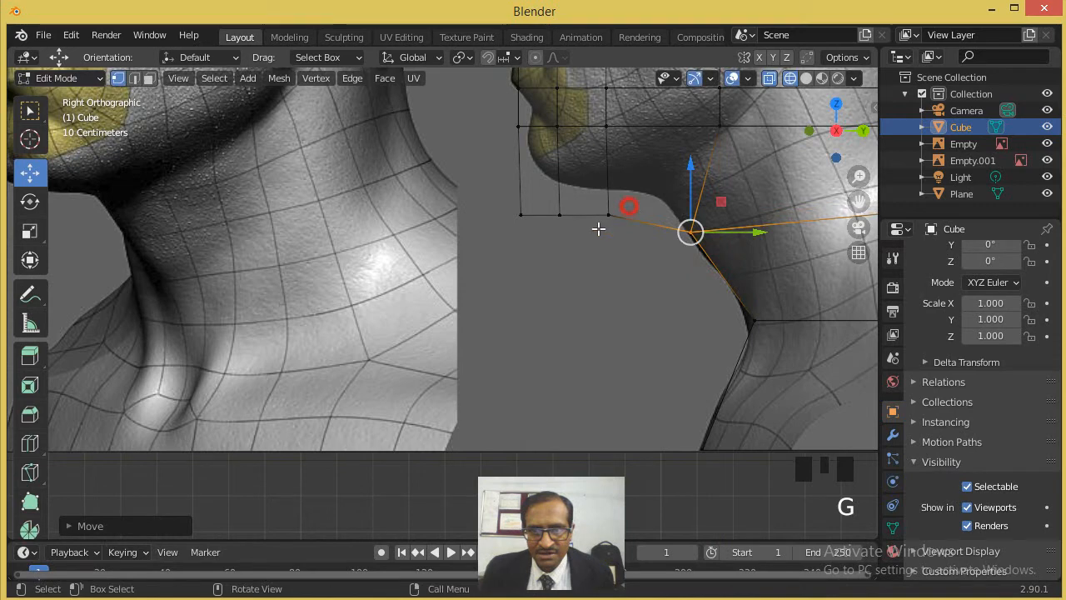
# - Move the three front vertices of the under-jaw row onto the underside of the jaw and the chin outline
pyautogui.click(607, 214)
pyautogui.press('g')
pyautogui.click(660, 214)
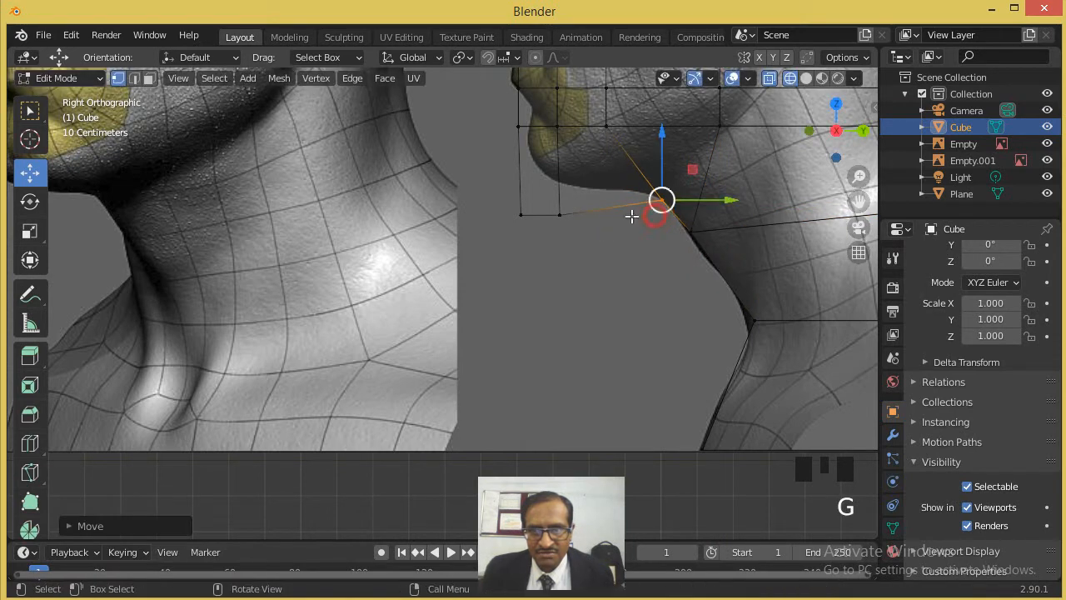
pyautogui.click(560, 223)
pyautogui.press('g')
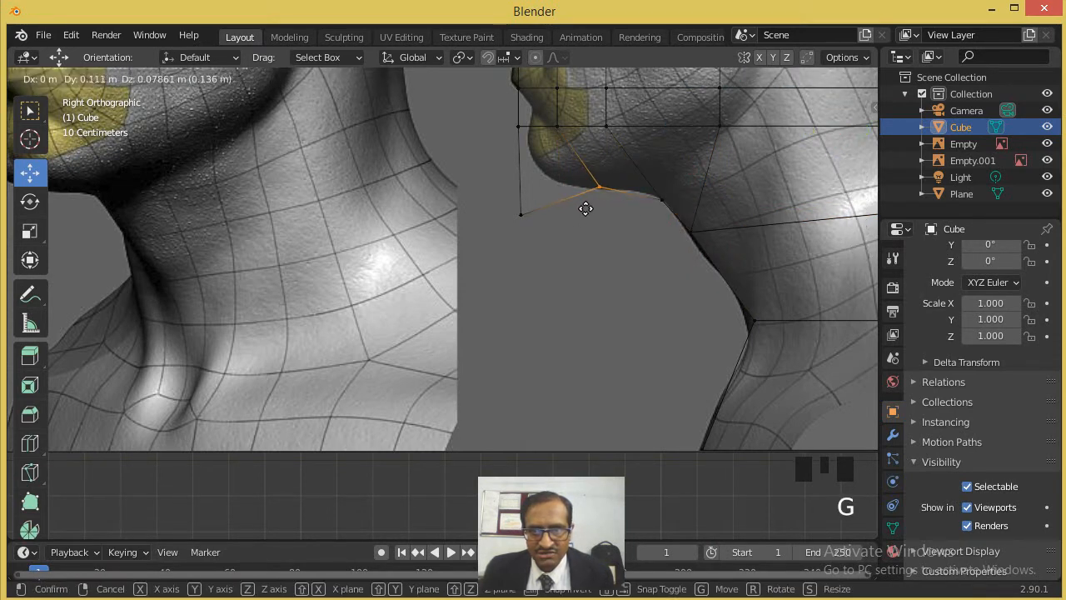
pyautogui.click(585, 211)
pyautogui.click(525, 214)
pyautogui.press('g')
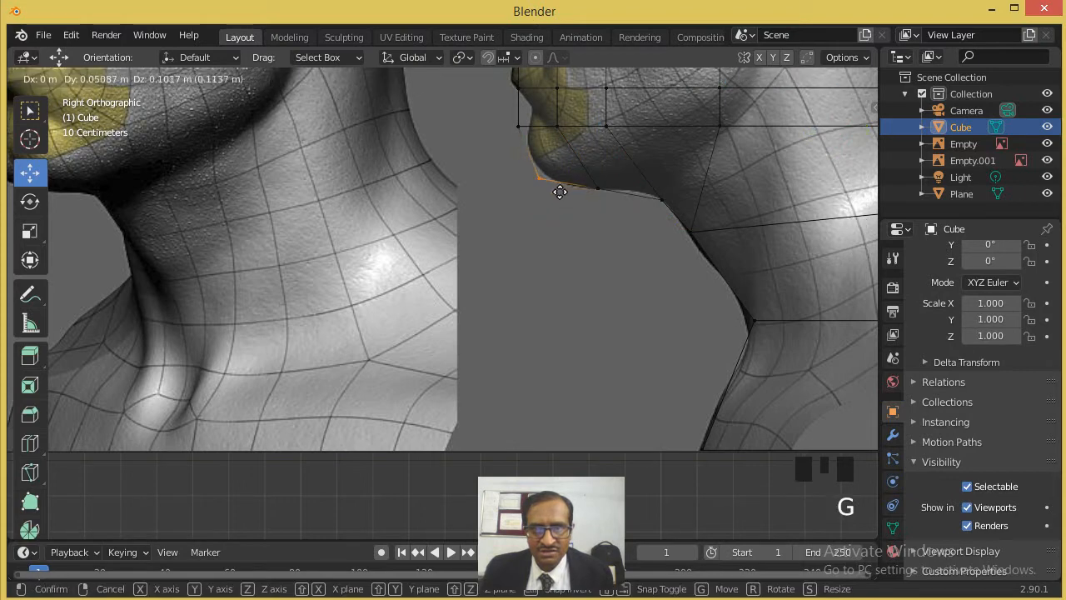
pyautogui.click(564, 192)
# - Place the front vertex of the row above on the chin outline and shift its next two vertices down and back along the jaw
pyautogui.click(518, 117)
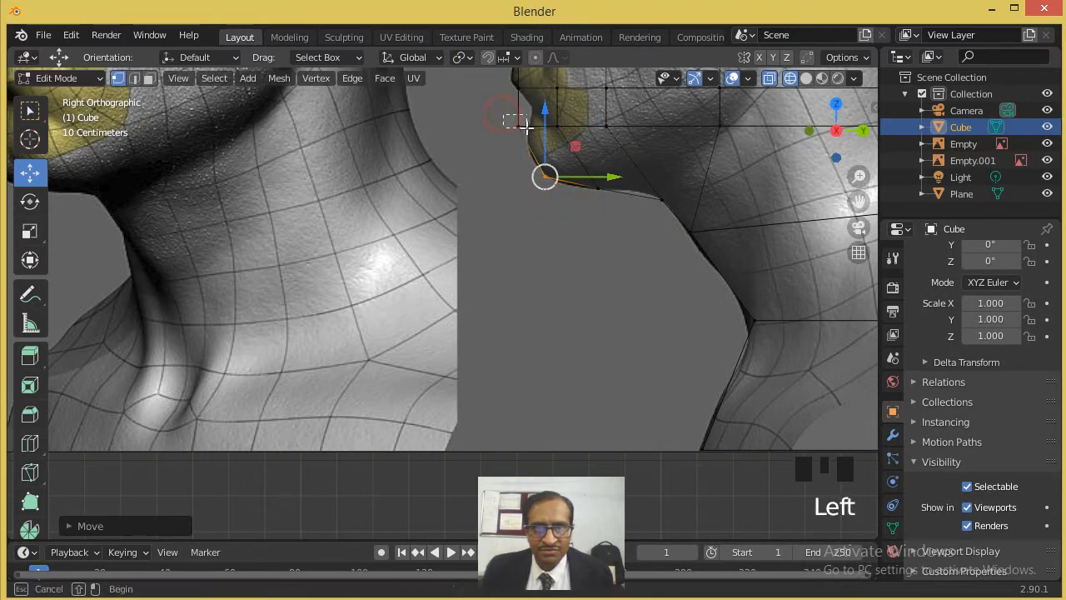
pyautogui.press('g')
pyautogui.click(537, 138)
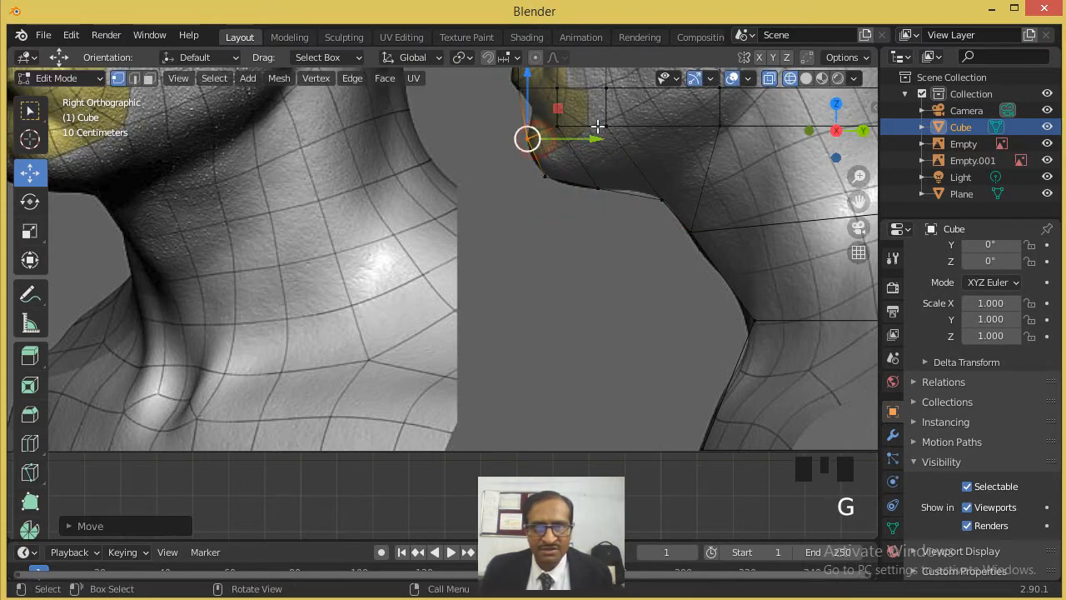
pyautogui.keyDown('shift'); pyautogui.moveTo(528, 136); pyautogui.dragTo(533, 219, button='middle'); pyautogui.keyUp('shift')
pyautogui.scroll(2, 574, 222)
pyautogui.click(624, 198)
pyautogui.press('g')
pyautogui.click(658, 208)
pyautogui.moveTo(725, 190); pyautogui.dragTo(685, 205)
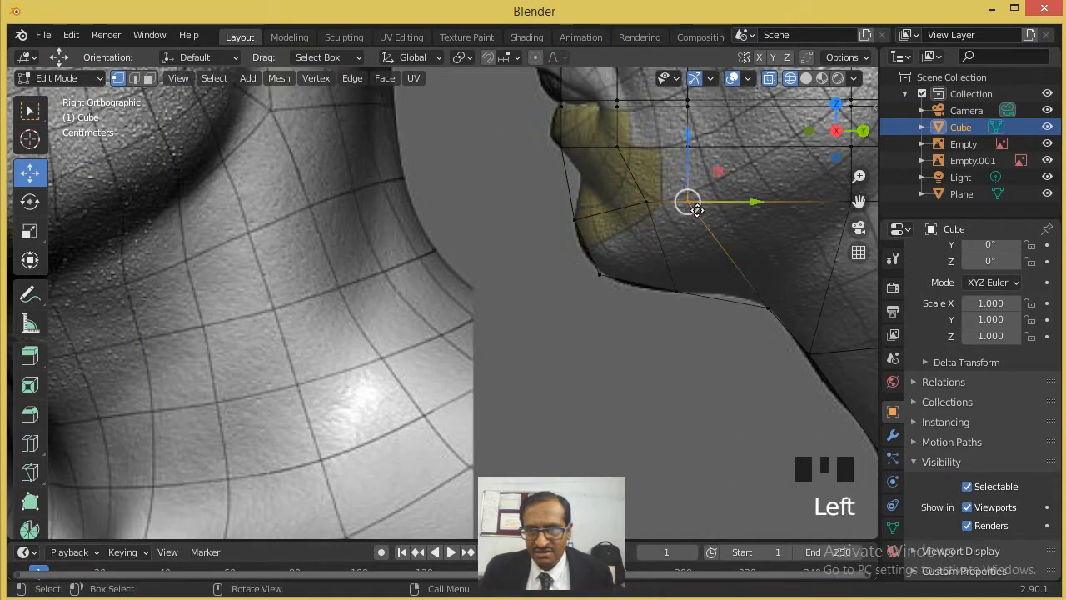
pyautogui.press('g')
pyautogui.click(737, 209)
# - Examine the reshaped head mesh against the side and front references, alternating between solid and wireframe shading
pyautogui.scroll(-3, 731, 227)
pyautogui.scroll(1, 731, 227)
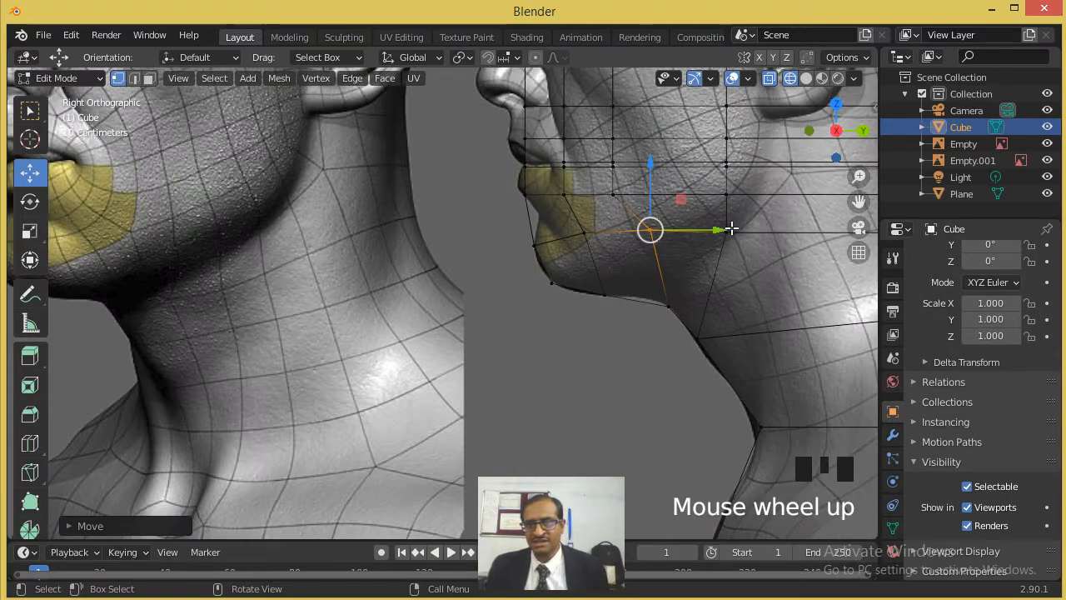
pyautogui.scroll(-3, 736, 229)
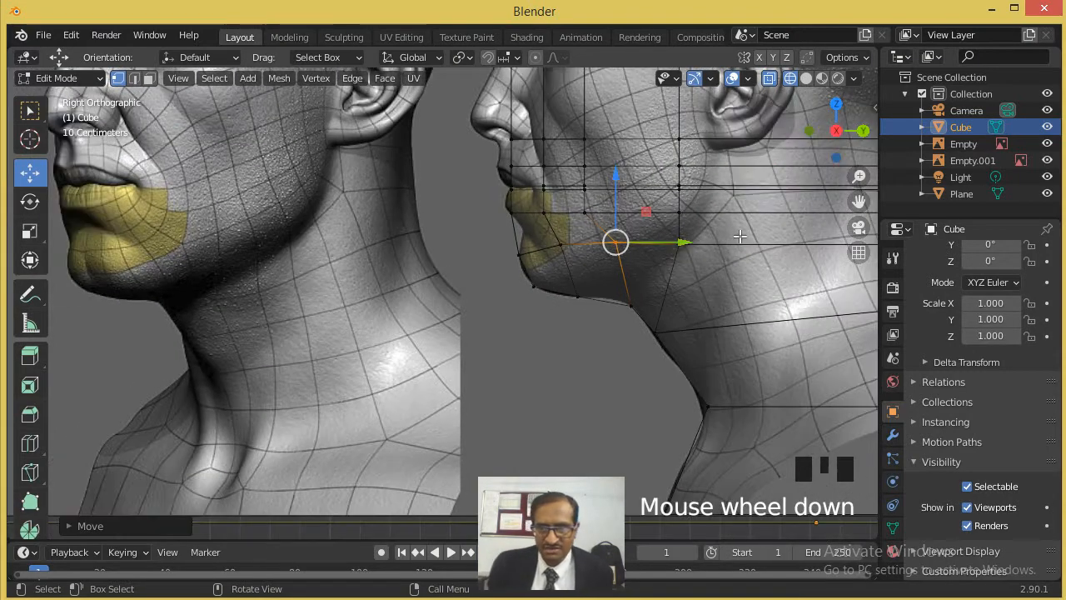
pyautogui.scroll(3, 742, 277)
pyautogui.scroll(-5, 724, 276)
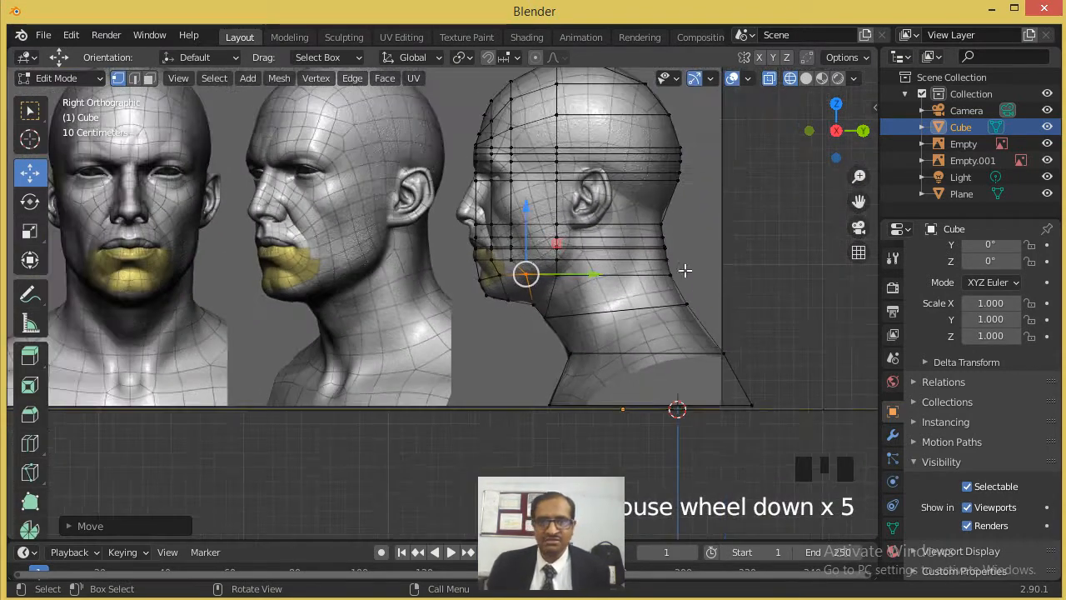
pyautogui.scroll(2, 680, 268)
pyautogui.click(805, 77)
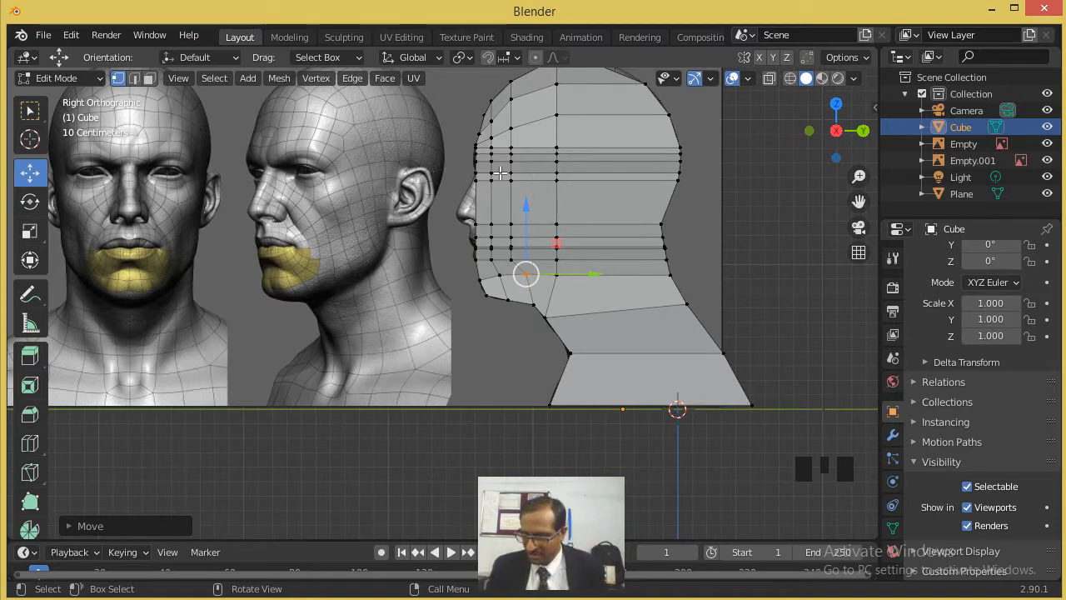
pyautogui.press('KP_1')
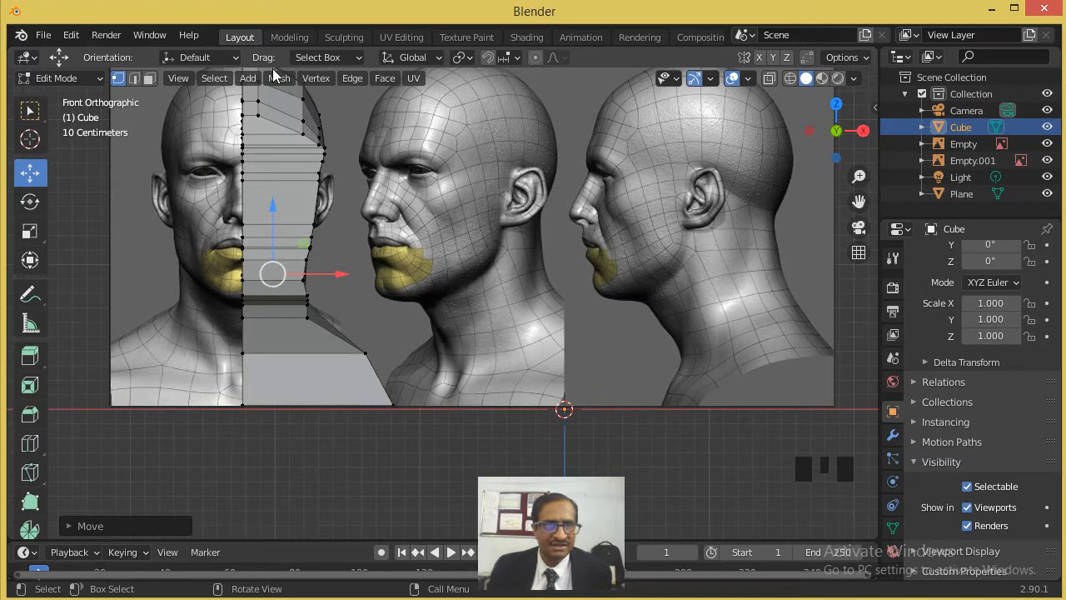
pyautogui.click(768, 77)
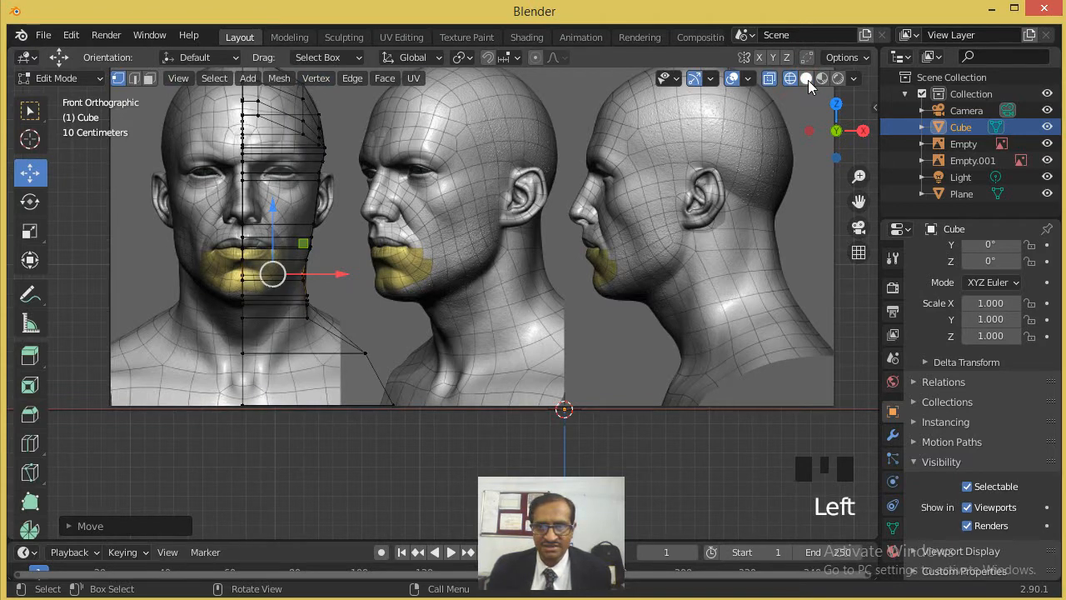
pyautogui.click(807, 79)
pyautogui.keyDown('shift'); pyautogui.moveTo(482, 246); pyautogui.dragTo(642, 329, button='middle'); pyautogui.keyUp('shift')
pyautogui.scroll(5, 446, 230)
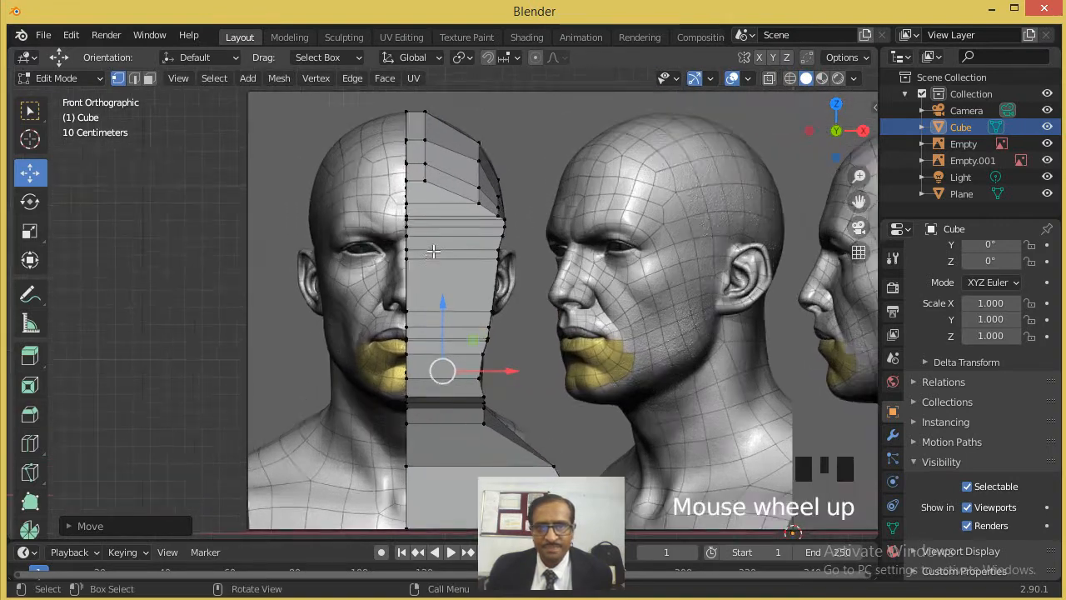
pyautogui.scroll(-3, 416, 199)
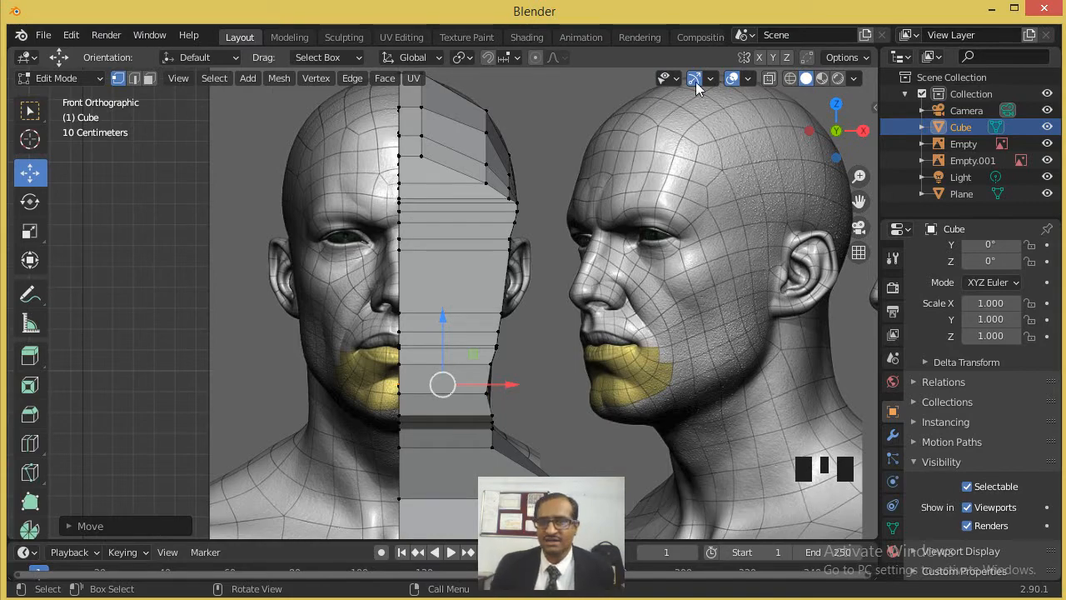
pyautogui.click(791, 78)
pyautogui.scroll(3, 500, 295)
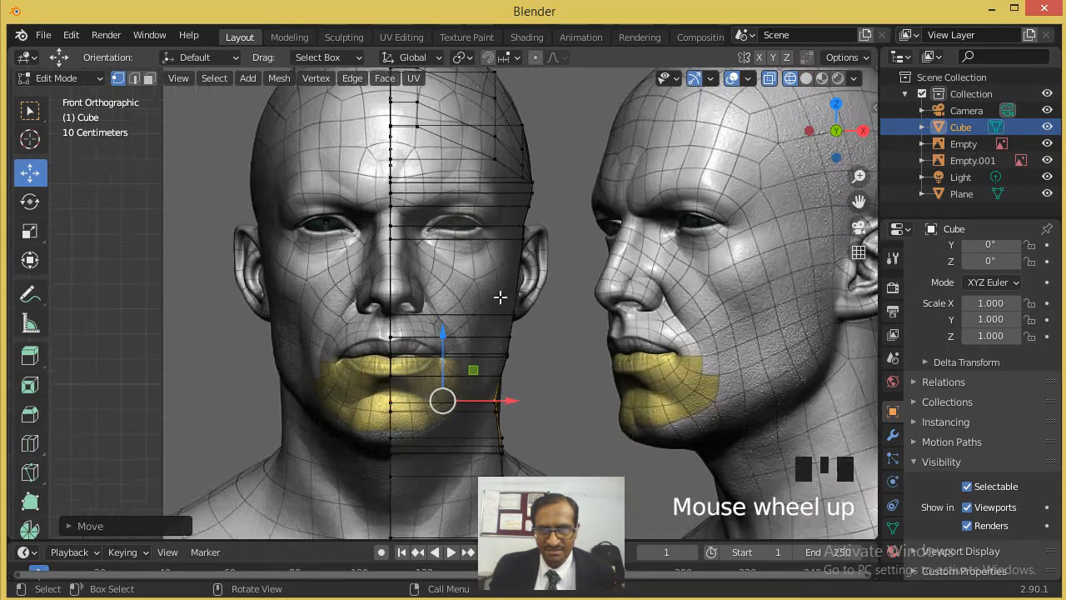
pyautogui.scroll(-3, 523, 291)
pyautogui.keyDown('shift'); pyautogui.moveTo(524, 287); pyautogui.dragTo(478, 209, button='middle'); pyautogui.keyUp('shift')
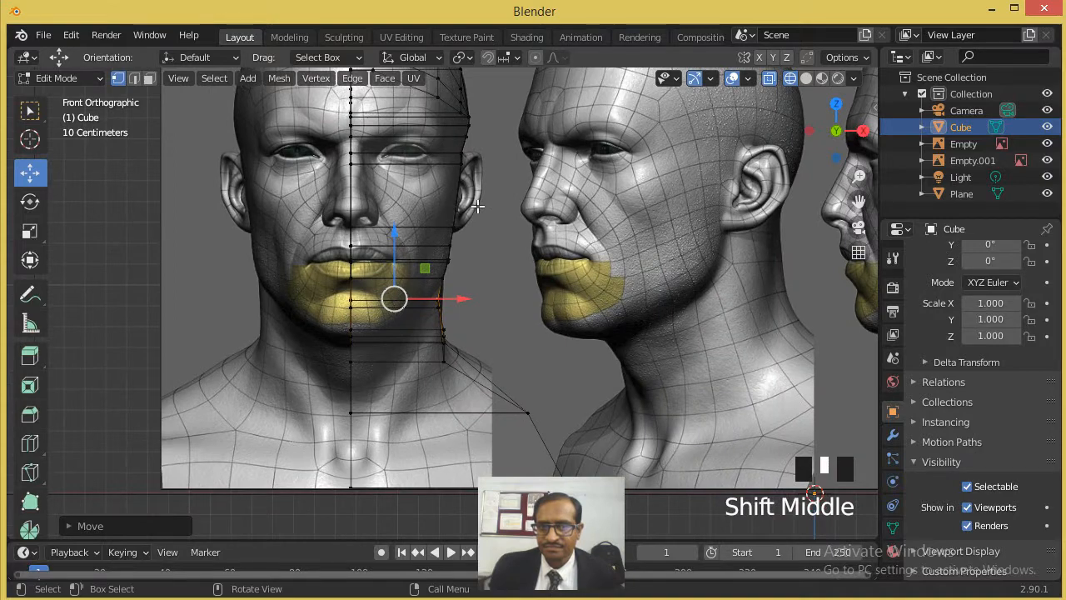
pyautogui.scroll(-1, 478, 206)
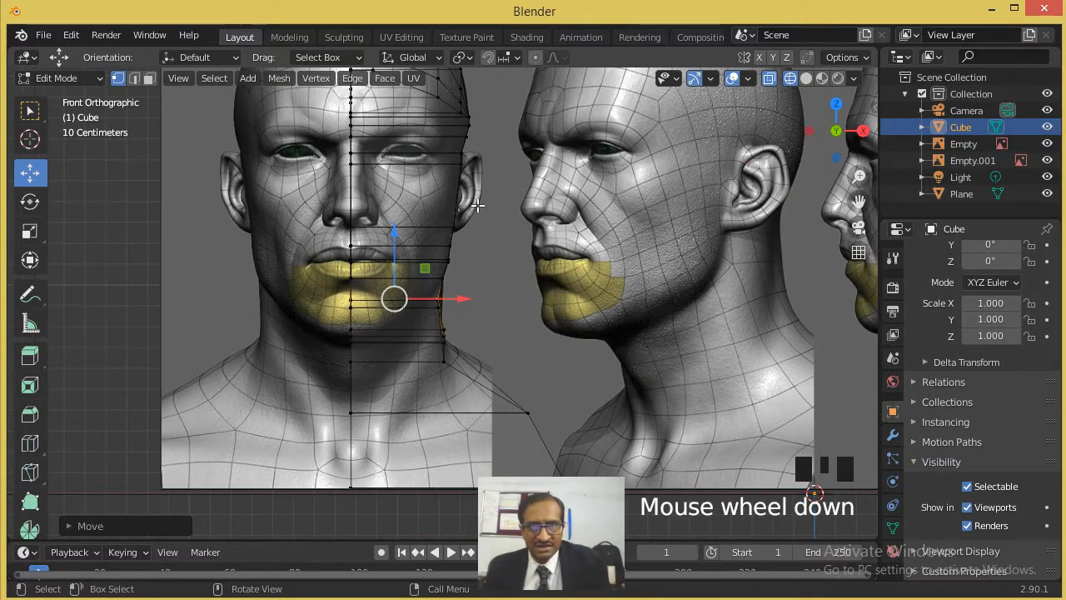
pyautogui.keyDown('shift'); pyautogui.moveTo(447, 232); pyautogui.dragTo(404, 334, button='middle'); pyautogui.keyUp('shift')
pyautogui.scroll(1, 465, 254)
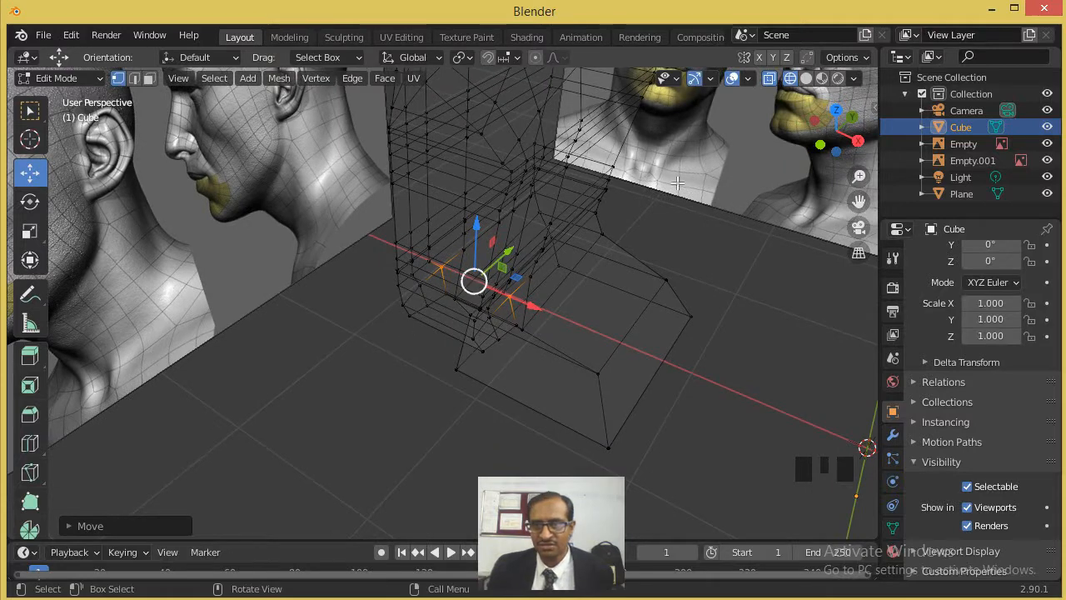
# - In solid shading, start a knife cut from the inner forehead vertex down across the face rows to the chin edge, close to the midline
pyautogui.click(805, 79)
pyautogui.keyDown('shift'); pyautogui.moveTo(523, 219); pyautogui.dragTo(547, 223, button='middle'); pyautogui.keyUp('shift')
pyautogui.click(518, 135)
pyautogui.moveTo(542, 145); pyautogui.dragTo(538, 144)
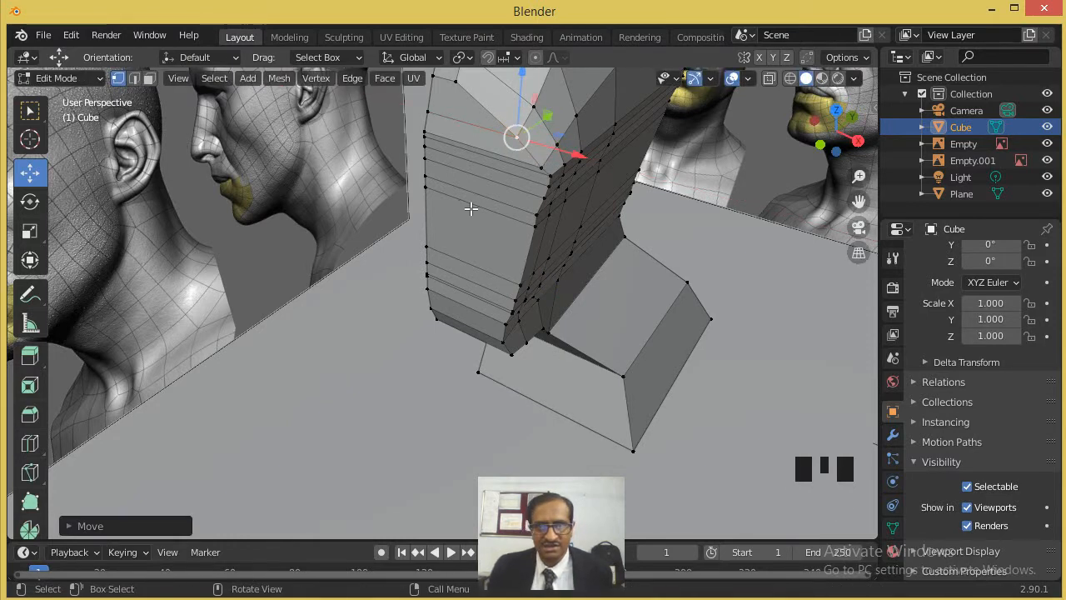
pyautogui.keyDown('shift'); pyautogui.moveTo(472, 205); pyautogui.dragTo(564, 254, button='middle'); pyautogui.keyUp('shift')
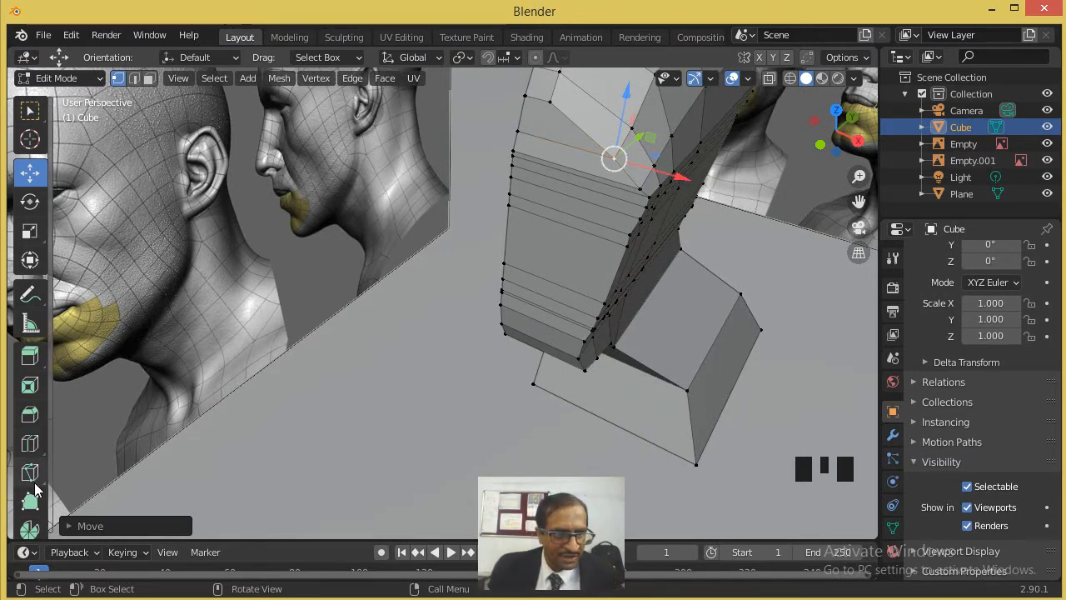
pyautogui.moveTo(30, 472); pyautogui.dragTo(76, 481)
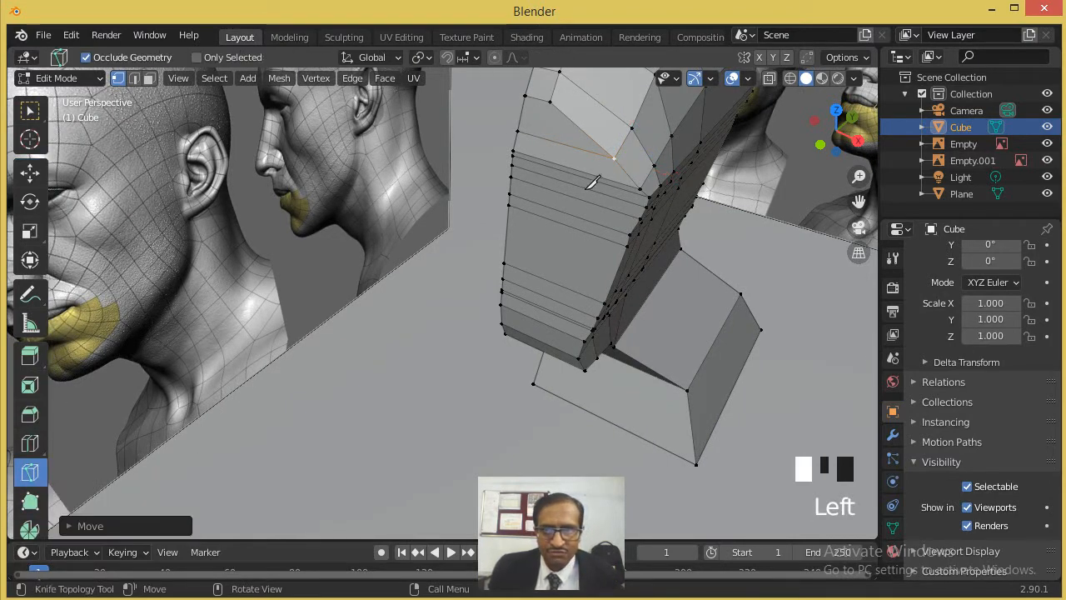
pyautogui.click(550, 100)
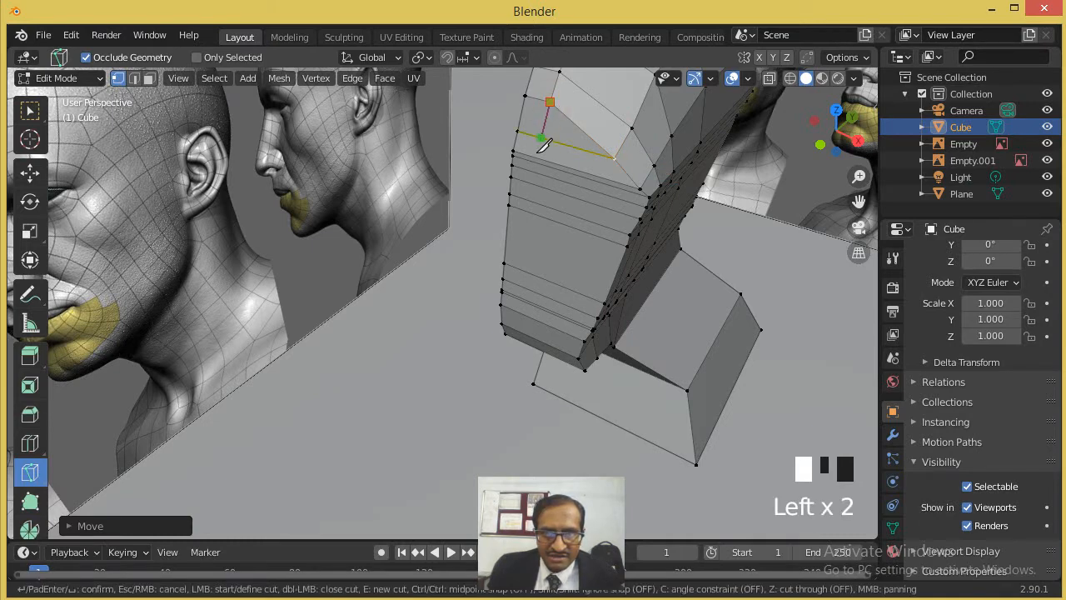
pyautogui.click(510, 327)
# - Continue the knife cut under the jaw, down the neck and across the chest face to its lower edge, and complete it
pyautogui.moveTo(533, 348); pyautogui.dragTo(547, 234, button='middle')
pyautogui.scroll(-1, 550, 181)
pyautogui.scroll(4, 542, 191)
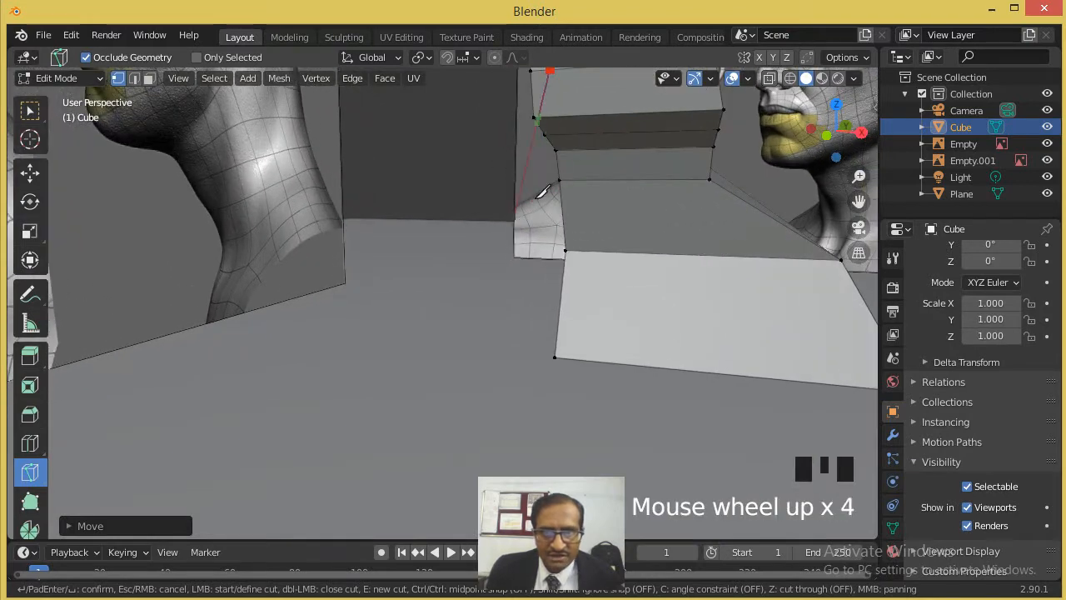
pyautogui.click(593, 253)
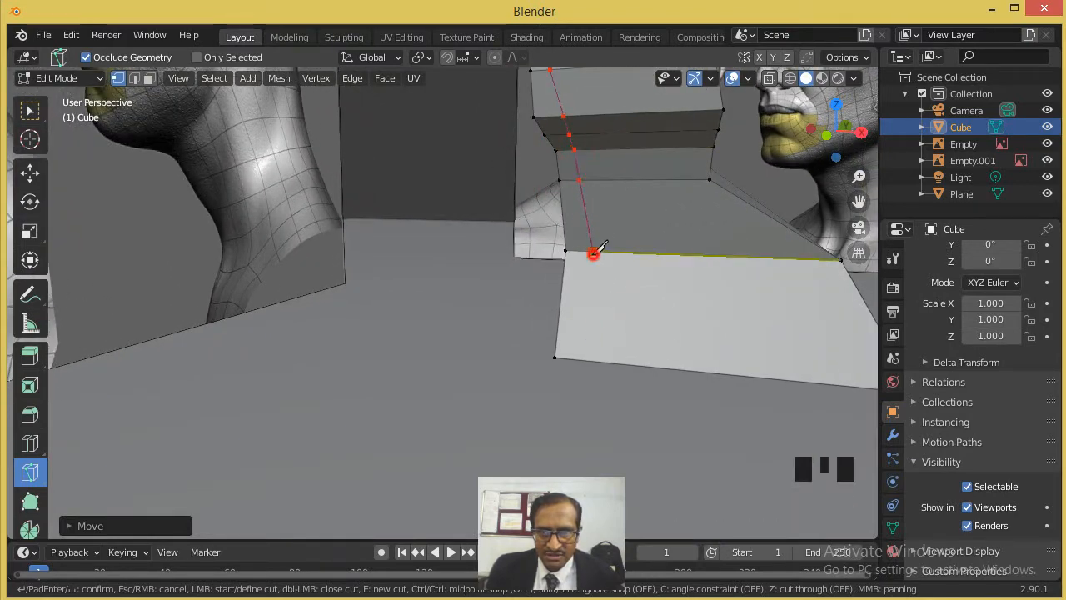
pyautogui.click(590, 358)
pyautogui.press('Return')
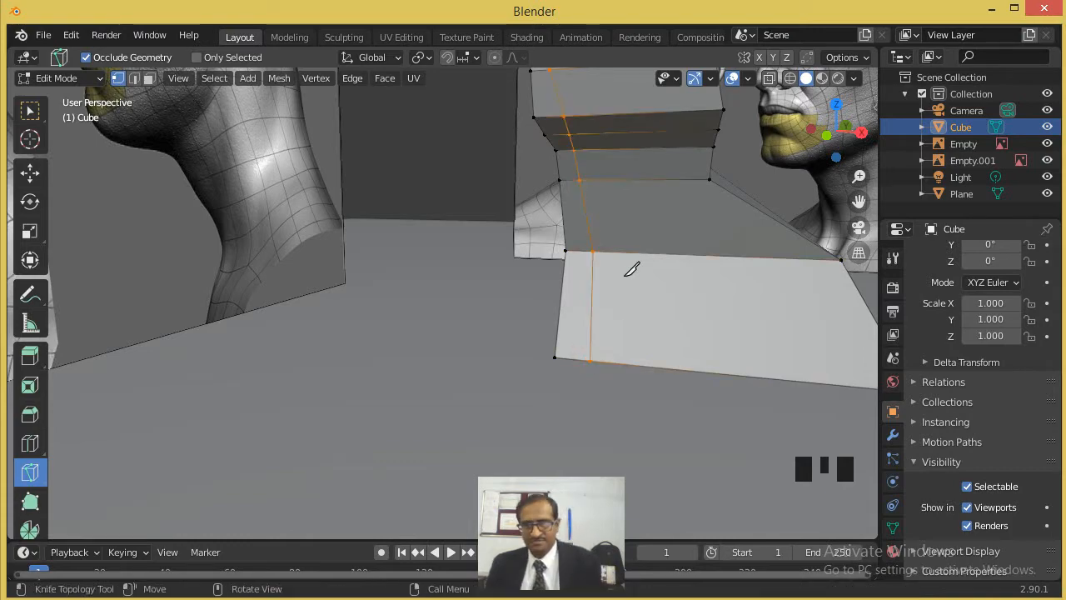
pyautogui.scroll(-4, 633, 250)
pyautogui.moveTo(638, 239); pyautogui.dragTo(595, 125, button='middle')
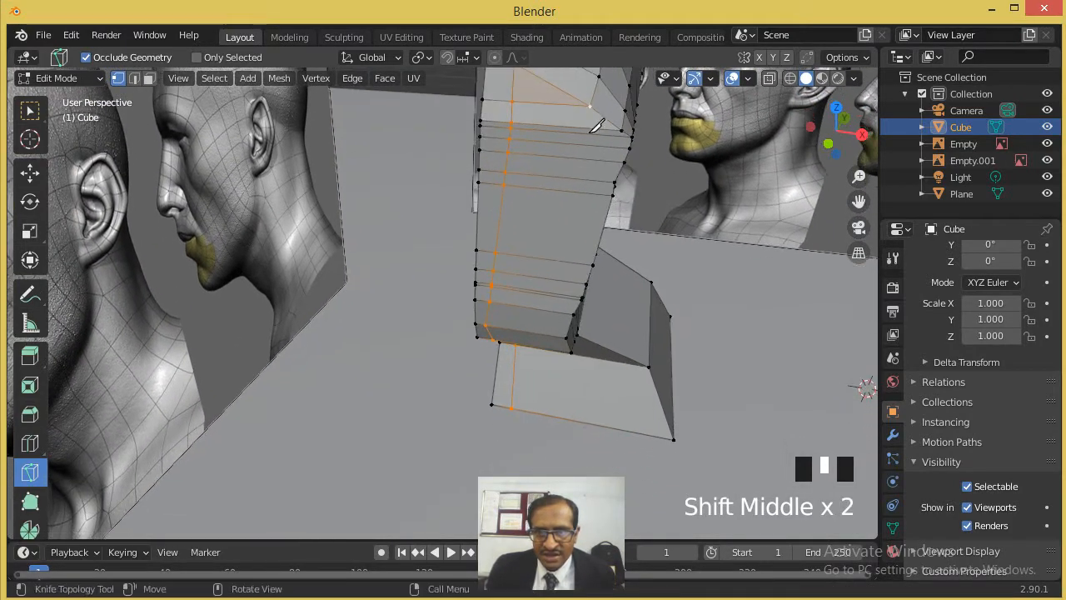
pyautogui.click(590, 107)
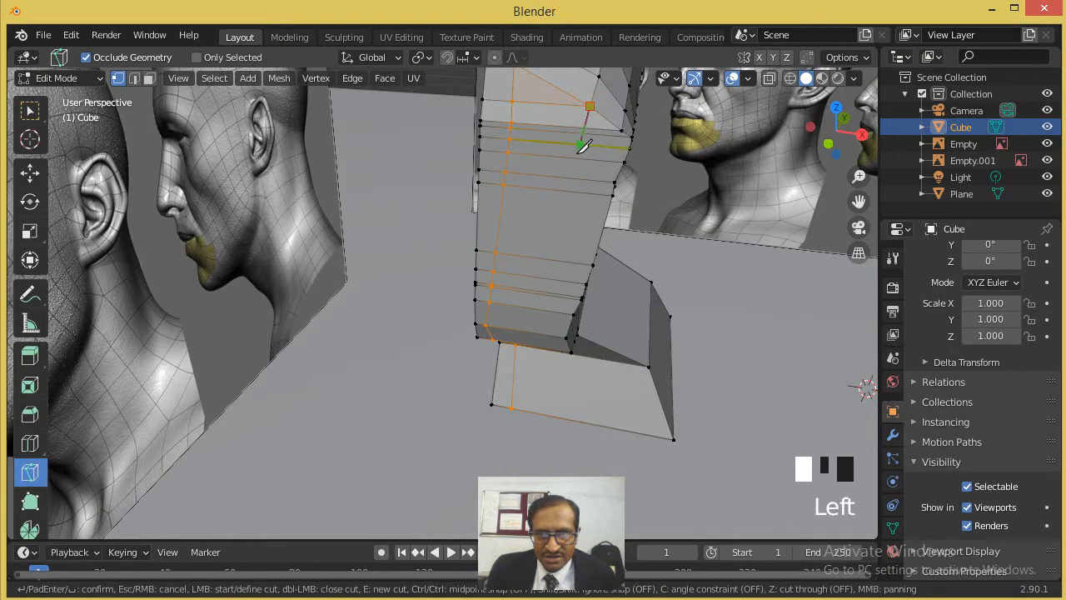
pyautogui.click(546, 308)
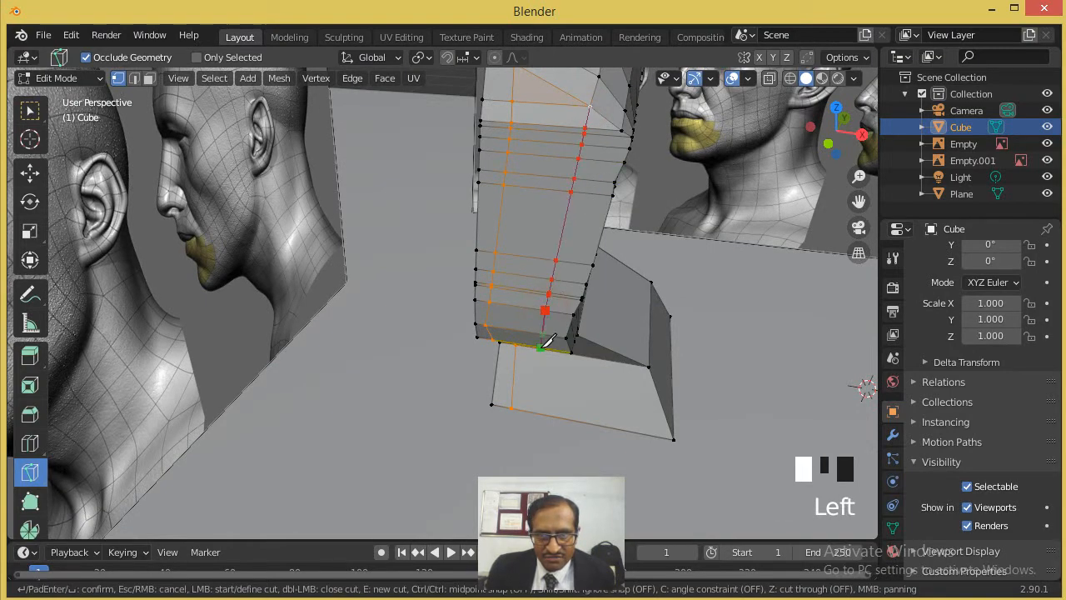
pyautogui.moveTo(587, 334); pyautogui.dragTo(563, 423, button='middle')
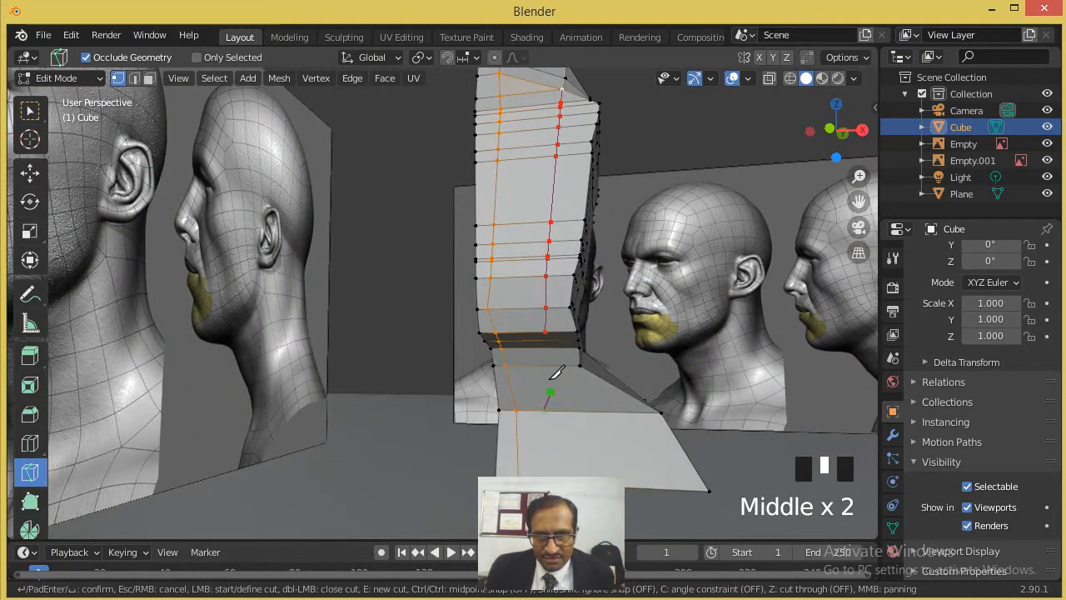
pyautogui.press('Escape')
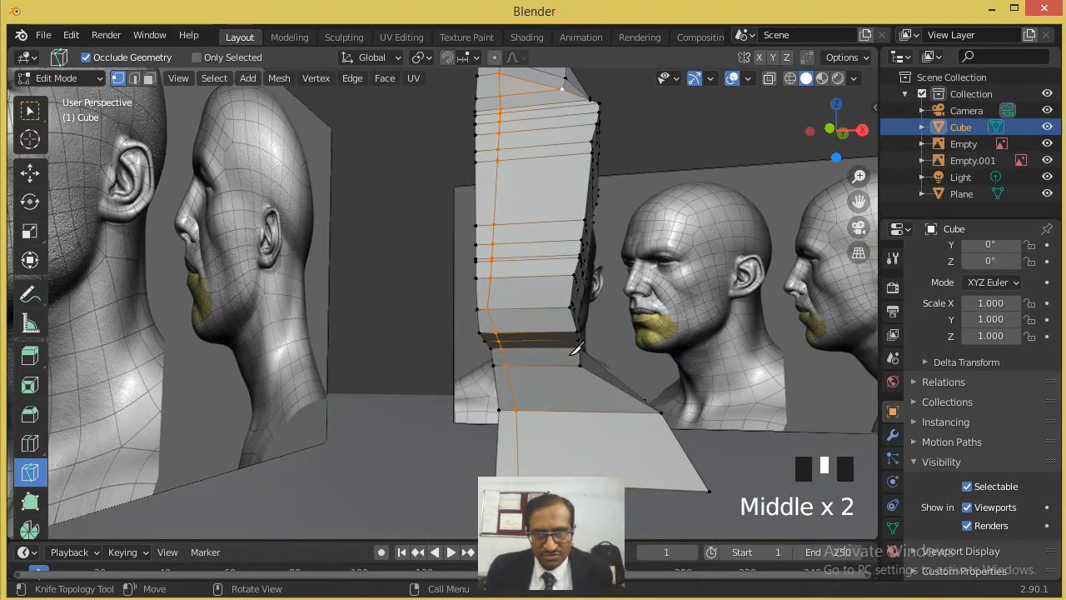
pyautogui.click(562, 90)
pyautogui.click(546, 307)
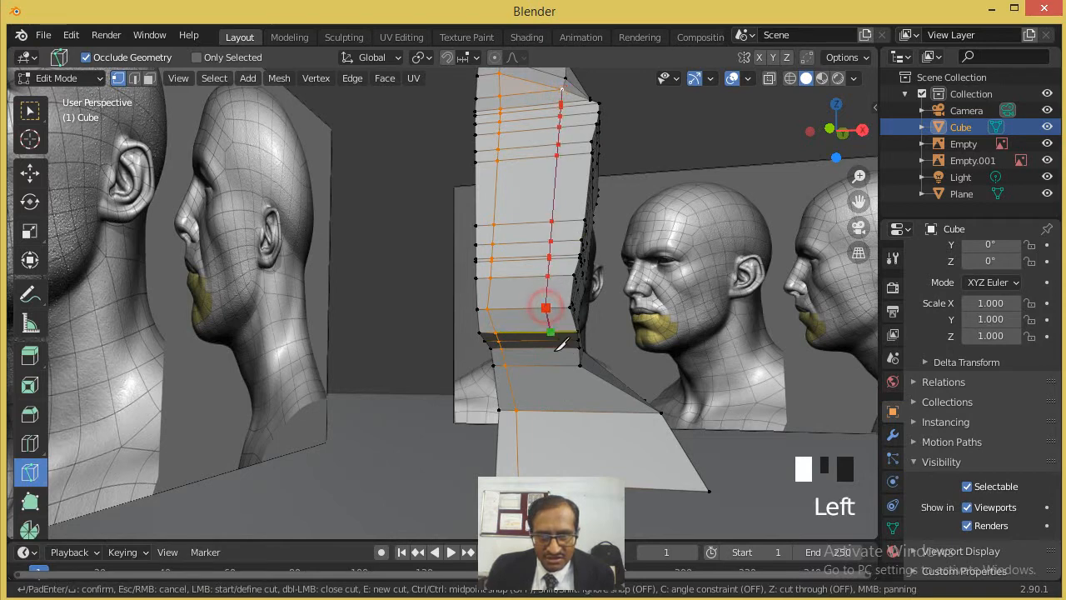
pyautogui.click(554, 364)
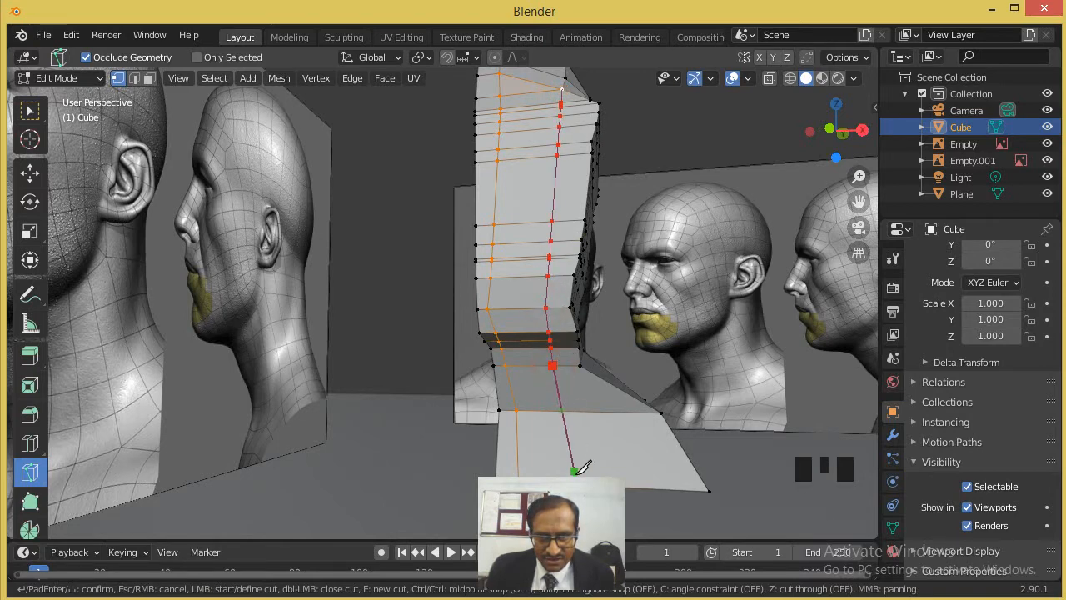
pyautogui.click(572, 471)
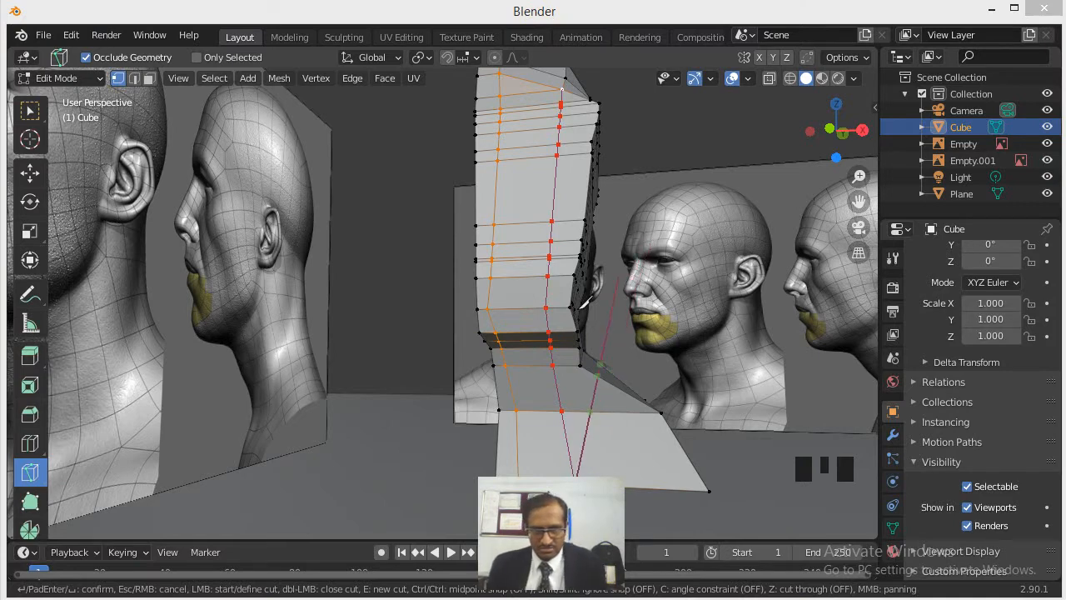
pyautogui.rightClick(617, 360)
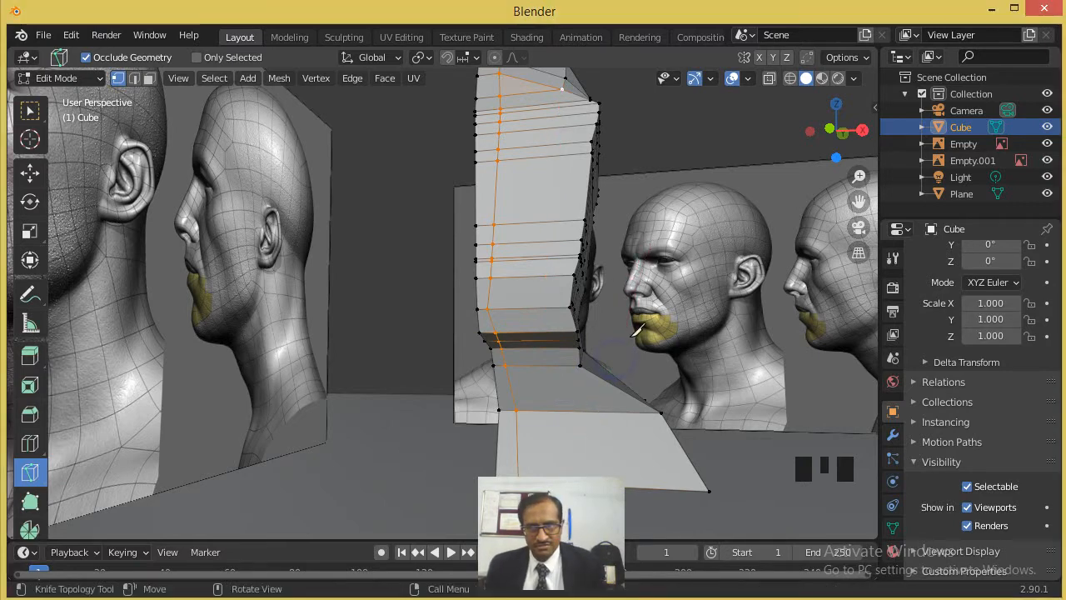
# - Knife-cut a second vertical line from the outer forehead vertex down the face, jaw and neck to the lower edge of the chest face
pyautogui.scroll(-2, 586, 171)
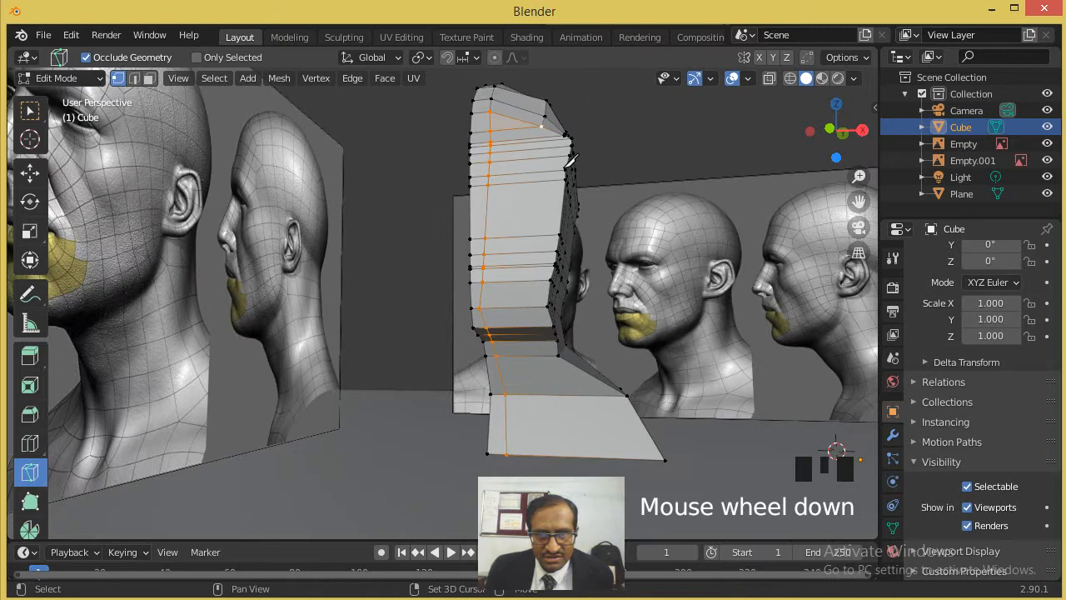
pyautogui.click(541, 127)
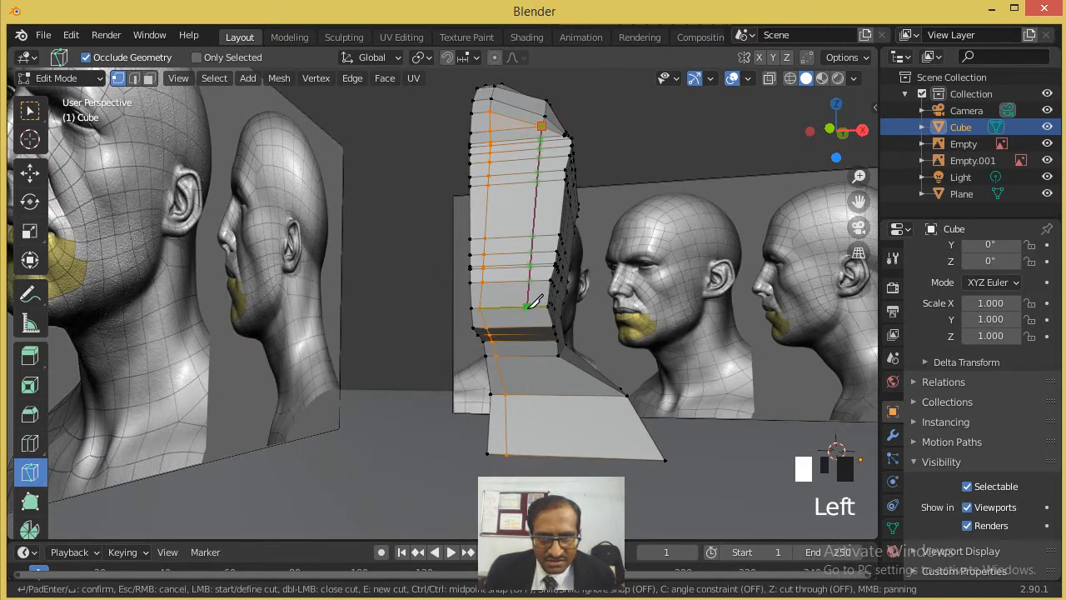
pyautogui.click(543, 396)
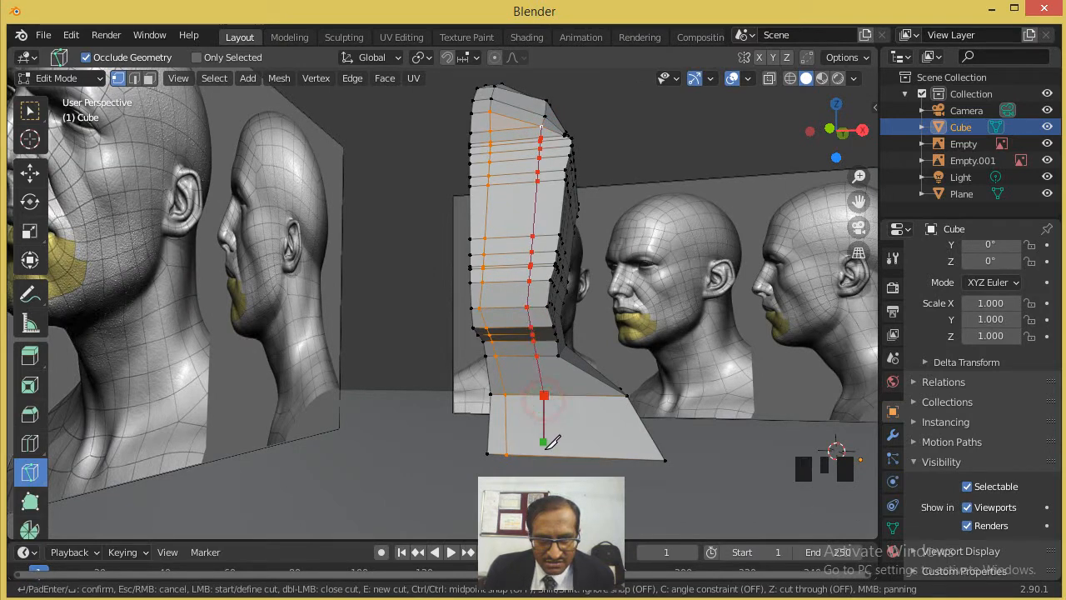
pyautogui.click(547, 455)
pyautogui.press('Return')
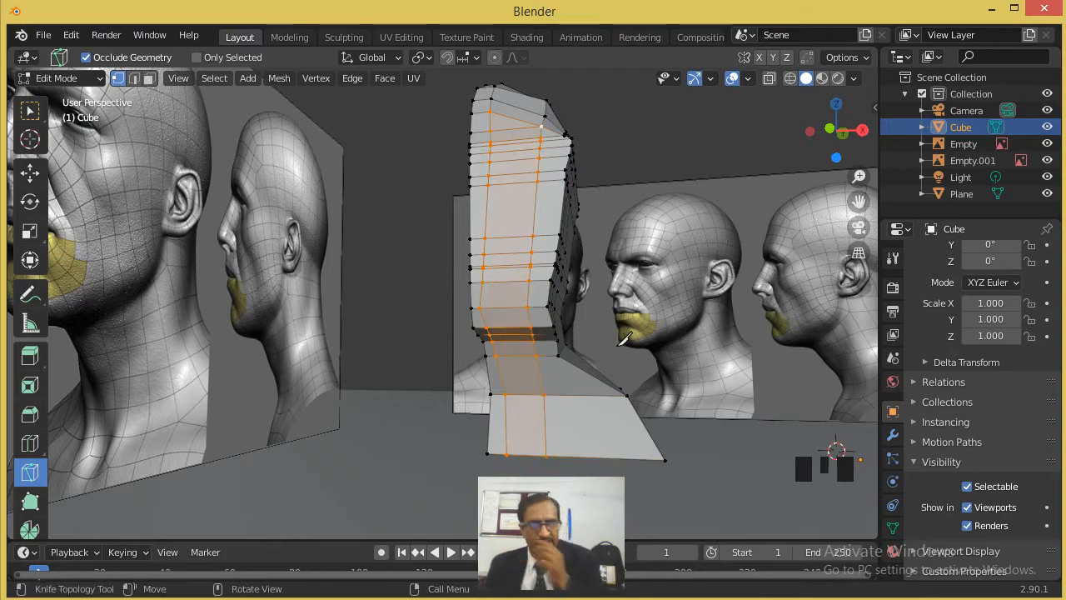
pyautogui.moveTo(639, 212); pyautogui.dragTo(559, 268, button='middle')
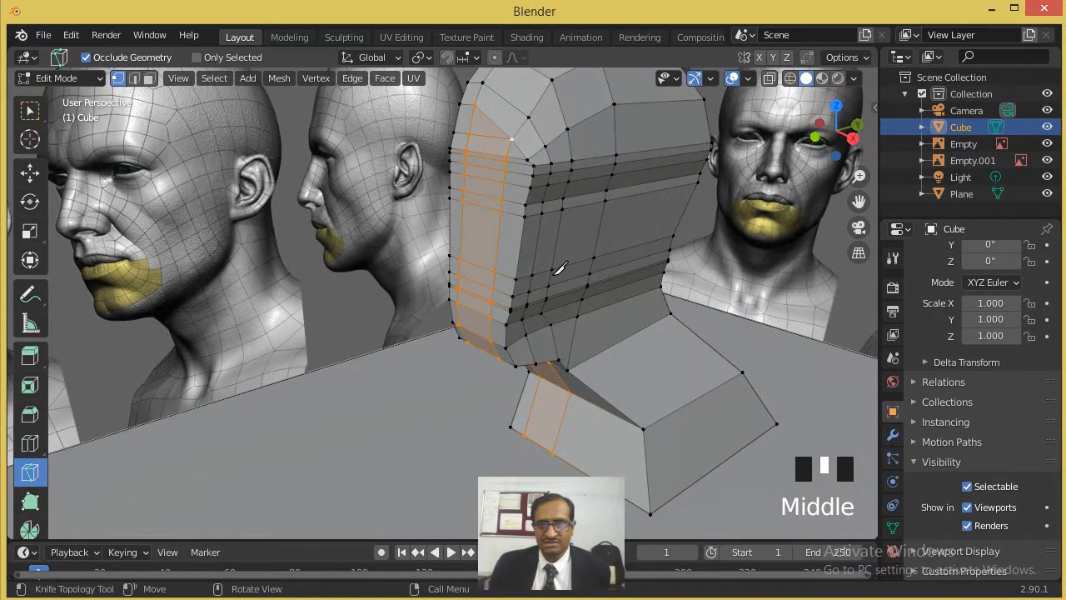
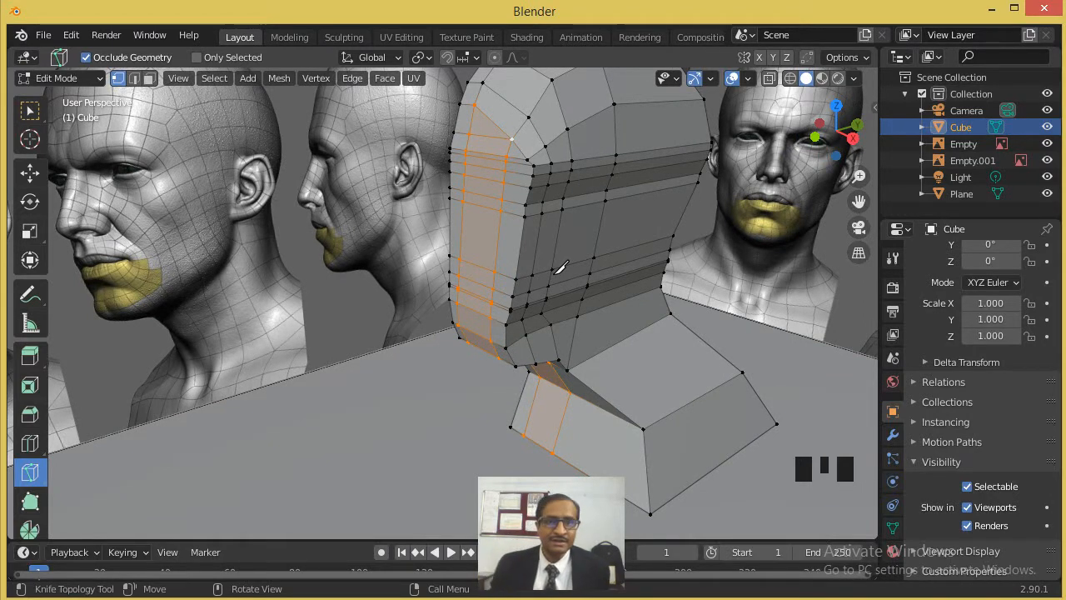
# - Move the outer vertices on the chin's lower front edge inward along X to narrow the chin
pyautogui.click(27, 173)
pyautogui.click(539, 215)
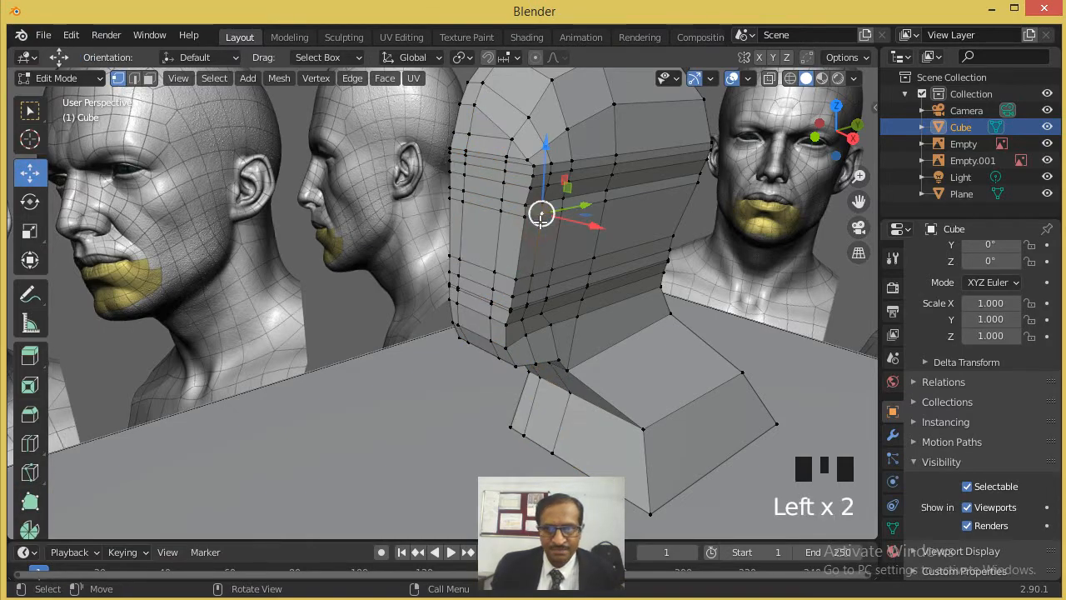
pyautogui.moveTo(580, 351); pyautogui.dragTo(646, 337, button='middle')
pyautogui.scroll(3, 643, 342)
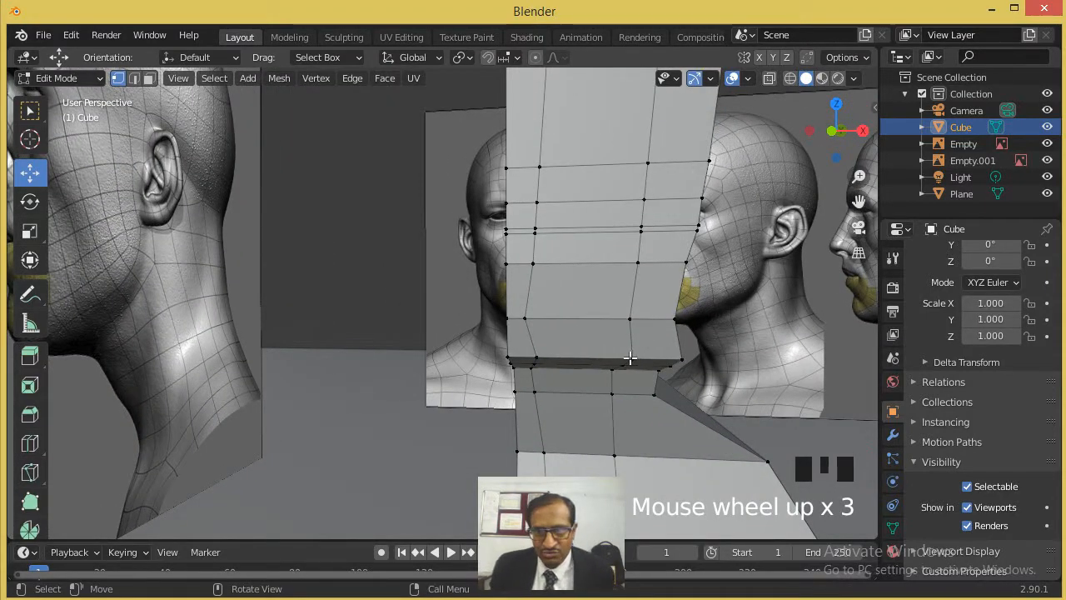
pyautogui.click(630, 358)
pyautogui.moveTo(668, 358); pyautogui.dragTo(609, 360)
pyautogui.moveTo(683, 359); pyautogui.dragTo(666, 367)
# - Move the two outer front vertices in the row above the chin edge inward along X to taper the jaw
pyautogui.click(630, 318)
pyautogui.moveTo(663, 317); pyautogui.dragTo(615, 325)
pyautogui.click(677, 320)
pyautogui.moveTo(706, 317); pyautogui.dragTo(645, 318)
pyautogui.moveTo(645, 318); pyautogui.dragTo(681, 299, button='middle')
pyautogui.moveTo(640, 318); pyautogui.dragTo(678, 247, button='middle')
pyautogui.scroll(-3, 714, 197)
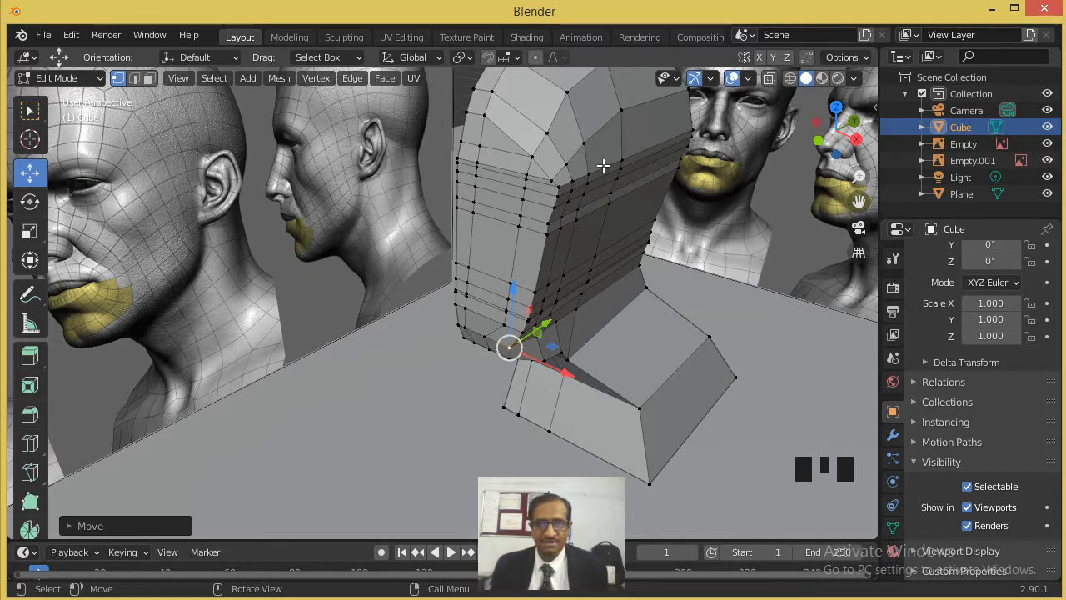
# - Select the two nose-base vertices nearest the midline and pull them forward along Y to the nose tip in the side reference
pyautogui.press('KP_1')
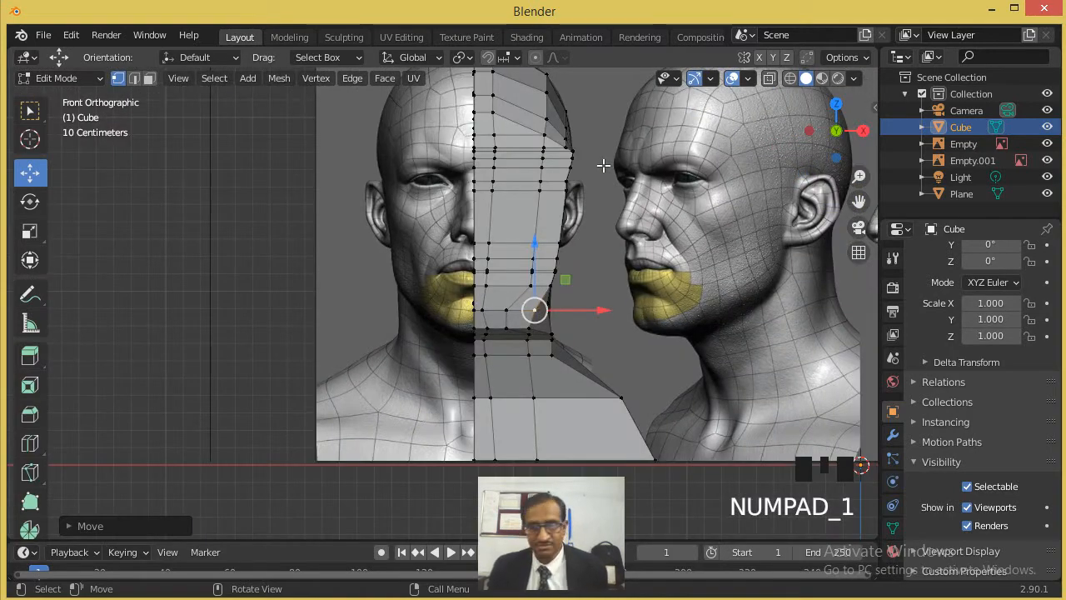
pyautogui.press('KP_3')
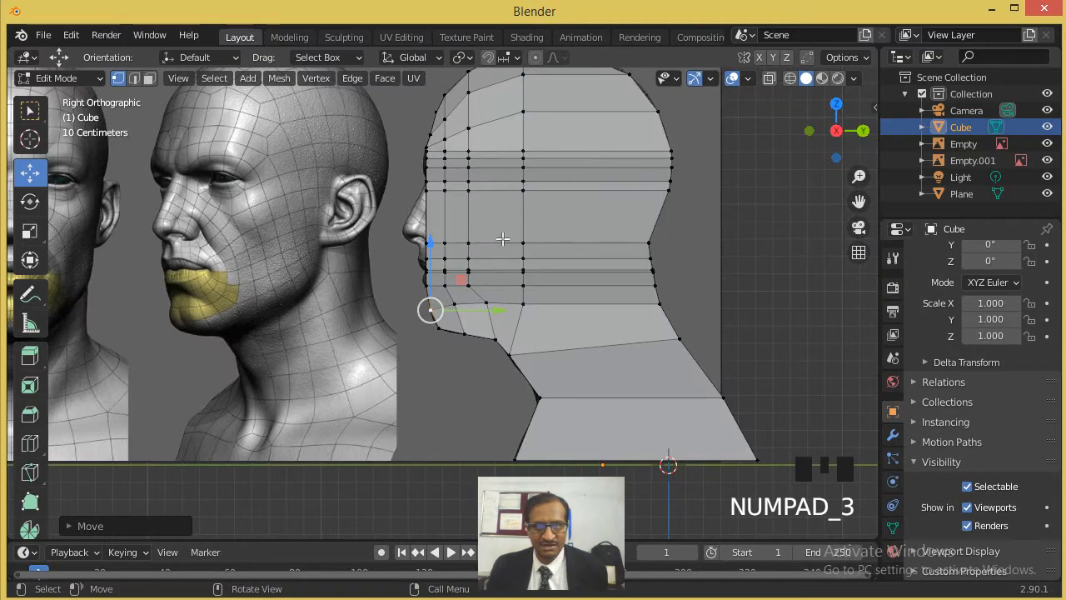
pyautogui.scroll(5, 505, 238)
pyautogui.scroll(-2, 414, 204)
pyautogui.moveTo(415, 204); pyautogui.dragTo(467, 214, button='middle')
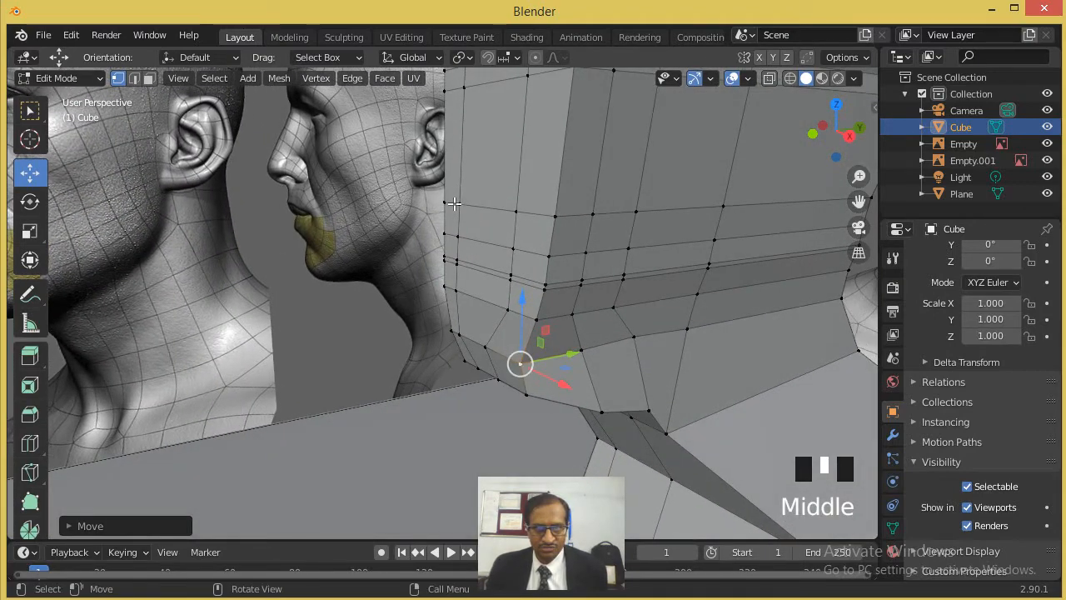
pyautogui.scroll(-1, 454, 203)
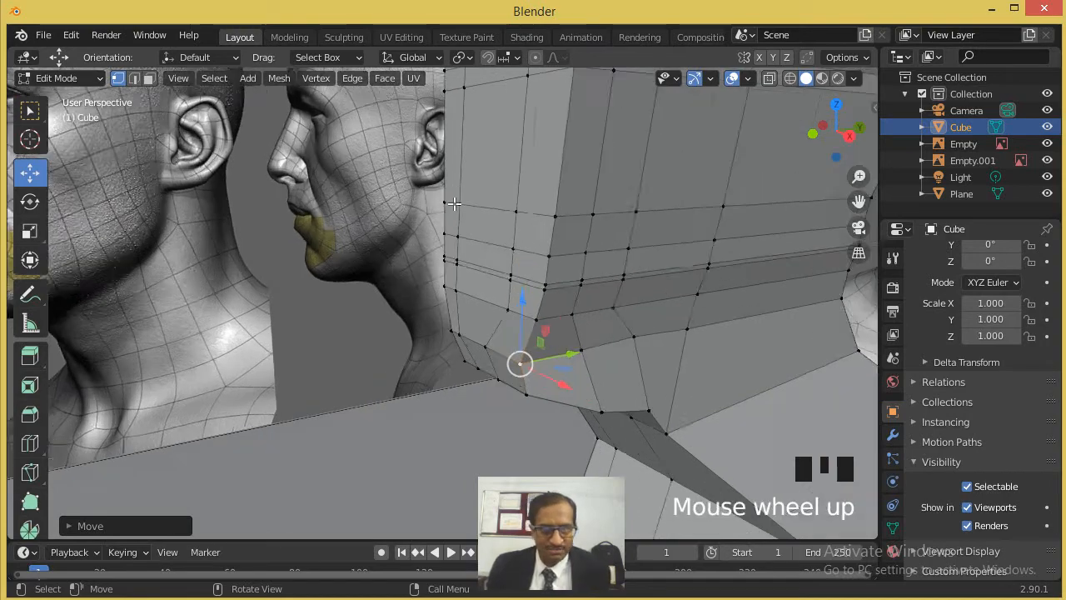
pyautogui.scroll(3, 453, 178)
pyautogui.click(442, 146)
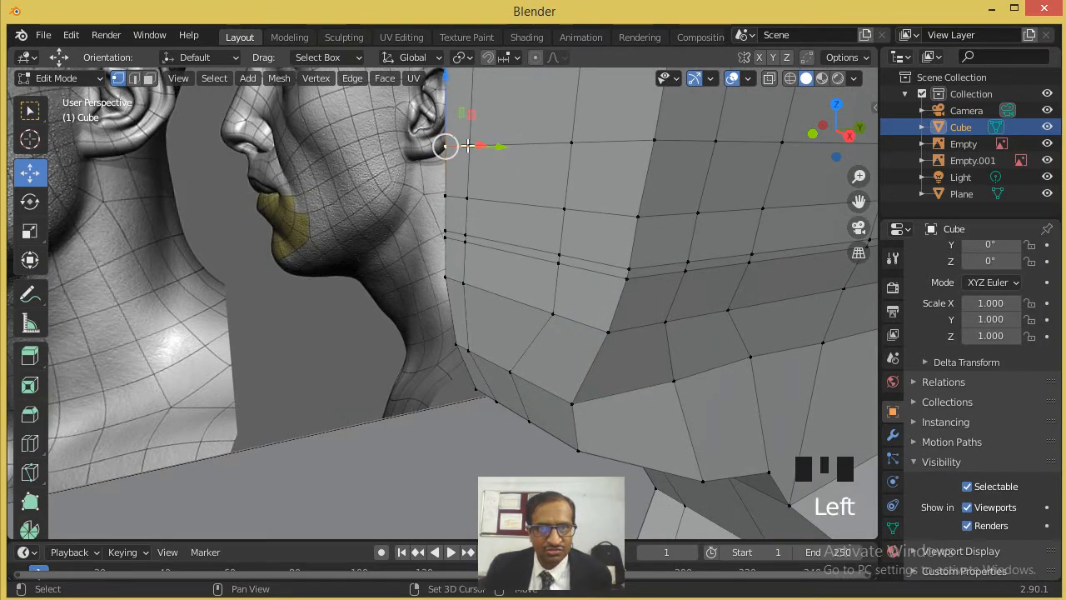
pyautogui.keyDown('shift'); pyautogui.click(469, 146); pyautogui.keyUp('shift')
pyautogui.moveTo(504, 166); pyautogui.dragTo(469, 166, button='middle')
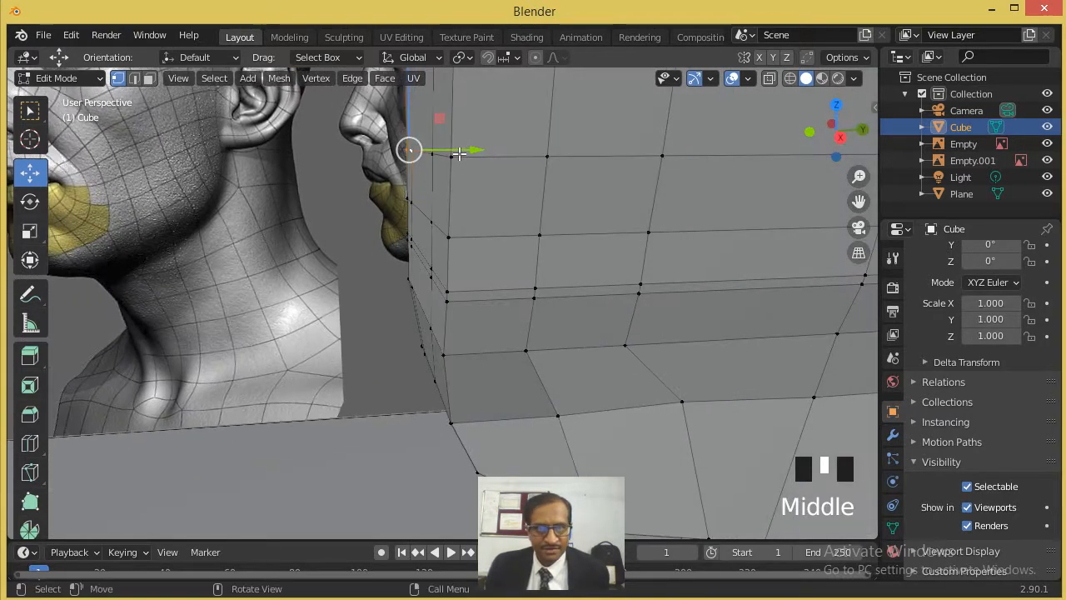
pyautogui.press('KP_3')
pyautogui.moveTo(444, 153); pyautogui.dragTo(376, 159)
pyautogui.scroll(-4, 400, 175)
pyautogui.scroll(3, 416, 184)
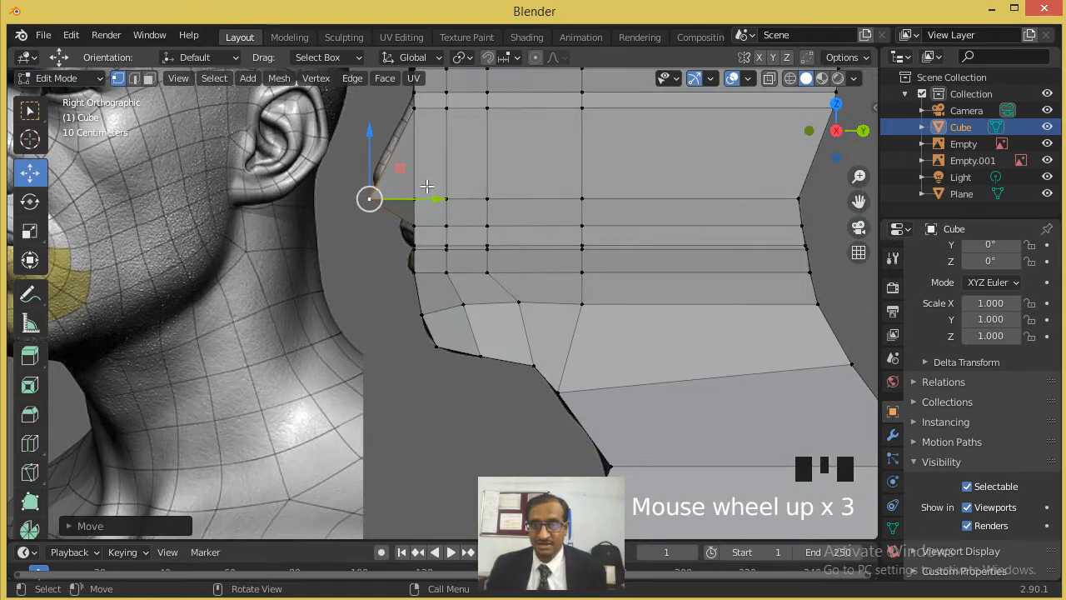
# - Examine the extended nose and the surrounding face mesh from several angles
pyautogui.moveTo(471, 185); pyautogui.dragTo(543, 154, button='middle')
pyautogui.scroll(-3, 529, 233)
pyautogui.scroll(2, 524, 231)
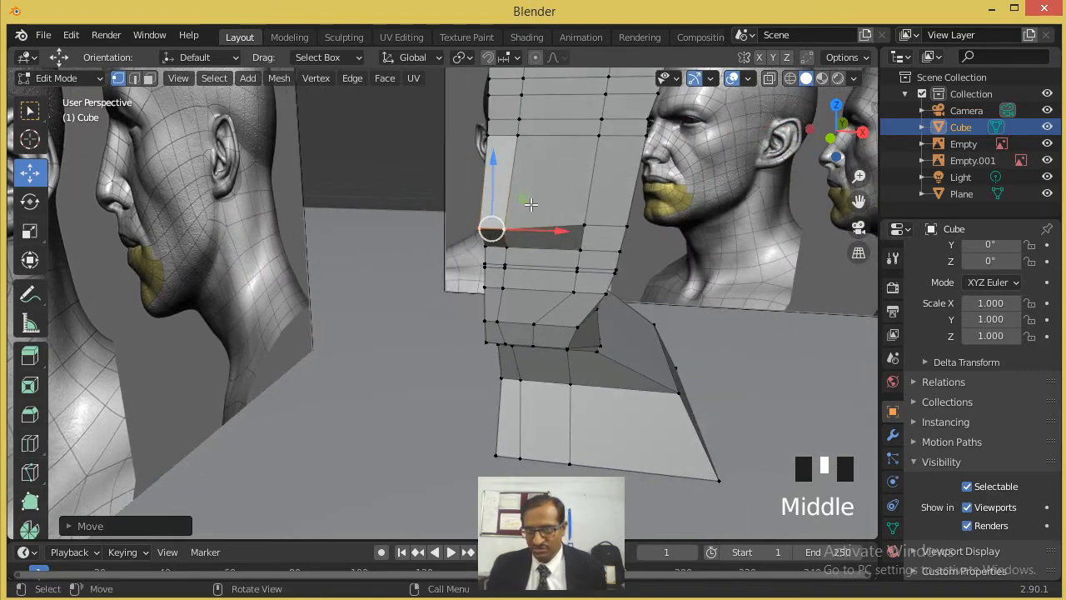
pyautogui.scroll(-3, 542, 218)
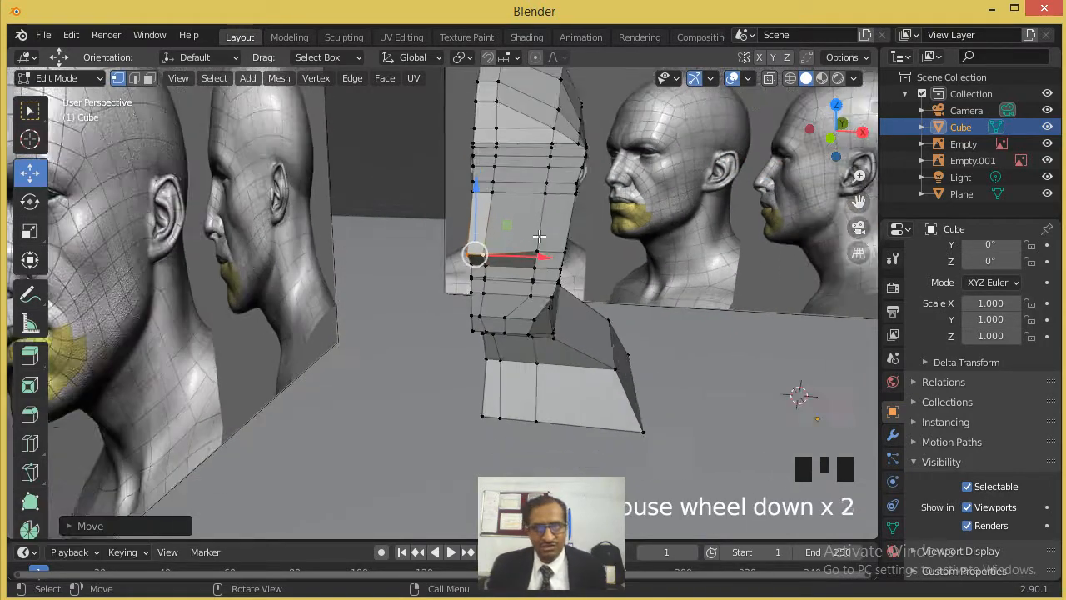
pyautogui.scroll(3, 543, 208)
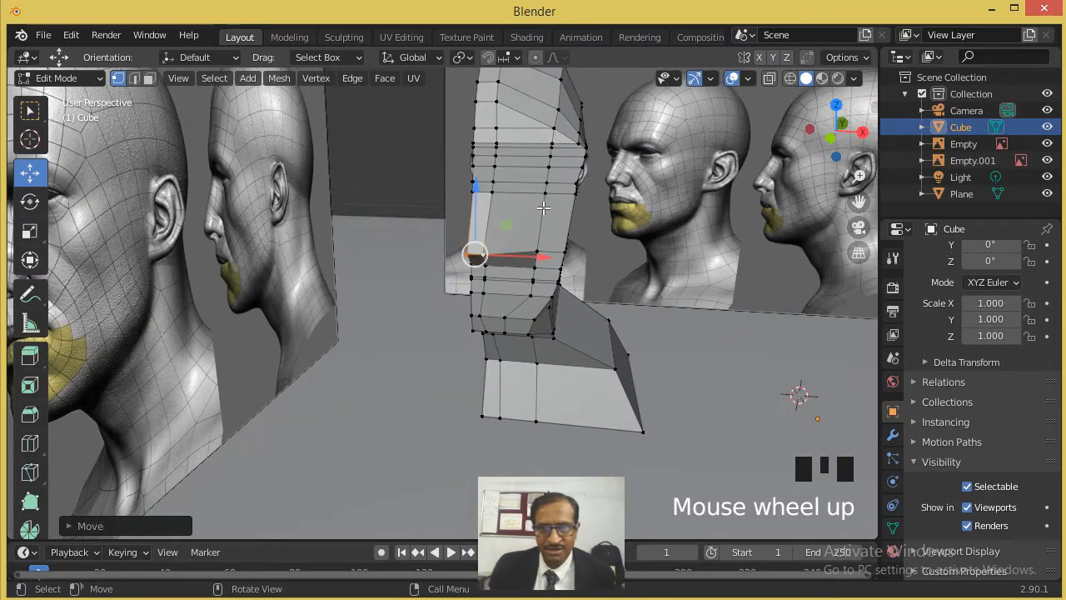
pyautogui.scroll(-2, 544, 202)
pyautogui.scroll(2, 543, 201)
pyautogui.moveTo(565, 208); pyautogui.dragTo(500, 330, button='middle')
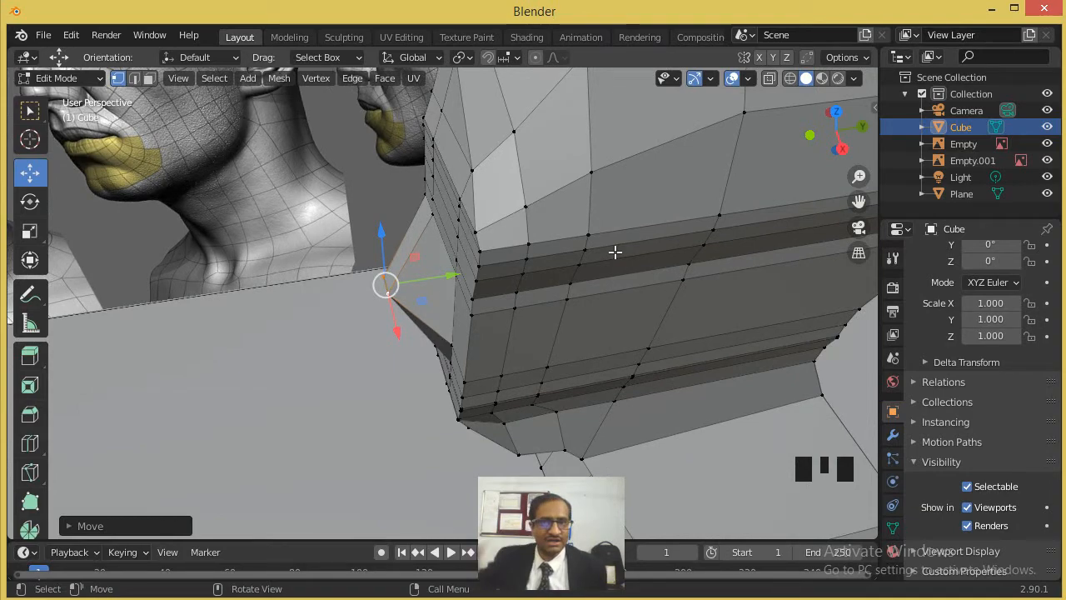
pyautogui.scroll(-3, 614, 251)
pyautogui.moveTo(605, 274); pyautogui.dragTo(672, 203, button='middle')
pyautogui.scroll(2, 671, 203)
# - Compare the mesh lines with the nose, mouth and chin of the front reference in wireframe shading
pyautogui.press('KP_1')
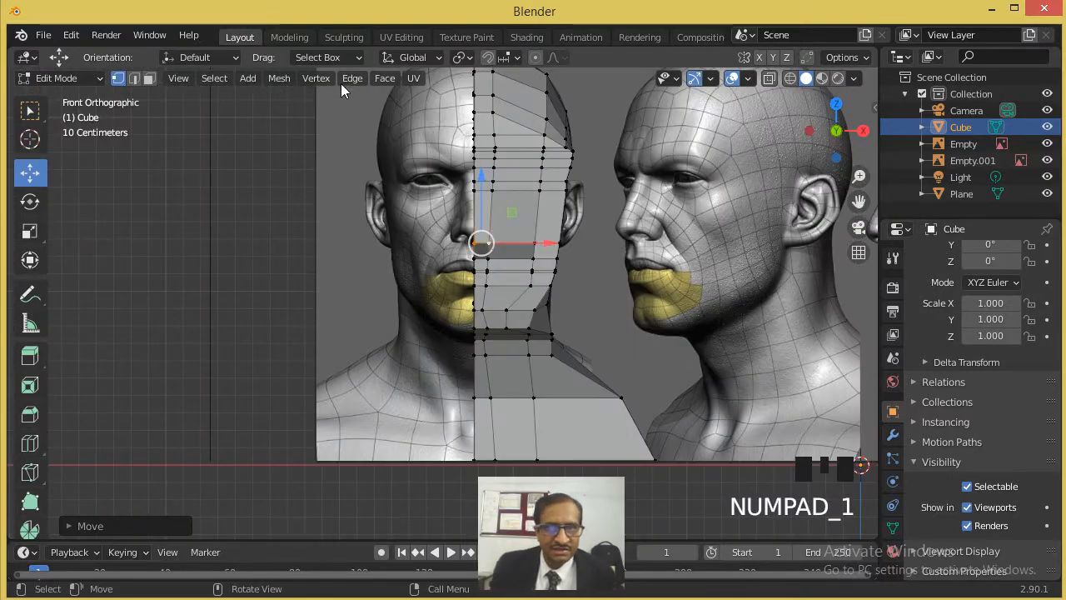
pyautogui.click(790, 77)
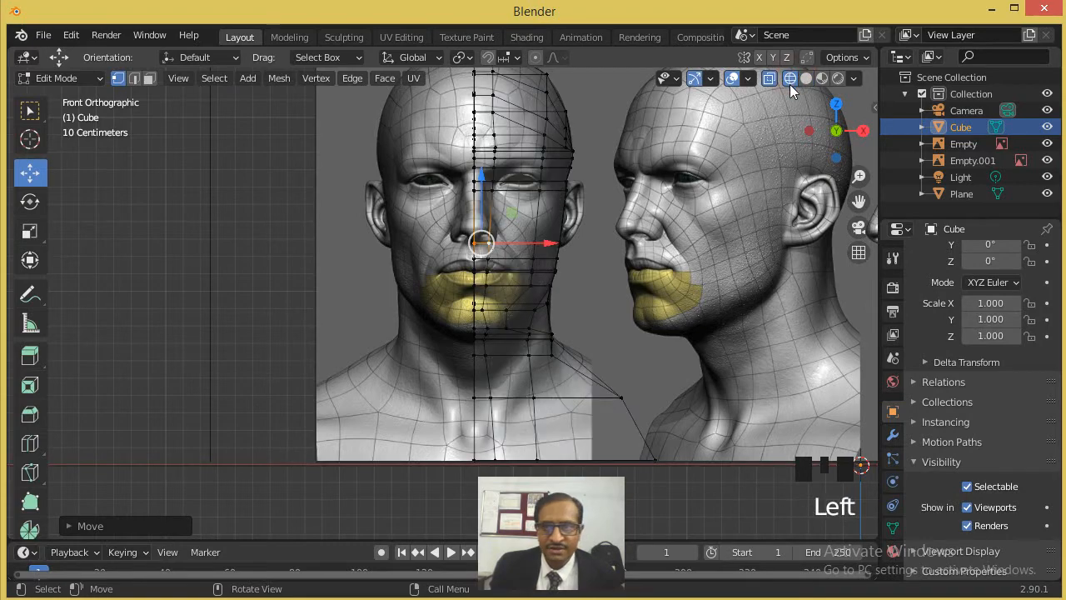
pyautogui.scroll(5, 500, 272)
pyautogui.keyDown('shift'); pyautogui.moveTo(564, 239); pyautogui.dragTo(475, 275, button='middle'); pyautogui.keyUp('shift')
pyautogui.scroll(2, 482, 259)
pyautogui.scroll(1, 437, 243)
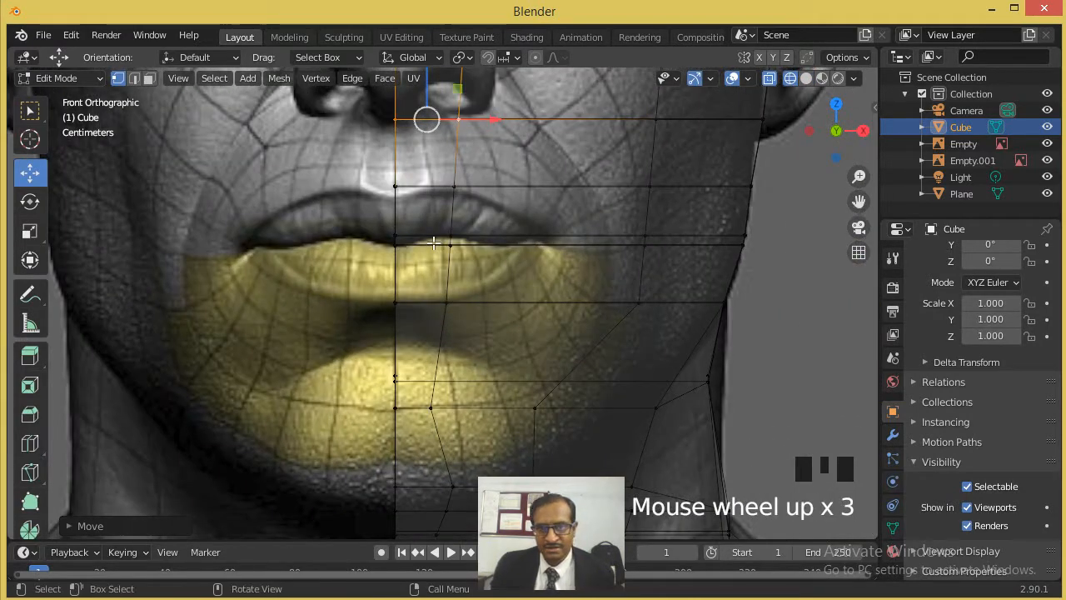
pyautogui.scroll(-6, 533, 240)
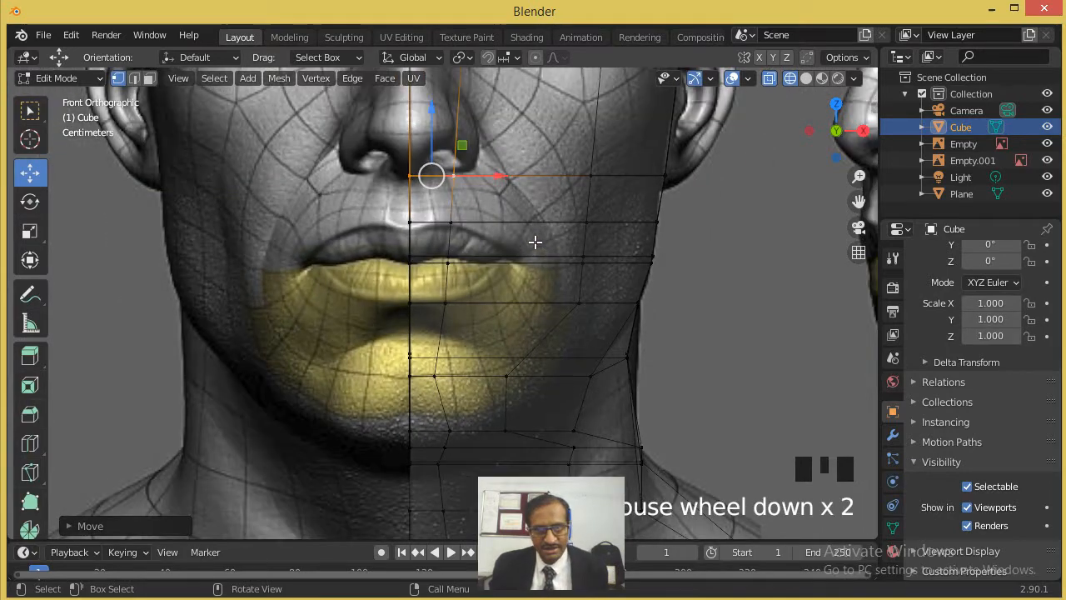
pyautogui.keyDown('shift'); pyautogui.moveTo(476, 150); pyautogui.dragTo(462, 253, button='middle'); pyautogui.keyUp('shift')
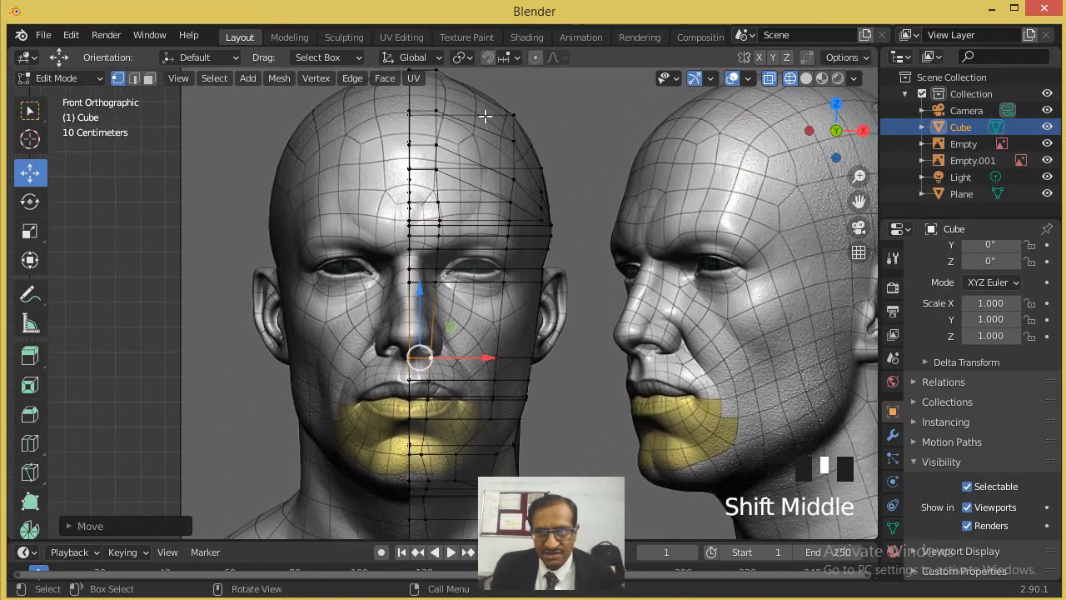
# - In solid shading, knife-cut a vertical line between the two existing front lines, from the crown edge down to the chest's lower edge
pyautogui.click(805, 78)
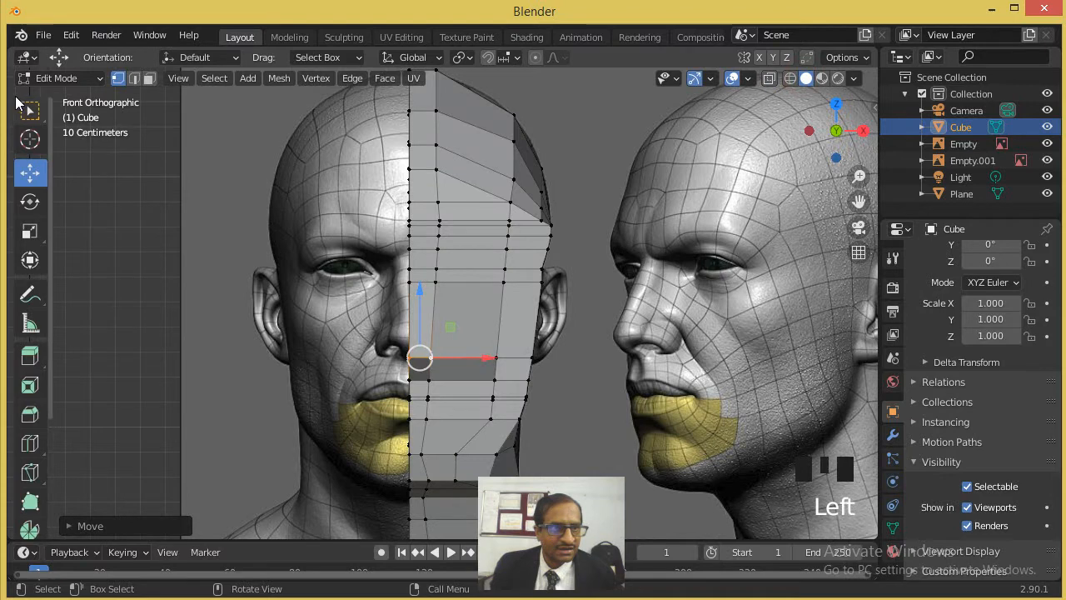
pyautogui.click(30, 472)
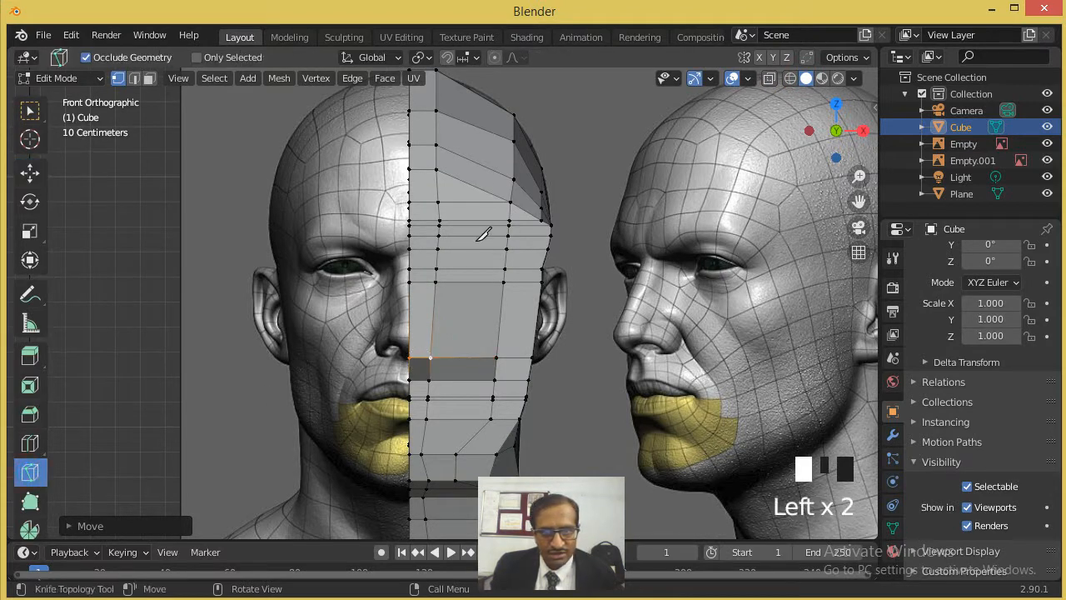
pyautogui.click(463, 86)
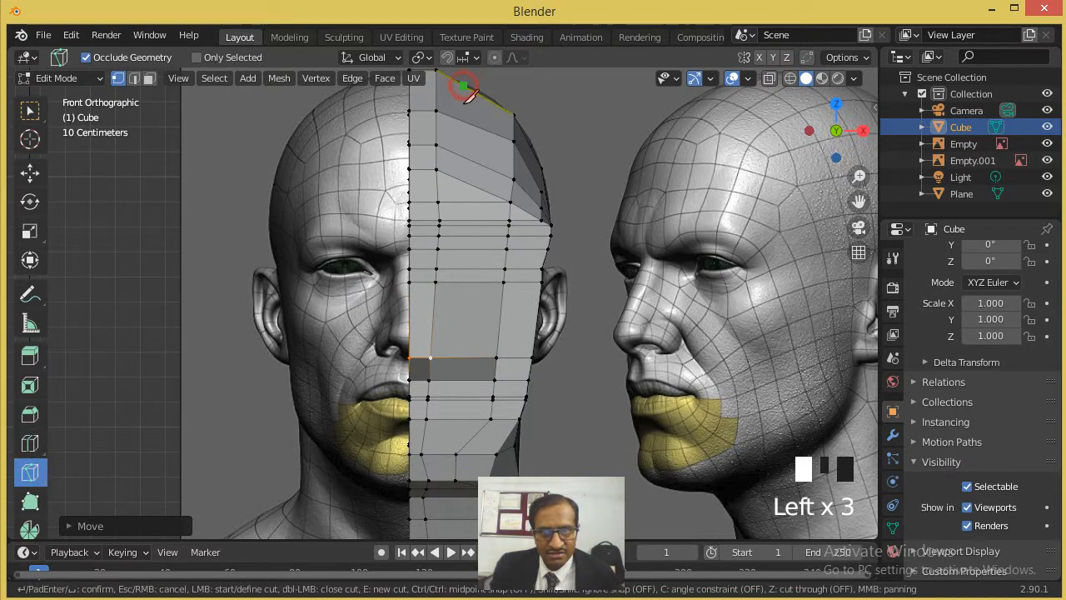
pyautogui.click(456, 282)
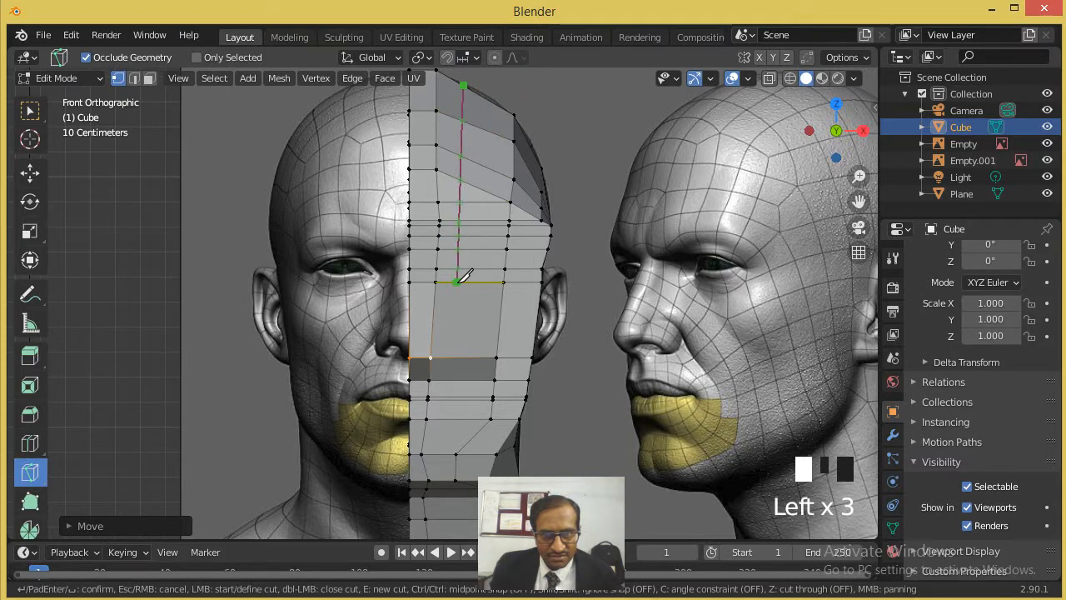
pyautogui.click(448, 399)
pyautogui.click(443, 482)
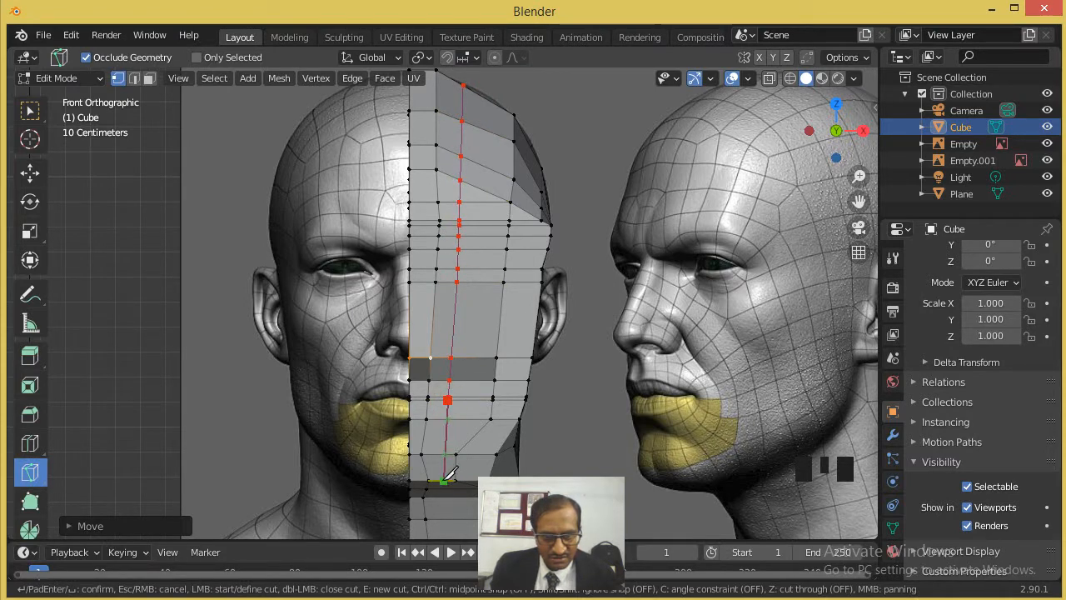
pyautogui.scroll(-2, 450, 511)
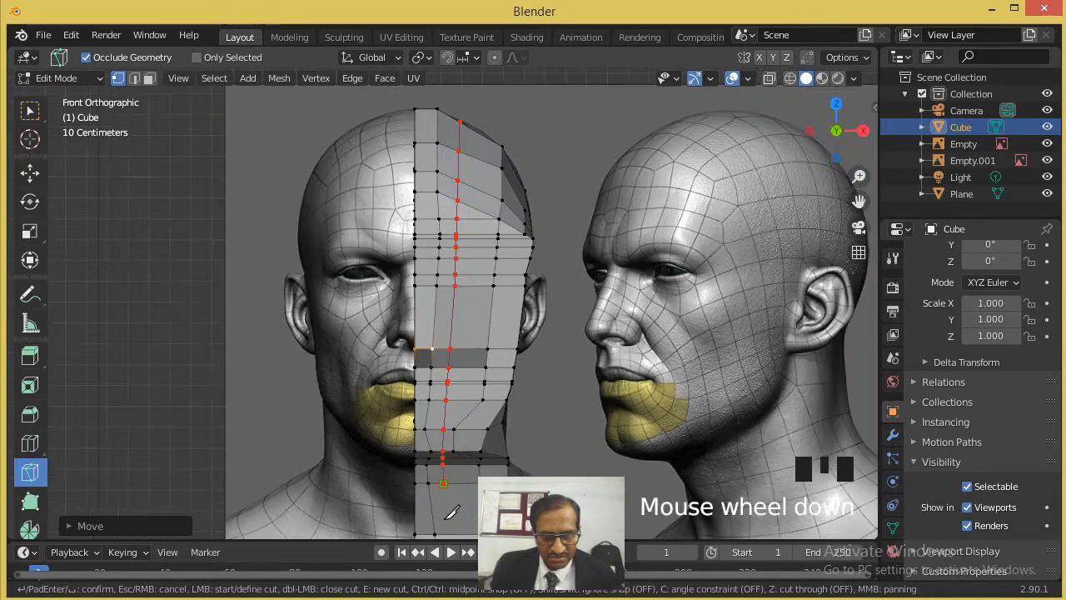
pyautogui.scroll(-1, 449, 511)
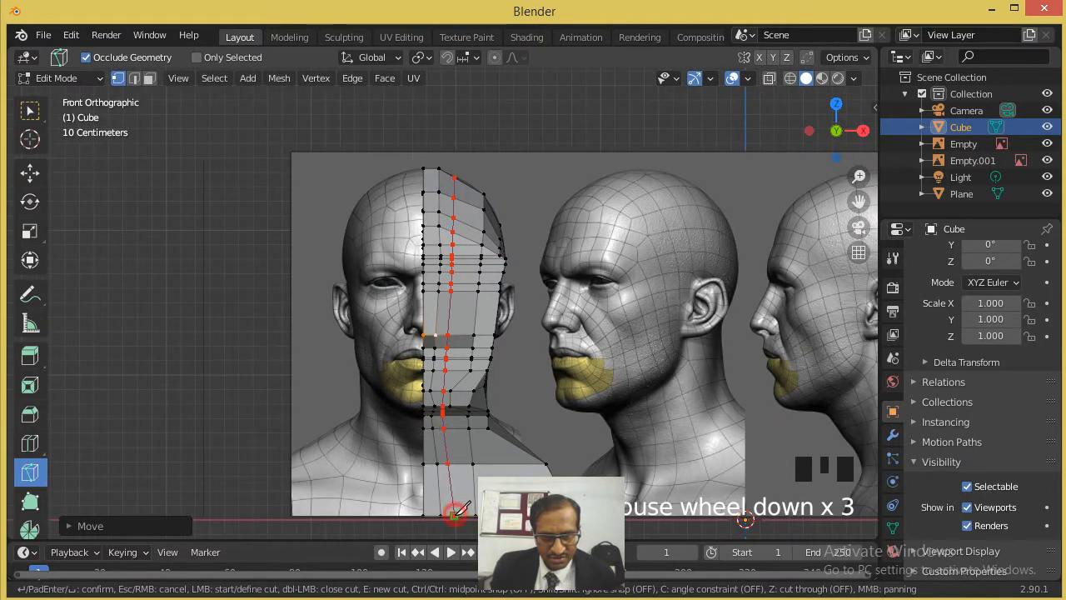
pyautogui.press('Return')
pyautogui.scroll(4, 495, 360)
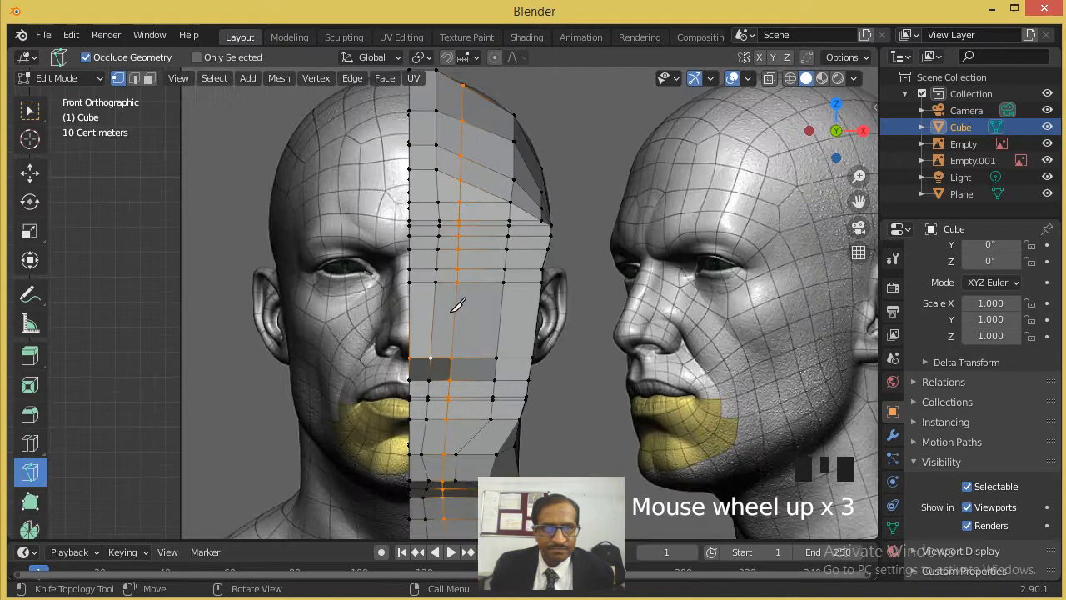
# - In wireframe front view, move the new line's vertices at the lip parting outward along X to the mouth corner
pyautogui.click(30, 173)
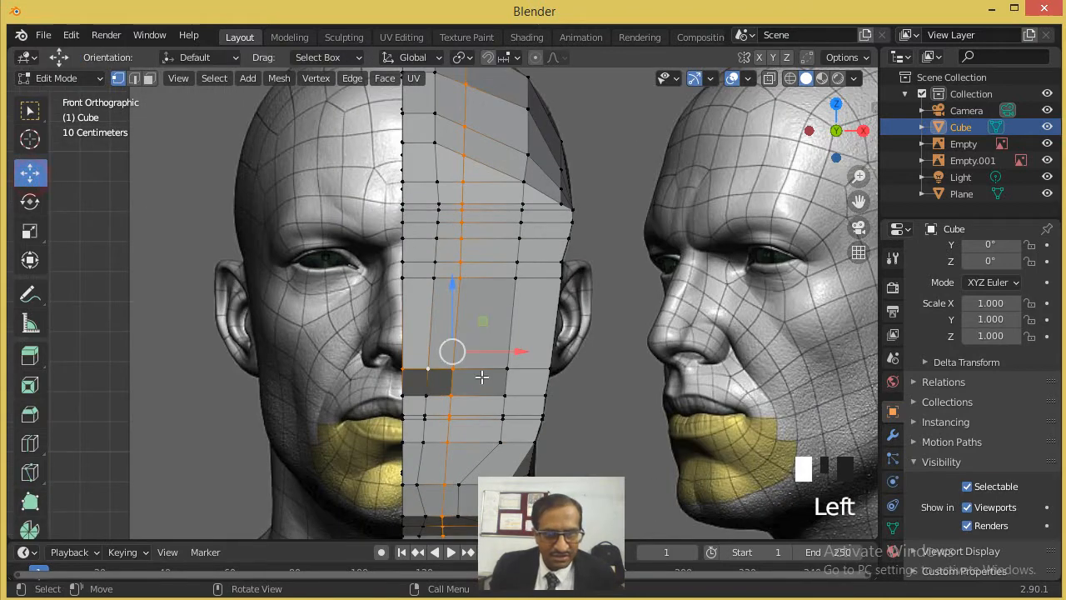
pyautogui.scroll(2, 524, 289)
pyautogui.press('KP_1')
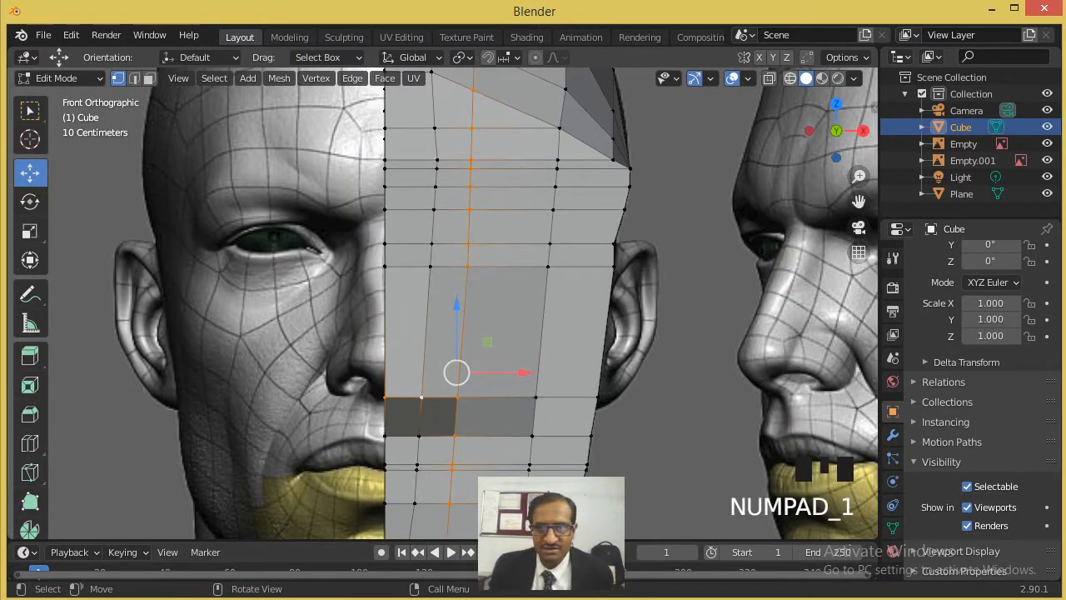
pyautogui.click(791, 81)
pyautogui.scroll(-2, 519, 404)
pyautogui.keyDown('shift'); pyautogui.moveTo(518, 404); pyautogui.dragTo(484, 276, button='middle'); pyautogui.keyUp('shift')
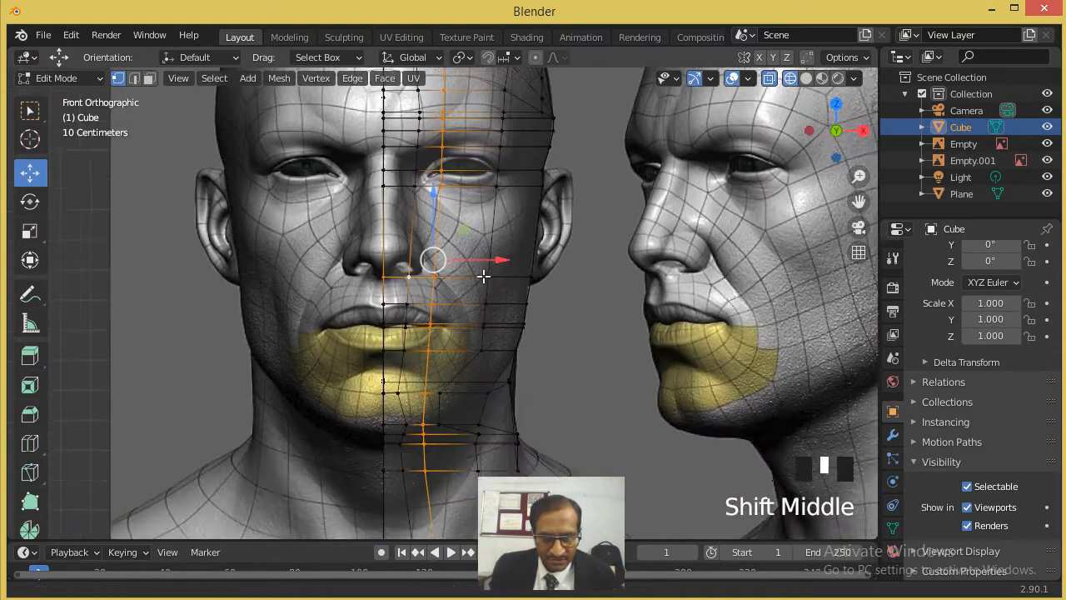
pyautogui.scroll(5, 445, 300)
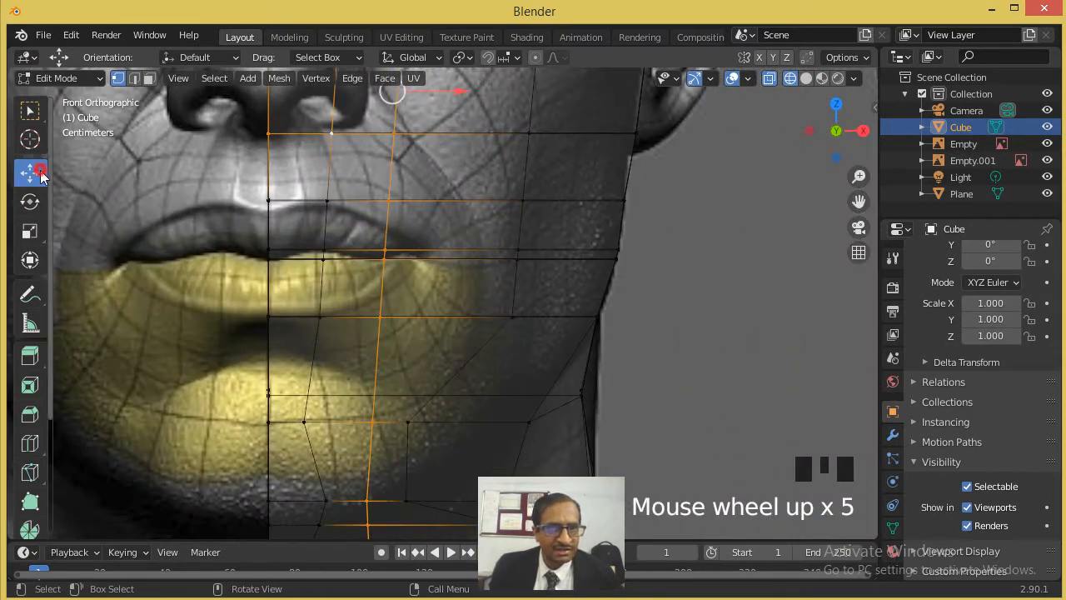
pyautogui.click(30, 174)
pyautogui.click(385, 249)
pyautogui.click(408, 269)
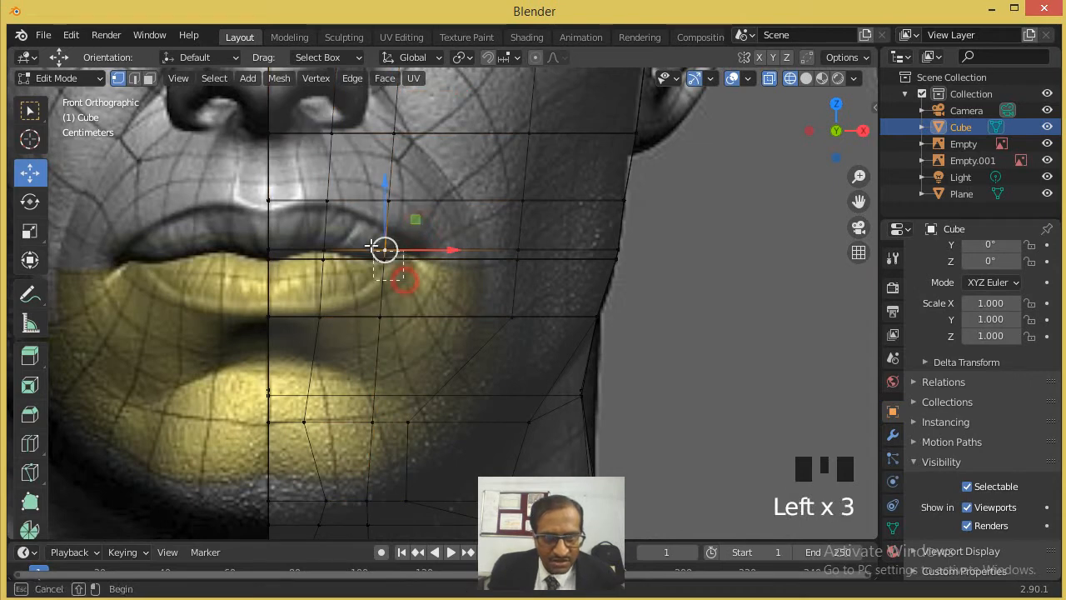
pyautogui.moveTo(425, 250); pyautogui.dragTo(474, 255)
# - Move the new line's vertices above and below the lip parting onto the upper and lower lip outlines
pyautogui.click(389, 200)
pyautogui.moveTo(389, 200); pyautogui.dragTo(386, 218)
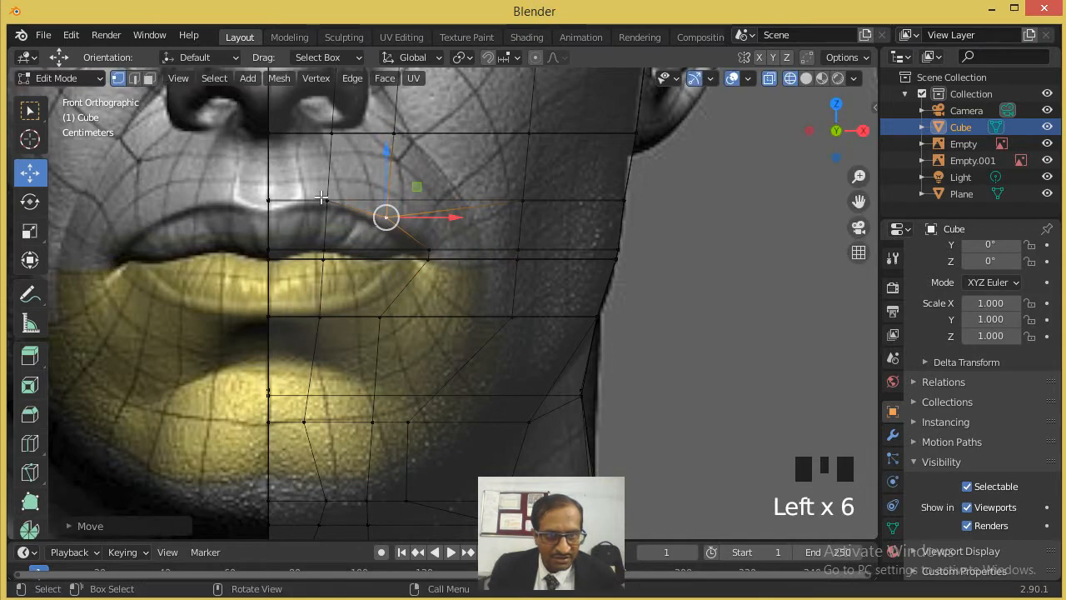
pyautogui.click(380, 315)
pyautogui.moveTo(378, 317); pyautogui.dragTo(377, 306)
pyautogui.scroll(1, 386, 261)
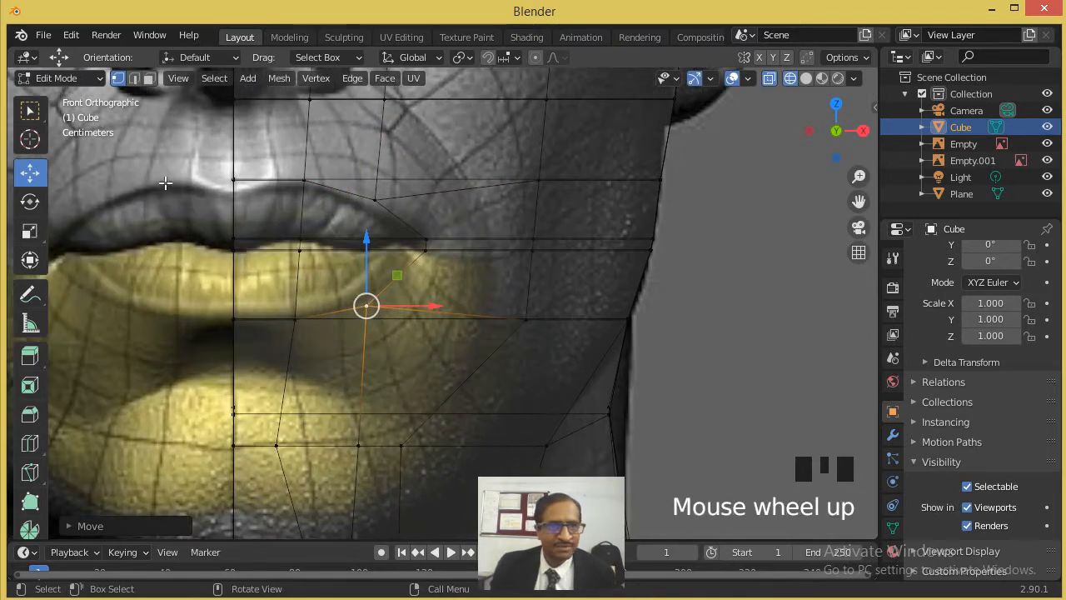
# - Delete the two faces of the narrow strip at the lip parting, between the head's centre line and the mouth corner
pyautogui.click(148, 78)
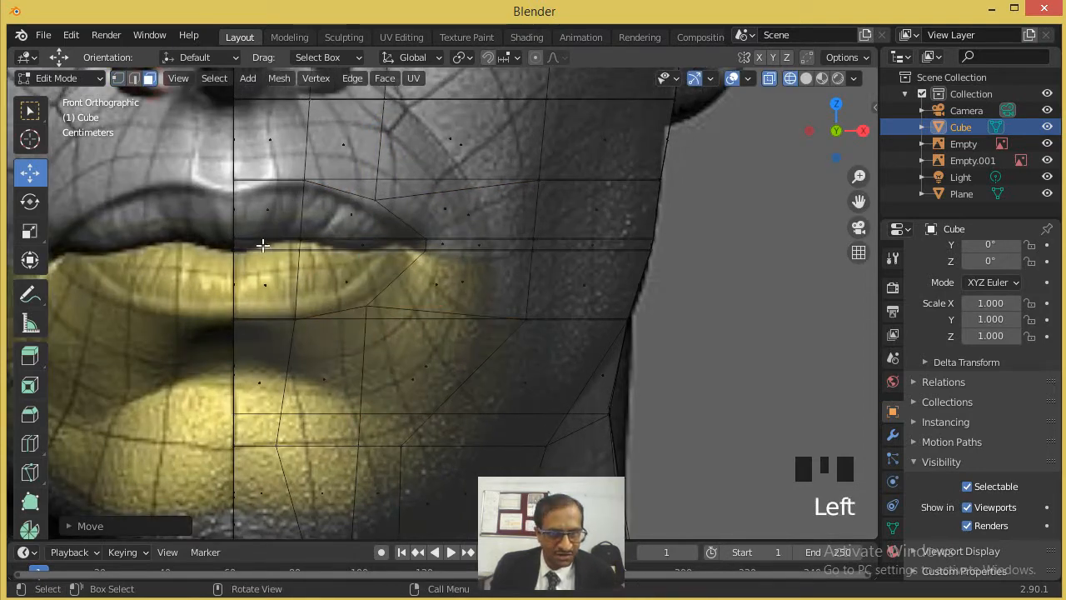
pyautogui.click(262, 245)
pyautogui.press('Delete')
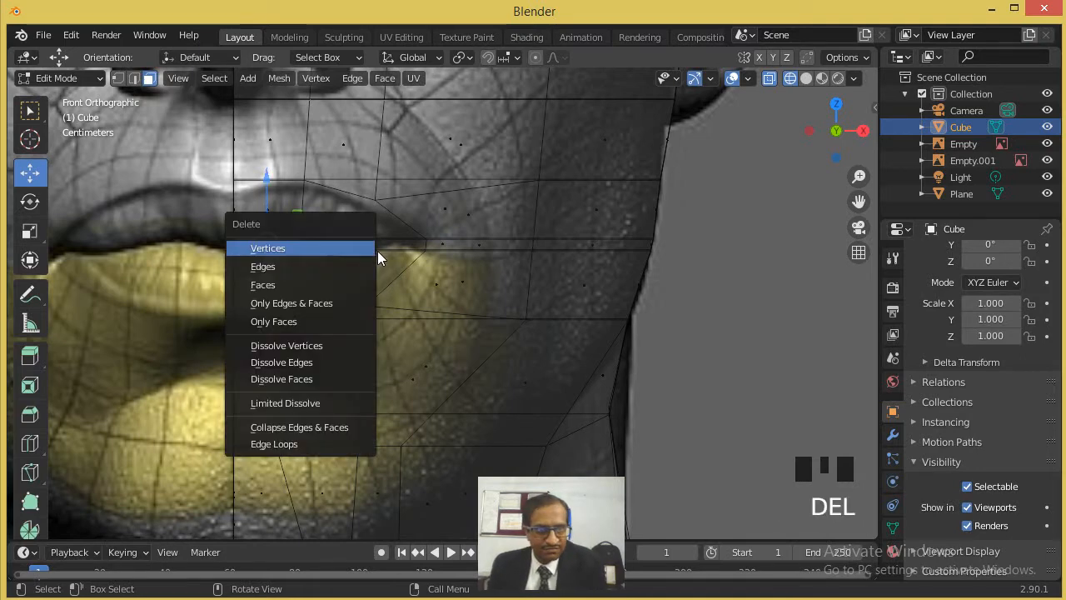
pyautogui.click(269, 284)
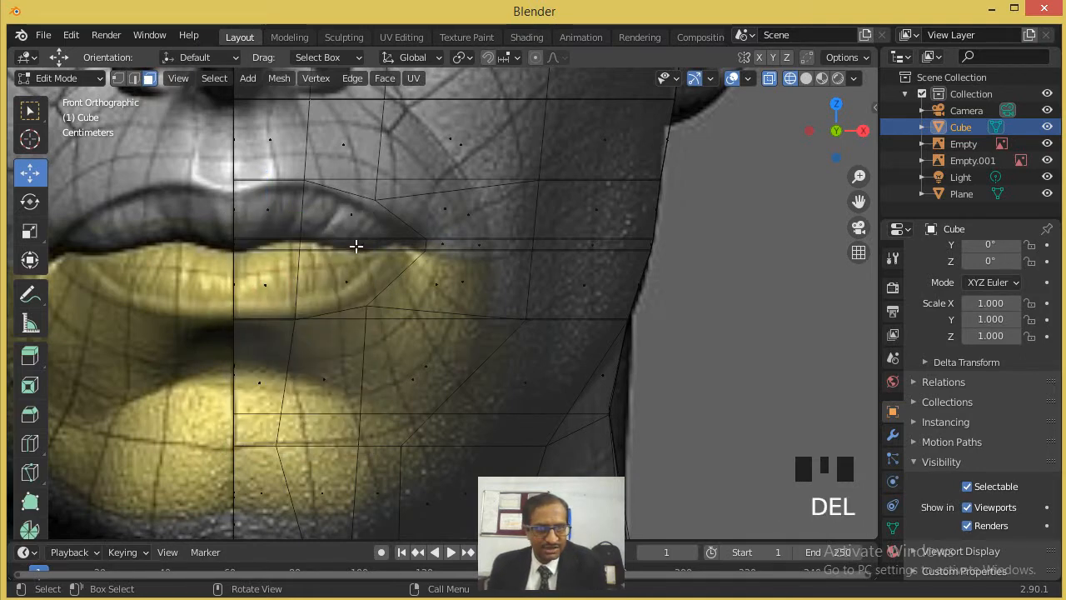
pyautogui.click(358, 245)
pyautogui.press('Delete')
pyautogui.click(366, 247)
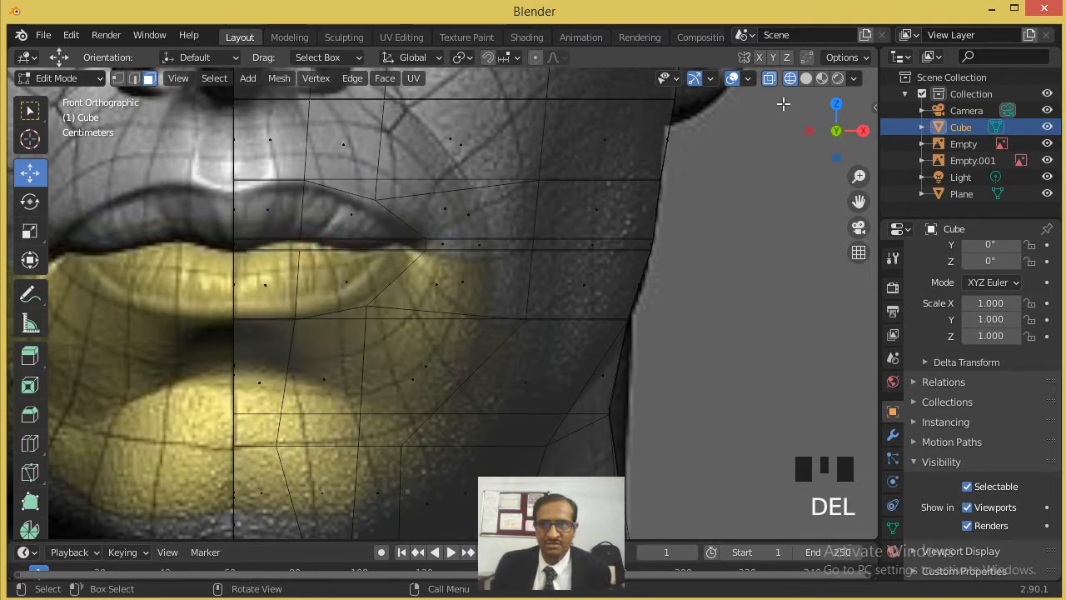
# - Inspect the mouth slit and surrounding face in solid shading from an angle and from the front
pyautogui.click(807, 79)
pyautogui.scroll(-4, 436, 275)
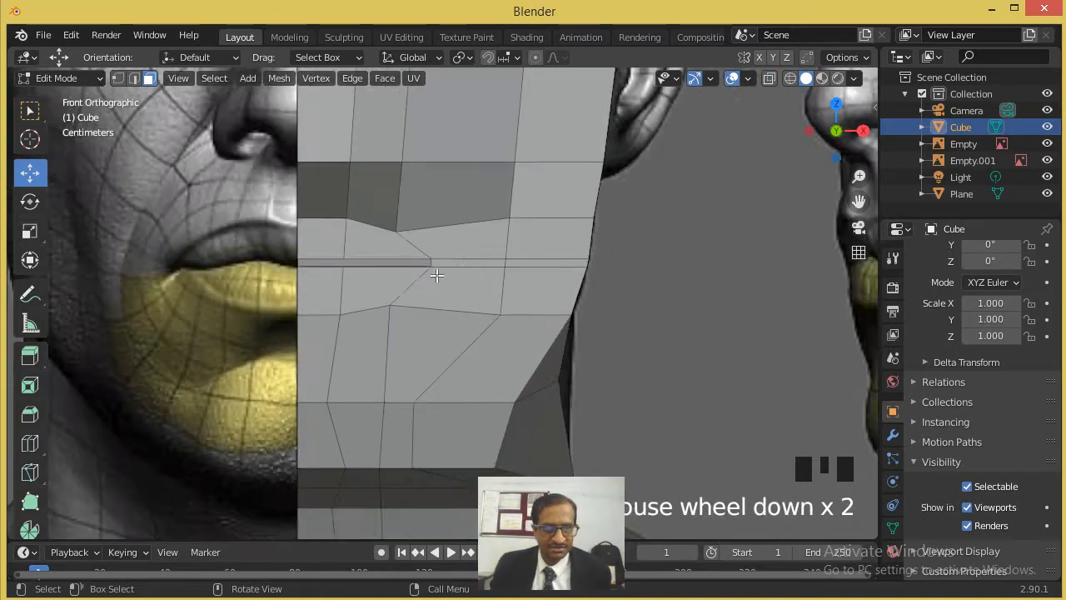
pyautogui.moveTo(431, 288); pyautogui.dragTo(454, 295, button='middle')
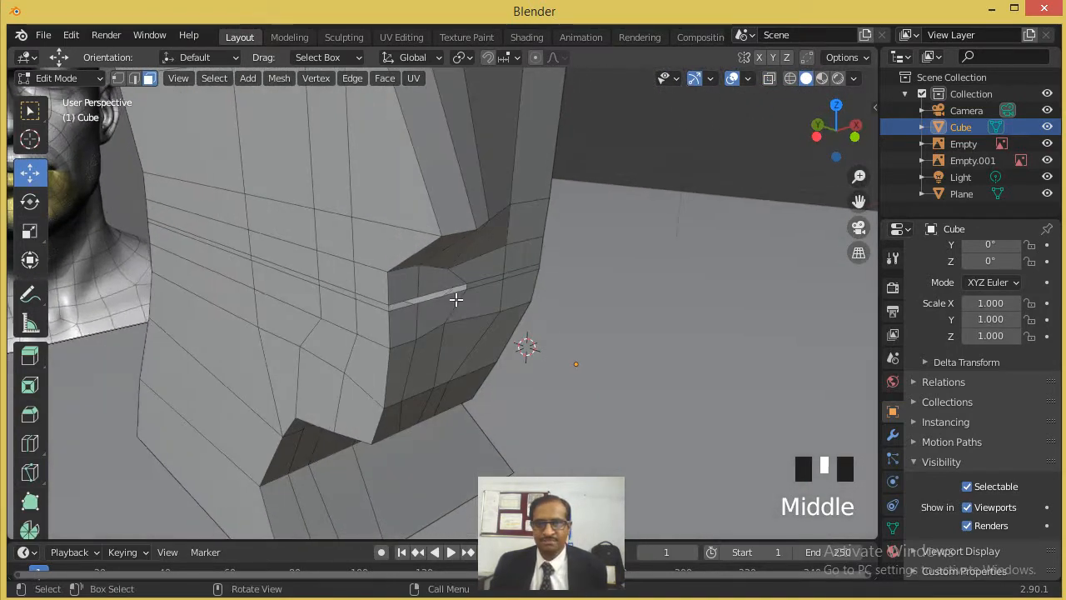
pyautogui.scroll(-5, 424, 281)
pyautogui.scroll(2, 407, 262)
pyautogui.moveTo(374, 203); pyautogui.dragTo(369, 171, button='middle')
pyautogui.scroll(-2, 369, 174)
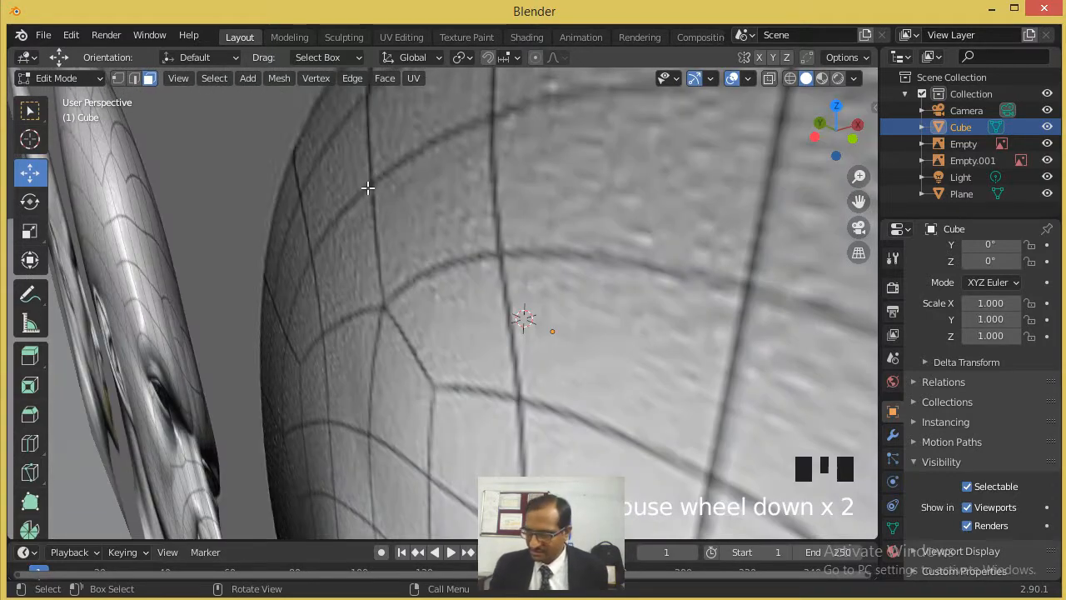
pyautogui.press('KP_1')
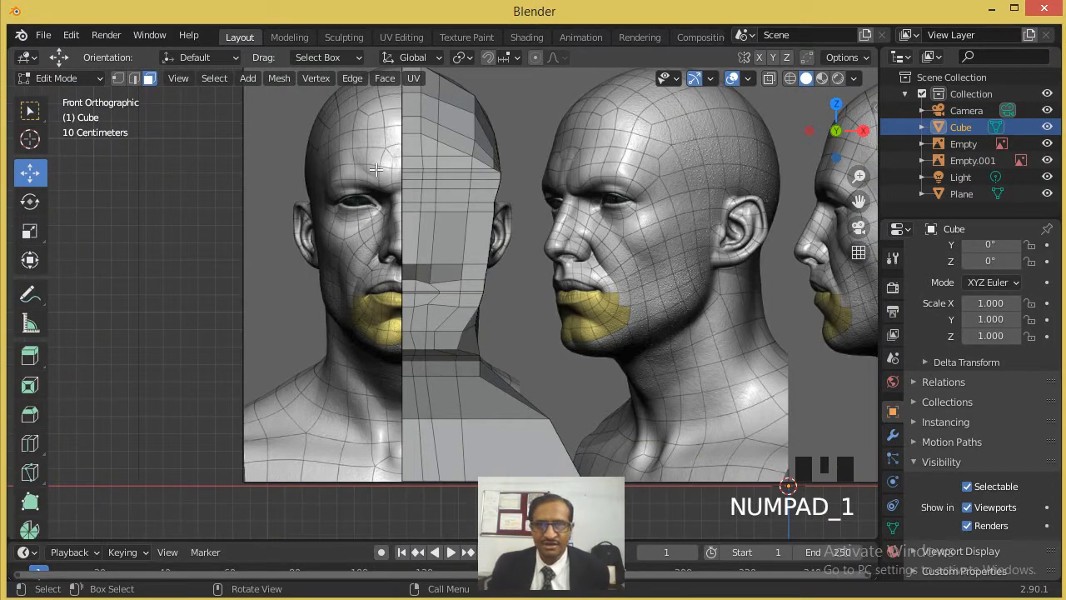
# - Select all faces on the half head's flat centre plane in wireframe front view and delete them
pyautogui.click(792, 79)
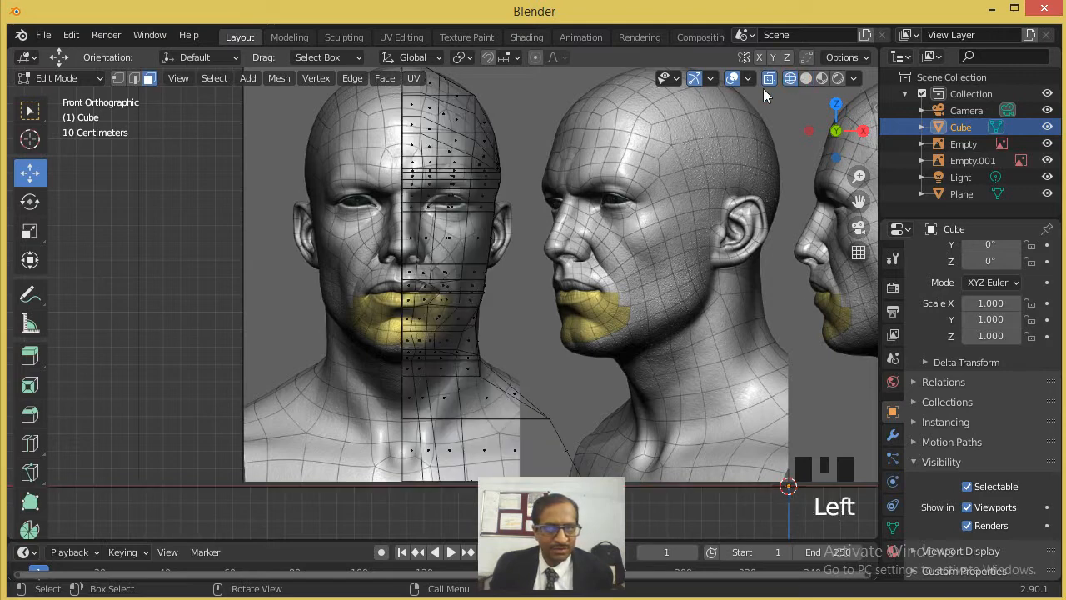
pyautogui.click(146, 81)
pyautogui.scroll(-1, 380, 158)
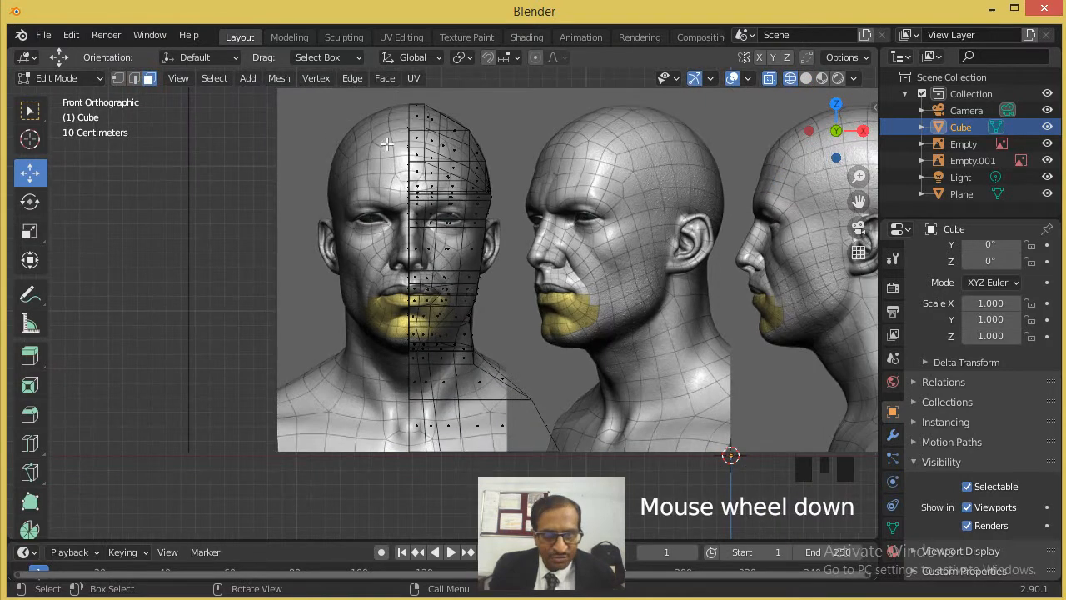
pyautogui.moveTo(393, 97); pyautogui.dragTo(410, 462)
pyautogui.scroll(6, 382, 281)
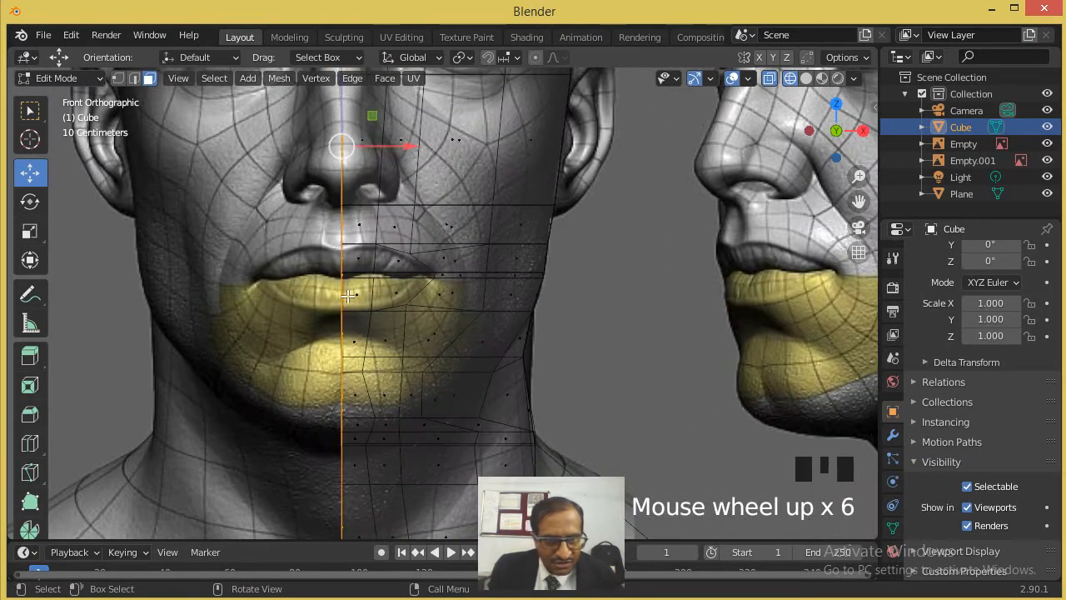
pyautogui.moveTo(371, 289); pyautogui.dragTo(466, 302, button='middle')
pyautogui.scroll(-3, 454, 311)
pyautogui.scroll(-2, 454, 312)
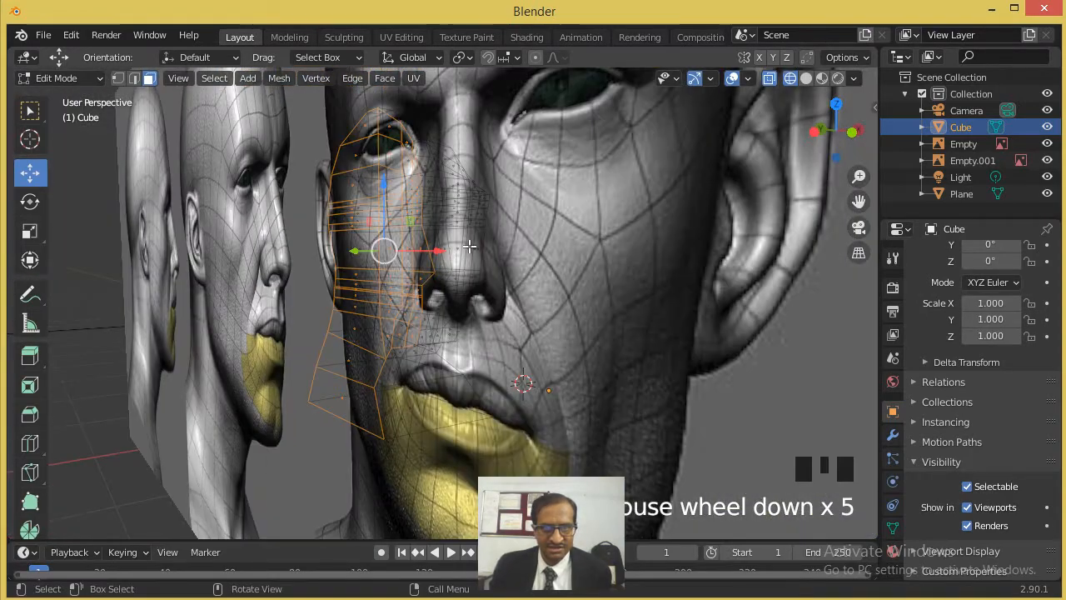
pyautogui.moveTo(470, 247); pyautogui.dragTo(430, 209, button='middle')
pyautogui.scroll(1, 430, 209)
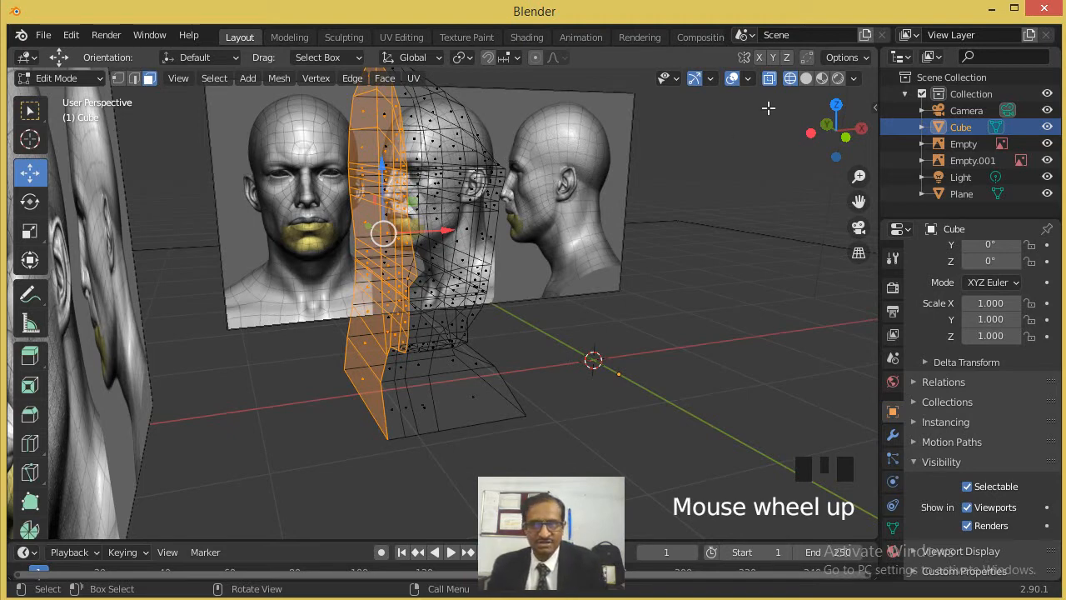
pyautogui.click(805, 79)
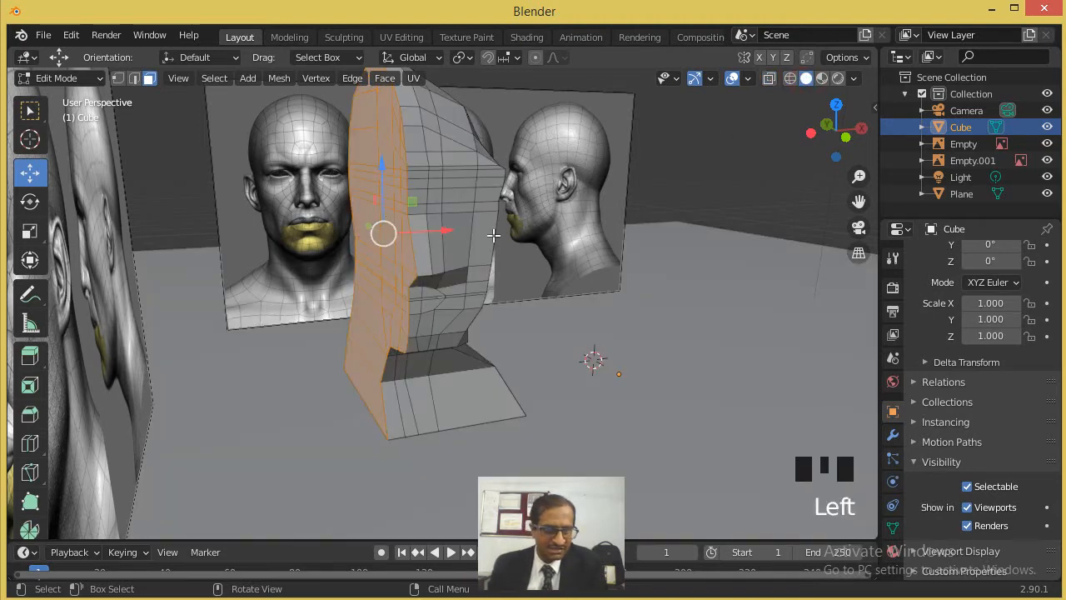
pyautogui.press('Delete')
pyautogui.click(435, 236)
pyautogui.moveTo(424, 267); pyautogui.dragTo(340, 260, button='middle')
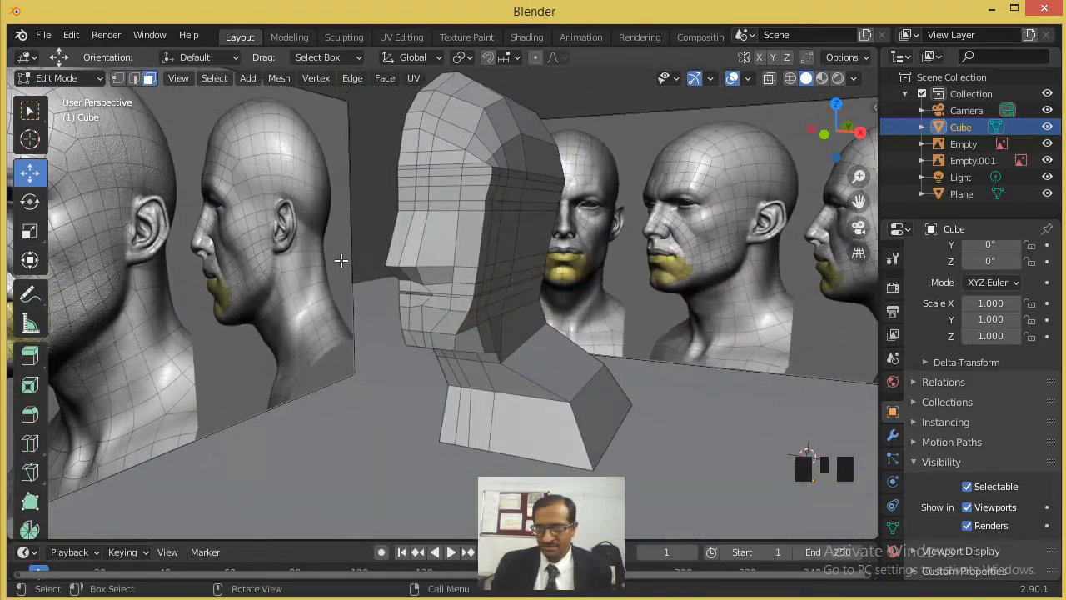
# - In wireframe side view, move the front upper-lip vertices forward and up onto the upper lip profile of the side reference
pyautogui.scroll(2, 377, 248)
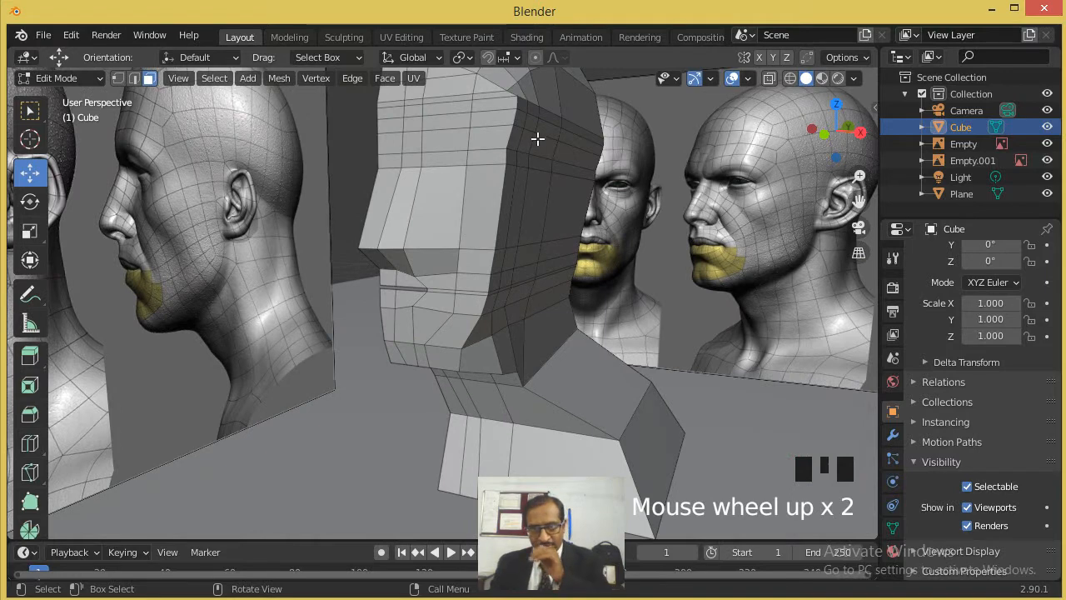
pyautogui.moveTo(523, 202); pyautogui.dragTo(514, 249, button='middle')
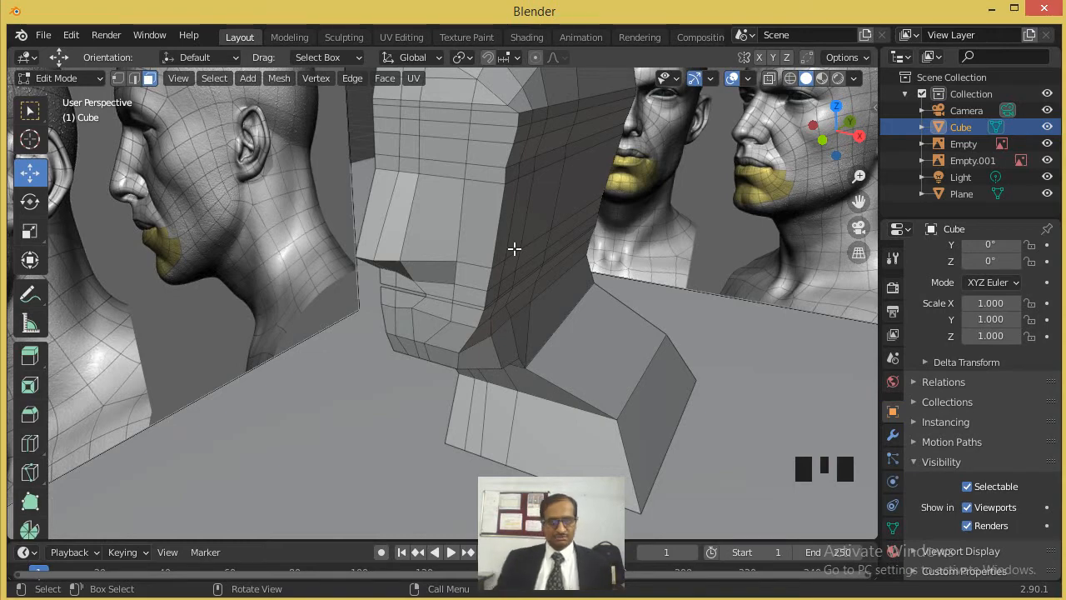
pyautogui.moveTo(514, 248); pyautogui.dragTo(443, 239, button='middle')
pyautogui.press('KP_3')
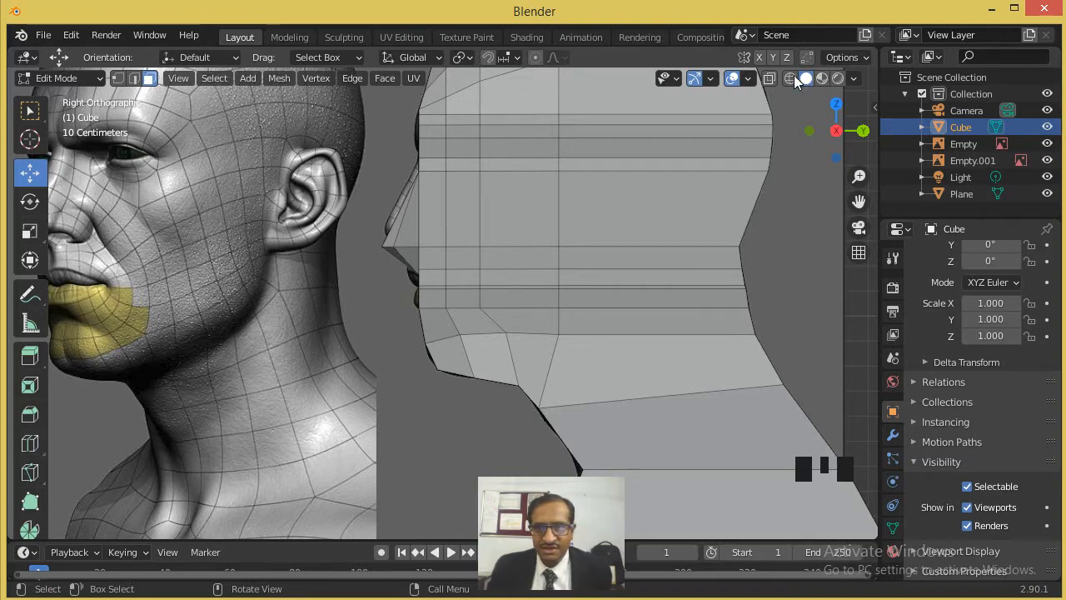
pyautogui.click(768, 77)
pyautogui.scroll(3, 358, 274)
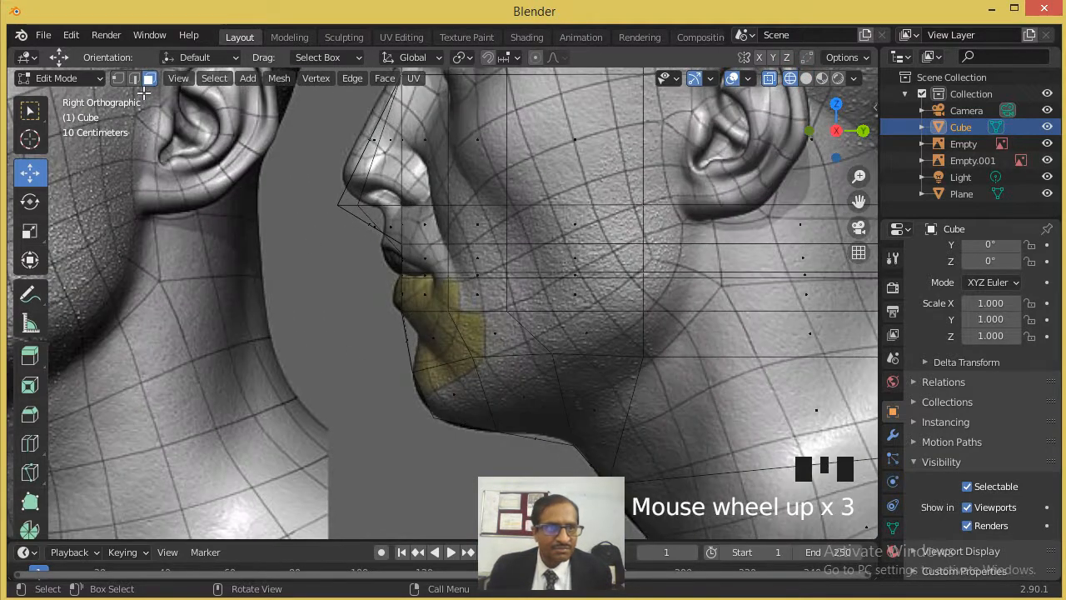
pyautogui.click(118, 78)
pyautogui.scroll(3, 404, 283)
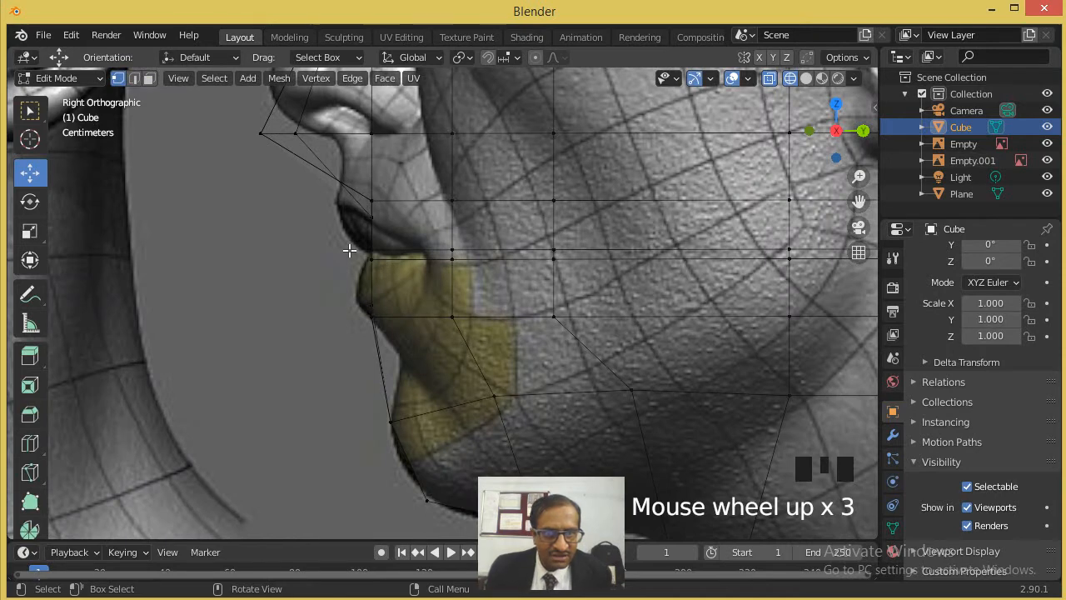
pyautogui.scroll(1, 349, 250)
pyautogui.moveTo(332, 230); pyautogui.dragTo(377, 264)
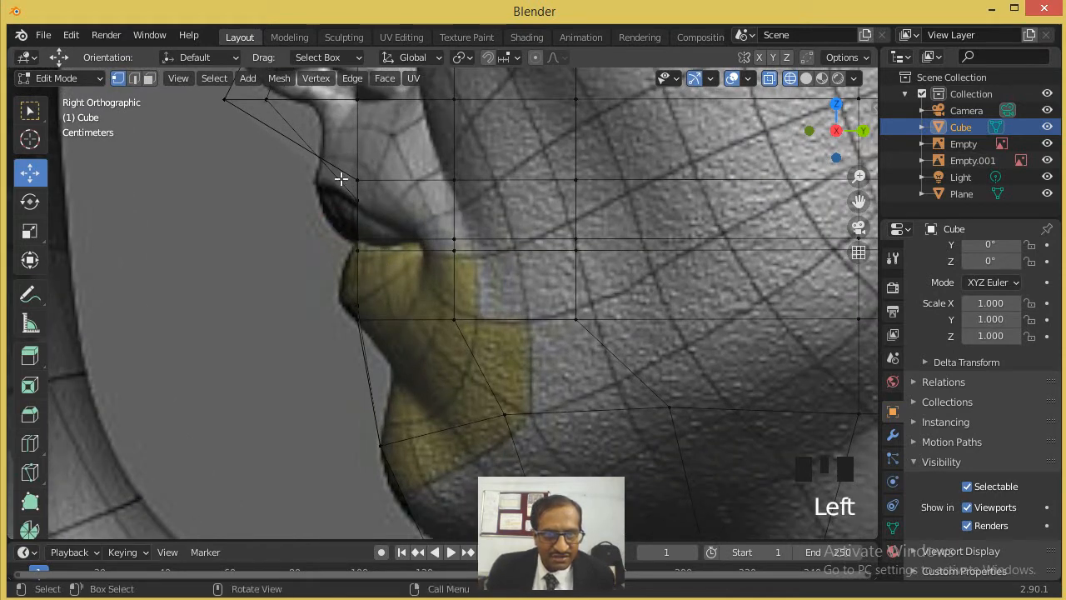
pyautogui.click(354, 176)
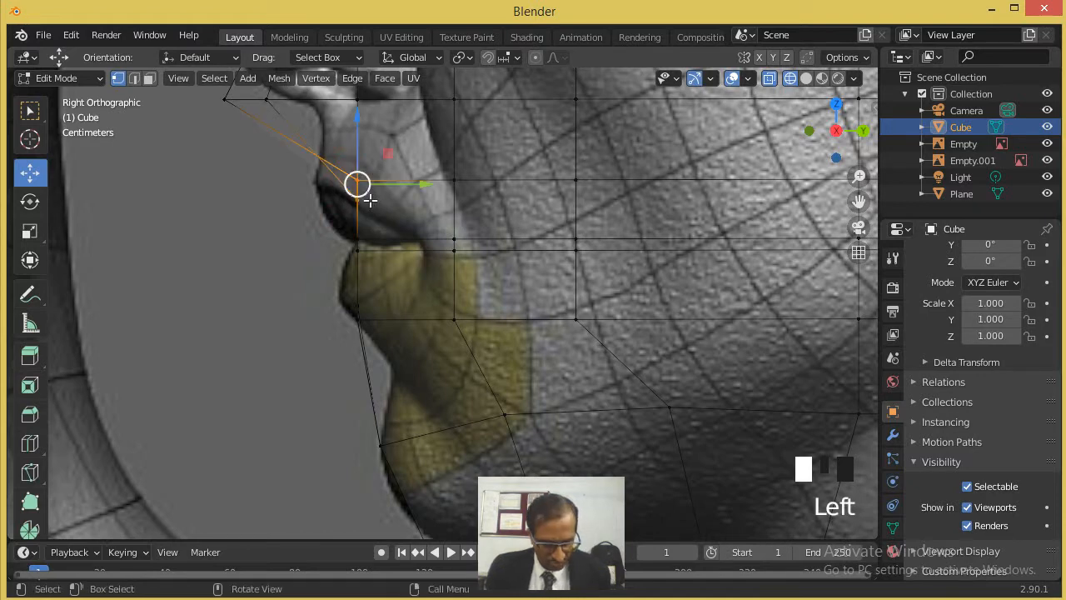
pyautogui.press('g')
pyautogui.click(333, 190)
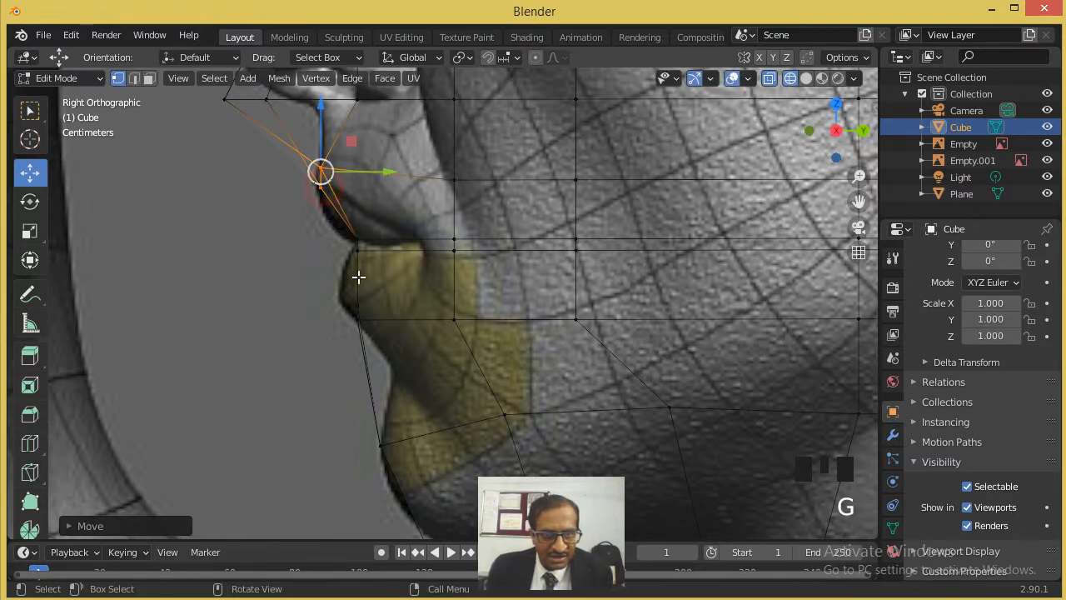
# - Move the front lower-lip vertex about 0.019 m forward and 0.009 m up onto the reference's lower lip profile
pyautogui.moveTo(340, 293); pyautogui.dragTo(364, 302)
pyautogui.press('g')
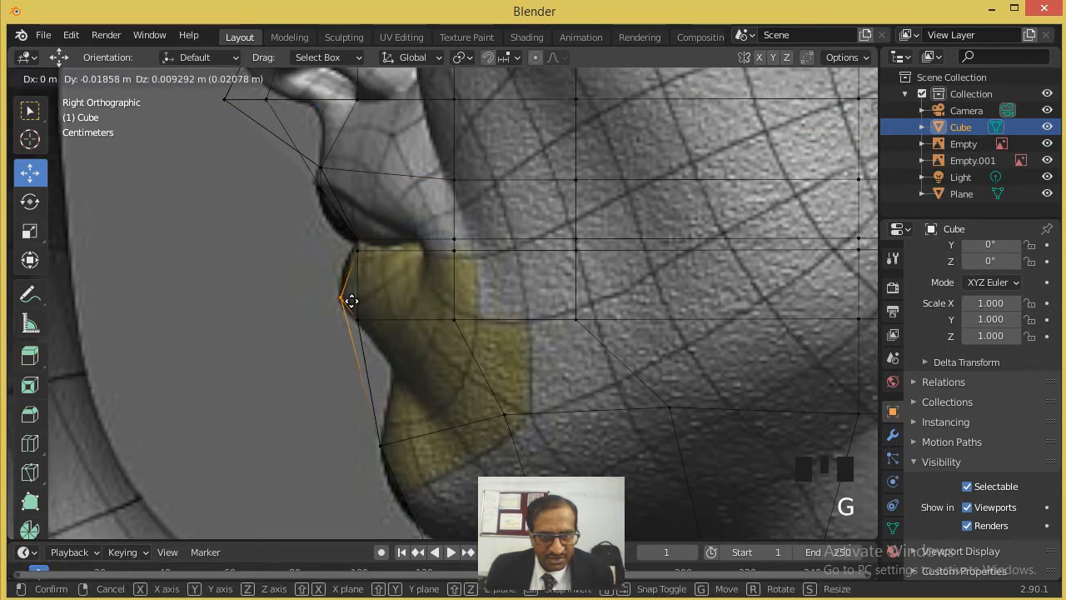
pyautogui.click(351, 302)
pyautogui.scroll(-5, 446, 283)
pyautogui.scroll(1, 462, 245)
pyautogui.scroll(-4, 467, 242)
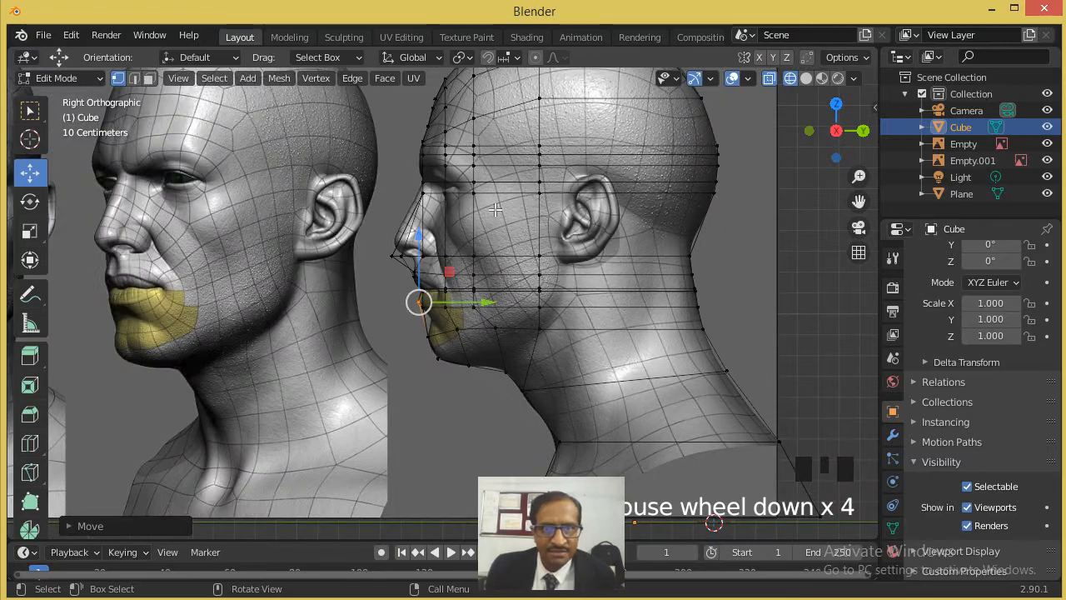
pyautogui.scroll(4, 496, 208)
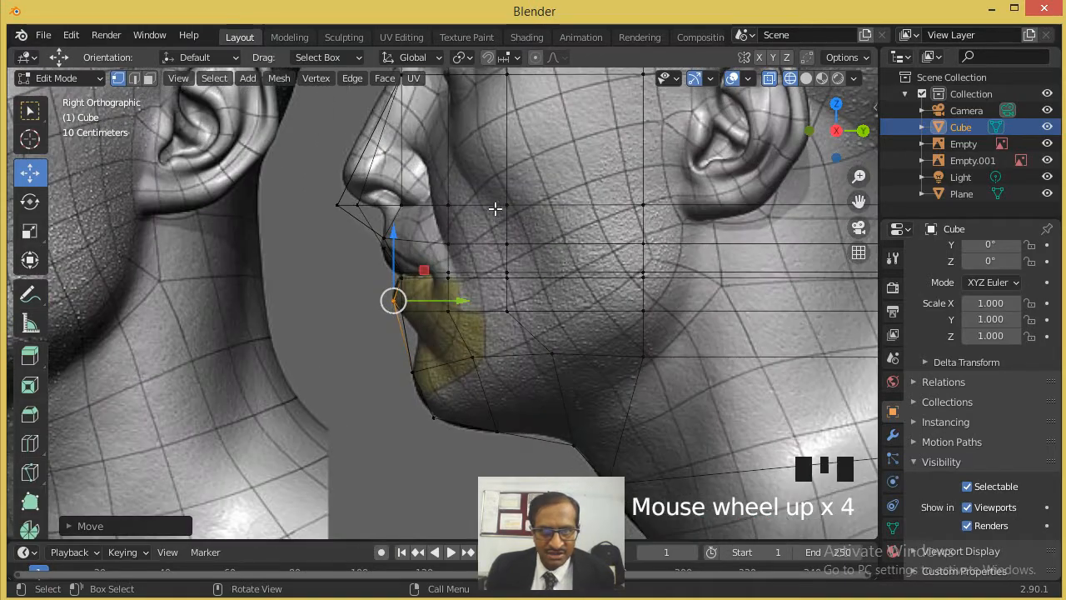
pyautogui.scroll(-4, 486, 242)
pyautogui.scroll(1, 466, 275)
# - Turn on proportional editing and, in solid shading, move the vertex at the outer brow corner inward along X
pyautogui.moveTo(458, 288); pyautogui.dragTo(566, 296, button='middle')
pyautogui.moveTo(587, 304); pyautogui.dragTo(557, 361, button='middle')
pyautogui.scroll(1, 617, 274)
pyautogui.scroll(-1, 646, 147)
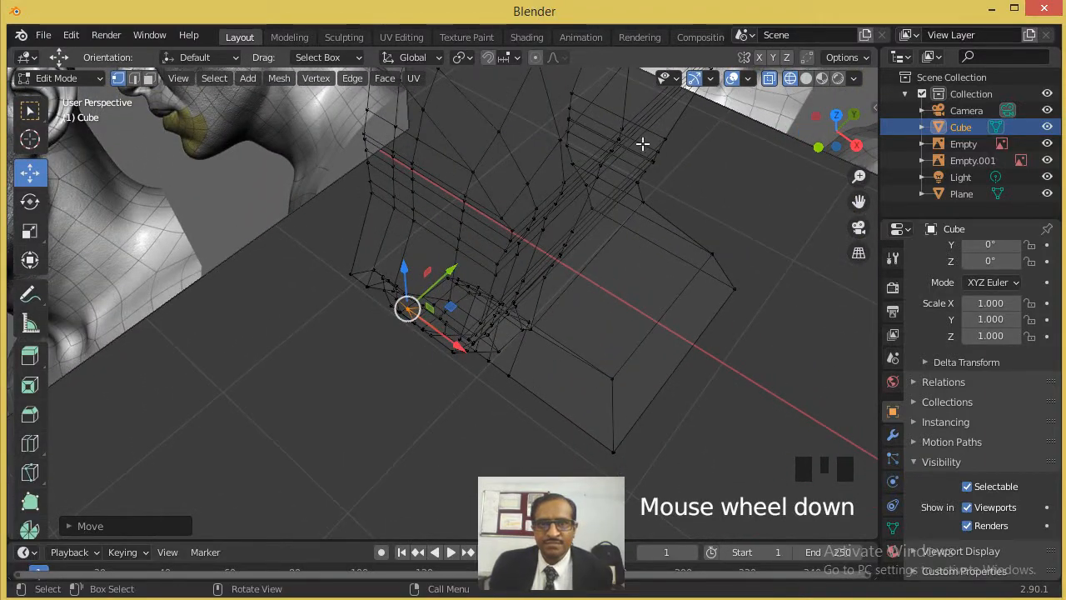
pyautogui.click(536, 58)
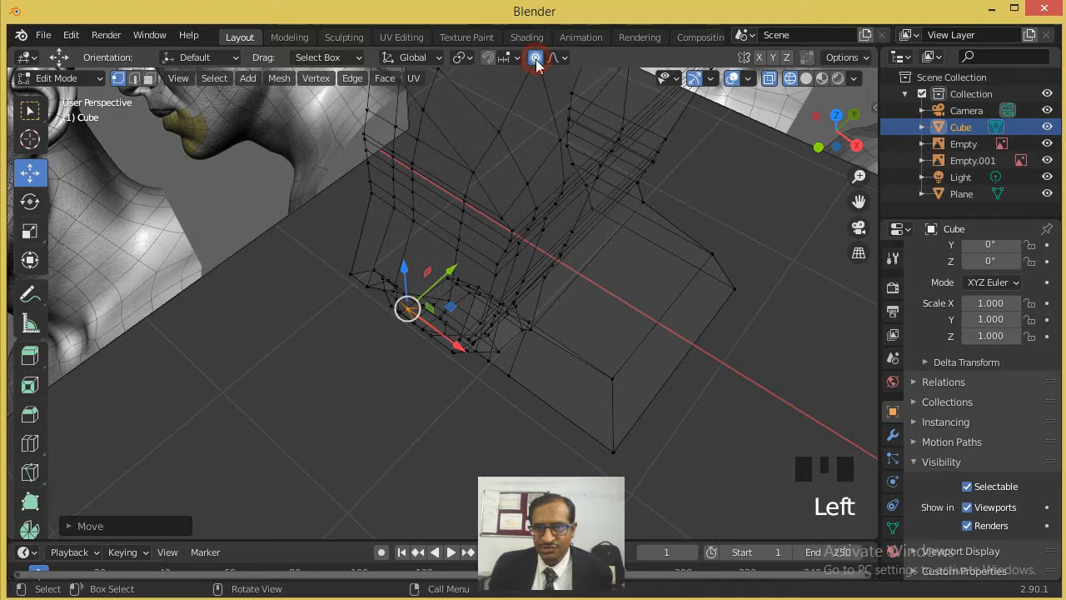
pyautogui.click(806, 79)
pyautogui.scroll(1, 527, 237)
pyautogui.click(536, 206)
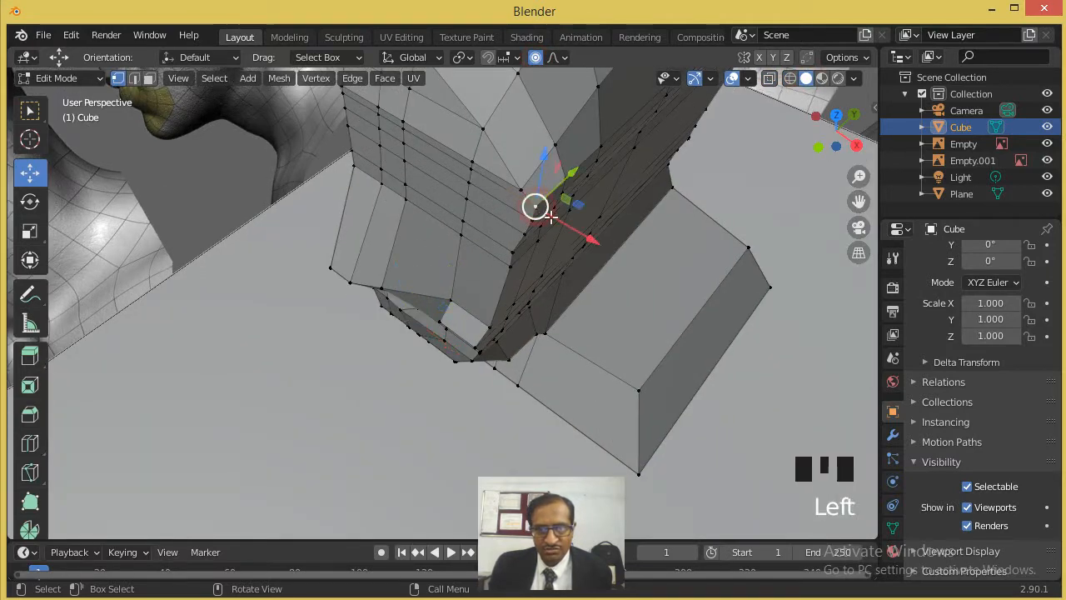
pyautogui.moveTo(569, 230); pyautogui.dragTo(552, 233)
pyautogui.scroll(-3, 552, 235)
pyautogui.moveTo(552, 238); pyautogui.dragTo(523, 200, button='middle')
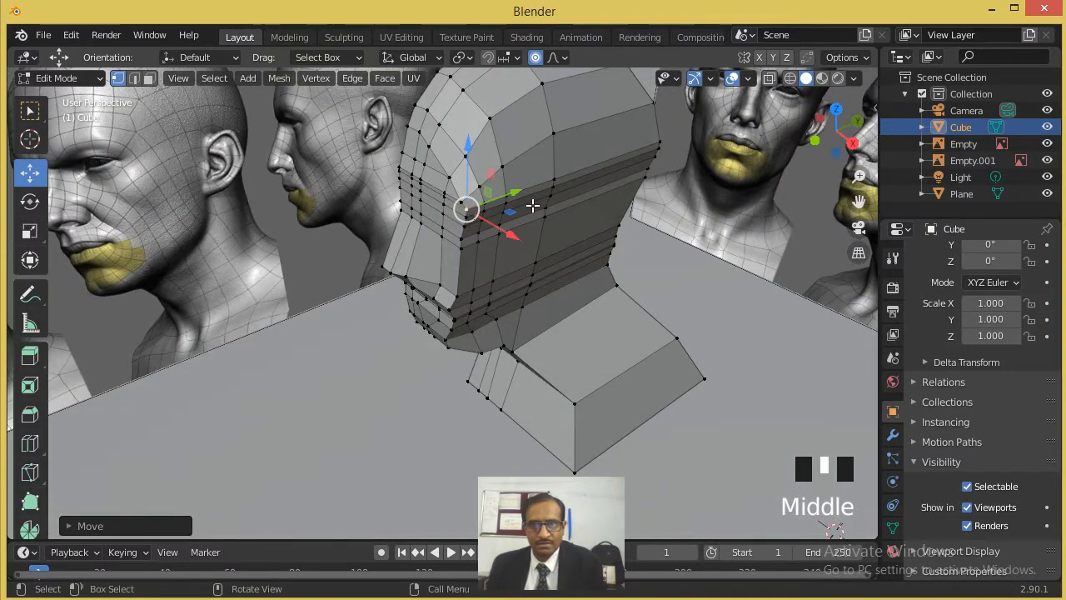
# - Fine-tune the outer brow corner vertex along X with proportional editing to round the edge between face and temple
pyautogui.press('[')
pyautogui.press('[')
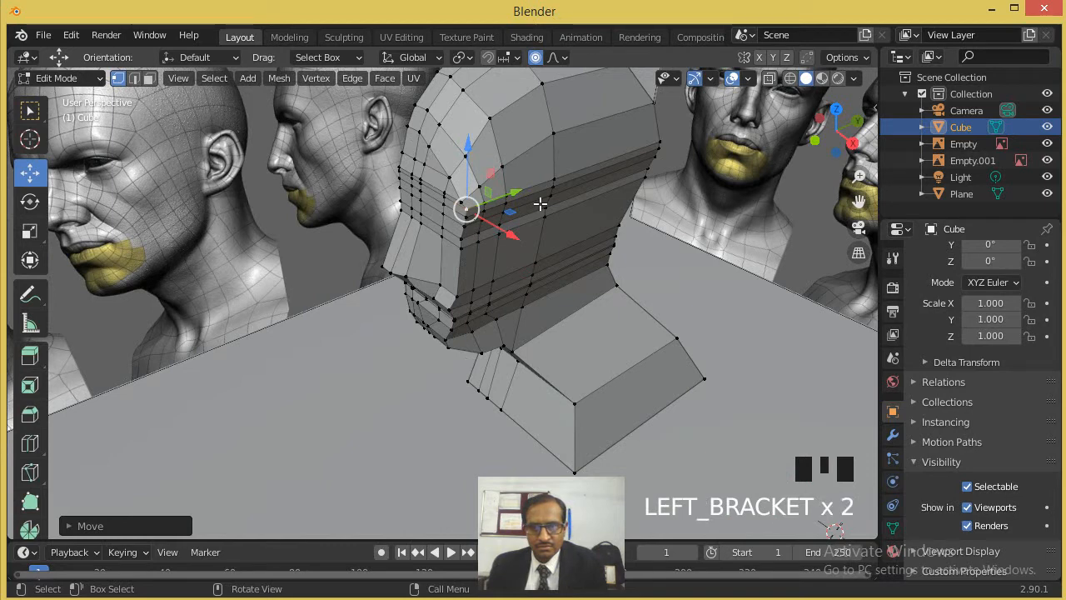
pyautogui.moveTo(493, 225)
pyautogui.mouseDown()
pyautogui.moveTo(479, 215)
pyautogui.moveTo(488, 220)
pyautogui.mouseUp()
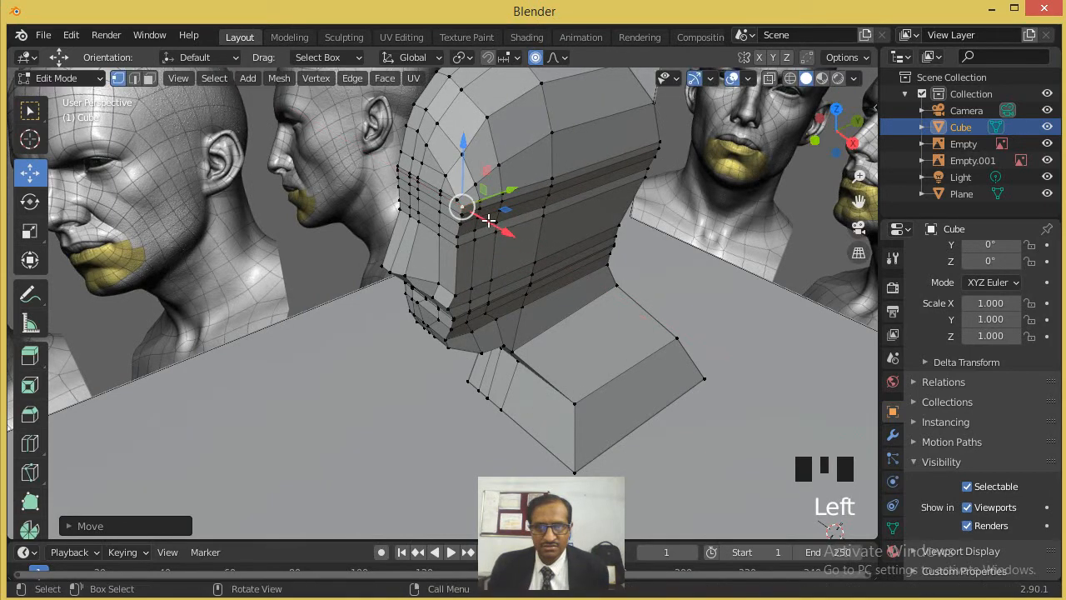
pyautogui.moveTo(488, 219); pyautogui.dragTo(500, 219, button='middle')
pyautogui.moveTo(510, 223); pyautogui.dragTo(479, 233)
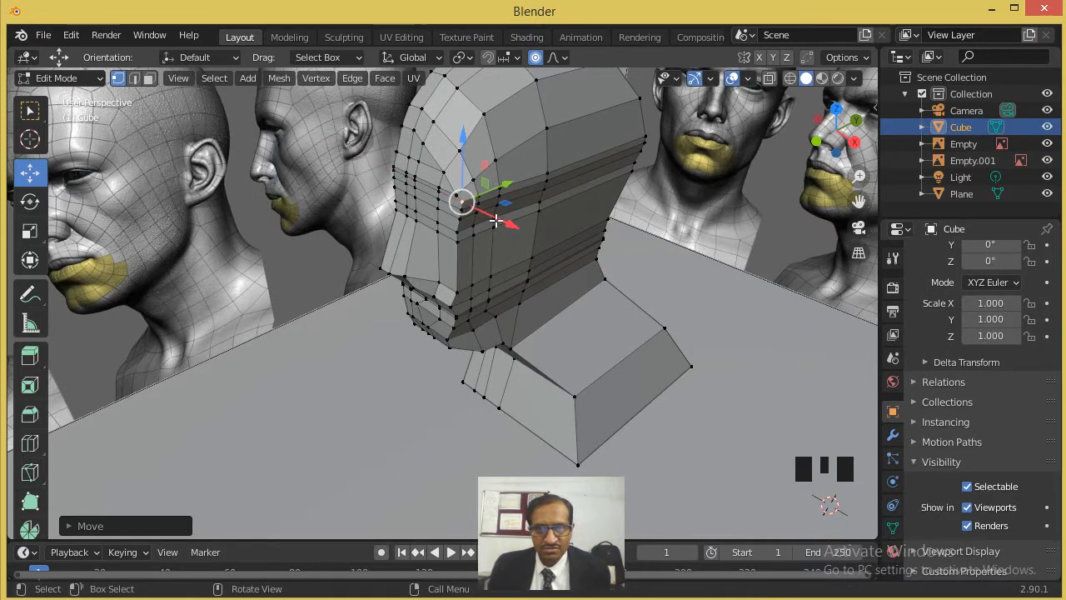
pyautogui.moveTo(503, 221)
pyautogui.mouseDown()
pyautogui.moveTo(489, 215)
pyautogui.moveTo(495, 226)
pyautogui.moveTo(483, 226)
pyautogui.mouseUp()
pyautogui.scroll(-3, 475, 286)
pyautogui.moveTo(475, 286); pyautogui.dragTo(550, 272, button='middle')
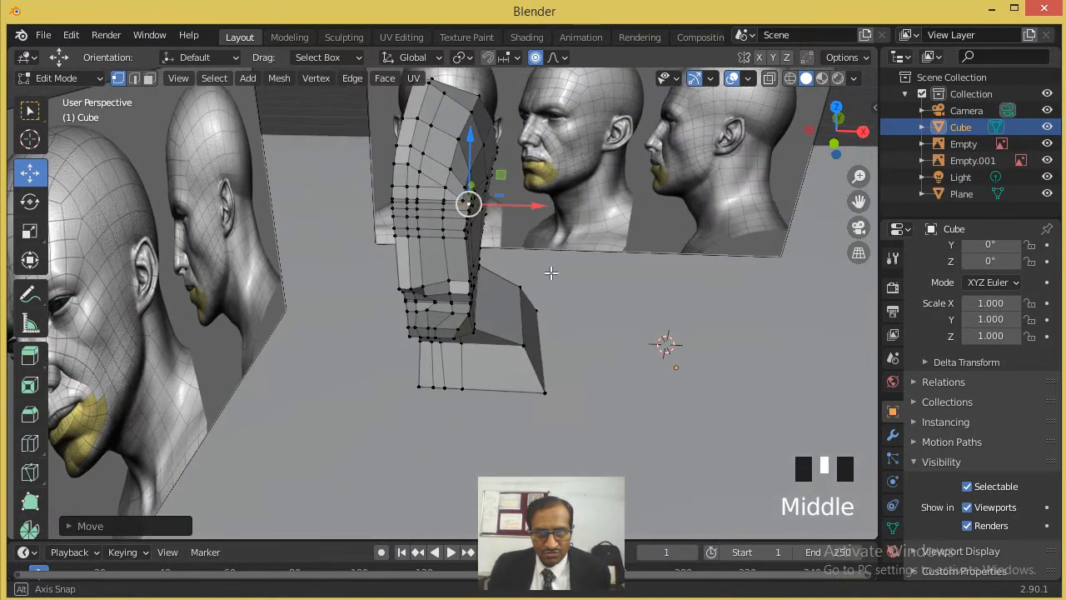
pyautogui.scroll(1, 541, 250)
pyautogui.moveTo(530, 231); pyautogui.dragTo(499, 242, button='middle')
pyautogui.scroll(2, 478, 245)
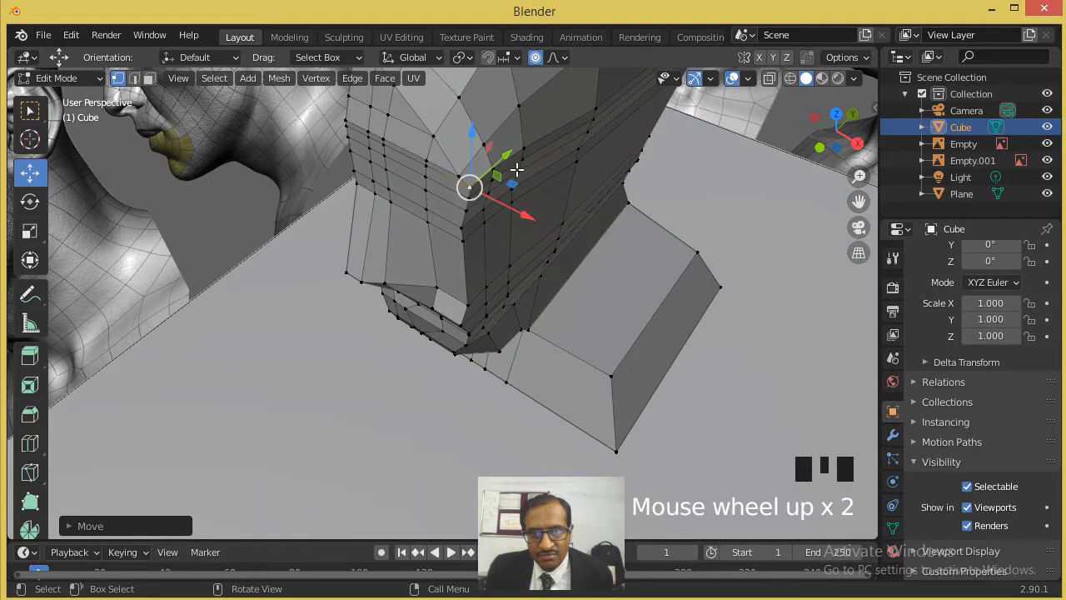
# - Undo the recent proportional-editing moves of the vertices at the outer brow corner
pyautogui.click(494, 169)
pyautogui.moveTo(523, 184); pyautogui.dragTo(527, 184)
pyautogui.hotkey('ctrl', 'z')
pyautogui.hotkey('ctrl', 'z')
pyautogui.hotkey('ctrl', 'z')
pyautogui.hotkey('ctrl', 'z')
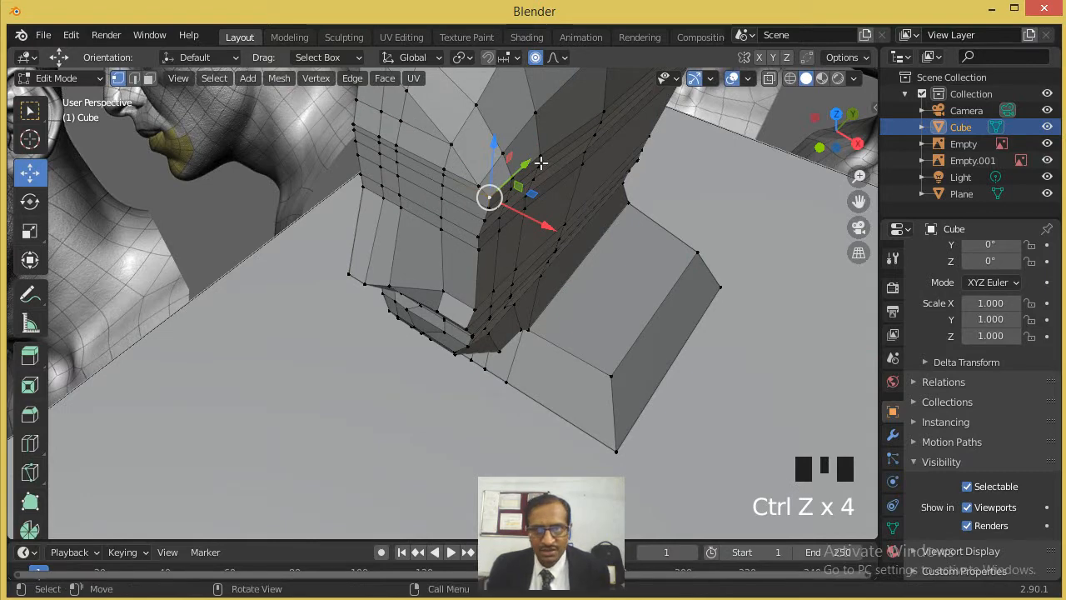
# - Look through the proportional editing falloff options and the active tool settings
pyautogui.click(540, 157)
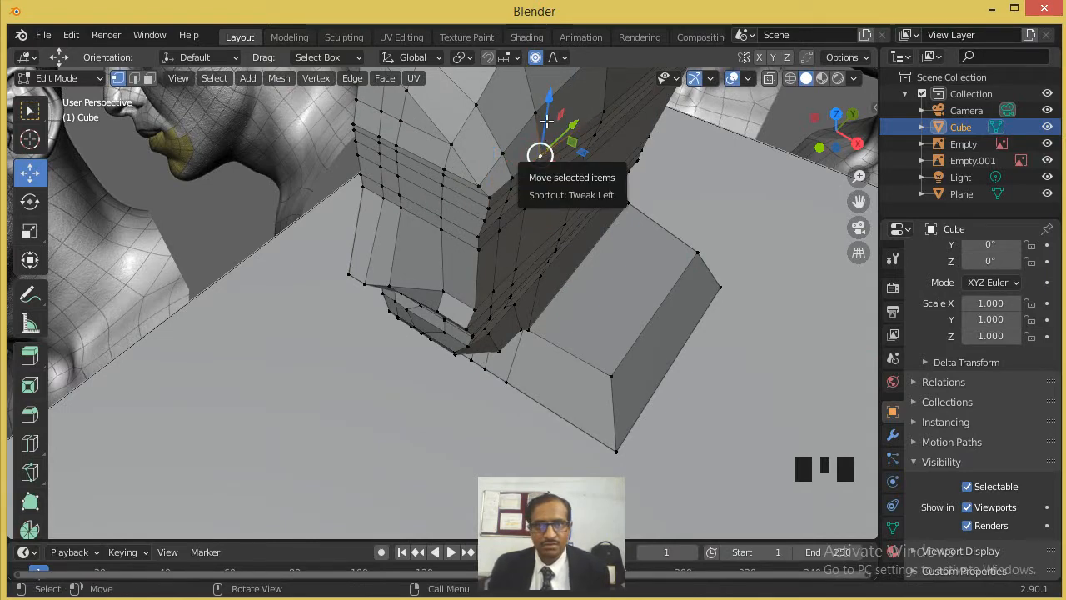
pyautogui.rightClick(539, 61)
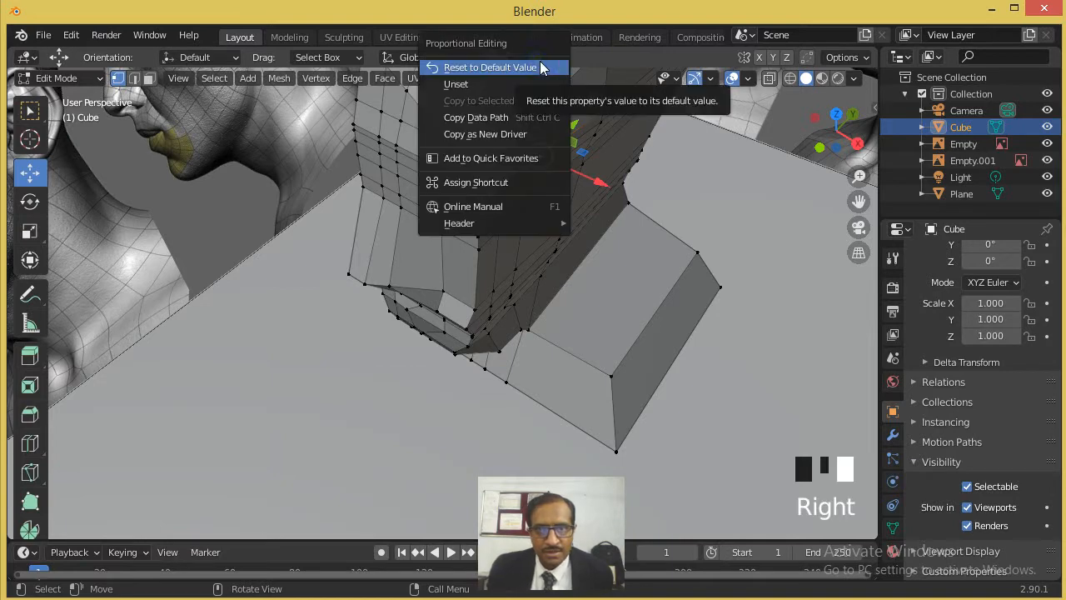
pyautogui.click(540, 66)
pyautogui.click(565, 58)
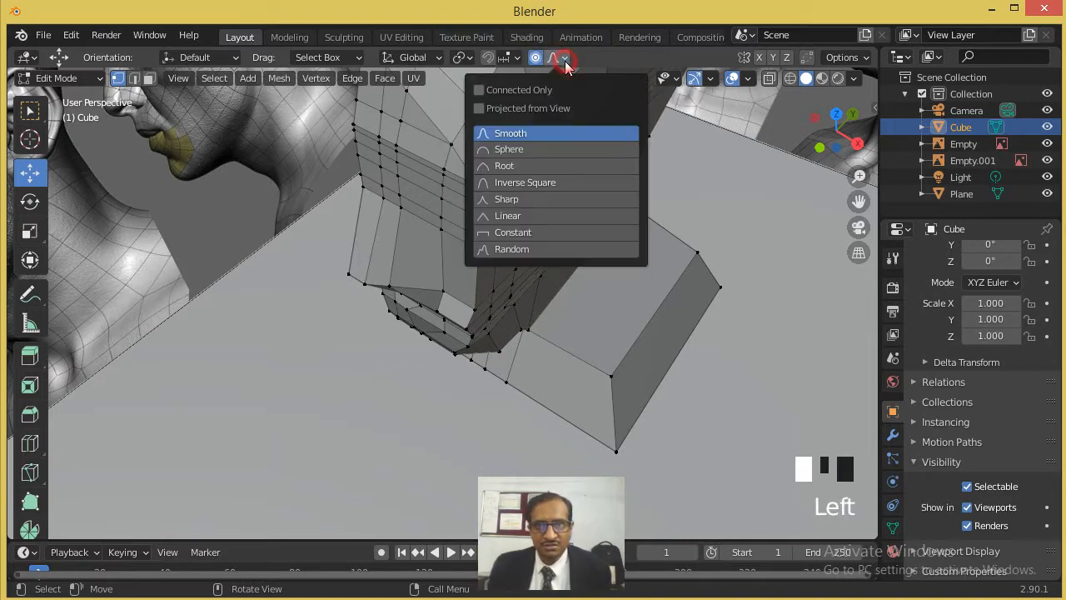
pyautogui.press('n')
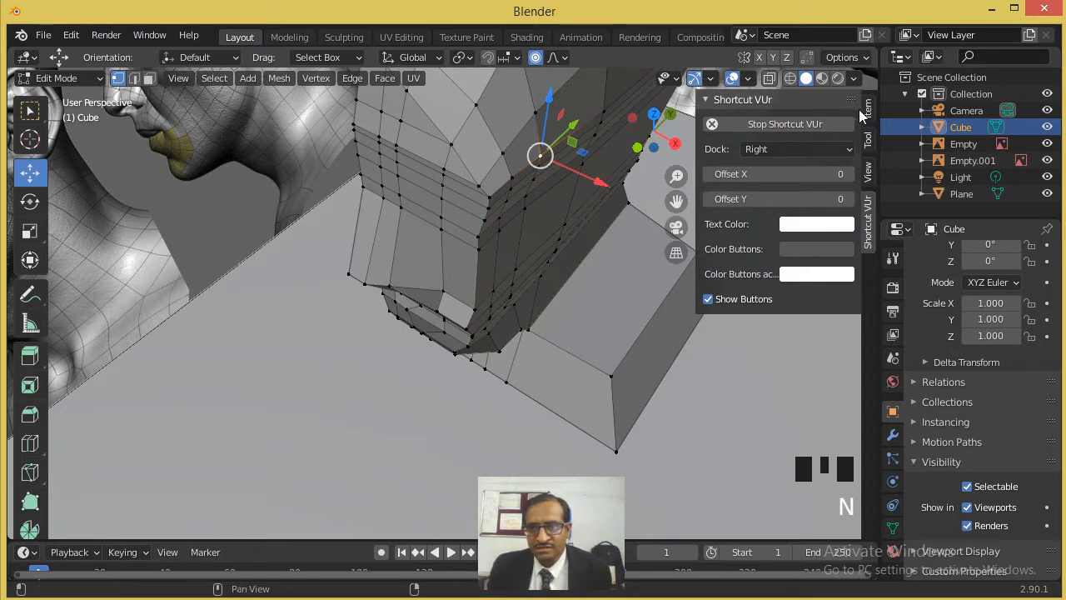
pyautogui.click(868, 139)
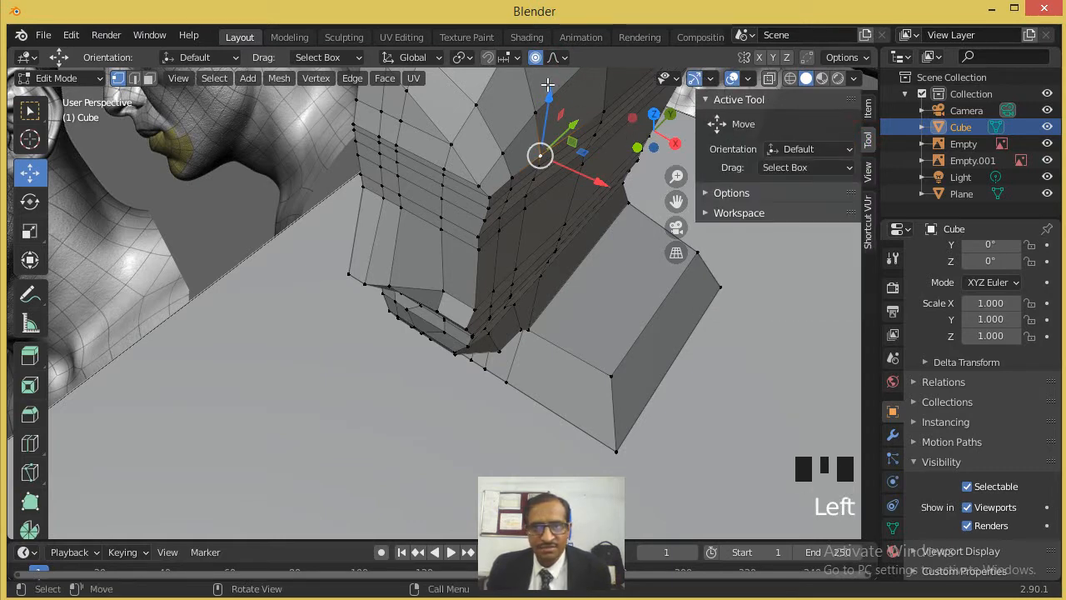
pyautogui.press('n')
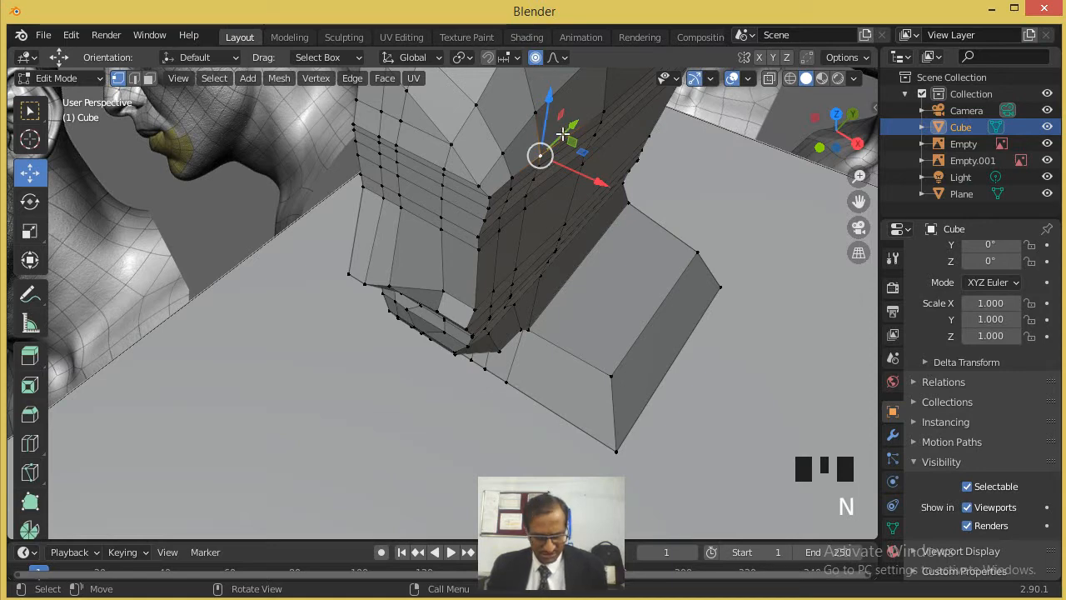
# - Turn off proportional editing before continuing to shape the side of the face
pyautogui.scroll(-1, 563, 135)
pyautogui.scroll(1, 563, 157)
pyautogui.scroll(-1, 563, 156)
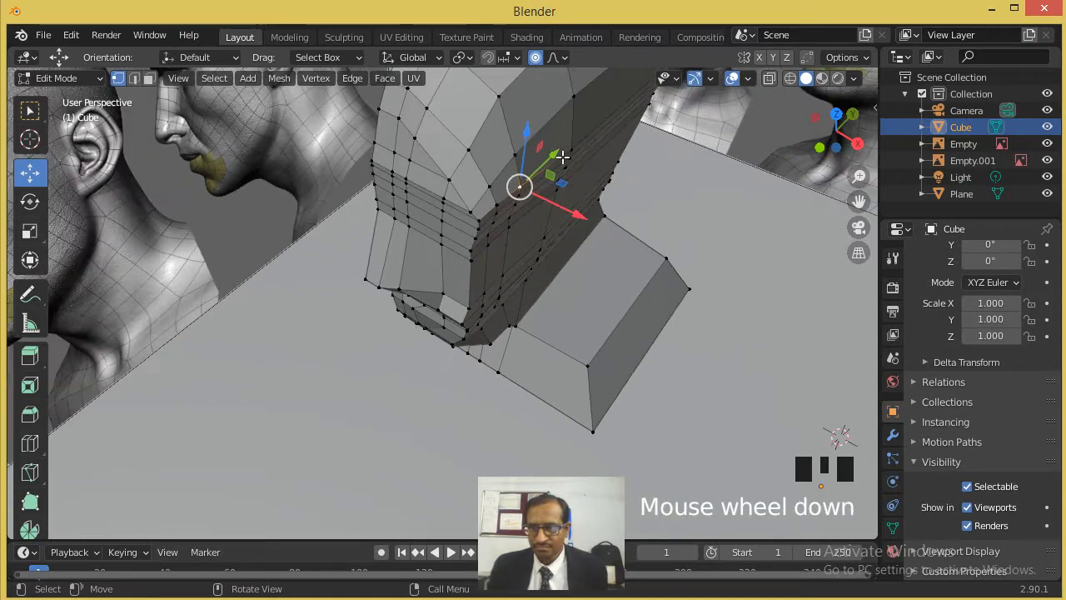
pyautogui.scroll(-1, 563, 157)
pyautogui.scroll(1, 563, 156)
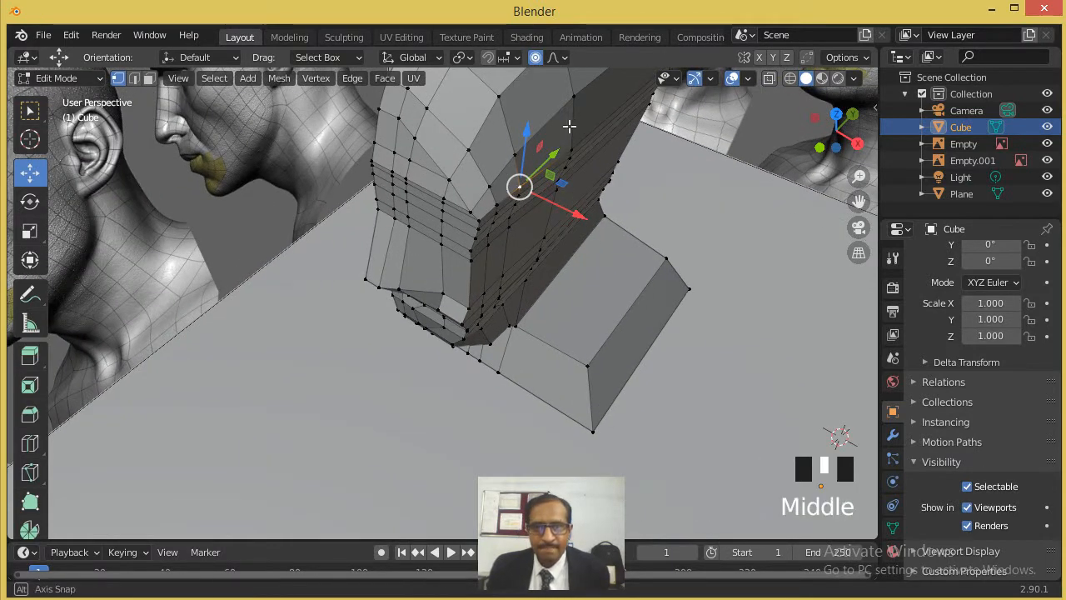
pyautogui.moveTo(574, 127); pyautogui.dragTo(561, 119, button='middle')
pyautogui.click(535, 57)
pyautogui.scroll(2, 544, 166)
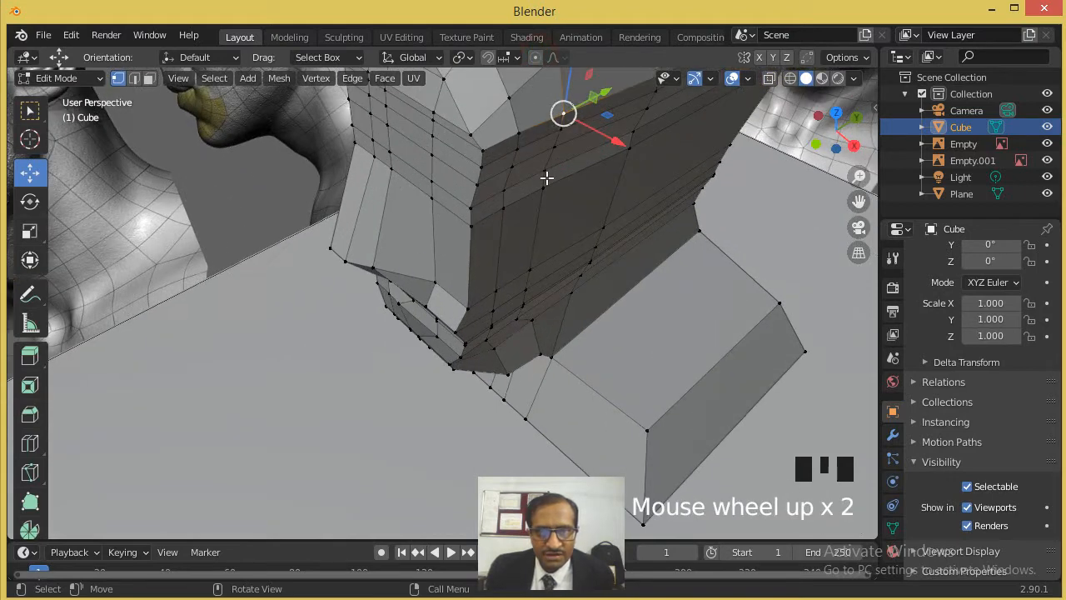
pyautogui.scroll(1, 600, 115)
pyautogui.scroll(-2, 589, 153)
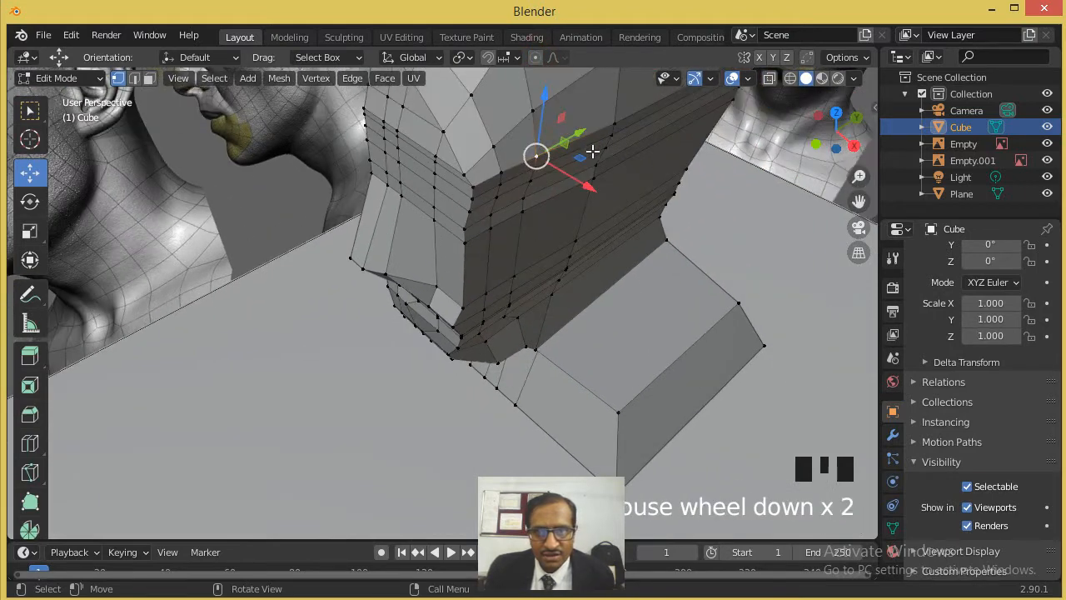
# - Select the vertical column of vertices on the side of the face behind the front corner and move it outward along X
pyautogui.keyDown('shift'); pyautogui.click(531, 171); pyautogui.keyUp('shift')
pyautogui.keyDown('shift'); pyautogui.click(528, 195); pyautogui.keyUp('shift')
pyautogui.keyDown('shift'); pyautogui.click(519, 252); pyautogui.keyUp('shift')
pyautogui.keyDown('shift'); pyautogui.click(510, 292); pyautogui.keyUp('shift')
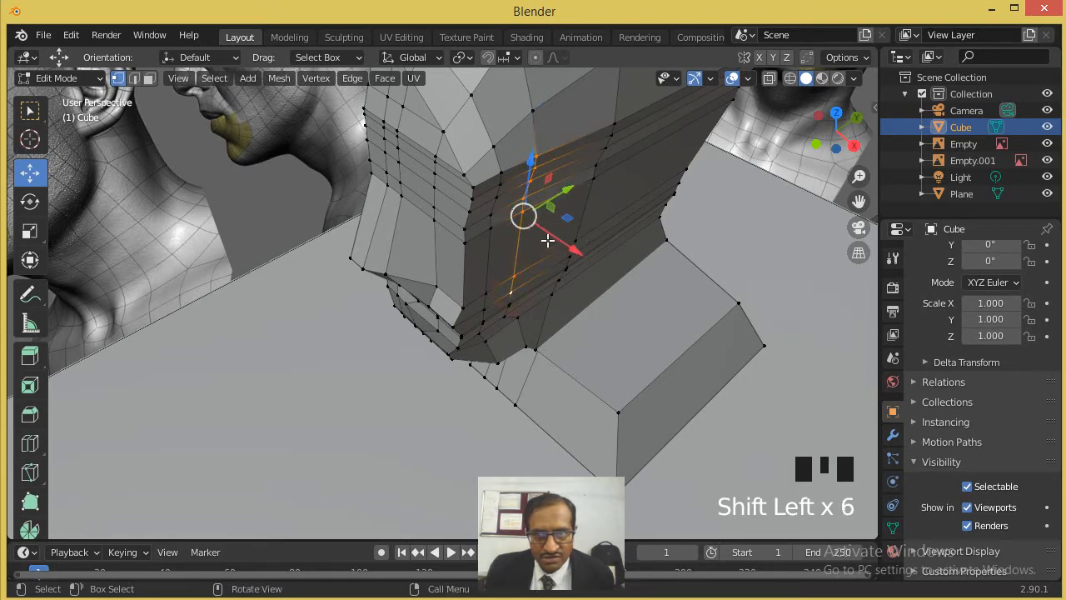
pyautogui.moveTo(547, 232); pyautogui.dragTo(557, 237)
# - Select the vertices down the front corner edge between face and temple and move them inward along X
pyautogui.click(466, 174)
pyautogui.keyDown('shift'); pyautogui.click(473, 188); pyautogui.keyUp('shift')
pyautogui.keyDown('shift'); pyautogui.click(473, 200); pyautogui.keyUp('shift')
pyautogui.keyDown('shift'); pyautogui.click(470, 213); pyautogui.keyUp('shift')
pyautogui.keyDown('shift'); pyautogui.click(467, 228); pyautogui.keyUp('shift')
pyautogui.keyDown('shift'); pyautogui.click(465, 242); pyautogui.keyUp('shift')
pyautogui.keyDown('shift'); pyautogui.click(463, 310); pyautogui.keyUp('shift')
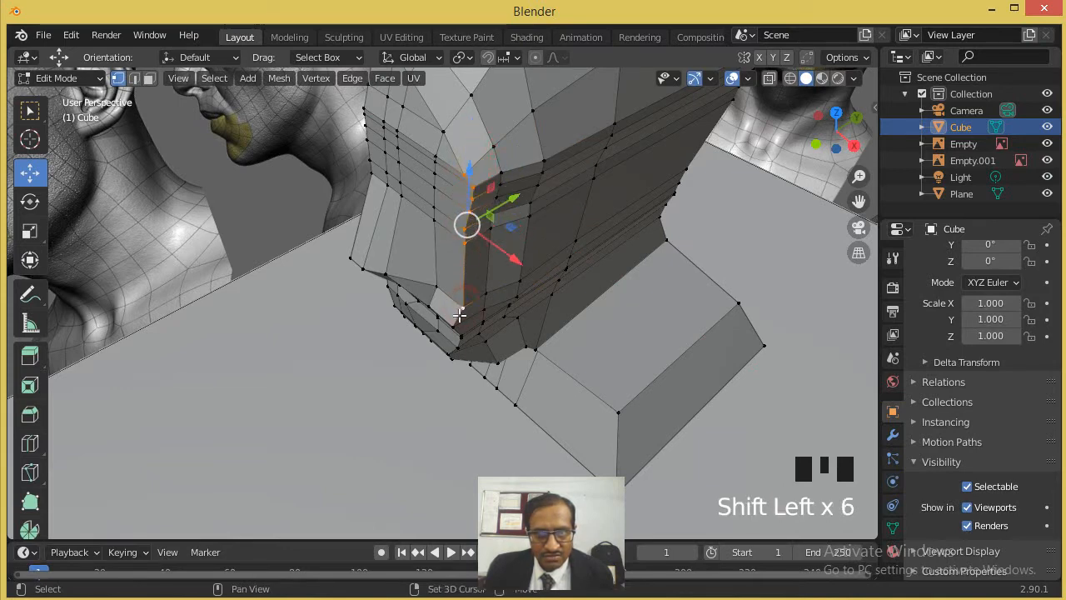
pyautogui.moveTo(498, 260); pyautogui.dragTo(487, 244)
pyautogui.moveTo(487, 244); pyautogui.dragTo(429, 167, button='middle')
pyautogui.scroll(-6, 429, 167)
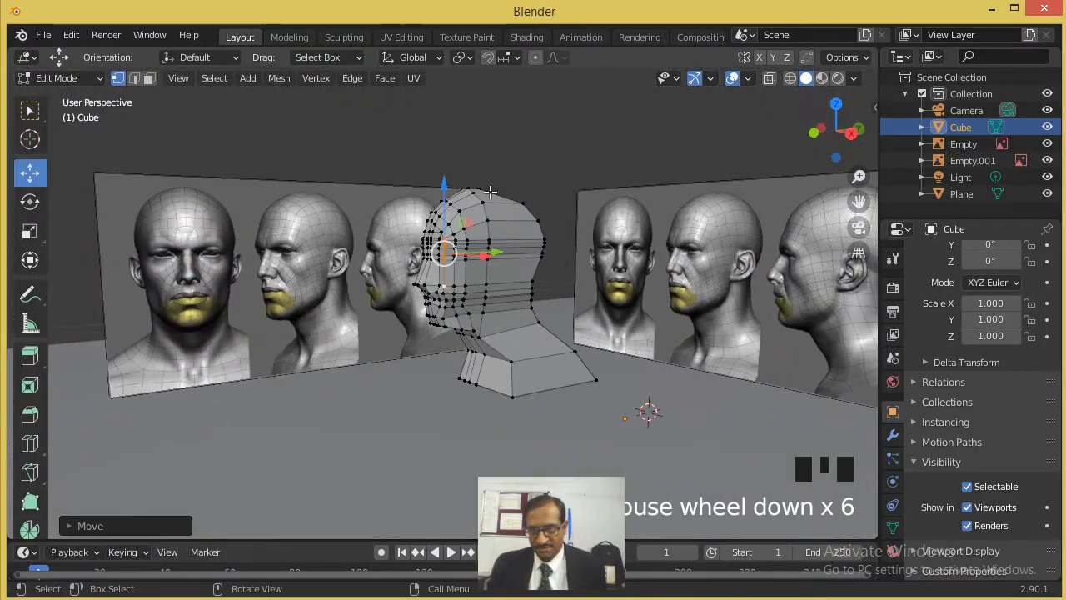
# - Knife a vertical cut from the top of the head down its side and through the neck to the base's lower edge
pyautogui.moveTo(504, 264); pyautogui.dragTo(454, 332, button='middle')
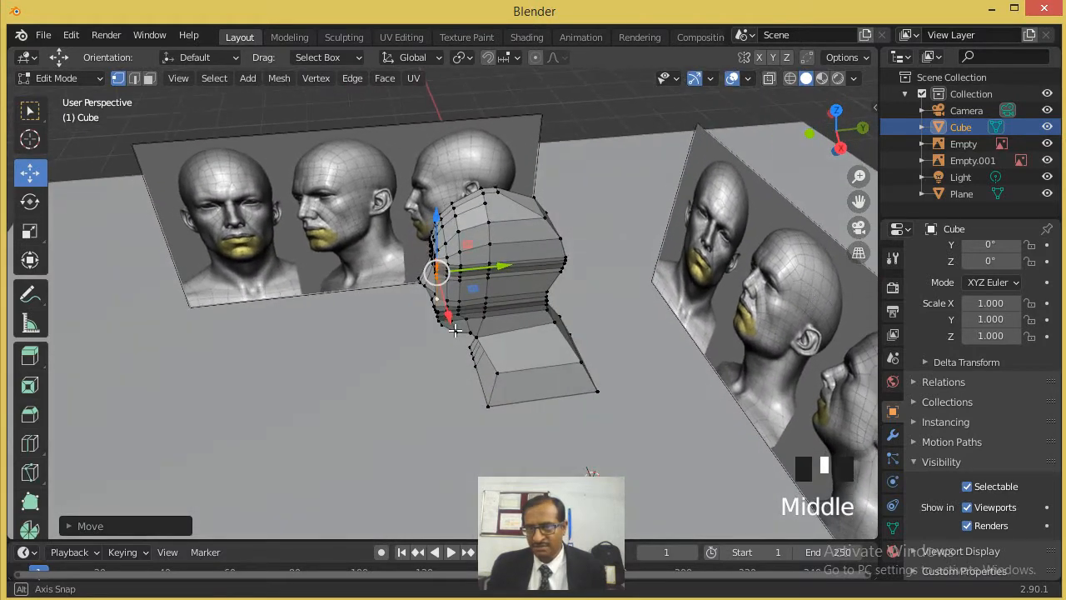
pyautogui.scroll(1, 553, 343)
pyautogui.scroll(1, 539, 195)
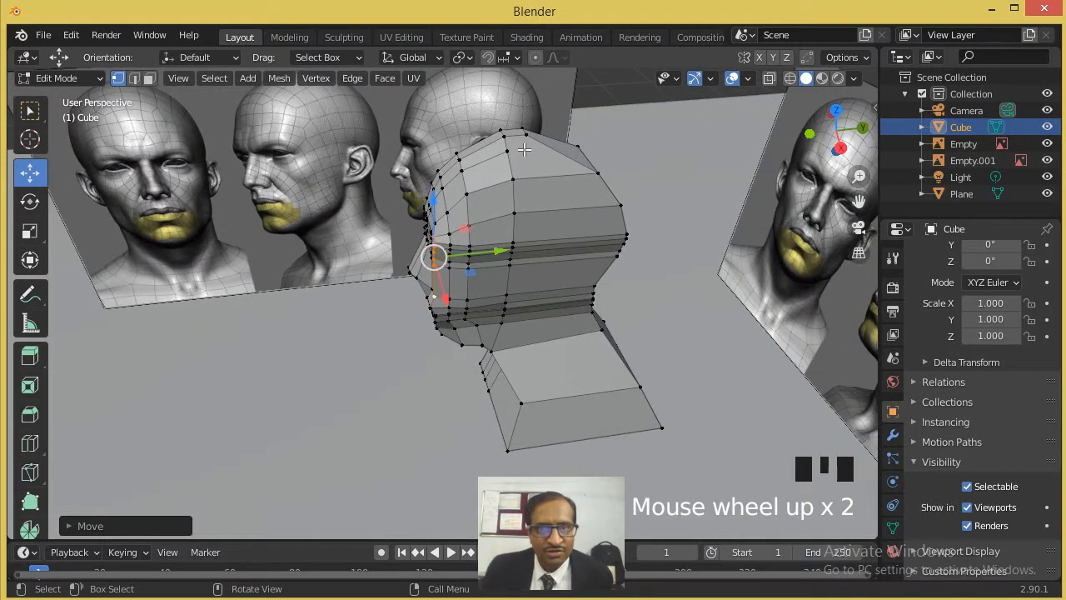
pyautogui.click(30, 473)
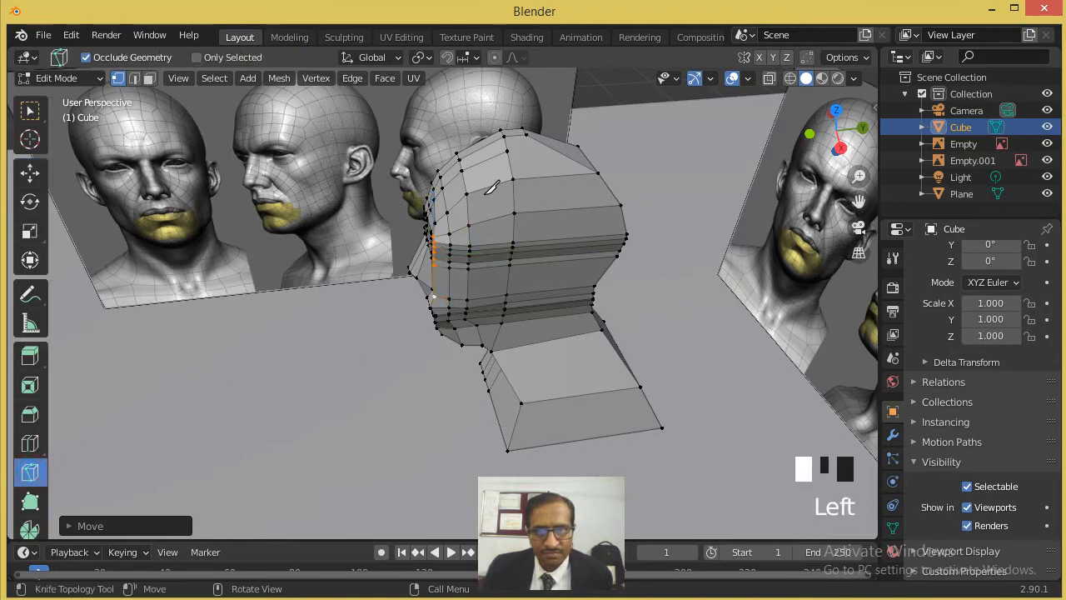
pyautogui.click(527, 133)
pyautogui.click(539, 176)
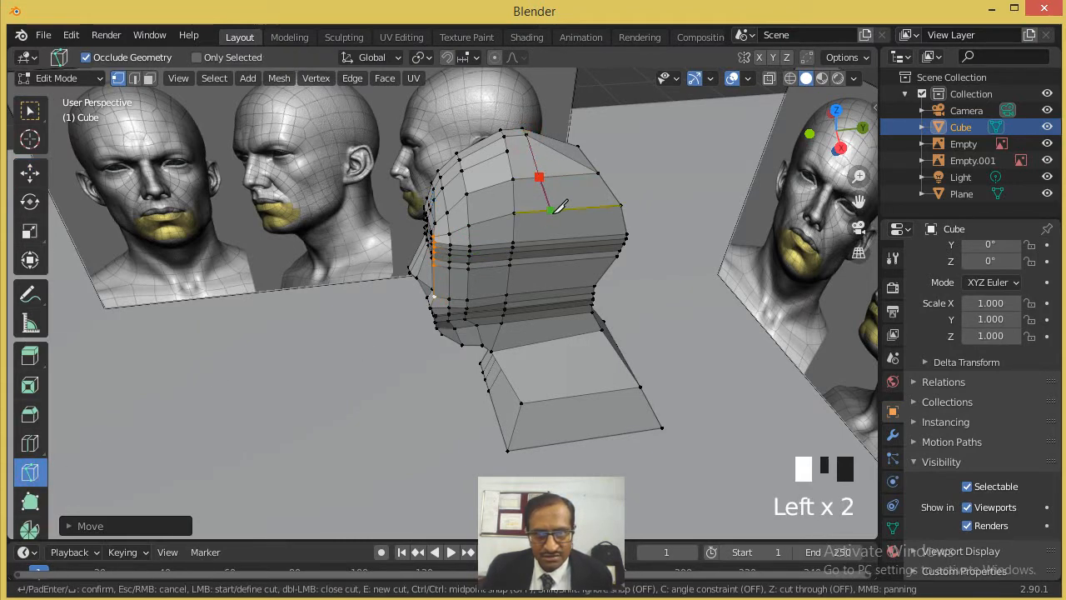
pyautogui.click(552, 209)
pyautogui.click(561, 259)
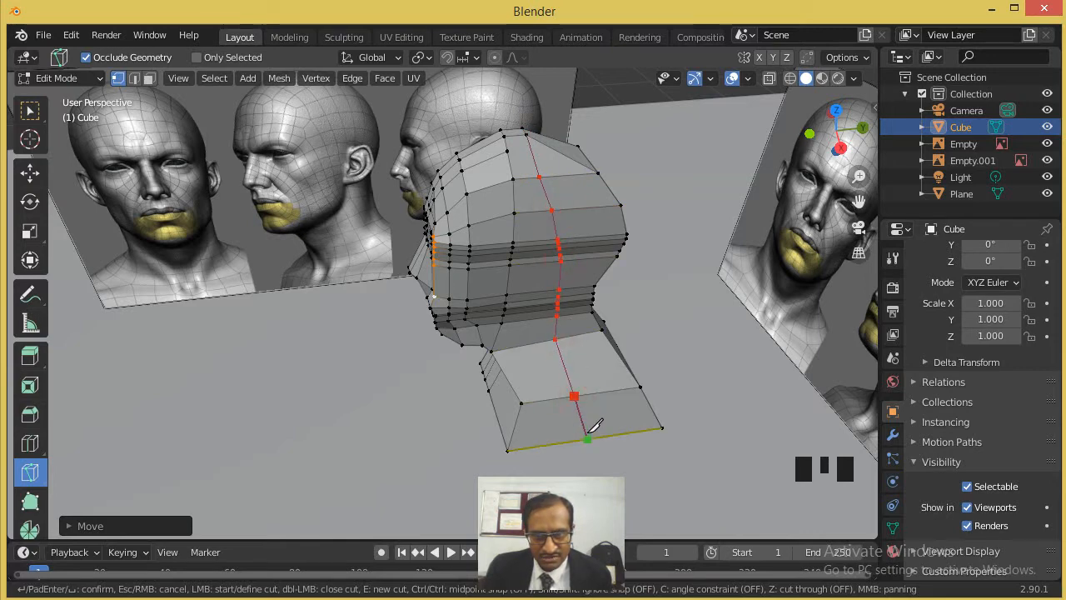
pyautogui.press('Return')
pyautogui.moveTo(646, 330); pyautogui.dragTo(731, 283, button='middle')
# - Try moving the newly cut line of vertices along X, and undo the move
pyautogui.click(29, 173)
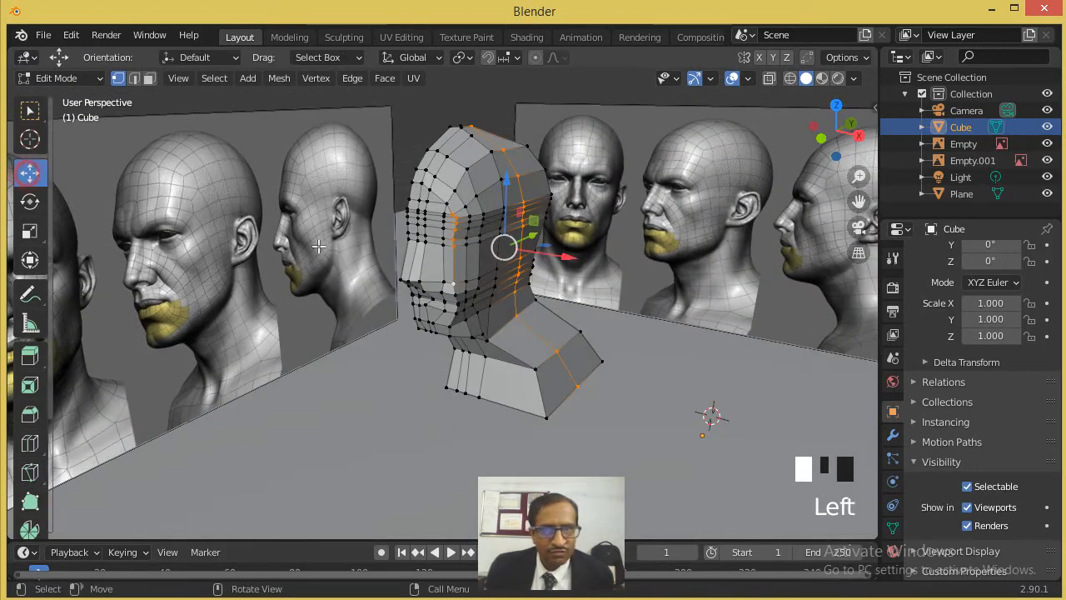
pyautogui.moveTo(537, 251); pyautogui.dragTo(547, 258)
pyautogui.hotkey('ctrl', 'z')
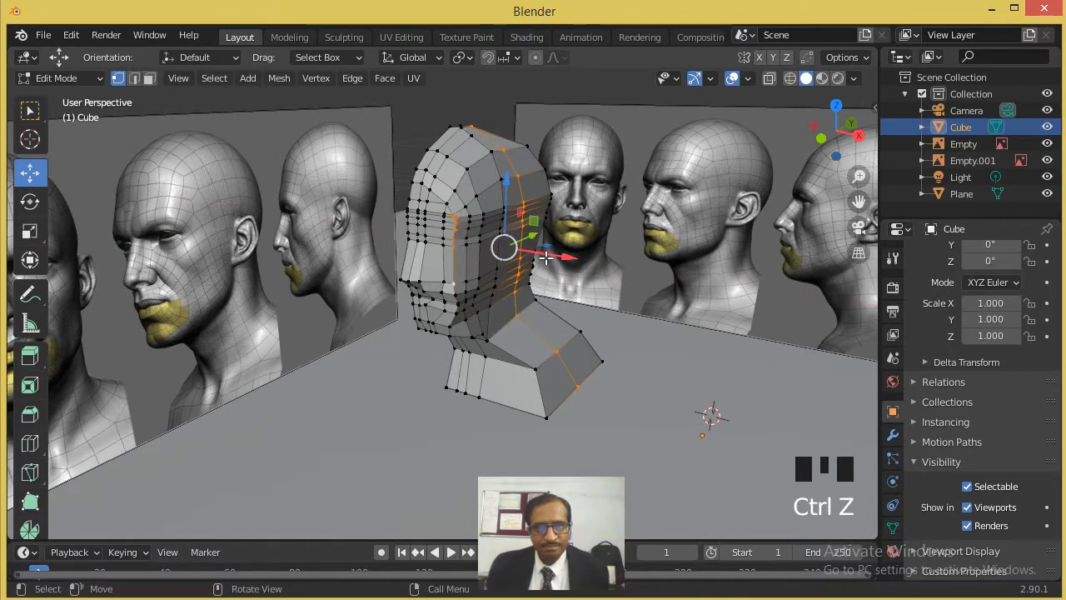
pyautogui.keyDown('alt'); pyautogui.moveTo(546, 259); pyautogui.dragTo(559, 230, button='middle'); pyautogui.keyUp('alt')
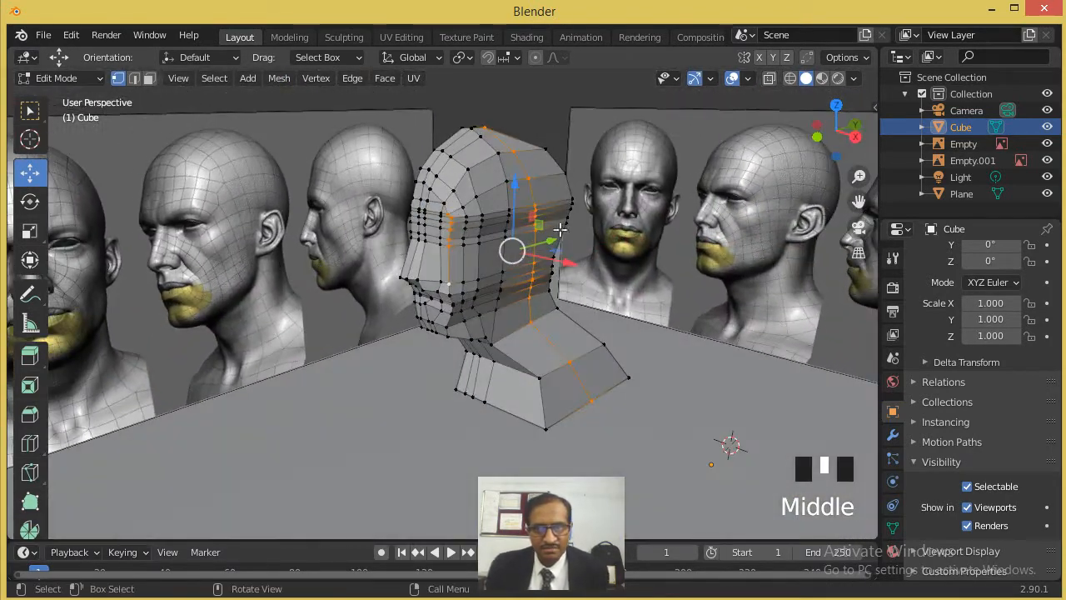
# - Switch the half head to Object Mode and apply Shade Smooth to it
pyautogui.click(30, 173)
pyautogui.click(243, 171)
pyautogui.scroll(2, 408, 190)
pyautogui.moveTo(494, 203)
pyautogui.mouseDown(button='middle')
pyautogui.moveTo(544, 181)
pyautogui.moveTo(517, 192)
pyautogui.mouseUp(button='middle')
pyautogui.press('Tab')
pyautogui.click(228, 79)
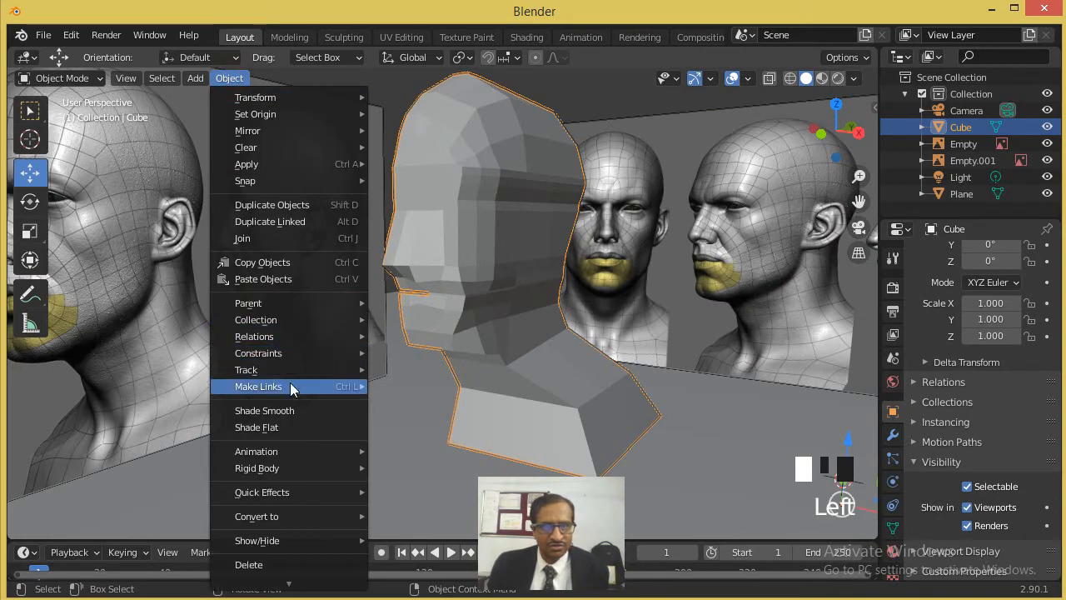
pyautogui.click(291, 407)
pyautogui.moveTo(377, 291)
pyautogui.mouseDown(button='middle')
pyautogui.moveTo(508, 304)
pyautogui.moveTo(405, 309)
pyautogui.moveTo(369, 327)
pyautogui.moveTo(393, 348)
pyautogui.moveTo(287, 282)
pyautogui.moveTo(189, 278)
pyautogui.moveTo(231, 321)
pyautogui.moveTo(384, 321)
pyautogui.moveTo(366, 314)
pyautogui.mouseUp(button='middle')
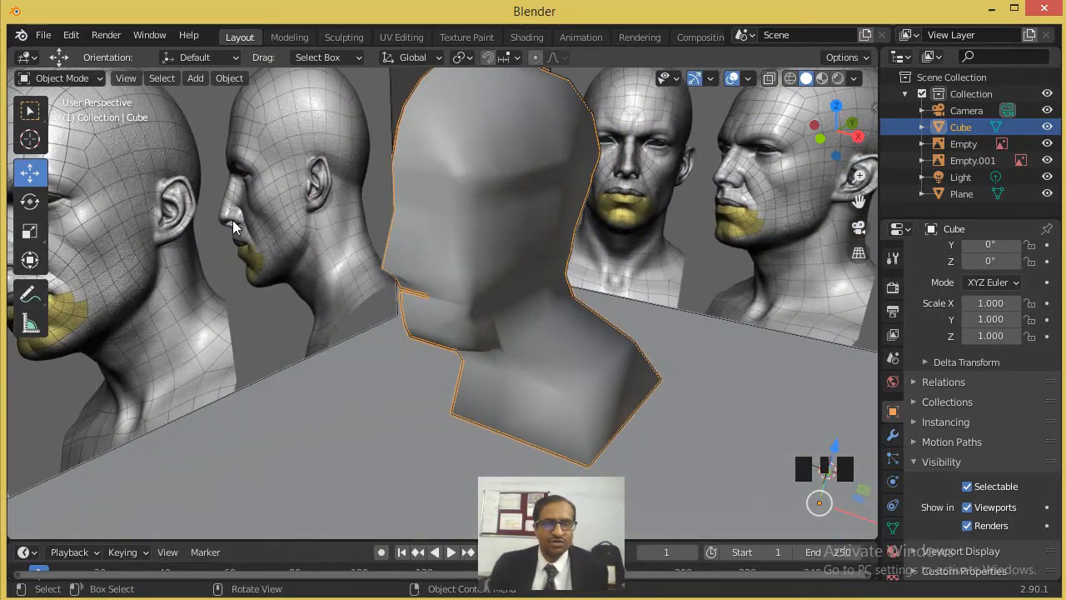
# - Select the whole mesh in Edit Mode and relax its vertices with the Smooth tool, then return to Object Mode
pyautogui.press('Tab')
pyautogui.press('a')
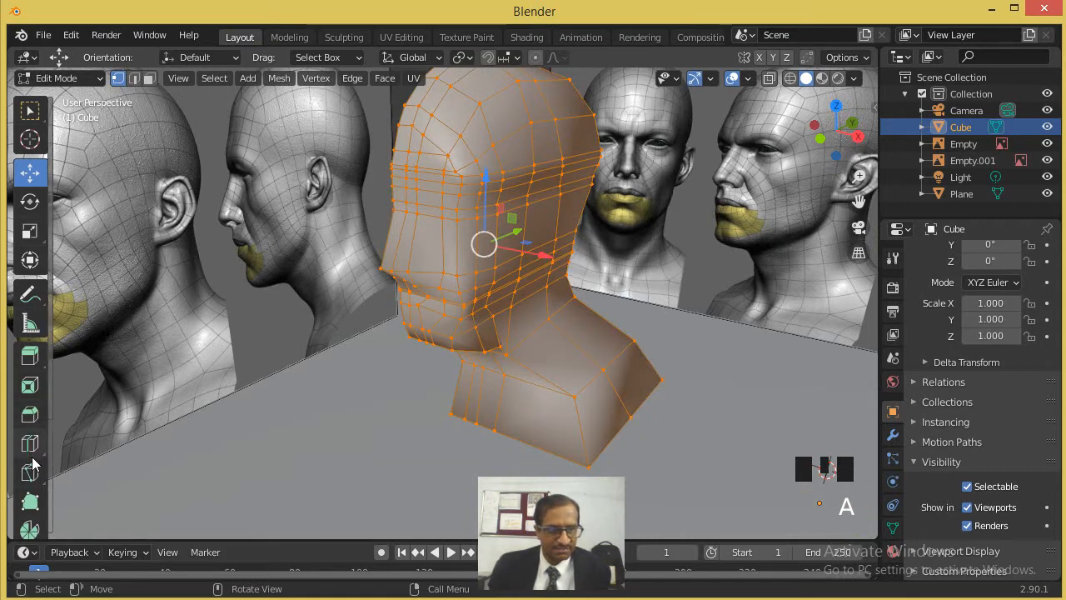
pyautogui.scroll(-5, 32, 464)
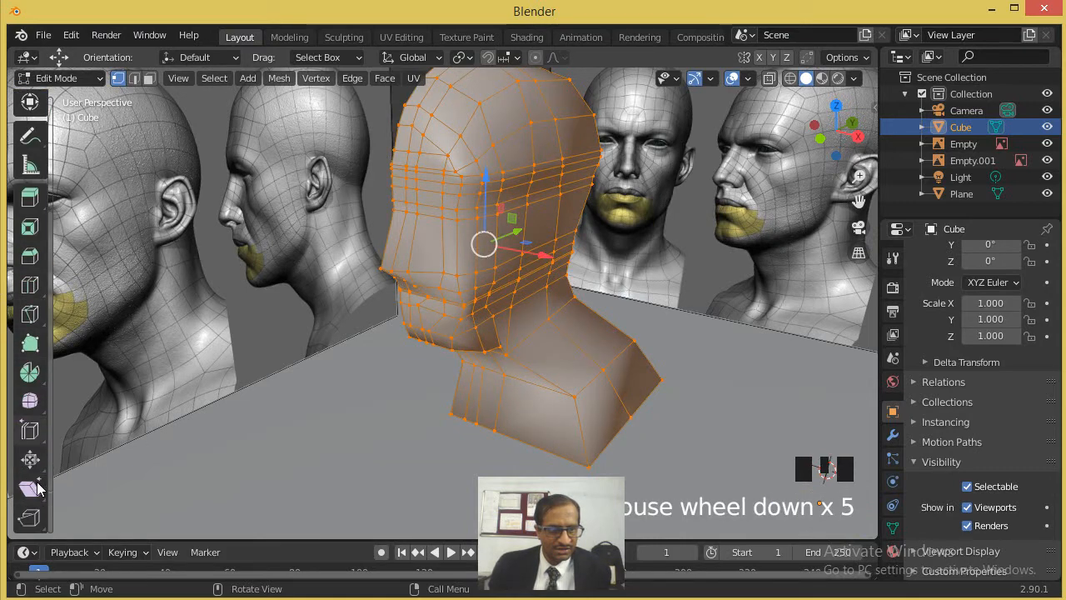
pyautogui.click(30, 400)
pyautogui.moveTo(510, 275); pyautogui.dragTo(664, 369)
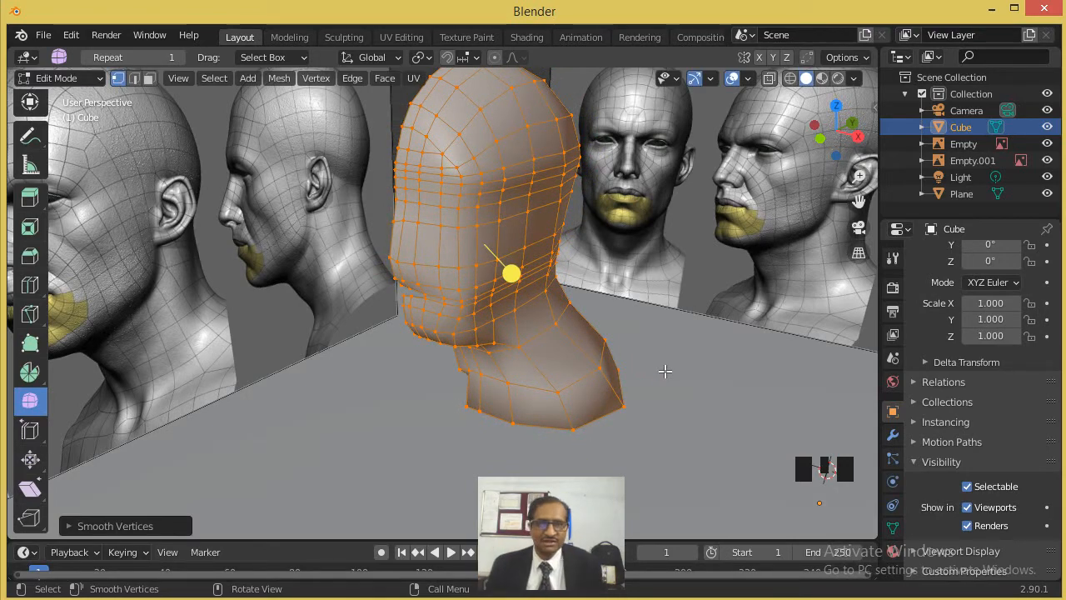
pyautogui.click(602, 350)
pyautogui.press('Tab')
# - Add a Mirror modifier across the X axis to the half head
pyautogui.moveTo(601, 352); pyautogui.dragTo(708, 338, button='middle')
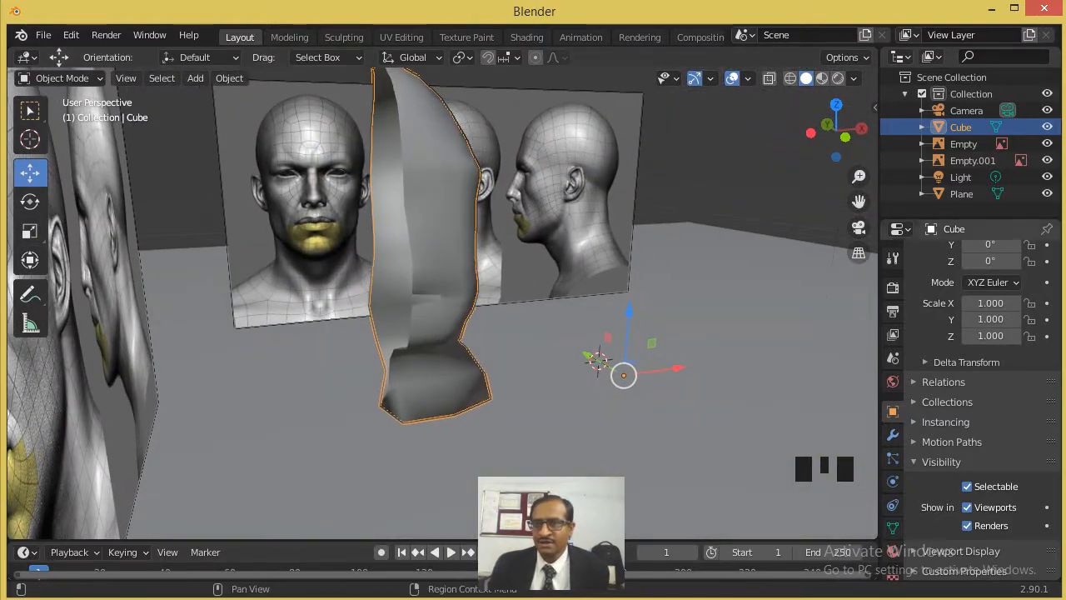
pyautogui.click(893, 434)
pyautogui.click(964, 258)
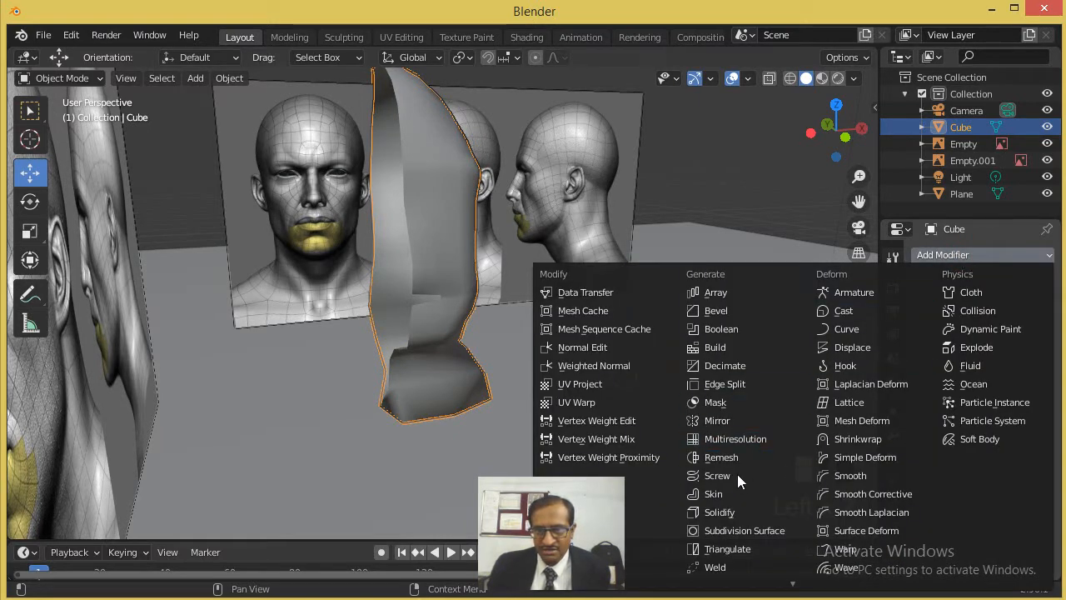
pyautogui.click(740, 420)
pyautogui.scroll(-2, 693, 316)
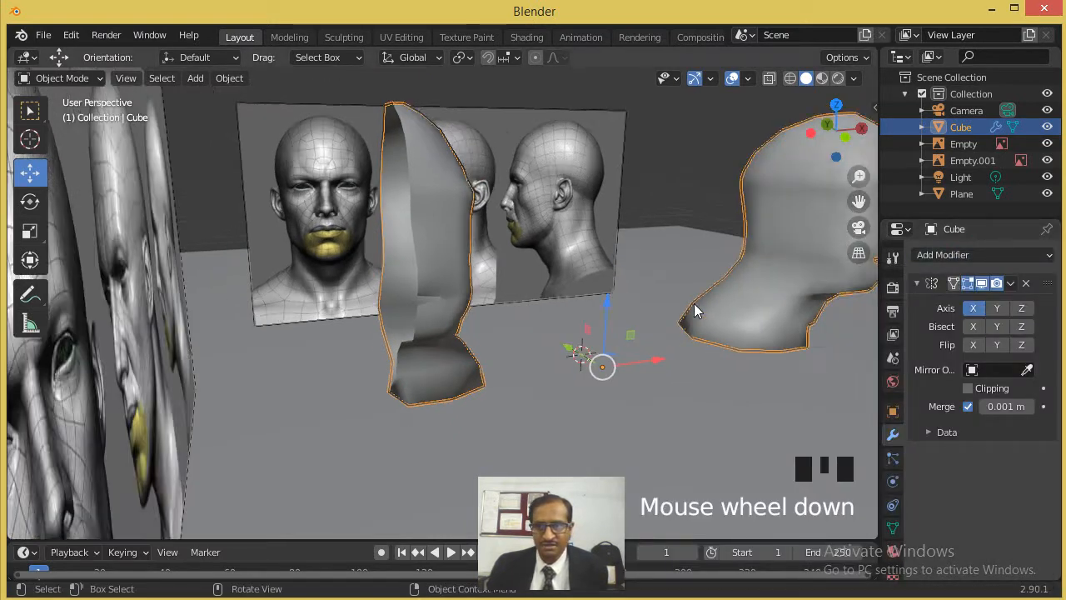
pyautogui.scroll(-2, 694, 306)
pyautogui.scroll(1, 693, 306)
# - Select all vertices of the half head and move them along X until the open side meets its mirrored half
pyautogui.press('Tab')
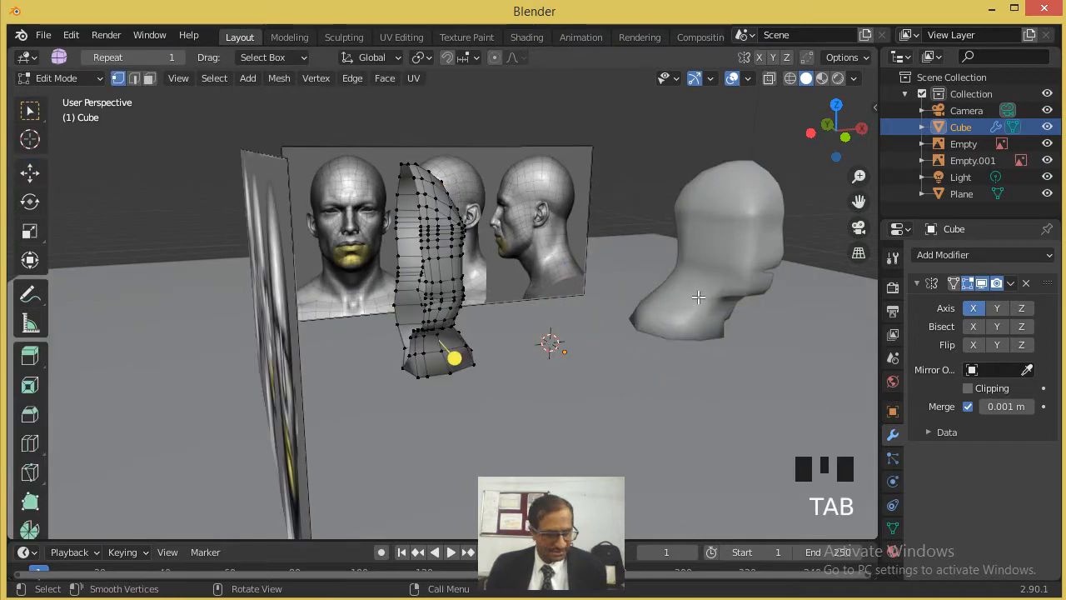
pyautogui.press('a')
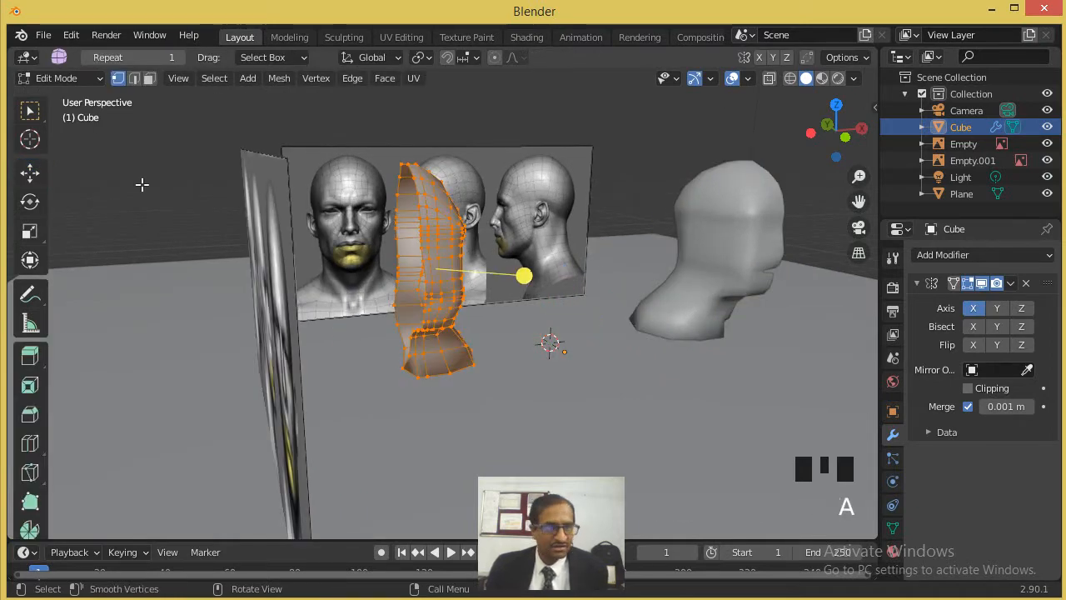
pyautogui.click(30, 173)
pyautogui.click(498, 266)
pyautogui.moveTo(499, 265); pyautogui.dragTo(668, 271)
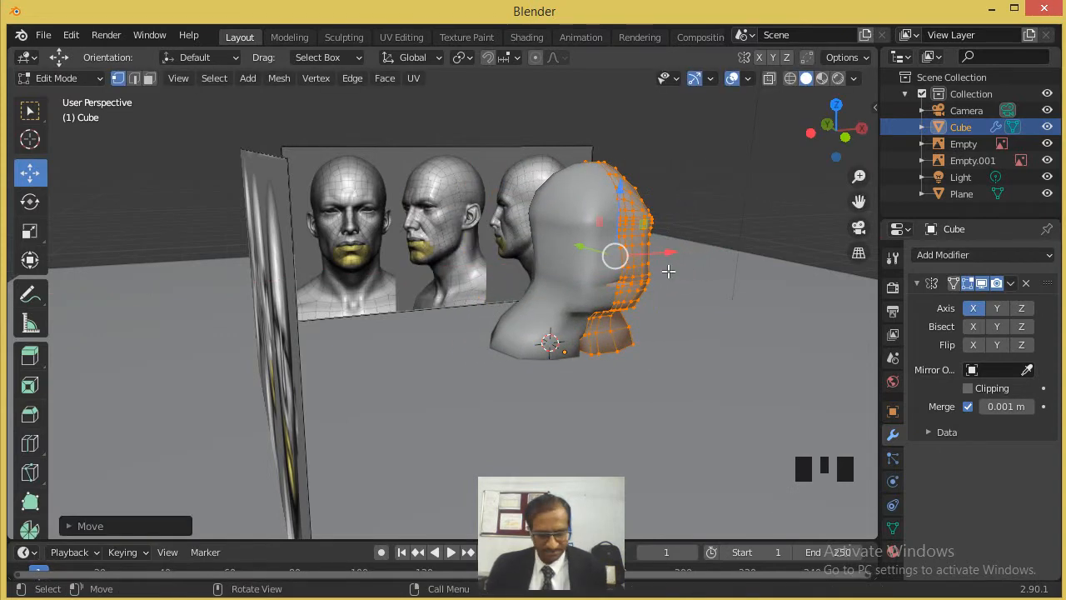
pyautogui.scroll(4, 717, 249)
pyautogui.moveTo(752, 250); pyautogui.dragTo(470, 254, button='middle')
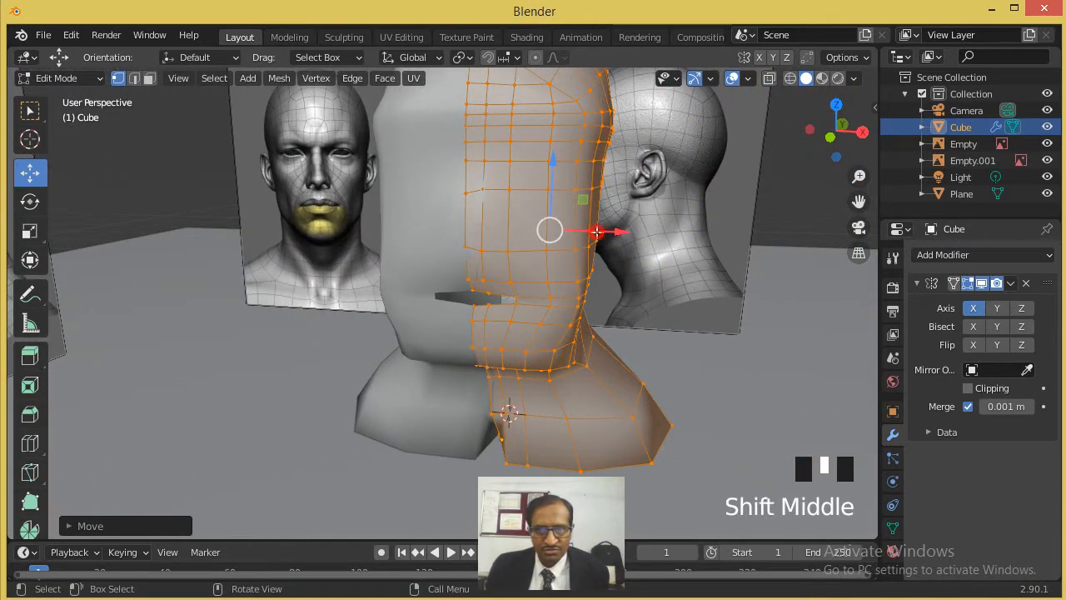
pyautogui.moveTo(597, 232); pyautogui.dragTo(603, 234)
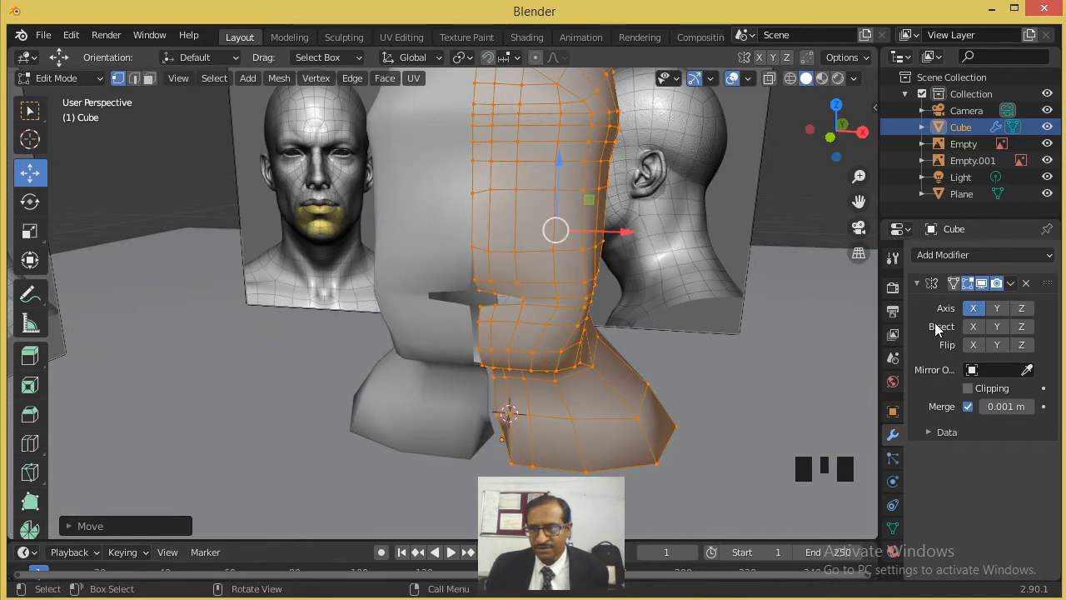
# - Set the Mirror modifier's merge distance to 0.035 m and check the seam in the front view
pyautogui.moveTo(1006, 407); pyautogui.dragTo(1018, 407)
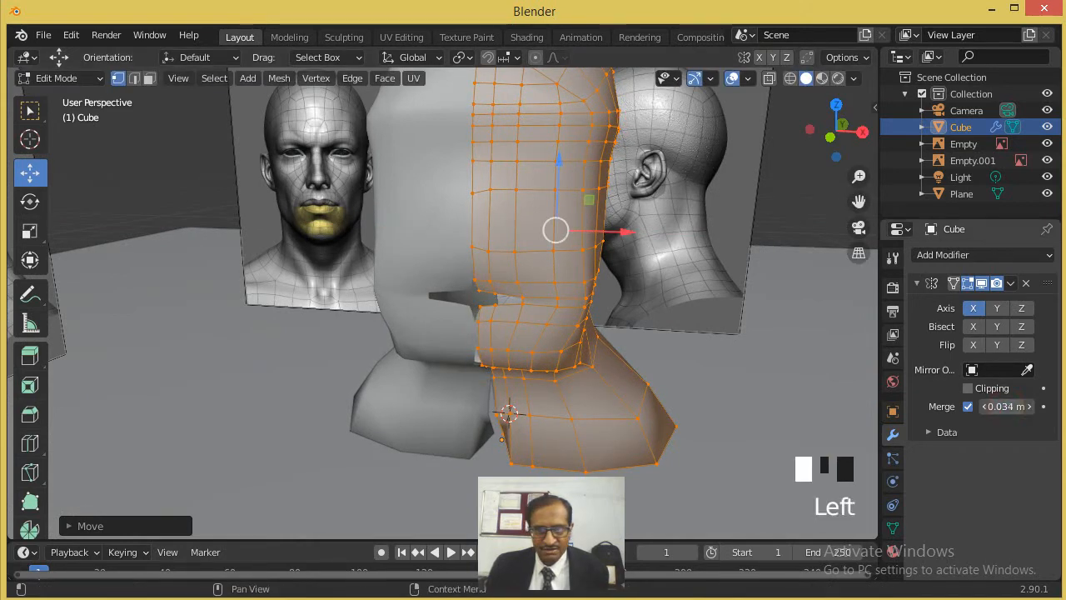
pyautogui.press('KP_1')
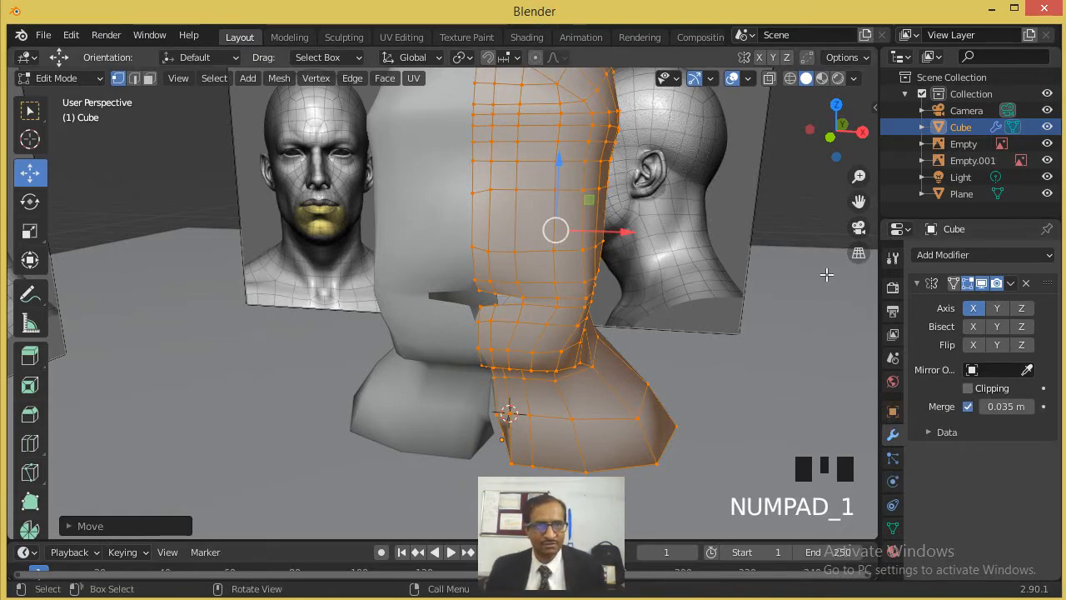
pyautogui.press('KP_1')
pyautogui.scroll(1, 620, 288)
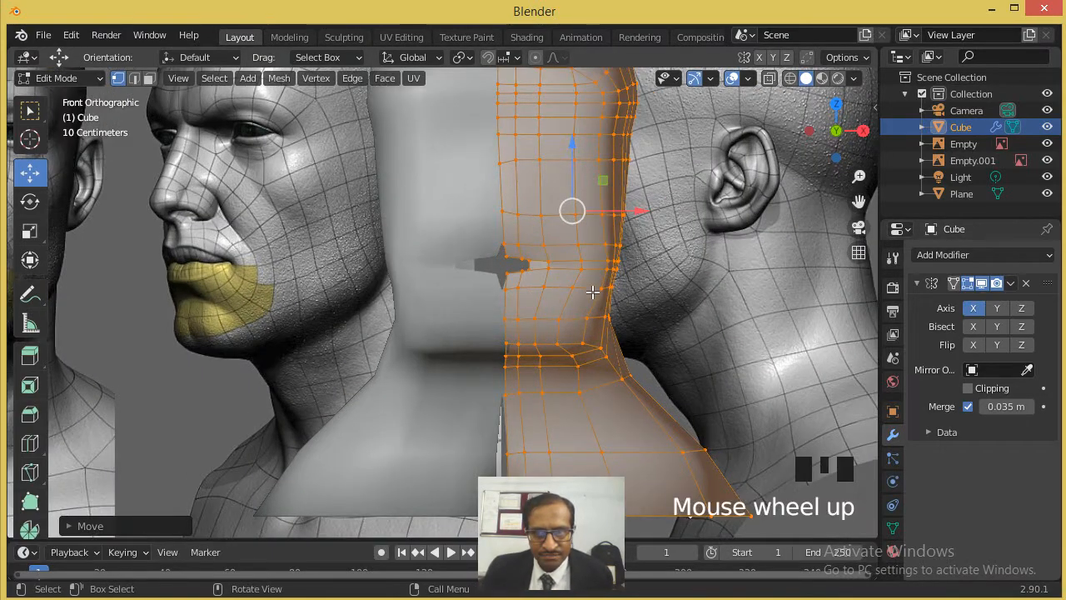
pyautogui.scroll(-3, 597, 309)
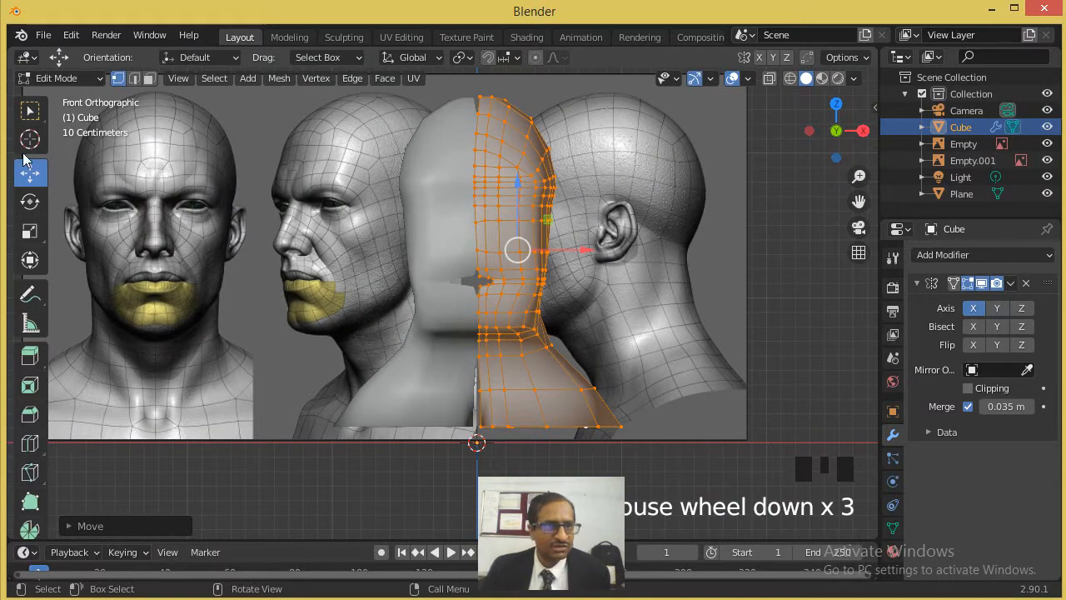
# - Select the open seam vertices at the base of the neck in see-through wireframe and move them along X to the centre line
pyautogui.click(603, 231)
pyautogui.scroll(1, 497, 376)
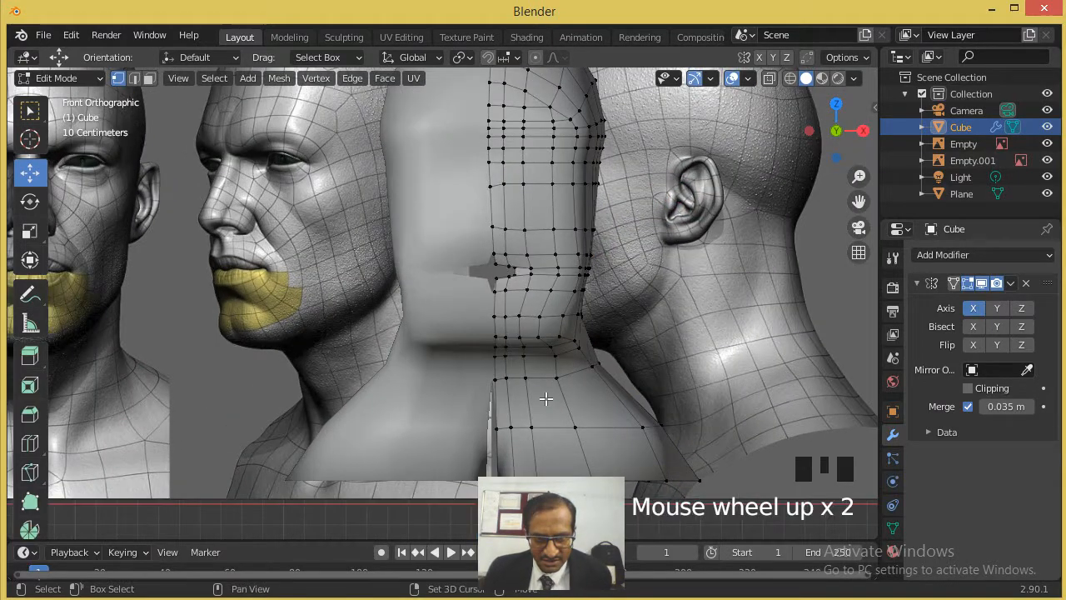
pyautogui.keyDown('shift'); pyautogui.moveTo(545, 397); pyautogui.dragTo(562, 247, button='middle'); pyautogui.keyUp('shift')
pyautogui.moveTo(493, 258); pyautogui.dragTo(536, 326)
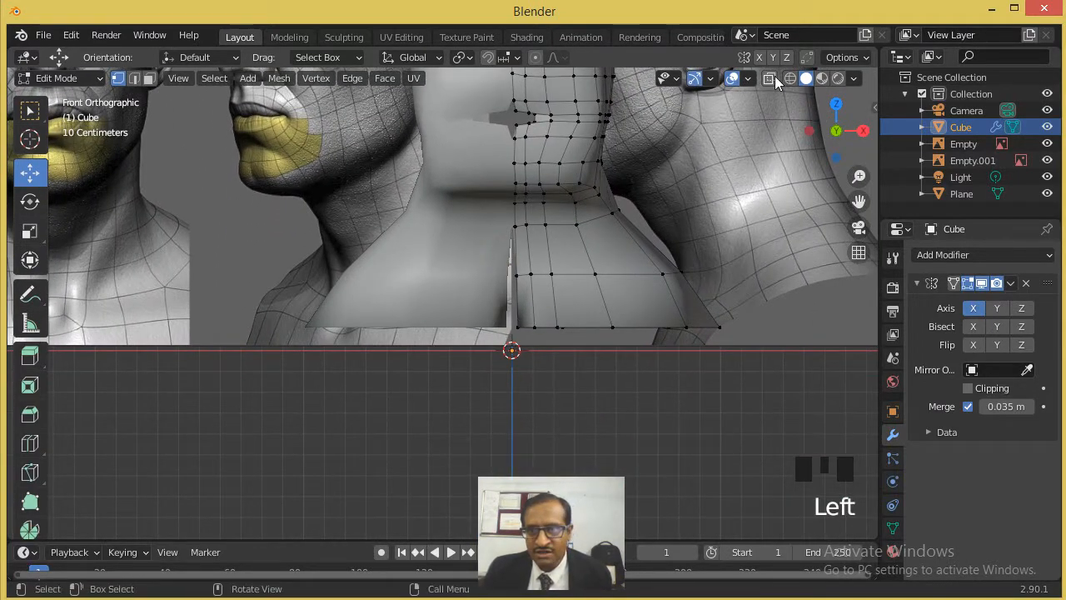
pyautogui.click(769, 78)
pyautogui.moveTo(500, 242); pyautogui.dragTo(539, 339)
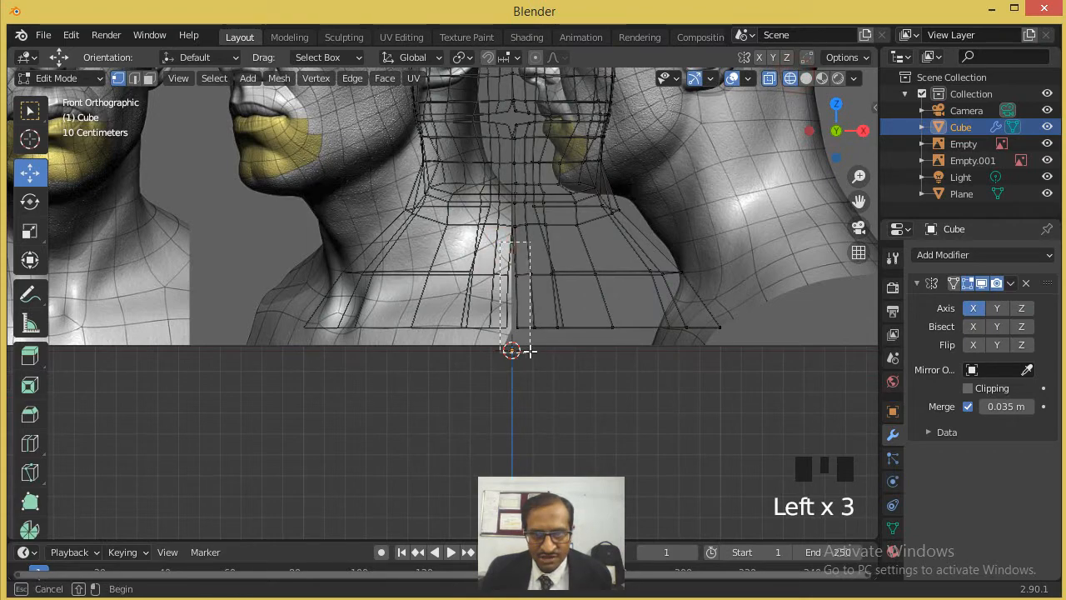
pyautogui.moveTo(543, 300); pyautogui.dragTo(533, 298)
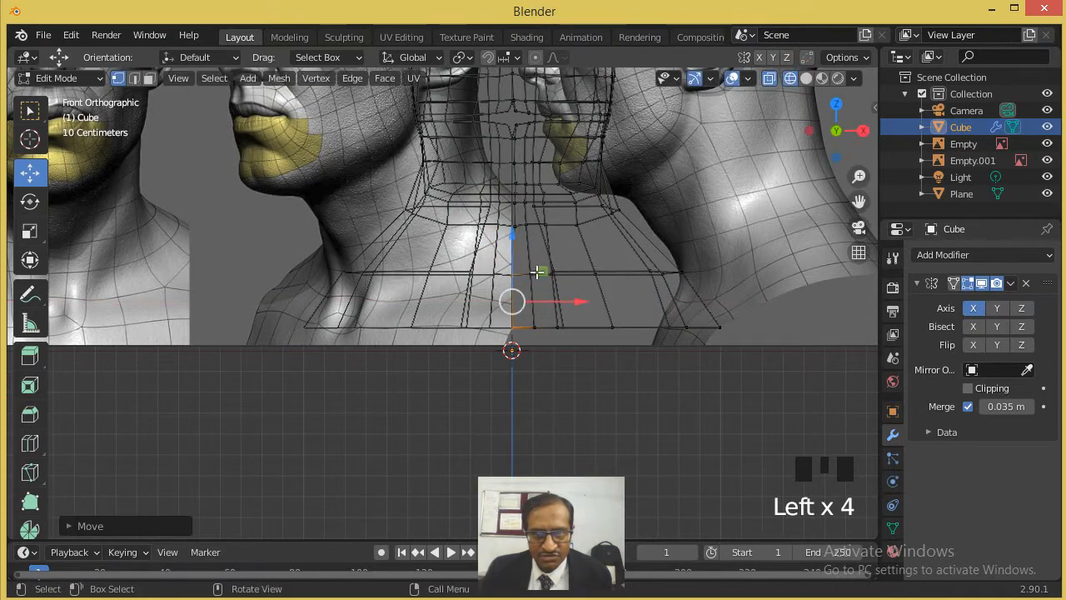
pyautogui.keyDown('shift'); pyautogui.moveTo(556, 219); pyautogui.dragTo(541, 234, button='middle'); pyautogui.keyUp('shift')
# - Move the stray seam vertices at the crown of the head along X to the mirror line, then return to solid shading
pyautogui.keyDown('shift'); pyautogui.scroll(2, 533, 250); pyautogui.keyUp('shift')
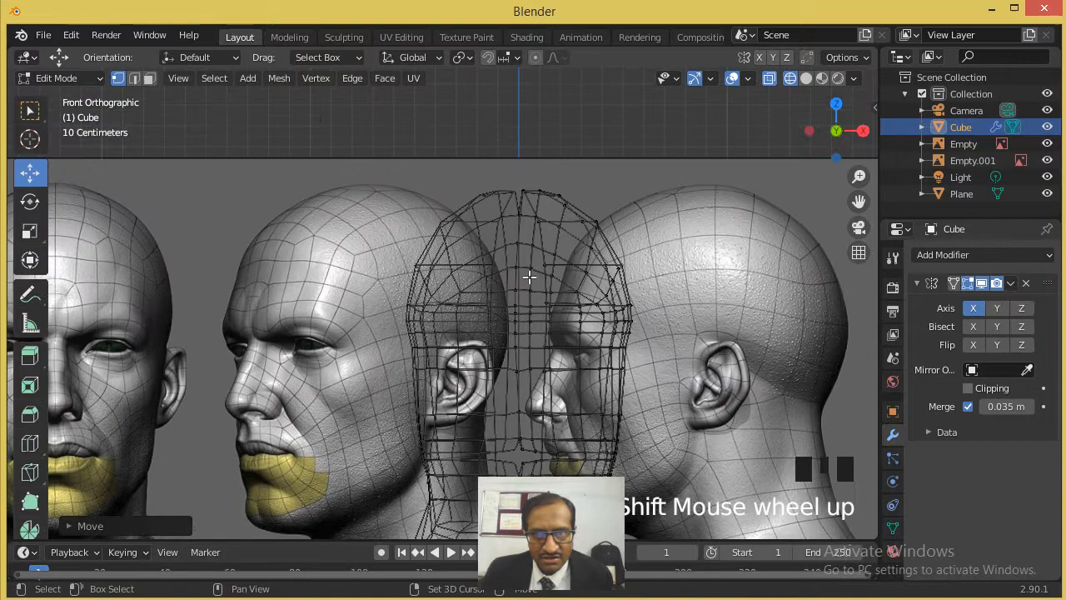
pyautogui.scroll(2, 525, 229)
pyautogui.scroll(2, 526, 229)
pyautogui.moveTo(568, 86); pyautogui.dragTo(582, 327)
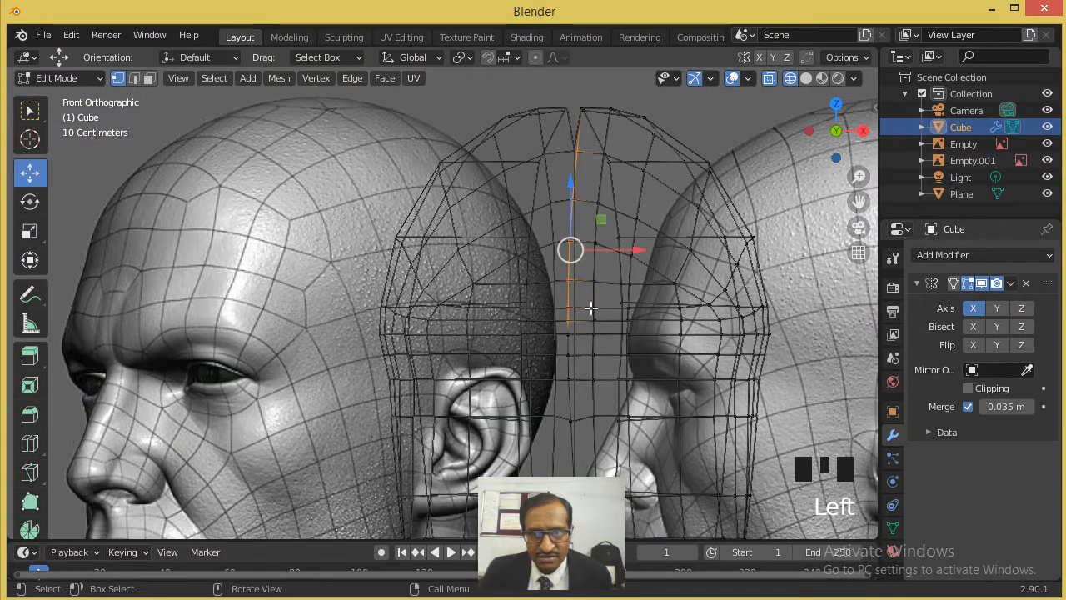
pyautogui.click(581, 108)
pyautogui.moveTo(614, 108); pyautogui.dragTo(603, 151)
pyautogui.click(575, 152)
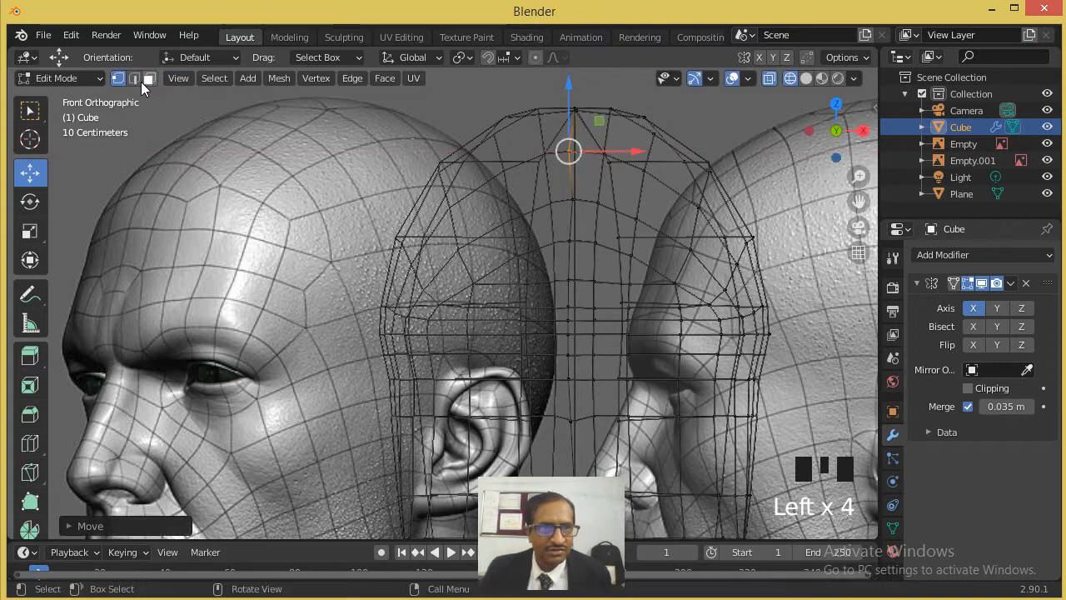
pyautogui.click(148, 80)
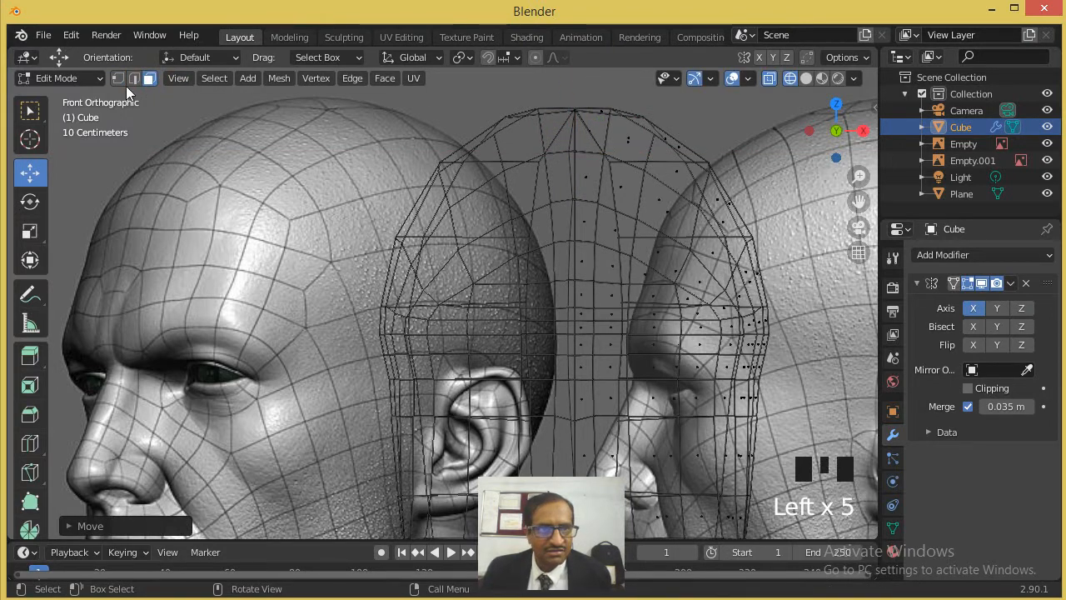
pyautogui.click(806, 79)
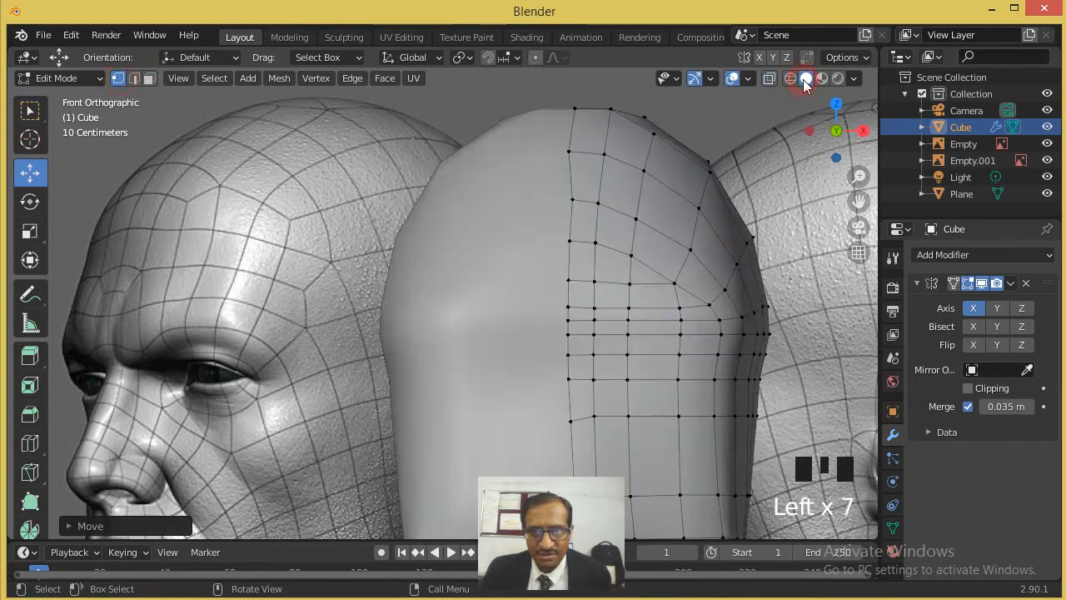
# - Move the seam vertices around the mouth opening along X onto the centre line, using wireframe display, then restore solid shading
pyautogui.scroll(-4, 596, 321)
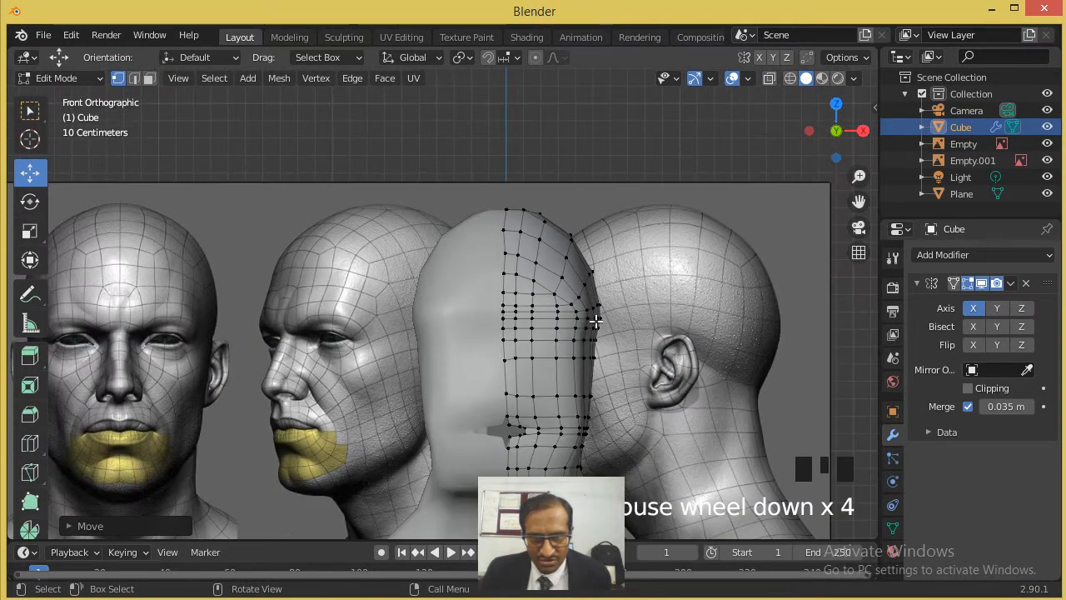
pyautogui.scroll(-1, 597, 322)
pyautogui.scroll(2, 596, 322)
pyautogui.keyDown('shift'); pyautogui.moveTo(596, 322); pyautogui.dragTo(596, 217, button='middle'); pyautogui.keyUp('shift')
pyautogui.scroll(3, 596, 217)
pyautogui.scroll(1, 596, 218)
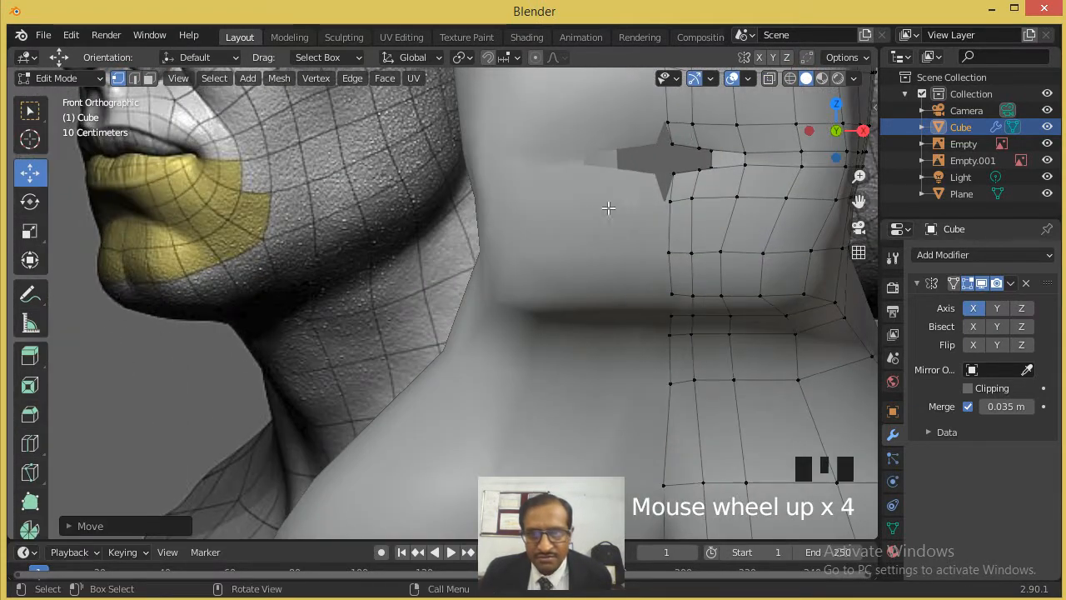
pyautogui.click(789, 78)
pyautogui.click(672, 143)
pyautogui.click(703, 144)
pyautogui.moveTo(703, 144); pyautogui.dragTo(697, 174)
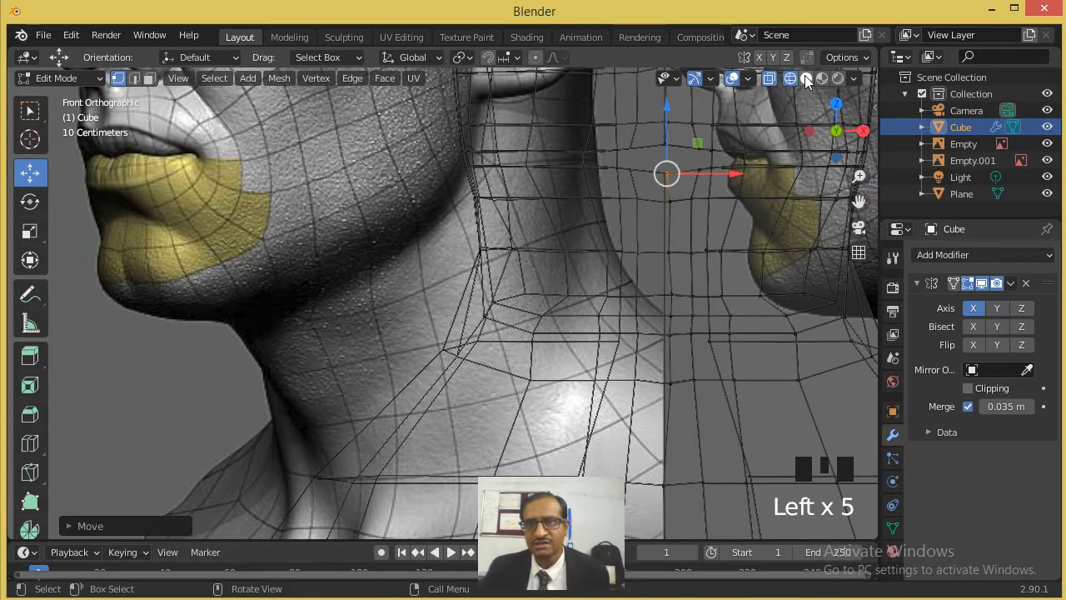
pyautogui.click(806, 78)
# - Box-select the seam vertices at the bottom edge of the neck in the front wireframe view, then restore solid shading
pyautogui.scroll(-7, 705, 200)
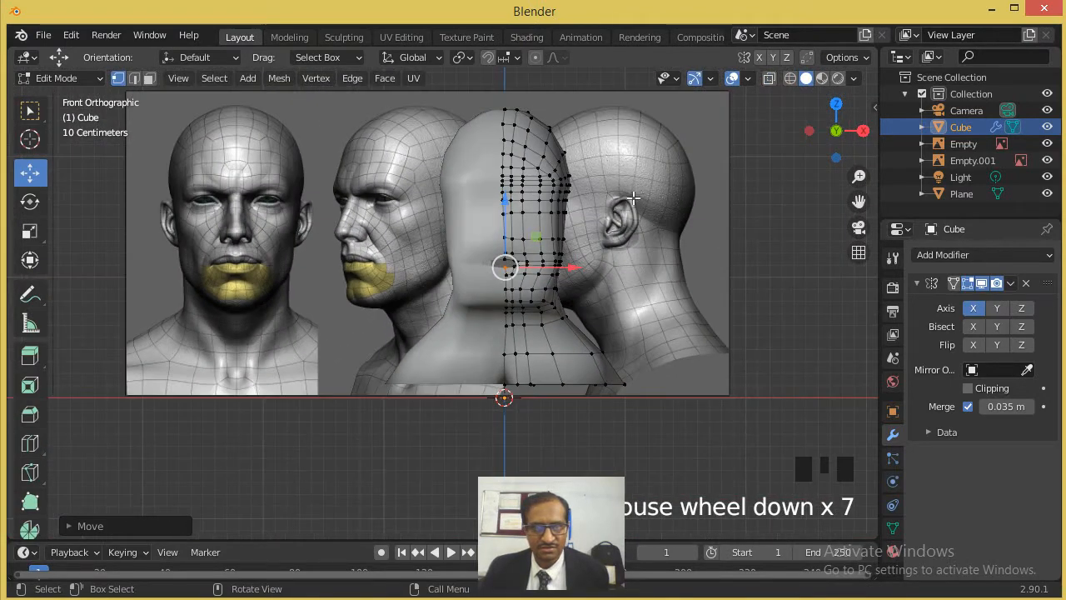
pyautogui.moveTo(633, 197)
pyautogui.mouseDown(button='middle')
pyautogui.moveTo(714, 222)
pyautogui.moveTo(688, 247)
pyautogui.moveTo(725, 251)
pyautogui.moveTo(544, 236)
pyautogui.moveTo(620, 213)
pyautogui.mouseUp(button='middle')
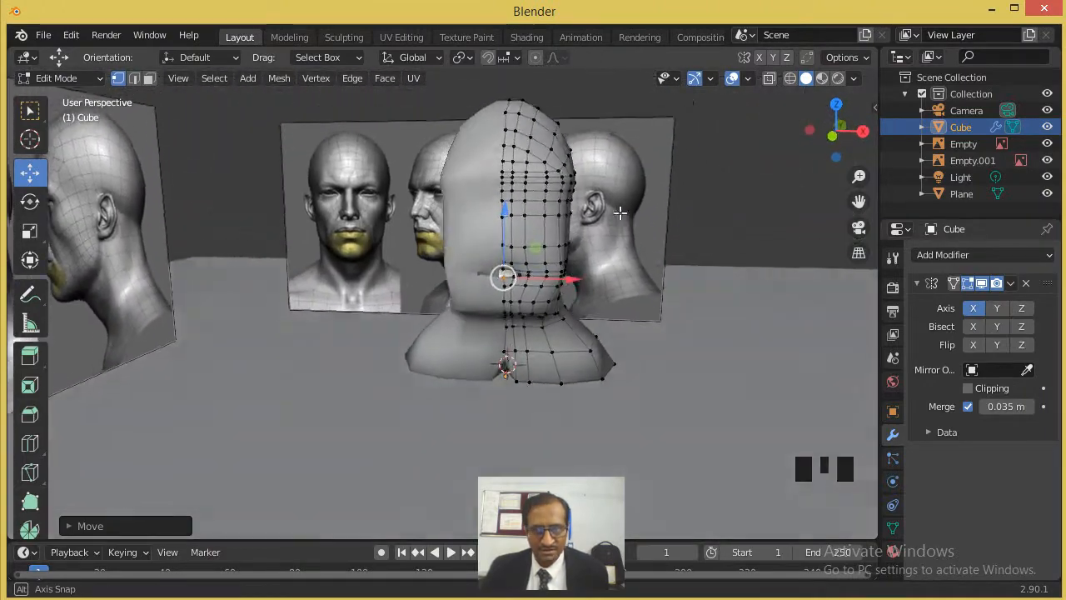
pyautogui.scroll(3, 524, 392)
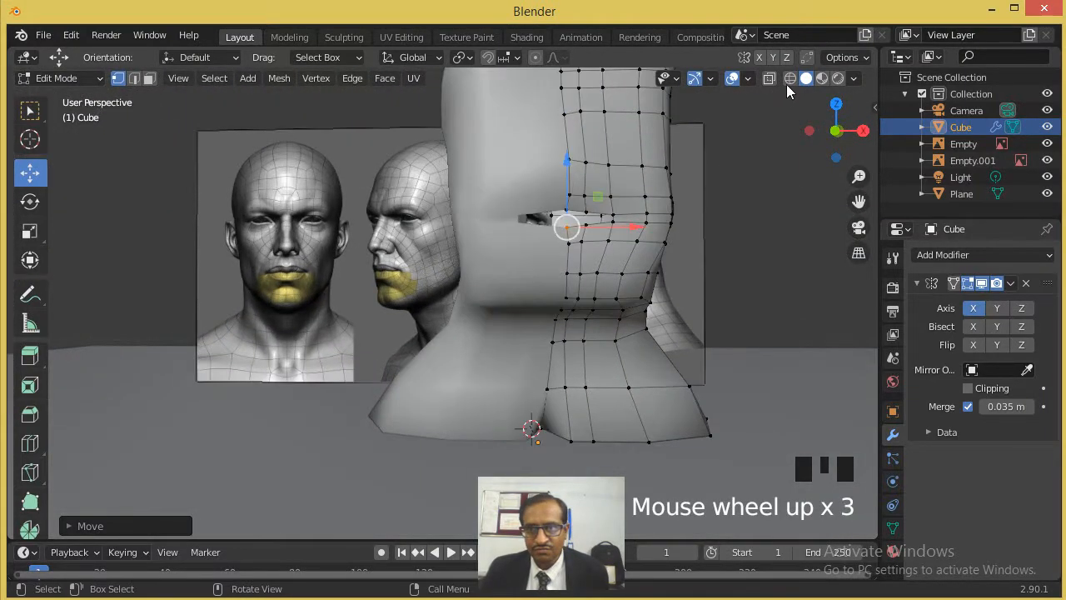
pyautogui.click(790, 80)
pyautogui.press('KP_1')
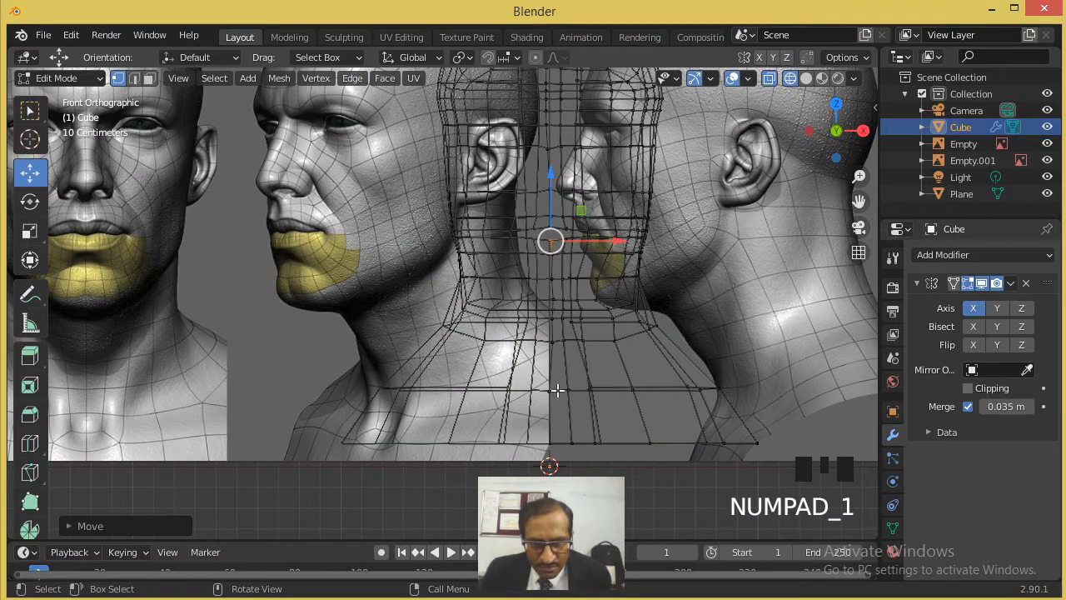
pyautogui.moveTo(487, 421); pyautogui.dragTo(586, 446)
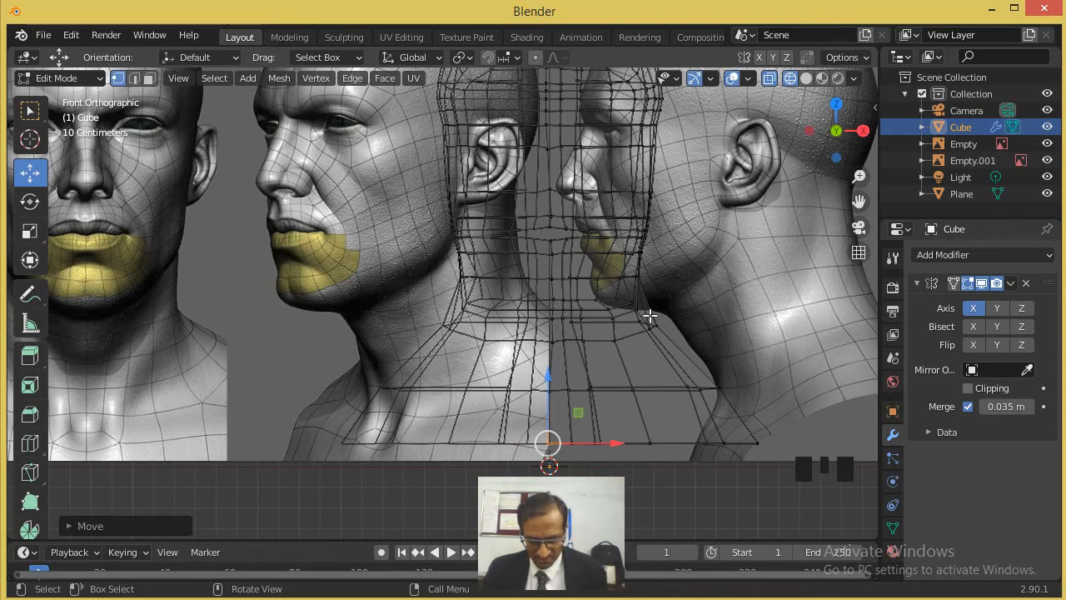
pyautogui.click(807, 78)
# - Select the bottom seam vertex at the front of the neck and move it along X toward the mirrored half
pyautogui.moveTo(567, 350); pyautogui.dragTo(589, 383, button='middle')
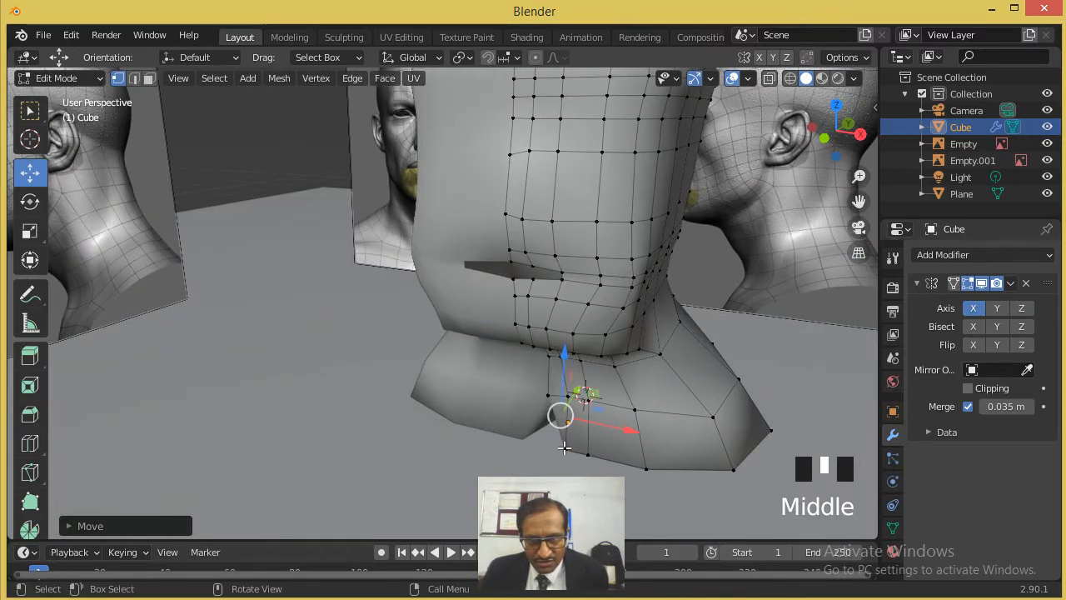
pyautogui.moveTo(564, 448); pyautogui.dragTo(601, 451)
pyautogui.doubleClick(601, 457)
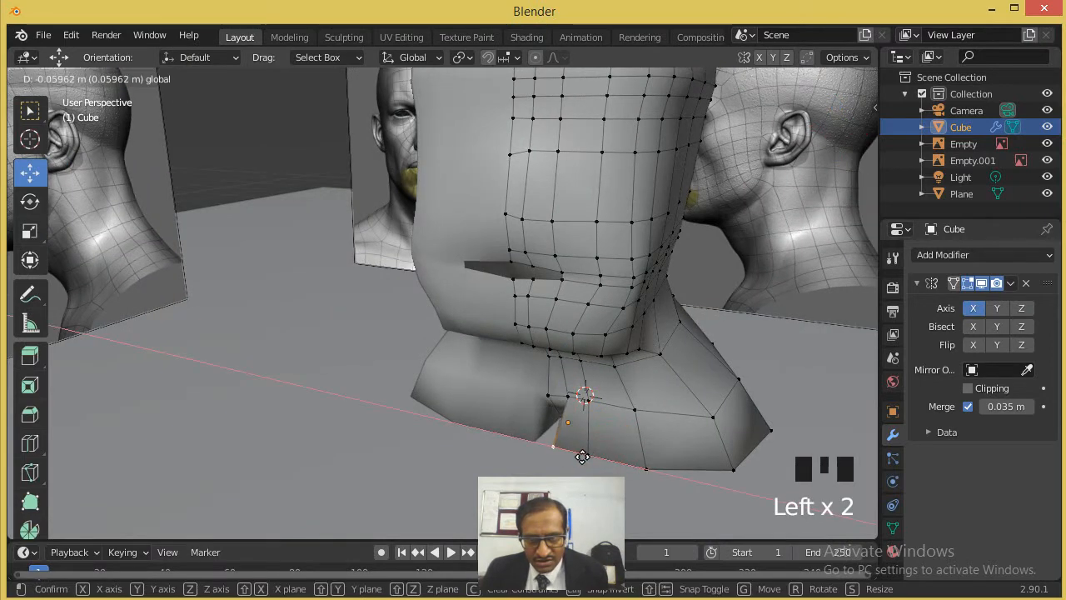
pyautogui.moveTo(589, 462); pyautogui.dragTo(586, 459)
# - Move the seam vertex at the top of the gap in the back of the head along X to meet the mirrored half
pyautogui.moveTo(579, 425); pyautogui.dragTo(491, 283, button='middle')
pyautogui.scroll(-3, 434, 200)
pyautogui.scroll(-1, 500, 203)
pyautogui.scroll(4, 389, 256)
pyautogui.scroll(1, 350, 237)
pyautogui.moveTo(328, 237); pyautogui.dragTo(325, 262, button='middle')
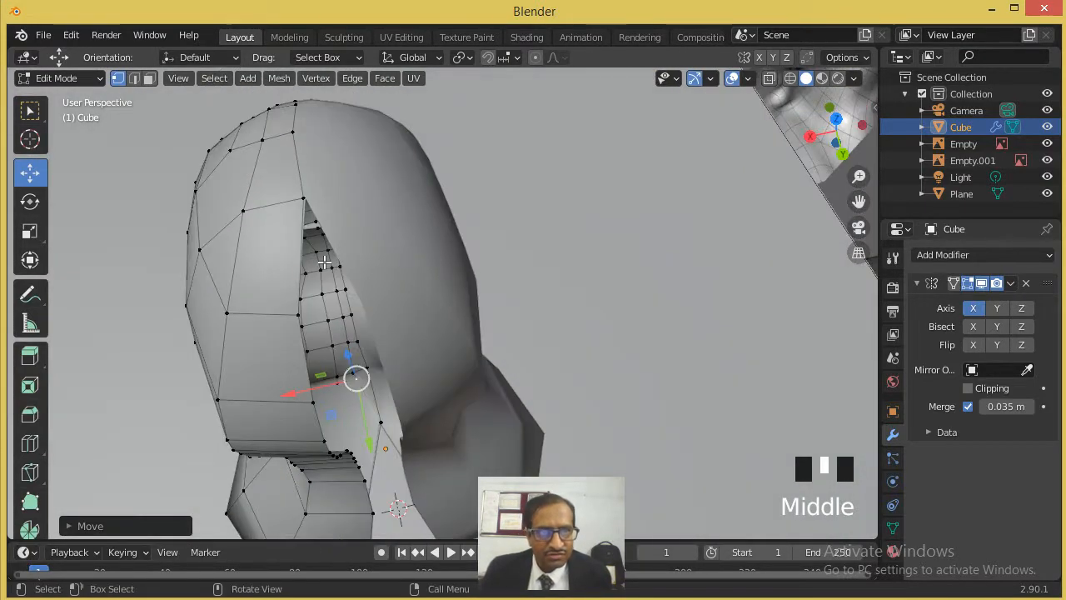
pyautogui.click(298, 315)
pyautogui.moveTo(267, 320); pyautogui.dragTo(346, 322)
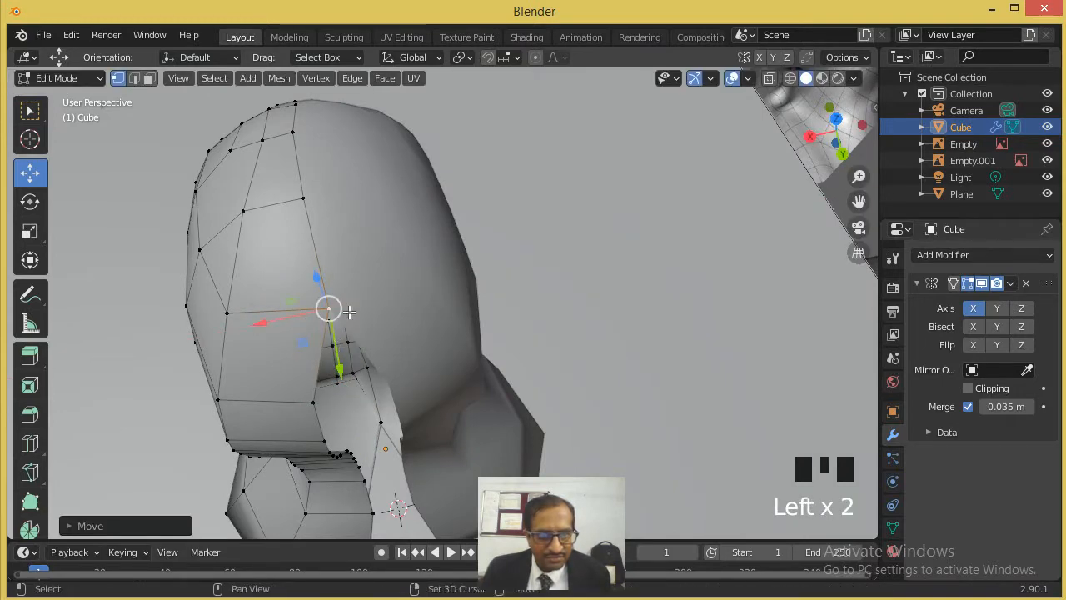
# - Move the next three seam vertices down the lower back of the head along X to close the gap
pyautogui.keyDown('shift'); pyautogui.moveTo(345, 322); pyautogui.dragTo(412, 113, button='middle'); pyautogui.keyUp('shift')
pyautogui.scroll(1, 365, 163)
pyautogui.click(353, 155)
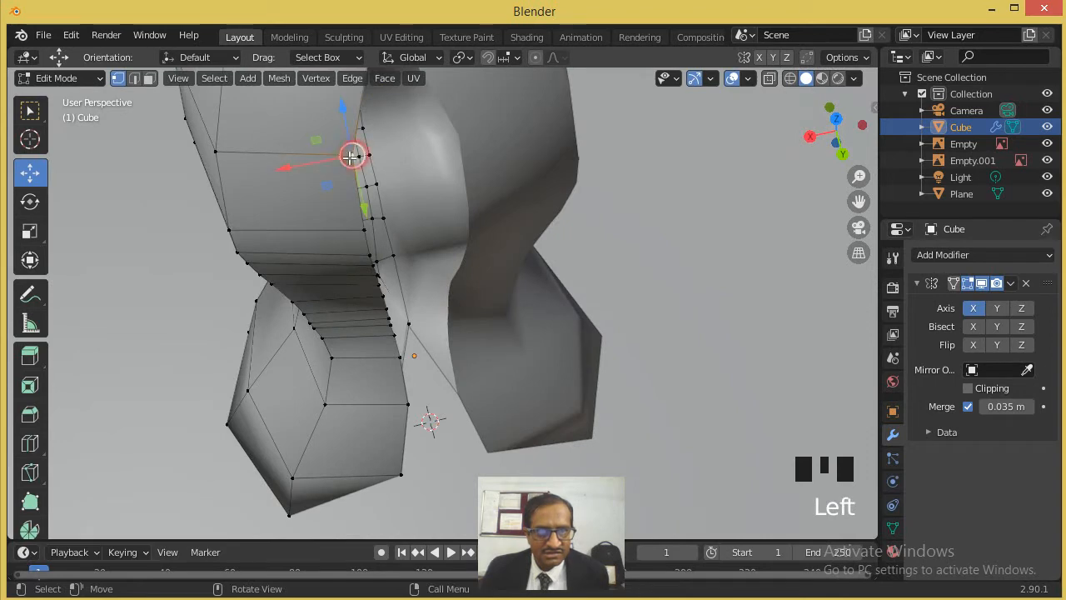
pyautogui.moveTo(327, 159); pyautogui.dragTo(383, 150)
pyautogui.click(362, 229)
pyautogui.moveTo(330, 238); pyautogui.dragTo(397, 237)
pyautogui.click(358, 259)
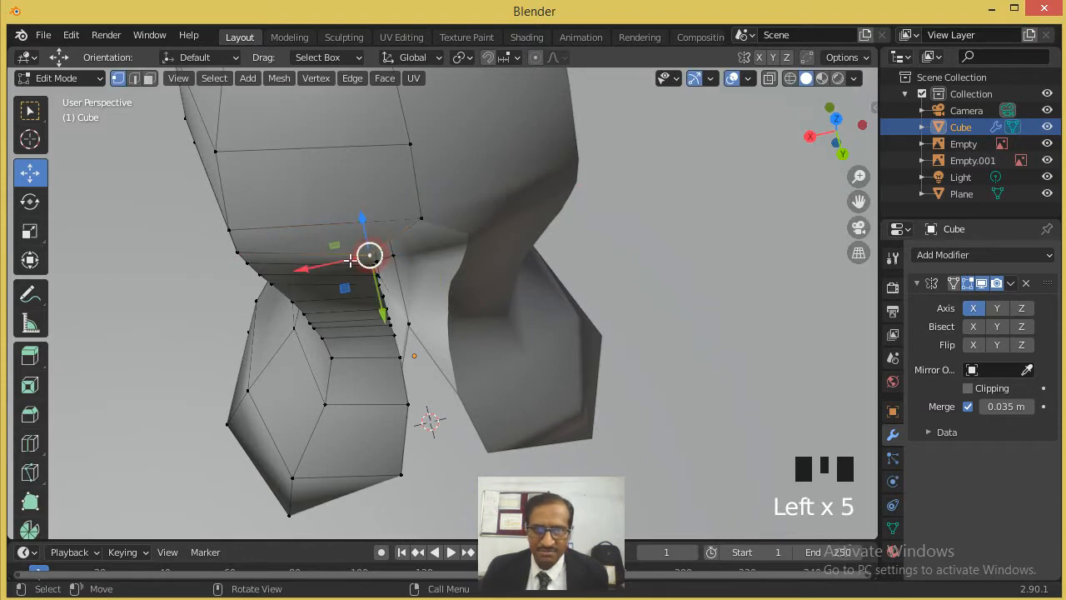
pyautogui.moveTo(336, 262); pyautogui.dragTo(399, 265)
# - Move the remaining seam vertices down the back of the neck to its bottom edge along X, one by one, to close the gap
pyautogui.moveTo(398, 264); pyautogui.dragTo(411, 133, button='middle')
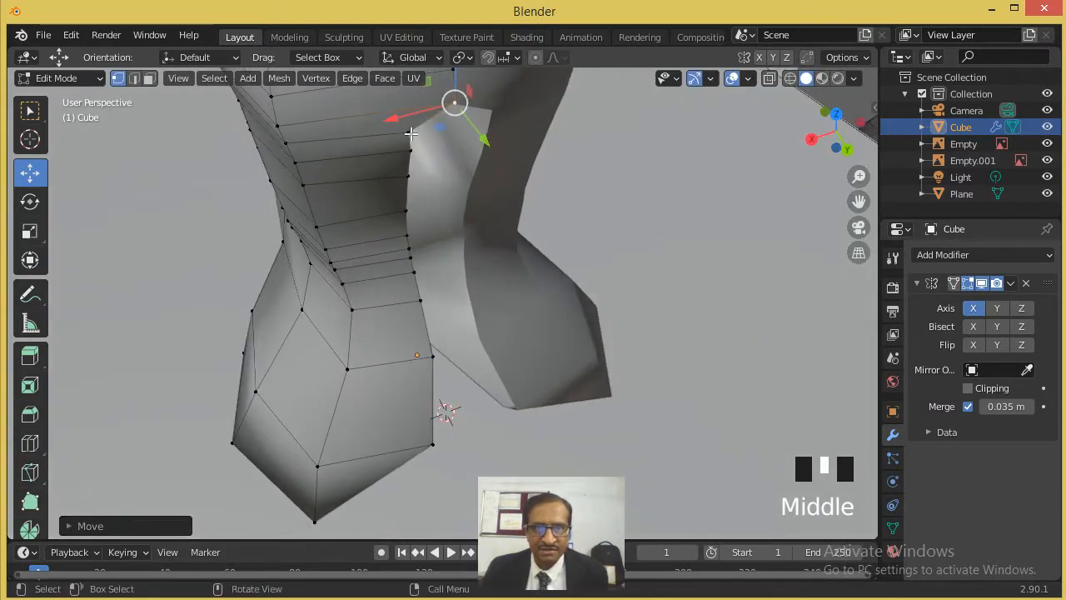
pyautogui.click(410, 131)
pyautogui.moveTo(406, 131)
pyautogui.mouseDown()
pyautogui.moveTo(435, 131)
pyautogui.moveTo(412, 152)
pyautogui.moveTo(416, 124)
pyautogui.moveTo(408, 147)
pyautogui.moveTo(438, 150)
pyautogui.moveTo(399, 183)
pyautogui.moveTo(419, 218)
pyautogui.moveTo(400, 244)
pyautogui.moveTo(410, 244)
pyautogui.moveTo(387, 255)
pyautogui.moveTo(419, 255)
pyautogui.moveTo(409, 257)
pyautogui.moveTo(419, 258)
pyautogui.moveTo(412, 305)
pyautogui.moveTo(429, 356)
pyautogui.moveTo(442, 359)
pyautogui.mouseUp()
pyautogui.click(400, 151)
pyautogui.click(408, 177)
pyautogui.click(408, 208)
pyautogui.click(405, 230)
pyautogui.click(385, 255)
pyautogui.click(409, 257)
pyautogui.click(407, 275)
pyautogui.click(421, 302)
pyautogui.click(430, 356)
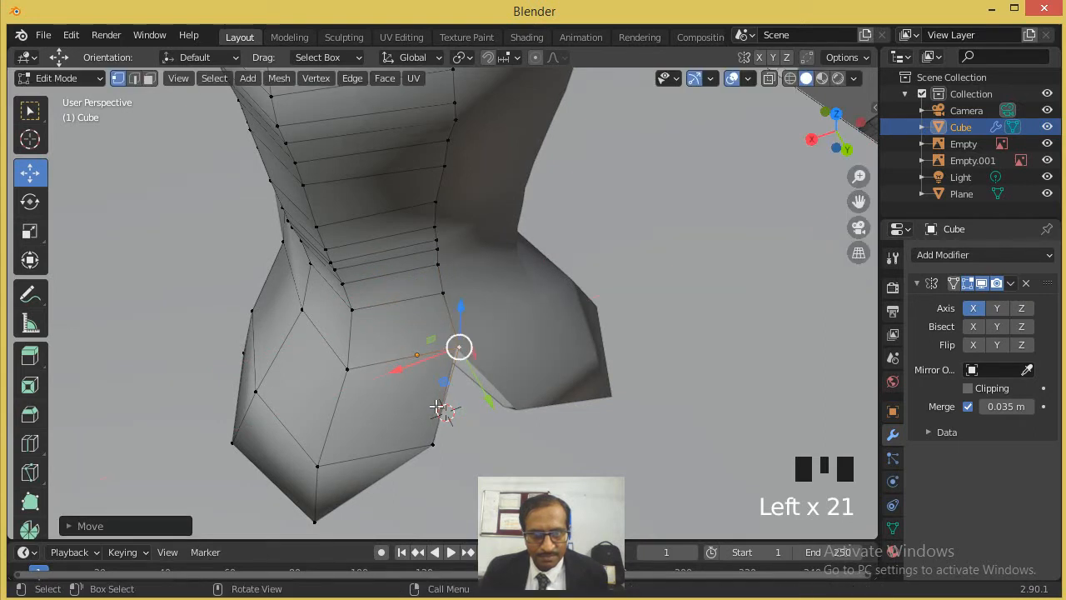
pyautogui.click(433, 442)
pyautogui.moveTo(431, 442); pyautogui.dragTo(467, 435)
# - Move the vertex at the remaining notch in the neck's lower front along X until the two halves join
pyautogui.moveTo(466, 435); pyautogui.dragTo(713, 273, button='middle')
pyautogui.scroll(1, 477, 401)
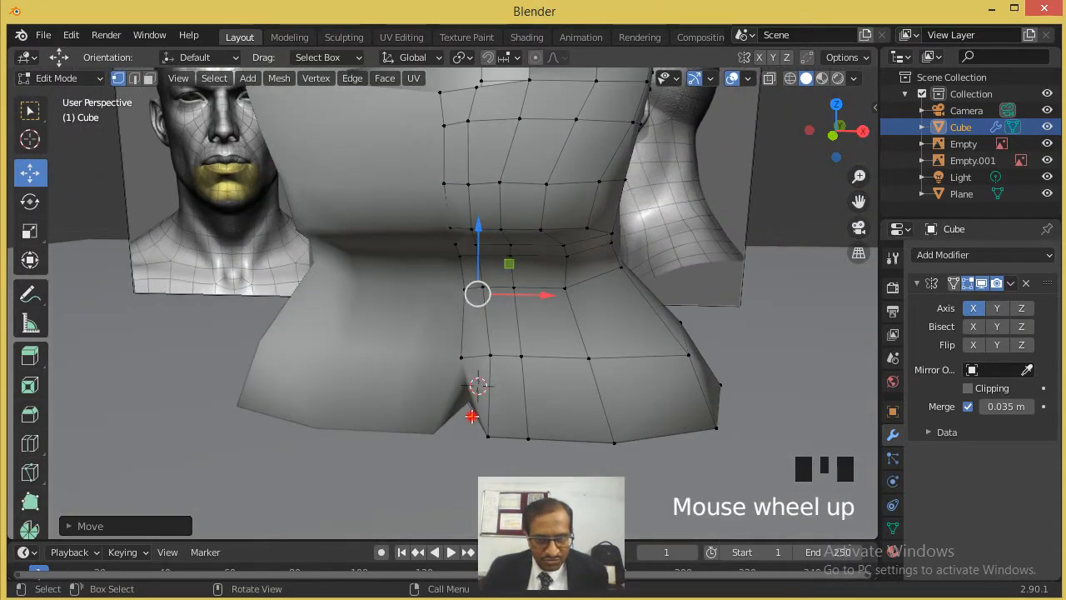
pyautogui.click(472, 416)
pyautogui.moveTo(501, 407); pyautogui.dragTo(391, 420)
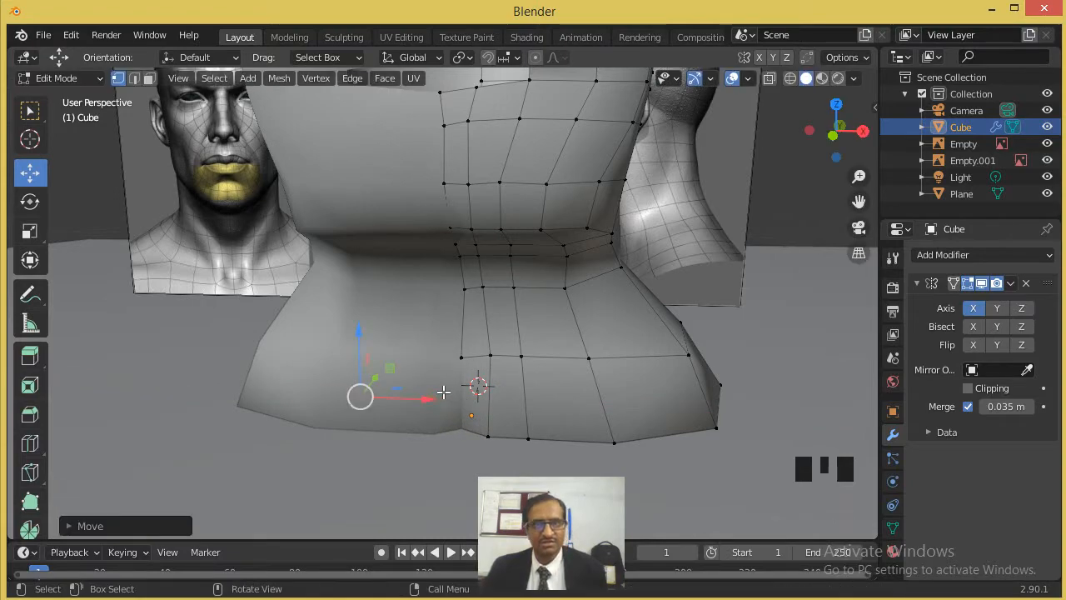
# - Compare the head with the references from the front in wireframe, switch to face selection, and return to solid shading
pyautogui.scroll(-4, 448, 392)
pyautogui.moveTo(464, 350); pyautogui.dragTo(409, 364, button='middle')
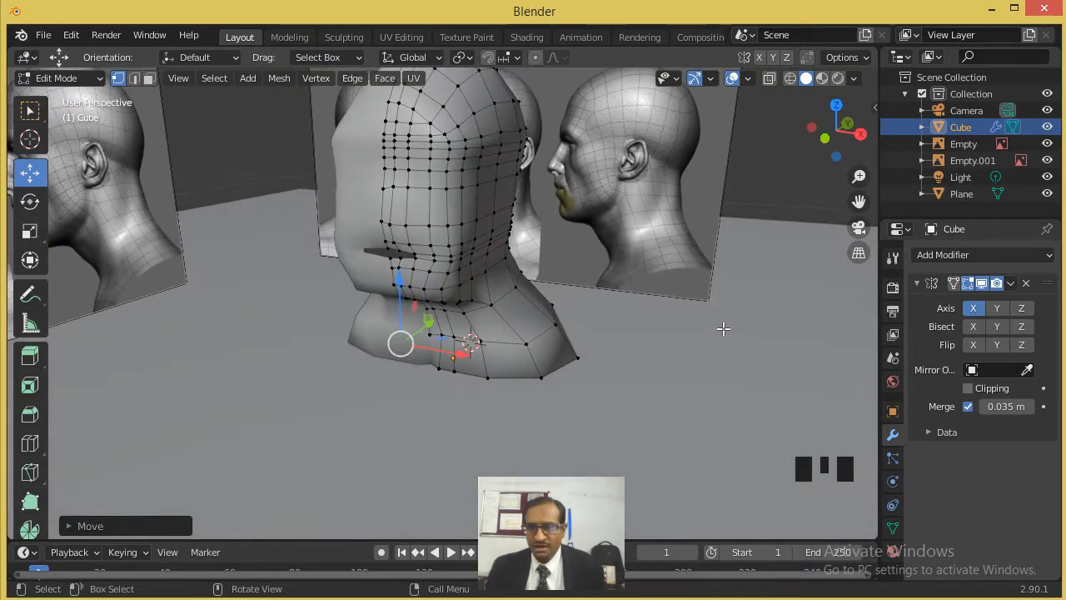
pyautogui.press('KP_1')
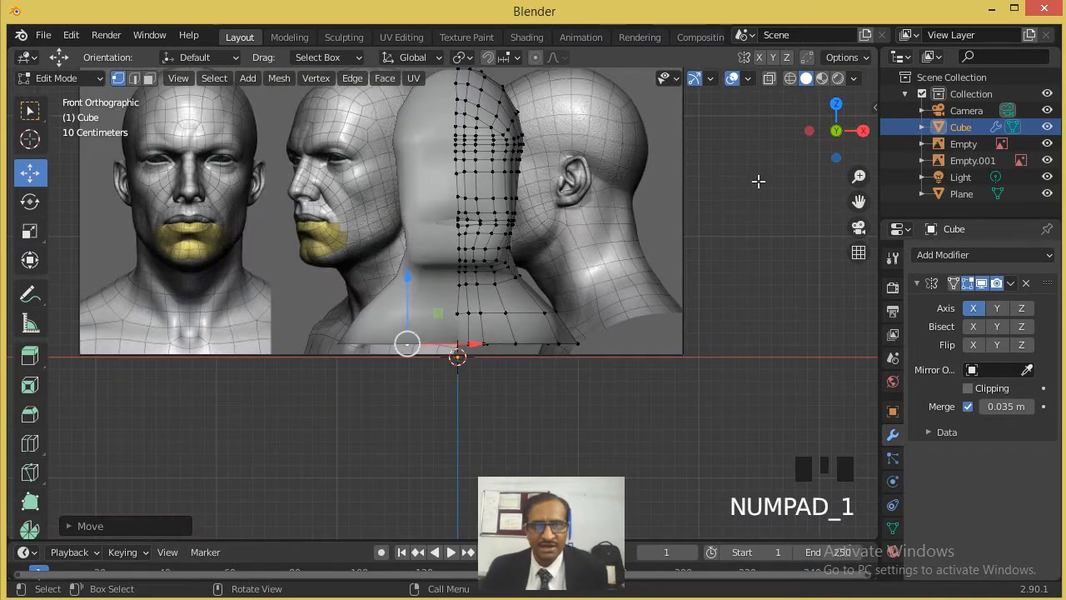
pyautogui.click(790, 79)
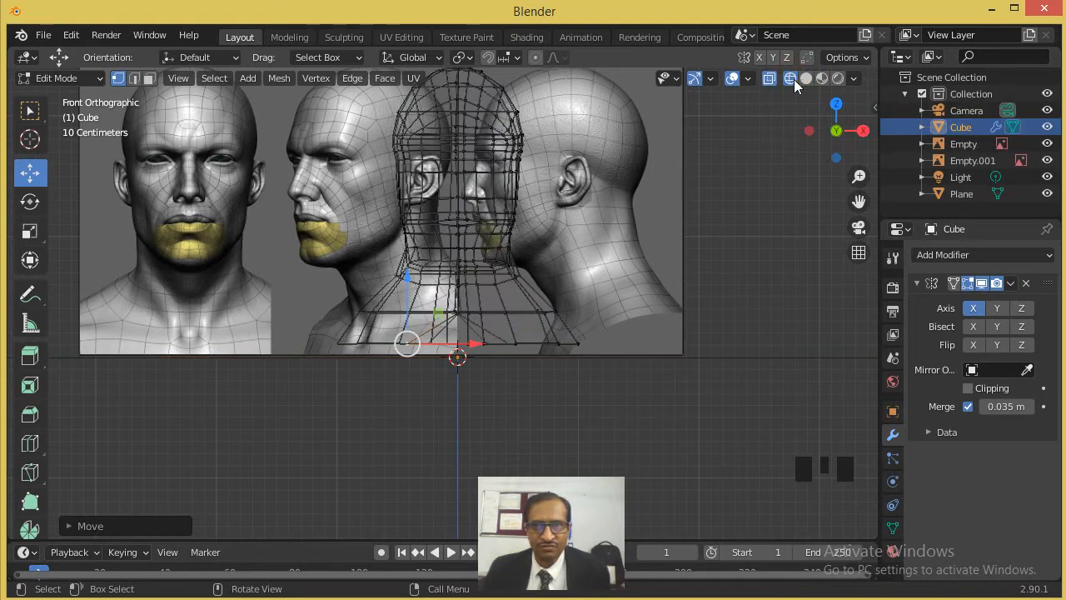
pyautogui.click(667, 178)
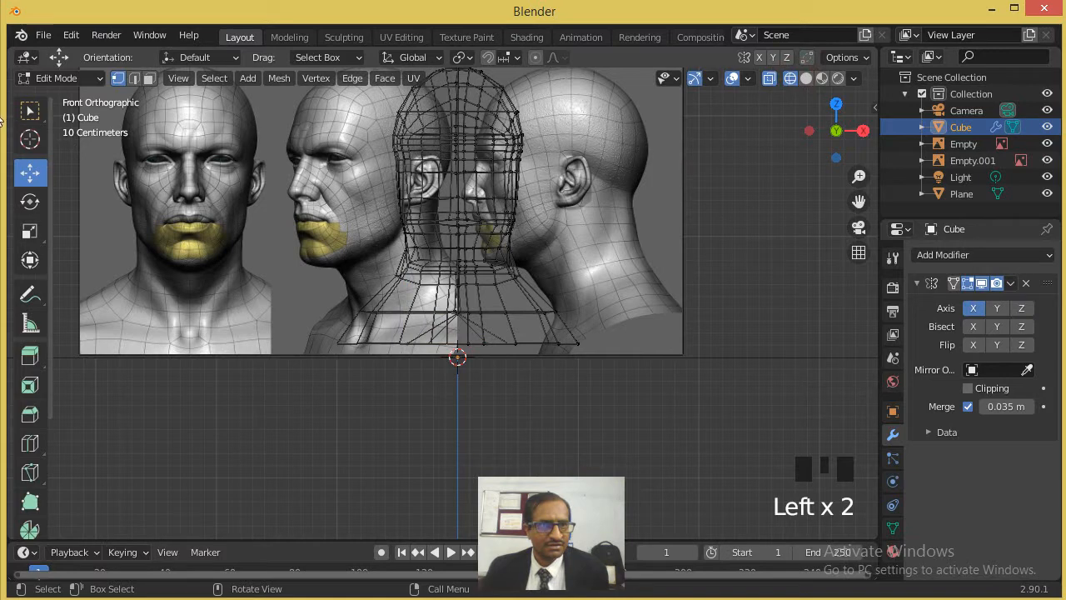
pyautogui.click(149, 78)
pyautogui.click(636, 201)
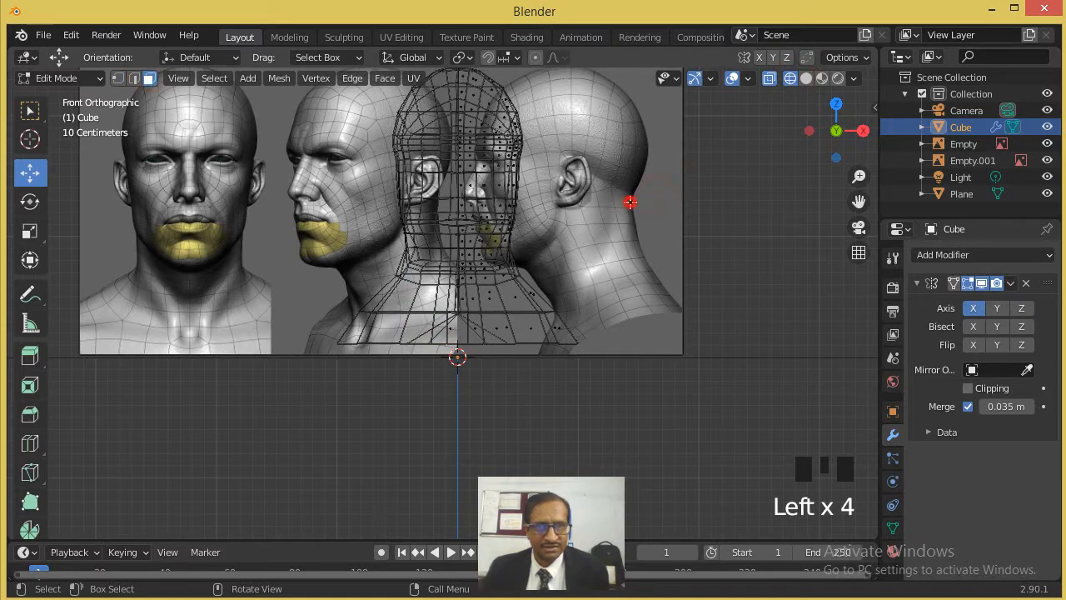
pyautogui.press('Tab')
pyautogui.press('Tab')
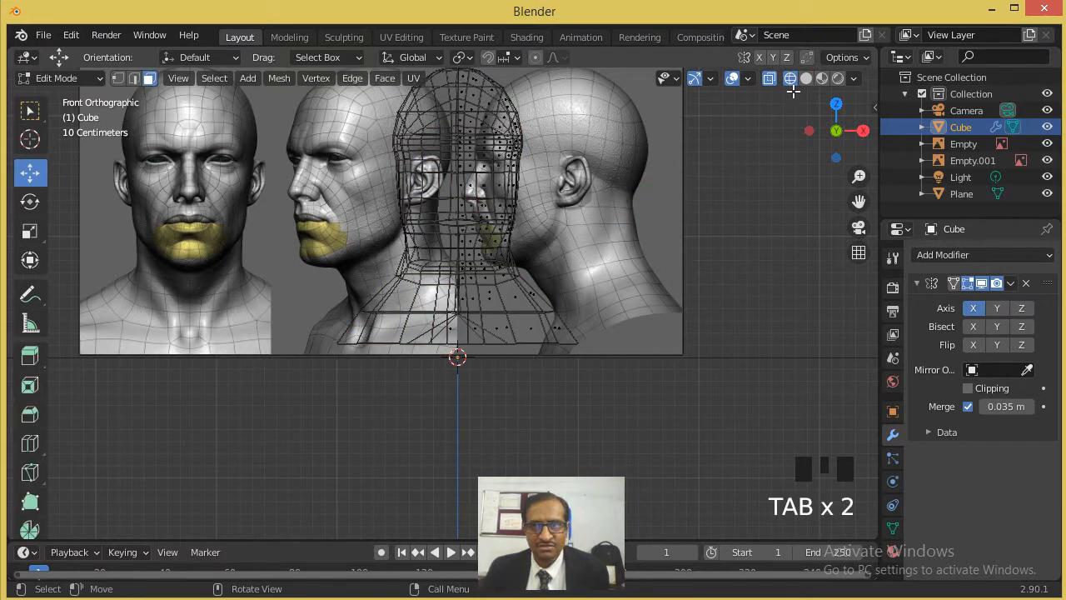
pyautogui.click(807, 78)
pyautogui.scroll(1, 537, 179)
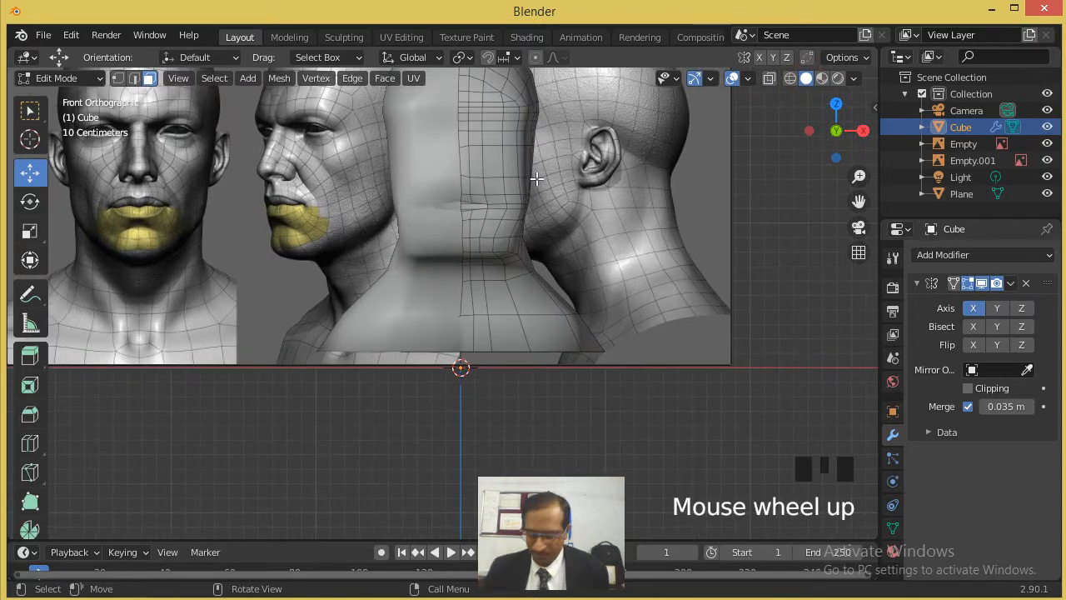
pyautogui.press('KP_1')
pyautogui.click(545, 207)
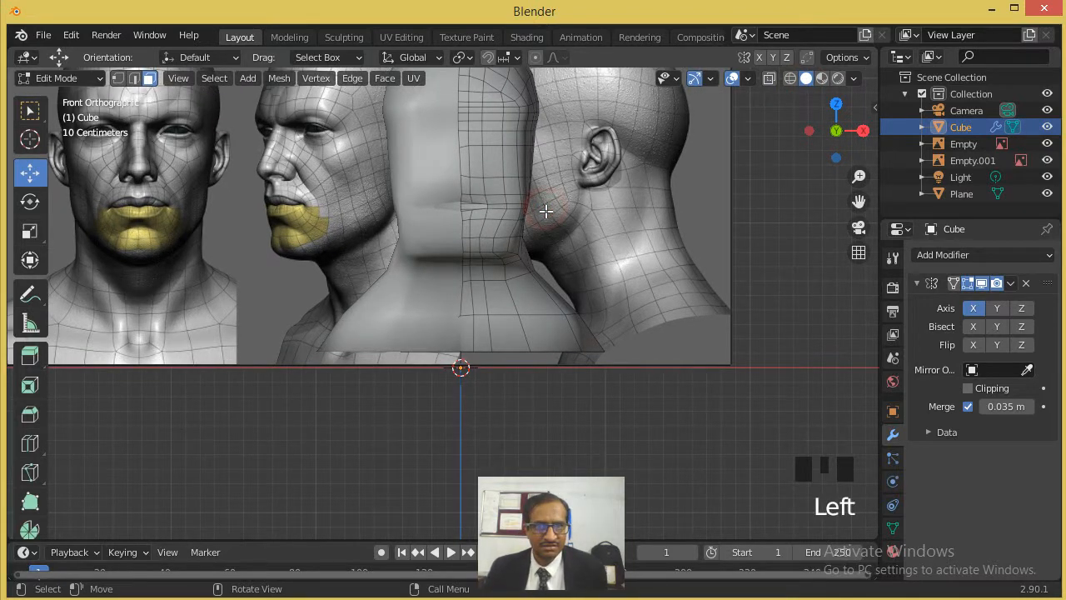
pyautogui.scroll(-4, 544, 208)
pyautogui.click(467, 224)
pyautogui.scroll(2, 473, 220)
pyautogui.moveTo(527, 186)
pyautogui.mouseDown()
pyautogui.moveTo(575, 188)
pyautogui.moveTo(542, 188)
pyautogui.mouseUp()
pyautogui.hotkey('ctrl', 'z')
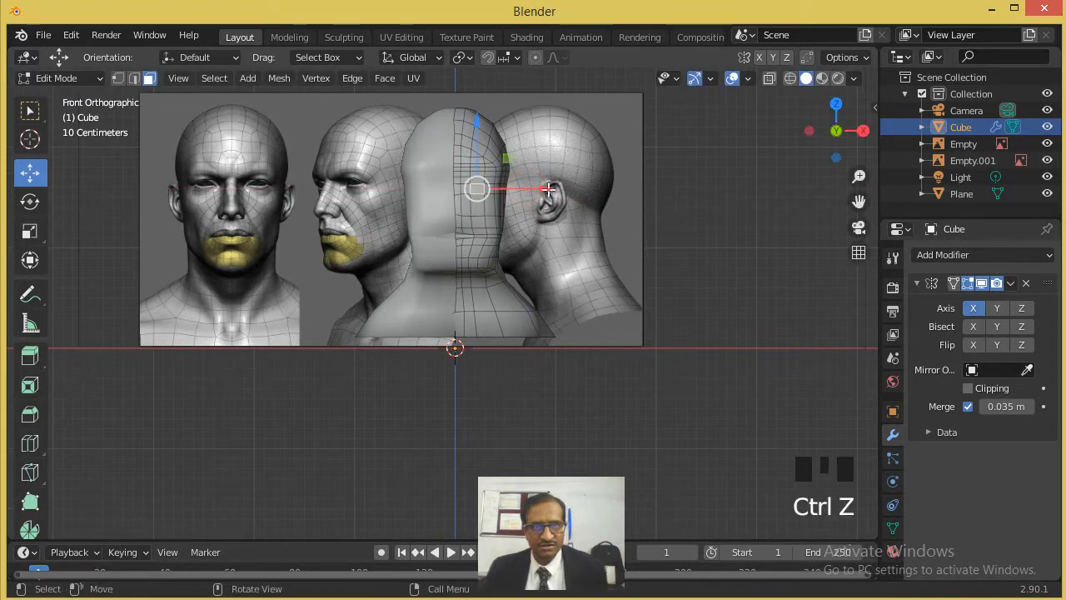
# - Move the whole head in Object Mode along X onto the front-view face reference and display it in wireframe
pyautogui.press('Tab')
pyautogui.moveTo(500, 353); pyautogui.dragTo(273, 345)
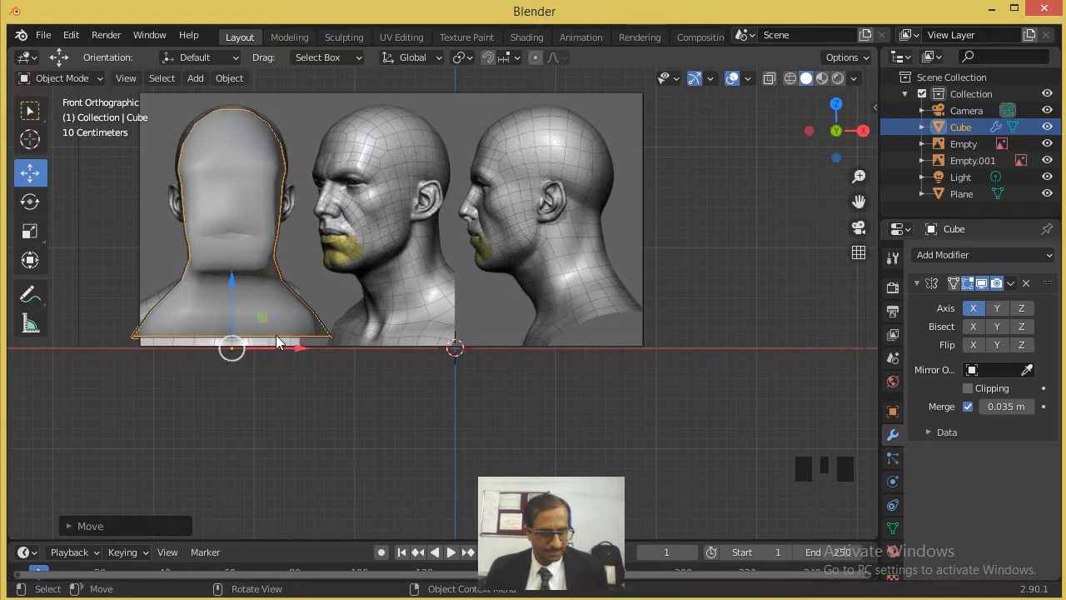
pyautogui.scroll(3, 280, 322)
pyautogui.keyDown('shift'); pyautogui.moveTo(325, 213); pyautogui.dragTo(770, 153, button='middle'); pyautogui.keyUp('shift')
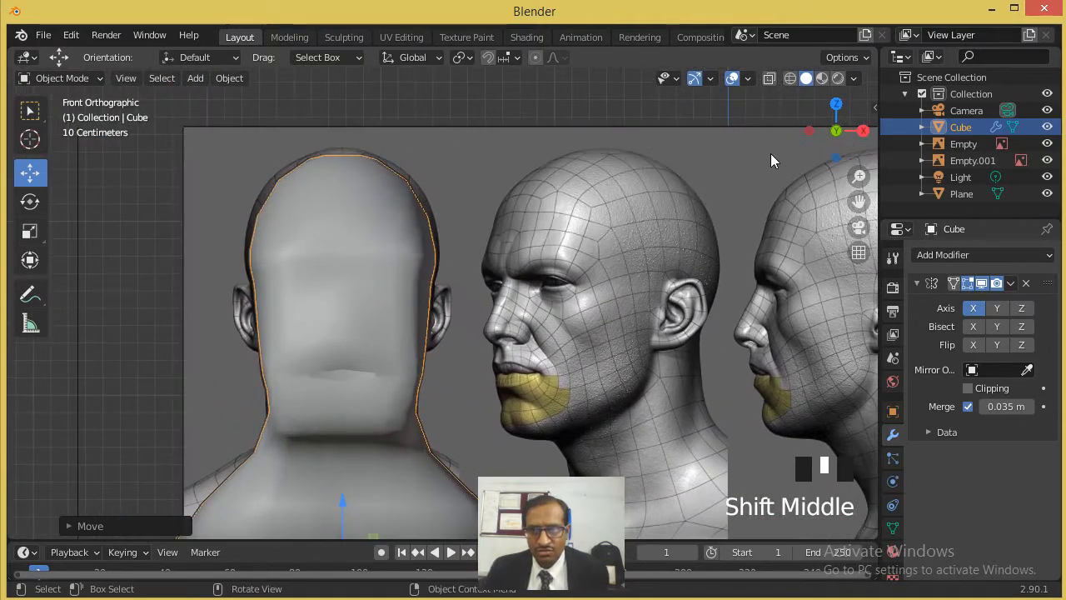
pyautogui.click(790, 77)
pyautogui.scroll(3, 375, 269)
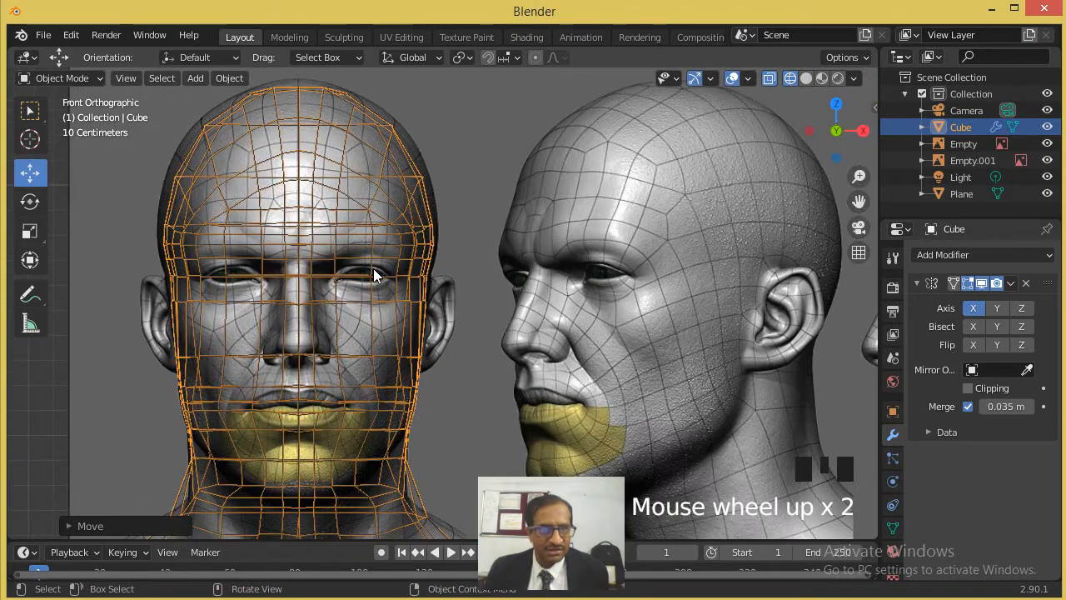
# - Enter Edit Mode and examine which mesh faces cover the eye on the front reference
pyautogui.press('Tab')
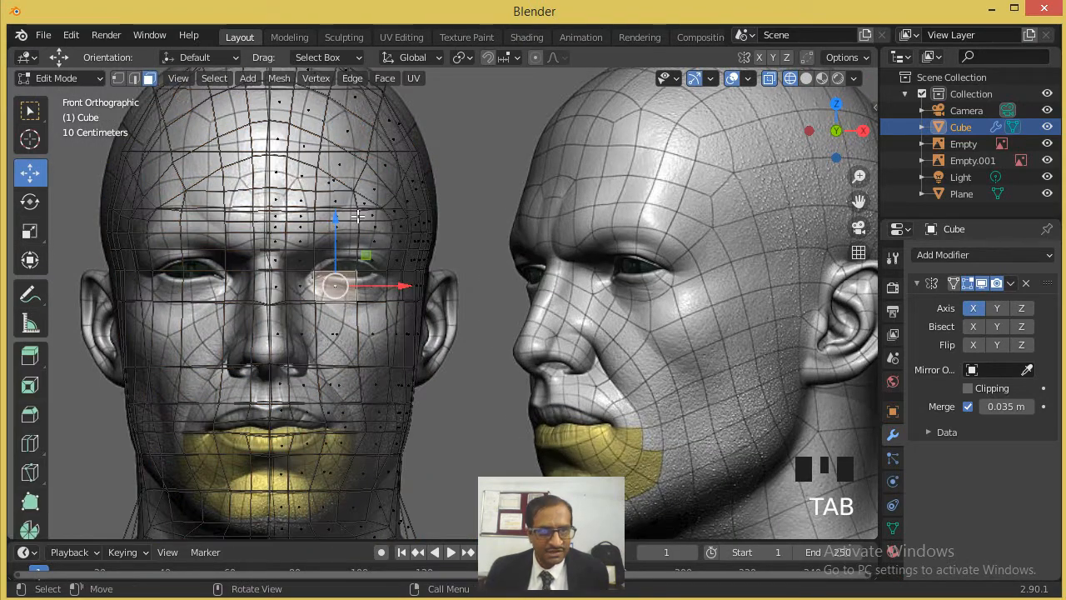
pyautogui.scroll(3, 430, 295)
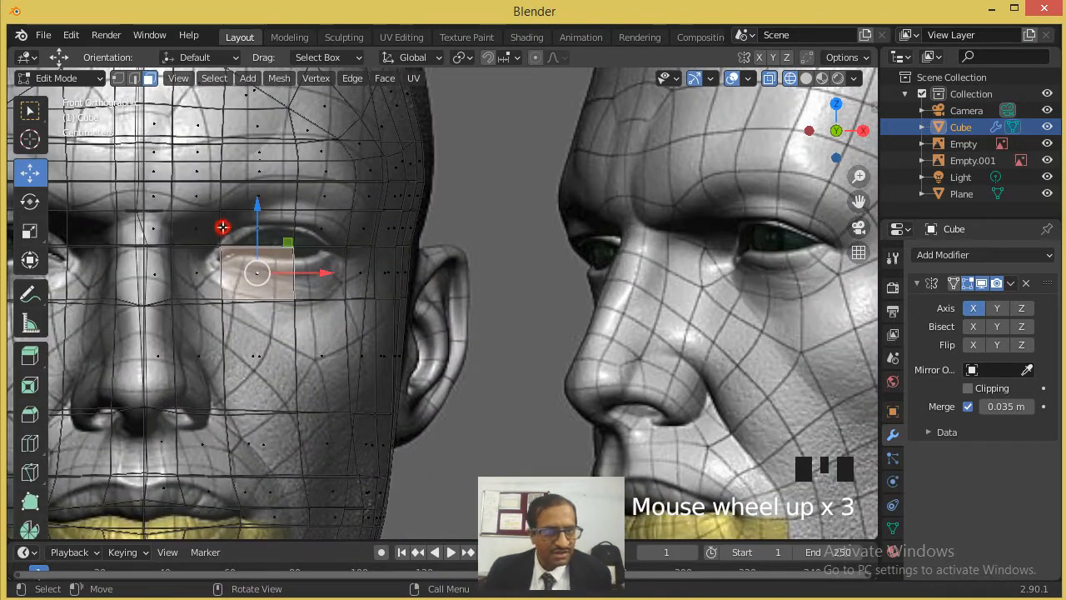
pyautogui.click(198, 229)
pyautogui.click(282, 239)
pyautogui.click(313, 230)
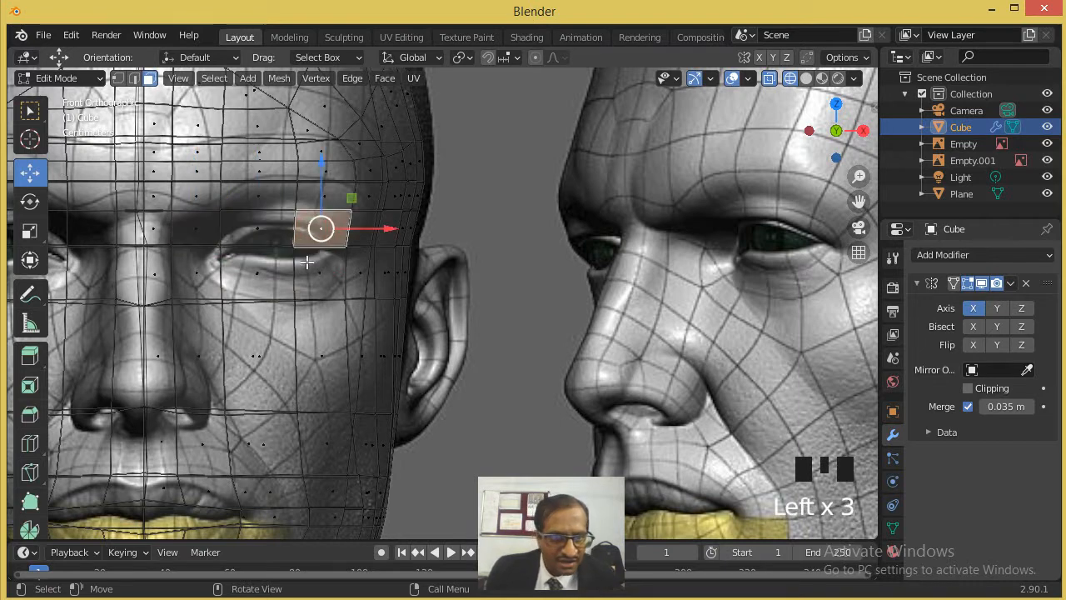
pyautogui.click(255, 231)
pyautogui.click(309, 231)
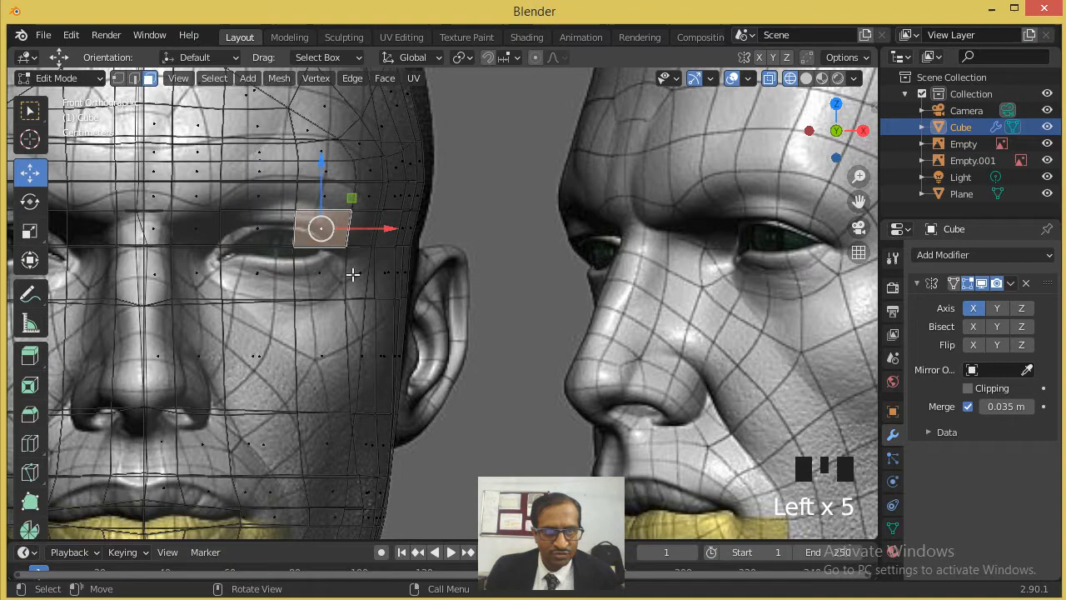
pyautogui.scroll(2, 337, 260)
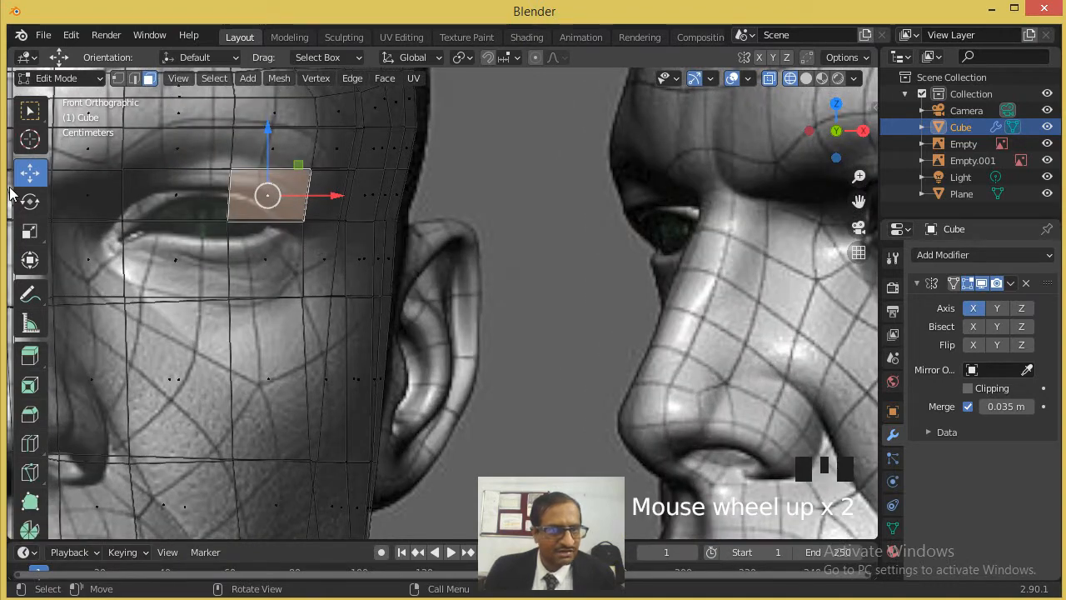
# - Move the middle-row vertex to the eye's inner corner and shift its neighbour within the eye to follow the reference
pyautogui.click(116, 77)
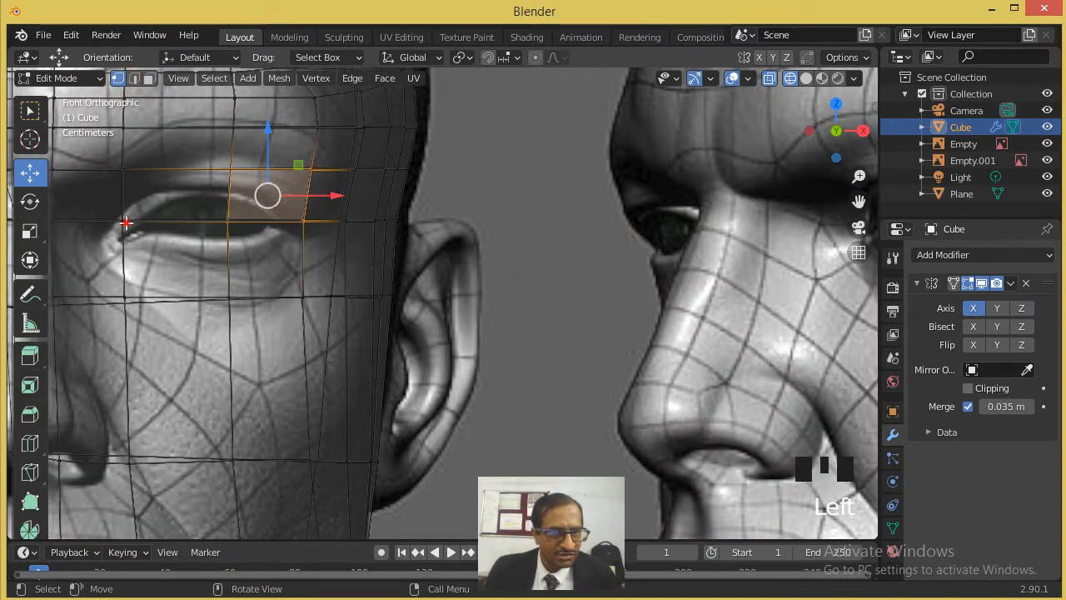
pyautogui.click(125, 222)
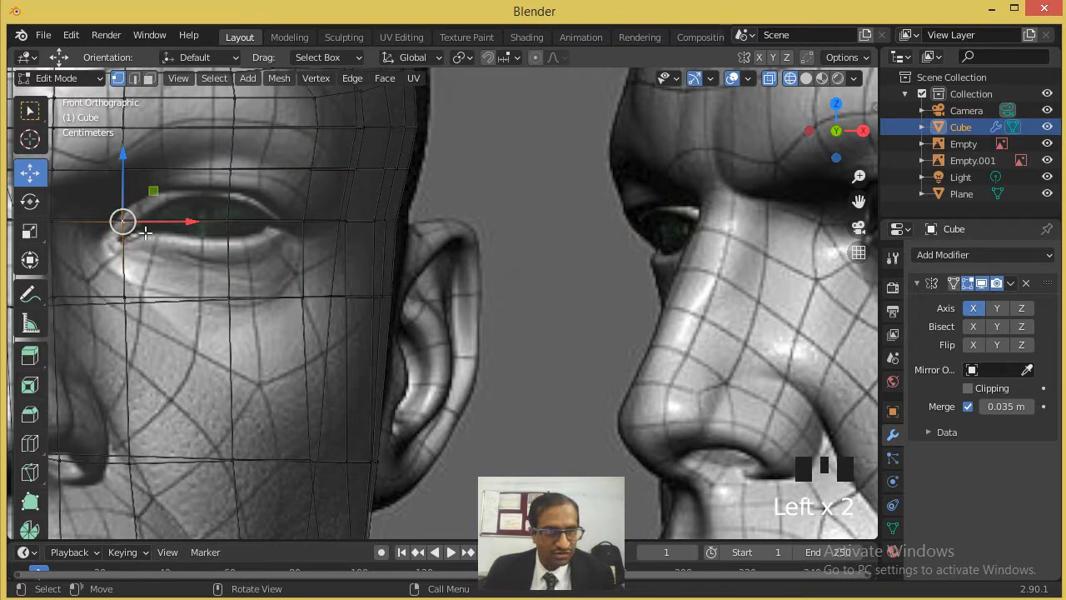
pyautogui.press('g')
pyautogui.click(139, 241)
pyautogui.click(227, 219)
pyautogui.press('g')
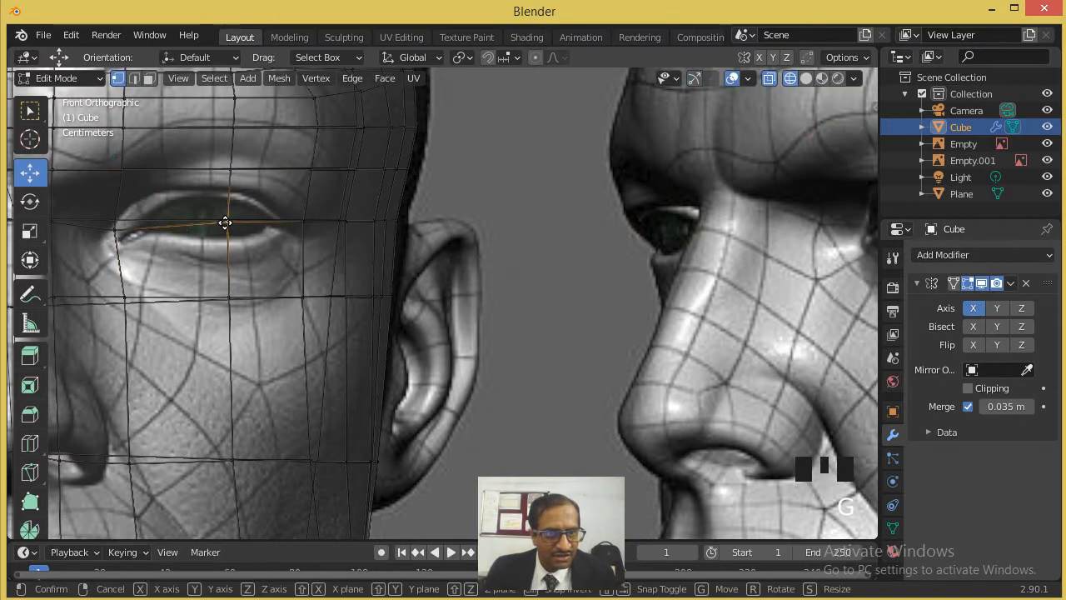
pyautogui.click(210, 219)
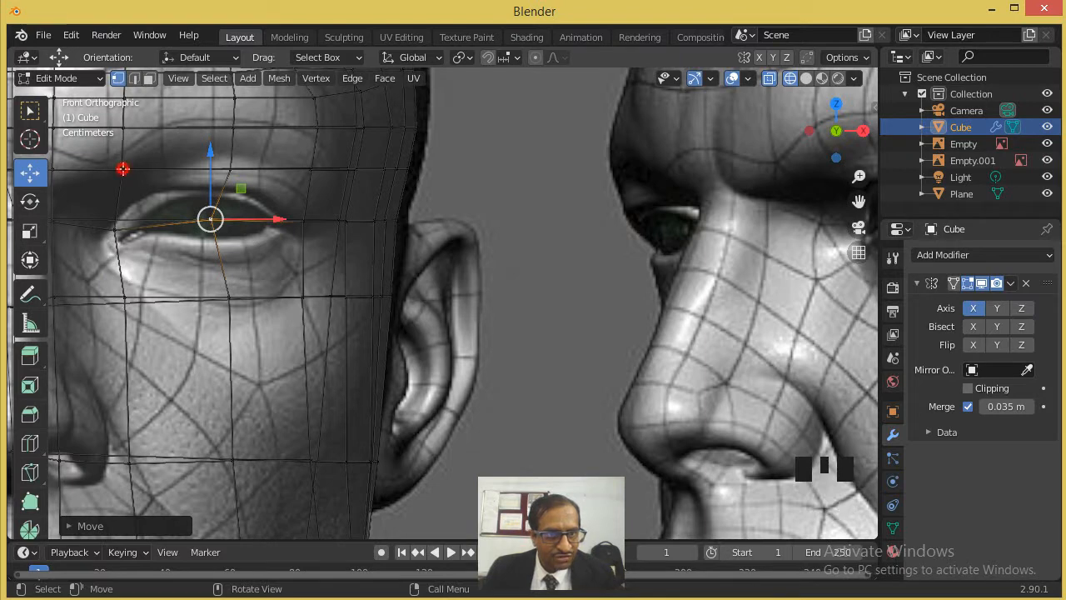
# - Move the inner and middle vertices above the eye down onto the upper eyelid line of the reference
pyautogui.click(122, 169)
pyautogui.press('g')
pyautogui.click(139, 193)
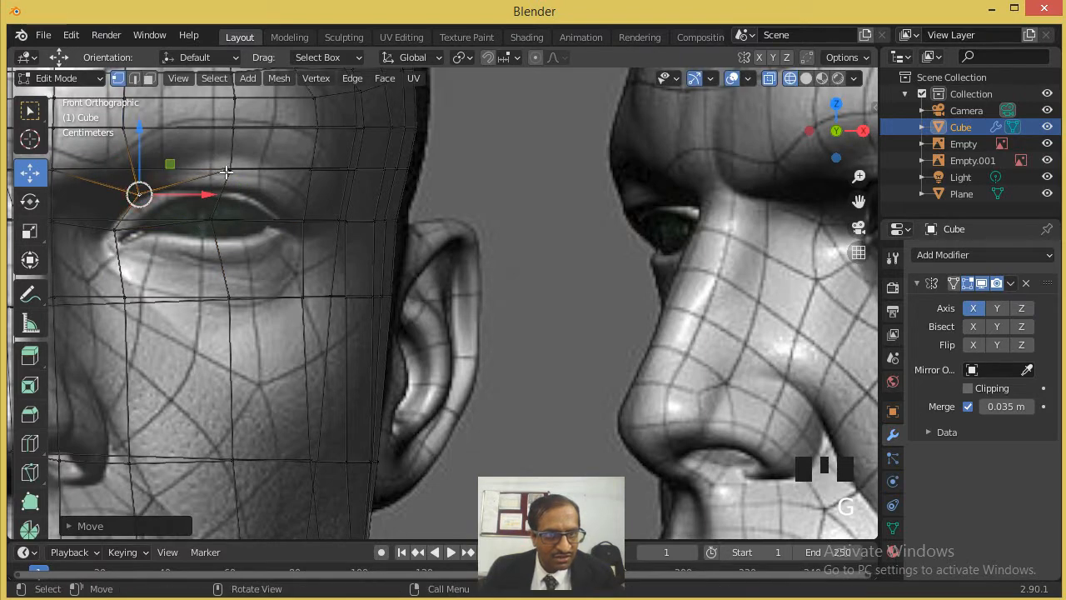
pyautogui.click(227, 172)
pyautogui.press('g')
pyautogui.click(234, 195)
# - Move one vertex to the eye's outer corner and the vertex above it onto the outer end of the upper eyelid
pyautogui.click(303, 219)
pyautogui.press('g')
pyautogui.click(289, 229)
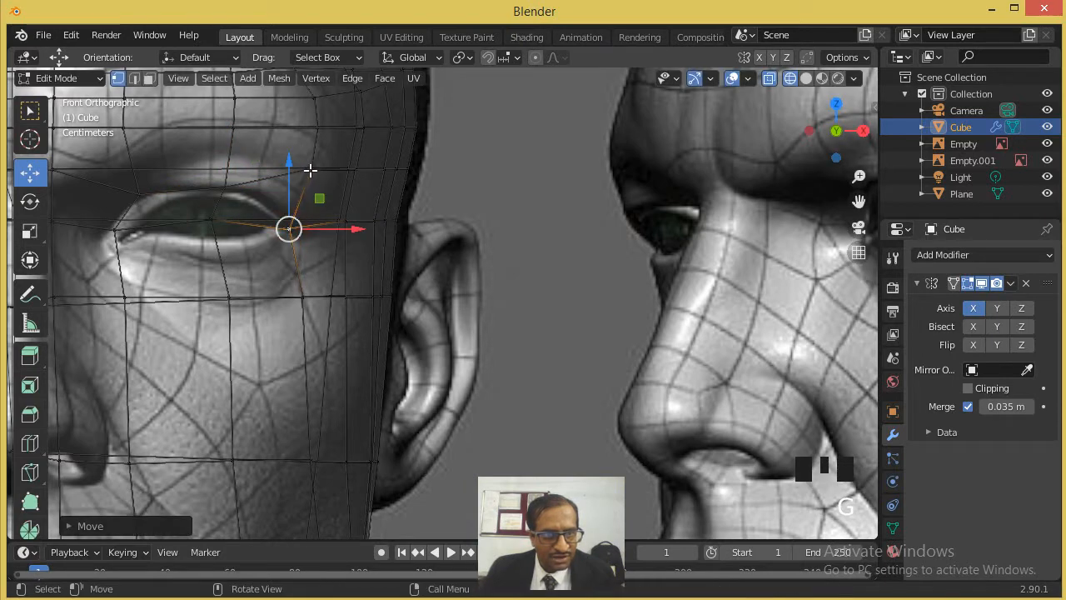
pyautogui.click(311, 167)
pyautogui.press('g')
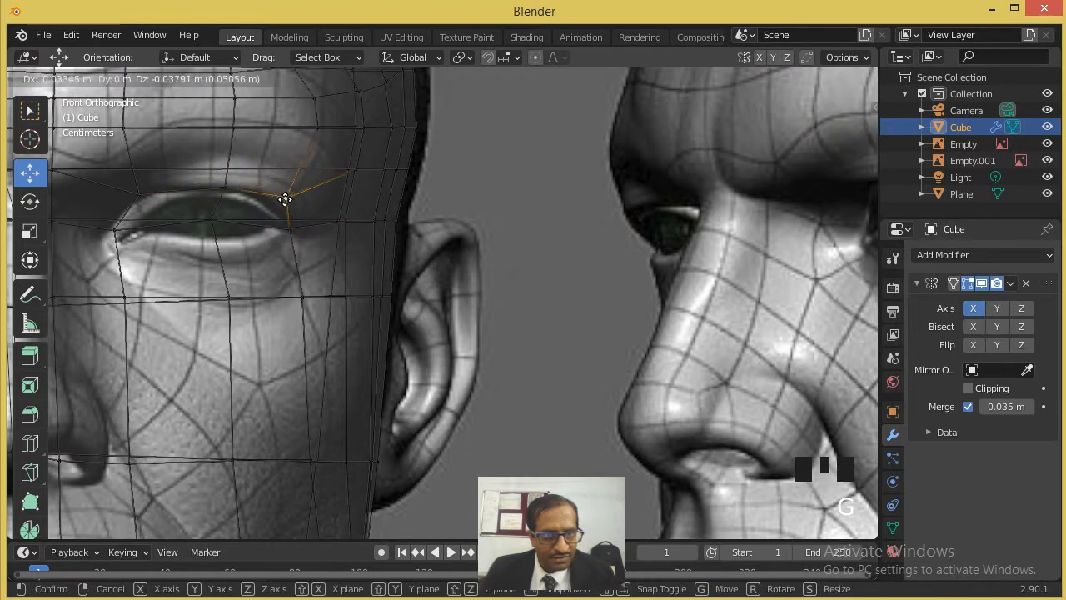
pyautogui.click(279, 199)
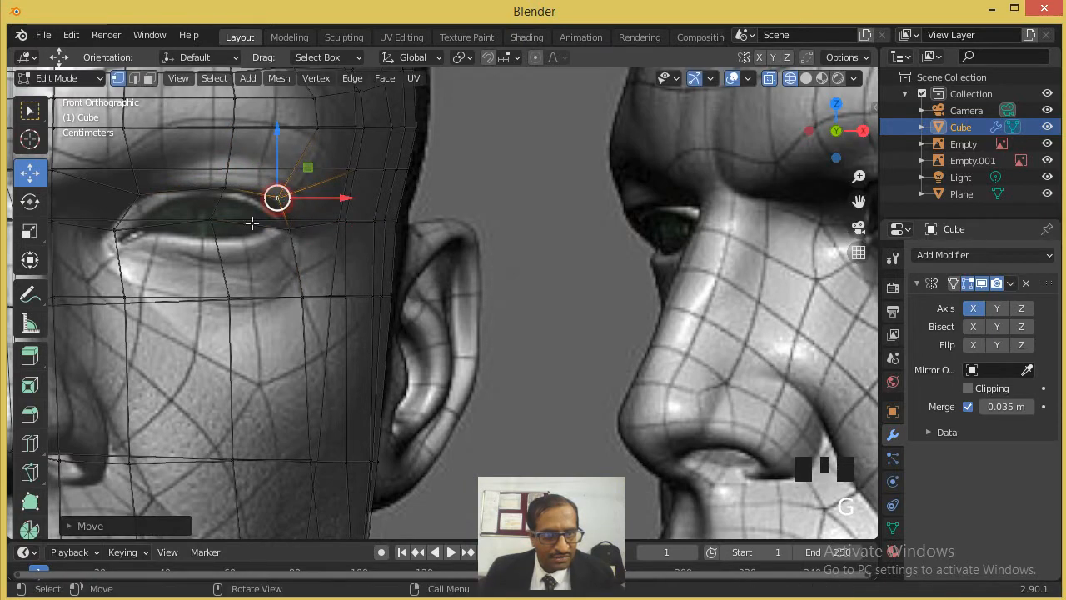
# - Move the three vertices below the eye up, one by one, to follow the lower eyelid of the reference
pyautogui.click(124, 295)
pyautogui.press('g')
pyautogui.click(153, 252)
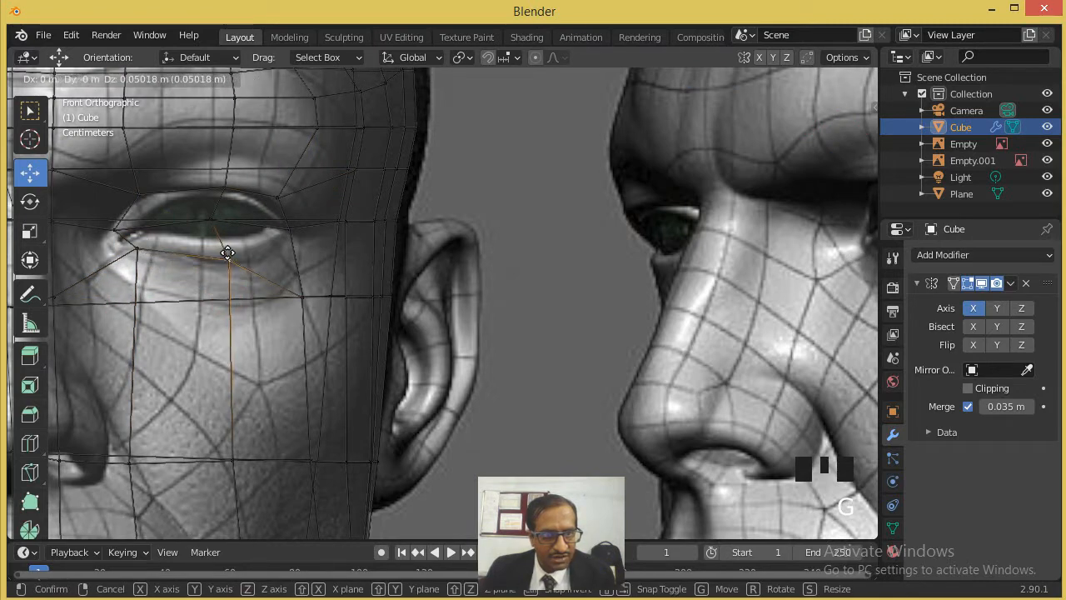
pyautogui.click(224, 250)
pyautogui.click(304, 296)
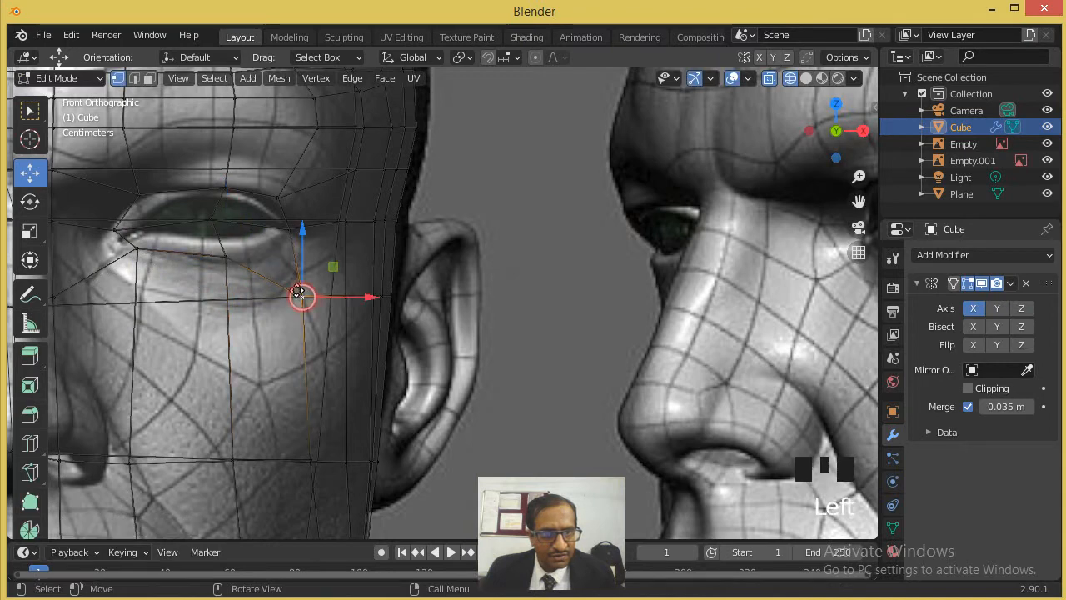
pyautogui.press('g')
pyautogui.click(272, 252)
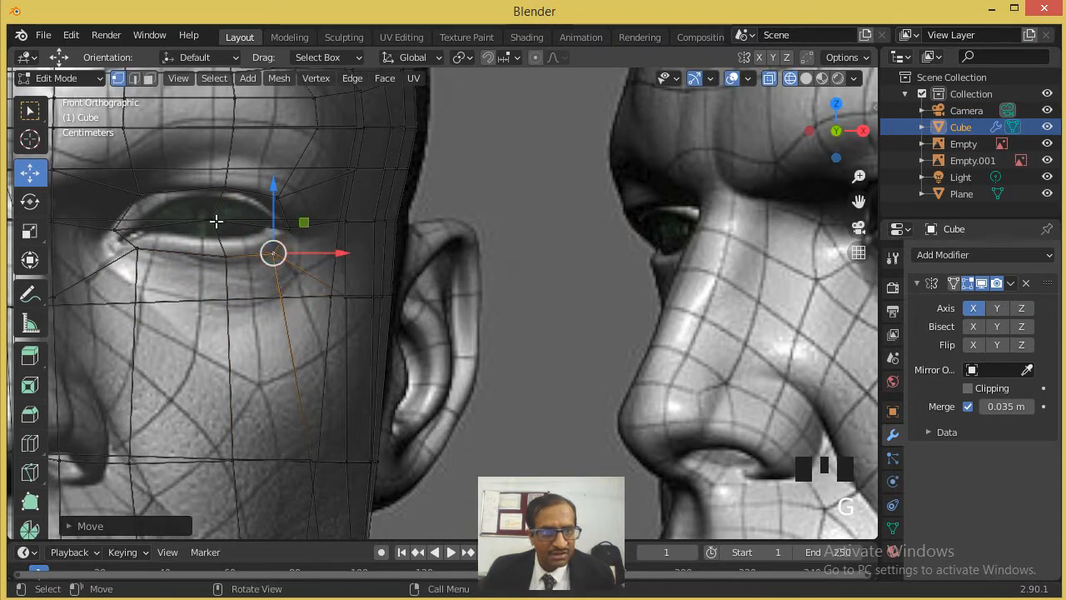
# - Delete the two adjacent faces between the upper eyelid and the eye's middle row to open the eye hole
pyautogui.click(806, 78)
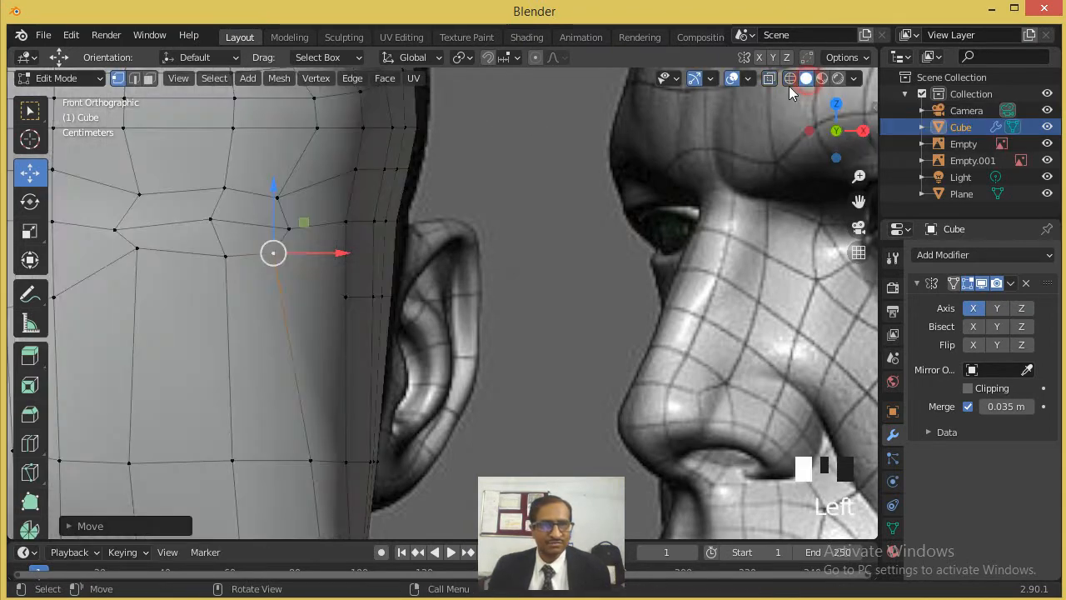
pyautogui.click(188, 211)
pyautogui.click(149, 78)
pyautogui.click(167, 203)
pyautogui.keyDown('shift'); pyautogui.click(245, 207); pyautogui.keyUp('shift')
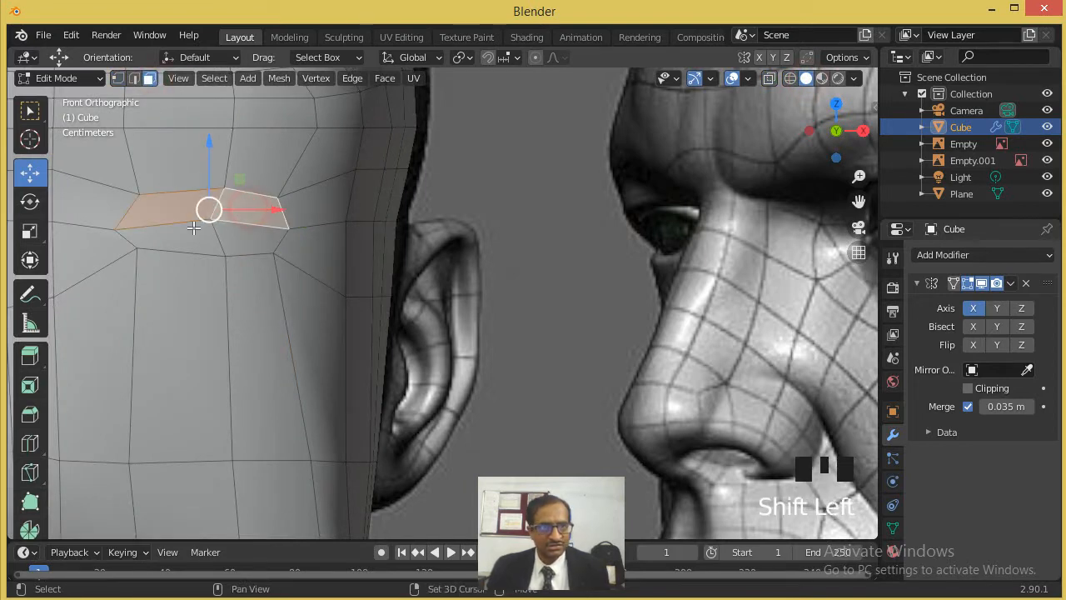
pyautogui.press('Delete')
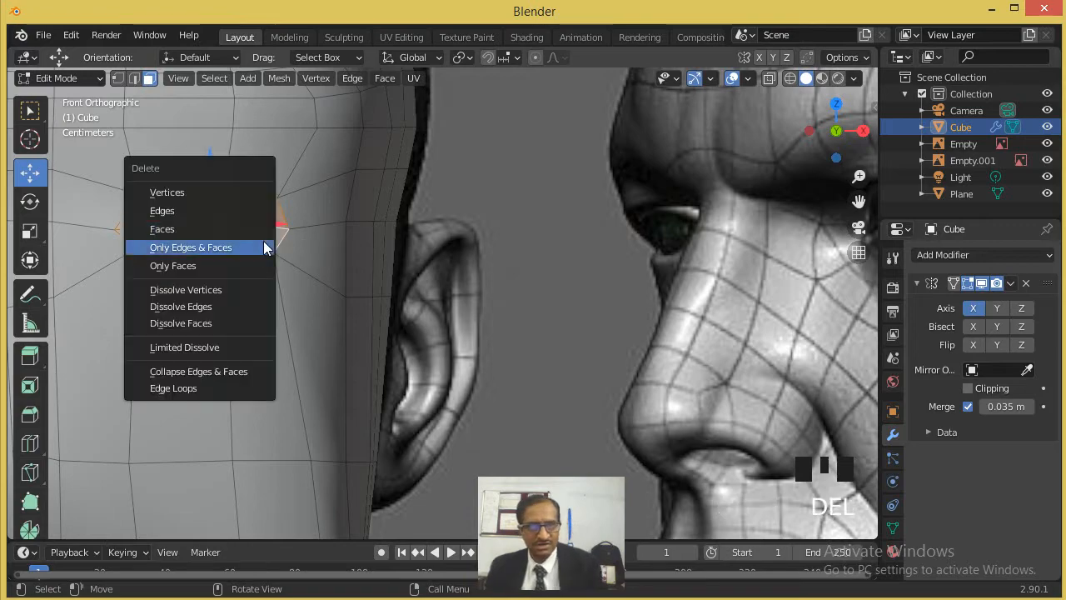
pyautogui.click(205, 228)
# - Return to Object Mode and examine the head with its eye and mouth openings from the front and side
pyautogui.scroll(-5, 248, 251)
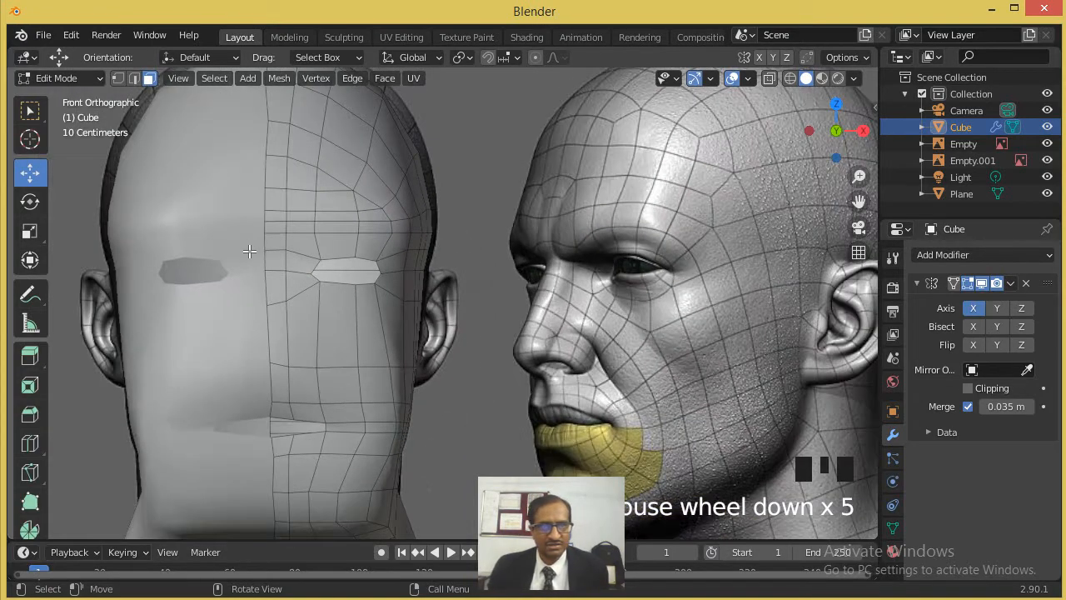
pyautogui.scroll(-2, 248, 251)
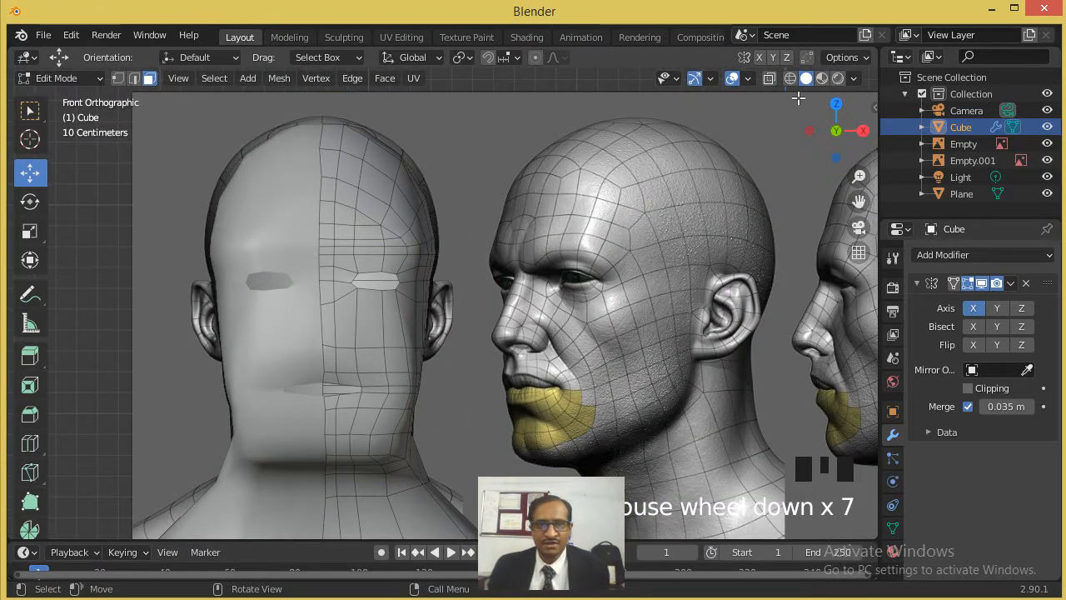
pyautogui.press('Tab')
pyautogui.moveTo(578, 230)
pyautogui.mouseDown(button='middle')
pyautogui.moveTo(496, 256)
pyautogui.moveTo(547, 257)
pyautogui.moveTo(528, 256)
pyautogui.moveTo(557, 197)
pyautogui.moveTo(603, 186)
pyautogui.moveTo(706, 190)
pyautogui.moveTo(647, 211)
pyautogui.moveTo(552, 217)
pyautogui.moveTo(504, 233)
pyautogui.mouseUp(button='middle')
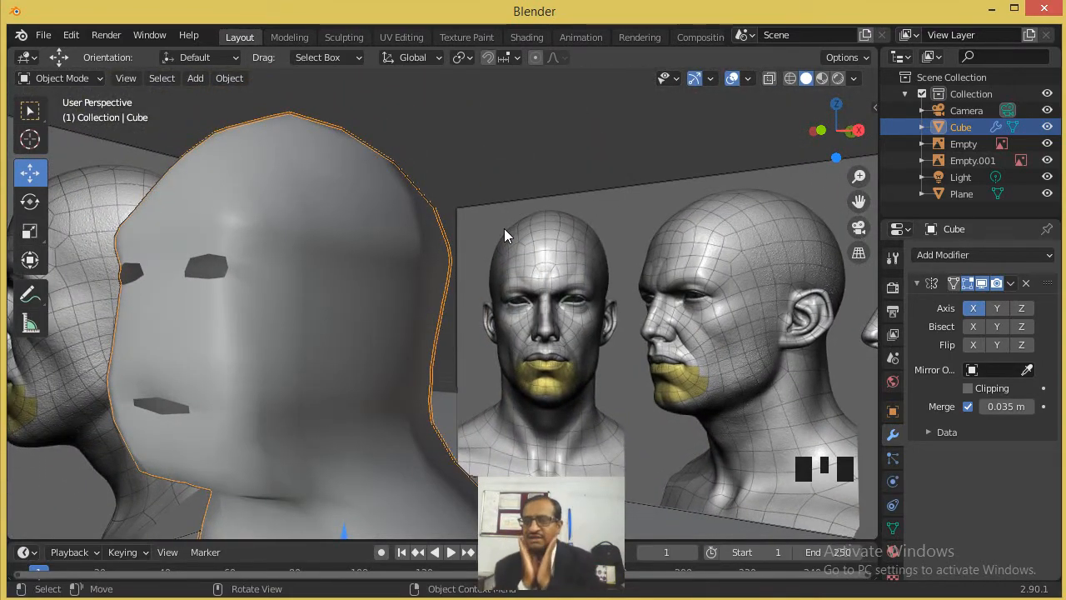
pyautogui.scroll(-2, 462, 146)
pyautogui.moveTo(436, 266)
pyautogui.mouseDown(button='middle')
pyautogui.moveTo(289, 269)
pyautogui.moveTo(291, 310)
pyautogui.moveTo(485, 285)
pyautogui.moveTo(606, 289)
pyautogui.moveTo(578, 309)
pyautogui.moveTo(512, 312)
pyautogui.moveTo(412, 294)
pyautogui.moveTo(438, 286)
pyautogui.moveTo(393, 292)
pyautogui.mouseUp(button='middle')
pyautogui.scroll(3, 439, 286)
pyautogui.scroll(-3, 386, 284)
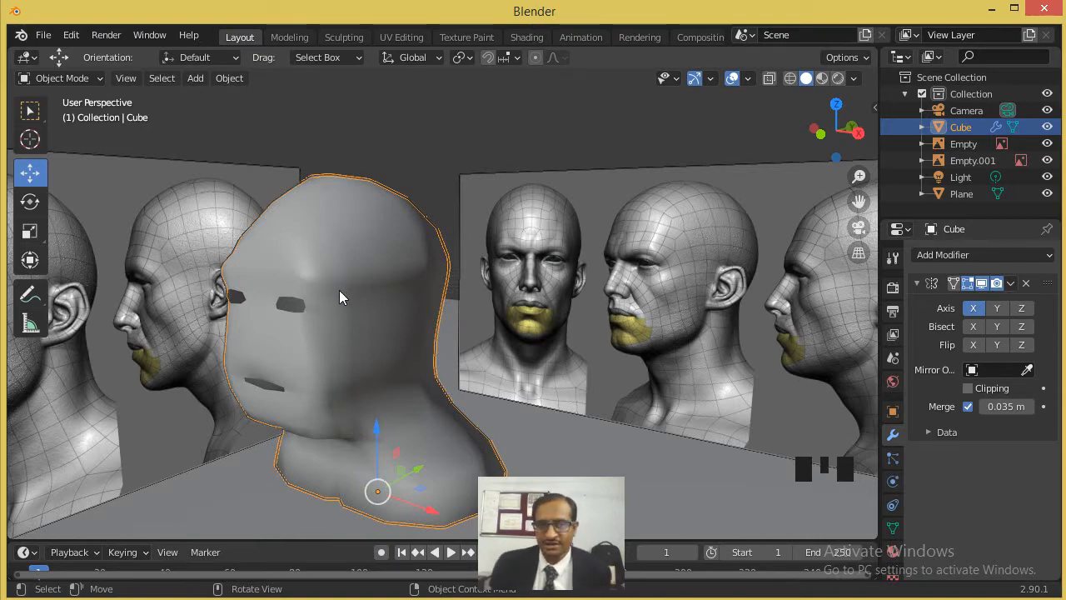
# - Compare the head's profile with the side reference in the right orthographic view
pyautogui.scroll(3, 315, 322)
pyautogui.press('KP_3')
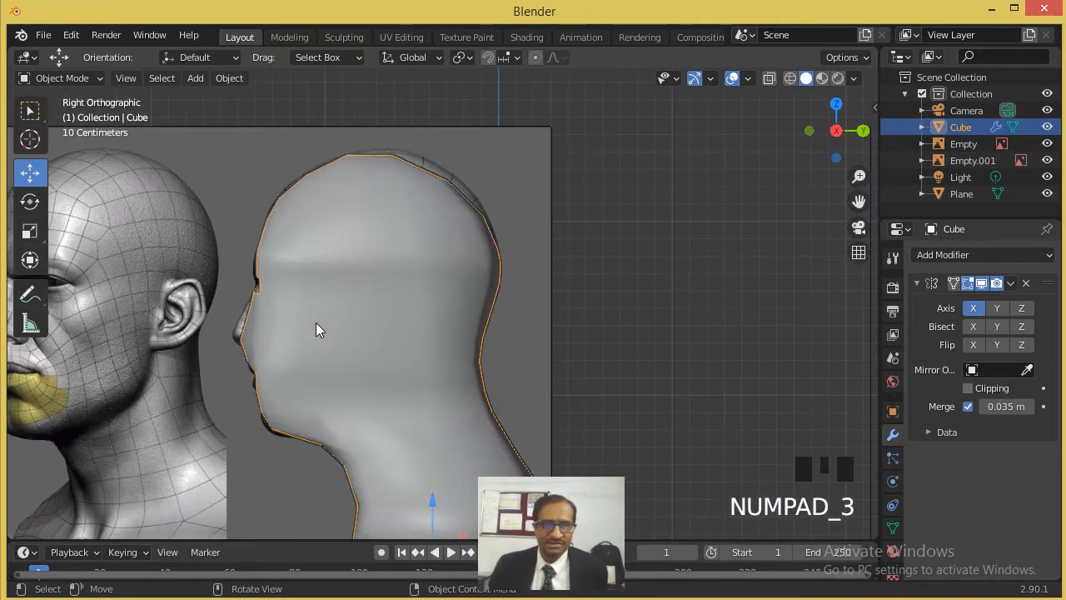
pyautogui.scroll(1, 269, 333)
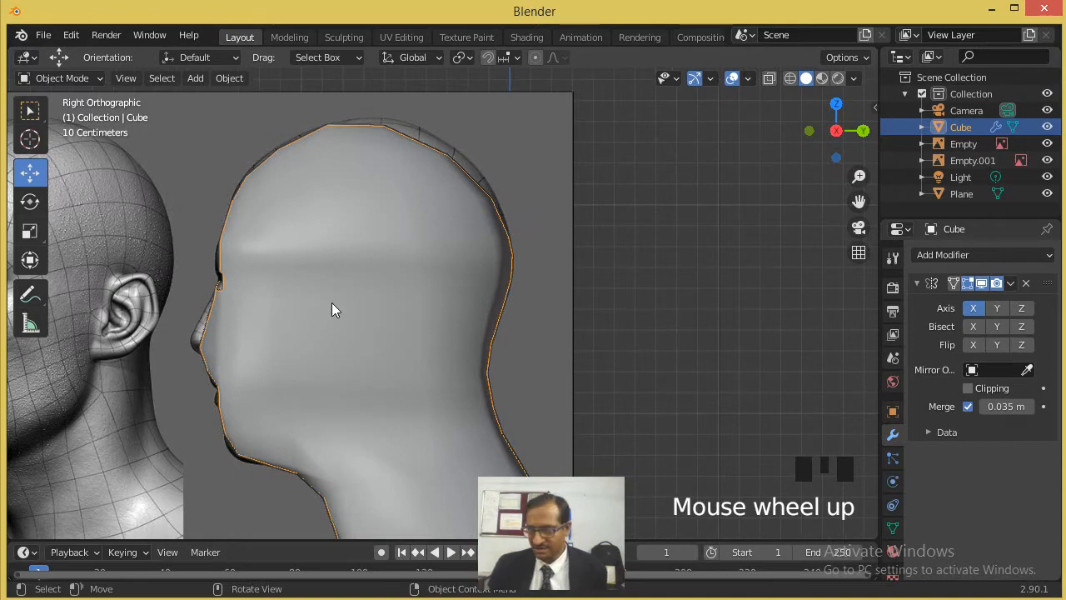
pyautogui.moveTo(327, 304); pyautogui.dragTo(346, 265, button='middle')
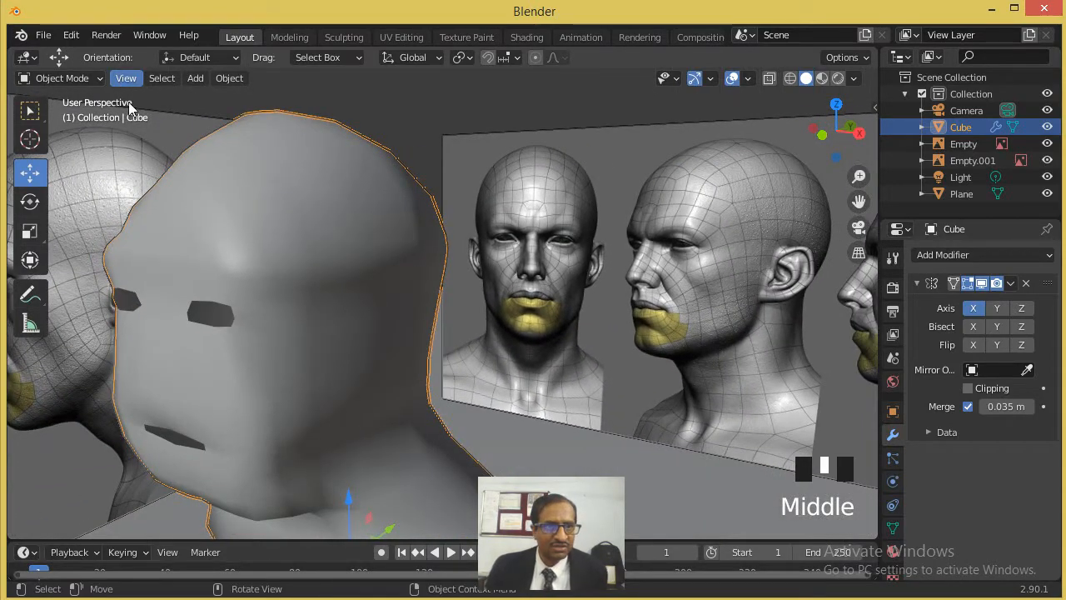
# - In Edit Mode, extrude the two faces above the mouth nearest the mirror line outward to start the nose
pyautogui.press('Tab')
pyautogui.click(119, 78)
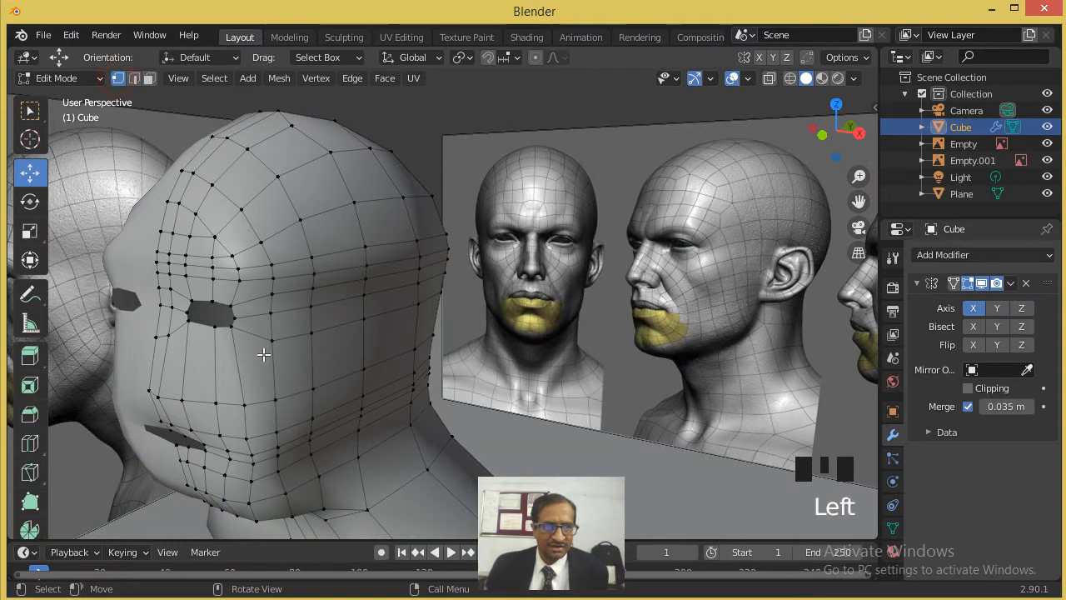
pyautogui.scroll(2, 263, 355)
pyautogui.keyDown('shift'); pyautogui.moveTo(275, 330); pyautogui.dragTo(477, 286, button='middle'); pyautogui.keyUp('shift')
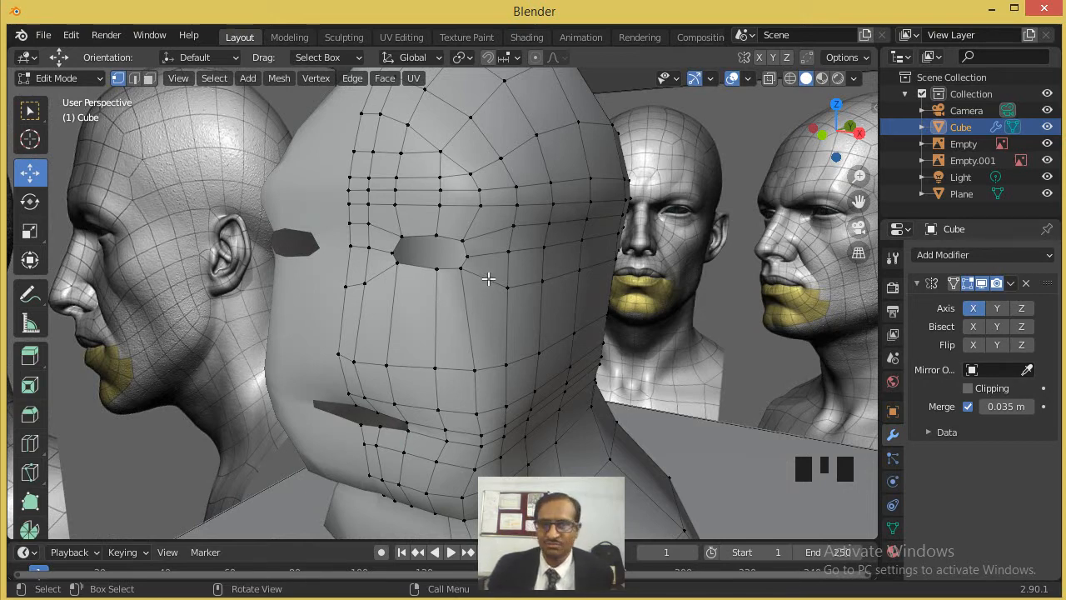
pyautogui.click(149, 78)
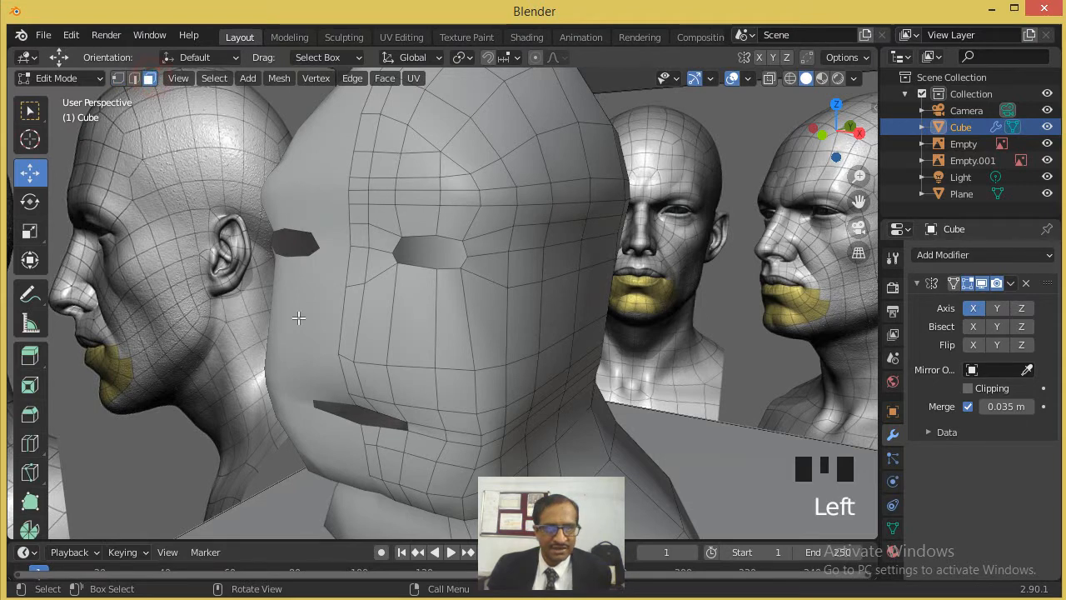
pyautogui.click(367, 369)
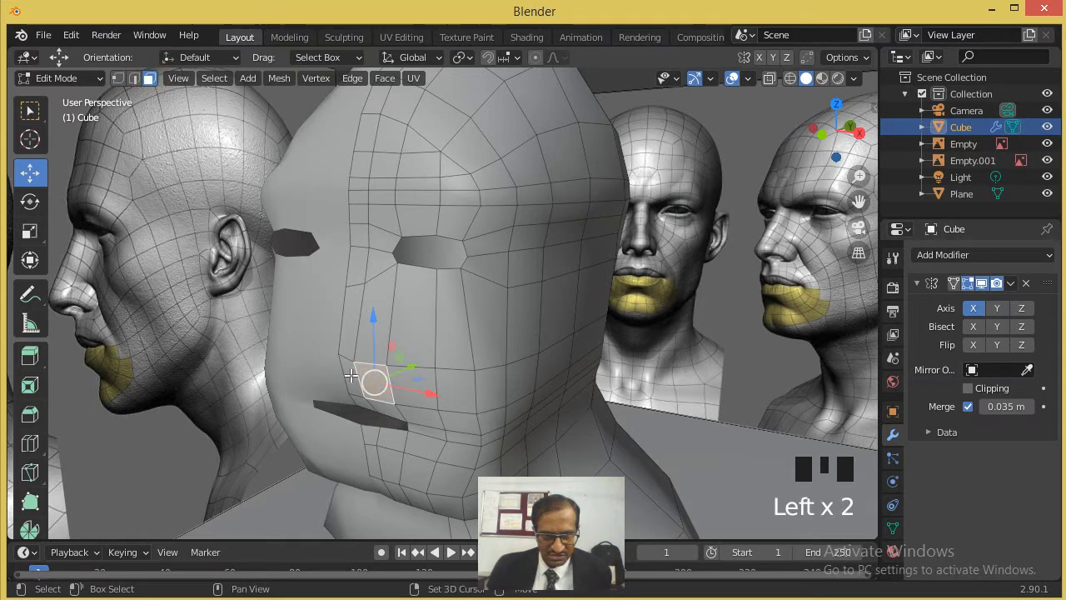
pyautogui.keyDown('shift'); pyautogui.click(351, 376); pyautogui.keyUp('shift')
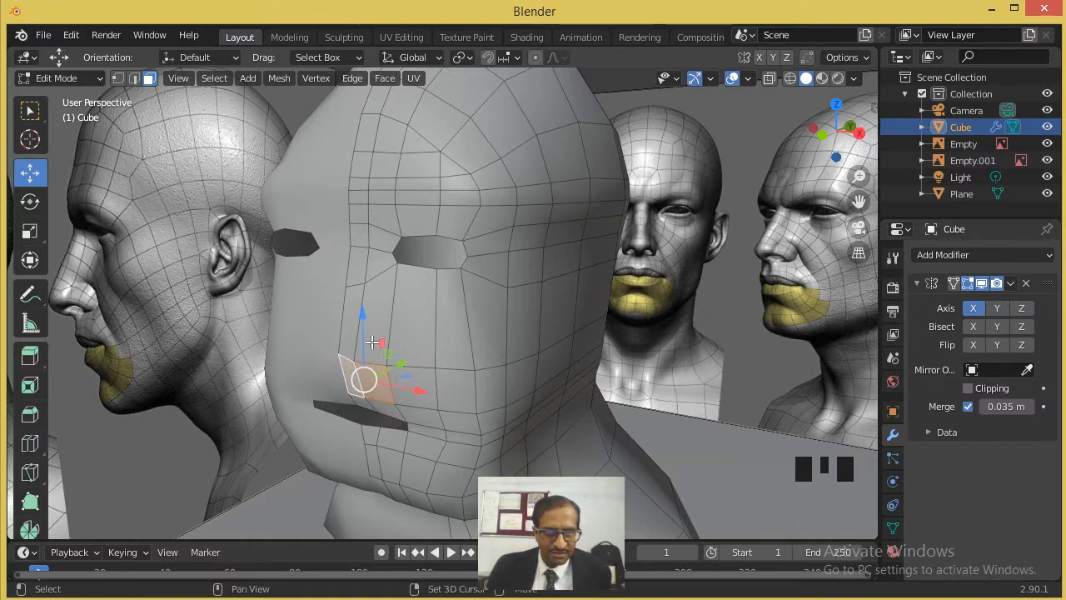
pyautogui.scroll(2, 380, 367)
pyautogui.moveTo(380, 366); pyautogui.dragTo(361, 367, button='middle')
pyautogui.scroll(2, 361, 366)
pyautogui.press('e')
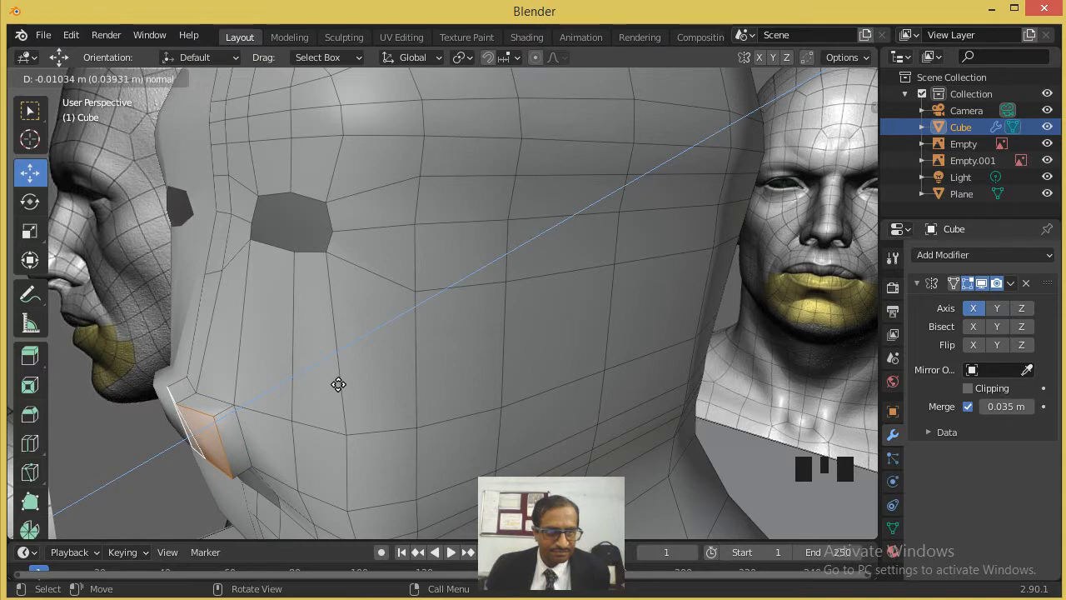
pyautogui.click(339, 383)
# - In front view, raise the two middle vertices along the upper edge of the extruded nose to shape the nose wing
pyautogui.moveTo(336, 403); pyautogui.dragTo(304, 212, button='middle')
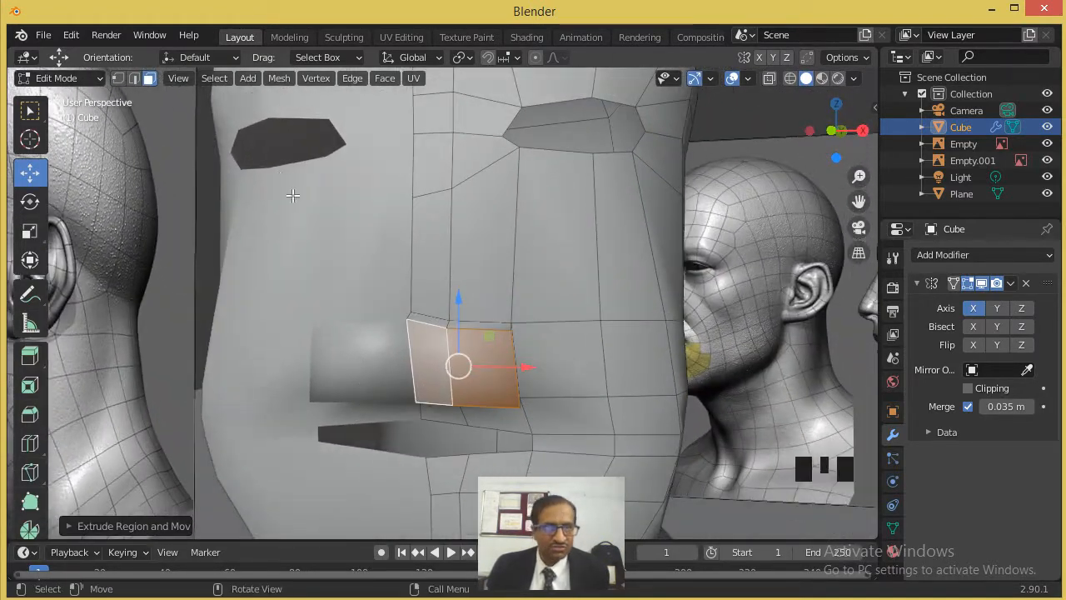
pyautogui.click(117, 77)
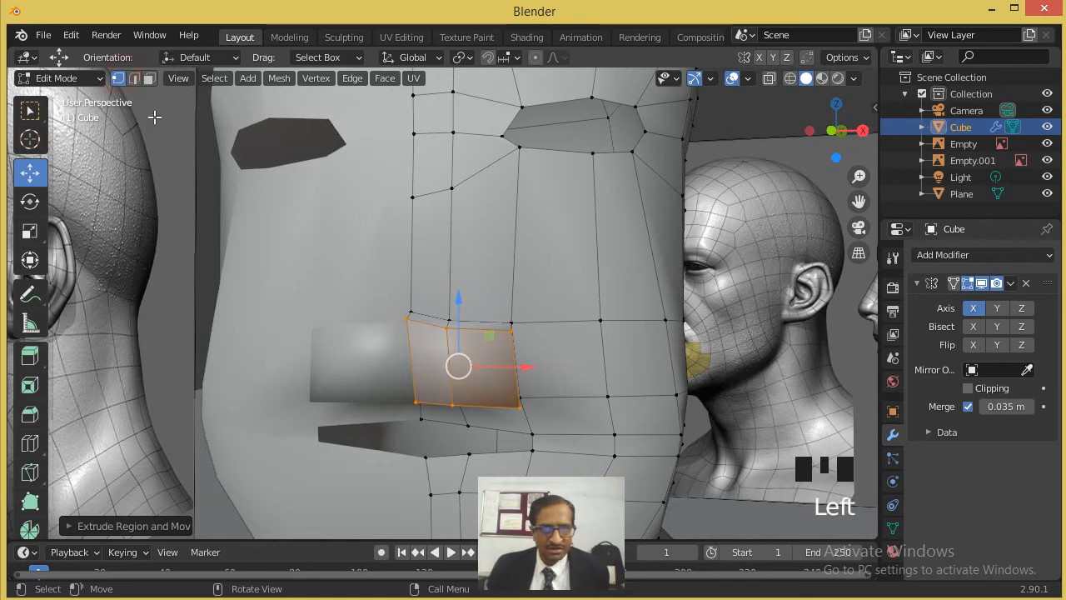
pyautogui.click(408, 355)
pyautogui.scroll(-2, 394, 339)
pyautogui.moveTo(386, 333); pyautogui.dragTo(254, 404, button='middle')
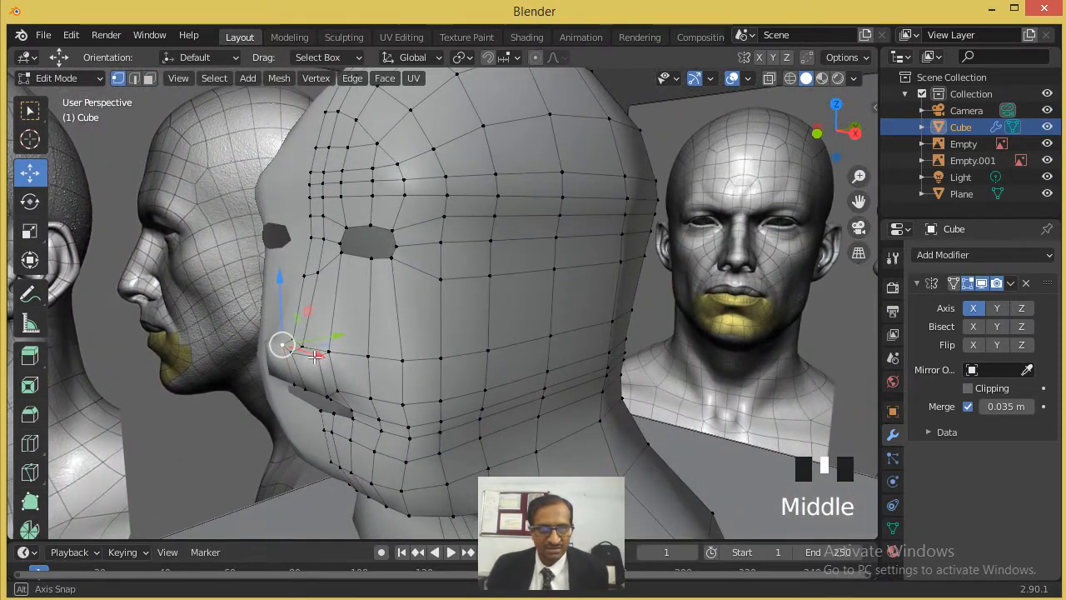
pyautogui.scroll(2, 251, 406)
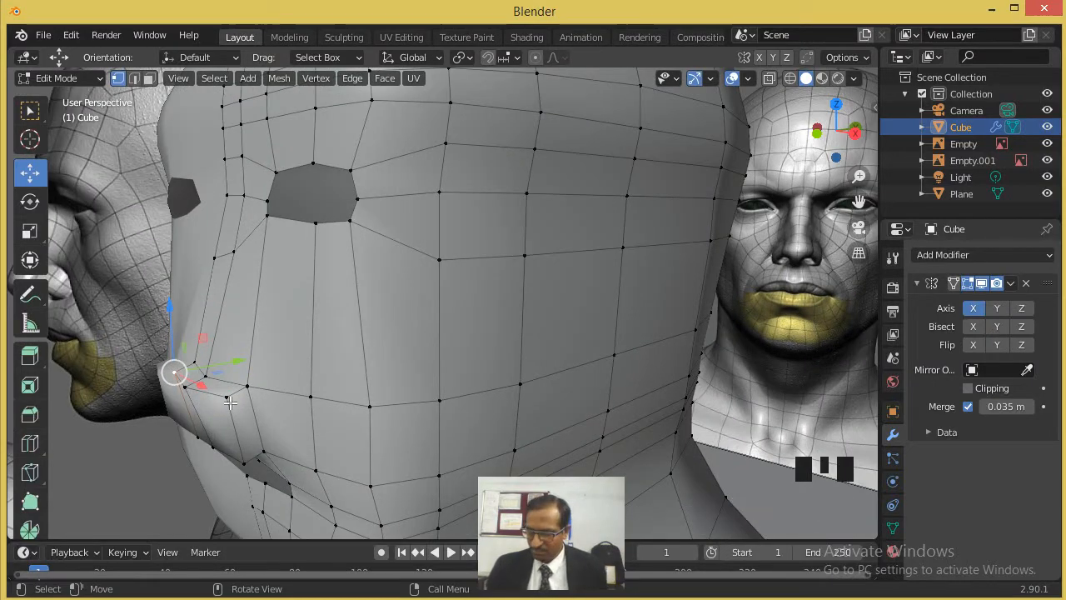
pyautogui.press('KP_1')
pyautogui.scroll(4, 388, 332)
pyautogui.keyDown('shift'); pyautogui.moveTo(533, 334); pyautogui.dragTo(405, 336, button='middle'); pyautogui.keyUp('shift')
pyautogui.scroll(2, 401, 337)
pyautogui.click(399, 339)
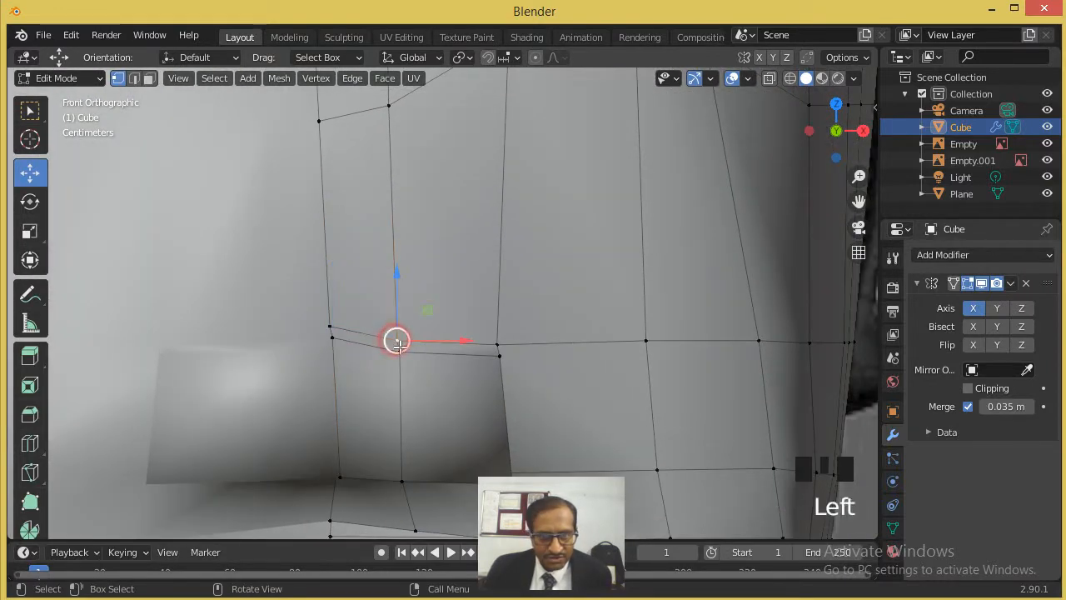
pyautogui.keyDown('shift'); pyautogui.click(414, 348); pyautogui.keyUp('shift')
pyautogui.press('g')
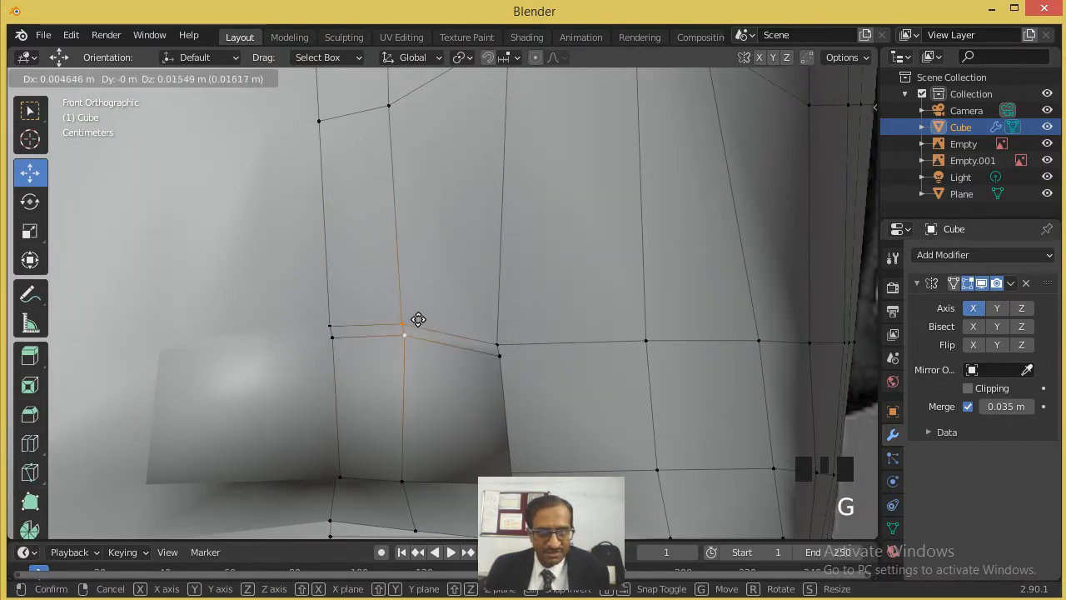
pyautogui.click(422, 305)
# - Move the lower outer corner vertex of the extruded nose up to round off the nose wing
pyautogui.scroll(-1, 470, 406)
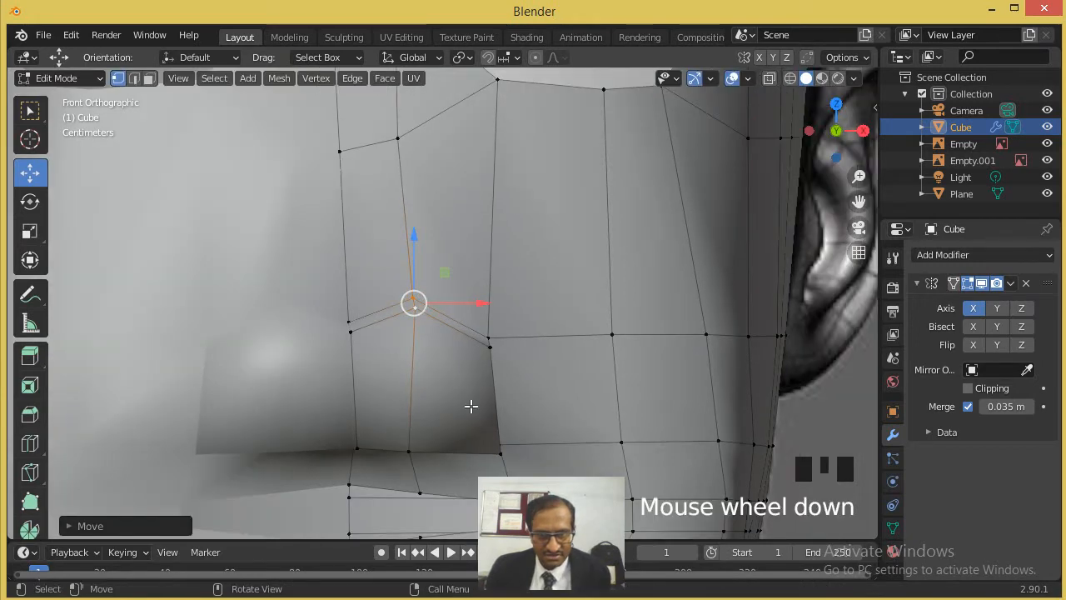
pyautogui.click(495, 454)
pyautogui.press('g')
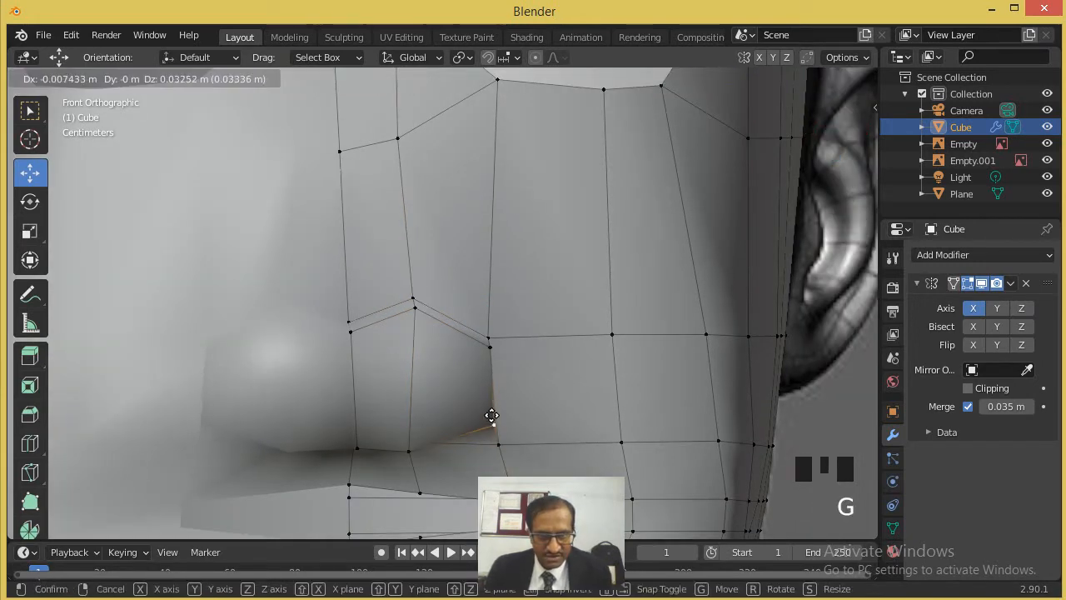
pyautogui.click(495, 410)
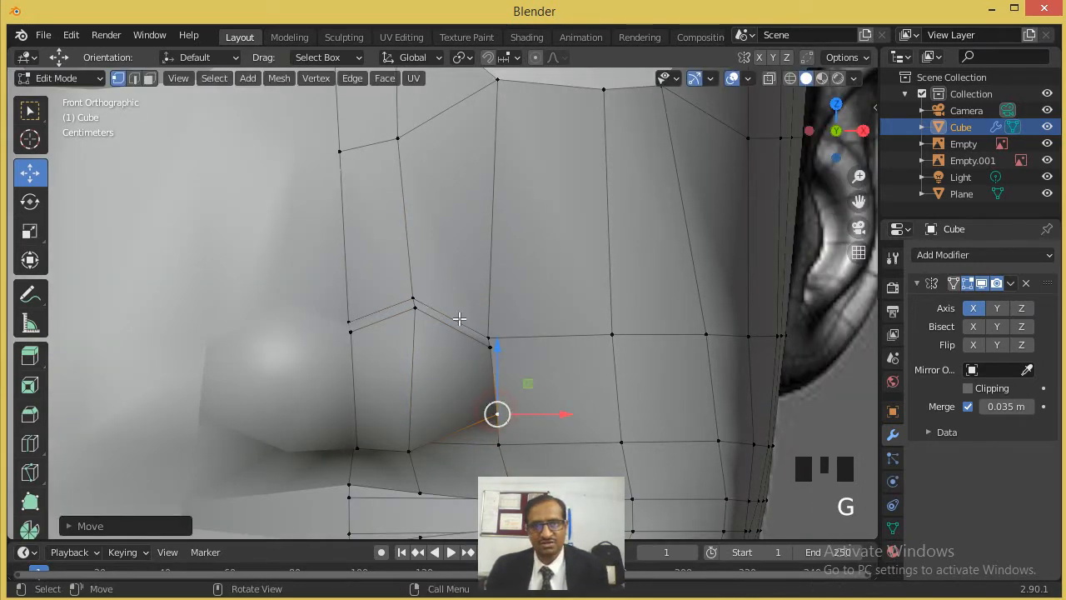
# - Inset the face on the underside of the nose wing by about 0.008 m and extrude it inward to form the nostril
pyautogui.scroll(-4, 469, 354)
pyautogui.moveTo(469, 355); pyautogui.dragTo(296, 193, button='middle')
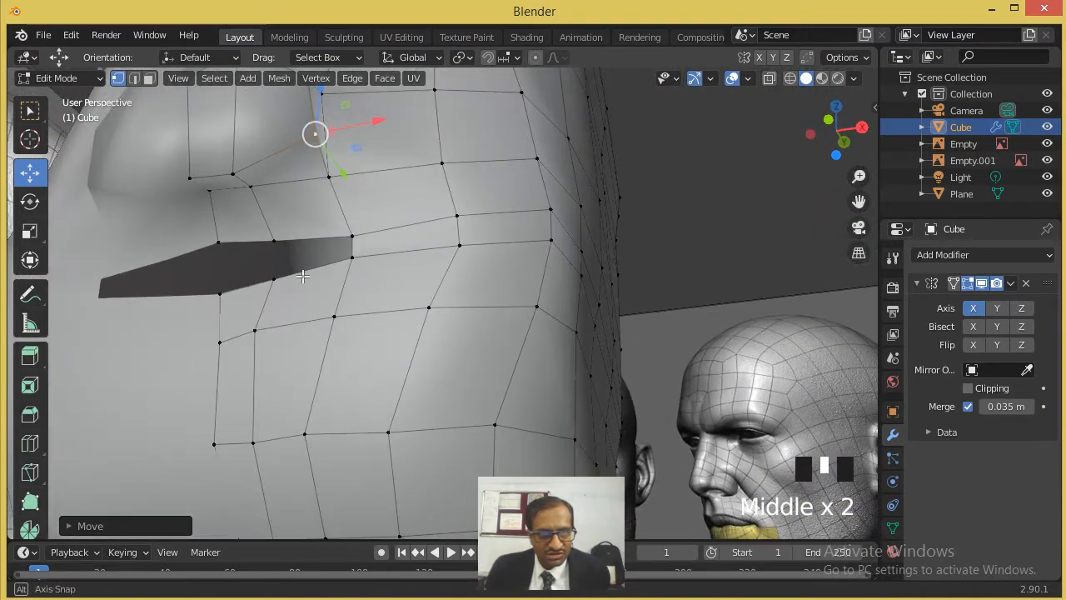
pyautogui.click(150, 79)
pyautogui.click(282, 177)
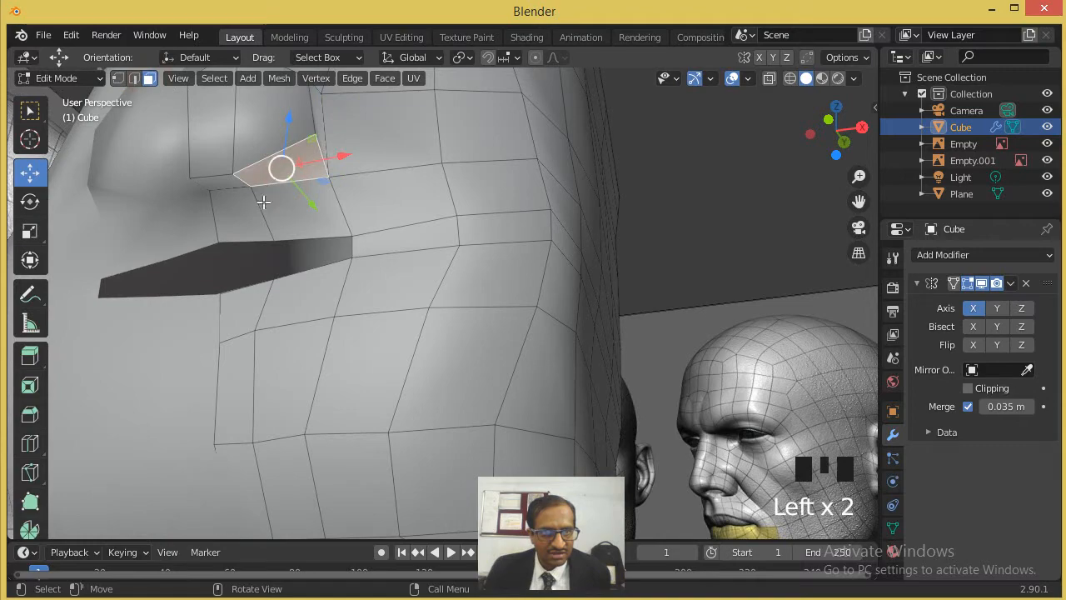
pyautogui.scroll(-3, 309, 228)
pyautogui.moveTo(309, 228); pyautogui.dragTo(346, 240, button='middle')
pyautogui.scroll(2, 345, 240)
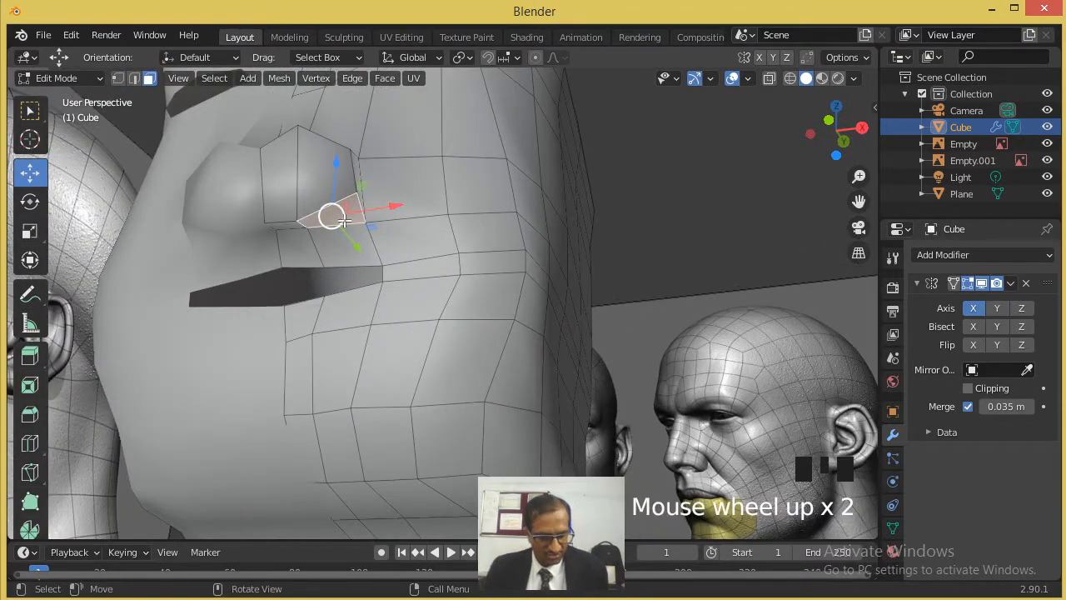
pyautogui.scroll(2, 348, 220)
pyautogui.scroll(-1, 302, 183)
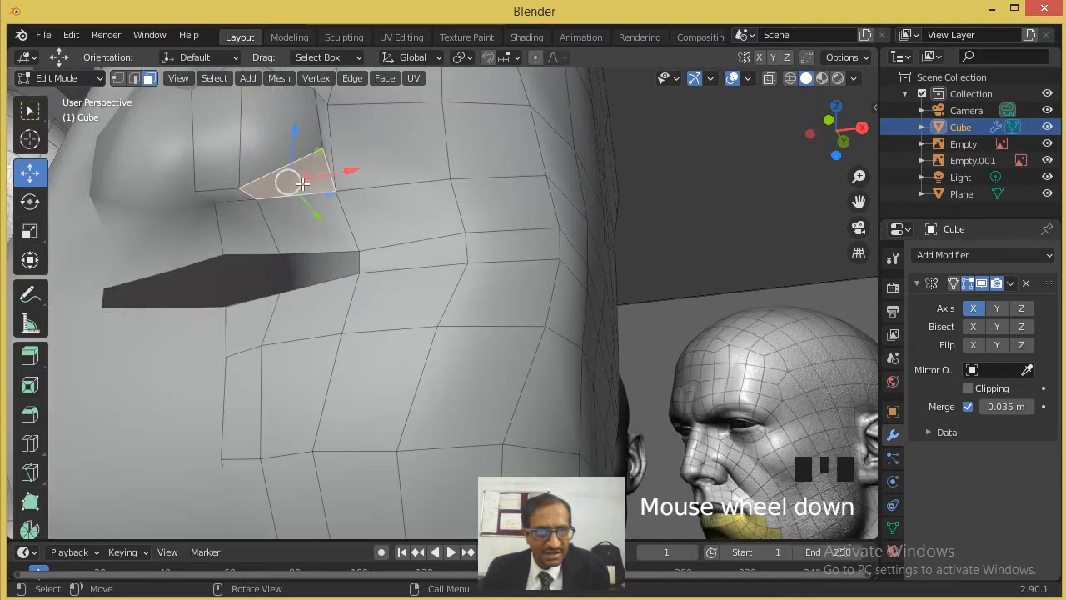
pyautogui.press('i')
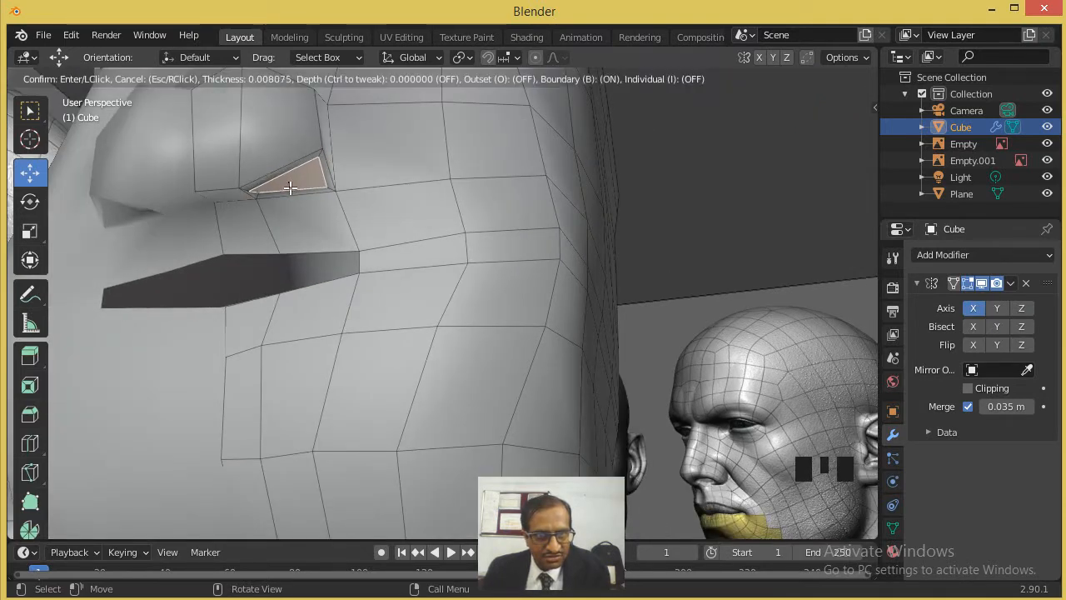
pyautogui.click(289, 188)
pyautogui.press('e')
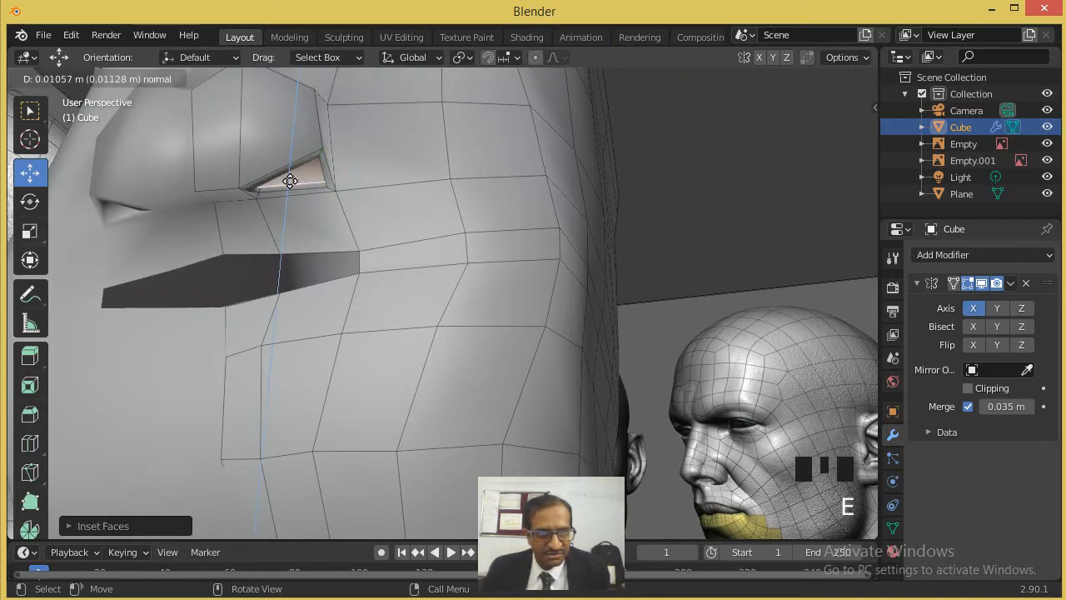
pyautogui.click(290, 176)
# - Return to Object Mode and examine the head with its nose and nostrils
pyautogui.moveTo(291, 173); pyautogui.dragTo(356, 309, button='middle')
pyautogui.press('Tab')
pyautogui.scroll(-3, 358, 292)
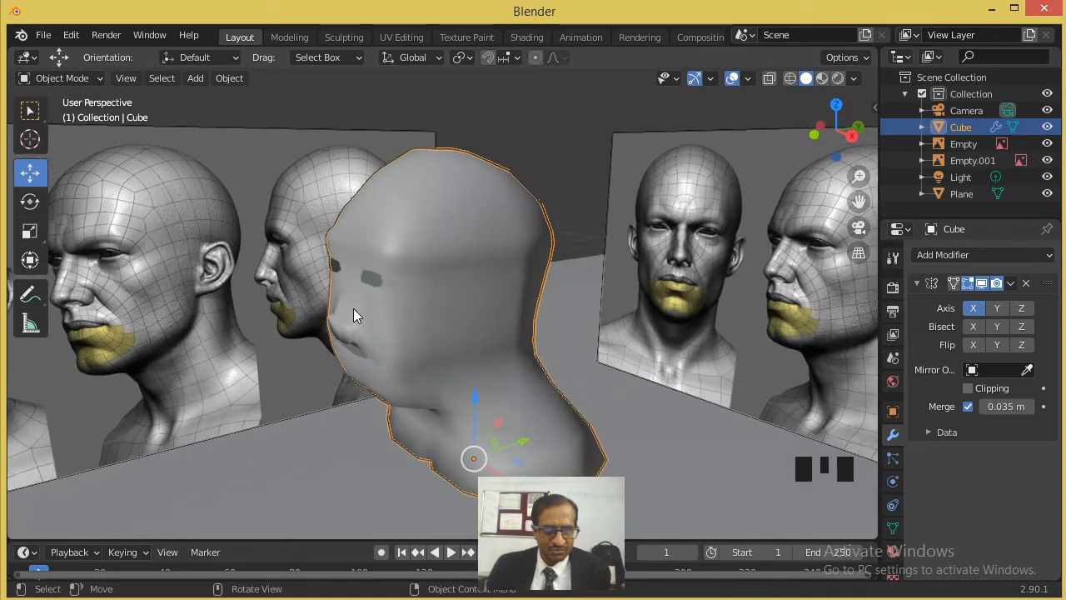
pyautogui.scroll(3, 356, 309)
# - In Edit Mode, pull the nose-bridge vertices near the mirror line forward along Y to raise the bridge
pyautogui.press('Tab')
pyautogui.scroll(2, 276, 286)
pyautogui.keyDown('shift'); pyautogui.moveTo(287, 299); pyautogui.dragTo(112, 169, button='middle'); pyautogui.keyUp('shift')
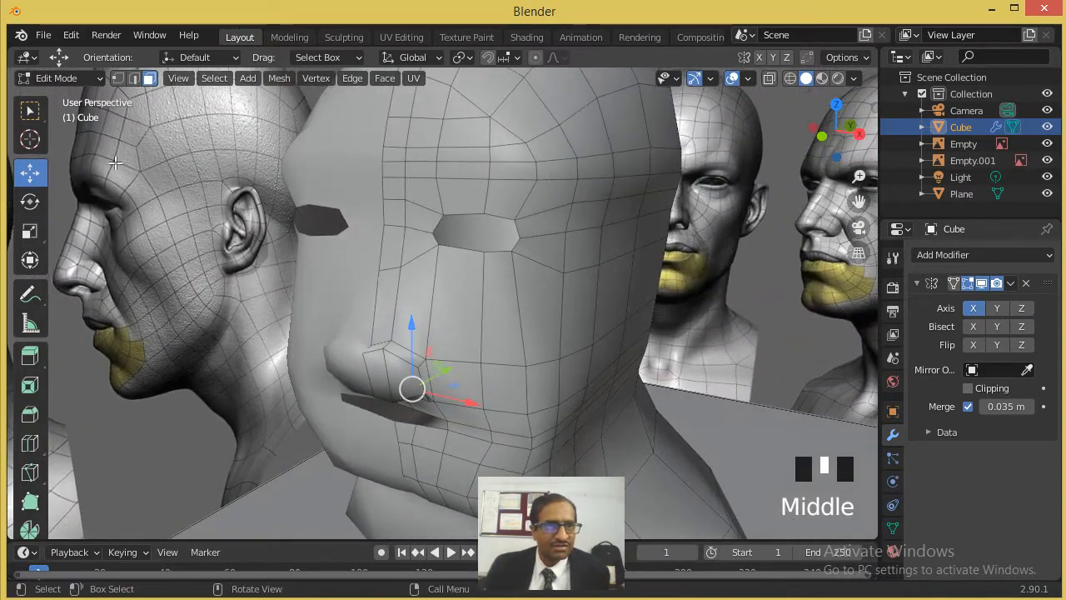
pyautogui.click(119, 78)
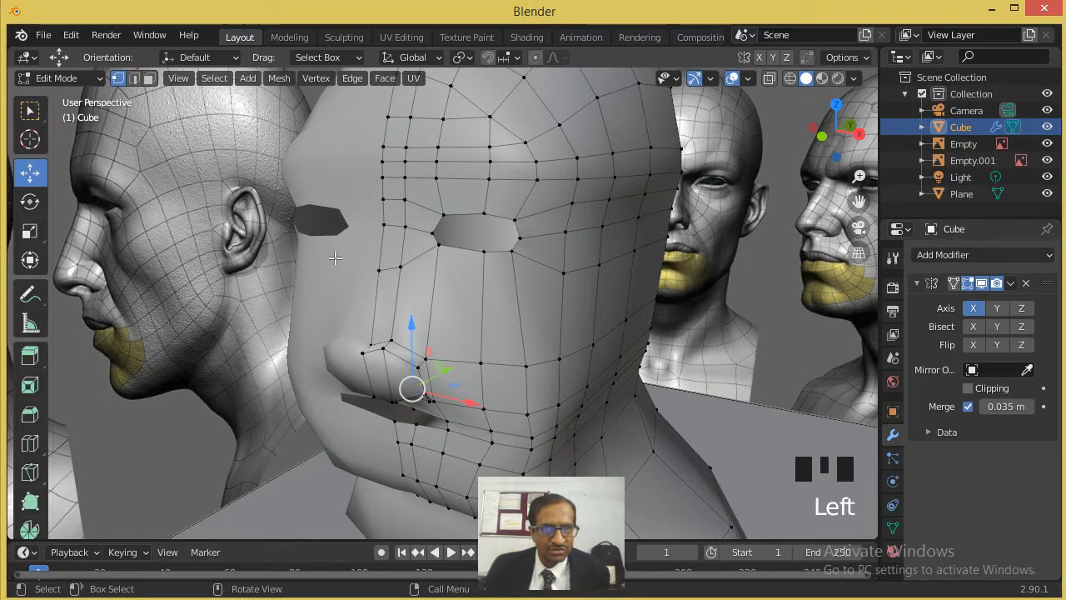
pyautogui.click(401, 266)
pyautogui.moveTo(401, 267); pyautogui.dragTo(369, 285, button='middle')
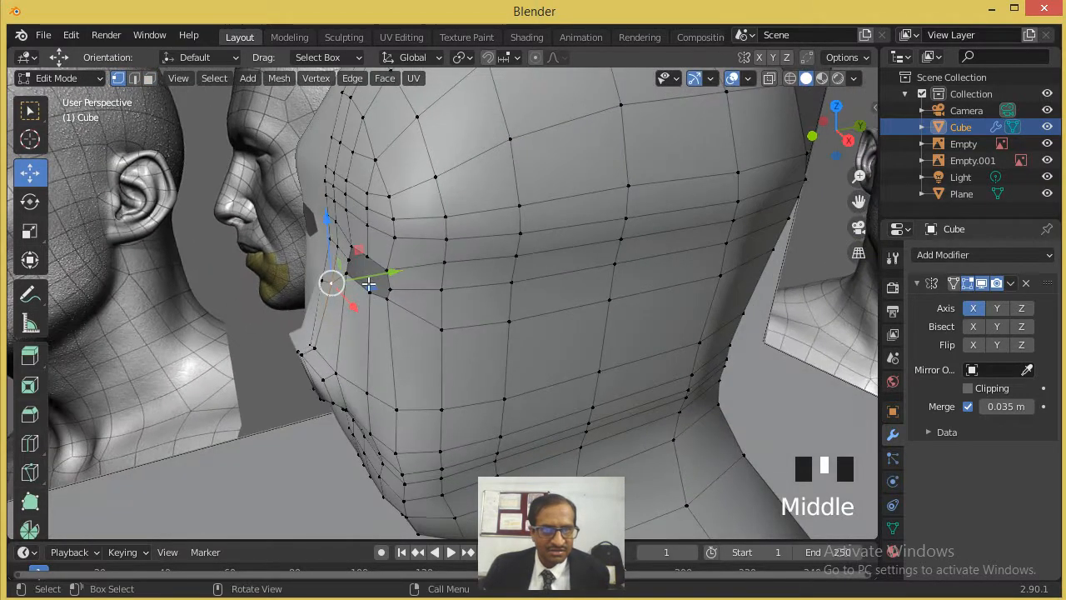
pyautogui.moveTo(384, 276)
pyautogui.mouseDown()
pyautogui.moveTo(394, 272)
pyautogui.moveTo(375, 274)
pyautogui.mouseUp()
pyautogui.click(323, 281)
pyautogui.scroll(2, 320, 385)
# - Pull the nose tip vertex on the mirror line slightly forward along Y to sharpen the tip
pyautogui.keyDown('shift'); pyautogui.moveTo(321, 386); pyautogui.dragTo(379, 291, button='middle'); pyautogui.keyUp('shift')
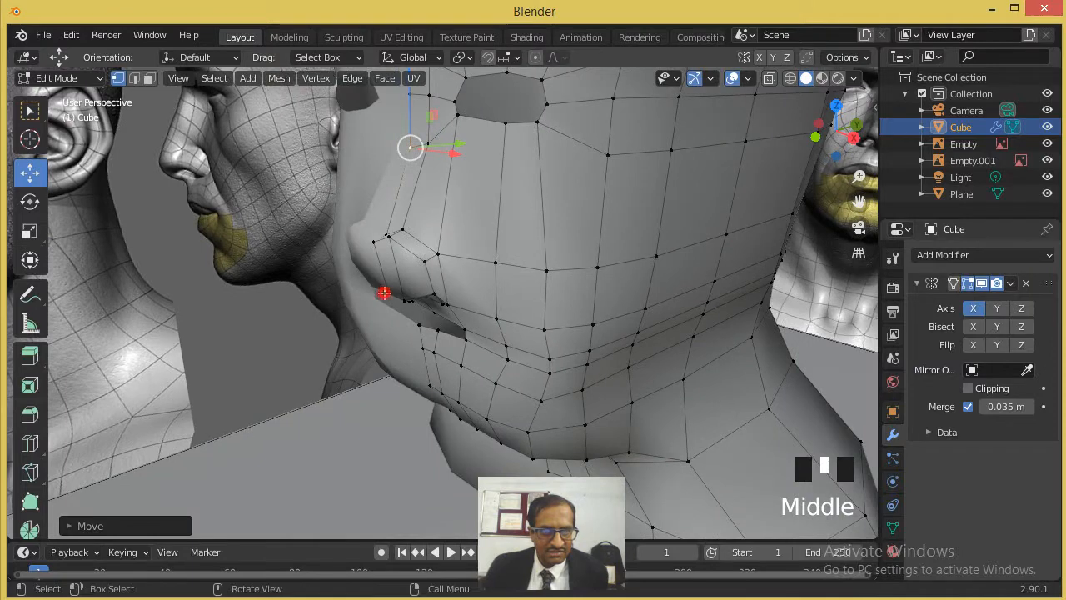
pyautogui.click(384, 293)
pyautogui.keyDown('shift'); pyautogui.click(393, 300); pyautogui.keyUp('shift')
pyautogui.keyDown('shift'); pyautogui.click(383, 237); pyautogui.keyUp('shift')
pyautogui.keyDown('shift'); pyautogui.click(375, 241); pyautogui.keyUp('shift')
pyautogui.moveTo(421, 261); pyautogui.dragTo(409, 266)
# - Move the cheek vertex beside the nose wing inward toward the nose along X
pyautogui.click(466, 332)
pyautogui.moveTo(513, 312); pyautogui.dragTo(483, 301, button='middle')
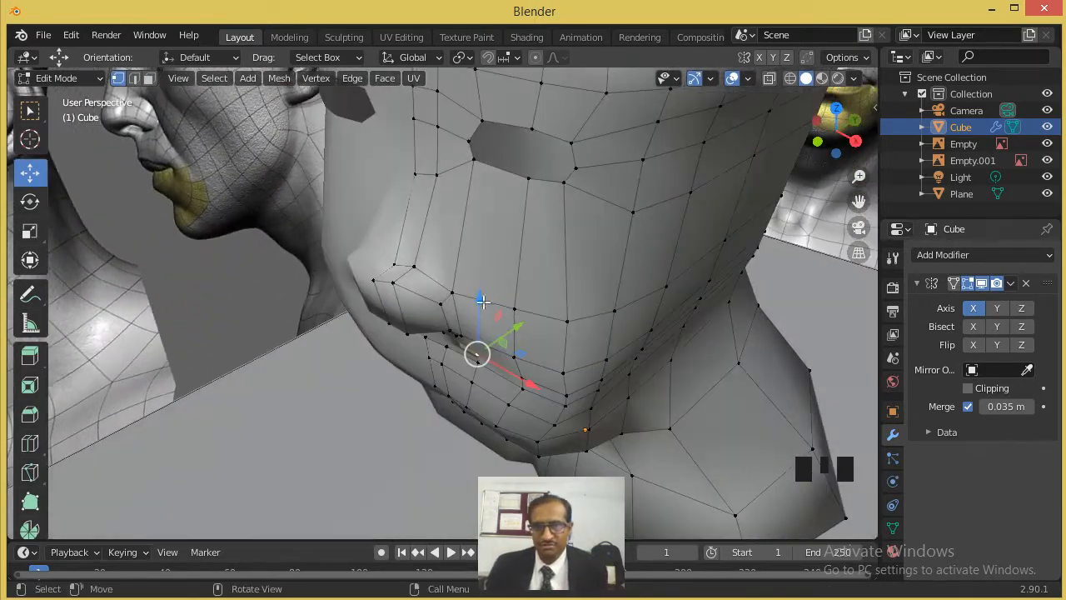
pyautogui.click(450, 292)
pyautogui.moveTo(489, 312); pyautogui.dragTo(463, 302)
# - Cut a closed edge loop around the eye opening with the Knife tool, slightly outside its border
pyautogui.moveTo(512, 218); pyautogui.dragTo(504, 263, button='middle')
pyautogui.scroll(-2, 539, 186)
pyautogui.scroll(3, 494, 281)
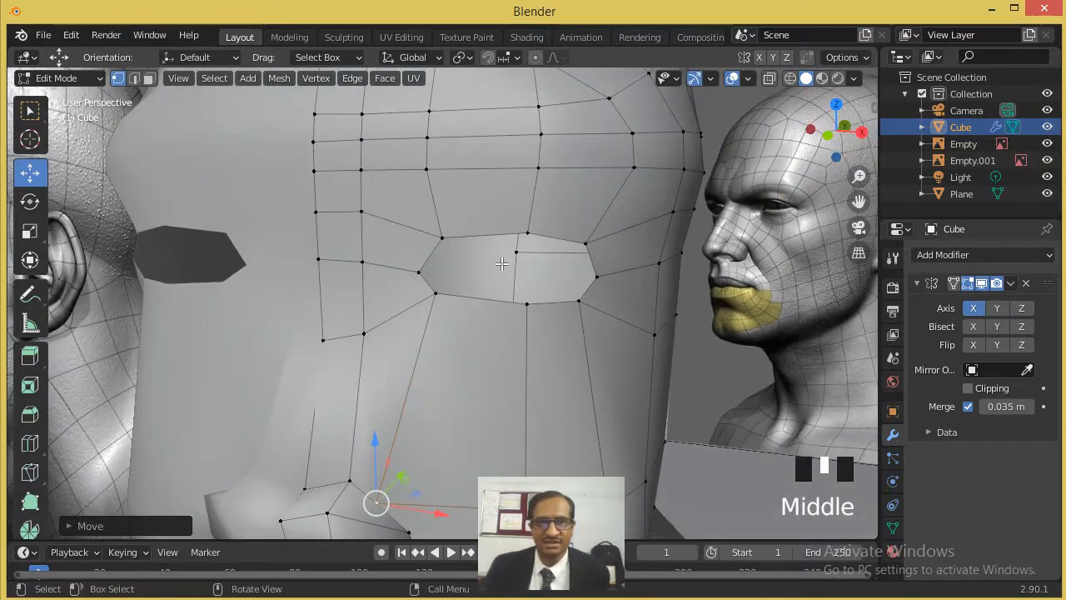
pyautogui.scroll(2, 504, 264)
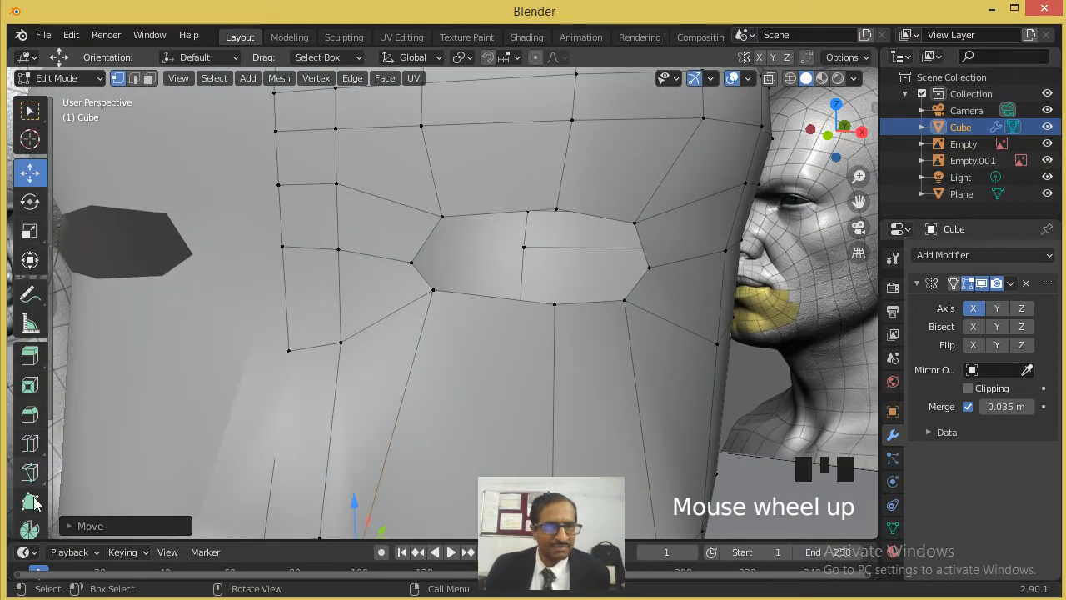
pyautogui.click(30, 473)
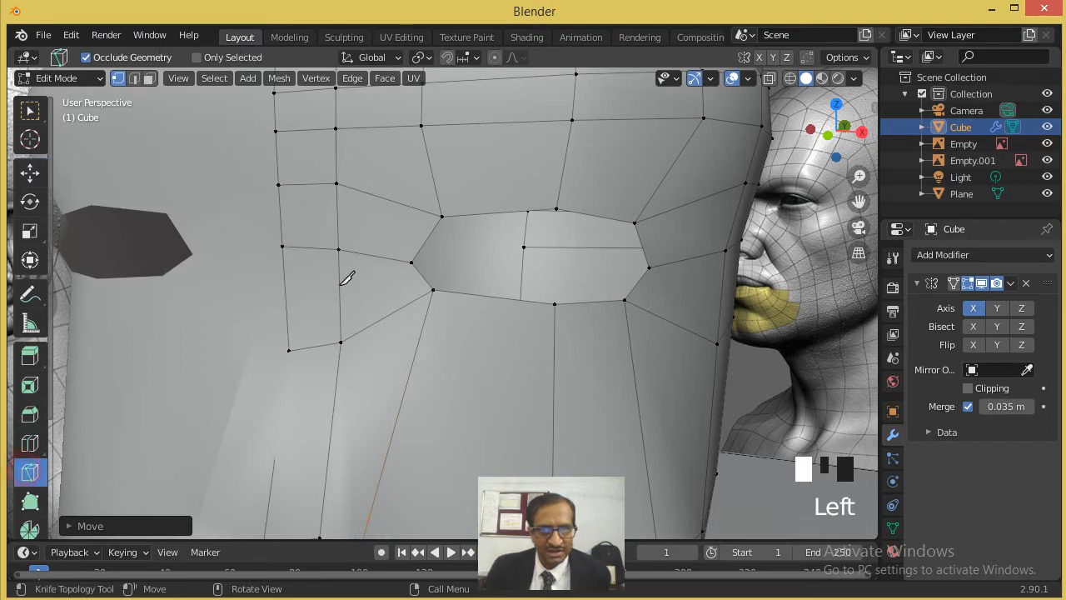
pyautogui.click(424, 211)
pyautogui.click(395, 258)
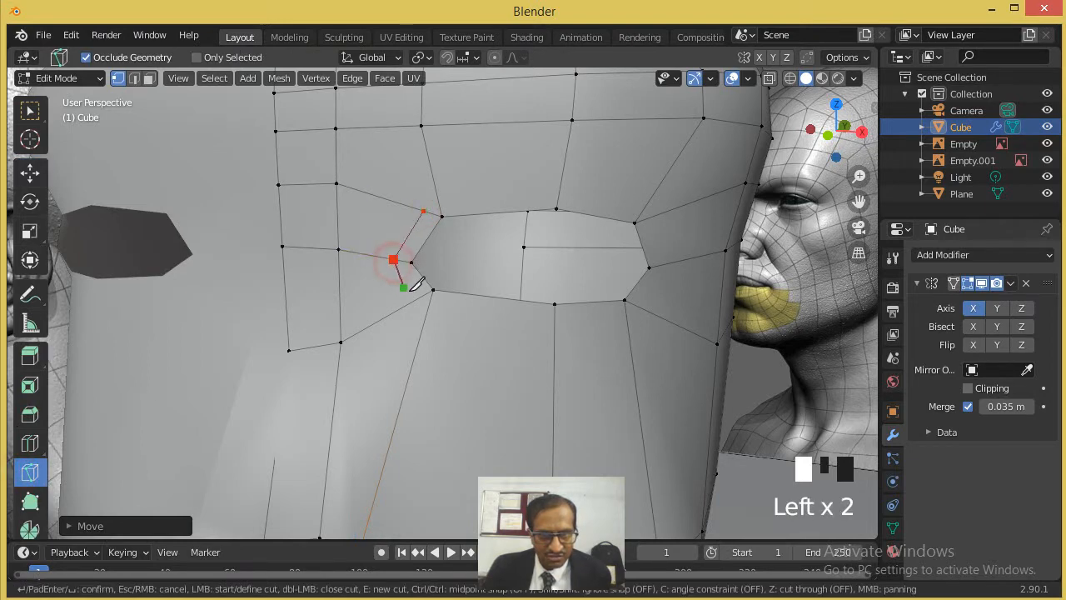
pyautogui.click(418, 298)
pyautogui.click(426, 308)
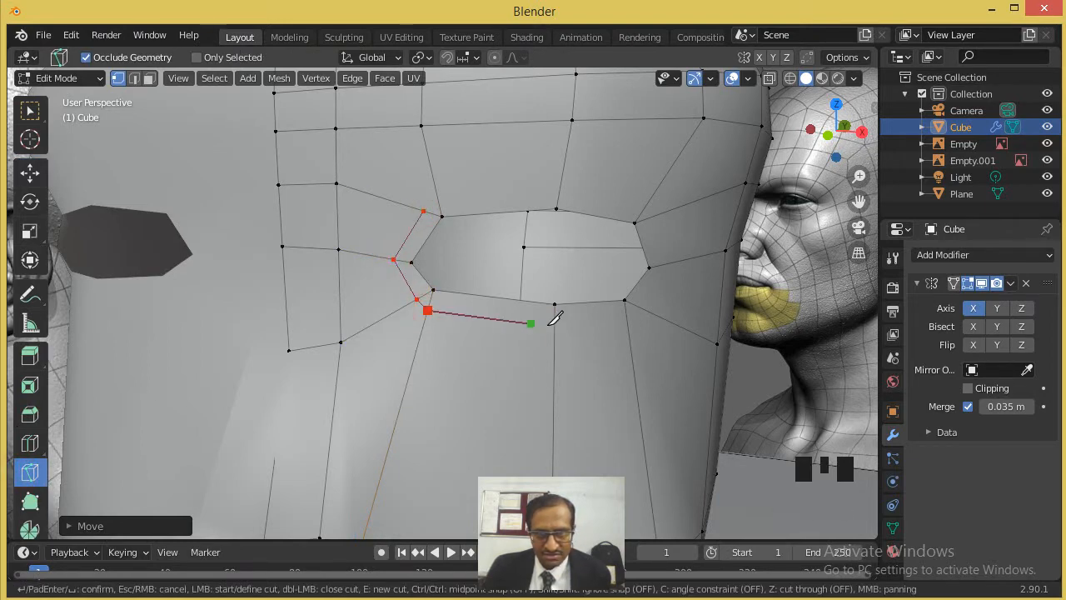
pyautogui.click(555, 329)
pyautogui.click(626, 324)
pyautogui.click(666, 264)
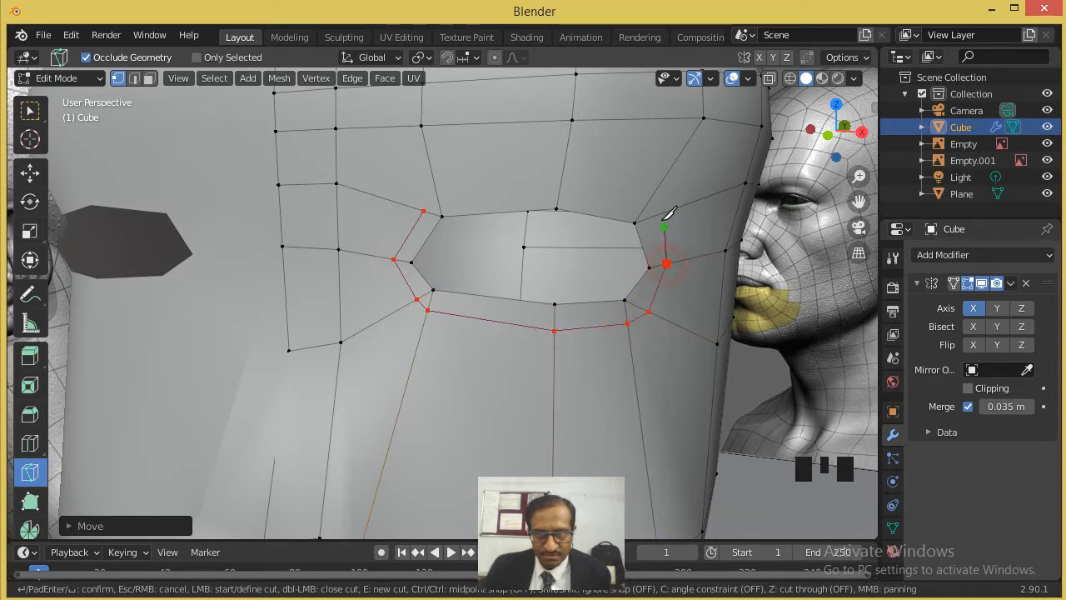
pyautogui.click(651, 199)
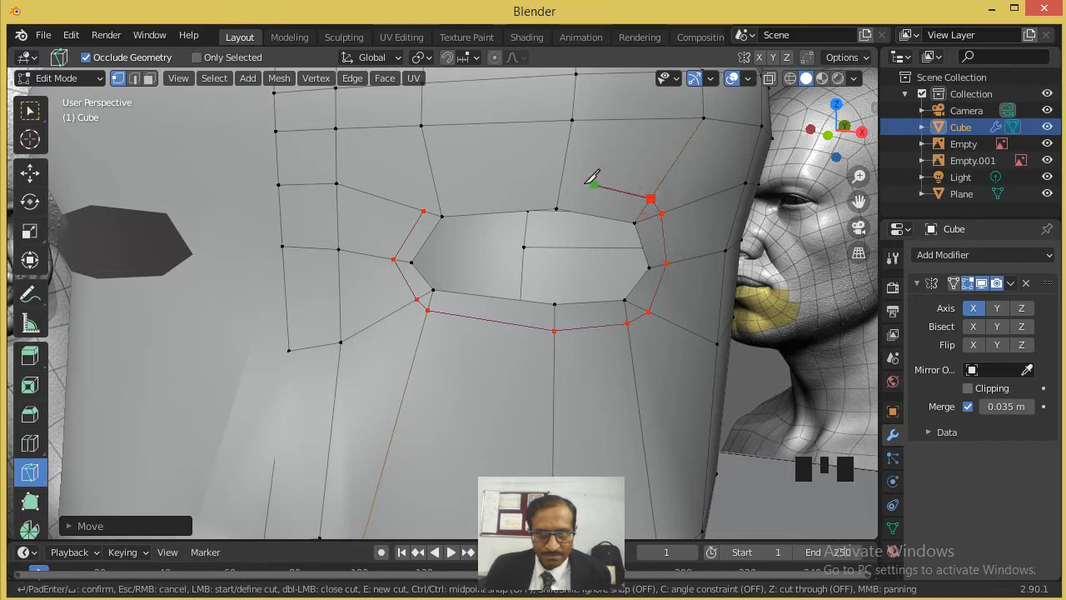
pyautogui.click(562, 179)
pyautogui.click(436, 191)
pyautogui.click(424, 210)
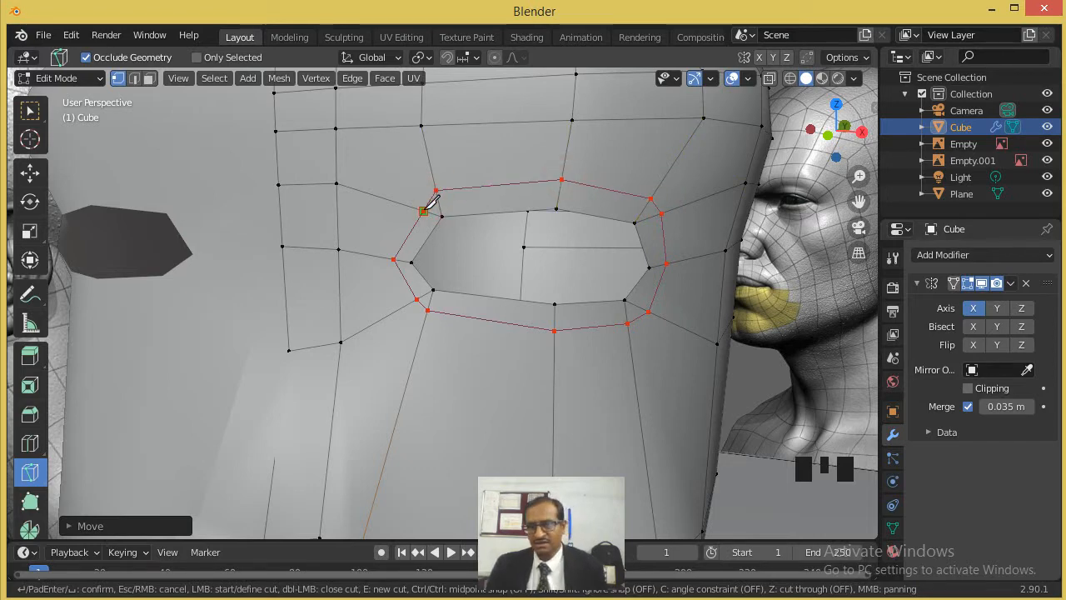
pyautogui.press('Return')
# - Knife a second closed loop around the eye, midway between the opening's border and the surrounding loop
pyautogui.scroll(2, 528, 237)
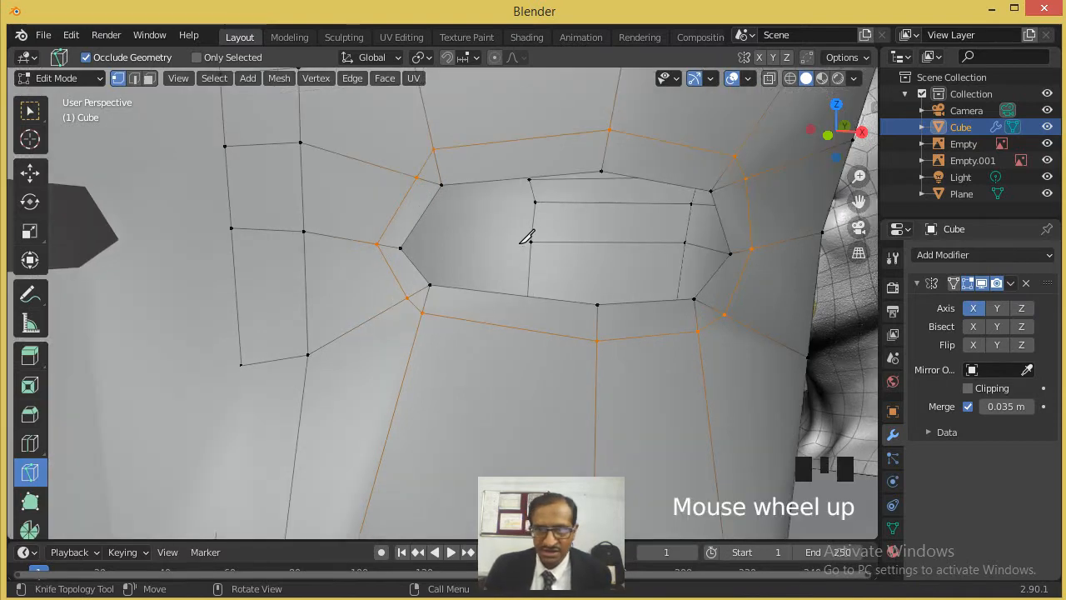
pyautogui.click(390, 245)
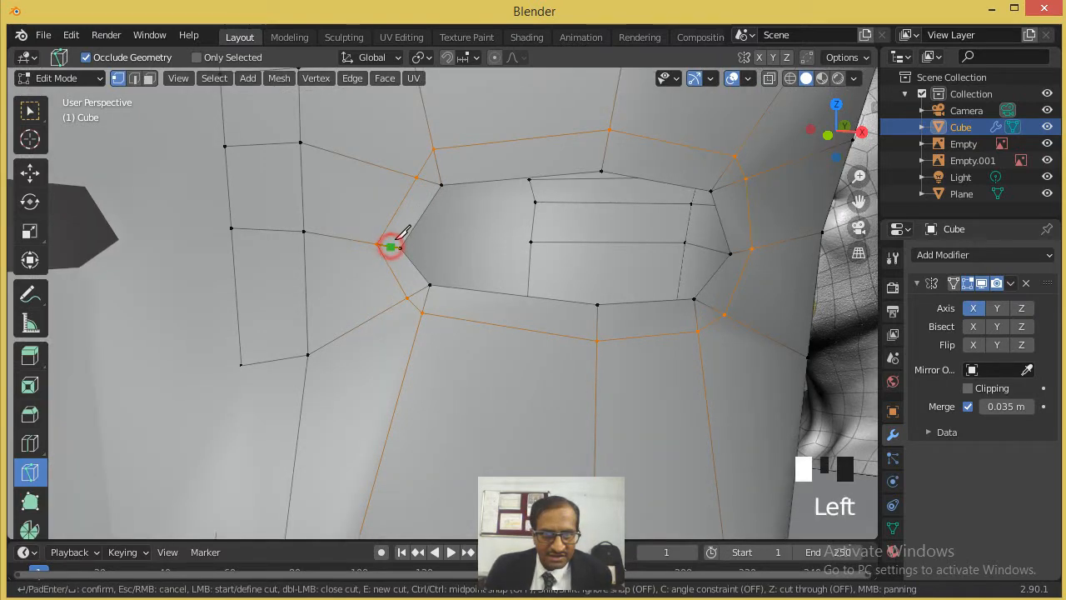
pyautogui.click(437, 169)
pyautogui.click(605, 151)
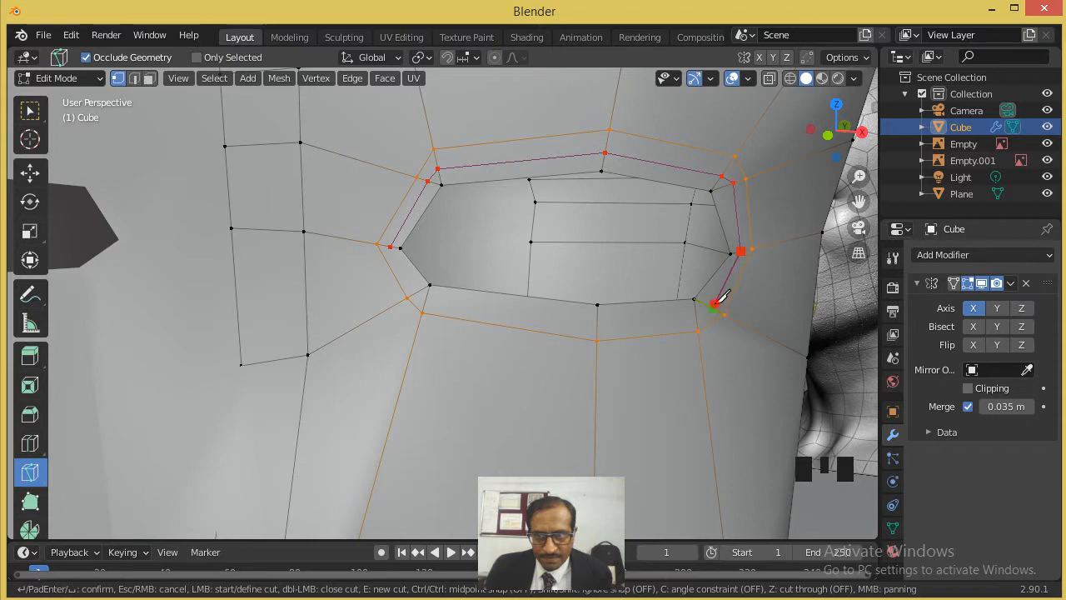
pyautogui.click(695, 314)
pyautogui.click(596, 323)
pyautogui.click(428, 298)
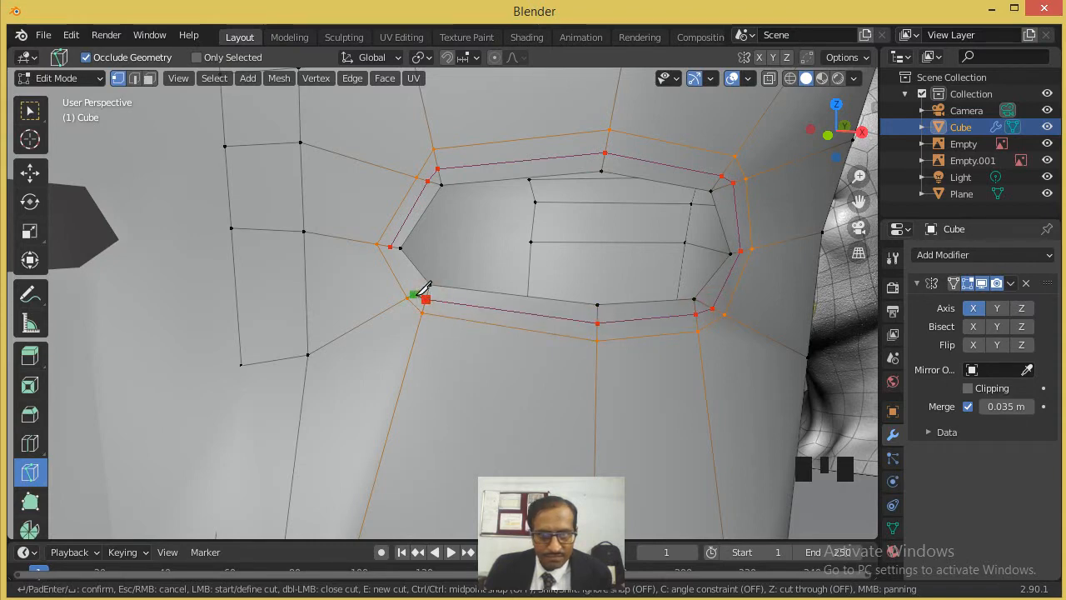
pyautogui.click(415, 292)
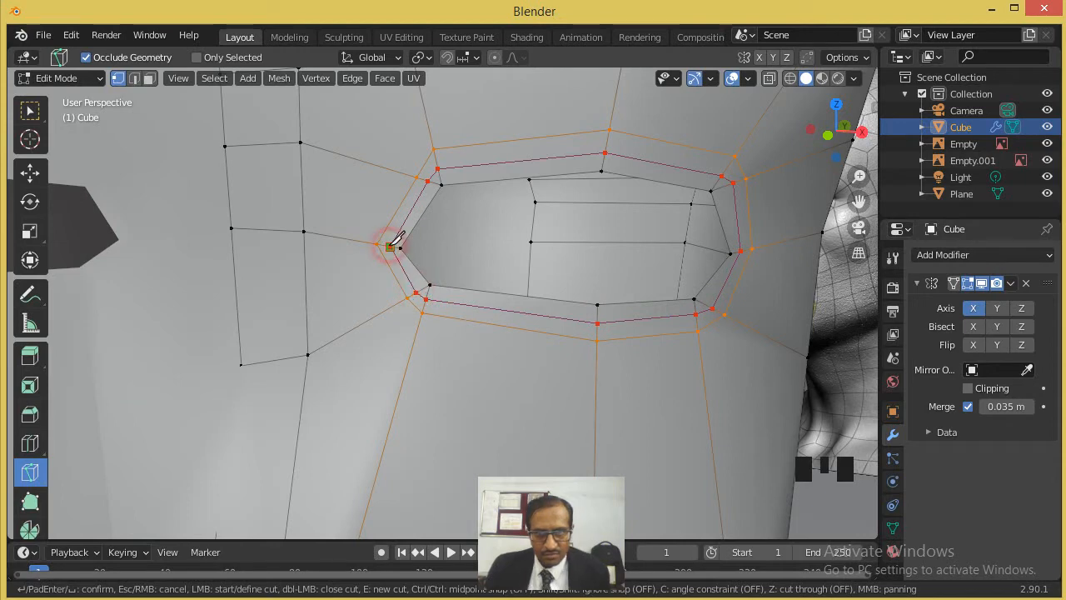
pyautogui.press('Return')
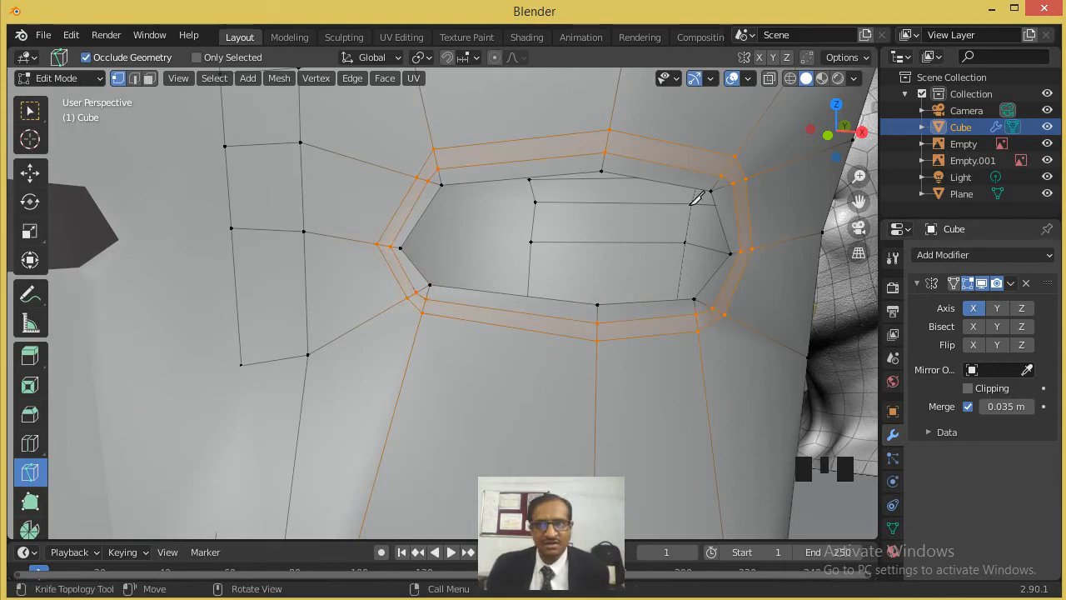
# - Select all vertices of the middle loop around the eye opening and pull them slightly out from the face to form an eyelid rim
pyautogui.click(29, 170)
pyautogui.click(440, 184)
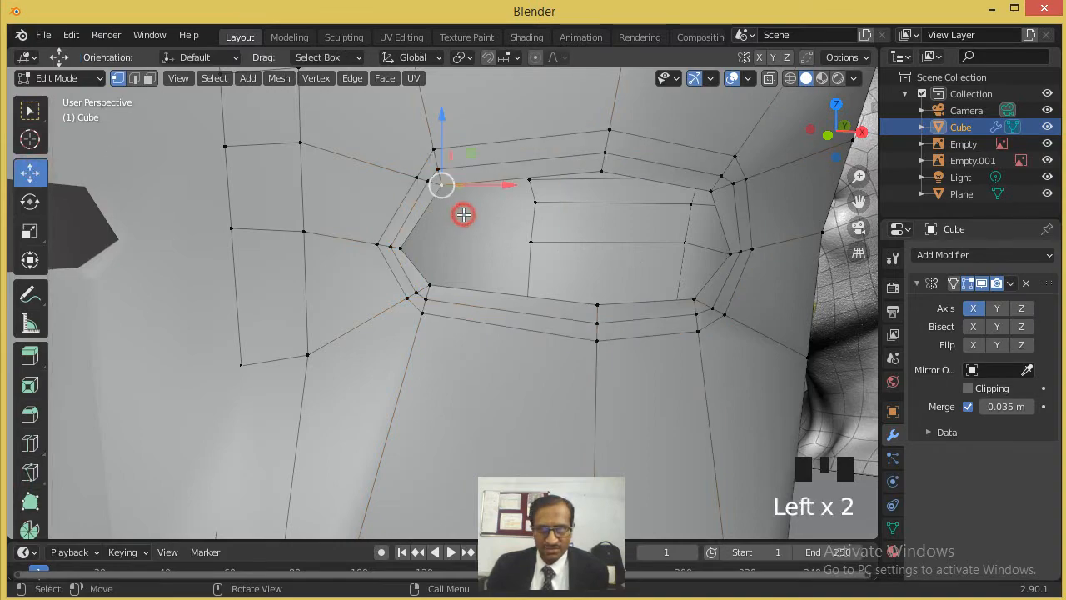
pyautogui.scroll(-2, 517, 250)
pyautogui.moveTo(524, 249); pyautogui.dragTo(436, 319, button='middle')
pyautogui.scroll(2, 374, 355)
pyautogui.moveTo(374, 355); pyautogui.dragTo(389, 339, button='middle')
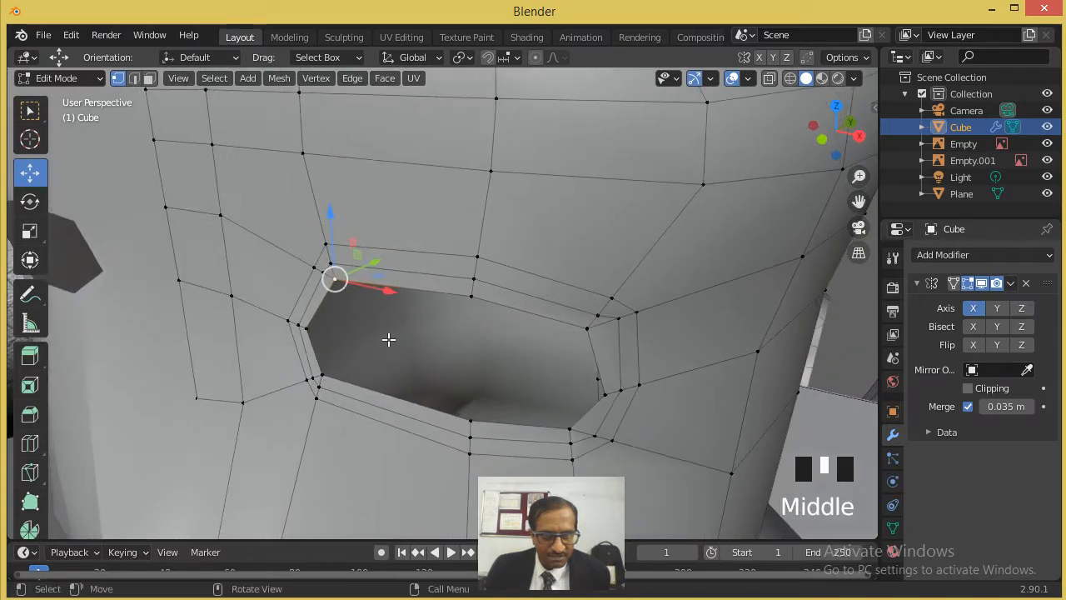
pyautogui.scroll(2, 388, 339)
pyautogui.click(242, 332)
pyautogui.keyDown('shift'); pyautogui.click(259, 252); pyautogui.keyUp('shift')
pyautogui.keyDown('shift'); pyautogui.click(283, 246); pyautogui.keyUp('shift')
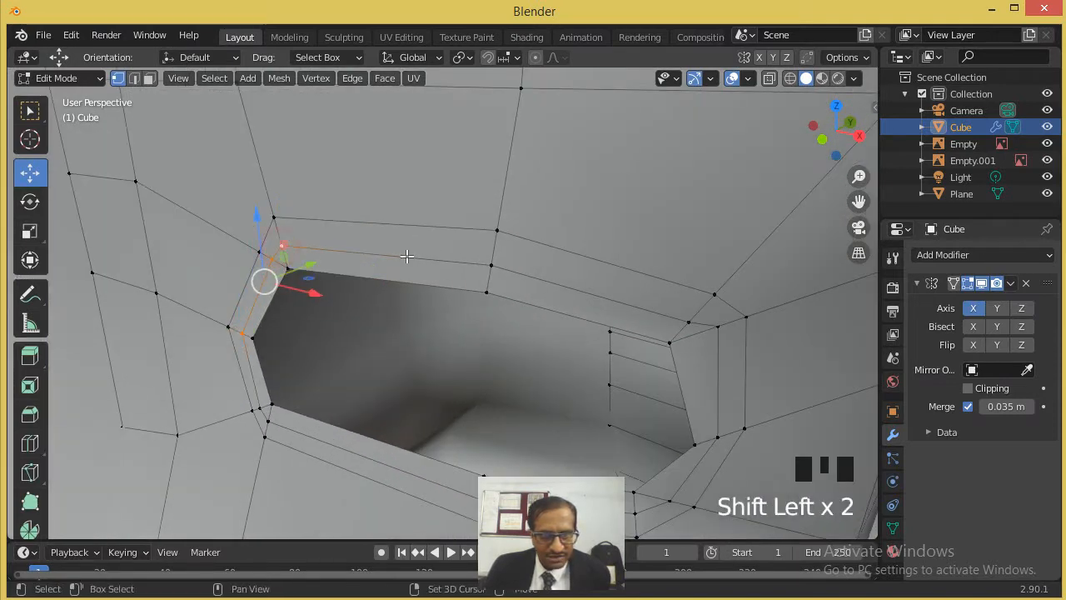
pyautogui.keyDown('shift'); pyautogui.click(492, 265); pyautogui.keyUp('shift')
pyautogui.keyDown('shift'); pyautogui.click(688, 322); pyautogui.keyUp('shift')
pyautogui.keyDown('shift'); pyautogui.click(717, 327); pyautogui.keyUp('shift')
pyautogui.keyDown('shift'); pyautogui.moveTo(602, 433); pyautogui.dragTo(669, 328, button='middle'); pyautogui.keyUp('shift')
pyautogui.keyDown('shift'); pyautogui.click(665, 307); pyautogui.keyUp('shift')
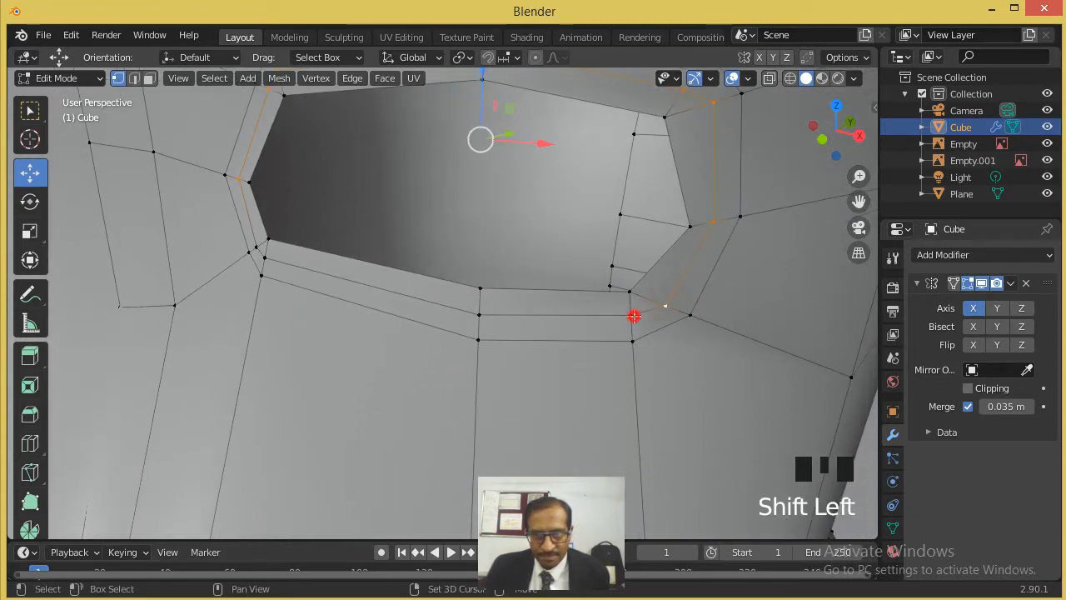
pyautogui.keyDown('shift'); pyautogui.click(631, 316); pyautogui.keyUp('shift')
pyautogui.keyDown('shift'); pyautogui.click(479, 315); pyautogui.keyUp('shift')
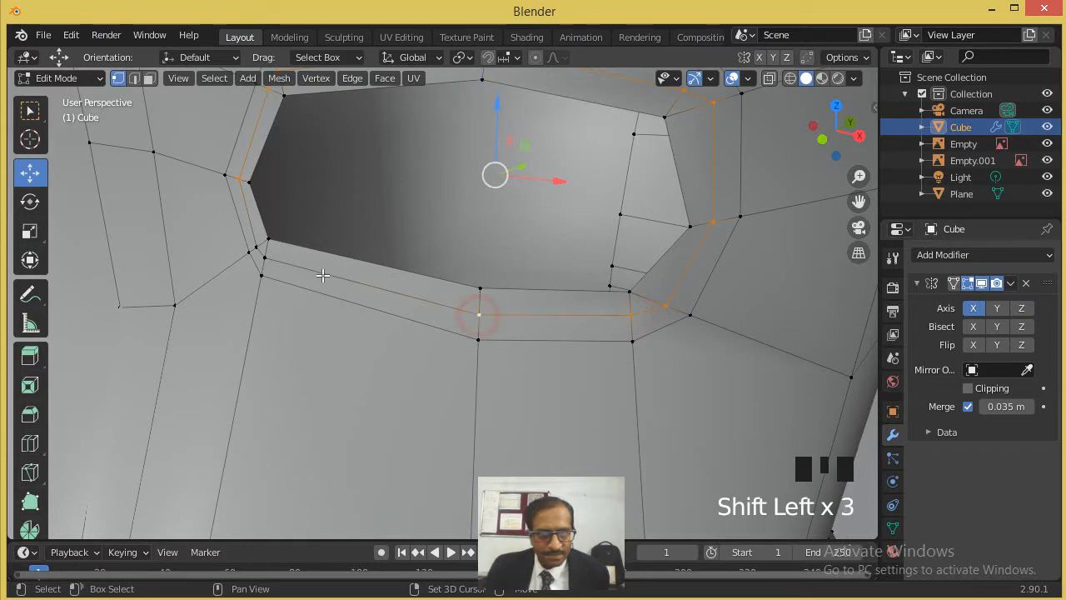
pyautogui.keyDown('shift'); pyautogui.click(266, 259); pyautogui.keyUp('shift')
pyautogui.keyDown('shift'); pyautogui.click(255, 248); pyautogui.keyUp('shift')
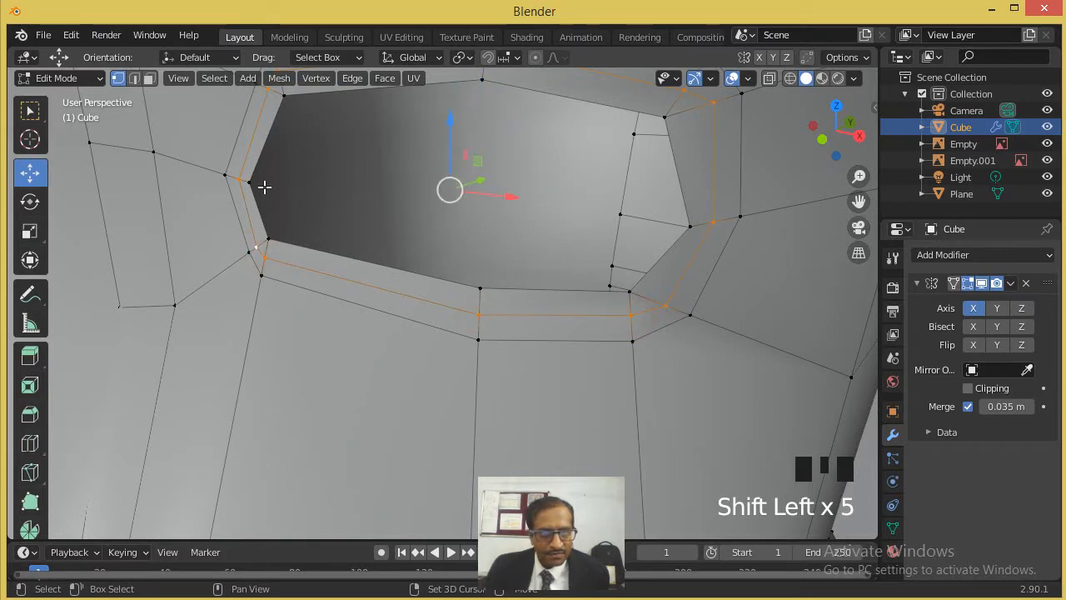
pyautogui.scroll(-3, 259, 188)
pyautogui.moveTo(258, 189); pyautogui.dragTo(349, 288, button='middle')
pyautogui.moveTo(331, 286); pyautogui.dragTo(317, 309)
pyautogui.moveTo(317, 309); pyautogui.dragTo(364, 280, button='middle')
# - Return to Object Mode and add a Subdivision Surface modifier to the head with viewport level 3
pyautogui.scroll(-4, 500, 275)
pyautogui.press('Tab')
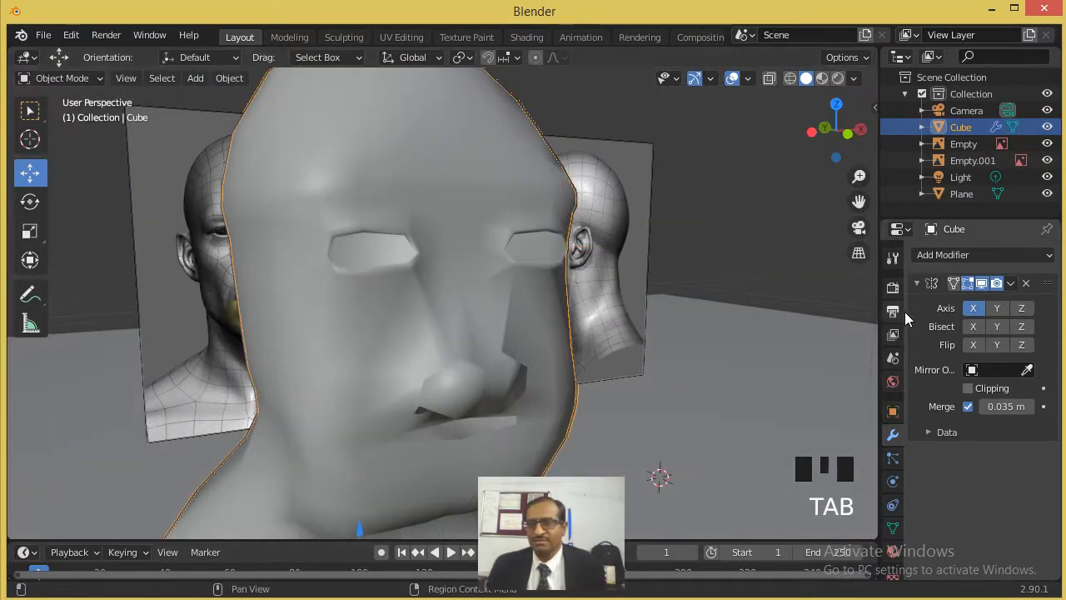
pyautogui.click(1002, 257)
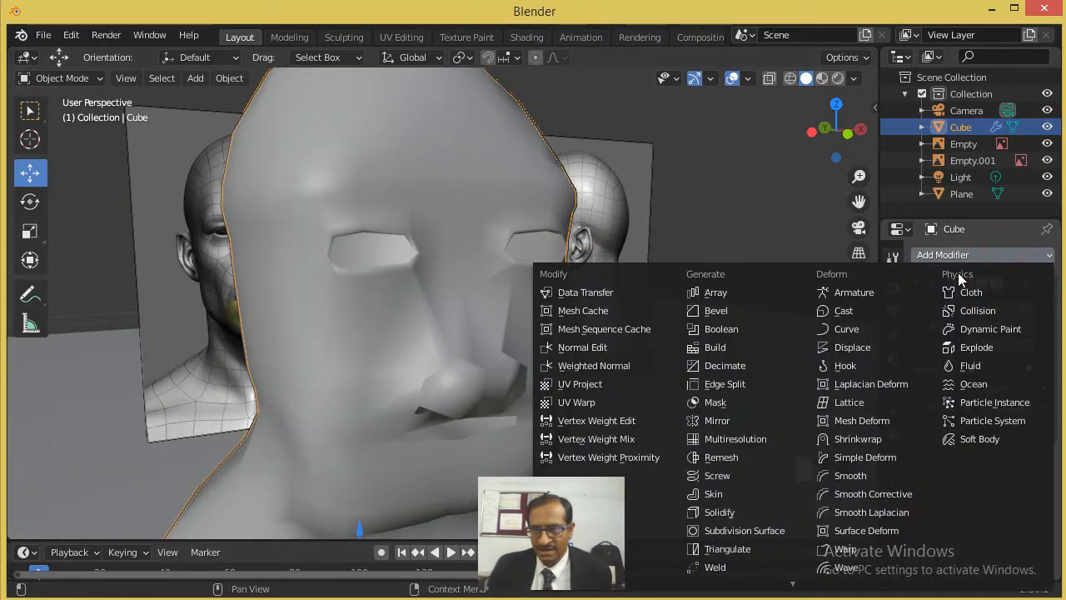
pyautogui.click(764, 534)
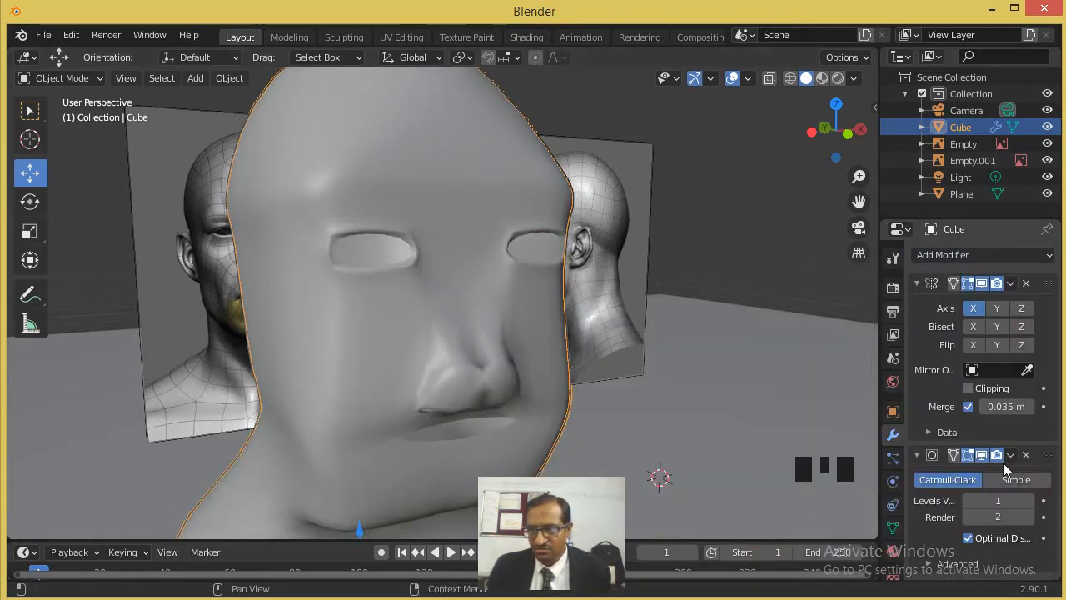
pyautogui.click(1030, 501)
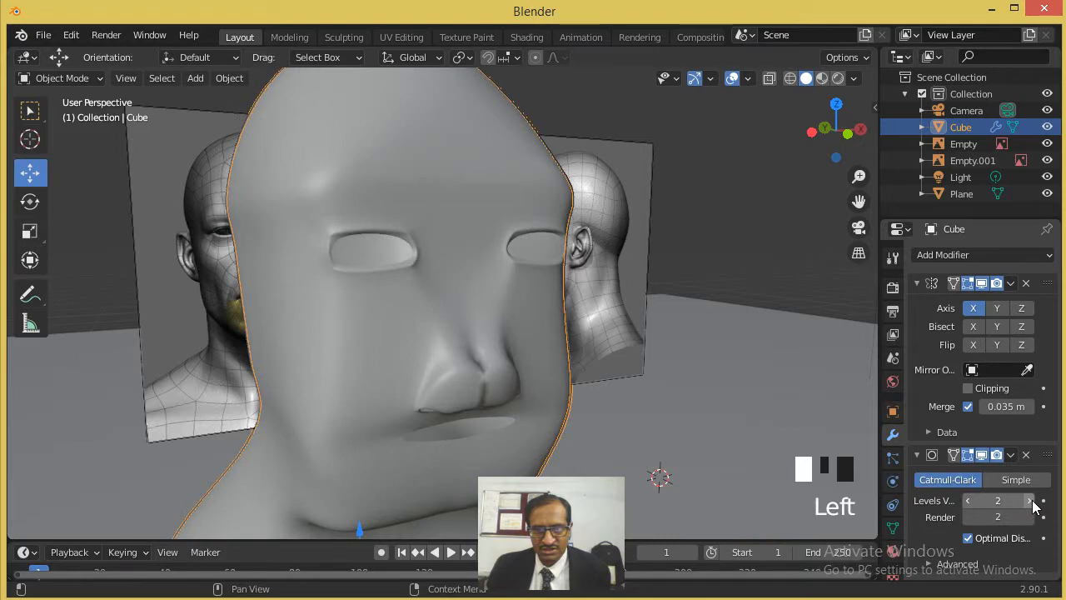
pyautogui.click(1029, 500)
# - Examine the smoothed head from the front, side and below, checking the eyes, nose, nostrils and mouth
pyautogui.scroll(-4, 630, 333)
pyautogui.moveTo(649, 327); pyautogui.dragTo(446, 358, button='middle')
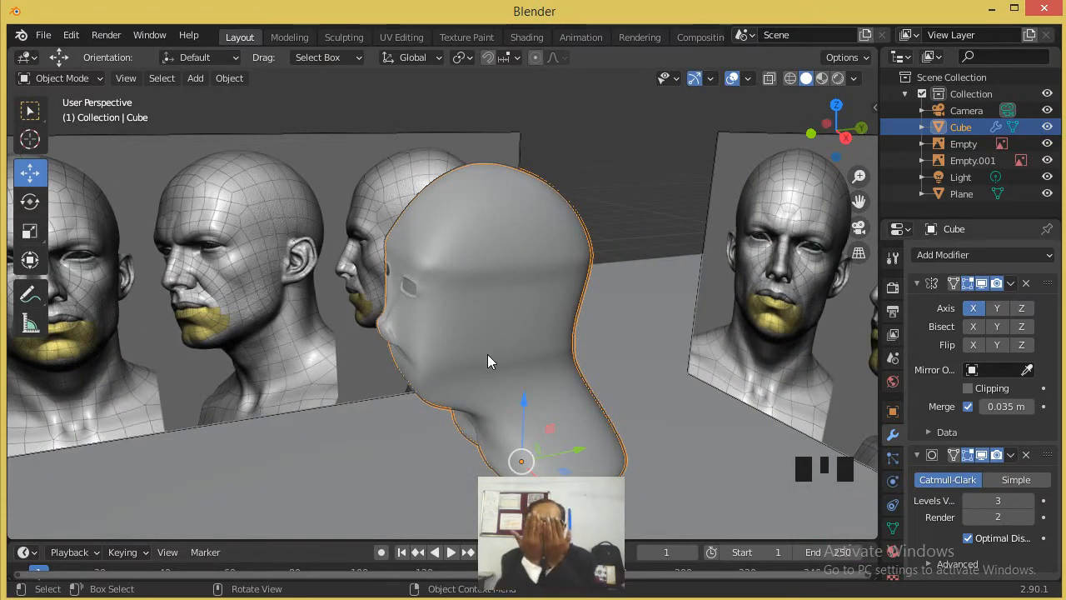
pyautogui.moveTo(467, 325); pyautogui.dragTo(579, 331, button='middle')
pyautogui.scroll(1, 580, 333)
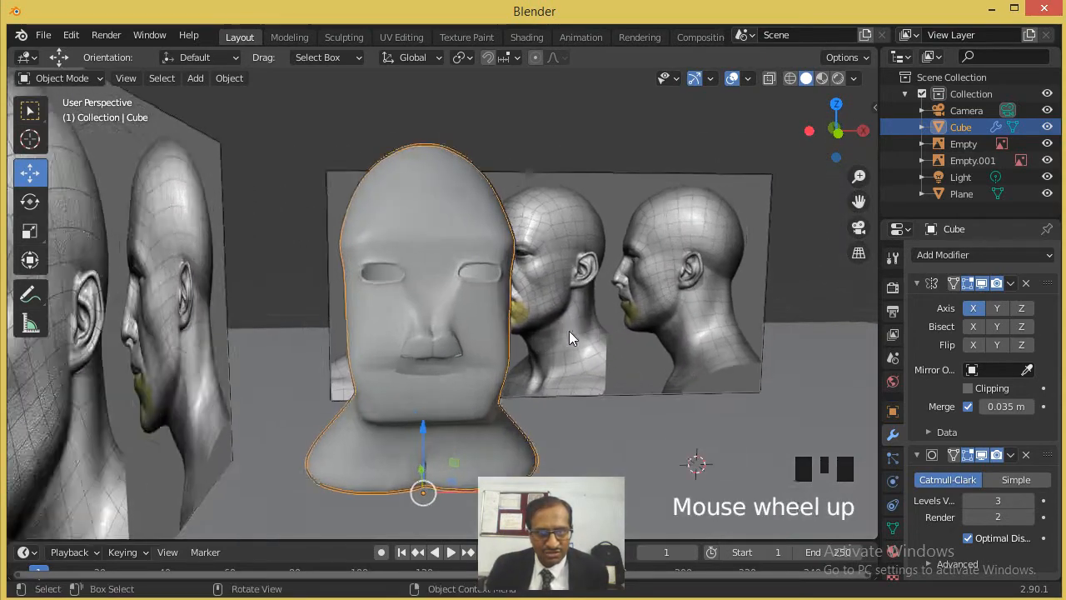
pyautogui.scroll(5, 517, 340)
pyautogui.moveTo(428, 333); pyautogui.dragTo(379, 233, button='middle')
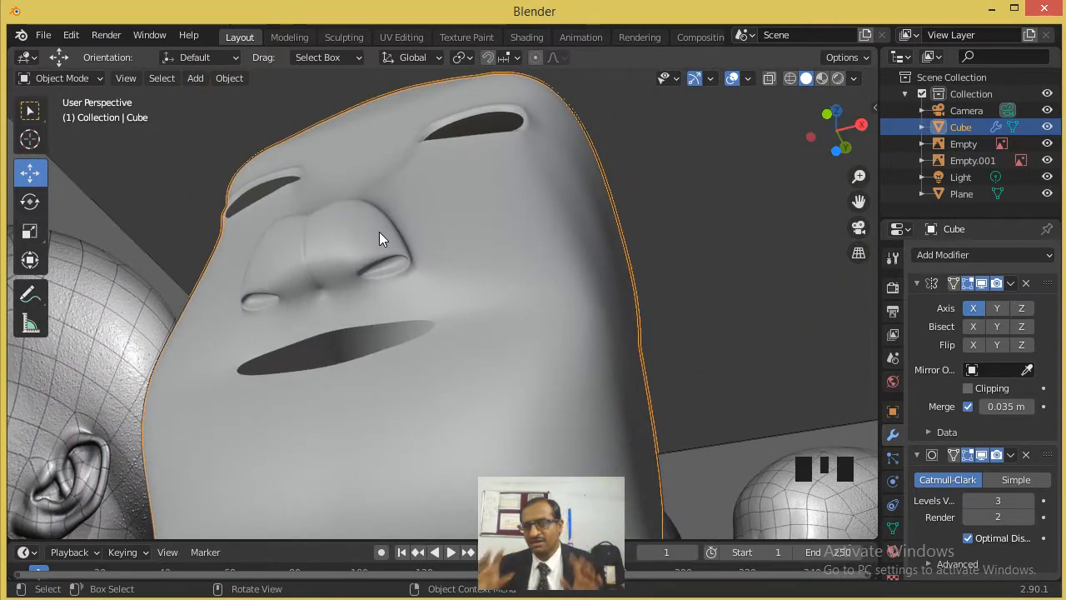
pyautogui.scroll(-3, 363, 236)
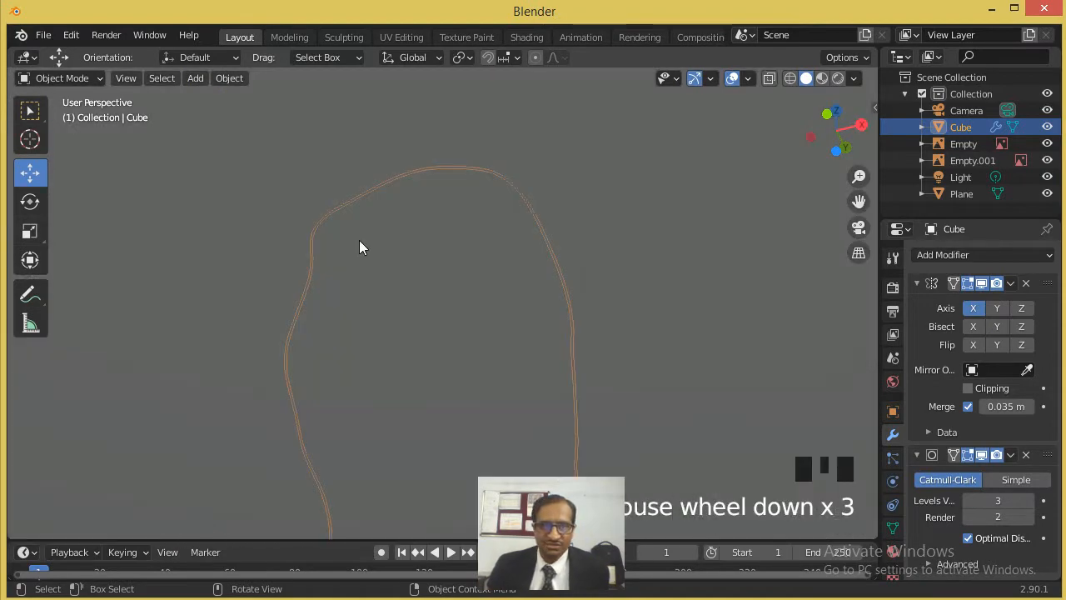
pyautogui.scroll(2, 371, 224)
pyautogui.moveTo(379, 209); pyautogui.dragTo(412, 365, button='middle')
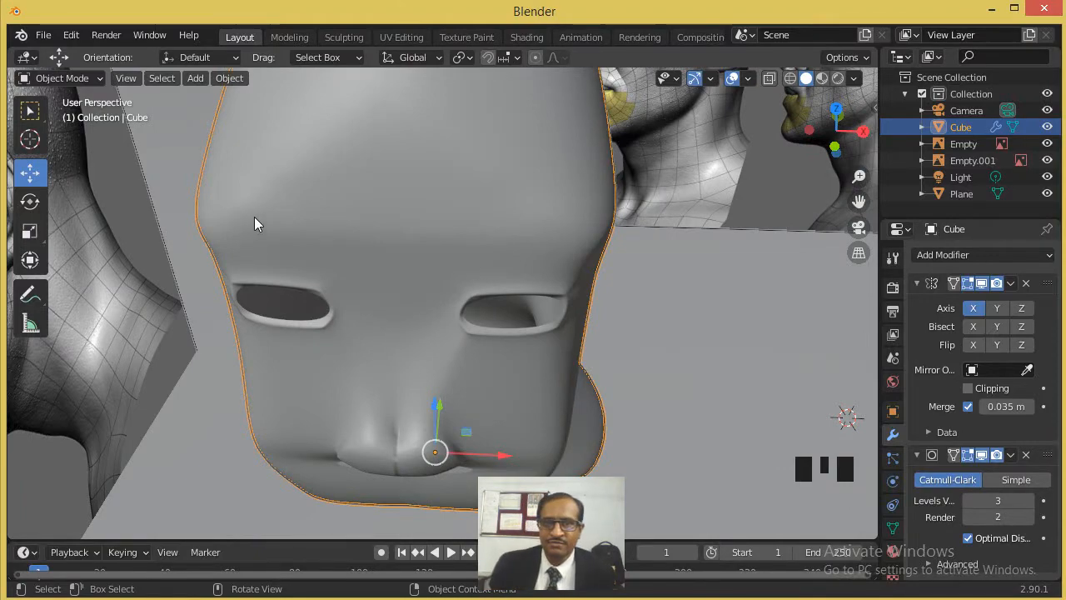
pyautogui.moveTo(623, 281); pyautogui.dragTo(546, 260, button='middle')
pyautogui.scroll(-7, 547, 261)
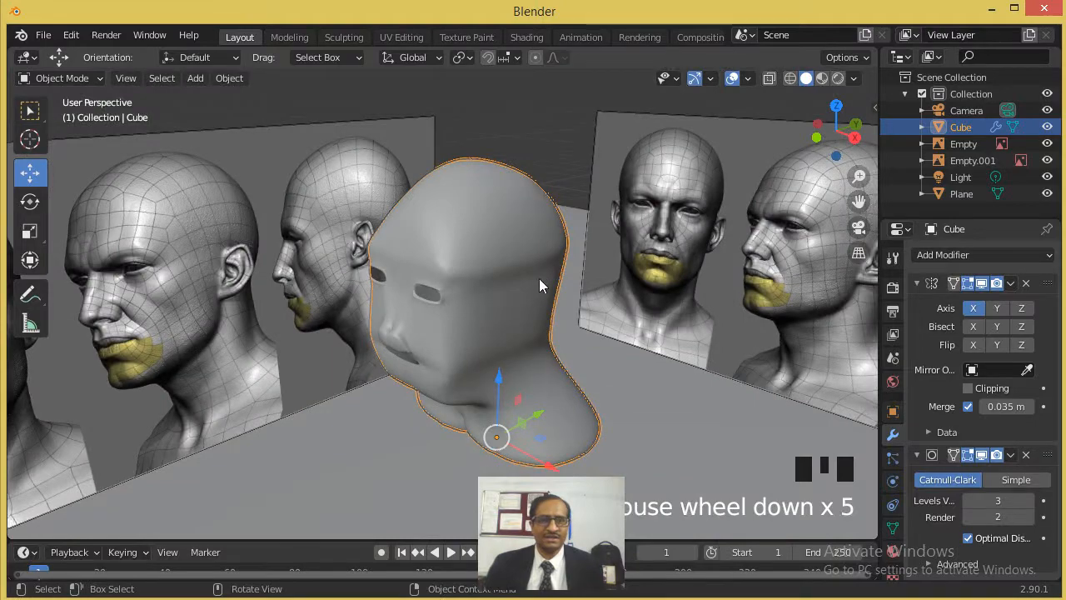
pyautogui.scroll(1, 537, 295)
pyautogui.moveTo(511, 341); pyautogui.dragTo(522, 310, button='middle')
pyautogui.scroll(1, 518, 314)
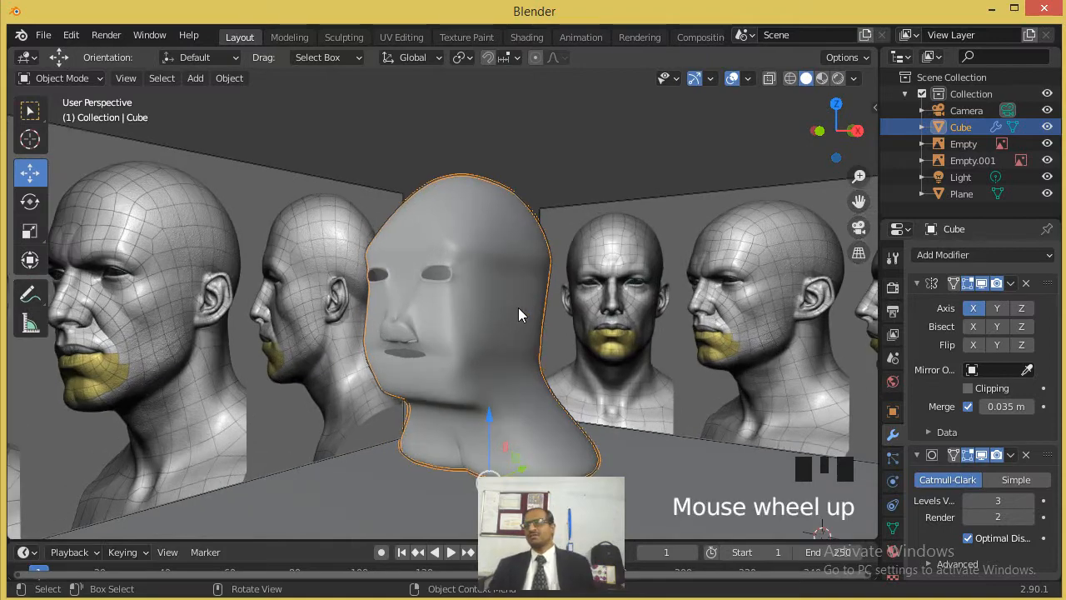
pyautogui.scroll(3, 515, 291)
pyautogui.scroll(-3, 495, 250)
pyautogui.scroll(1, 488, 238)
pyautogui.moveTo(484, 225); pyautogui.dragTo(653, 167, button='middle')
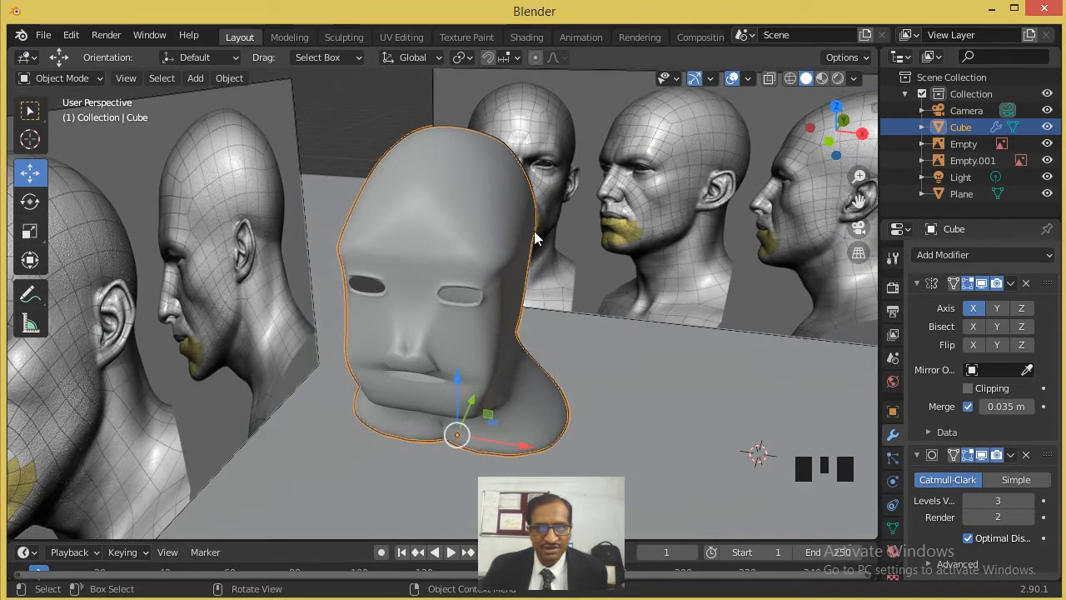
# - Switch the head's subdivision type to Simple and view the result from the side
pyautogui.moveTo(493, 262)
pyautogui.mouseDown(button='middle')
pyautogui.moveTo(518, 259)
pyautogui.moveTo(486, 263)
pyautogui.mouseUp(button='middle')
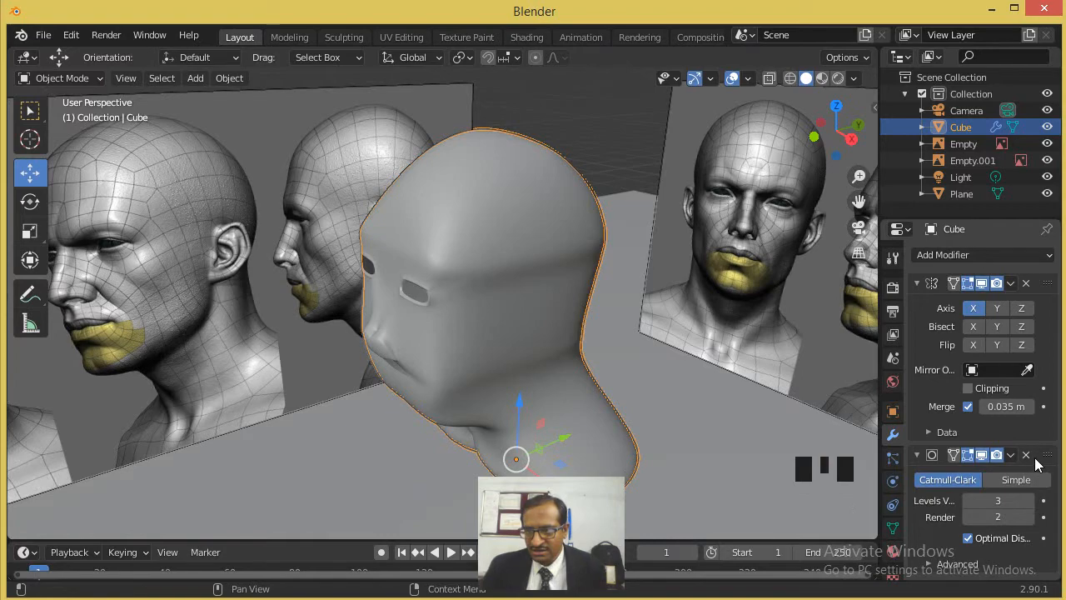
pyautogui.click(1017, 479)
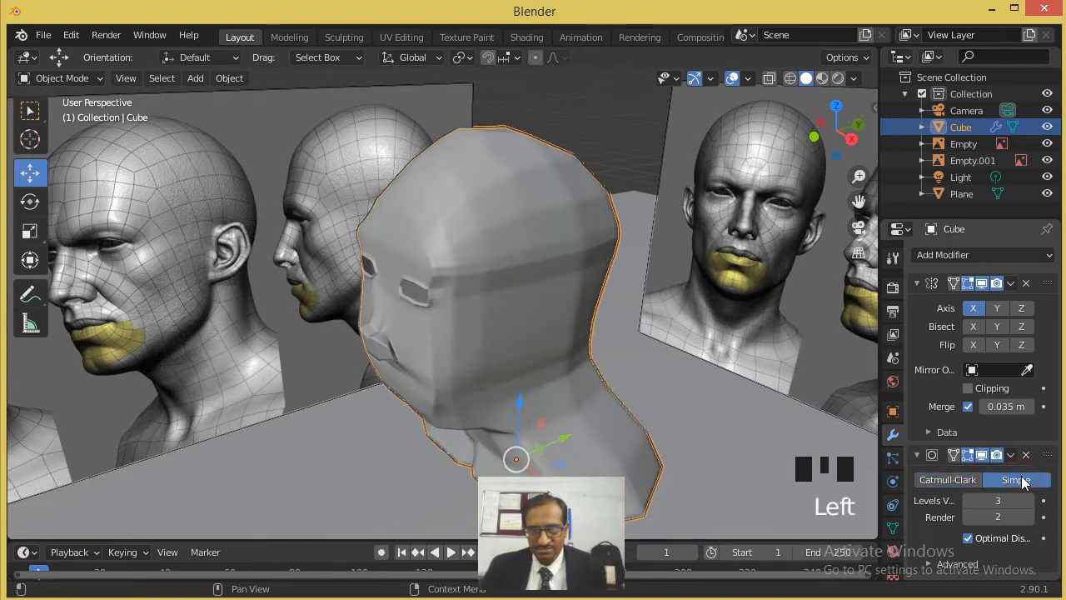
pyautogui.moveTo(775, 374); pyautogui.dragTo(747, 411, button='middle')
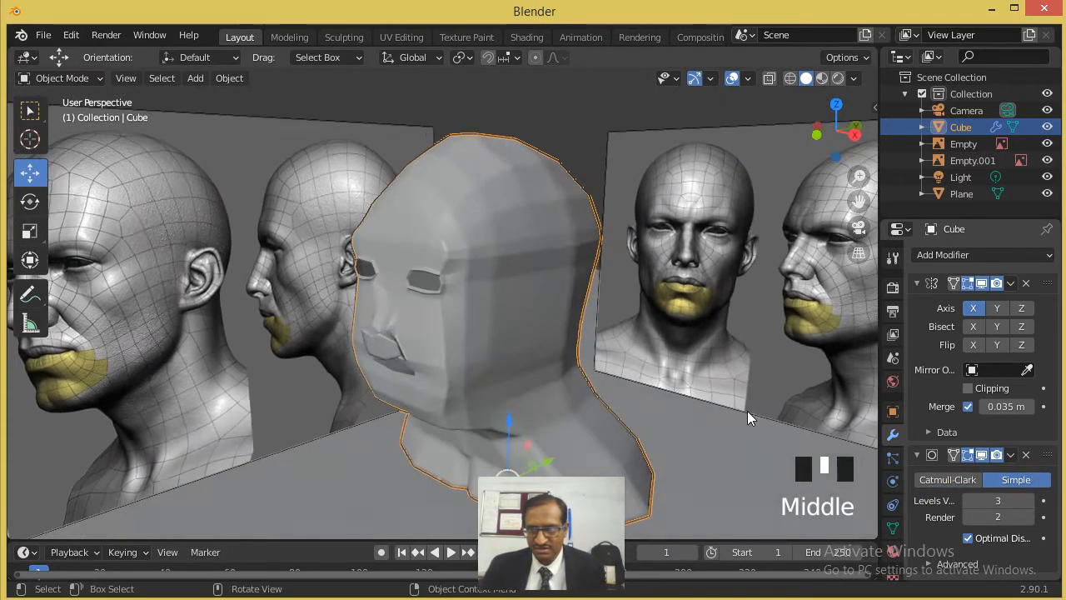
# - Set the head's subdivision type back to Catmull-Clark, and then remove the Subdivision Surface modifier from the head
pyautogui.click(940, 481)
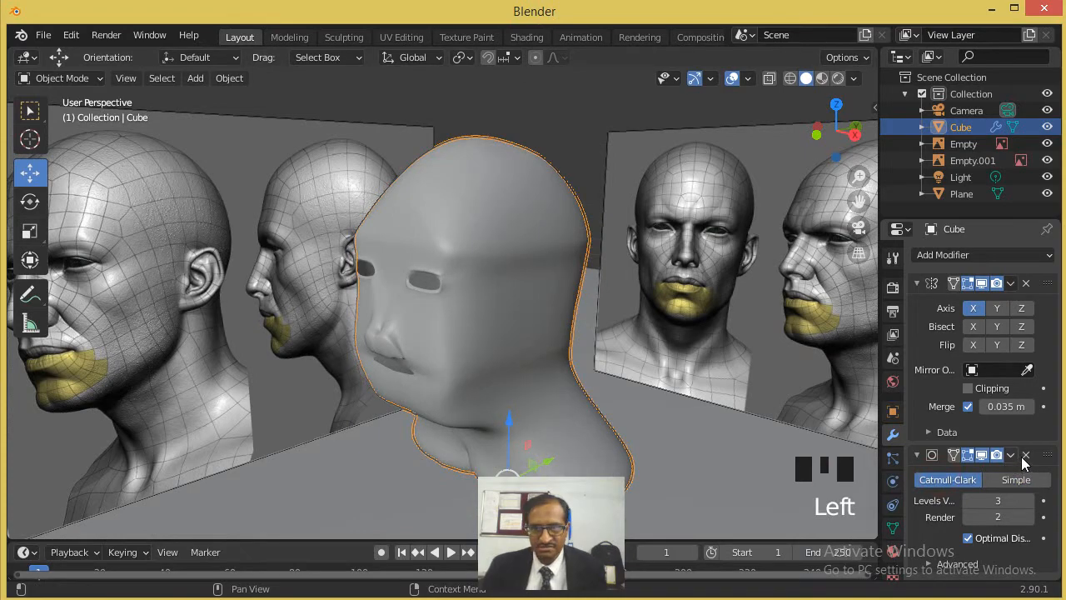
pyautogui.click(1024, 455)
pyautogui.moveTo(423, 343); pyautogui.dragTo(386, 319, button='middle')
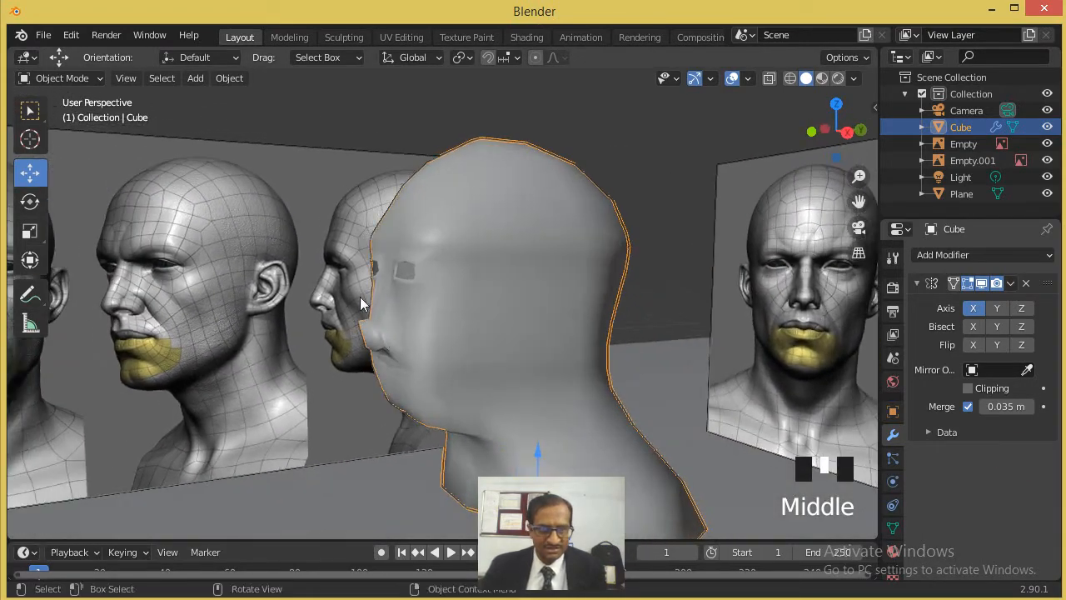
pyautogui.press('Tab')
pyautogui.press('Tab')
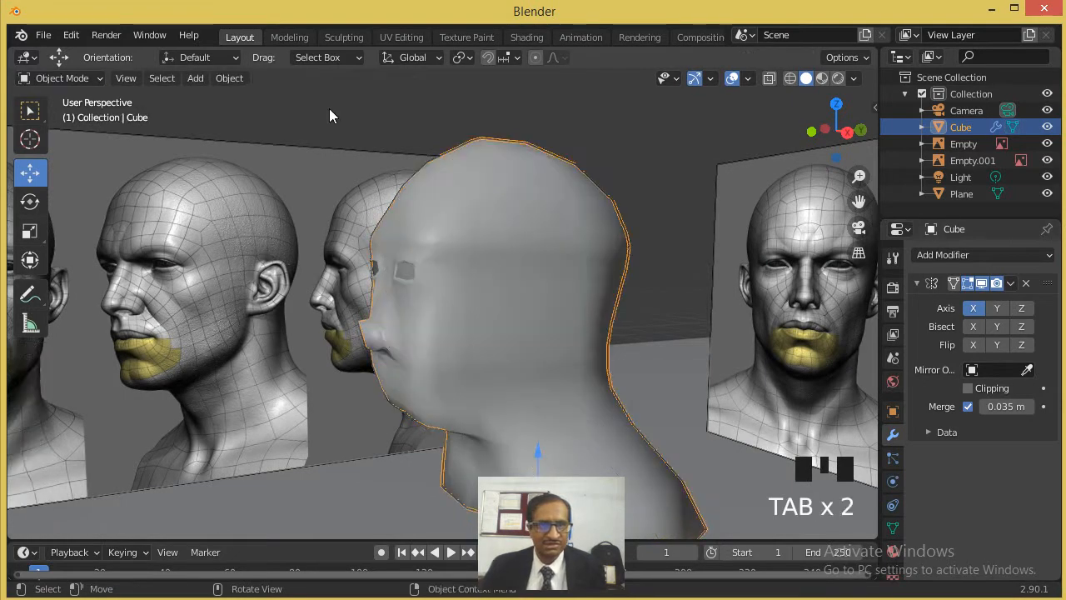
# - Apply flat shading to the head object
pyautogui.click(229, 79)
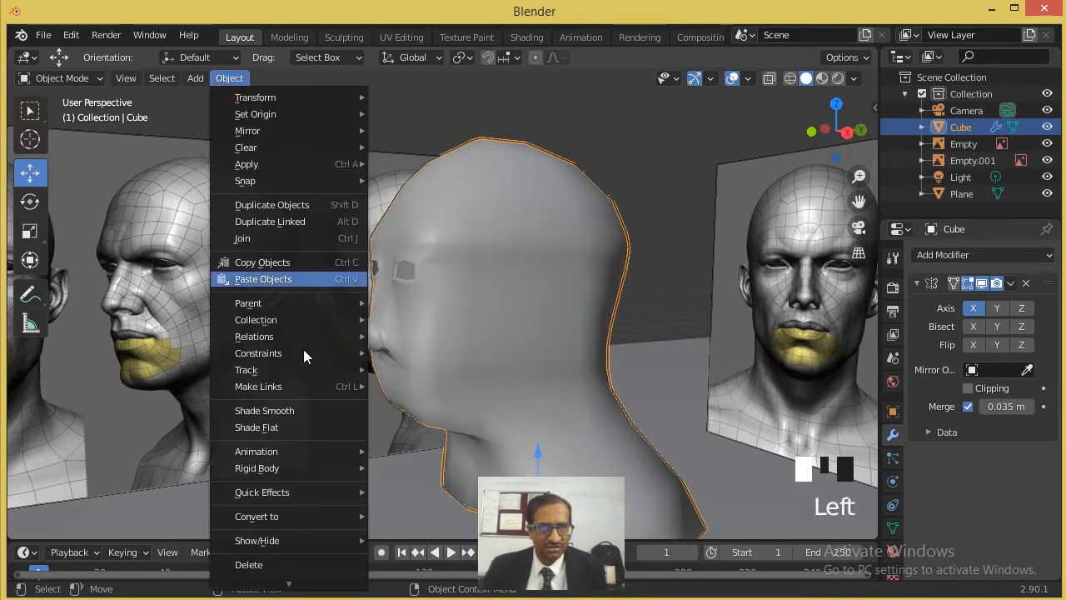
pyautogui.click(290, 428)
pyautogui.moveTo(434, 334); pyautogui.dragTo(482, 334, button='middle')
# - In Edit Mode, box-select the vertices at the outer corner of the eye and the temple, and turn on proportional editing
pyautogui.press('Tab')
pyautogui.scroll(-2, 475, 335)
pyautogui.scroll(2, 451, 336)
pyautogui.scroll(2, 452, 336)
pyautogui.moveTo(514, 324); pyautogui.dragTo(356, 350, button='middle')
pyautogui.scroll(-4, 533, 350)
pyautogui.scroll(5, 531, 354)
pyautogui.scroll(1, 530, 354)
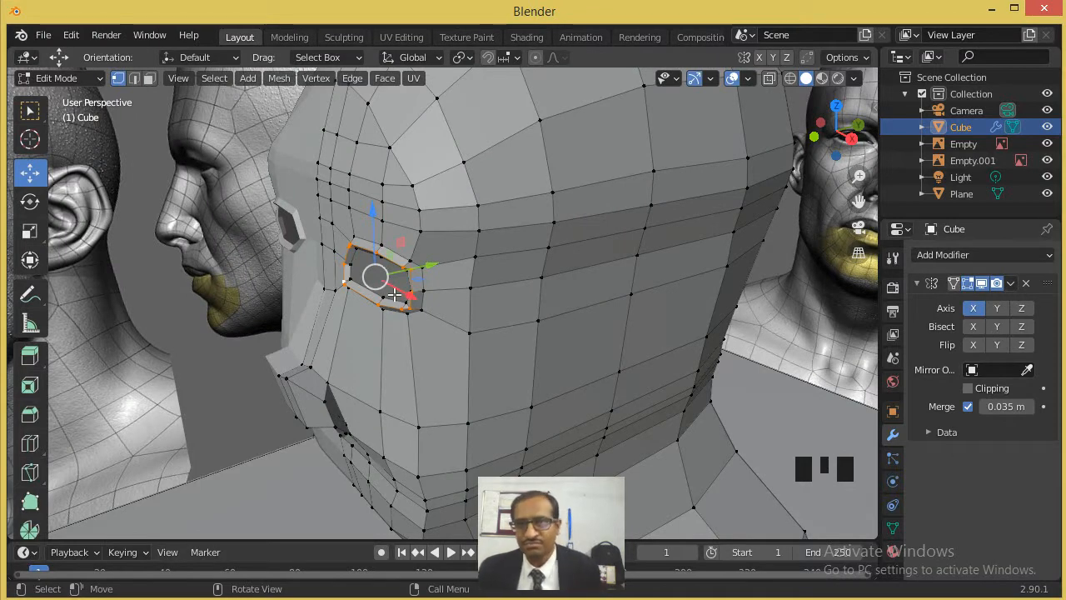
pyautogui.moveTo(522, 158); pyautogui.dragTo(452, 296)
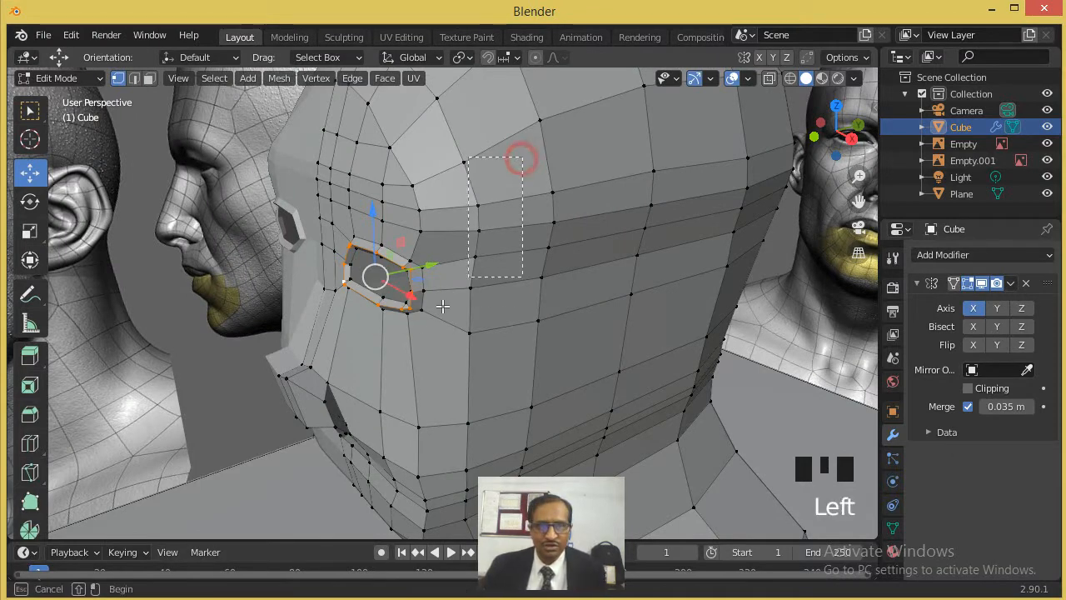
pyautogui.moveTo(396, 355); pyautogui.dragTo(396, 355)
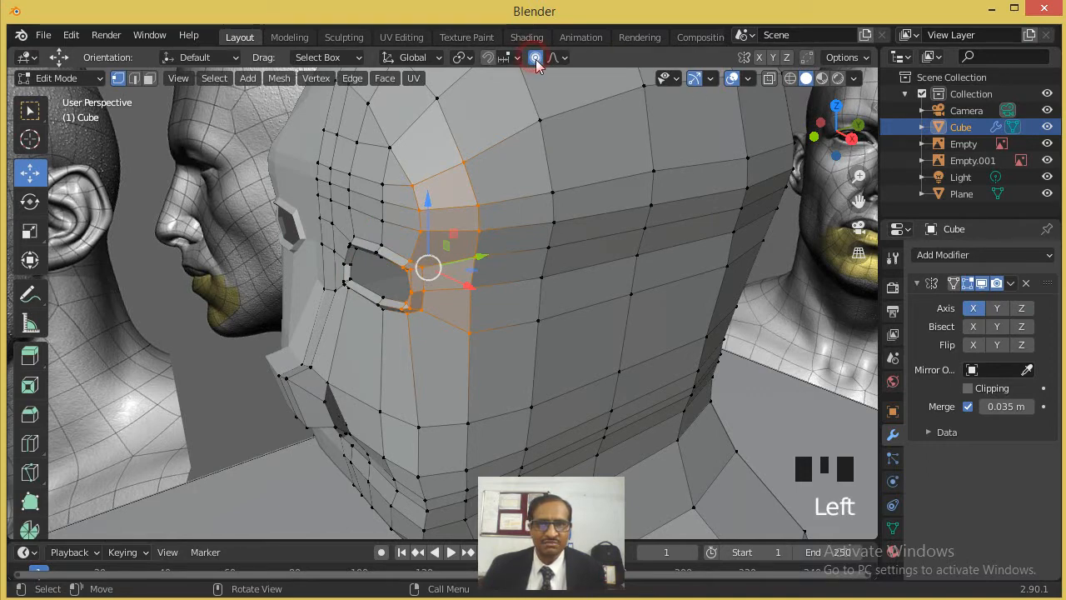
# - Try moving the selected temple vertices with proportional editing, and undo the move
pyautogui.moveTo(690, 261)
pyautogui.keyDown('shift'); pyautogui.mouseDown(button='middle')
pyautogui.moveTo(676, 278)
pyautogui.moveTo(691, 271)
pyautogui.mouseUp(button='middle'); pyautogui.keyUp('shift')
pyautogui.moveTo(465, 268); pyautogui.dragTo(489, 284)
pyautogui.scroll(-3, 487, 265)
pyautogui.hotkey('ctrl', 'z')
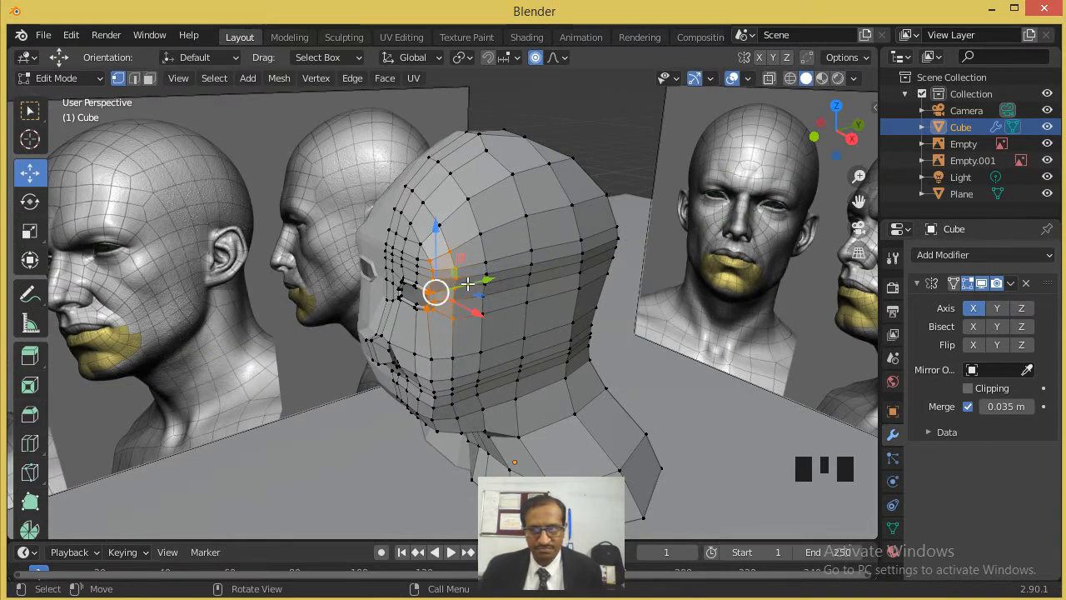
# - Keep proportional editing on and open its falloff options
pyautogui.rightClick(536, 60)
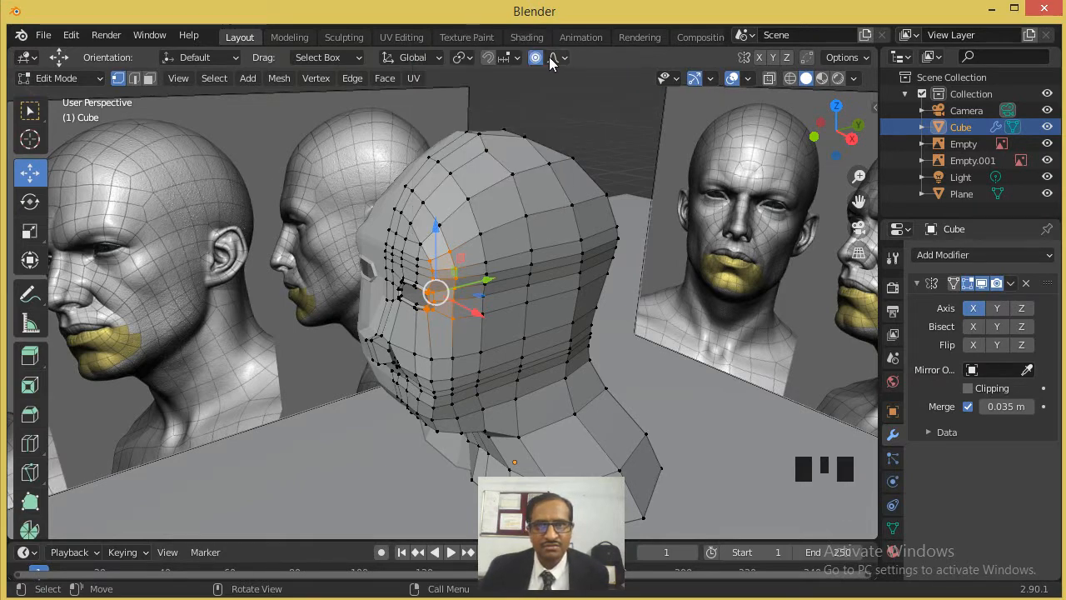
pyautogui.click(537, 58)
pyautogui.click(558, 59)
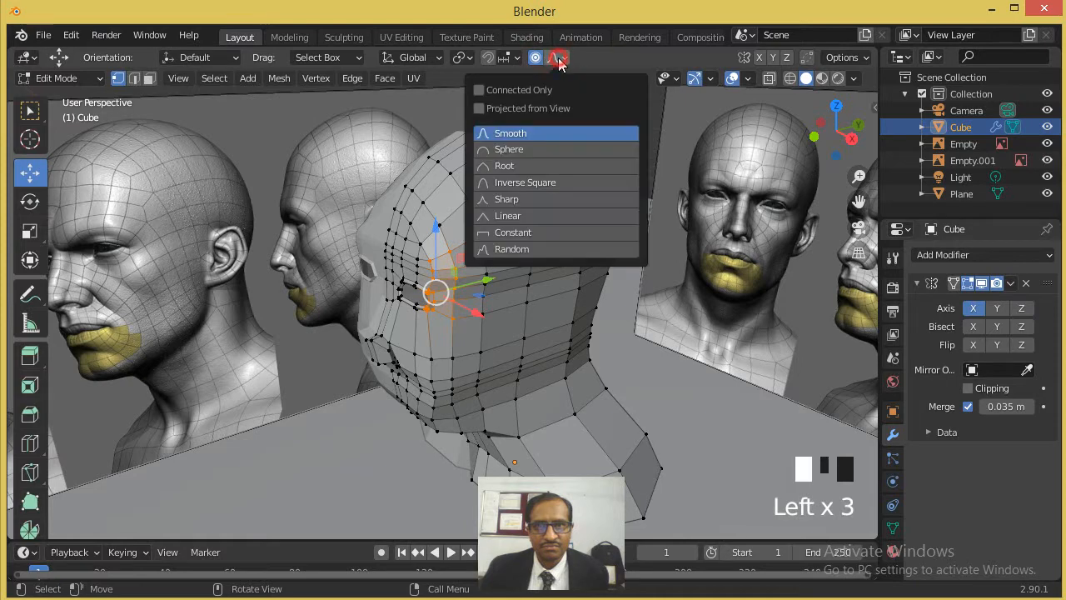
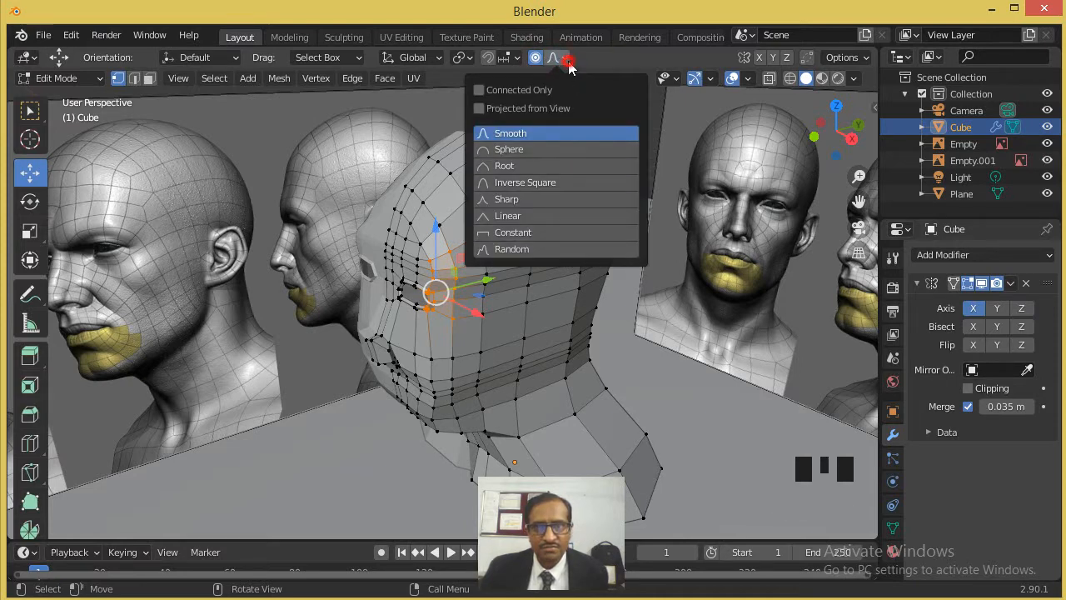
# - Shift the selected temple vertices slightly along the Y axis with a smaller proportional editing radius
pyautogui.click(567, 60)
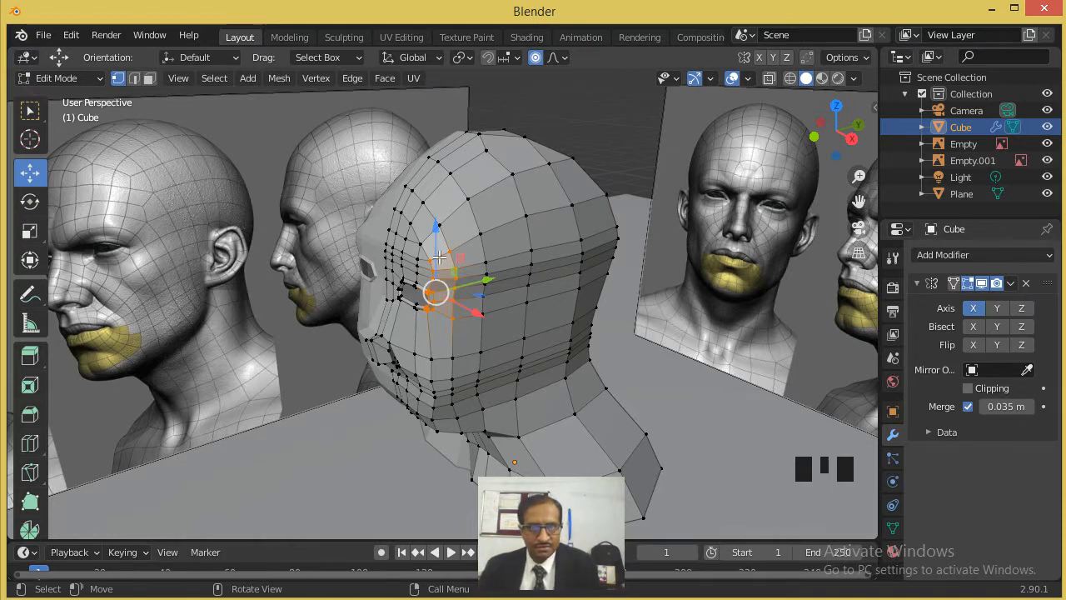
pyautogui.moveTo(474, 284); pyautogui.dragTo(474, 280)
pyautogui.scroll(6, 474, 280)
pyautogui.scroll(6, 475, 280)
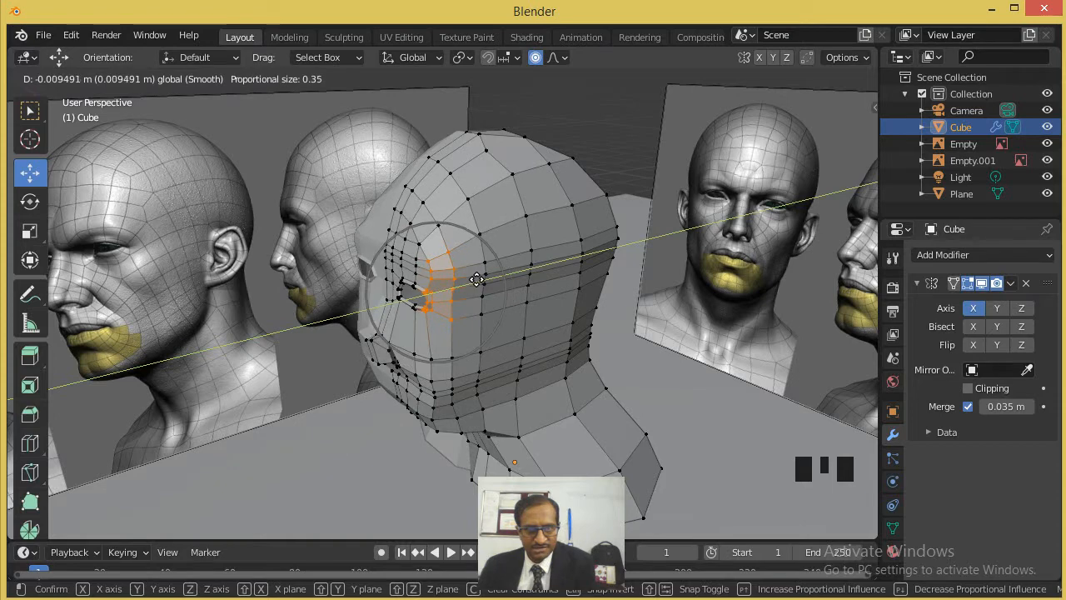
pyautogui.scroll(4, 476, 279)
pyautogui.click(475, 278)
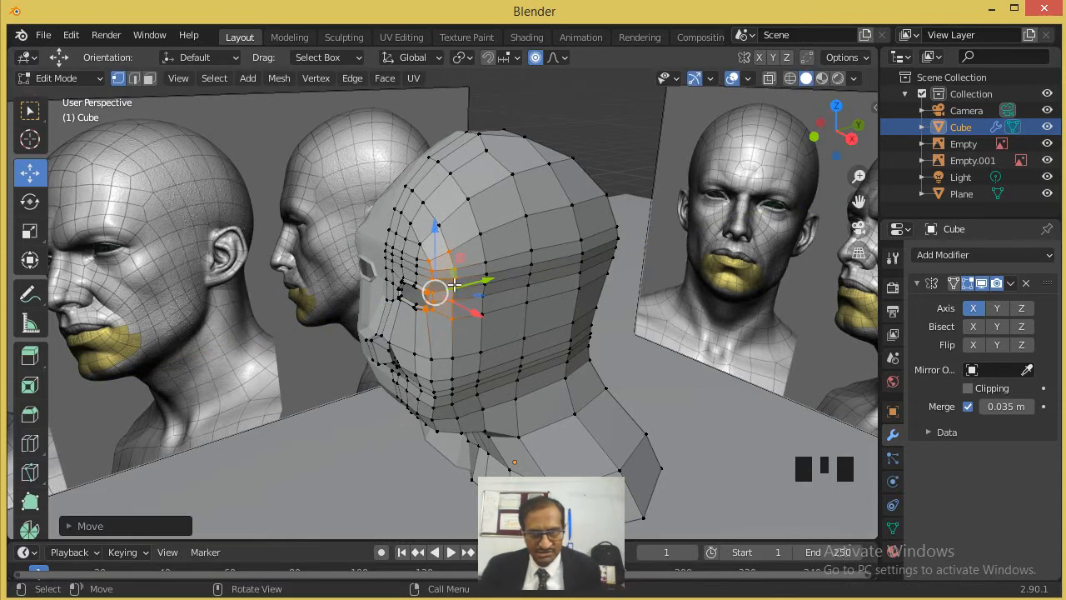
pyautogui.scroll(3, 473, 272)
pyautogui.moveTo(473, 271); pyautogui.dragTo(502, 265)
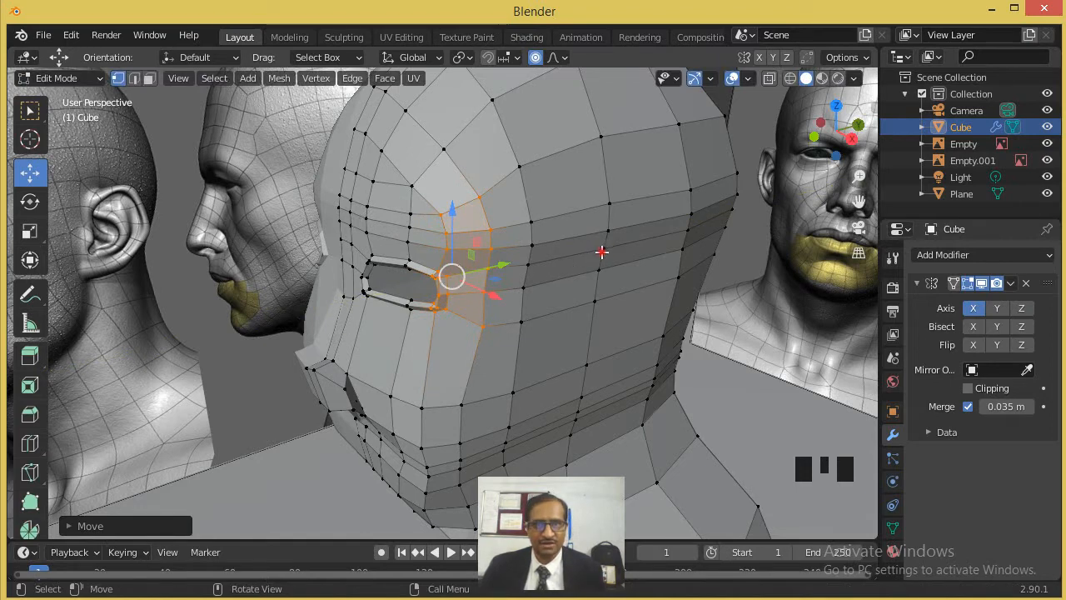
# - Move the vertex above the outer end of the eyebrow inward with proportional editing
pyautogui.click(601, 252)
pyautogui.moveTo(631, 260); pyautogui.dragTo(636, 317)
pyautogui.scroll(-1, 644, 265)
pyautogui.click(599, 305)
pyautogui.moveTo(628, 363); pyautogui.dragTo(543, 240, button='middle')
pyautogui.click(530, 235)
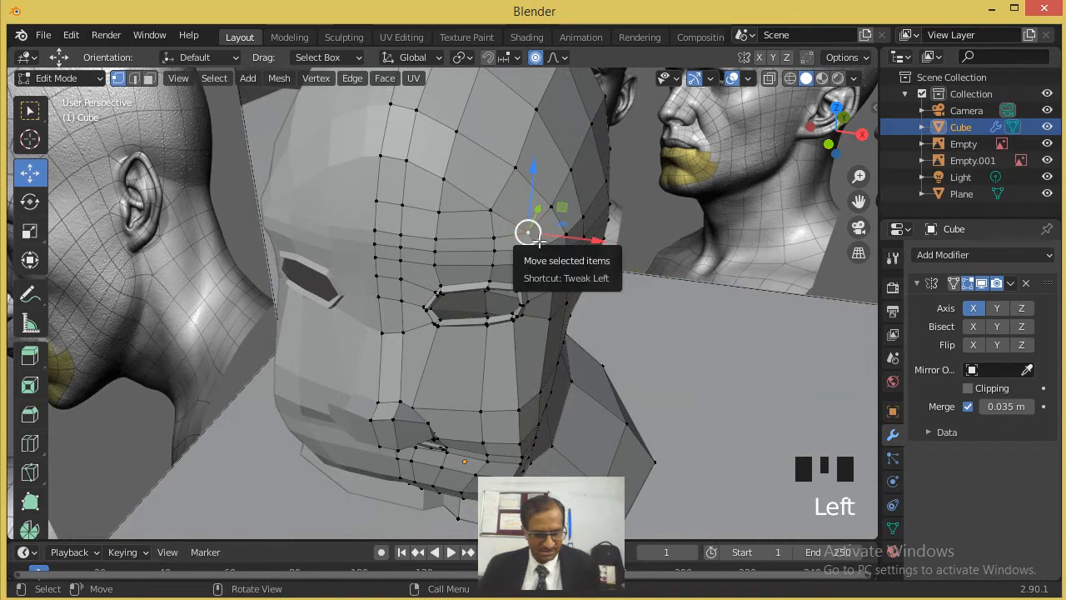
pyautogui.press('g')
pyautogui.click(519, 235)
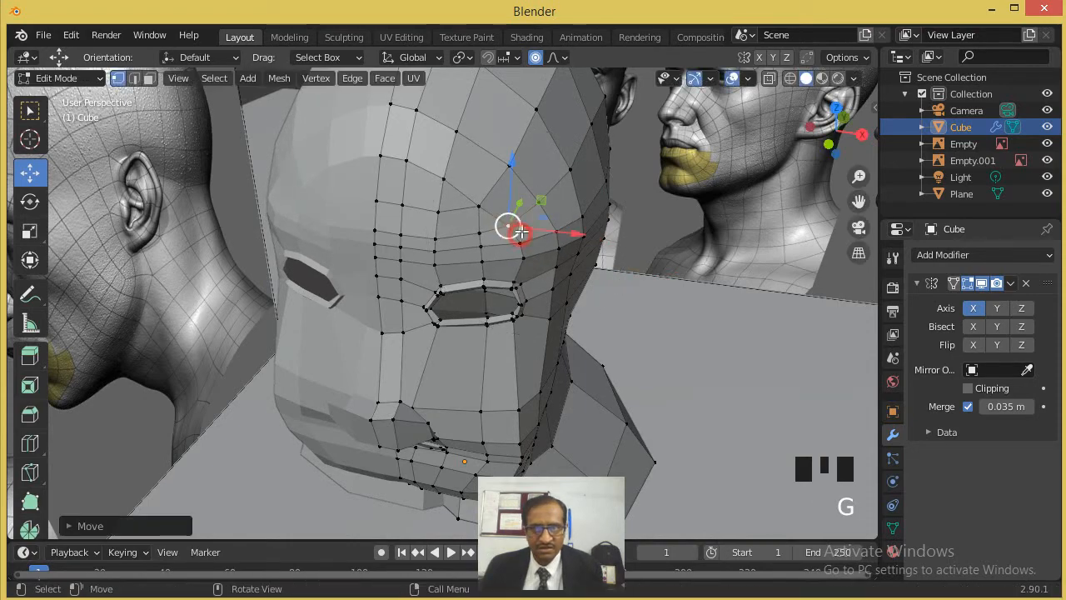
# - Reposition the outer eye corner vertex with proportional editing, shifting it back and down in the wireframe right view to follow the reference
pyautogui.moveTo(579, 237); pyautogui.dragTo(489, 284, button='middle')
pyautogui.click(482, 289)
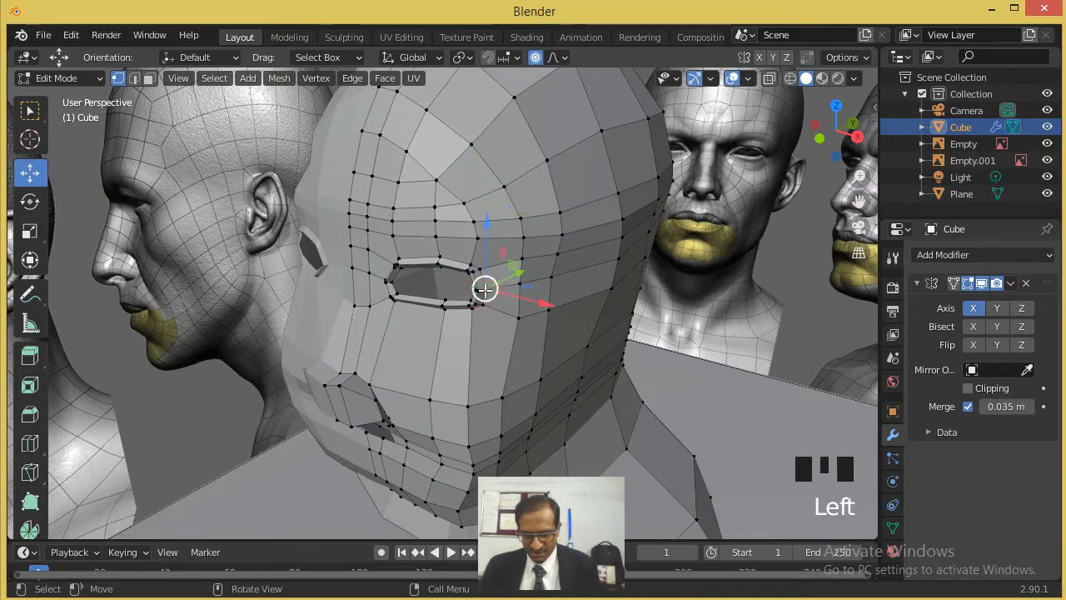
pyautogui.moveTo(513, 272)
pyautogui.mouseDown()
pyautogui.moveTo(500, 269)
pyautogui.moveTo(524, 270)
pyautogui.moveTo(510, 276)
pyautogui.mouseUp()
pyautogui.press('KP_3')
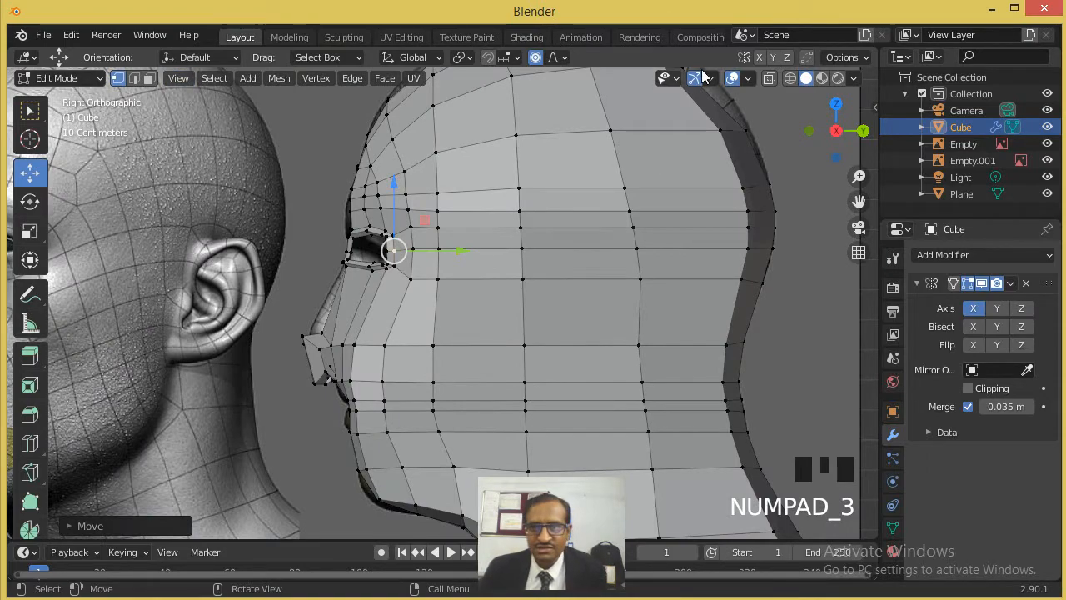
pyautogui.click(790, 79)
pyautogui.scroll(4, 402, 262)
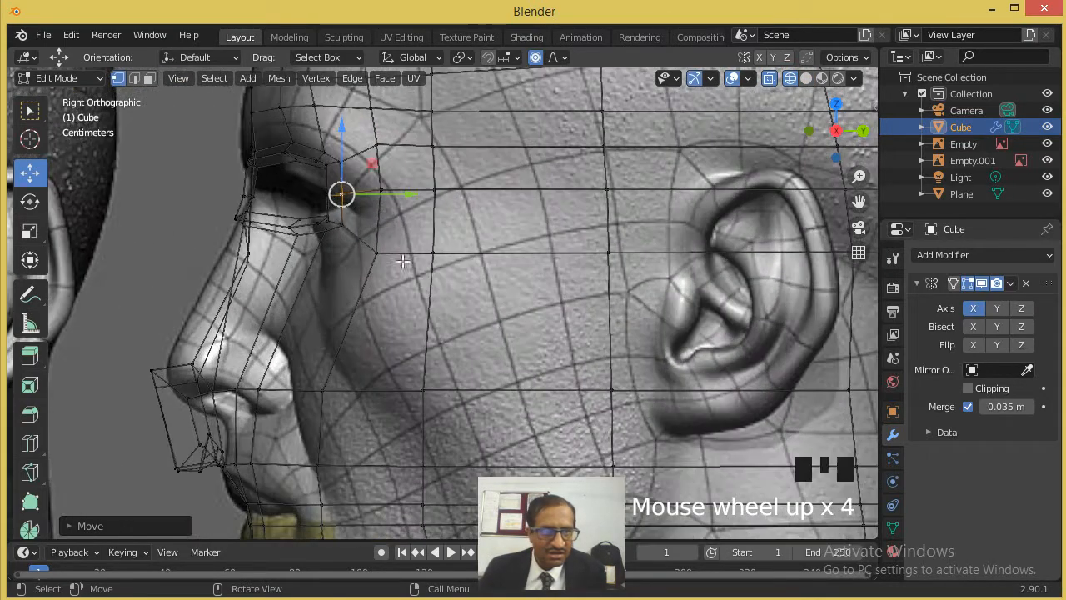
pyautogui.press('g')
pyautogui.click(394, 204)
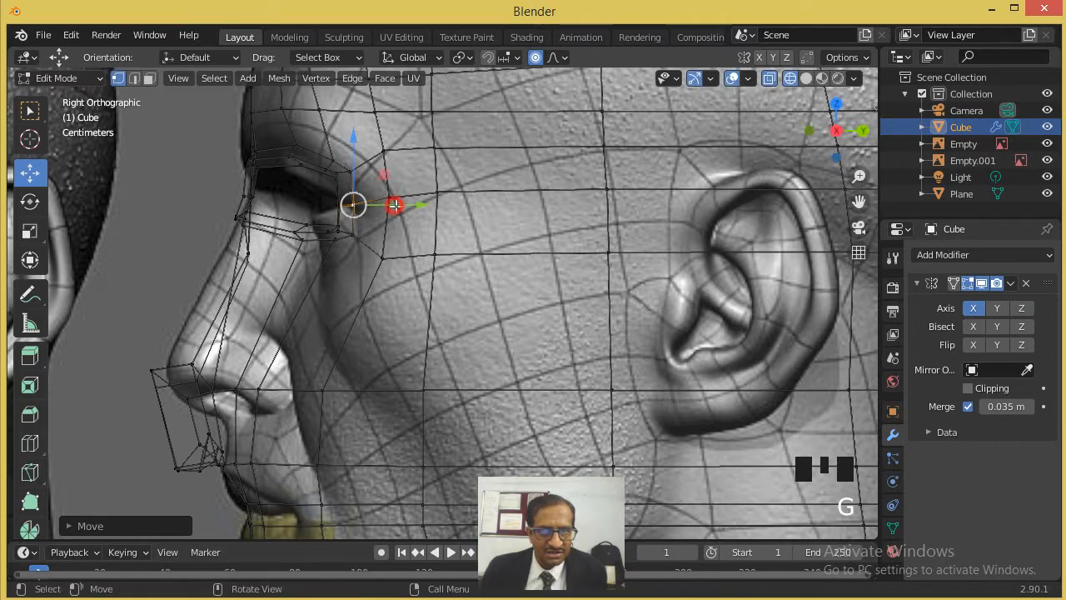
# - Move the cheek vertex beside the nose and the temple vertex above the eye backward in the right view
pyautogui.scroll(-2, 492, 259)
pyautogui.click(432, 363)
pyautogui.press('g')
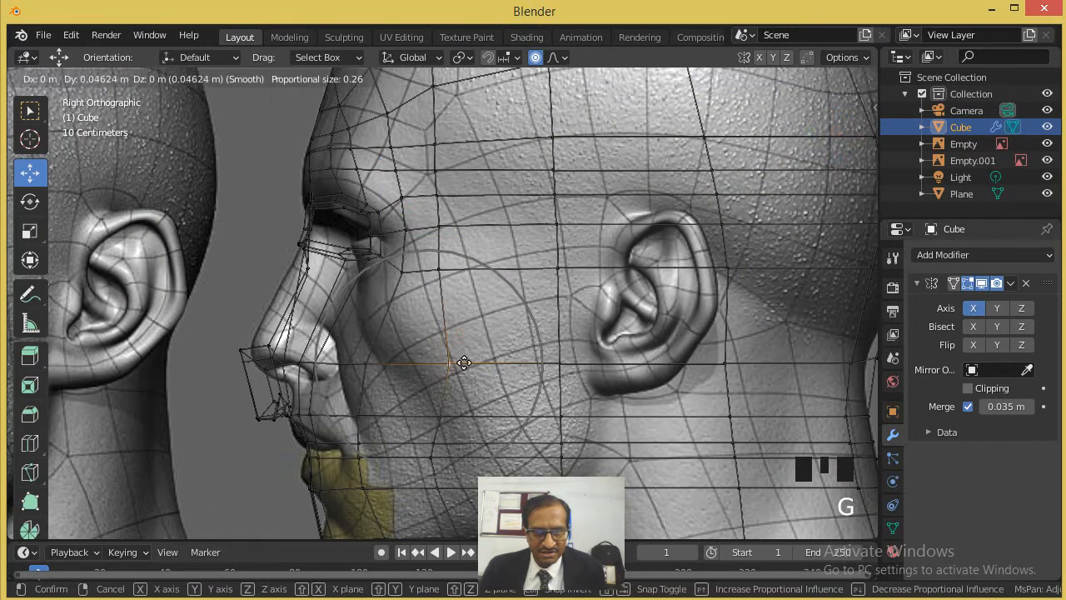
pyautogui.click(481, 363)
pyautogui.click(437, 196)
pyautogui.press('g')
pyautogui.click(469, 195)
# - Return to solid shading and adjust the lower cheek vertices beside the mouth corner with proportional editing
pyautogui.scroll(-5, 588, 259)
pyautogui.moveTo(588, 260); pyautogui.dragTo(641, 311, button='middle')
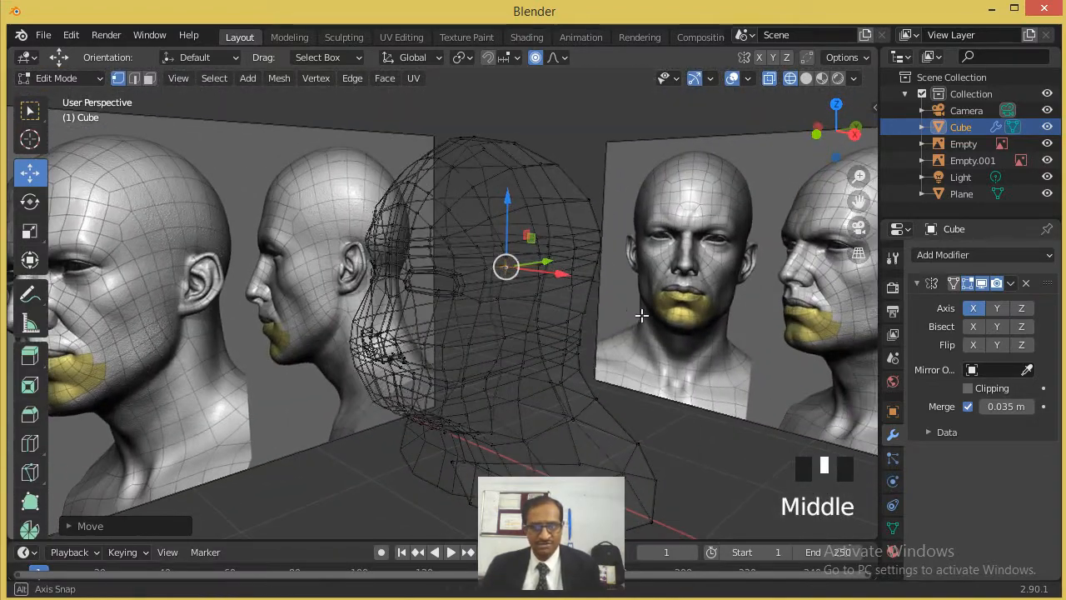
pyautogui.click(806, 78)
pyautogui.moveTo(726, 147)
pyautogui.mouseDown(button='middle')
pyautogui.moveTo(550, 271)
pyautogui.moveTo(602, 267)
pyautogui.moveTo(563, 283)
pyautogui.moveTo(464, 377)
pyautogui.mouseUp(button='middle')
pyautogui.click(443, 386)
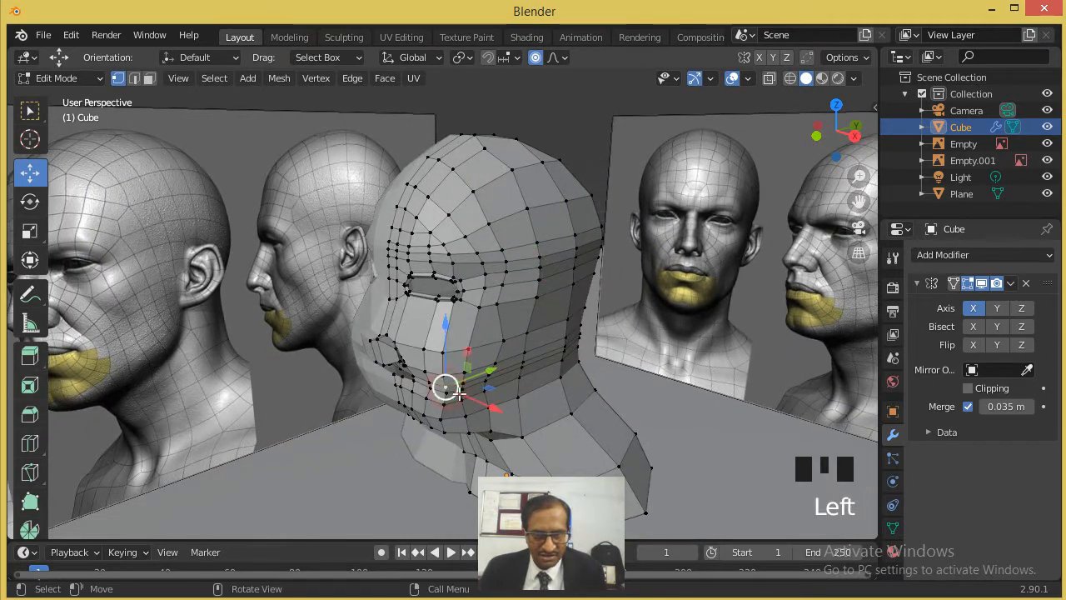
pyautogui.scroll(2, 442, 385)
pyautogui.moveTo(494, 411); pyautogui.dragTo(525, 429)
pyautogui.click(509, 418)
pyautogui.moveTo(526, 429); pyautogui.dragTo(501, 411, button='middle')
pyautogui.click(500, 411)
pyautogui.moveTo(523, 419); pyautogui.dragTo(517, 421)
# - Adjust the jawline vertex beside the chin and move it forward and down in the right view
pyautogui.moveTo(517, 420); pyautogui.dragTo(488, 322, button='middle')
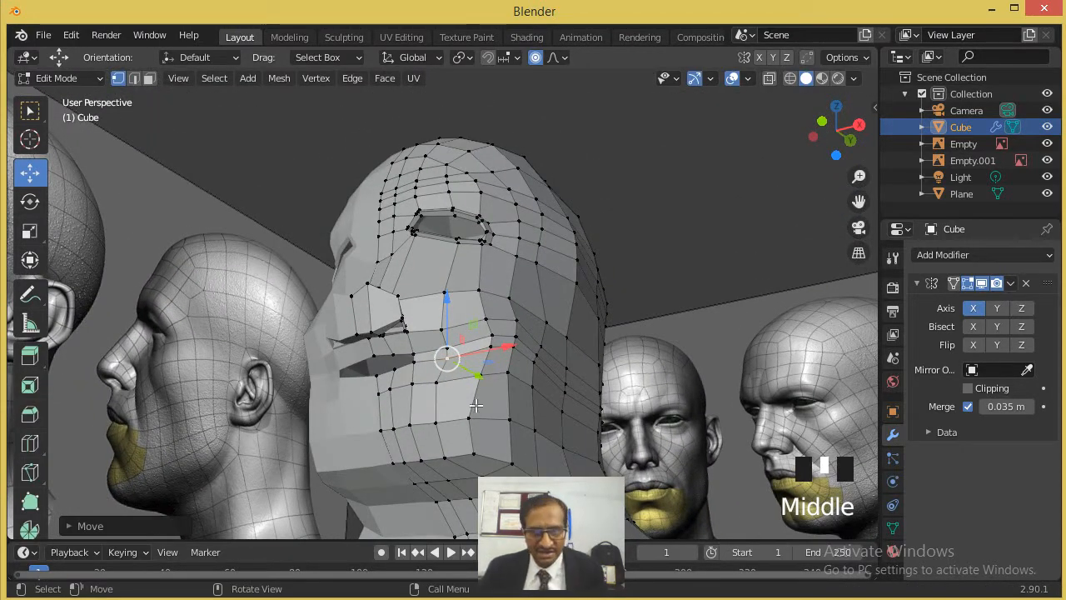
pyautogui.click(474, 452)
pyautogui.moveTo(520, 450); pyautogui.dragTo(489, 455)
pyautogui.moveTo(489, 455); pyautogui.dragTo(435, 424, button='middle')
pyautogui.scroll(2, 475, 427)
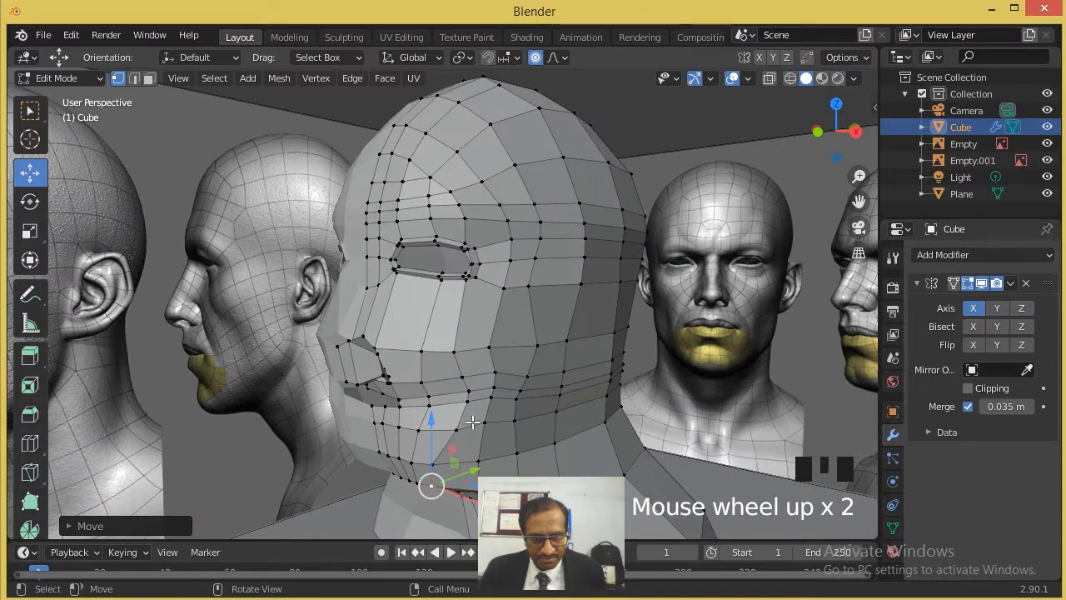
pyautogui.scroll(-1, 469, 397)
pyautogui.press('KP_3')
pyautogui.scroll(2, 438, 425)
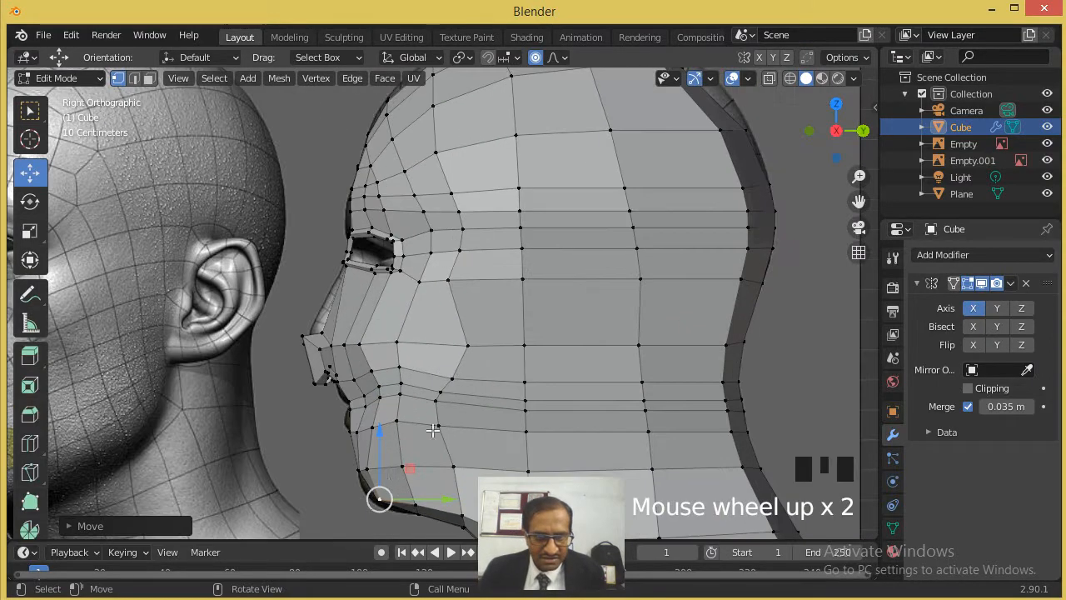
pyautogui.press('g')
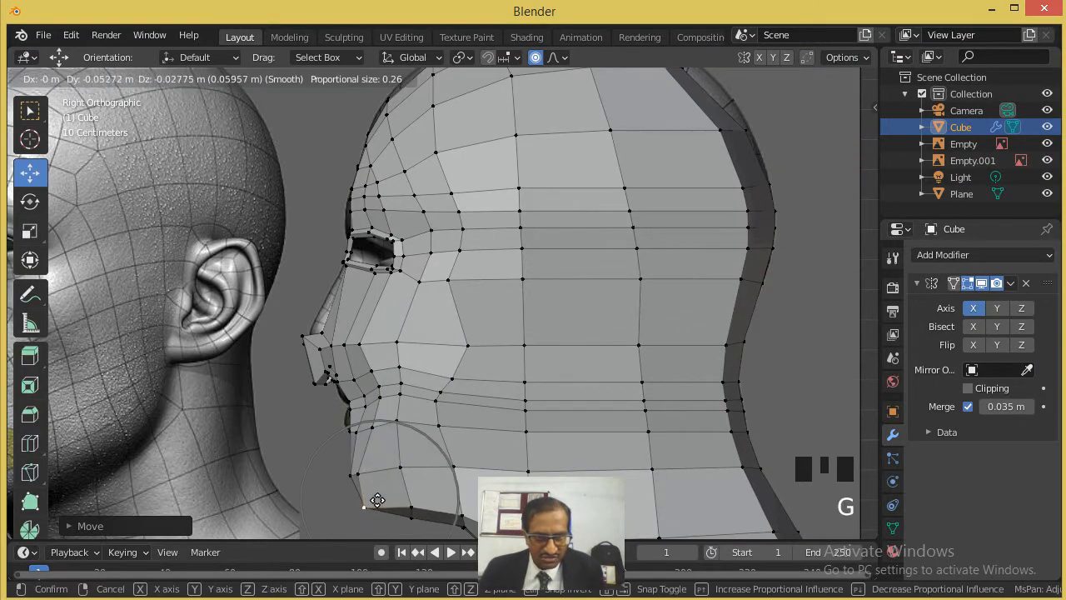
pyautogui.click(376, 504)
# - Reposition the vertices along the lower edge of the chin to round its outline
pyautogui.scroll(-1, 375, 500)
pyautogui.moveTo(375, 495); pyautogui.dragTo(445, 435, button='middle')
pyautogui.scroll(2, 604, 390)
pyautogui.scroll(2, 509, 422)
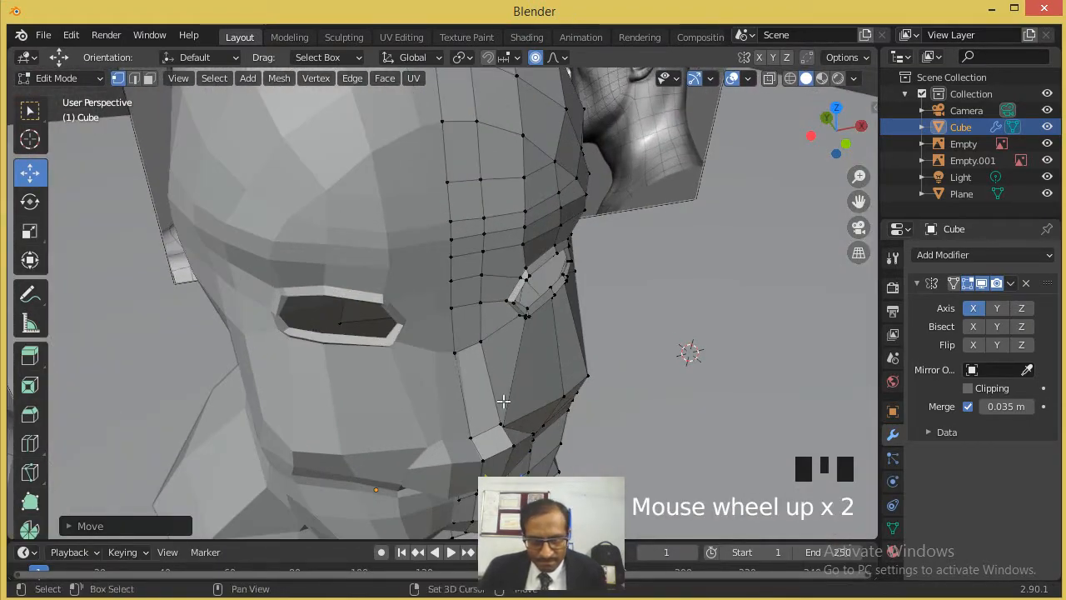
pyautogui.keyDown('shift'); pyautogui.moveTo(509, 421); pyautogui.dragTo(441, 269, button='middle'); pyautogui.keyUp('shift')
pyautogui.scroll(2, 446, 300)
pyautogui.moveTo(485, 407); pyautogui.dragTo(472, 352)
pyautogui.moveTo(472, 352); pyautogui.dragTo(407, 334, button='middle')
pyautogui.click(354, 381)
pyautogui.moveTo(407, 334); pyautogui.dragTo(374, 370)
pyautogui.moveTo(374, 370); pyautogui.dragTo(409, 394, button='middle')
pyautogui.click(385, 406)
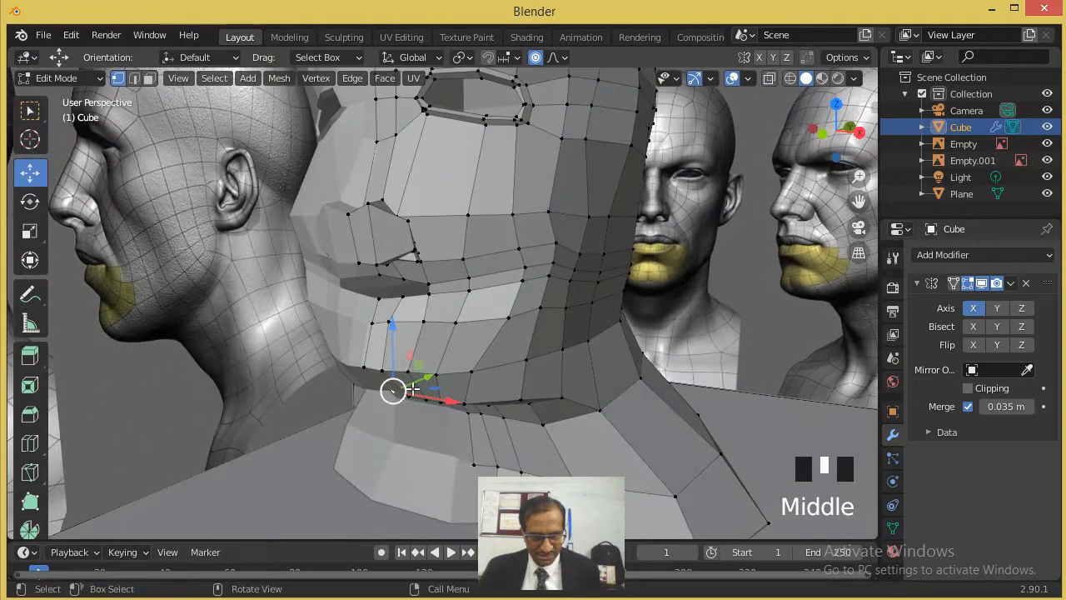
pyautogui.moveTo(393, 391); pyautogui.dragTo(409, 381)
pyautogui.moveTo(410, 381); pyautogui.dragTo(508, 374, button='middle')
# - Move the vertex on the lower jaw edge near the neck inward along the X axis
pyautogui.scroll(-2, 398, 362)
pyautogui.scroll(-2, 395, 361)
pyautogui.scroll(3, 507, 374)
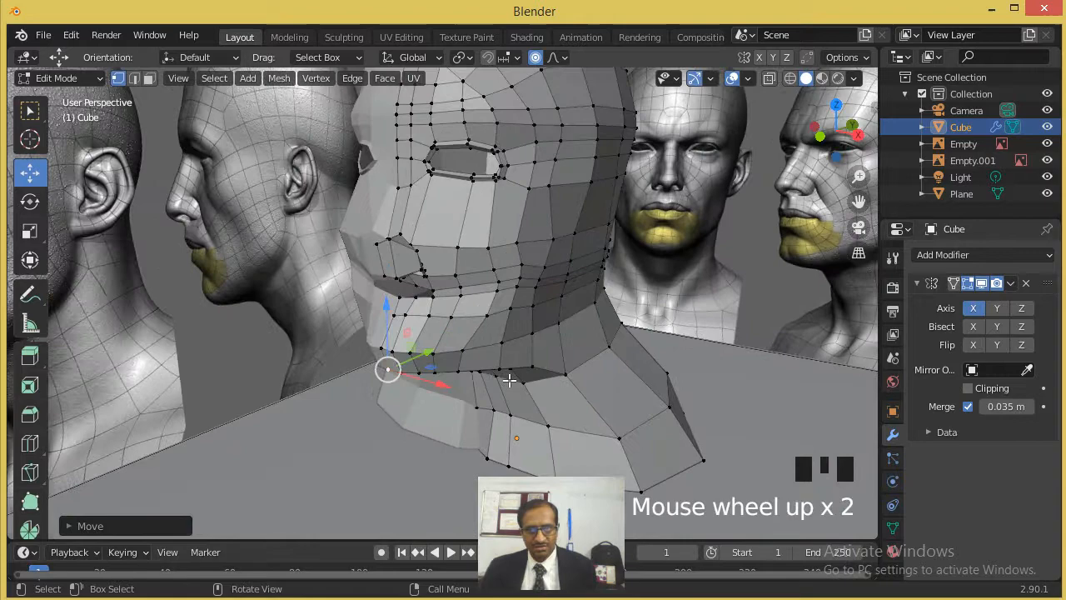
pyautogui.click(545, 376)
pyautogui.moveTo(573, 391); pyautogui.dragTo(560, 385)
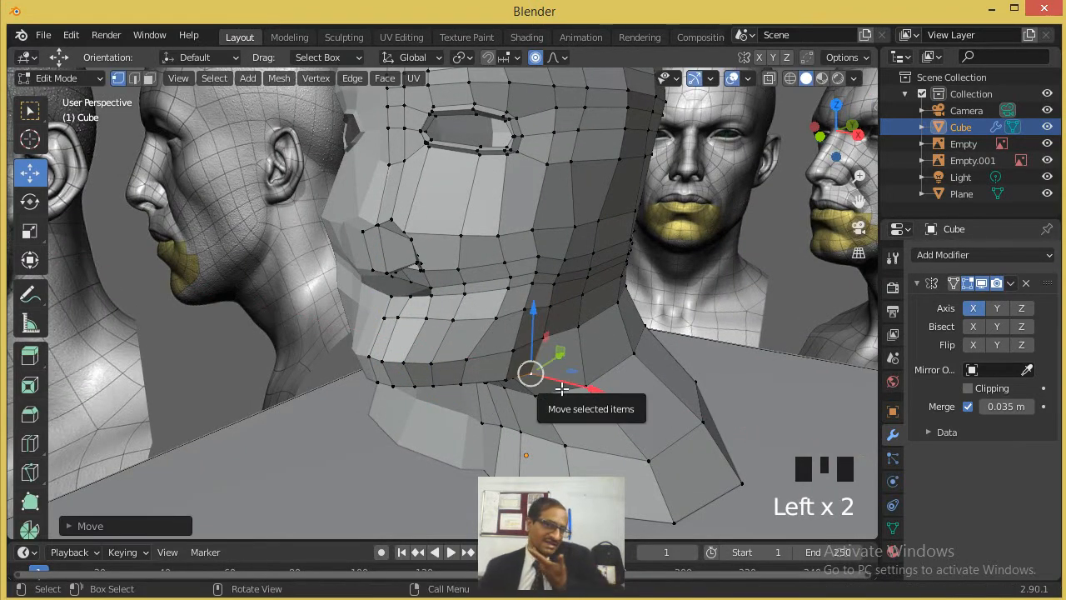
# - Leave Edit Mode and apply smooth shading to the head object
pyautogui.moveTo(619, 347); pyautogui.dragTo(562, 150, button='middle')
pyautogui.scroll(-3, 589, 261)
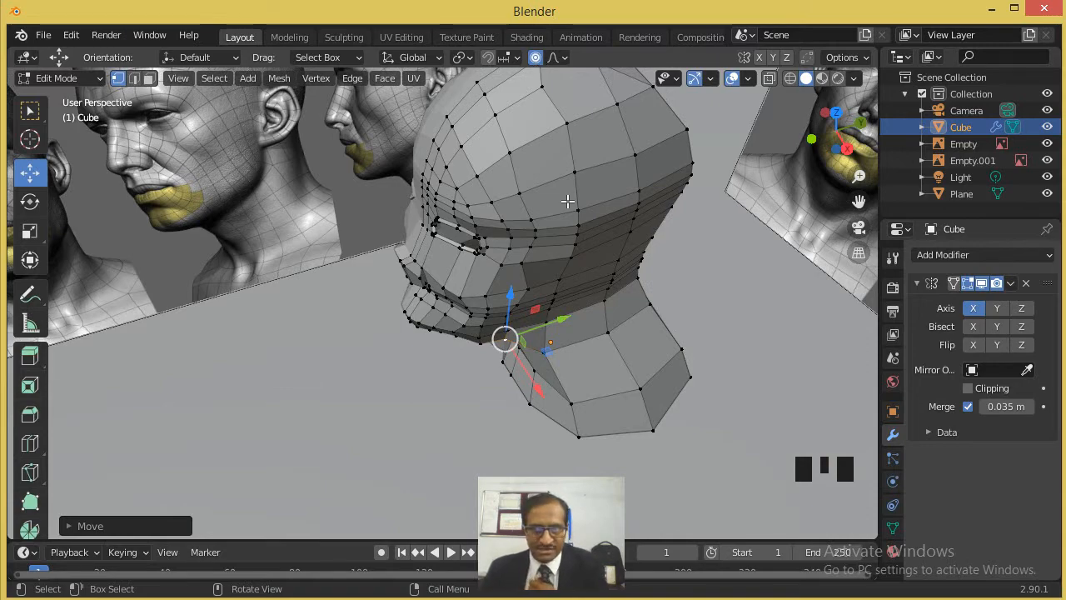
pyautogui.scroll(-2, 583, 202)
pyautogui.scroll(2, 585, 190)
pyautogui.keyDown('shift'); pyautogui.moveTo(579, 187); pyautogui.dragTo(526, 180, button='middle'); pyautogui.keyUp('shift')
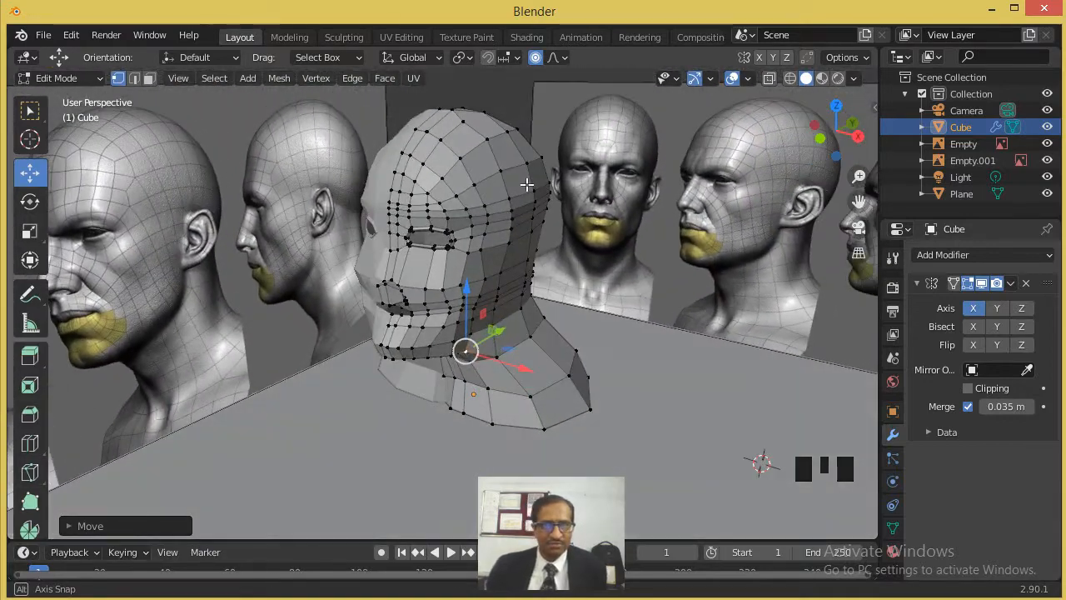
pyautogui.press('Tab')
pyautogui.scroll(-1, 498, 236)
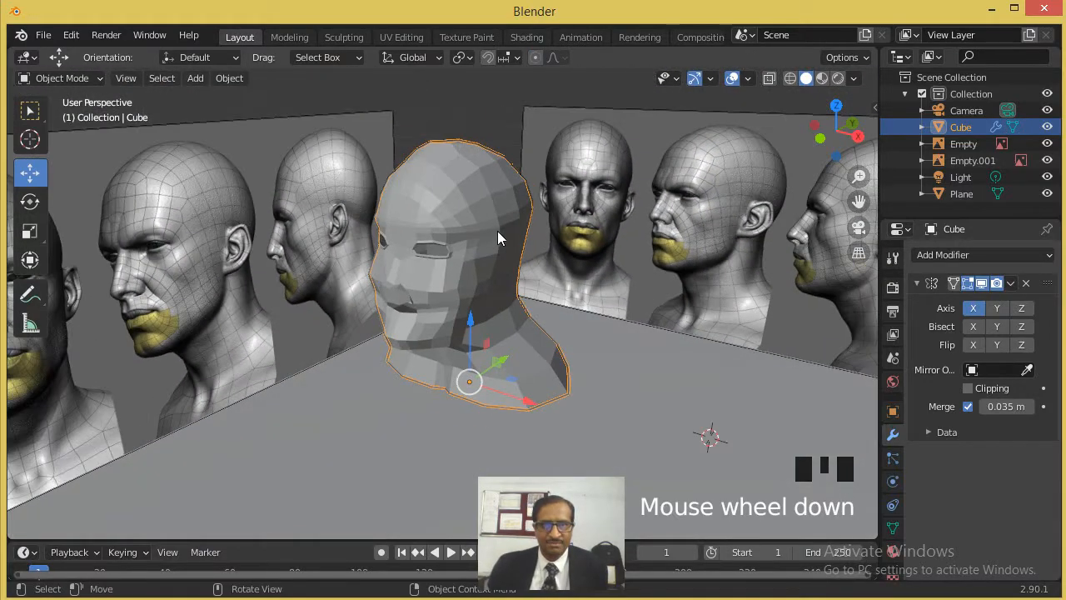
pyautogui.click(229, 78)
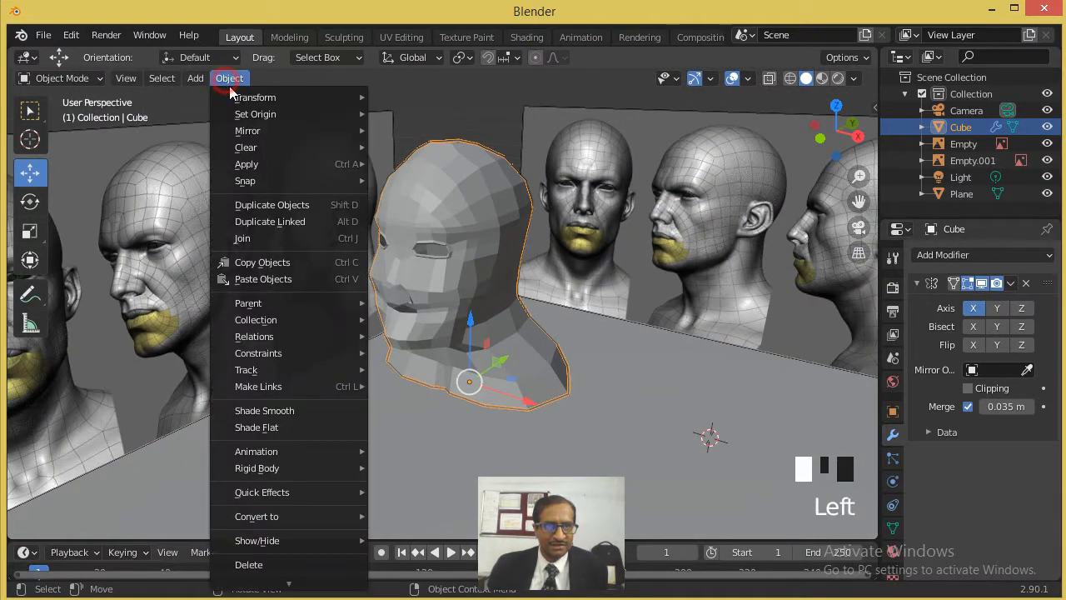
pyautogui.click(293, 411)
# - Add a Subdivision Surface modifier to the head and inspect the smoothed face from several angles
pyautogui.moveTo(385, 369); pyautogui.dragTo(483, 305, button='middle')
pyautogui.click(1007, 256)
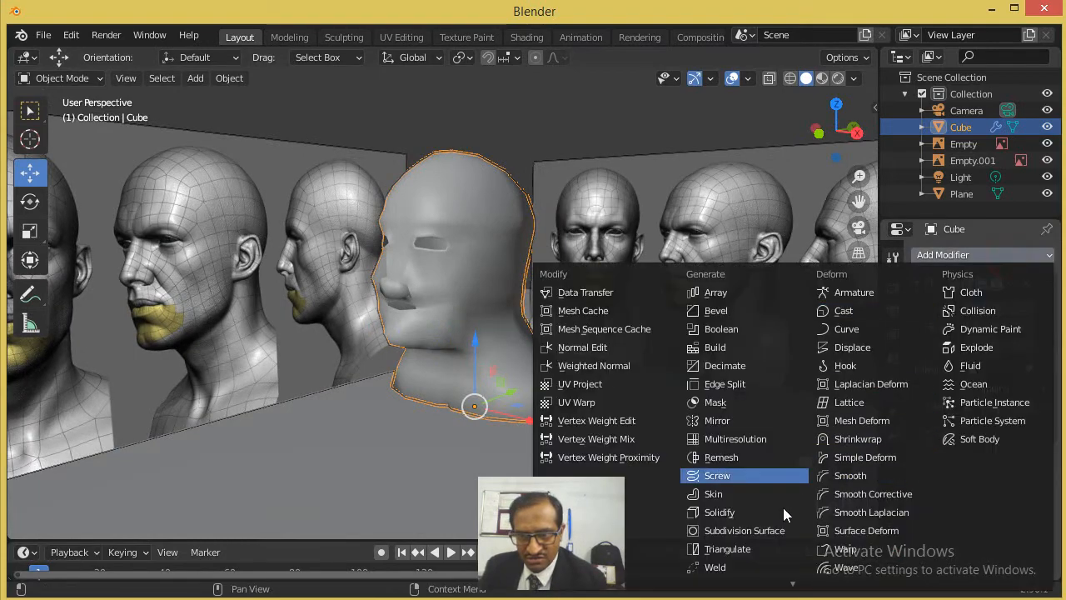
pyautogui.click(771, 532)
pyautogui.moveTo(565, 325); pyautogui.dragTo(405, 299, button='middle')
pyautogui.scroll(4, 405, 298)
pyautogui.scroll(-2, 405, 295)
pyautogui.scroll(1, 391, 294)
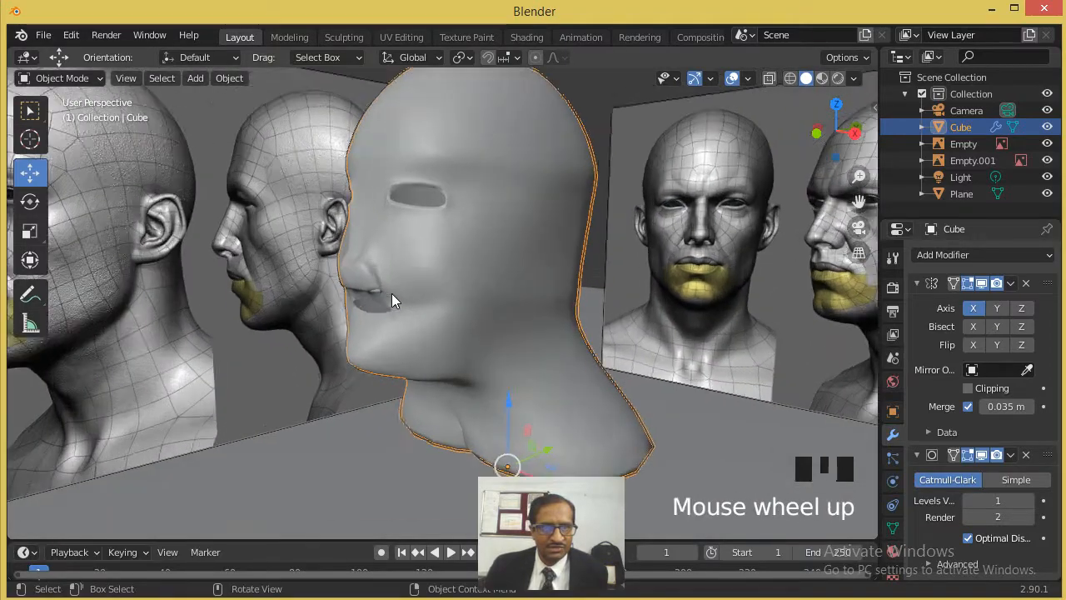
pyautogui.scroll(1, 392, 293)
pyautogui.moveTo(391, 293); pyautogui.dragTo(425, 305, button='middle')
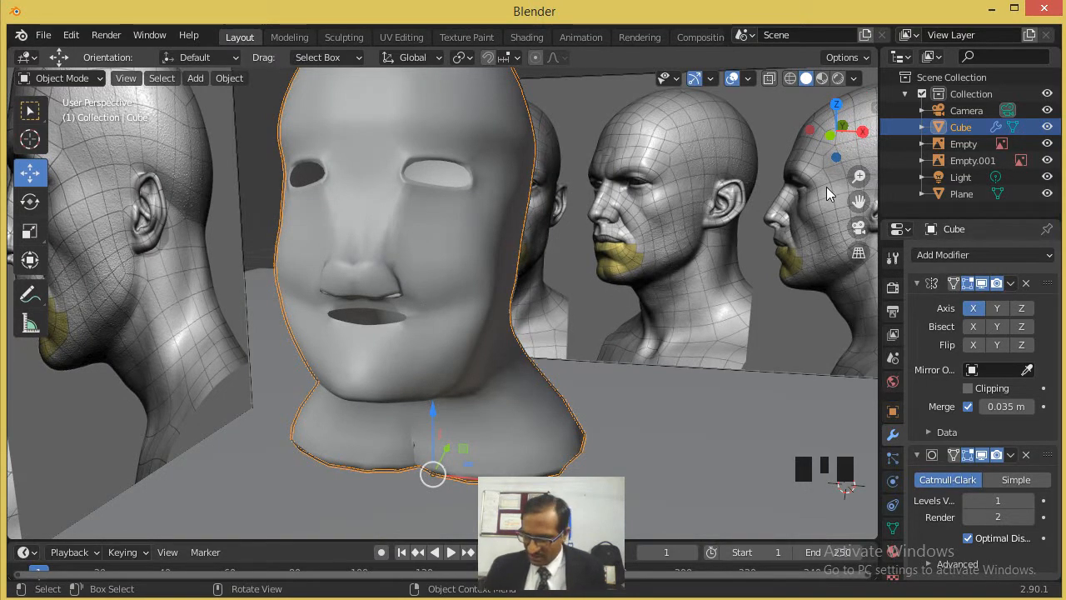
# - In front view, enter Edit Mode and select the upper vertex at the mouth corner
pyautogui.press('KP_1')
pyautogui.scroll(3, 326, 226)
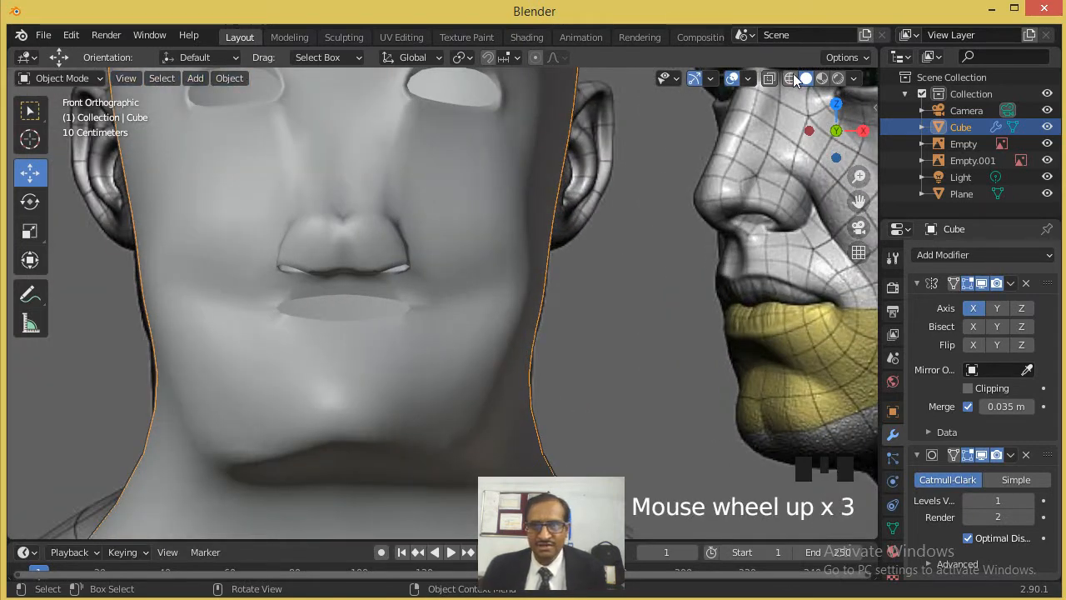
pyautogui.press('Tab')
pyautogui.scroll(4, 425, 315)
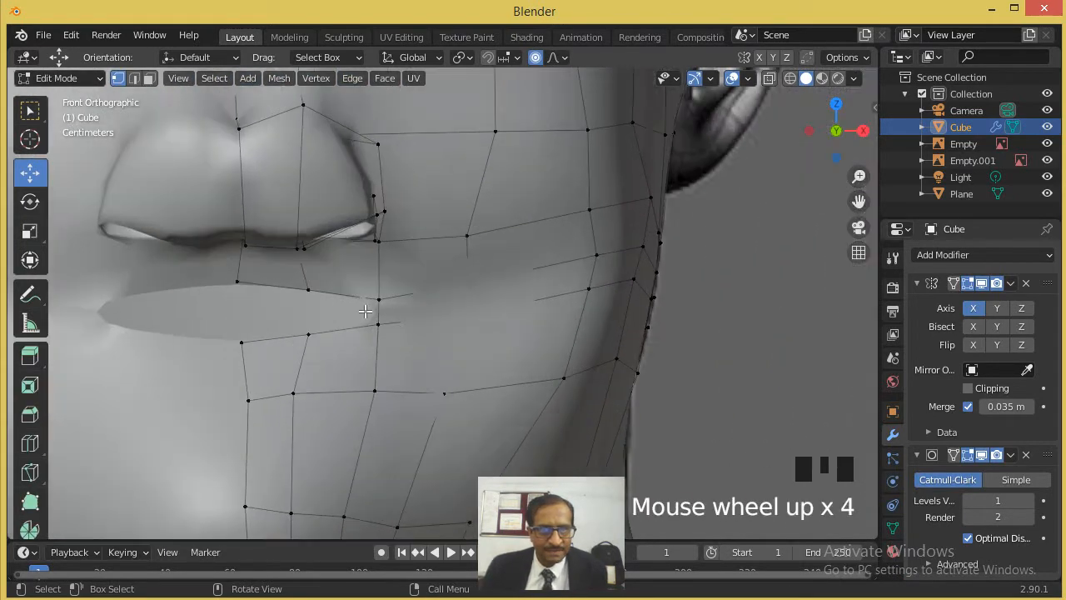
pyautogui.click(380, 300)
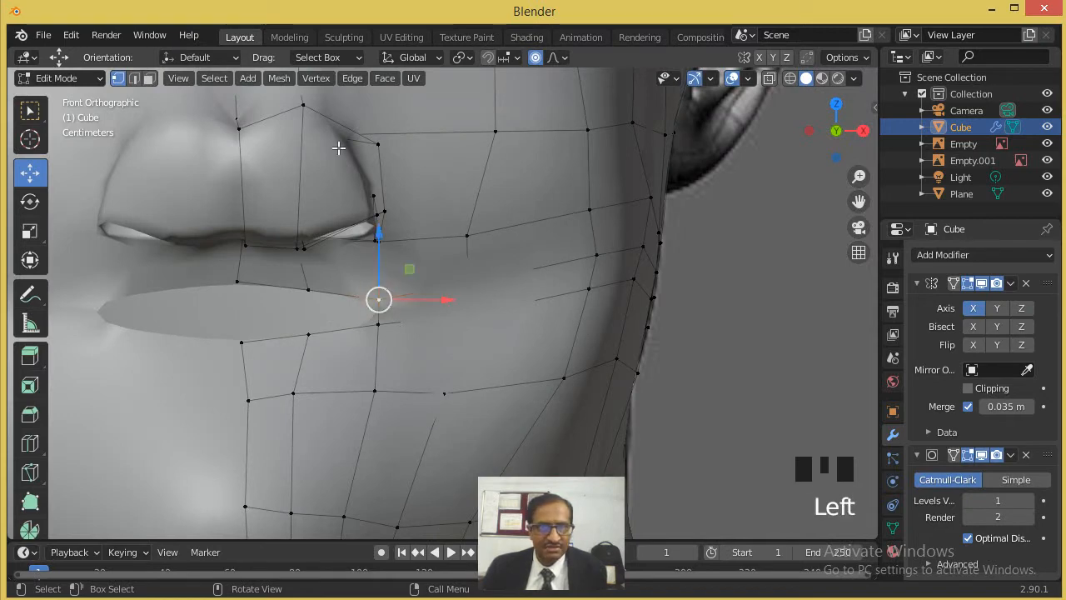
# - Restore flat shading on the head and remove the Subdivision Surface modifier, staying in Edit Mode
pyautogui.press('Tab')
pyautogui.click(238, 78)
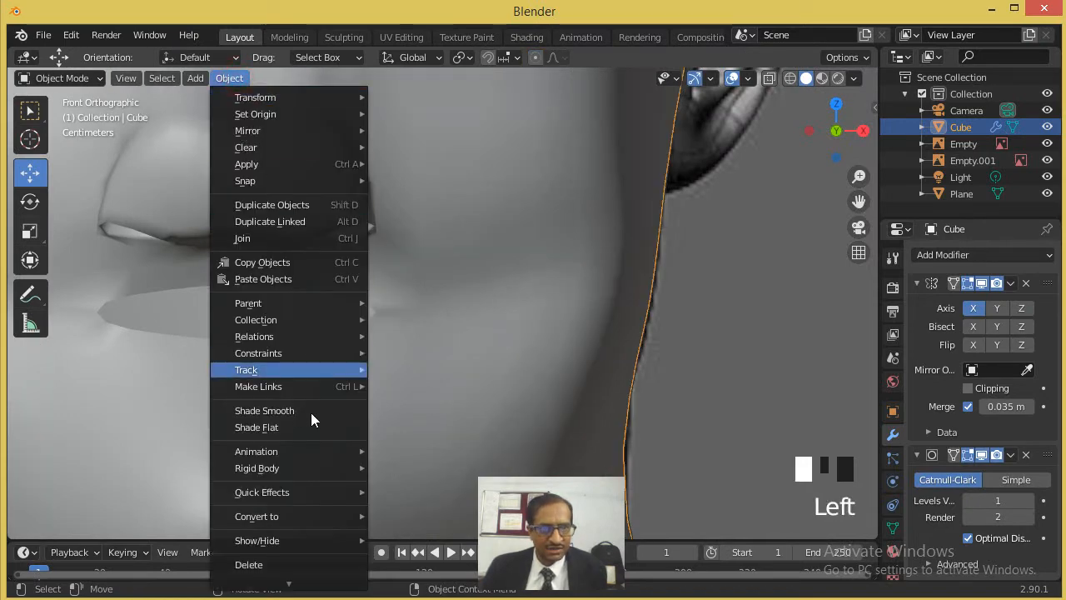
pyautogui.click(294, 431)
pyautogui.press('Tab')
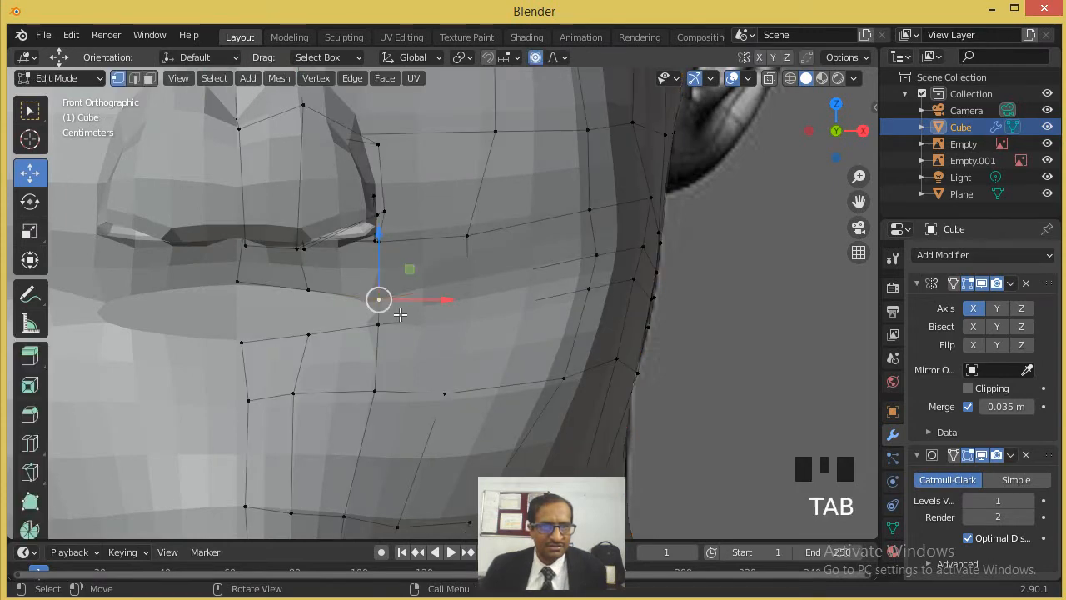
pyautogui.scroll(2, 481, 303)
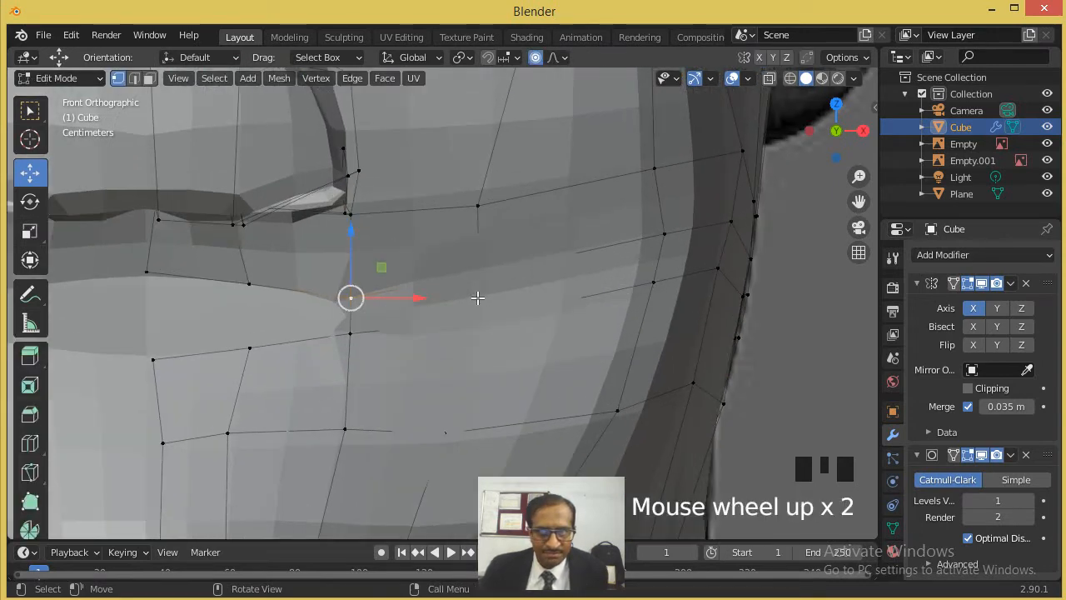
pyautogui.click(1027, 455)
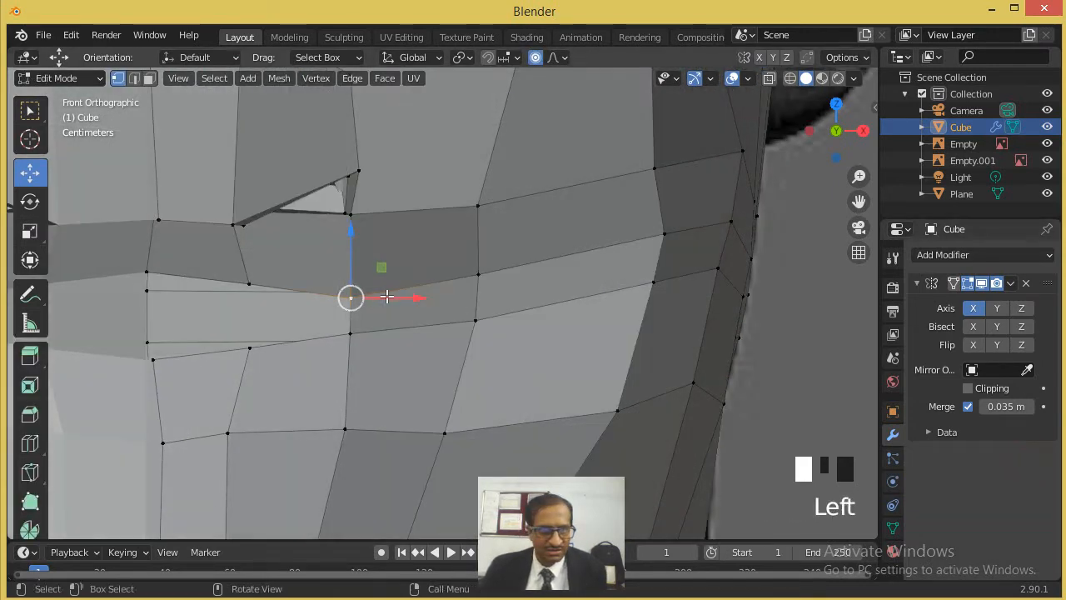
# - Select the midline vertex on the upper lip's edge, turn off proportional editing and adjust the vertex's position
pyautogui.scroll(-4, 459, 306)
pyautogui.moveTo(458, 306); pyautogui.dragTo(444, 289, button='middle')
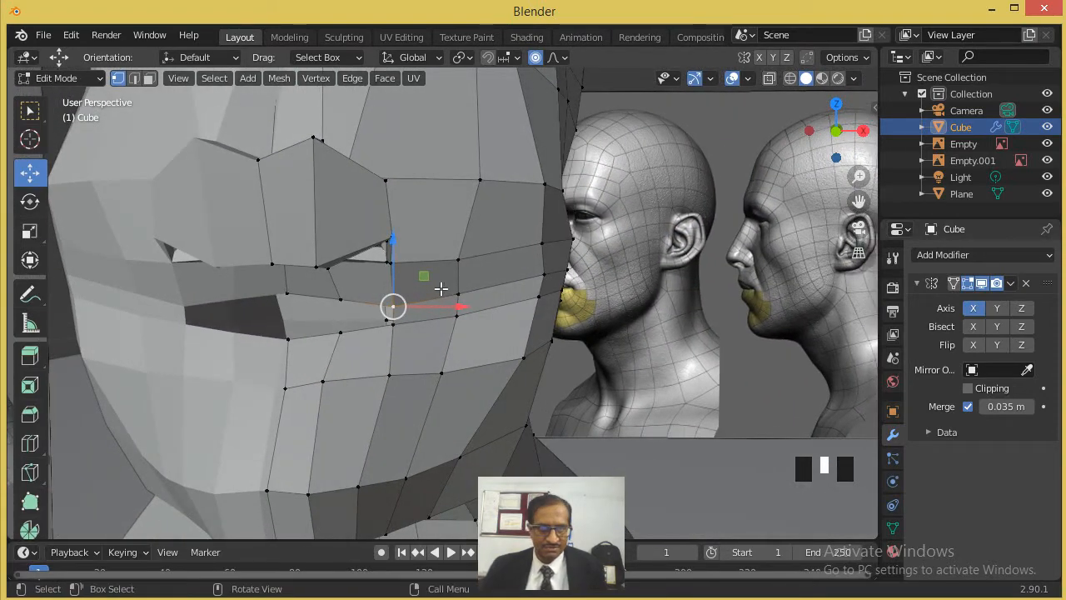
pyautogui.press('KP_1')
pyautogui.scroll(5, 422, 284)
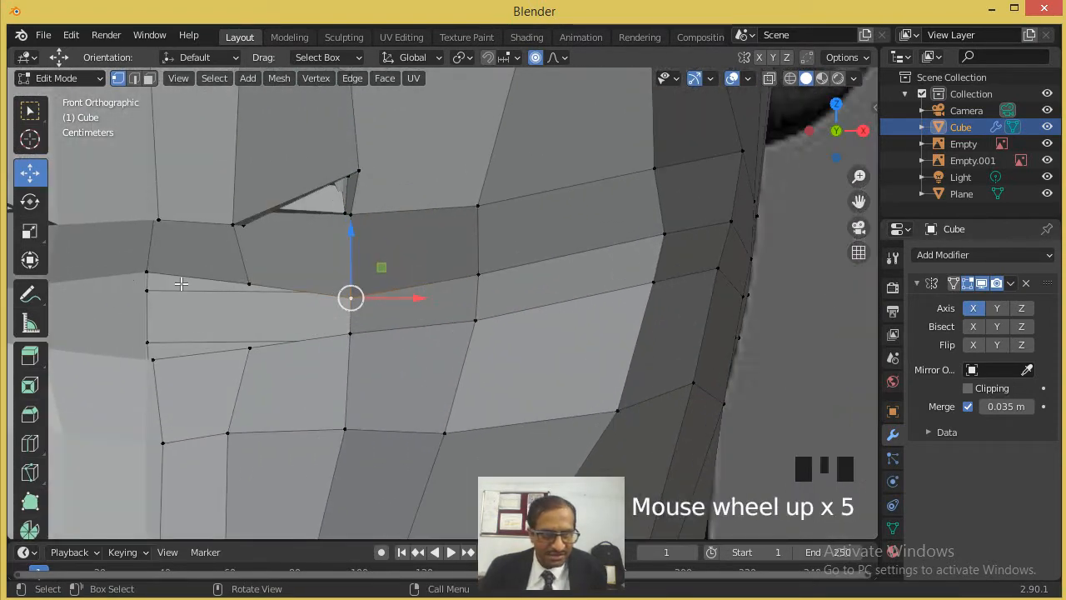
pyautogui.click(151, 271)
pyautogui.moveTo(170, 273); pyautogui.dragTo(231, 291, button='middle')
pyautogui.scroll(-4, 214, 302)
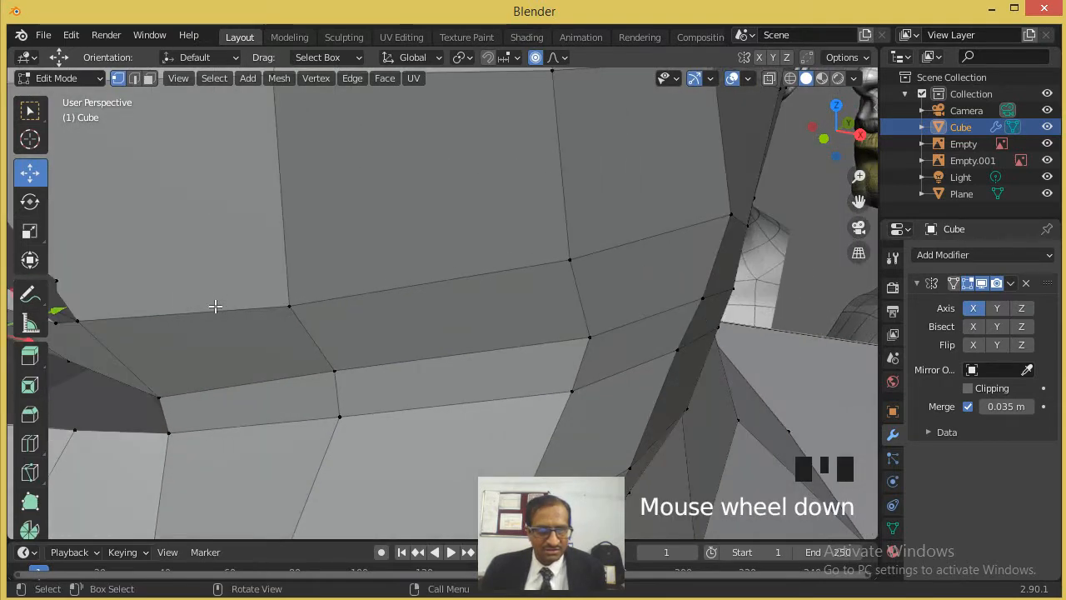
pyautogui.moveTo(209, 287); pyautogui.dragTo(210, 305)
pyautogui.click(536, 58)
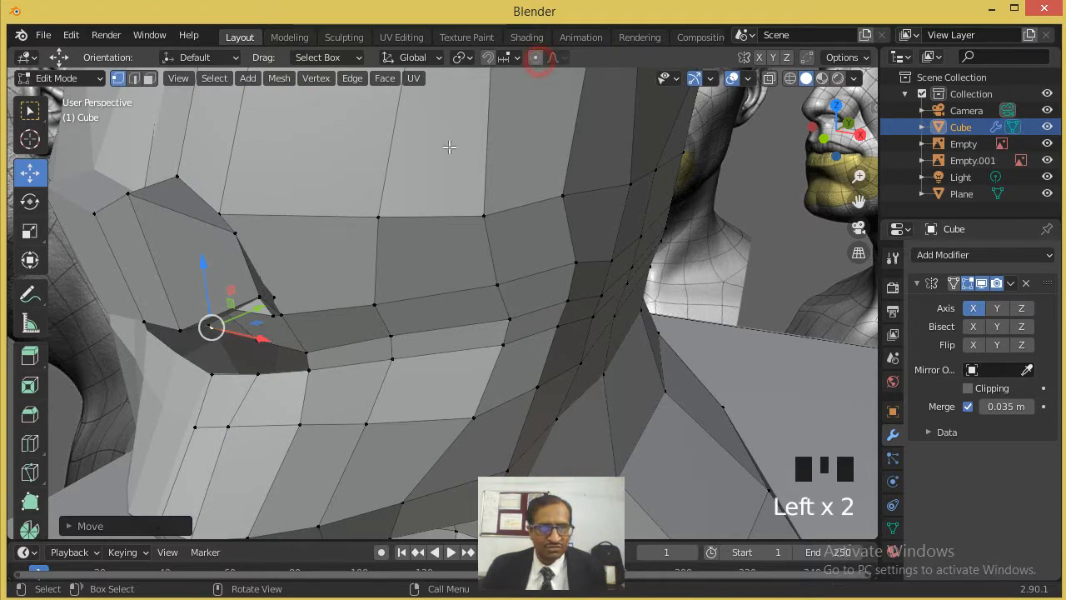
pyautogui.moveTo(208, 283); pyautogui.dragTo(214, 297)
pyautogui.press('KP_1')
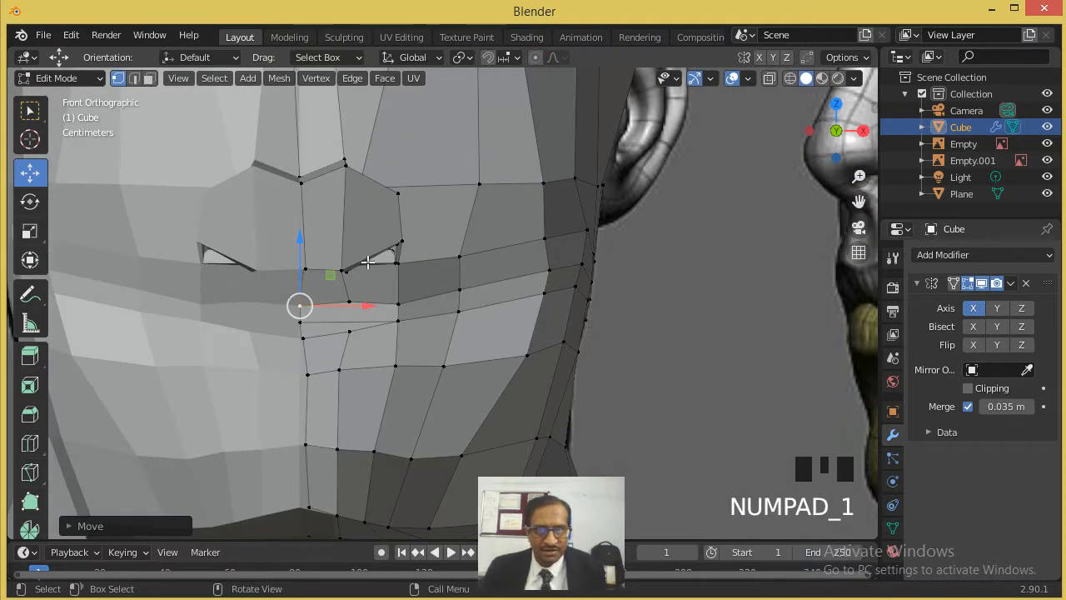
# - In wireframe front view, shift the upper lip's centre vertex and the midline vertex below the nose sideways toward the face's centre line
pyautogui.click(790, 77)
pyautogui.scroll(4, 309, 305)
pyautogui.keyDown('shift'); pyautogui.moveTo(309, 305); pyautogui.dragTo(538, 274, button='middle'); pyautogui.keyUp('shift')
pyautogui.scroll(1, 434, 263)
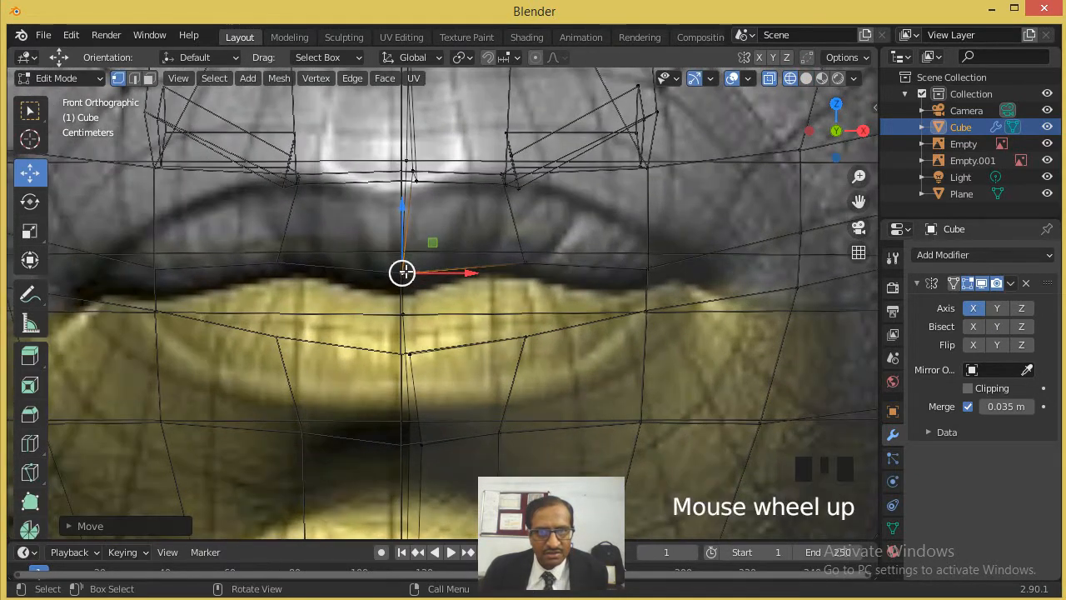
pyautogui.click(404, 273)
pyautogui.moveTo(434, 272)
pyautogui.mouseDown()
pyautogui.moveTo(444, 274)
pyautogui.moveTo(434, 257)
pyautogui.mouseUp()
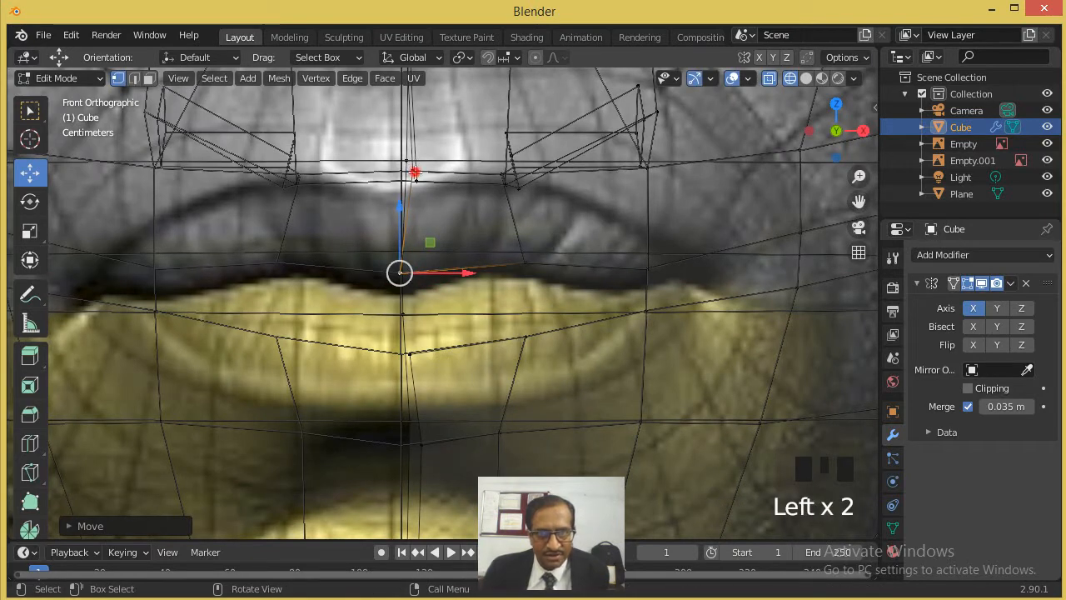
pyautogui.click(440, 183)
pyautogui.moveTo(451, 171); pyautogui.dragTo(441, 170)
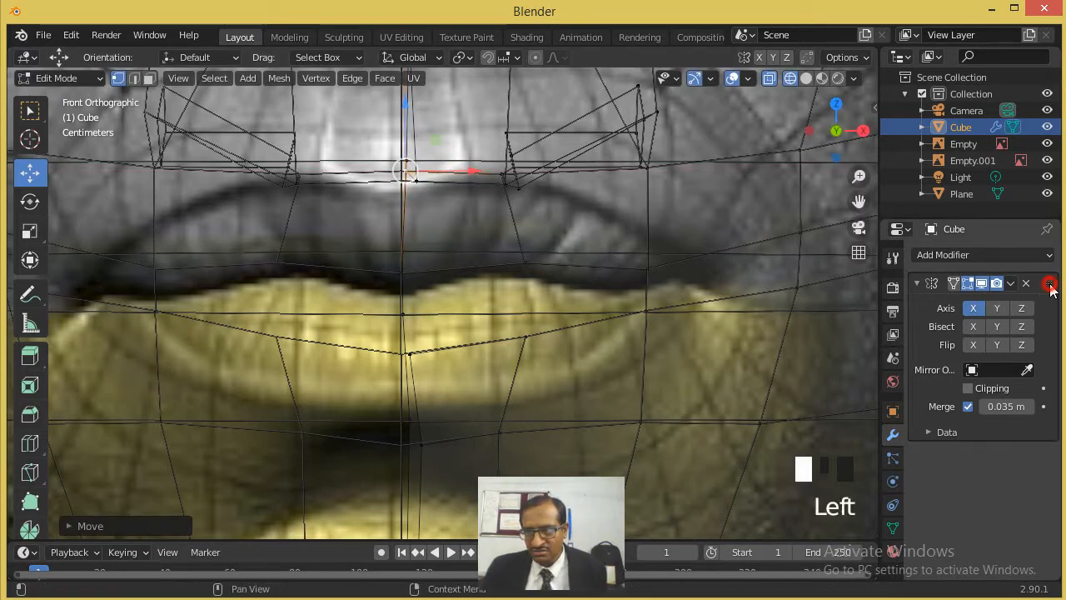
# - Turn off the X axis in the head's Mirror modifier so only the modelled half is displayed
pyautogui.click(919, 283)
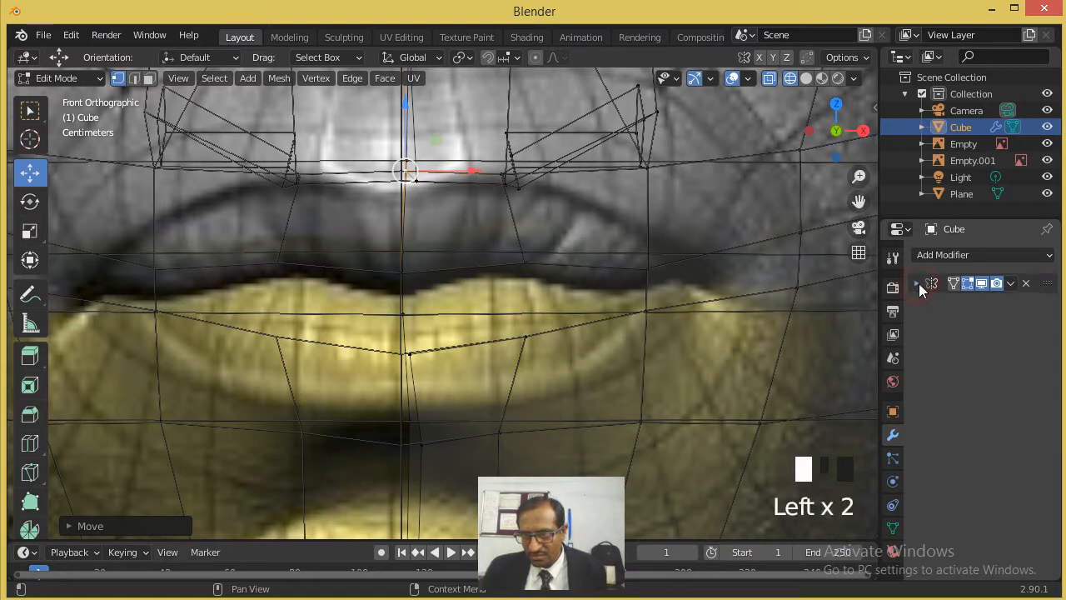
pyautogui.click(929, 285)
pyautogui.click(929, 286)
pyautogui.click(931, 287)
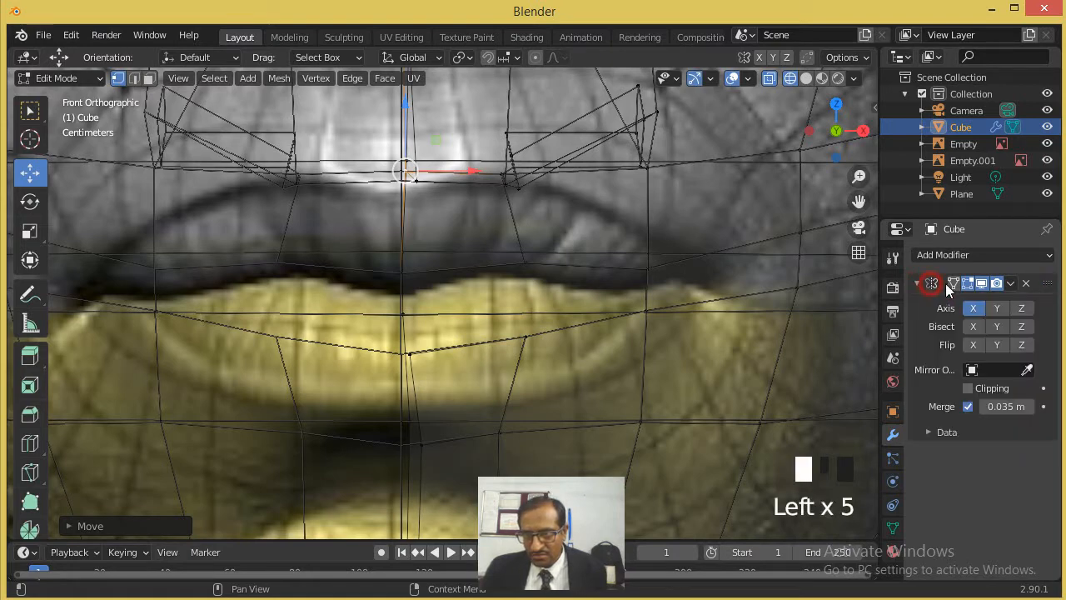
pyautogui.click(1010, 284)
pyautogui.click(1019, 286)
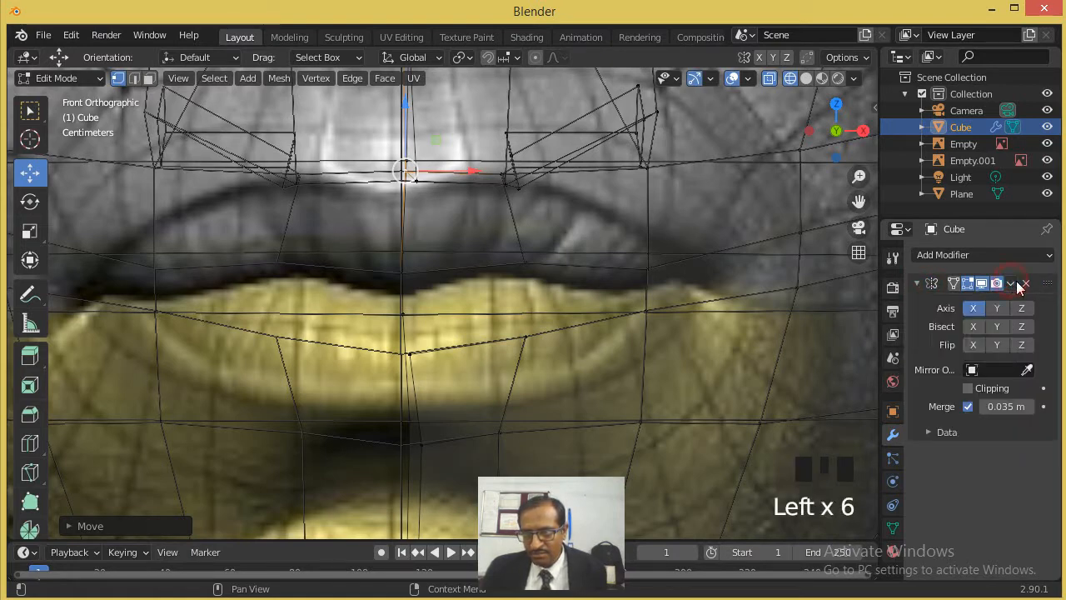
pyautogui.click(975, 308)
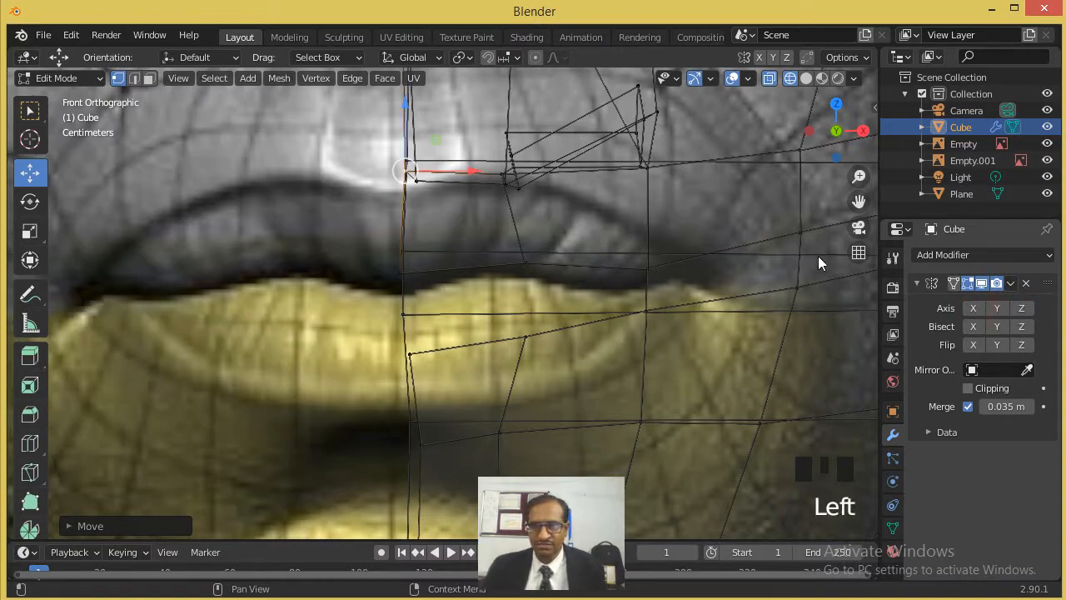
pyautogui.scroll(-1, 494, 194)
pyautogui.scroll(-4, 493, 195)
pyautogui.scroll(2, 723, 91)
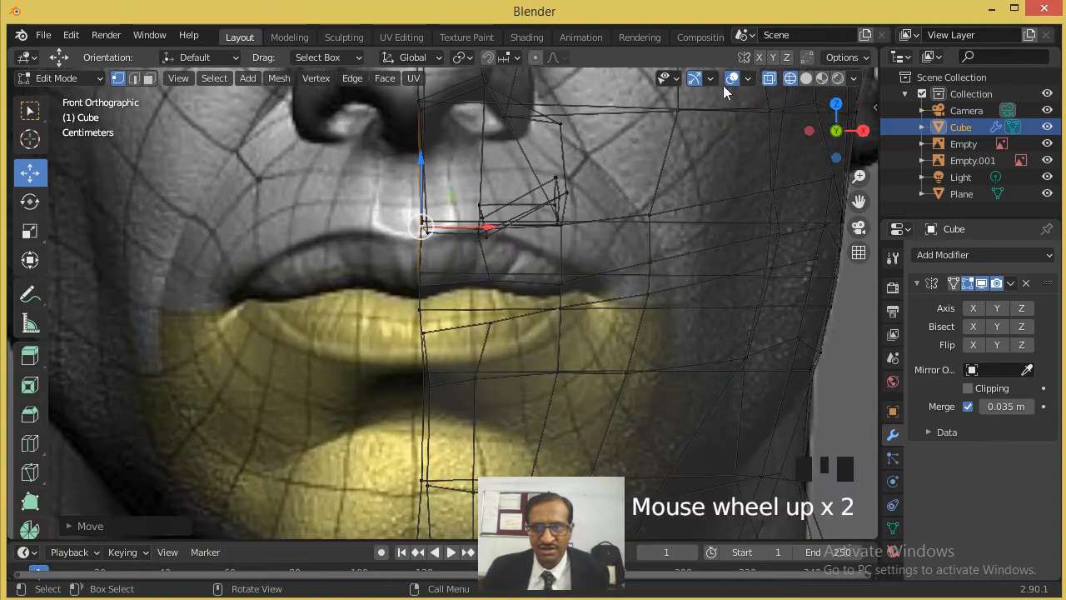
# - In solid shading, knife a cut across the upper lip from the midline edge to the edge above the mouth corner
pyautogui.click(806, 78)
pyautogui.scroll(2, 439, 276)
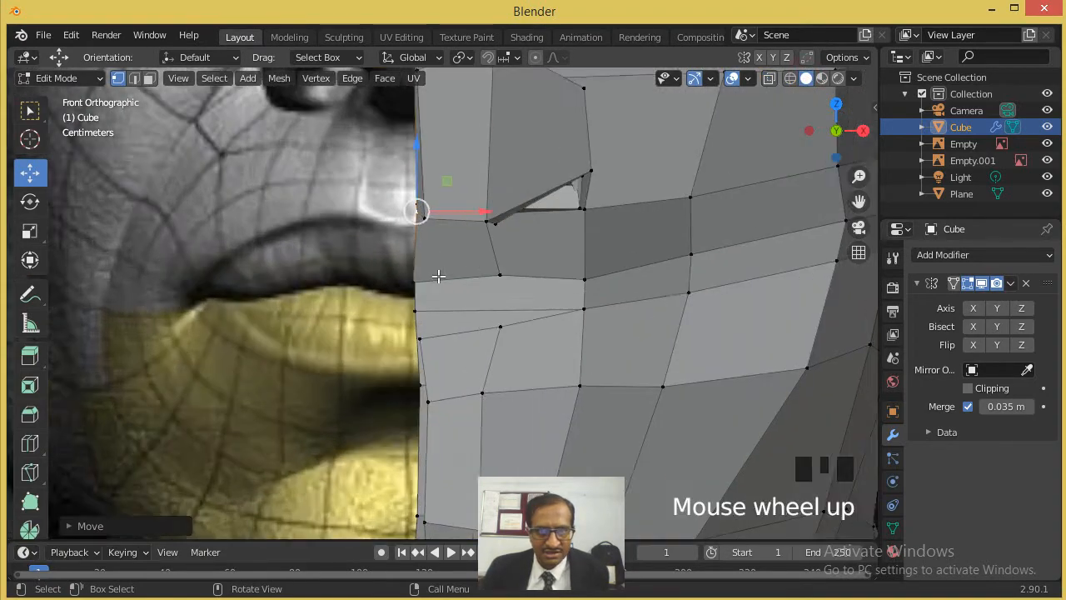
pyautogui.scroll(-4, 439, 276)
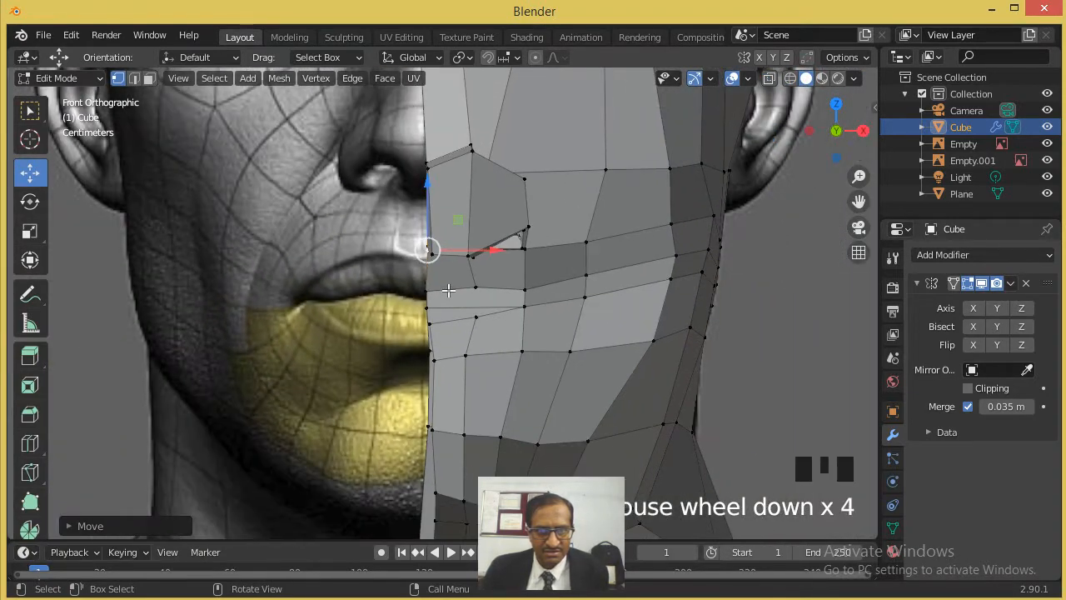
pyautogui.scroll(3, 448, 290)
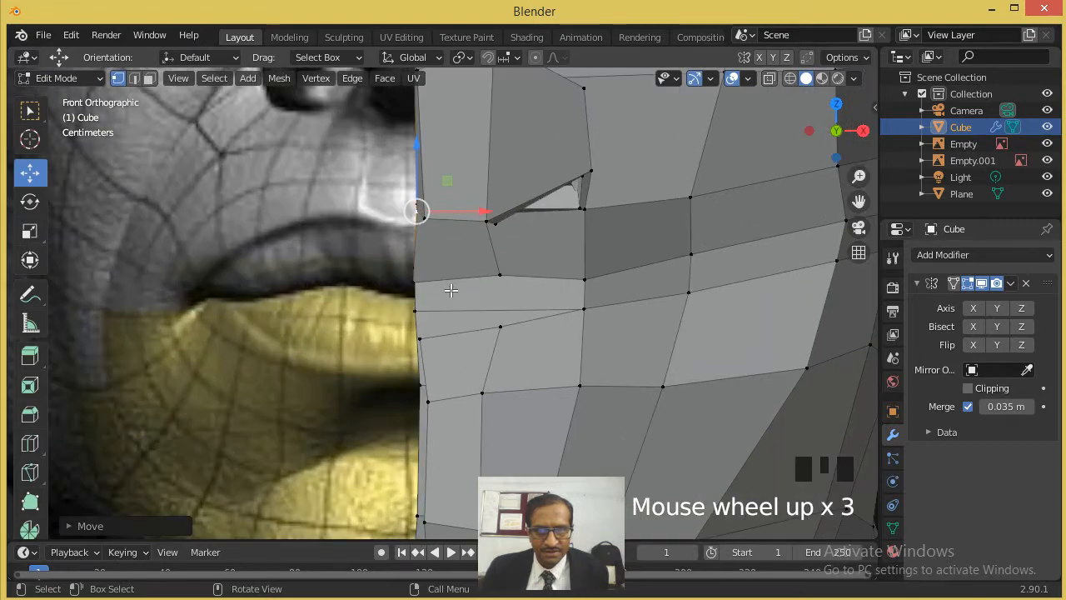
pyautogui.moveTo(448, 290)
pyautogui.mouseDown(button='middle')
pyautogui.moveTo(477, 292)
pyautogui.moveTo(467, 297)
pyautogui.mouseUp(button='middle')
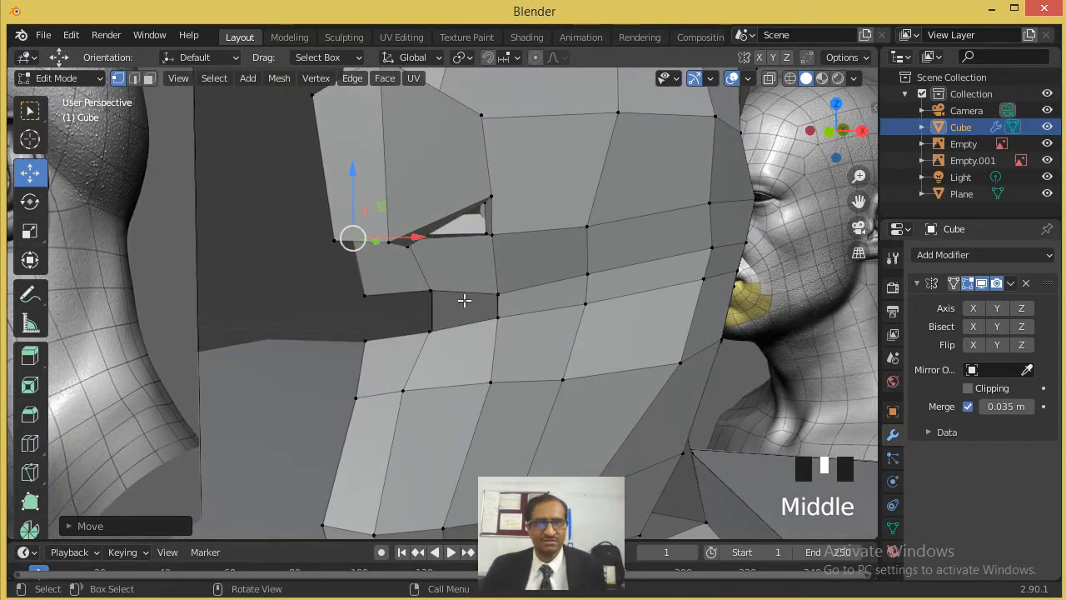
pyautogui.scroll(1, 464, 300)
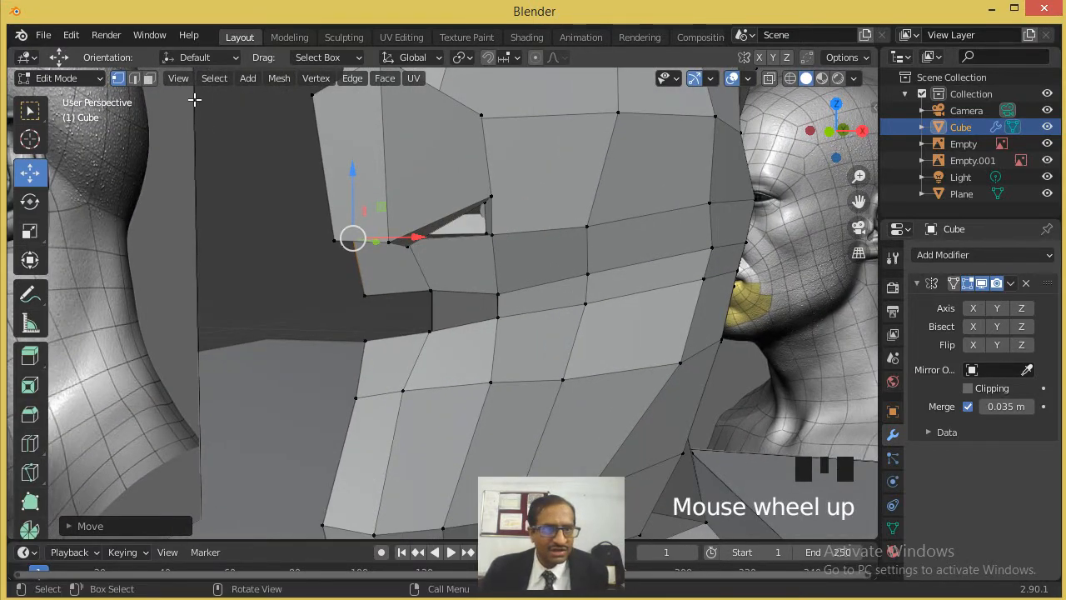
pyautogui.click(30, 472)
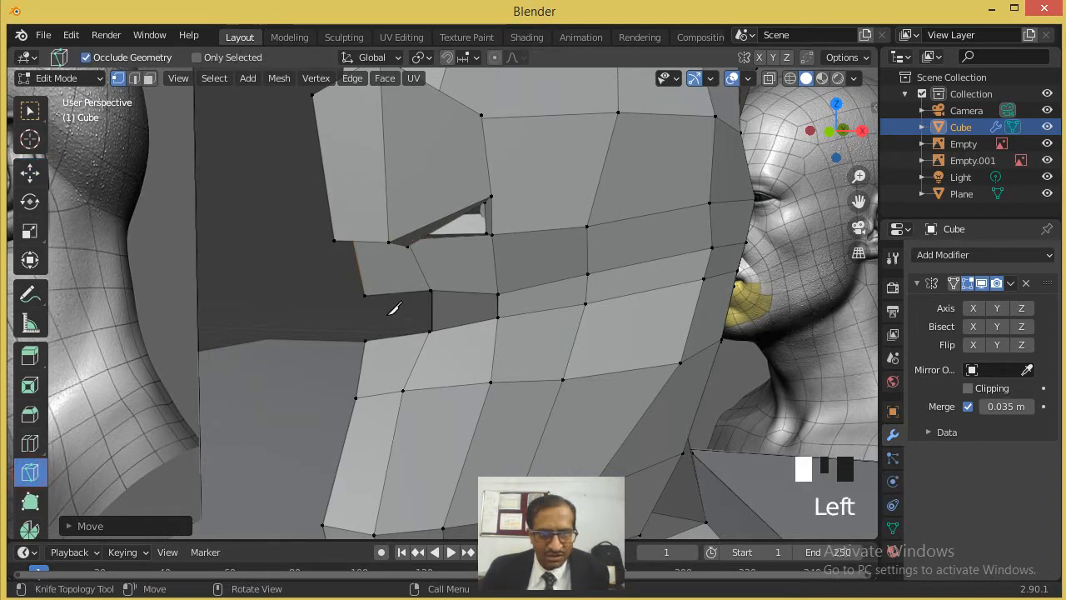
pyautogui.click(359, 270)
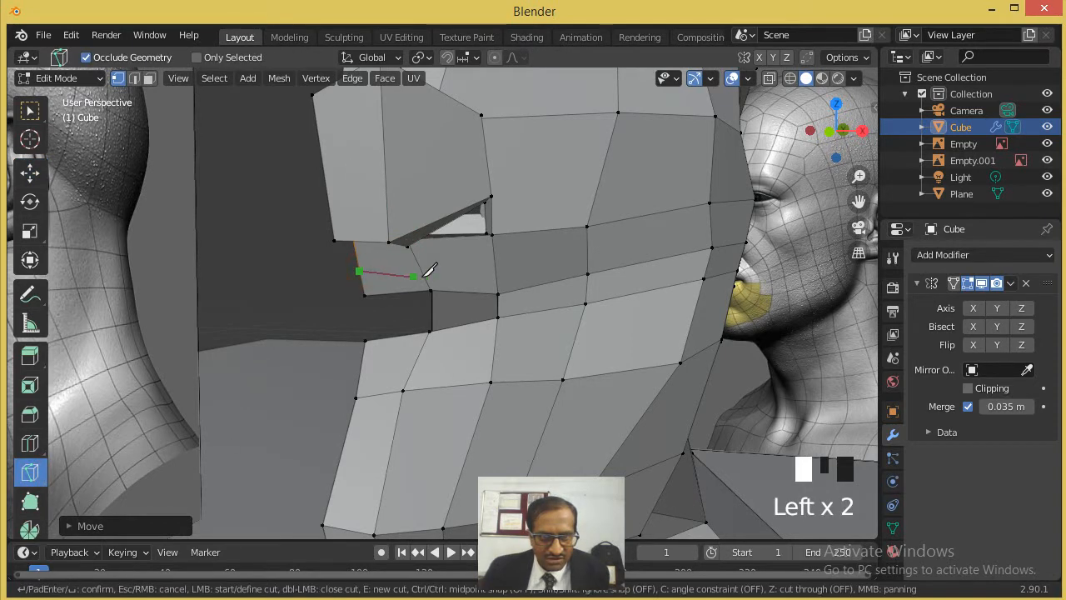
pyautogui.click(503, 275)
pyautogui.press('Return')
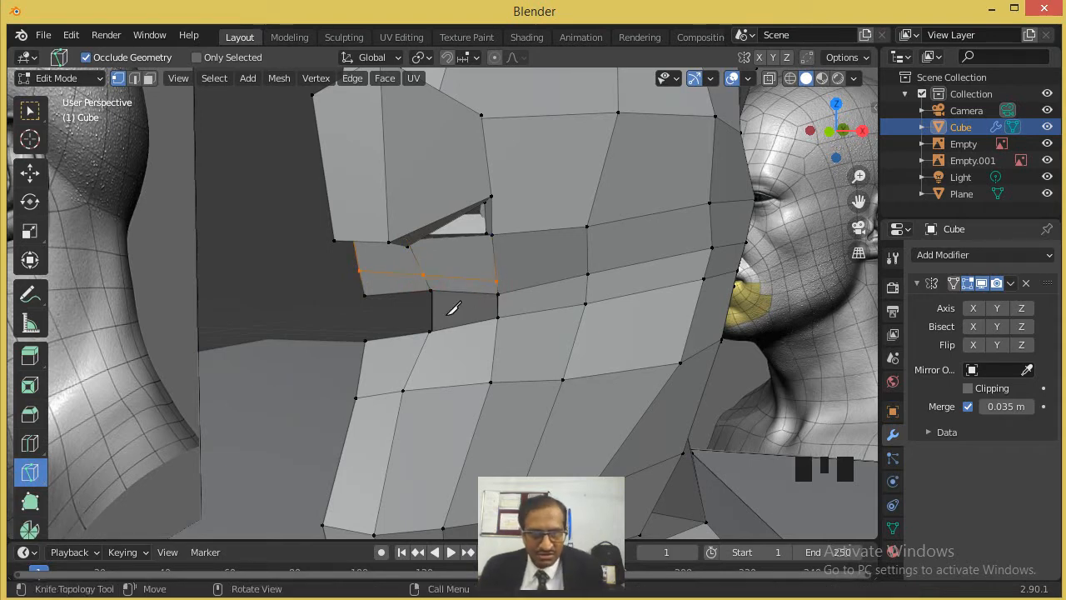
# - Knife a matching cut from the lower lip's midline edge around the mouth corner to the end of the upper-lip cut
pyautogui.click(361, 367)
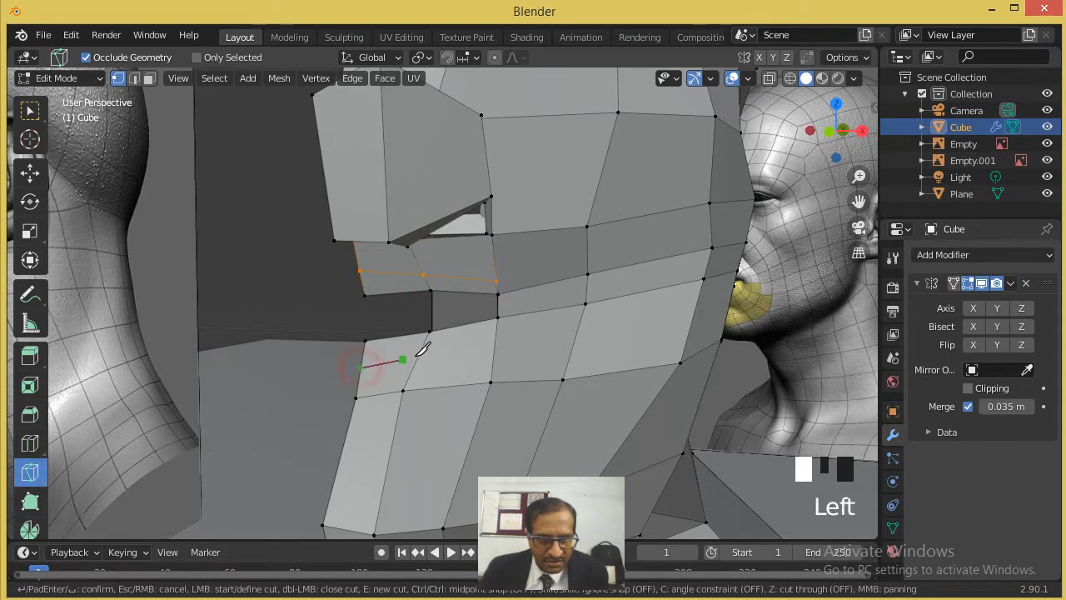
pyautogui.click(498, 326)
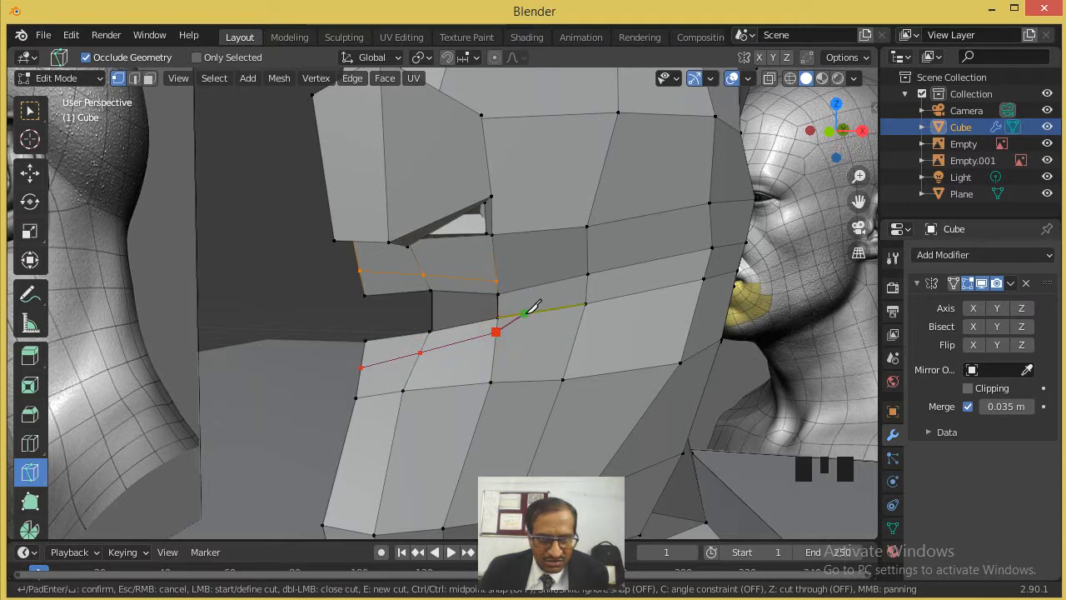
pyautogui.click(527, 311)
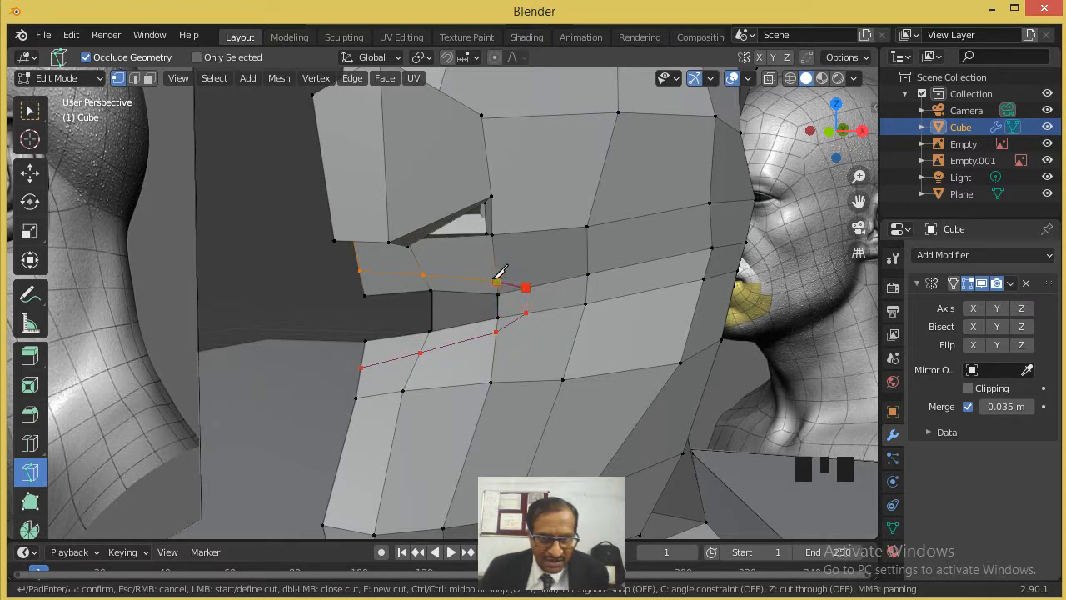
pyautogui.click(498, 280)
pyautogui.press('Return')
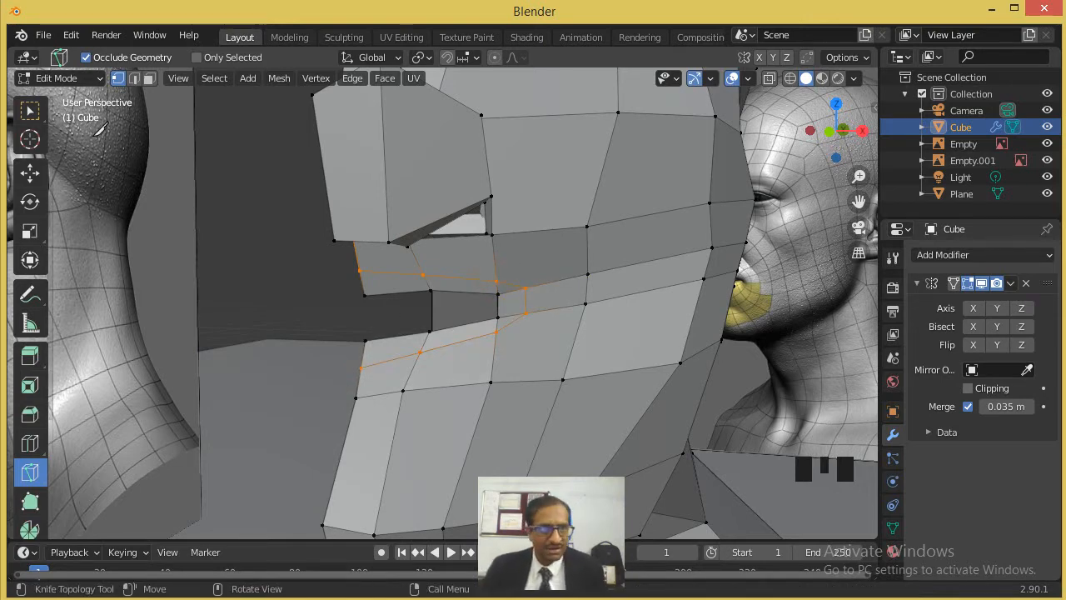
pyautogui.click(30, 173)
pyautogui.click(280, 246)
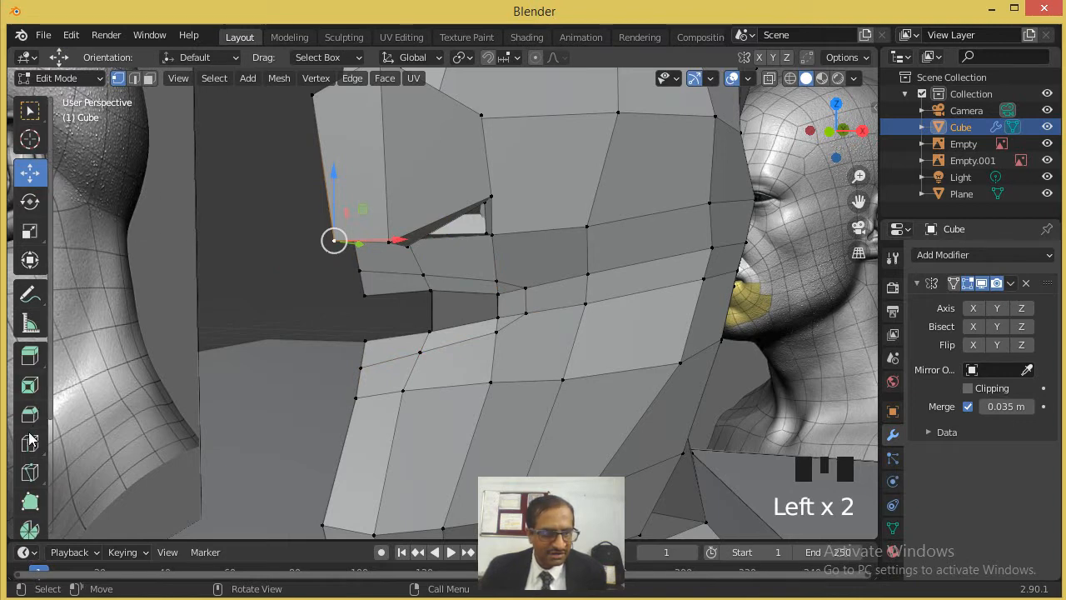
# - Knife a second loop between the mouth opening and the first cut, from the lower lip's midline around the corner to the upper lip's midline
pyautogui.scroll(2, 389, 369)
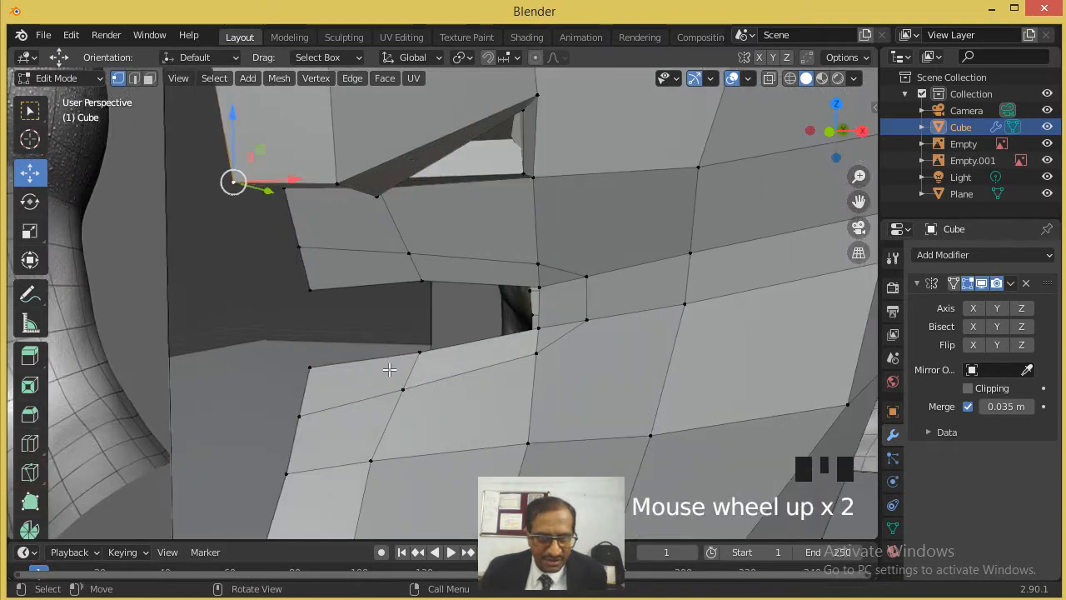
pyautogui.click(303, 389)
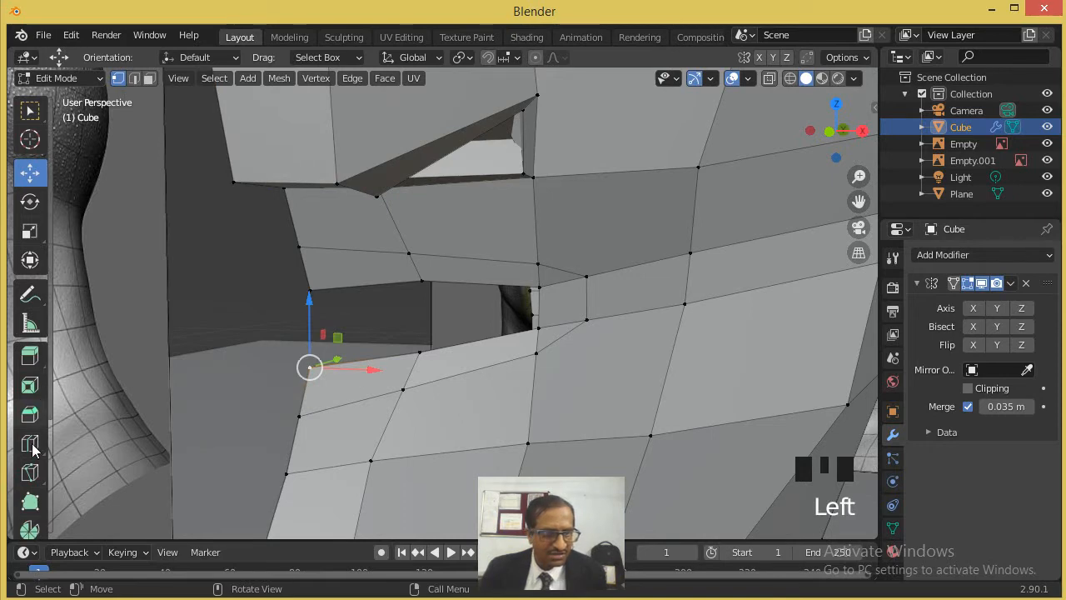
pyautogui.click(31, 472)
pyautogui.click(303, 393)
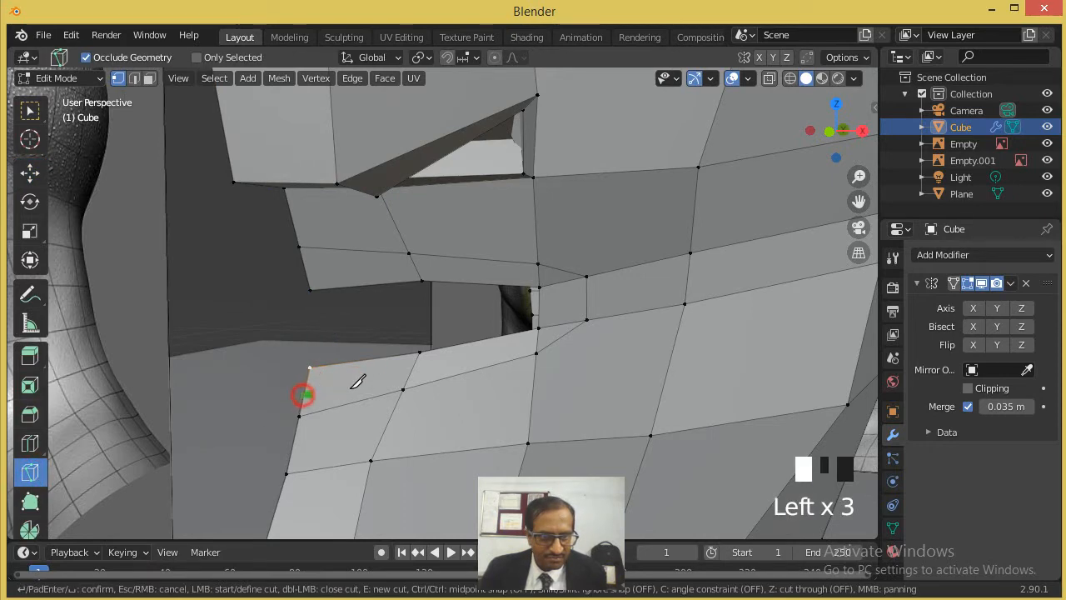
pyautogui.click(537, 339)
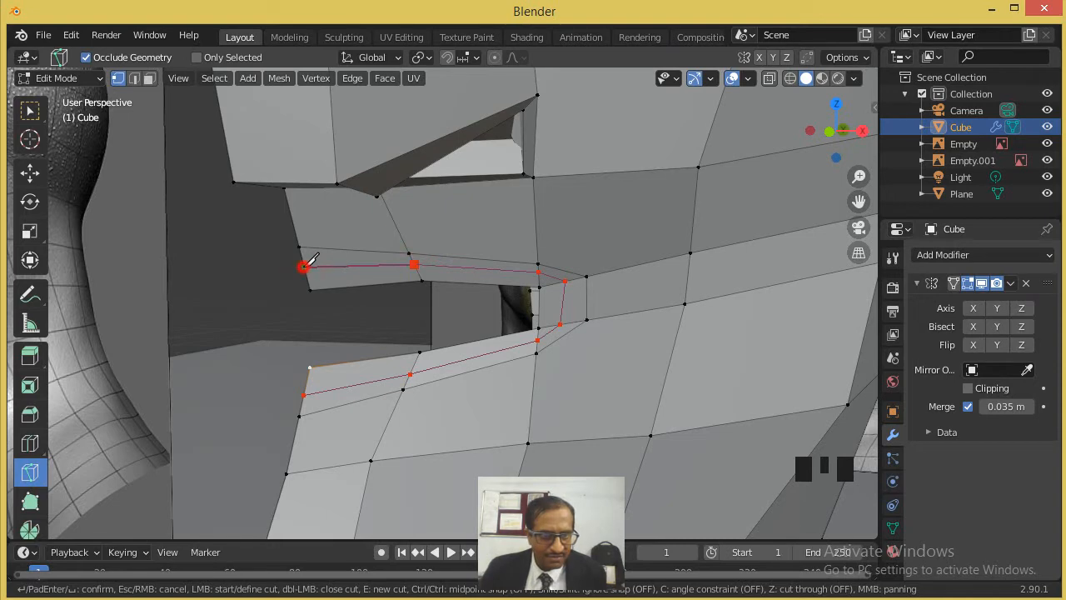
pyautogui.press('Return')
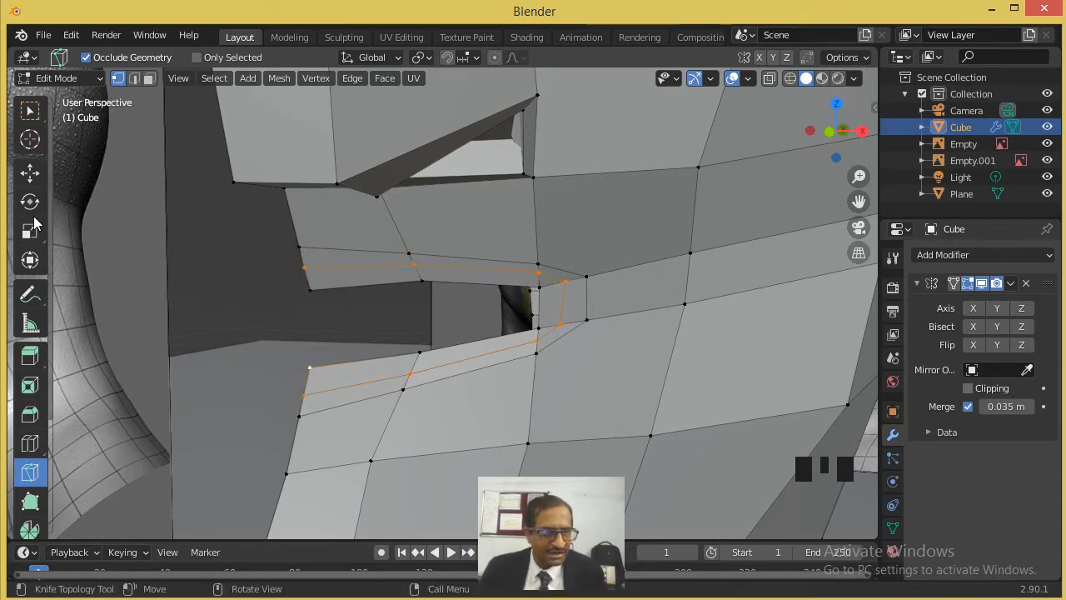
# - Move the newly cut lip loop slightly forward along the Y axis to give the lips thickness
pyautogui.click(29, 175)
pyautogui.moveTo(388, 291); pyautogui.dragTo(321, 354, button='middle')
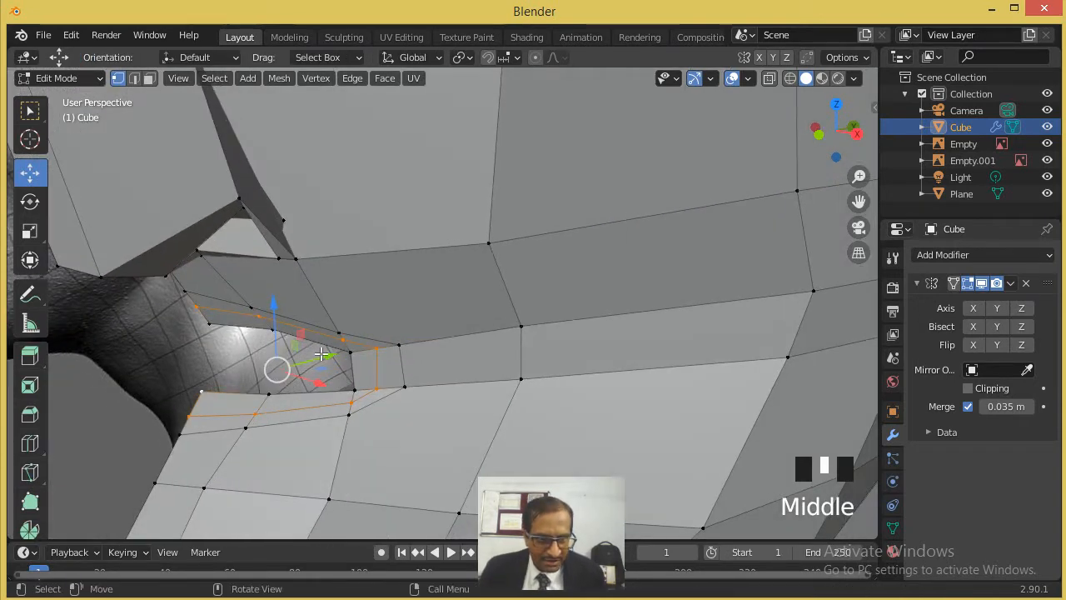
pyautogui.moveTo(323, 356); pyautogui.dragTo(310, 359)
pyautogui.moveTo(310, 359); pyautogui.dragTo(359, 338, button='middle')
pyautogui.scroll(-3, 359, 338)
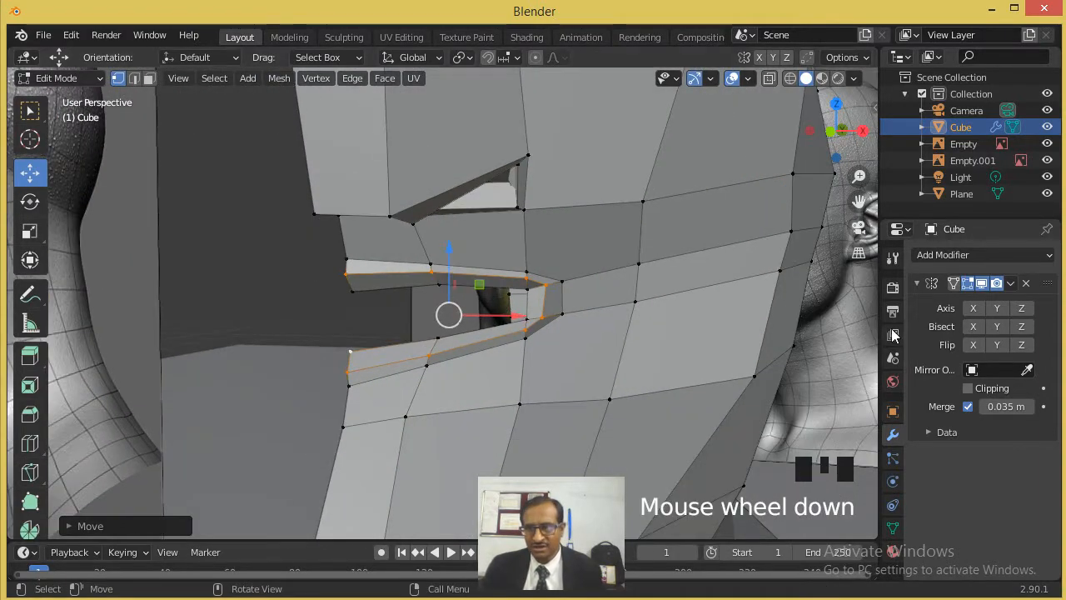
# - Mirror the half head across the X axis and shade the whole object smooth in Object Mode
pyautogui.click(972, 308)
pyautogui.scroll(-2, 614, 300)
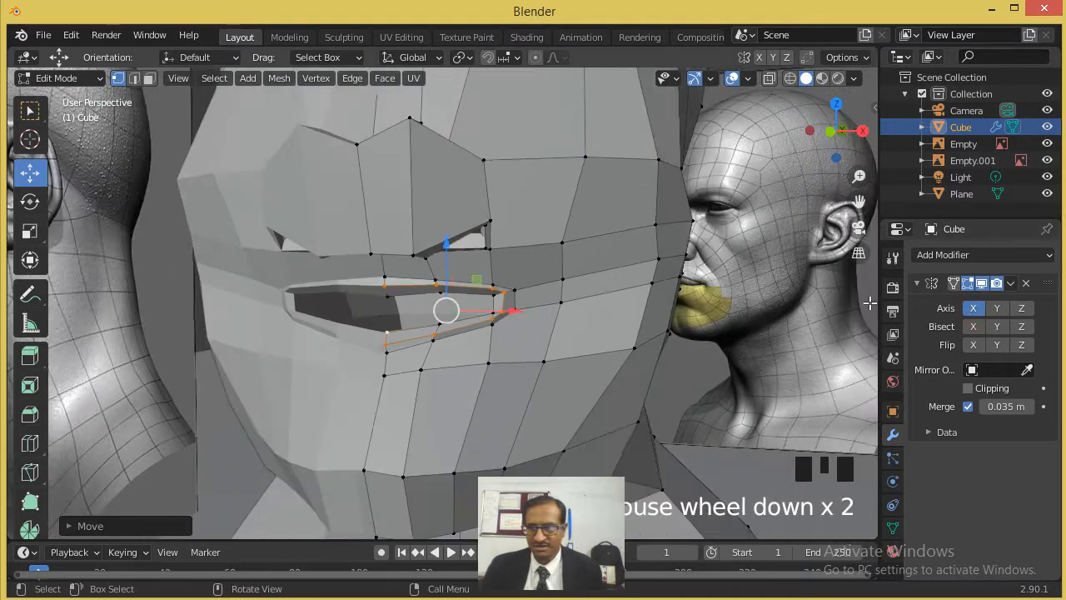
pyautogui.press('Tab')
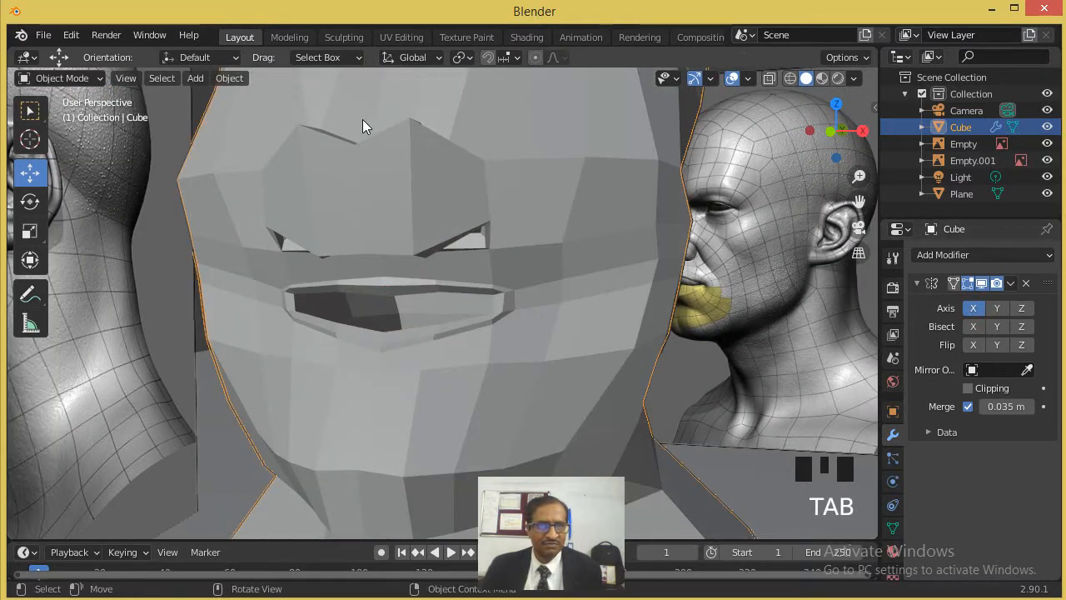
pyautogui.click(238, 81)
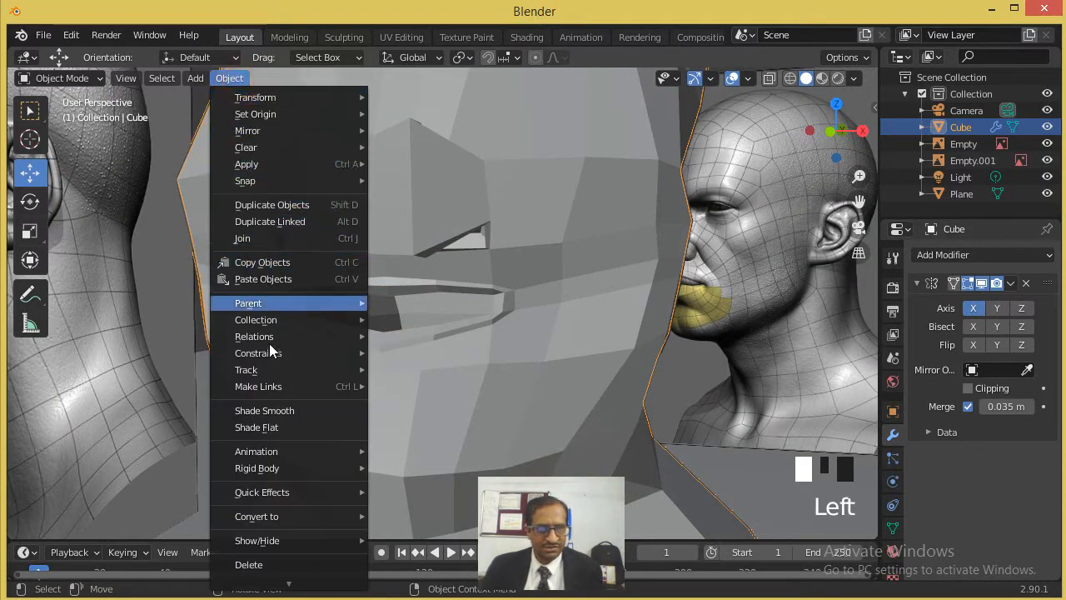
pyautogui.click(284, 411)
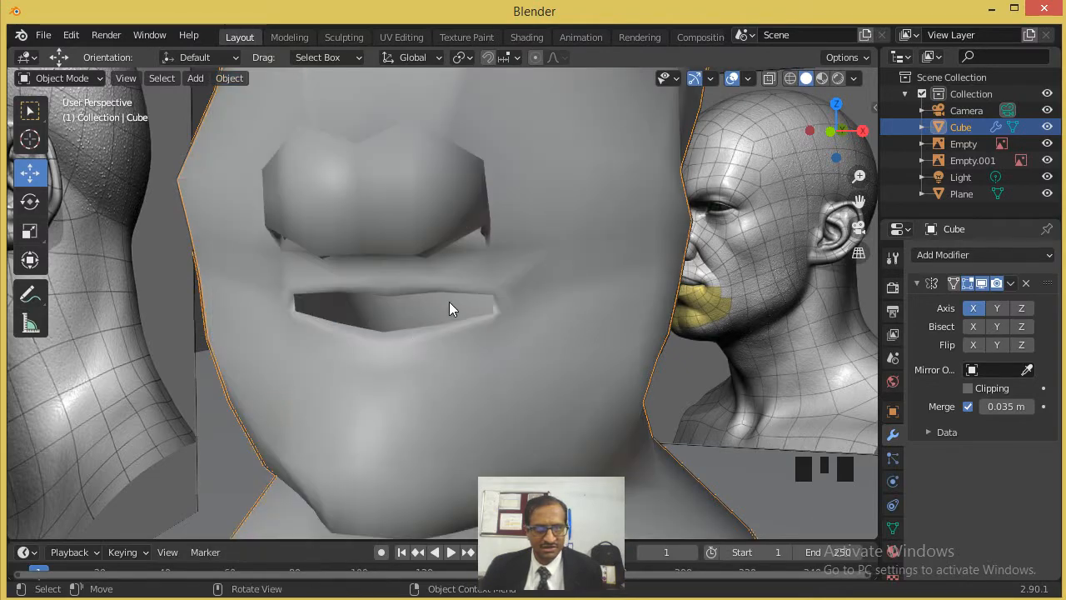
pyautogui.scroll(-6, 466, 307)
pyautogui.moveTo(503, 305); pyautogui.dragTo(393, 322, button='middle')
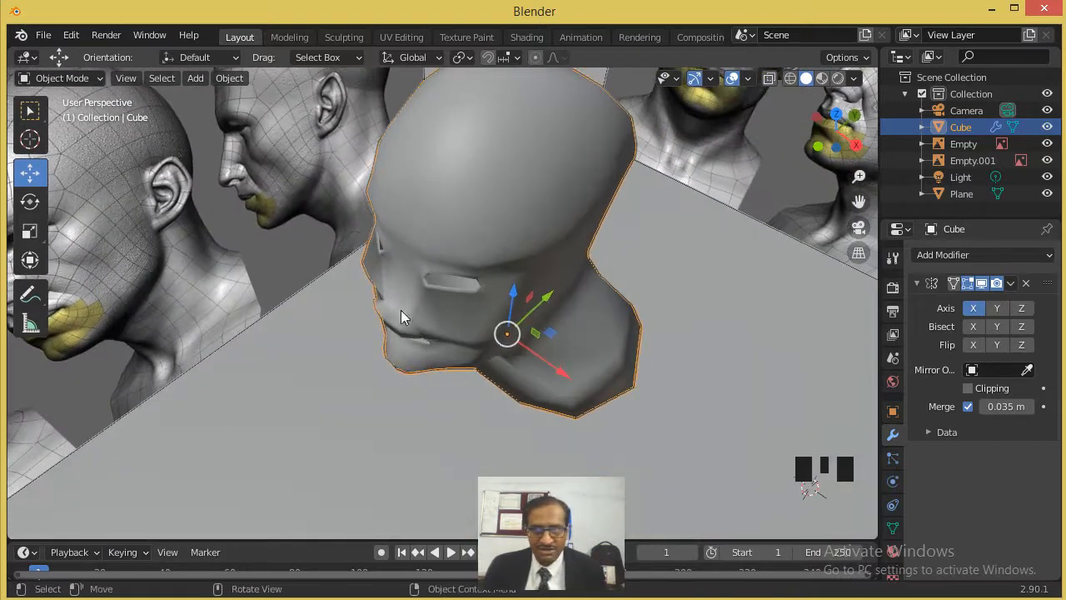
pyautogui.scroll(2, 467, 281)
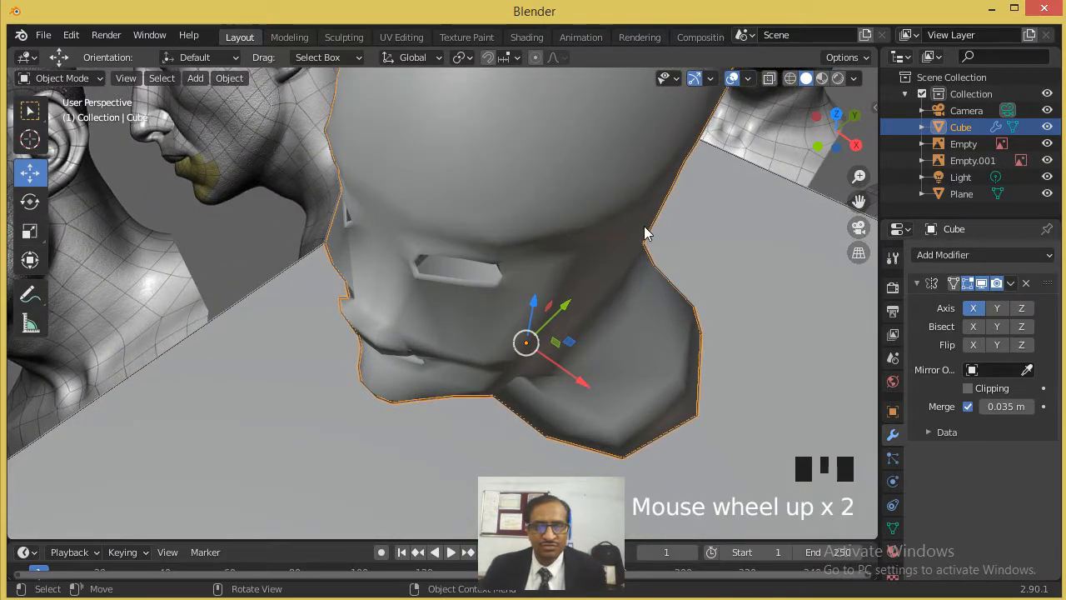
# - Turn off the X mirroring, enable proportional editing in Edit Mode, and reposition the vertex at the inner eye corner
pyautogui.click(974, 309)
pyautogui.press('Tab')
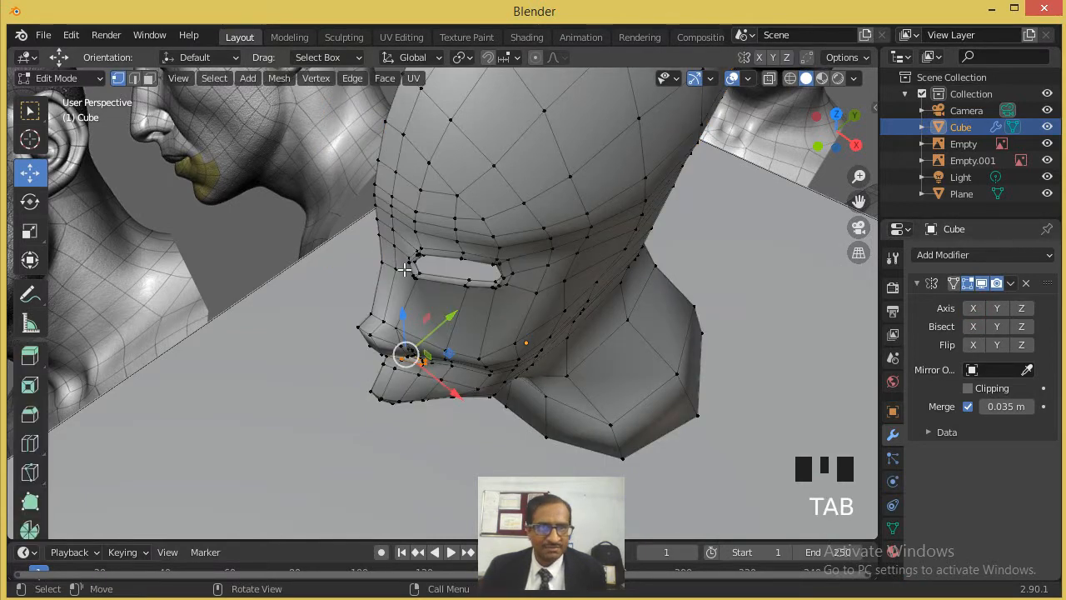
pyautogui.click(408, 264)
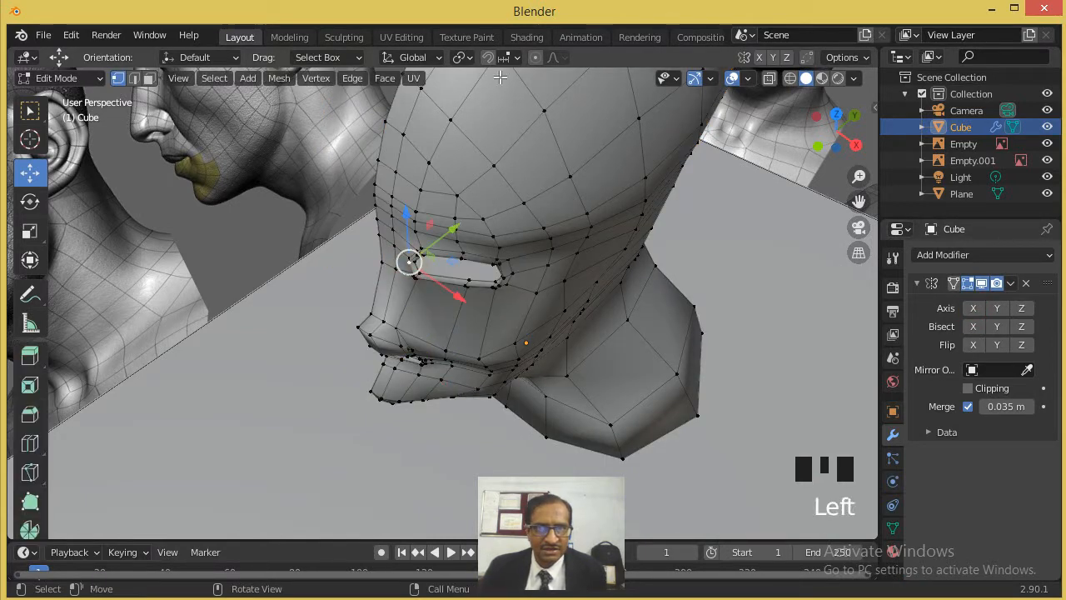
pyautogui.scroll(2, 477, 269)
pyautogui.moveTo(425, 212); pyautogui.dragTo(452, 225)
pyautogui.moveTo(451, 225); pyautogui.dragTo(383, 209, button='middle')
pyautogui.scroll(-2, 394, 217)
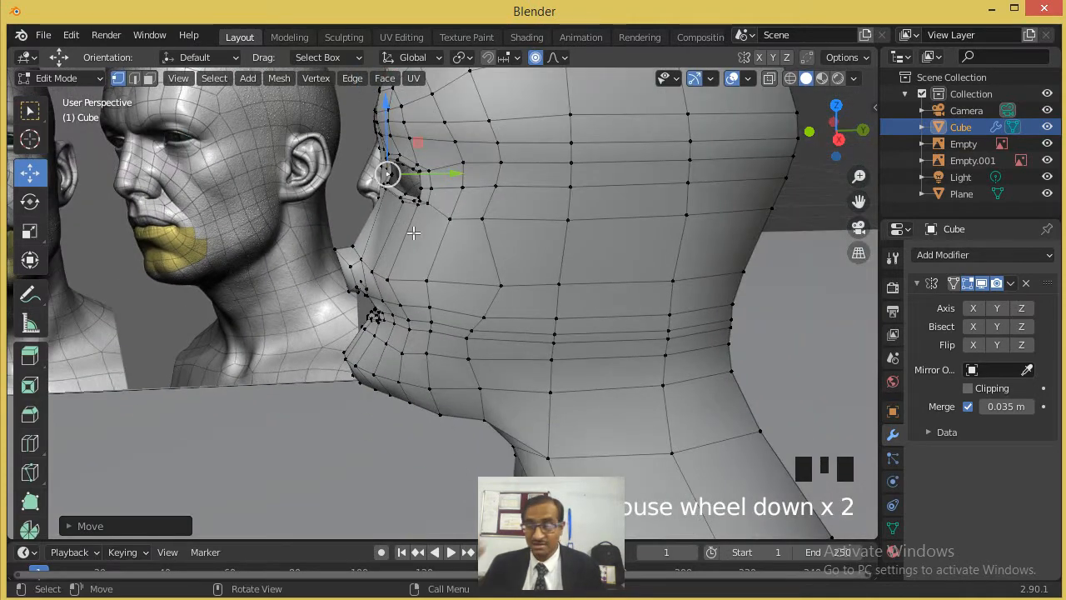
# - Shift the vertices around the lower and outer eye-opening edge with proportional editing
pyautogui.moveTo(395, 194); pyautogui.dragTo(418, 208, button='middle')
pyautogui.moveTo(416, 197); pyautogui.dragTo(429, 196)
pyautogui.click(461, 259)
pyautogui.moveTo(503, 242); pyautogui.dragTo(495, 239)
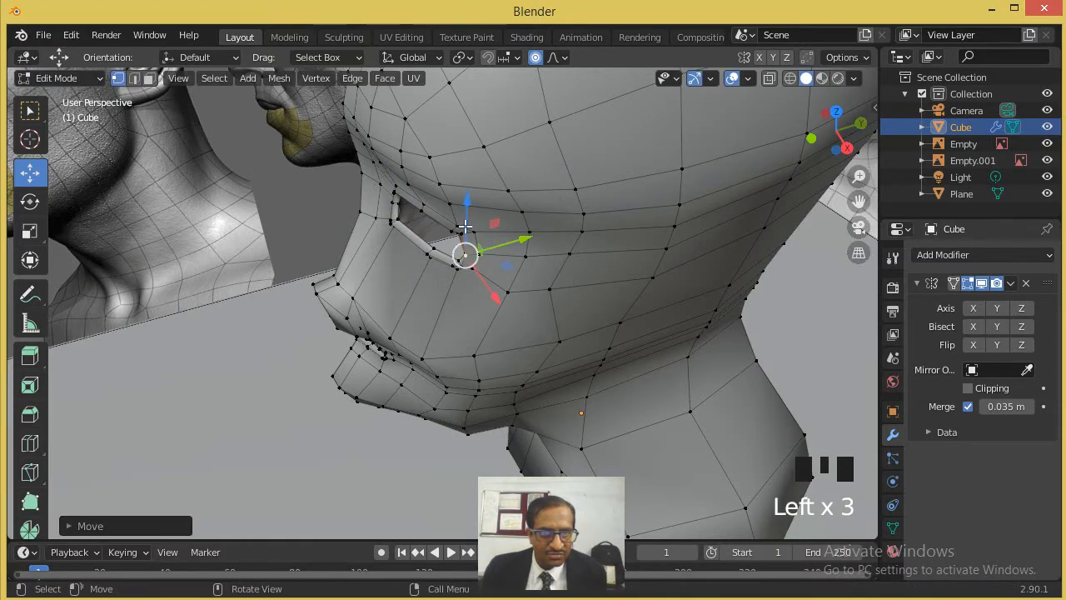
pyautogui.click(425, 209)
pyautogui.moveTo(459, 205); pyautogui.dragTo(447, 209)
pyautogui.moveTo(380, 250); pyautogui.dragTo(486, 226, button='middle')
# - Try to move a vertex at the outer eye corner with proportional editing, and undo that move
pyautogui.click(479, 221)
pyautogui.moveTo(466, 207); pyautogui.dragTo(487, 243)
pyautogui.hotkey('ctrl', 'z')
# - Turn off proportional editing and reposition single vertices at the outer and inner corners of the eye opening
pyautogui.click(536, 60)
pyautogui.click(481, 253)
pyautogui.moveTo(486, 243); pyautogui.dragTo(386, 118, button='middle')
pyautogui.scroll(2, 400, 203)
pyautogui.scroll(-1, 386, 118)
pyautogui.click(385, 134)
pyautogui.moveTo(388, 133)
pyautogui.mouseDown()
pyautogui.moveTo(406, 130)
pyautogui.moveTo(384, 143)
pyautogui.mouseUp()
pyautogui.moveTo(383, 144); pyautogui.dragTo(521, 150, button='middle')
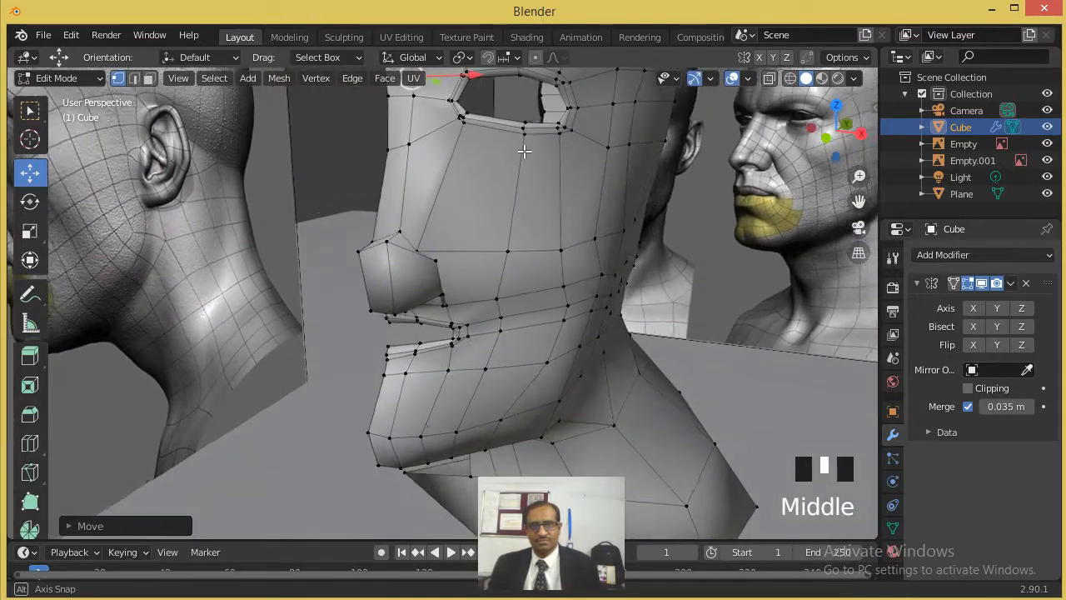
# - Reposition the vertices on the nose bridge just above the tip to refine the nose profile
pyautogui.scroll(-1, 521, 150)
pyautogui.scroll(3, 537, 253)
pyautogui.moveTo(482, 225); pyautogui.dragTo(366, 244, button='middle')
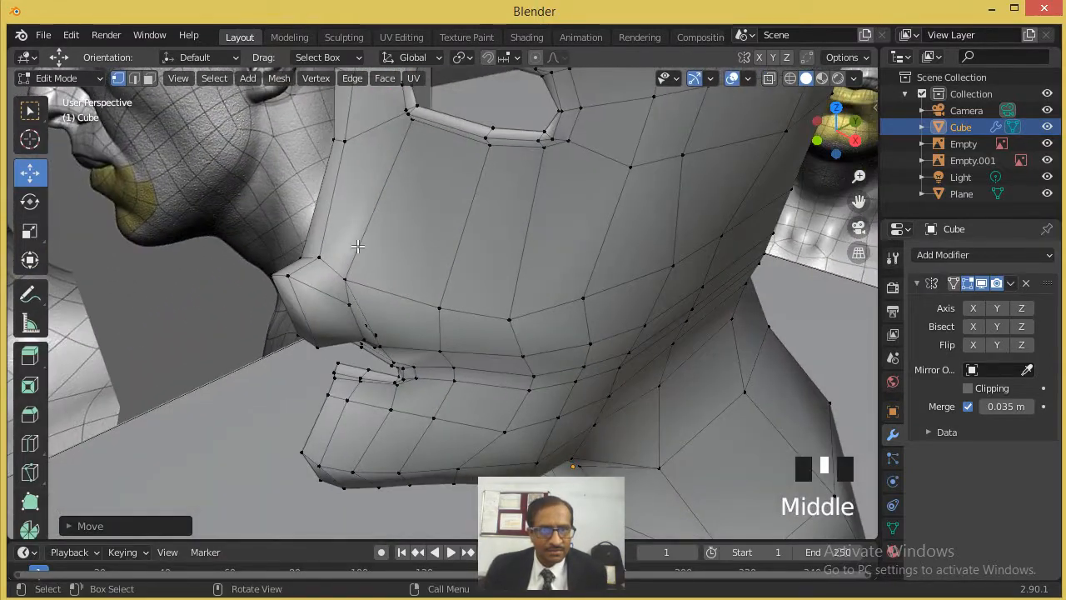
pyautogui.click(322, 254)
pyautogui.moveTo(366, 243); pyautogui.dragTo(298, 180)
pyautogui.keyDown('ctrl'); pyautogui.click(305, 242); pyautogui.keyUp('ctrl')
pyautogui.scroll(-3, 330, 227)
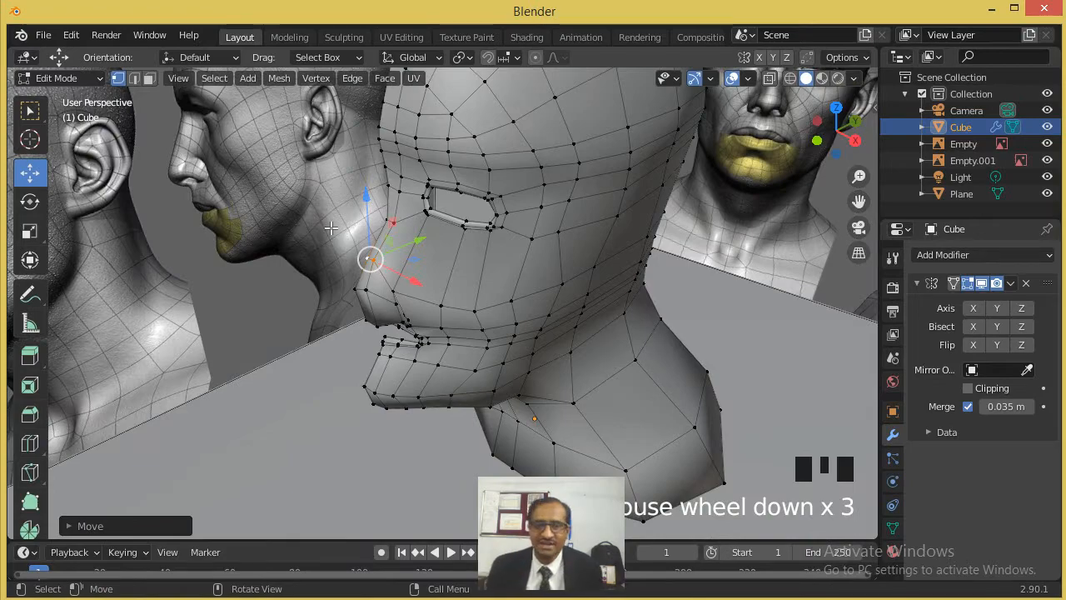
# - Move the vertex on the side of the nose, above the nostril, to reshape the nose wing
pyautogui.scroll(2, 350, 217)
pyautogui.moveTo(350, 219); pyautogui.dragTo(391, 322, button='middle')
pyautogui.scroll(2, 416, 241)
pyautogui.click(380, 345)
pyautogui.moveTo(417, 360); pyautogui.dragTo(345, 348)
pyautogui.moveTo(345, 348); pyautogui.dragTo(396, 389, button='middle')
# - Adjust the vertices around the nostril opening, lowering the outermost rim vertex about 0.02 m along Z
pyautogui.scroll(3, 385, 399)
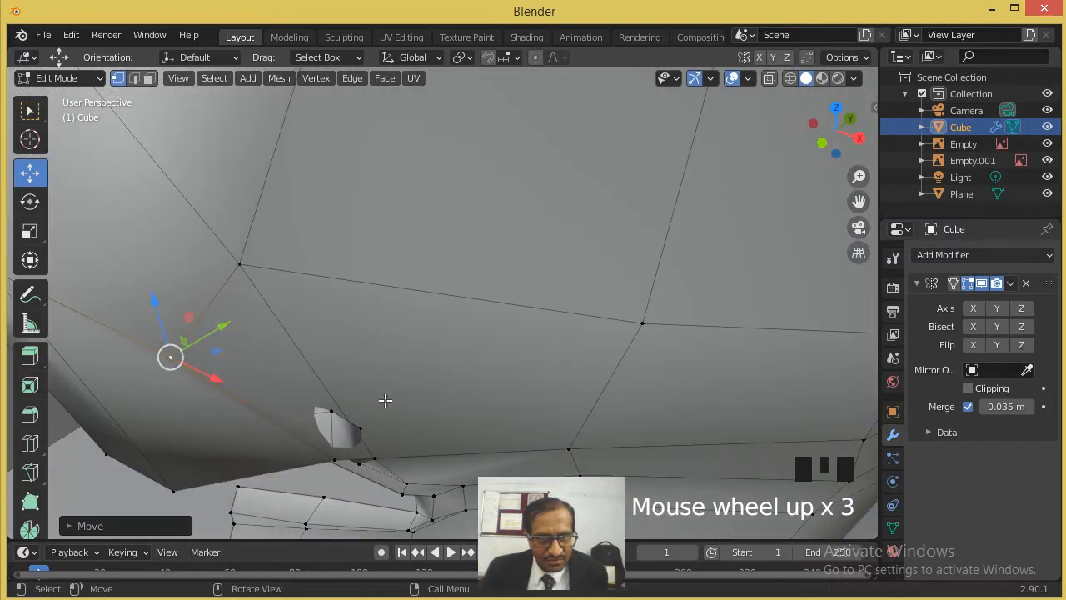
pyautogui.click(336, 459)
pyautogui.moveTo(335, 460); pyautogui.dragTo(388, 369, button='middle')
pyautogui.moveTo(366, 210); pyautogui.dragTo(295, 237)
pyautogui.click(341, 211)
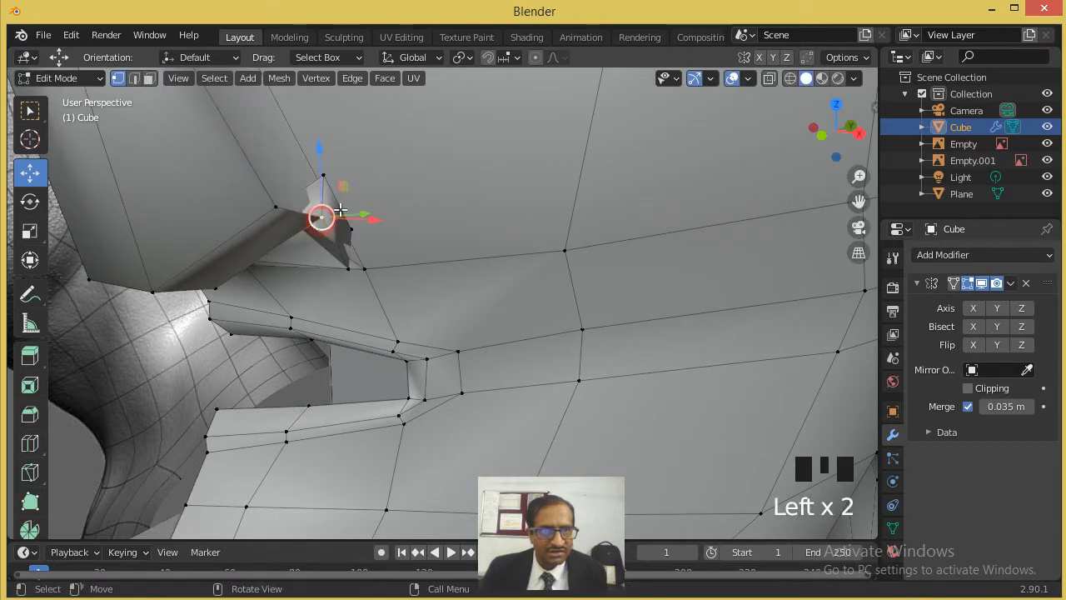
pyautogui.moveTo(322, 179); pyautogui.dragTo(325, 182)
pyautogui.click(329, 160)
pyautogui.moveTo(330, 219); pyautogui.dragTo(354, 221)
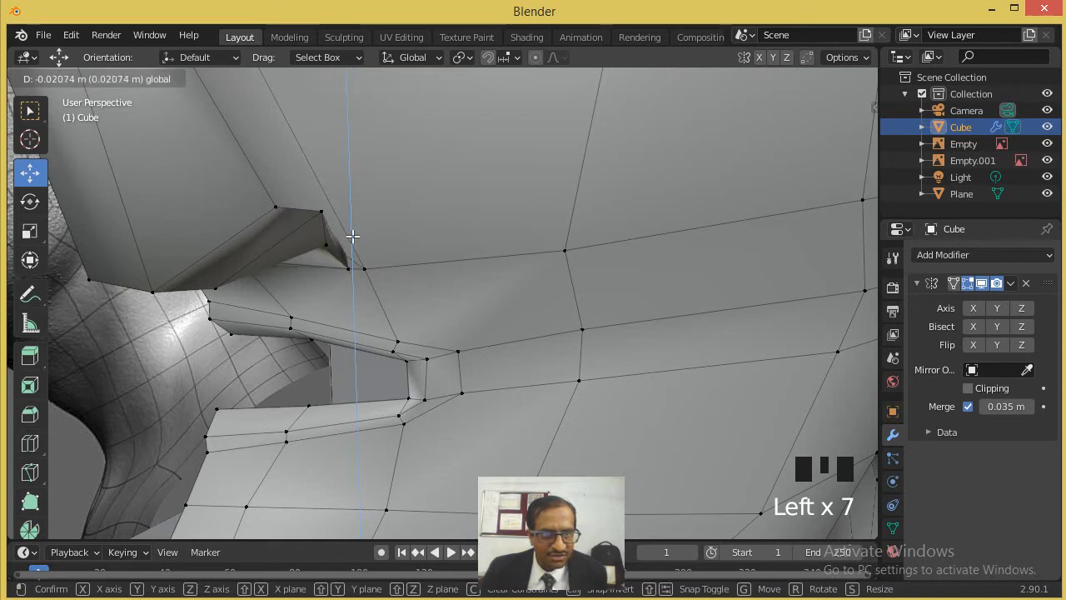
pyautogui.moveTo(352, 237); pyautogui.dragTo(353, 236)
# - In front view, move the three vertices on the nostril's outer rim inward toward the nose to narrow the gap
pyautogui.scroll(2, 243, 182)
pyautogui.scroll(-1, 144, 158)
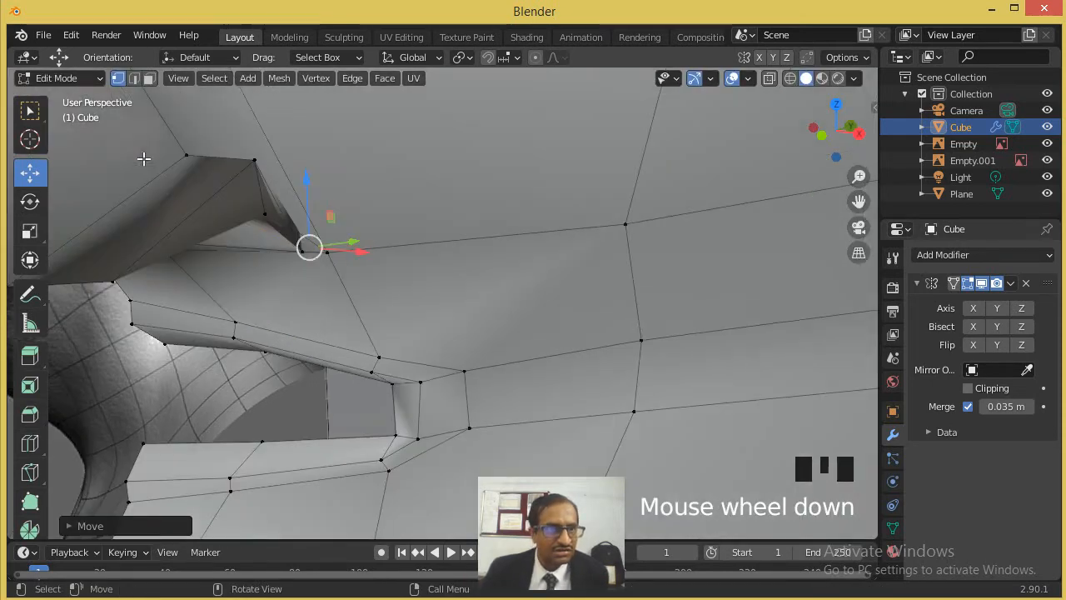
pyautogui.press('KP_1')
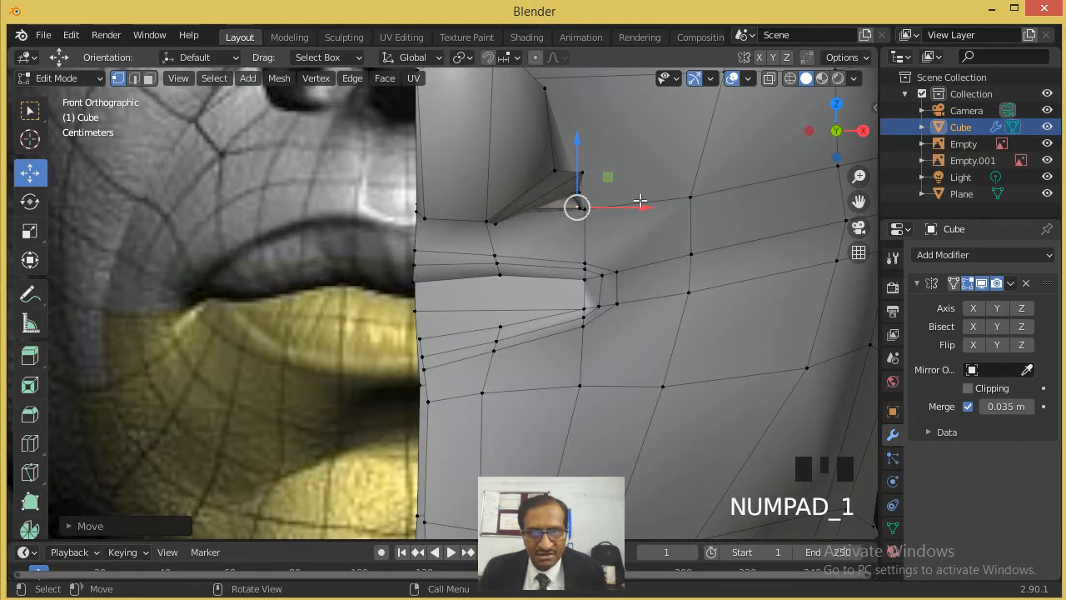
pyautogui.scroll(2, 633, 201)
pyautogui.press('g')
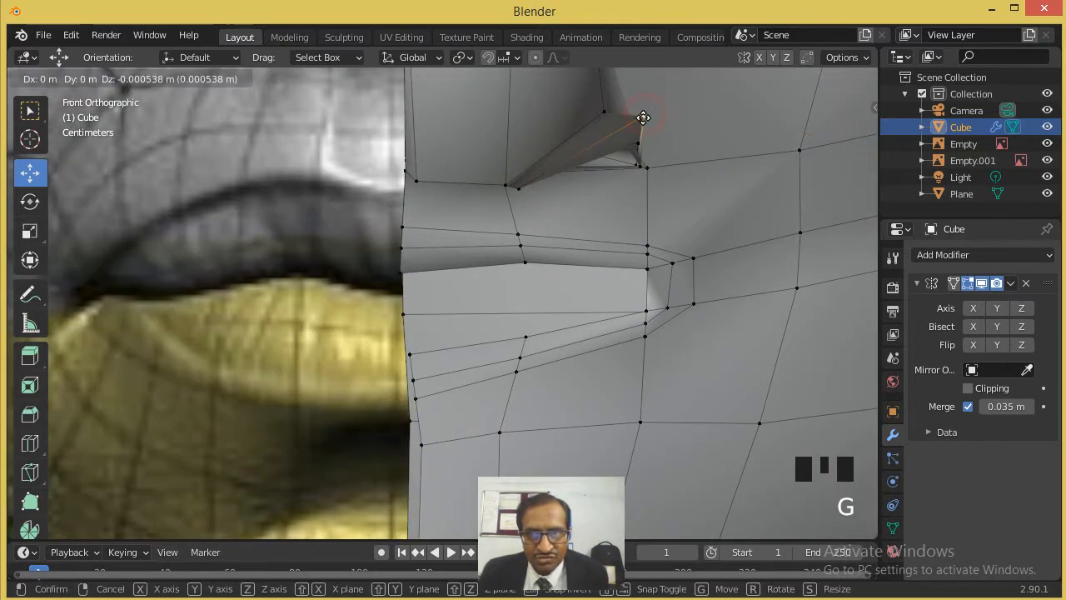
pyautogui.click(629, 127)
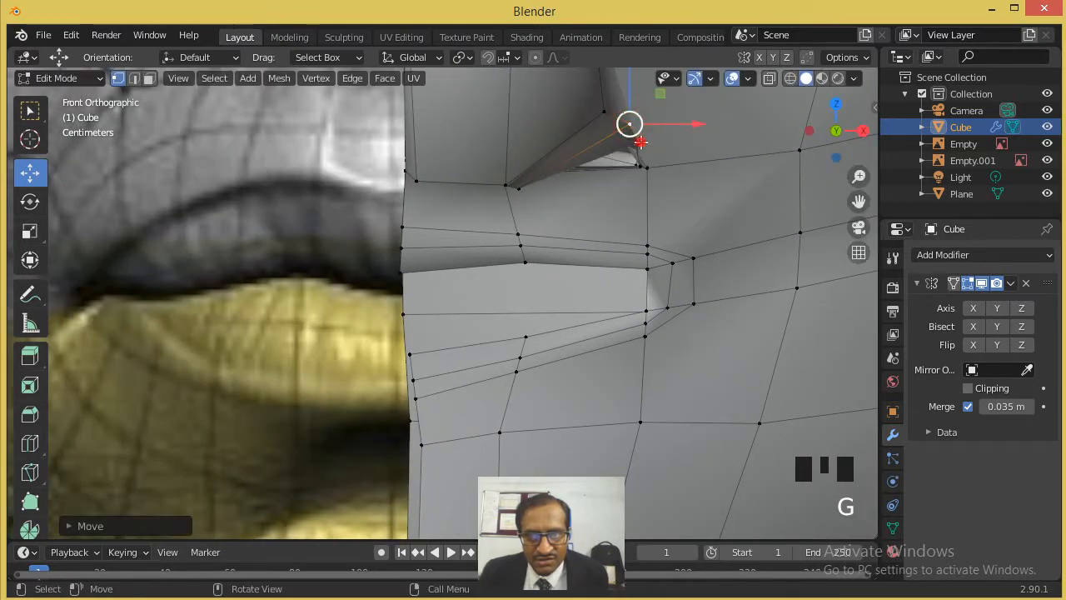
pyautogui.press('g')
pyautogui.click(606, 155)
pyautogui.click(638, 167)
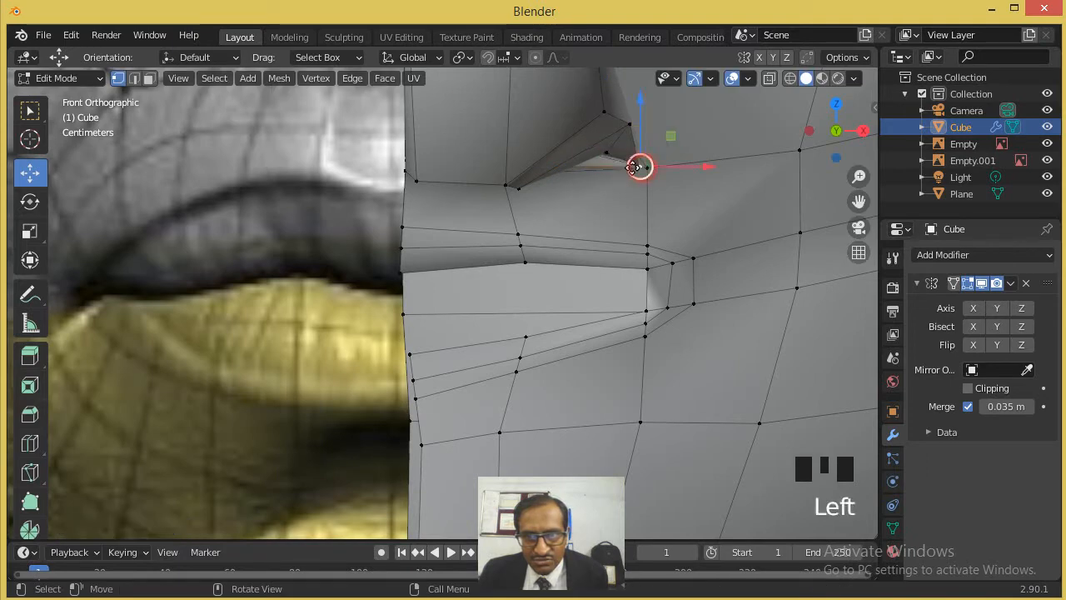
pyautogui.press('g')
pyautogui.click(619, 162)
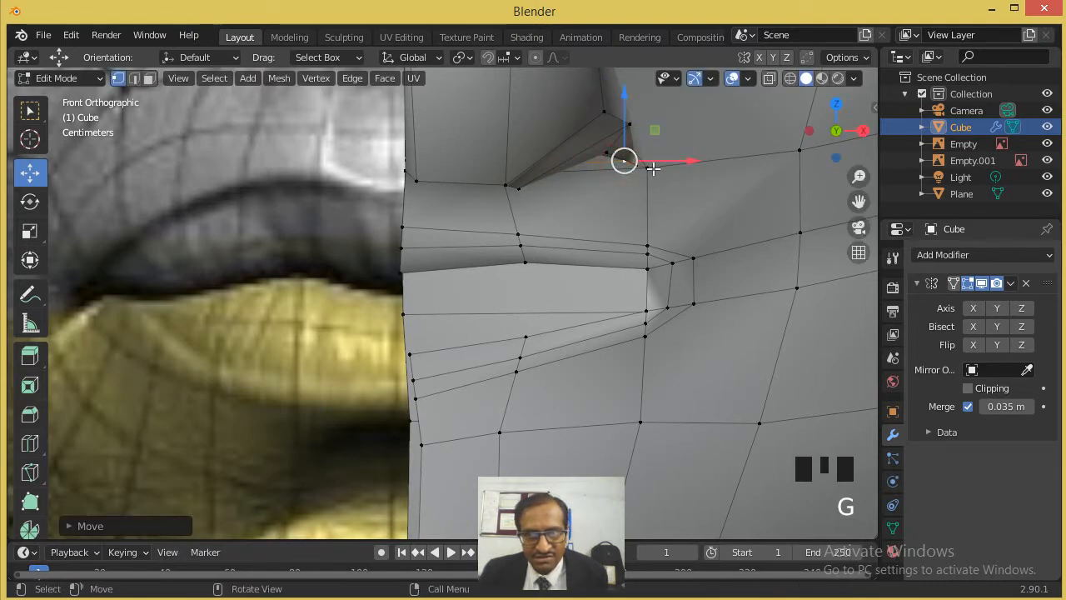
# - Move the vertex at the nostril's inner corner slightly outward and upward
pyautogui.click(519, 188)
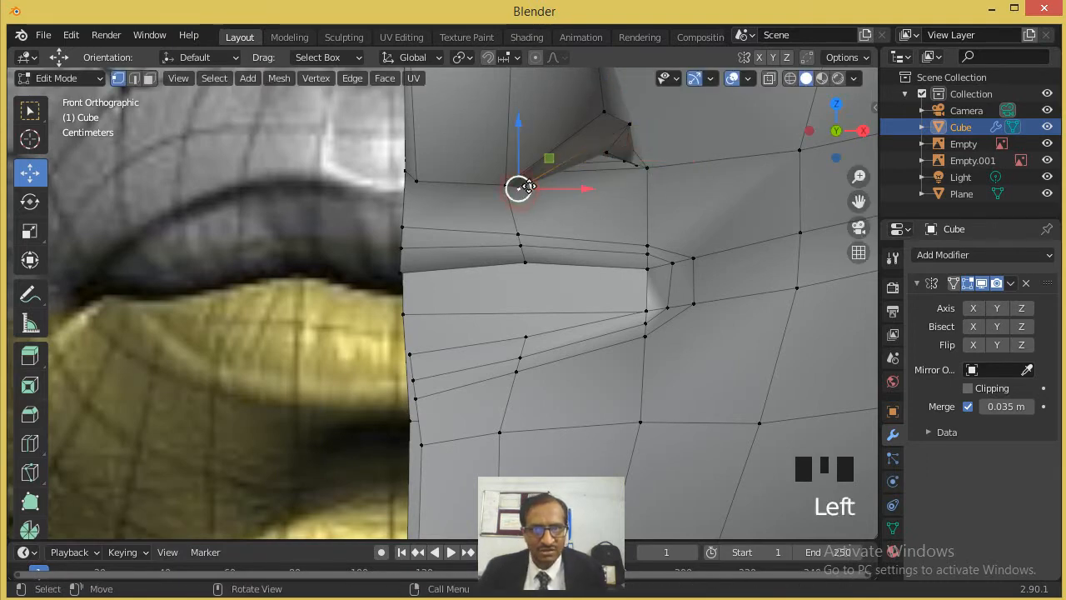
pyautogui.press('g')
pyautogui.click(541, 182)
# - Return to Object Mode and turn the X-axis mirroring back on to check the full face
pyautogui.scroll(-5, 576, 174)
pyautogui.moveTo(581, 179); pyautogui.dragTo(491, 238, button='middle')
pyautogui.scroll(-10, 491, 238)
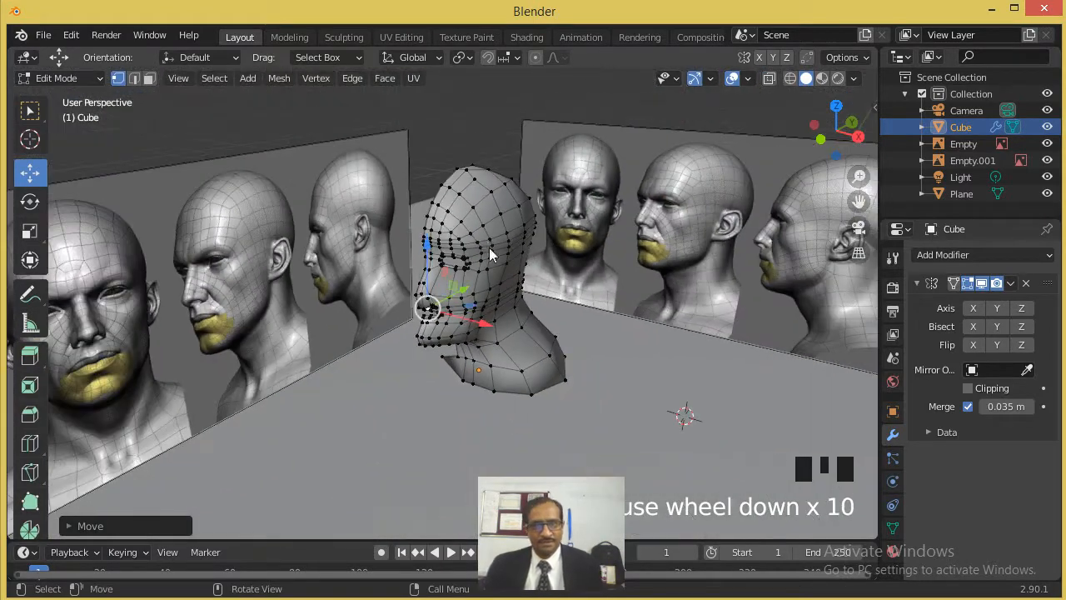
pyautogui.press('Tab')
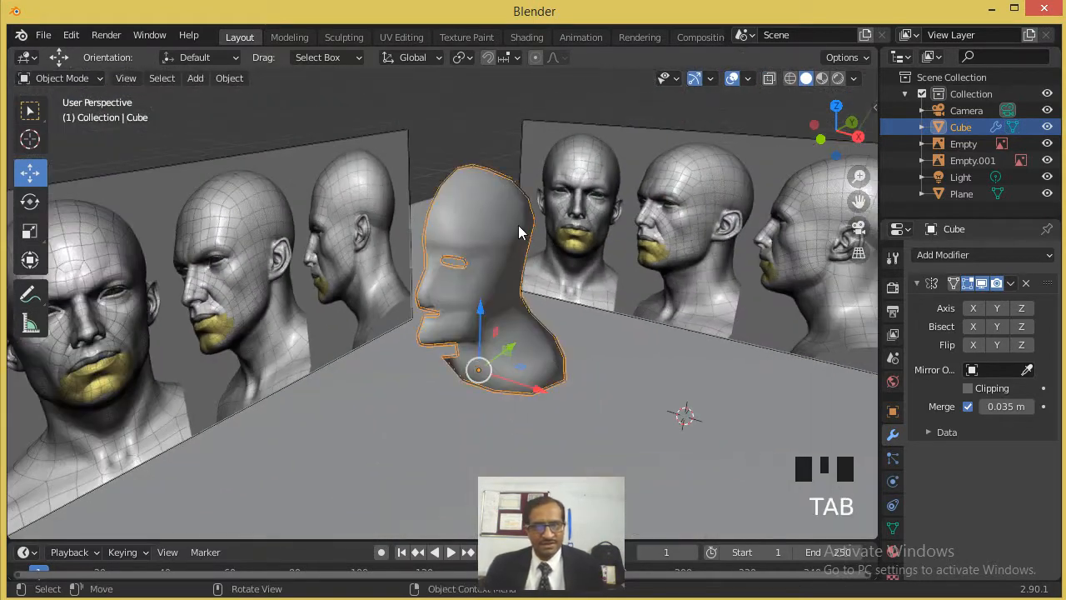
pyautogui.click(971, 308)
pyautogui.moveTo(541, 315); pyautogui.dragTo(460, 283, button='middle')
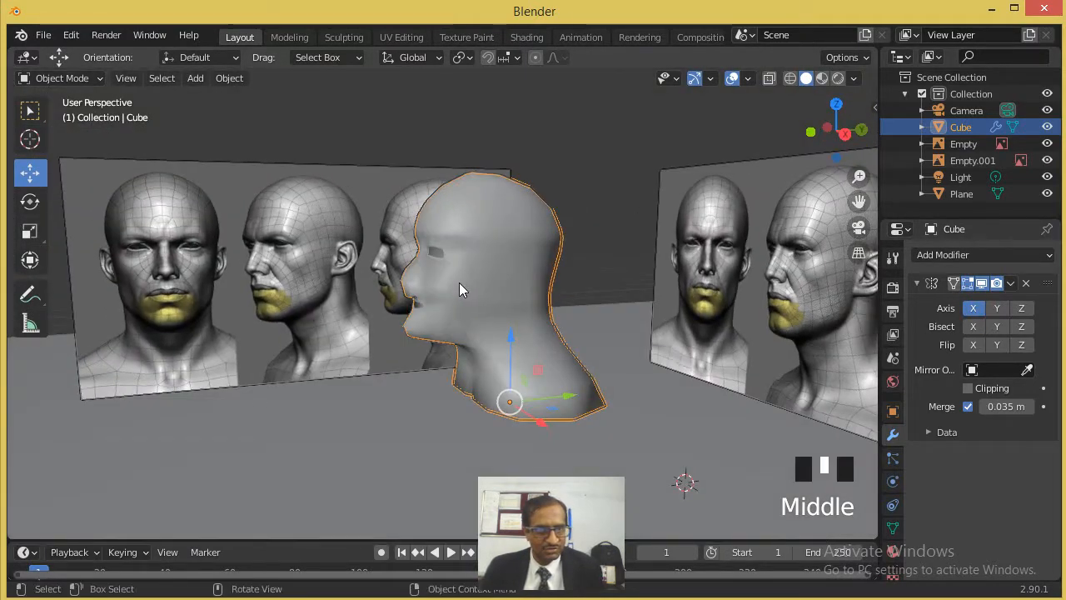
pyautogui.scroll(4, 408, 276)
pyautogui.moveTo(384, 271); pyautogui.dragTo(410, 305, button='middle')
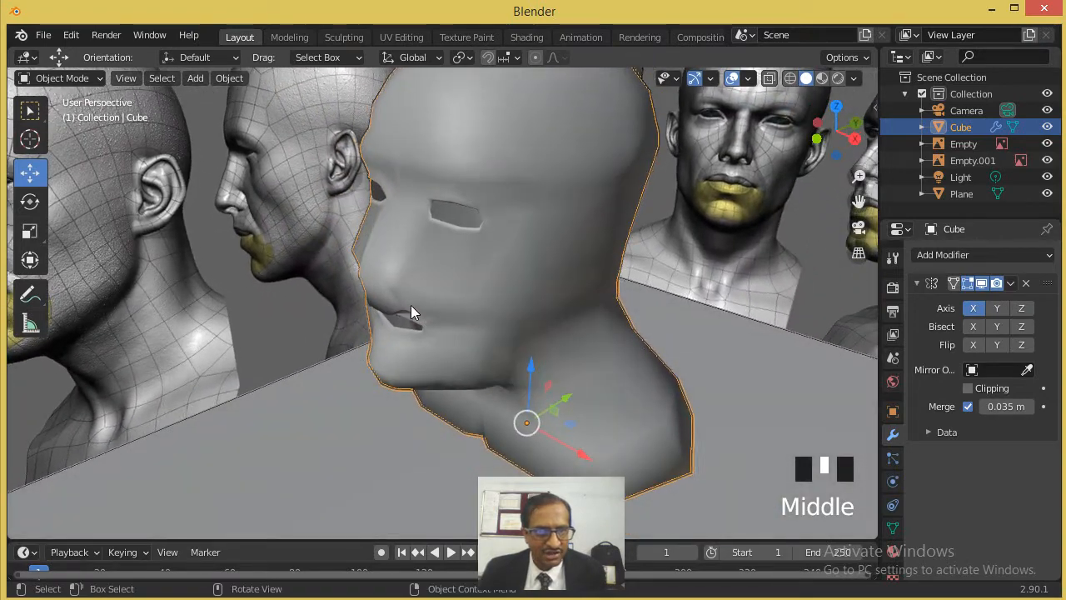
pyautogui.scroll(2, 414, 220)
# - With the mirroring on, edit the mesh and reposition the nose-tip vertex in side view along the Y axis
pyautogui.press('Tab')
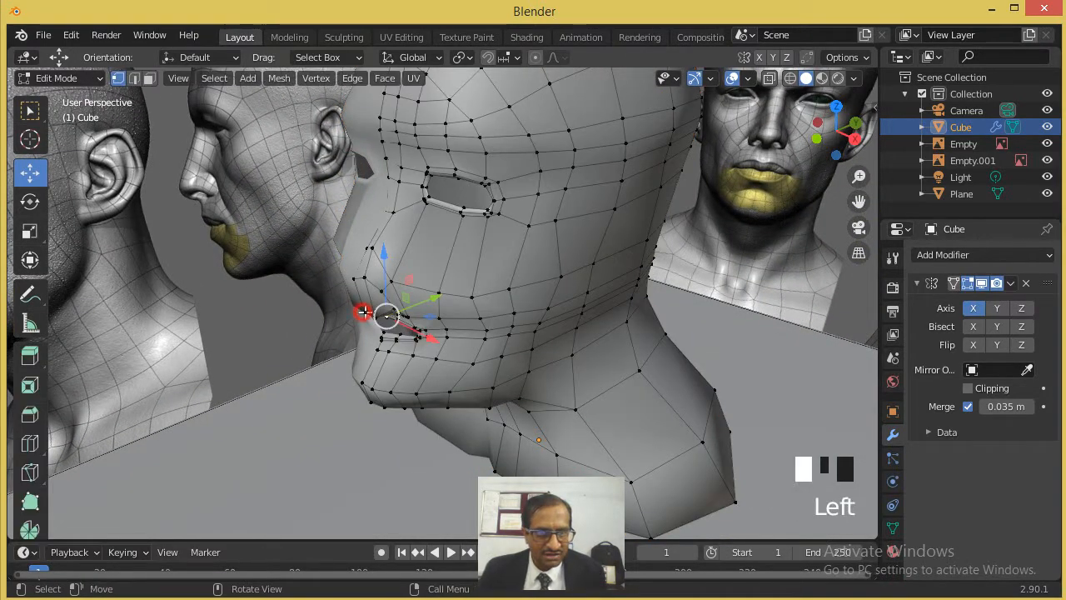
pyautogui.moveTo(396, 298); pyautogui.dragTo(353, 314)
pyautogui.scroll(3, 342, 317)
pyautogui.moveTo(342, 317); pyautogui.dragTo(267, 290, button='middle')
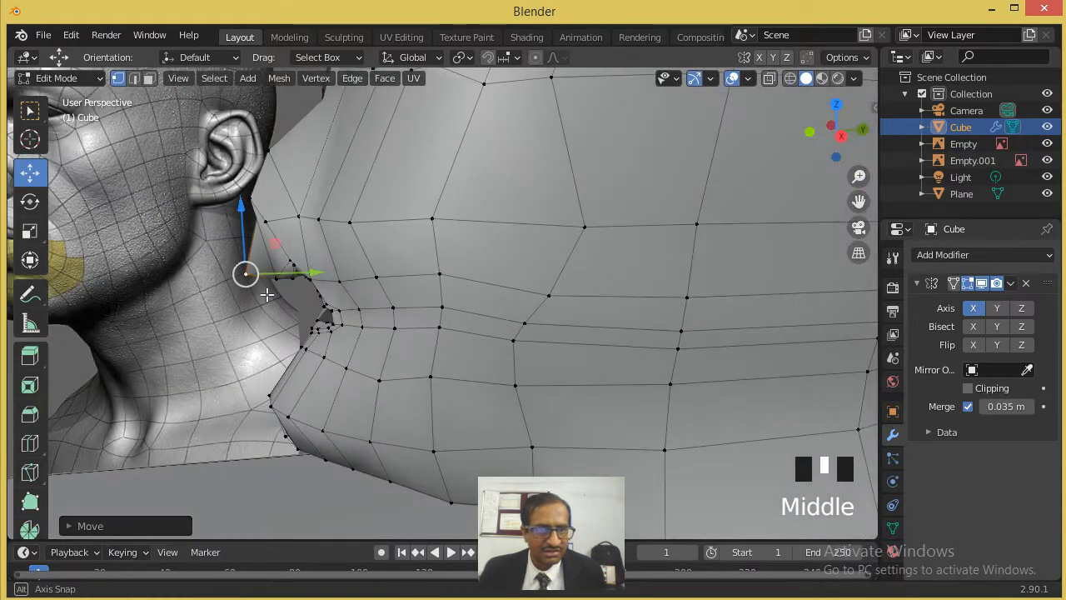
pyautogui.moveTo(273, 280)
pyautogui.mouseDown()
pyautogui.moveTo(315, 277)
pyautogui.moveTo(293, 278)
pyautogui.mouseUp()
pyautogui.moveTo(294, 278); pyautogui.dragTo(278, 330, button='middle')
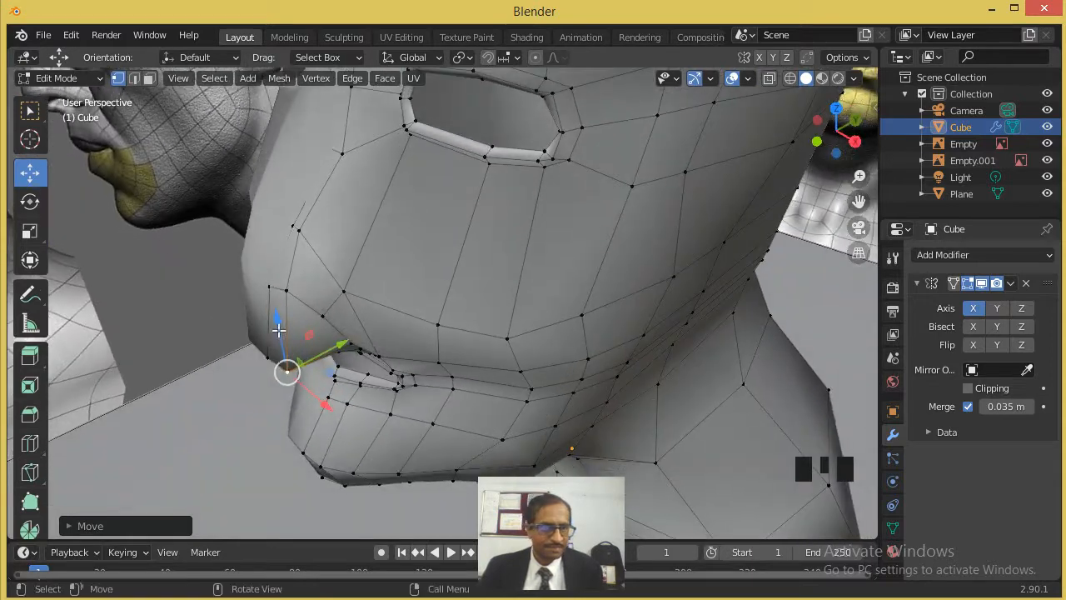
# - Adjust the vertices on the underside of the nose next to the tip to round the nose base
pyautogui.click(268, 355)
pyautogui.moveTo(306, 338); pyautogui.dragTo(282, 363)
pyautogui.click(286, 372)
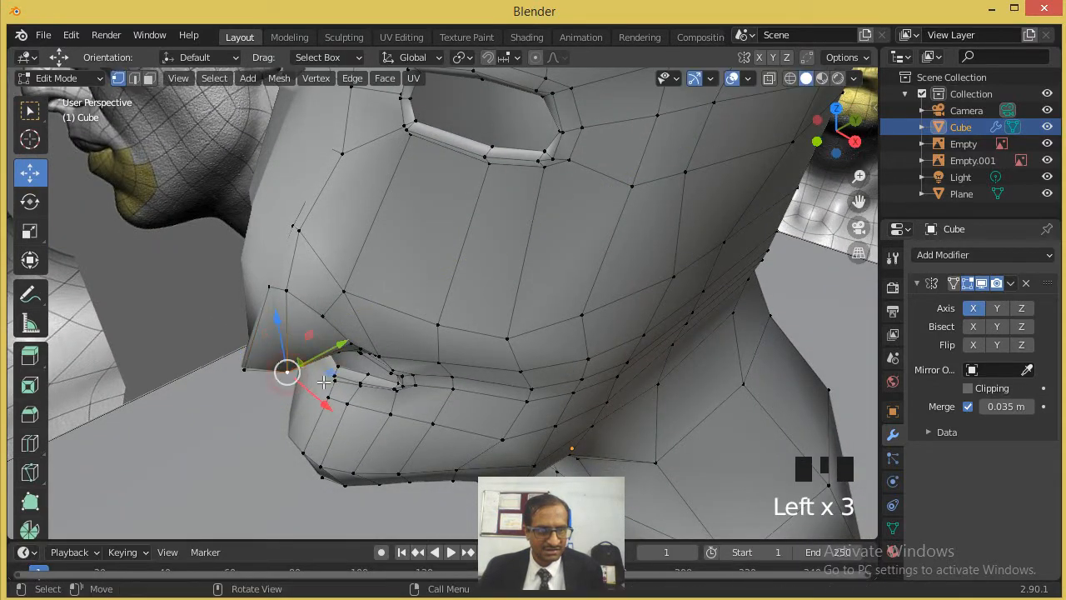
pyautogui.moveTo(316, 396)
pyautogui.mouseDown()
pyautogui.moveTo(305, 387)
pyautogui.moveTo(315, 390)
pyautogui.mouseUp()
pyautogui.moveTo(322, 339); pyautogui.dragTo(455, 247, button='middle')
pyautogui.moveTo(455, 248); pyautogui.dragTo(450, 242)
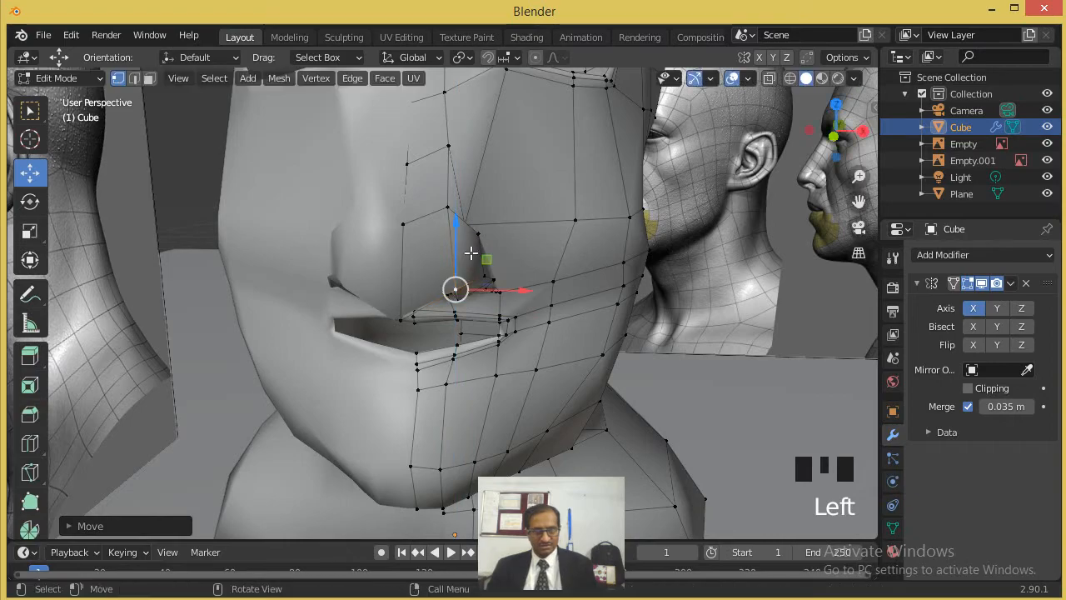
# - Examine the smooth-shaded, mirrored head in Object Mode, checking the nose, mouth and eye shapes against the reference images
pyautogui.scroll(-3, 450, 283)
pyautogui.moveTo(449, 283); pyautogui.dragTo(597, 271, button='middle')
pyautogui.scroll(-2, 596, 272)
pyautogui.press('Tab')
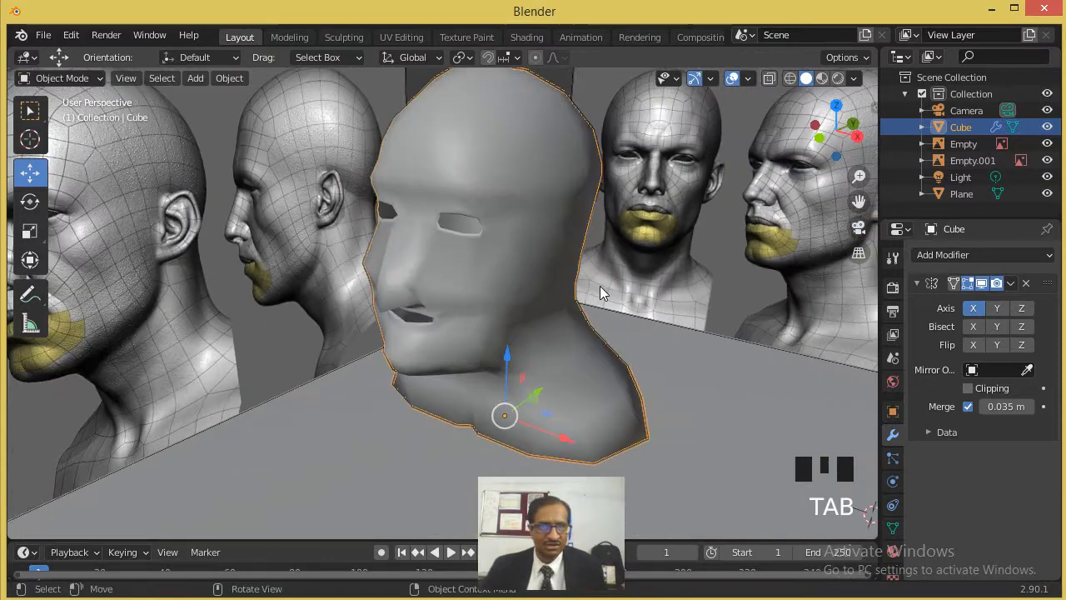
pyautogui.scroll(-5, 549, 281)
pyautogui.scroll(8, 540, 288)
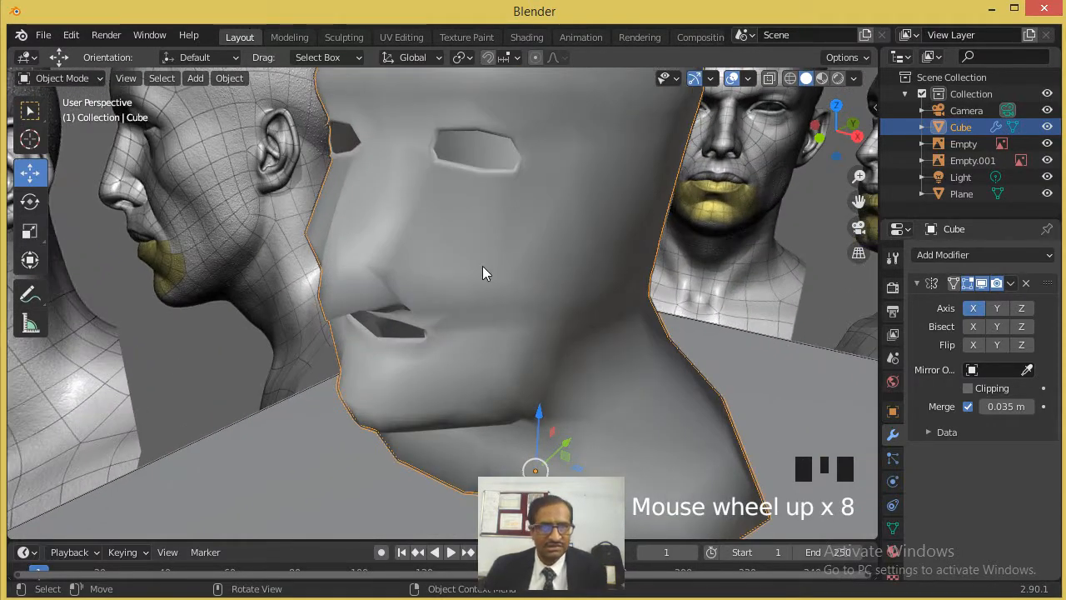
pyautogui.moveTo(482, 266); pyautogui.dragTo(454, 271, button='middle')
pyautogui.scroll(-3, 476, 271)
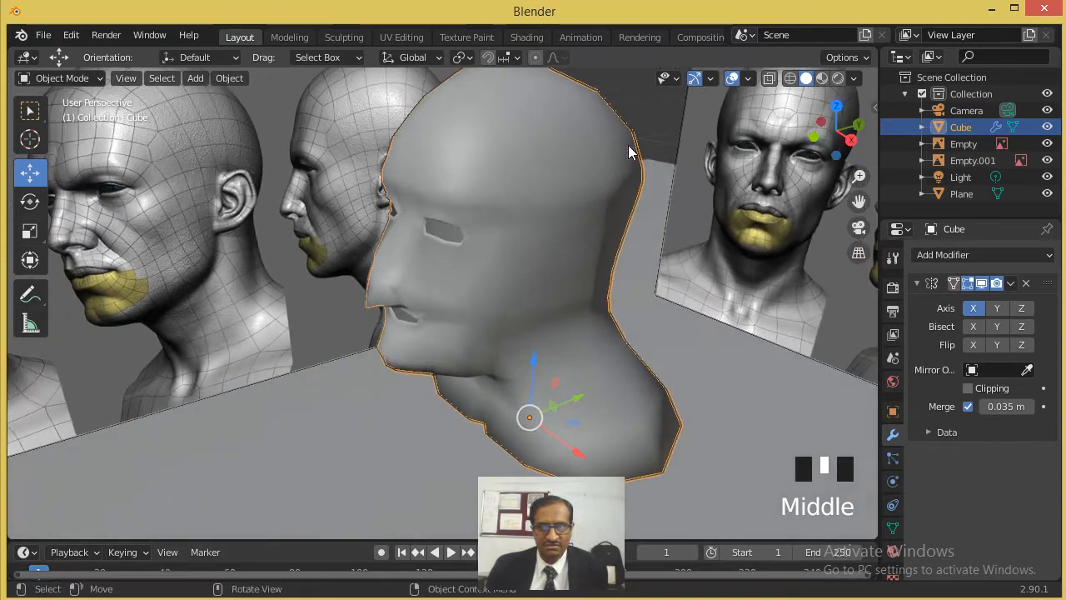
# - Add a Subdivision Surface modifier to the head with Catmull-Clark subdivision and set its viewport level to 2
pyautogui.scroll(-1, 376, 325)
pyautogui.scroll(4, 379, 315)
pyautogui.moveTo(389, 299); pyautogui.dragTo(336, 262, button='middle')
pyautogui.moveTo(356, 264); pyautogui.dragTo(433, 250, button='middle')
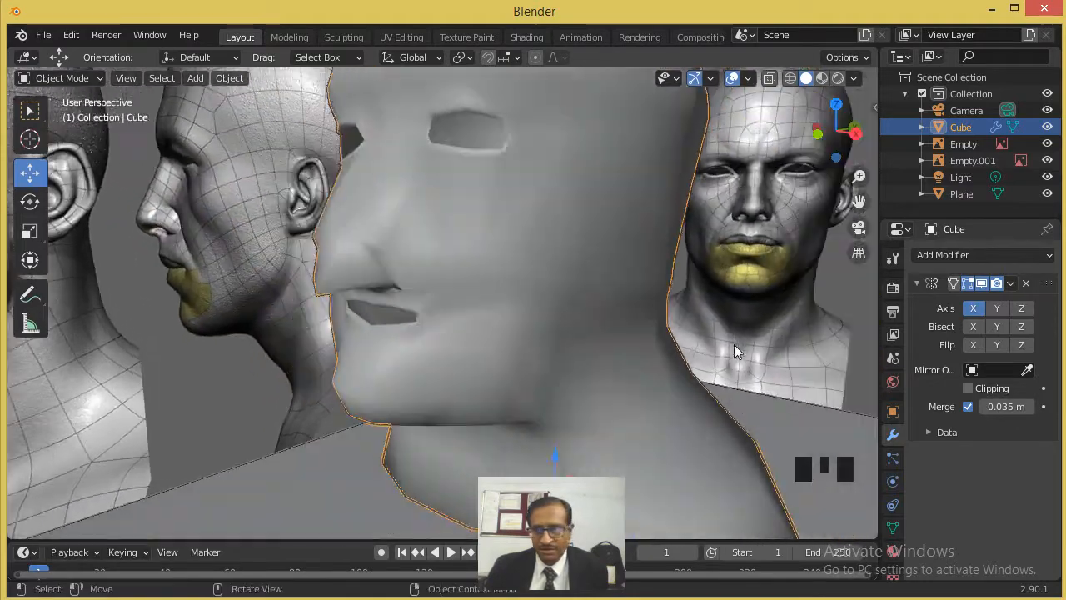
pyautogui.click(983, 254)
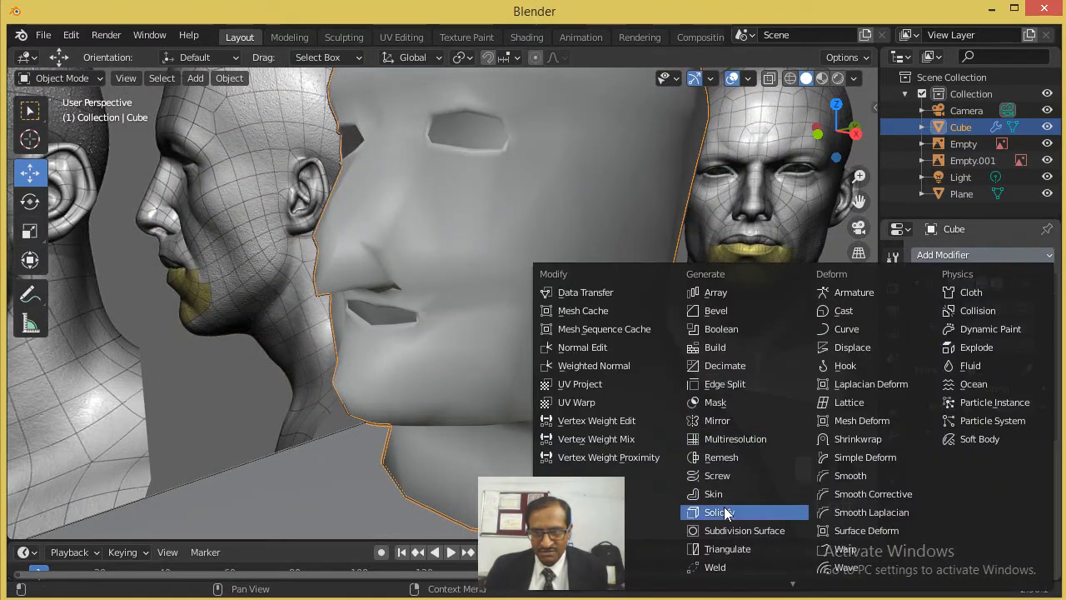
pyautogui.click(743, 532)
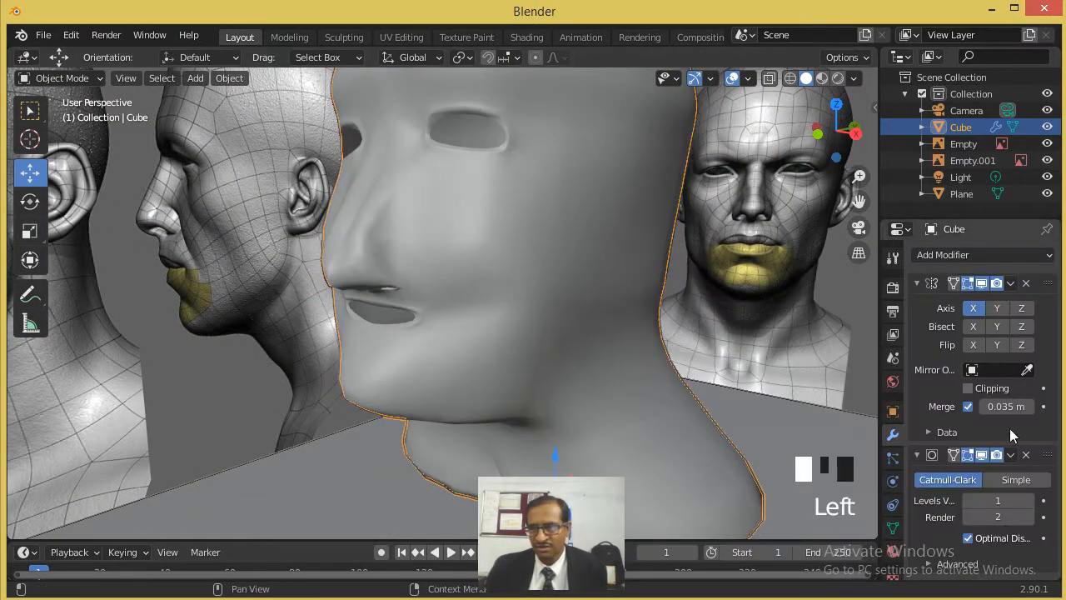
pyautogui.click(1020, 481)
pyautogui.click(968, 483)
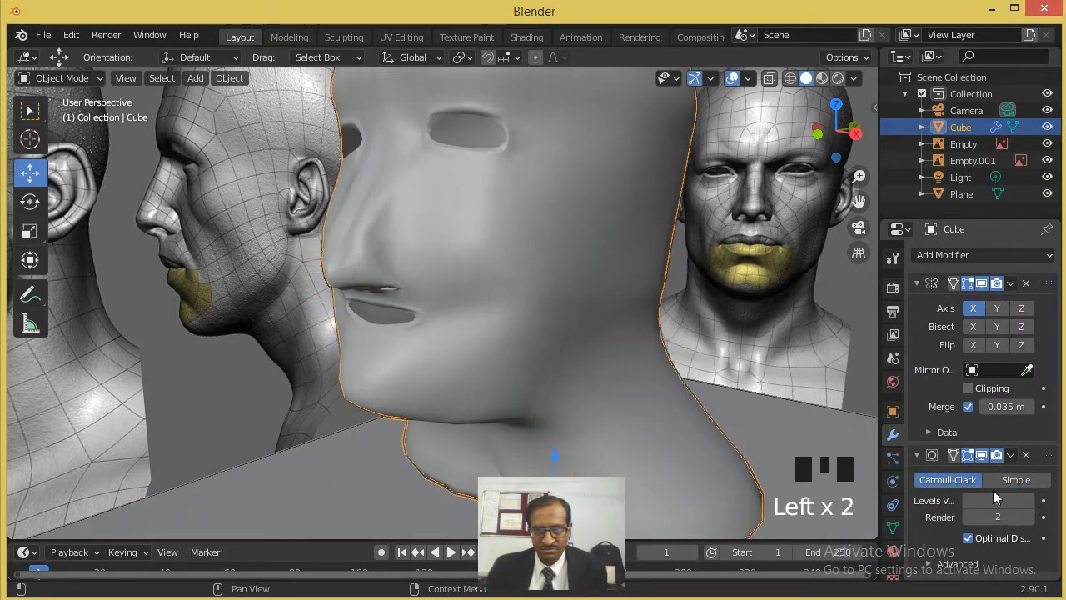
pyautogui.click(1028, 500)
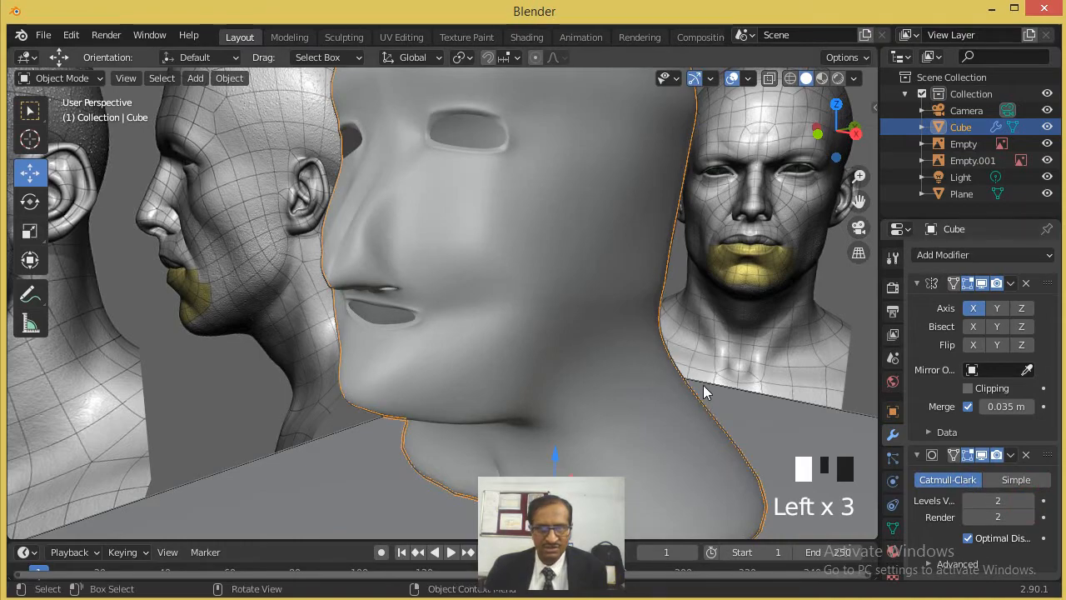
# - Examine the subdivided head from the front, three-quarter and side, comparing its face and profile with the reference images
pyautogui.scroll(-3, 494, 351)
pyautogui.moveTo(494, 351); pyautogui.dragTo(489, 371, button='middle')
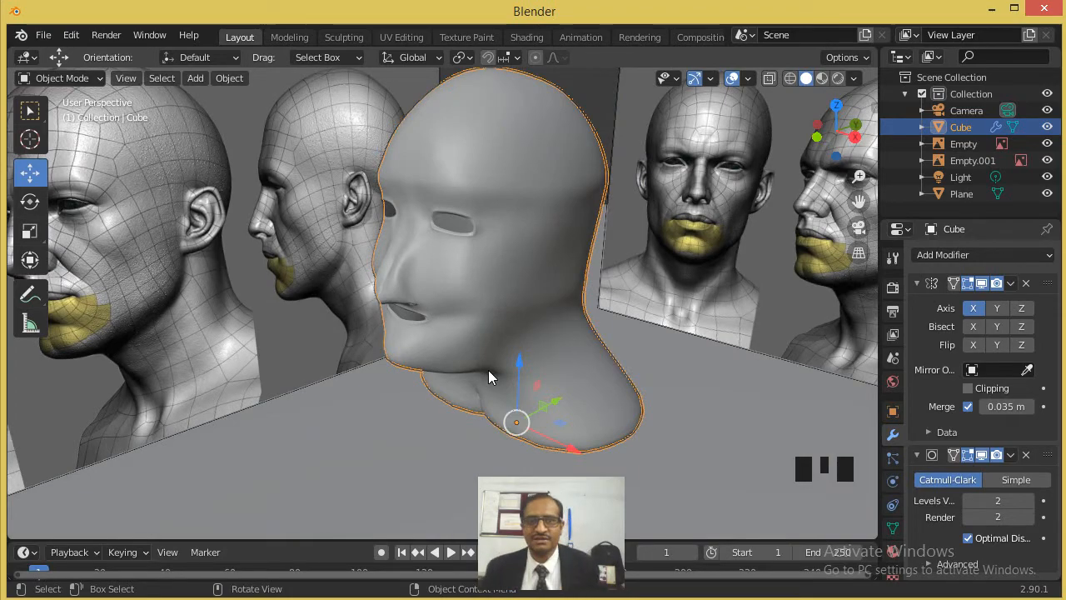
pyautogui.moveTo(461, 254); pyautogui.dragTo(557, 233, button='middle')
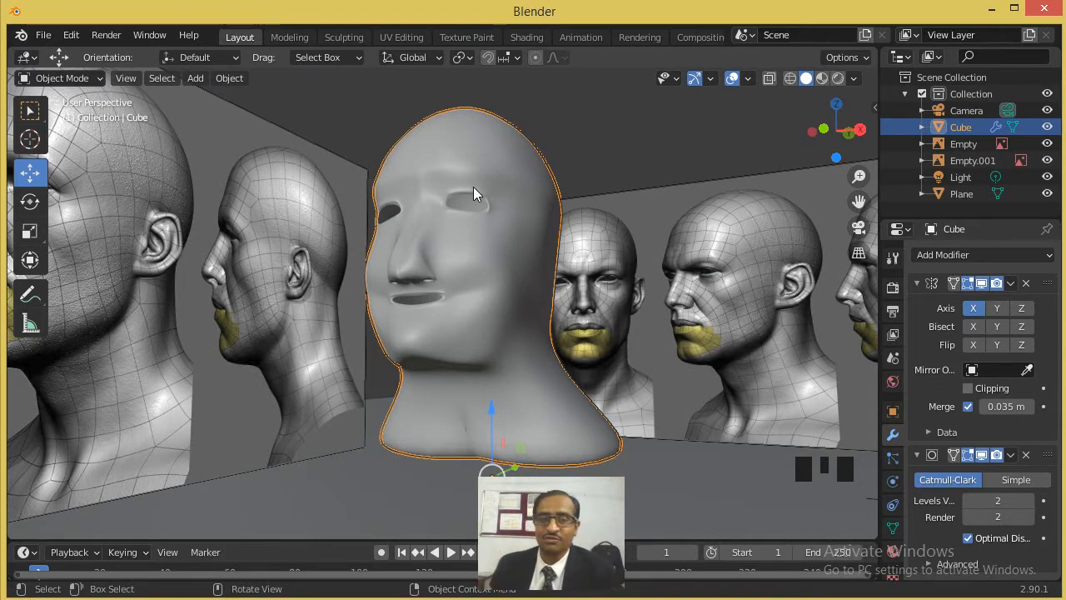
pyautogui.moveTo(482, 208); pyautogui.dragTo(498, 241, button='middle')
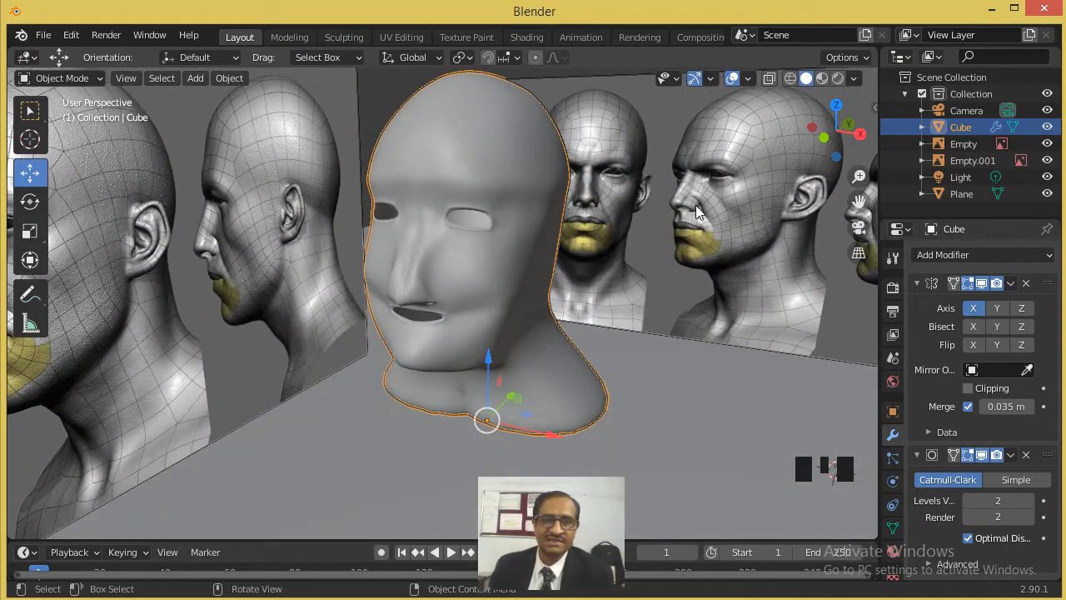
pyautogui.scroll(-3, 694, 213)
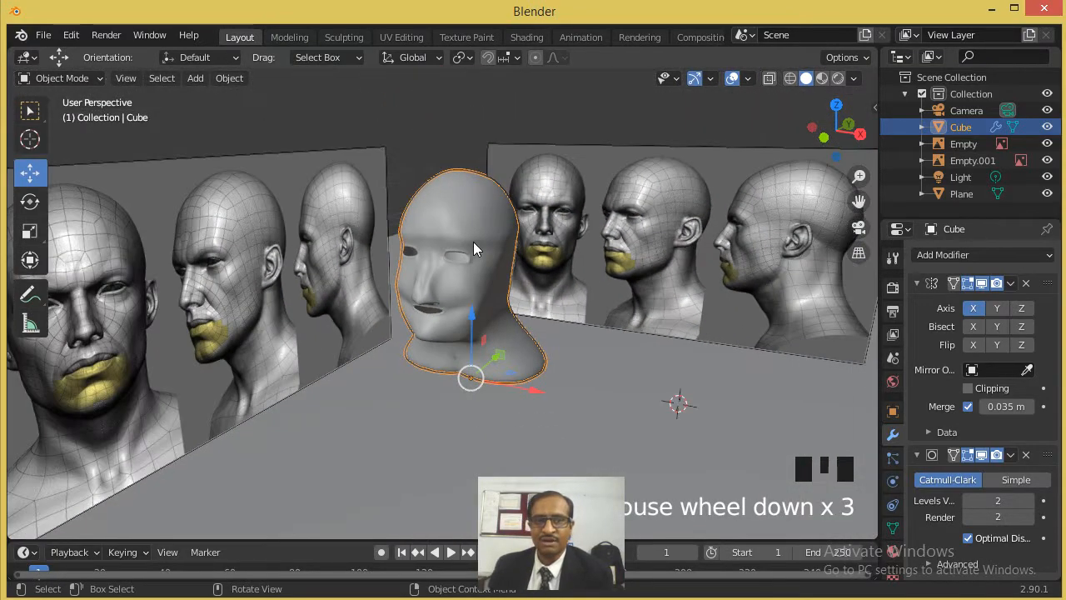
pyautogui.scroll(1, 468, 221)
pyautogui.moveTo(456, 256); pyautogui.dragTo(380, 257, button='middle')
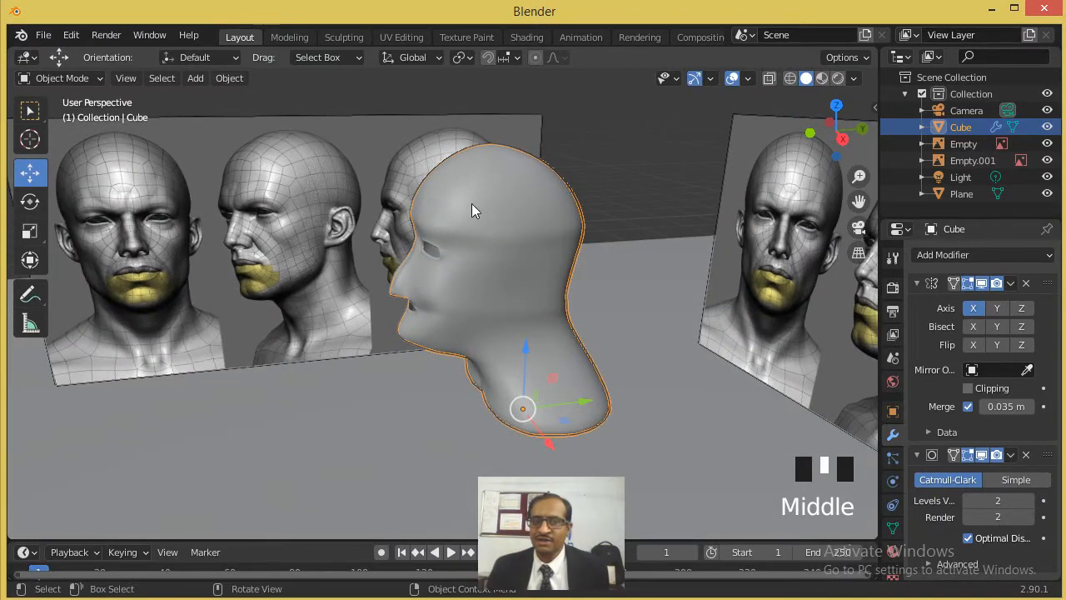
pyautogui.moveTo(498, 237); pyautogui.dragTo(540, 242, button='middle')
pyautogui.scroll(2, 541, 241)
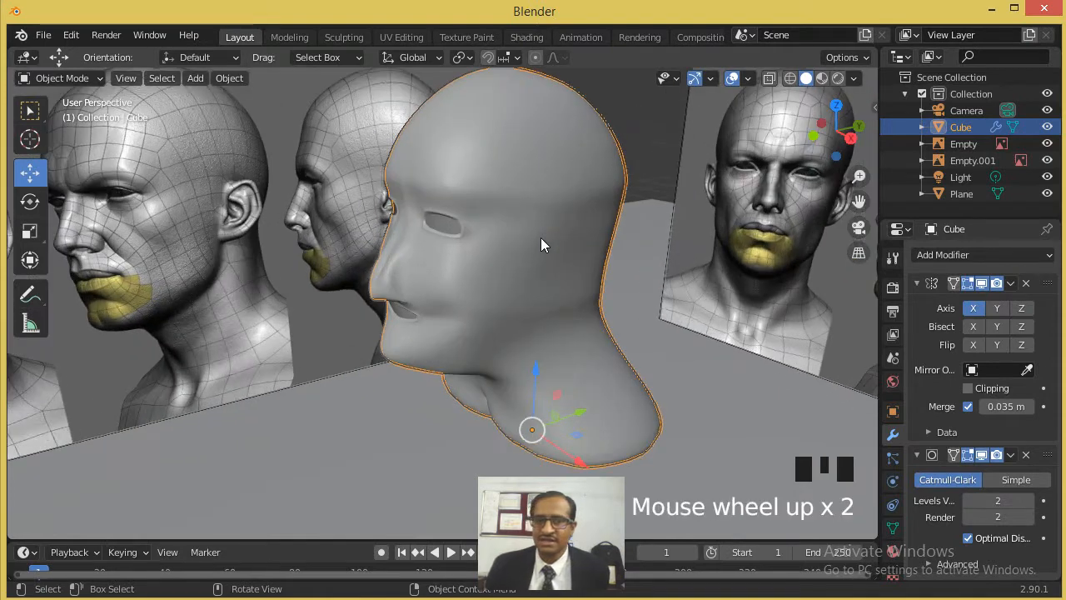
# - Remove the Subdivision Surface modifier from the head and turn off the X axis of the Mirror modifier
pyautogui.click(975, 479)
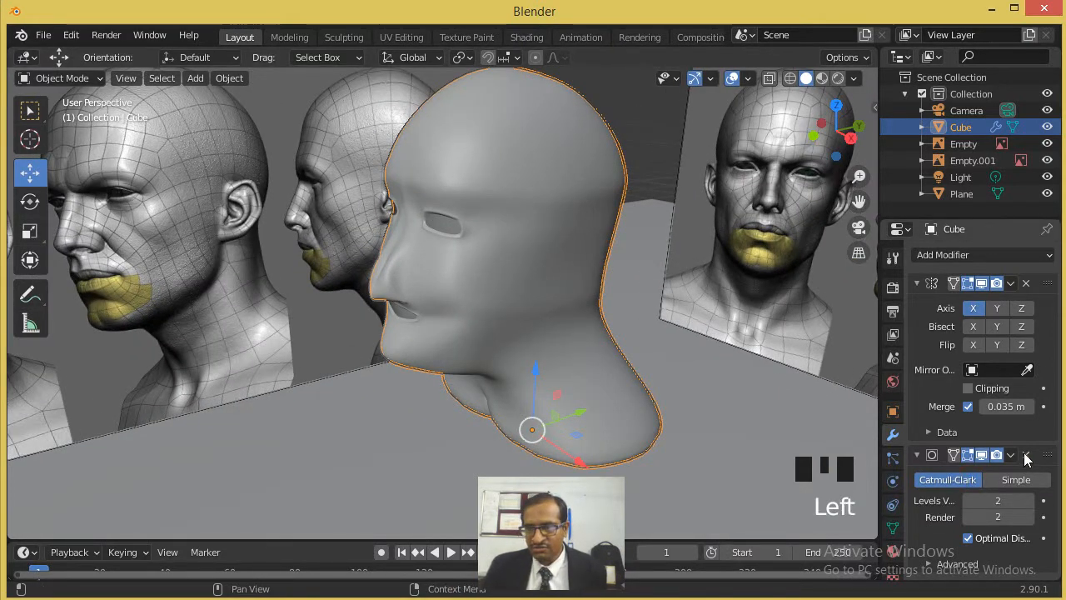
pyautogui.click(1025, 455)
pyautogui.click(973, 308)
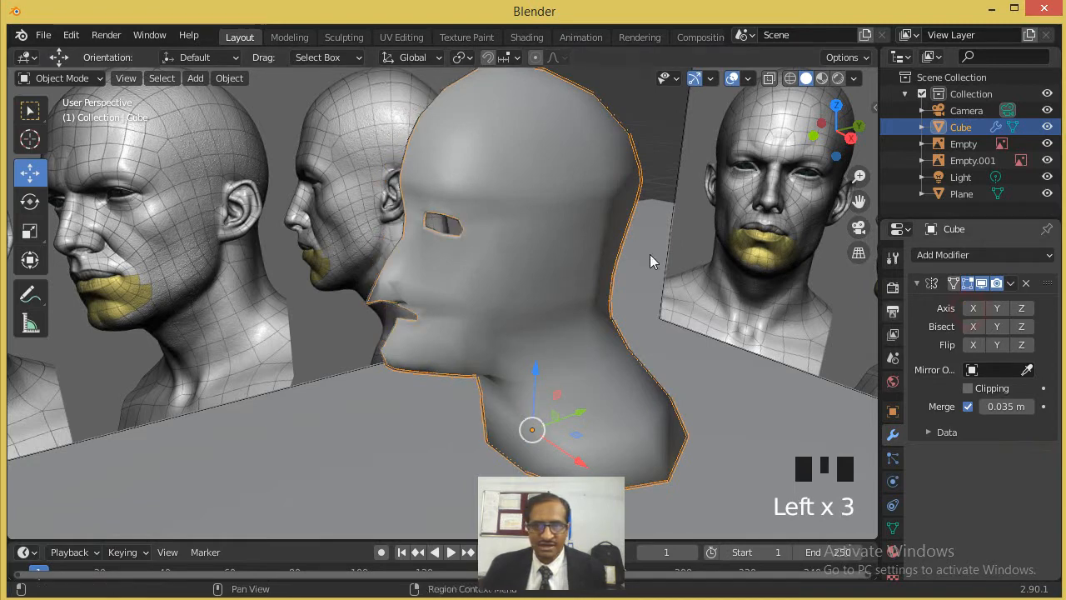
# - Switch the half head back to flat shading
pyautogui.click(227, 80)
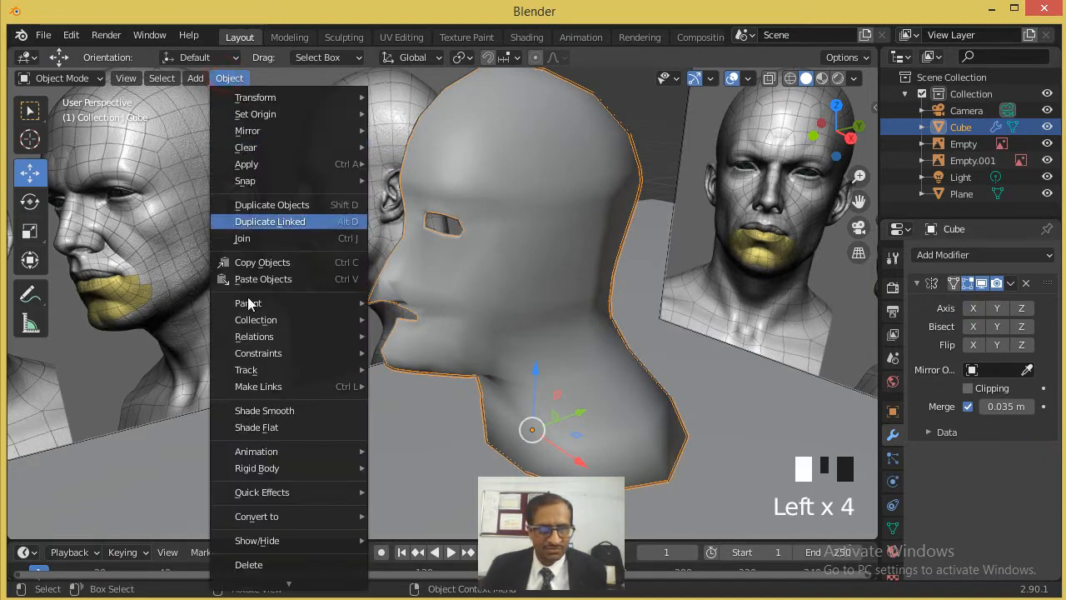
pyautogui.click(286, 426)
pyautogui.moveTo(346, 376); pyautogui.dragTo(586, 236, button='middle')
pyautogui.scroll(2, 672, 202)
pyautogui.click(676, 202)
# - Edit the head mesh in right orthographic view with see-through wireframe display over the reference ear
pyautogui.press('Tab')
pyautogui.scroll(-2, 700, 183)
pyautogui.keyDown('shift'); pyautogui.moveTo(705, 180); pyautogui.dragTo(514, 192, button='middle'); pyautogui.keyUp('shift')
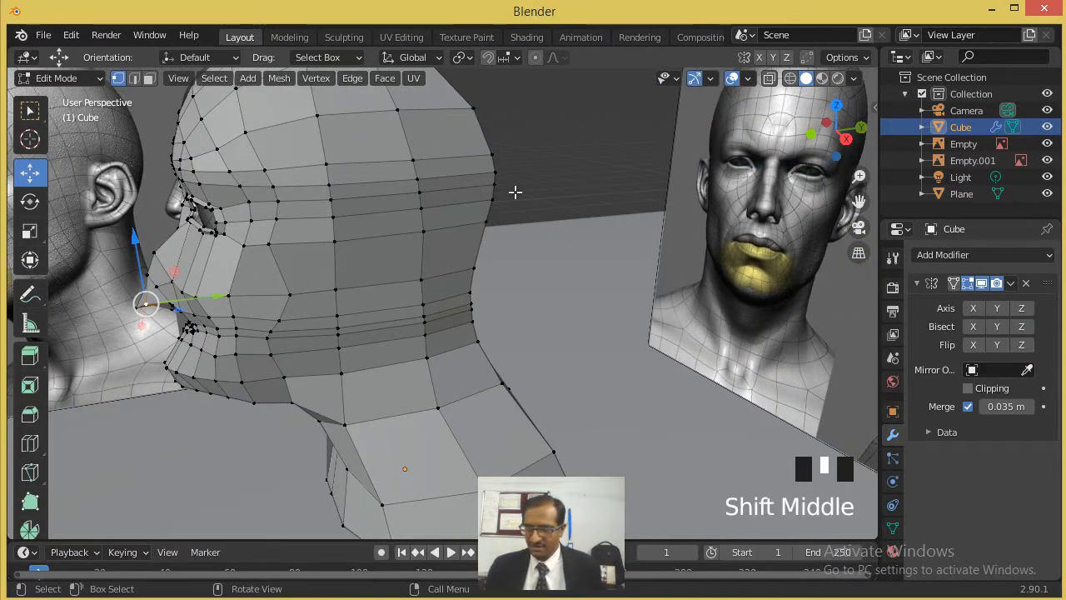
pyautogui.press('KP_3')
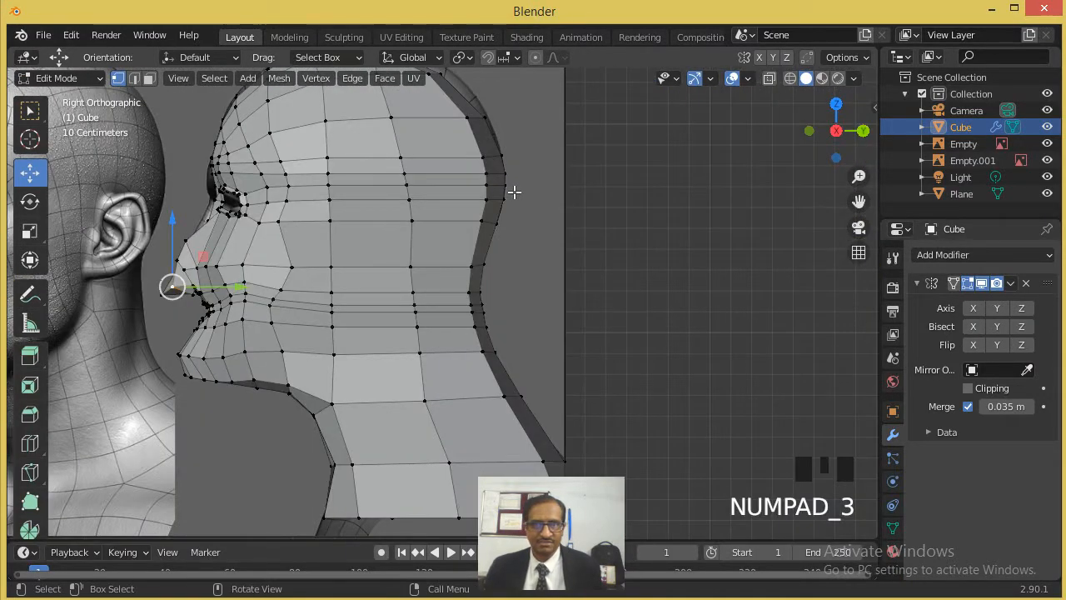
pyautogui.click(769, 78)
pyautogui.scroll(3, 524, 203)
pyautogui.keyDown('shift'); pyautogui.moveTo(342, 180); pyautogui.dragTo(457, 261, button='middle'); pyautogui.keyUp('shift')
pyautogui.scroll(1, 454, 245)
pyautogui.scroll(-1, 458, 248)
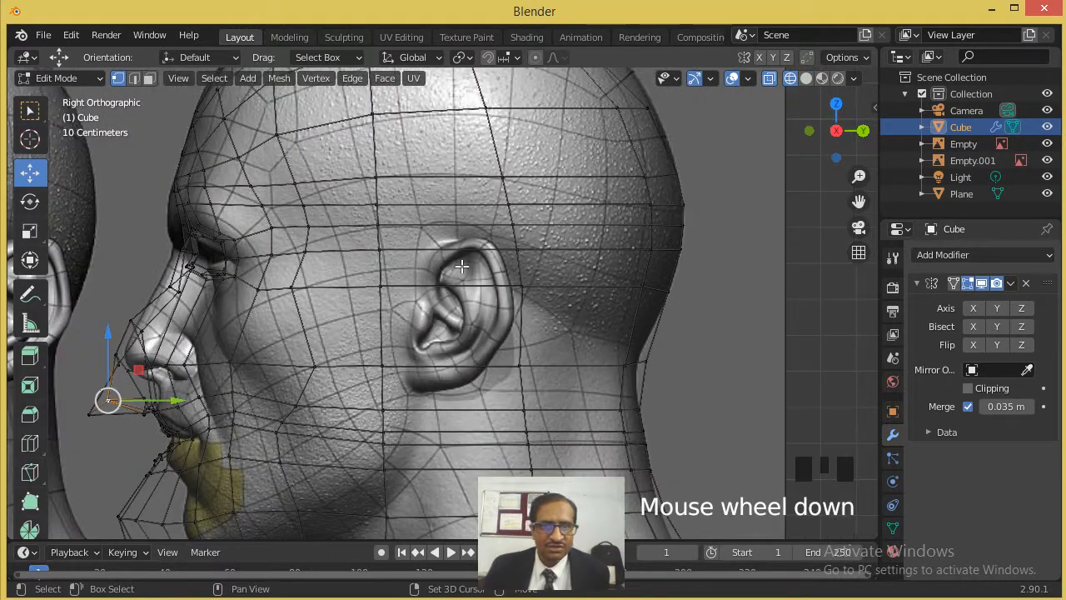
# - Cut a vertical edge line along the back of the reference ear with the Knife, from above the ear to below the lobe
pyautogui.click(31, 473)
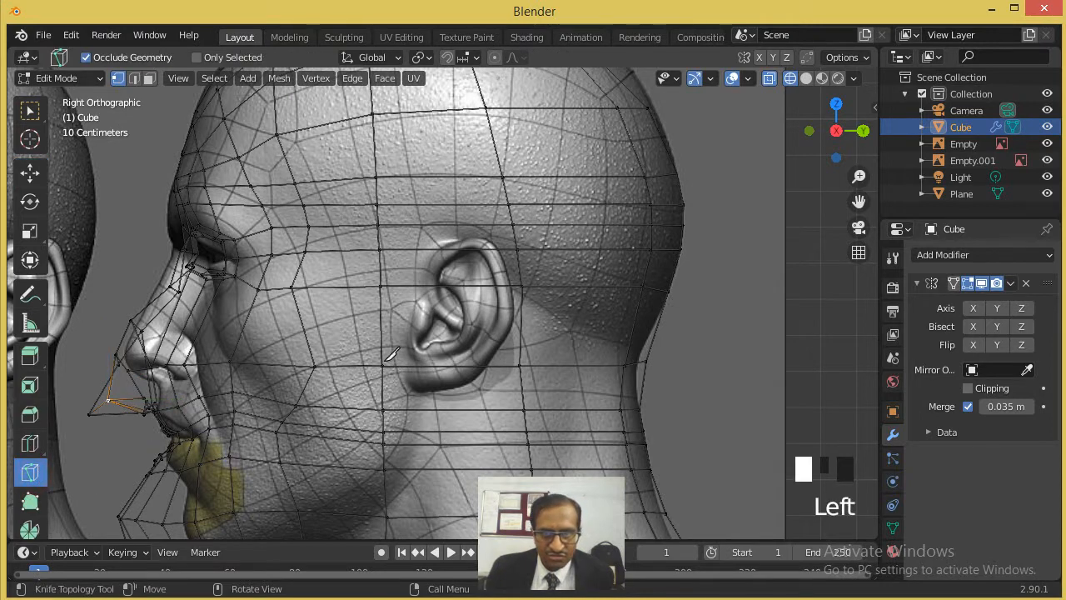
pyautogui.click(458, 227)
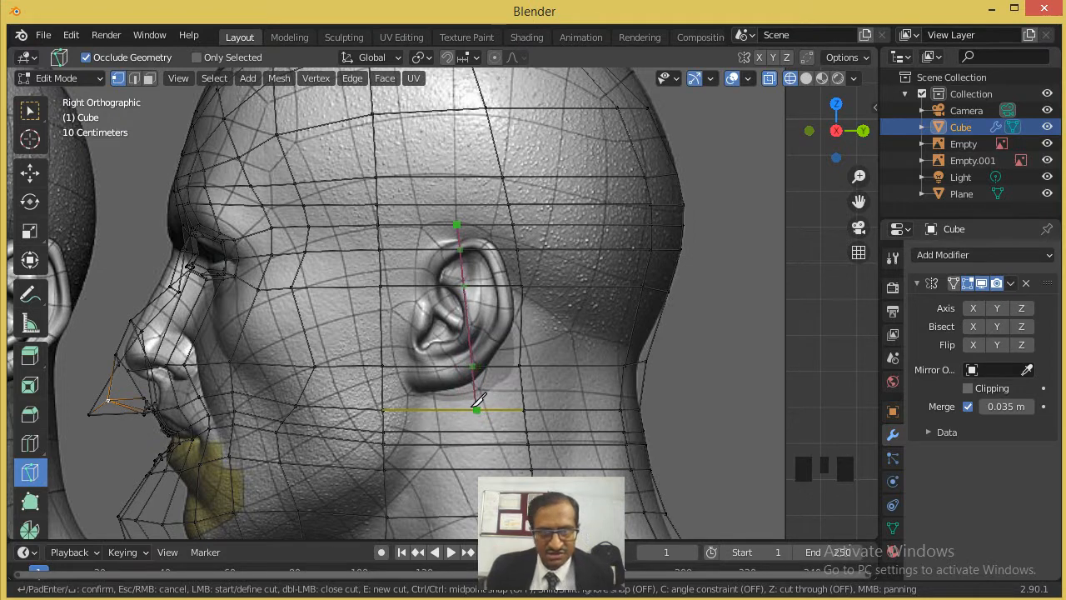
pyautogui.press('Return')
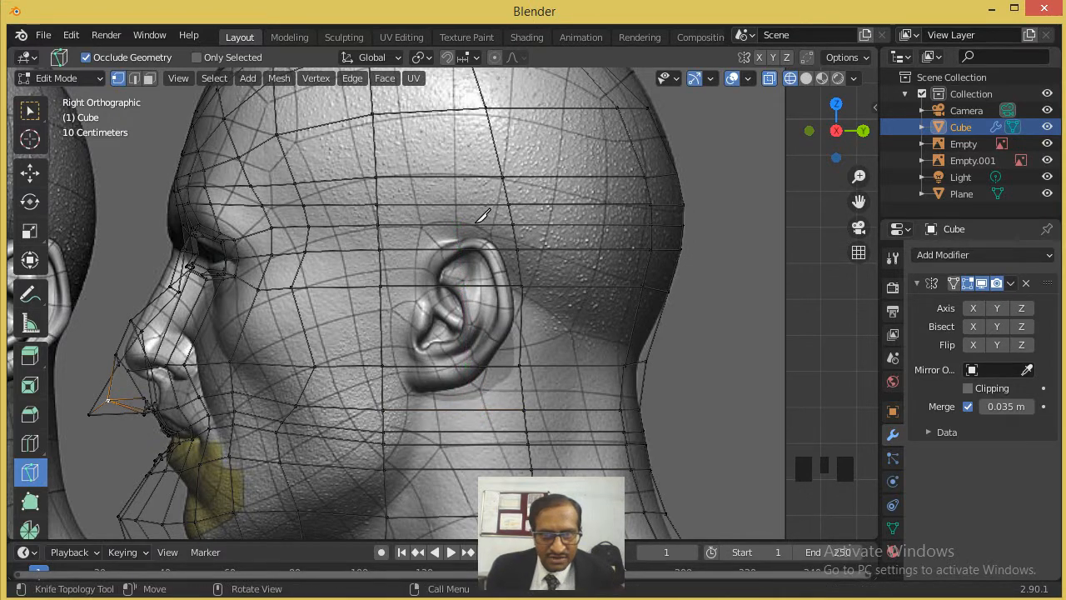
pyautogui.click(487, 224)
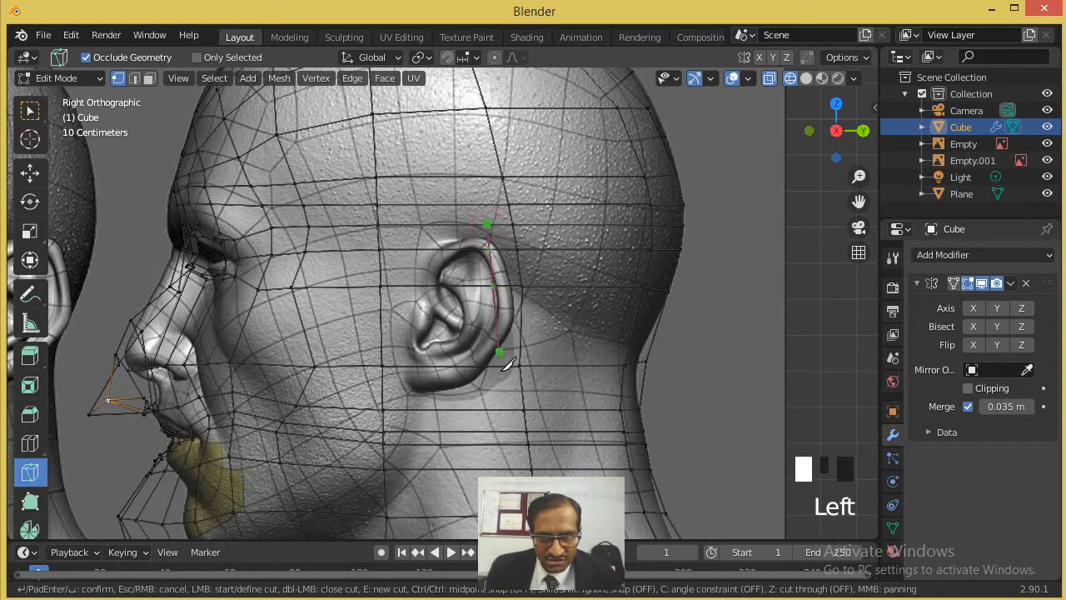
pyautogui.click(503, 408)
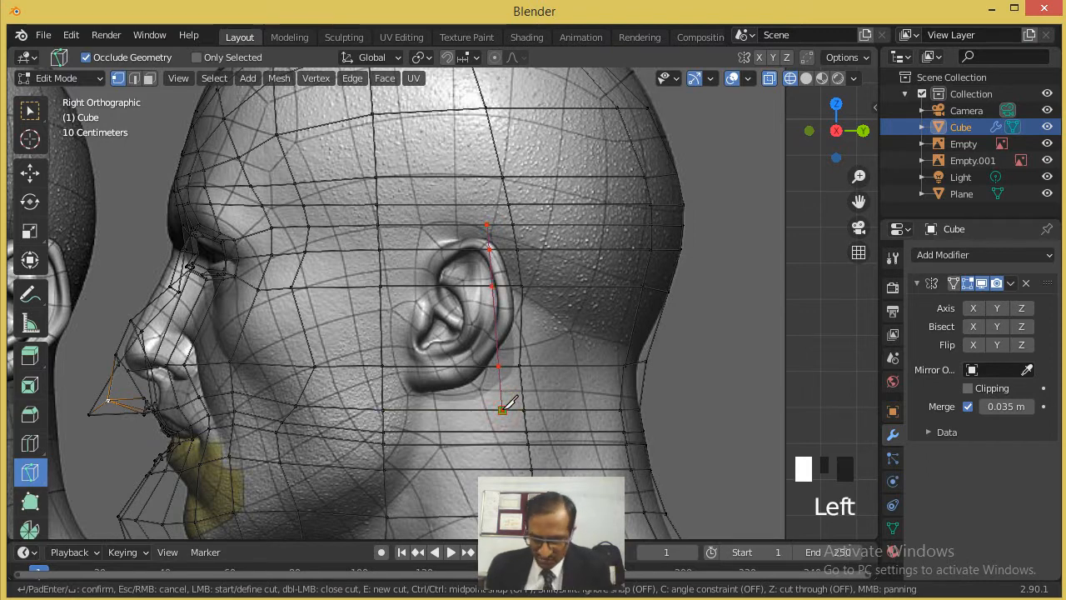
pyautogui.press('Return')
# - Knife-cut a horizontal edge line just below the ear lobe and a vertical one along the front of the ear
pyautogui.click(520, 392)
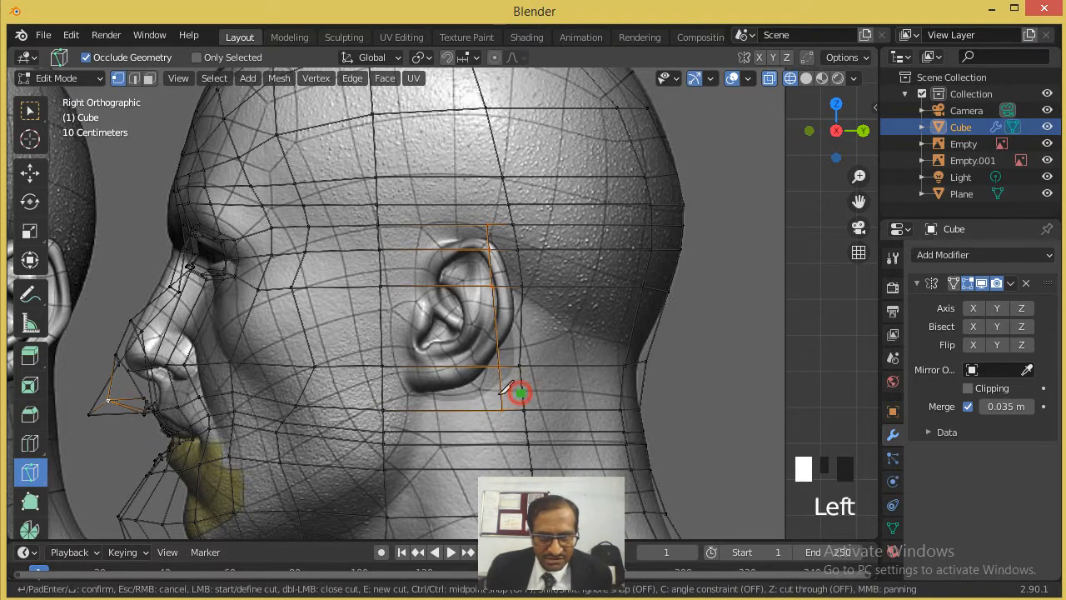
pyautogui.click(381, 387)
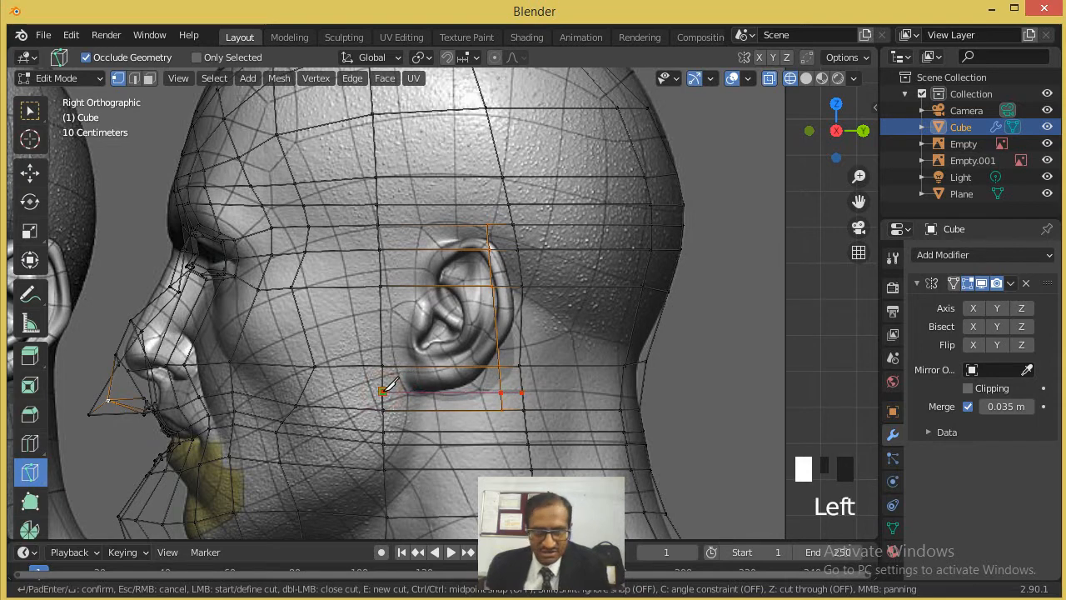
pyautogui.press('Return')
pyautogui.click(406, 409)
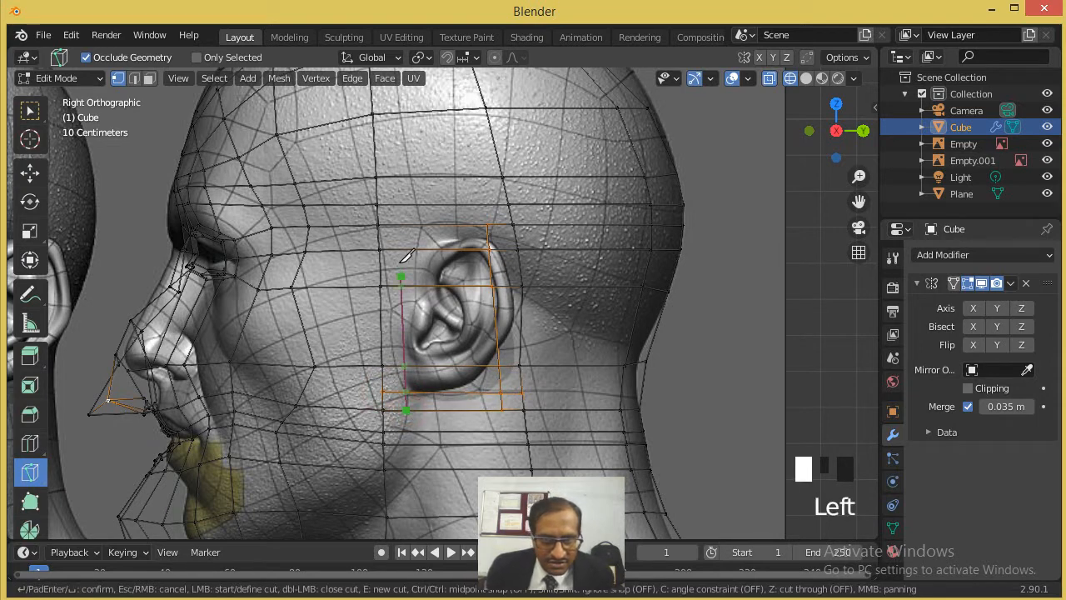
pyautogui.click(406, 225)
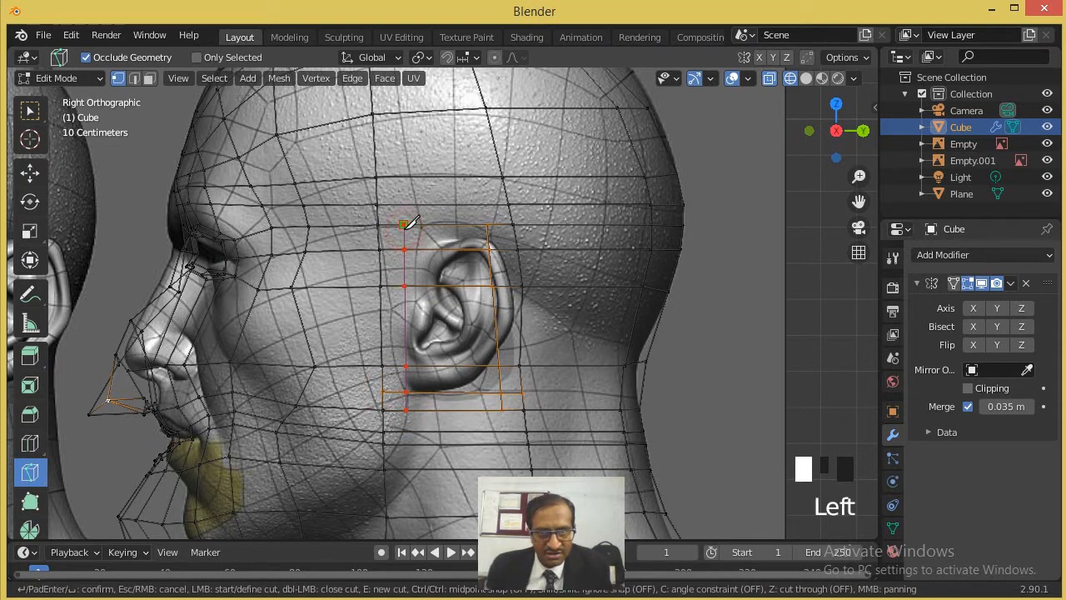
pyautogui.press('Return')
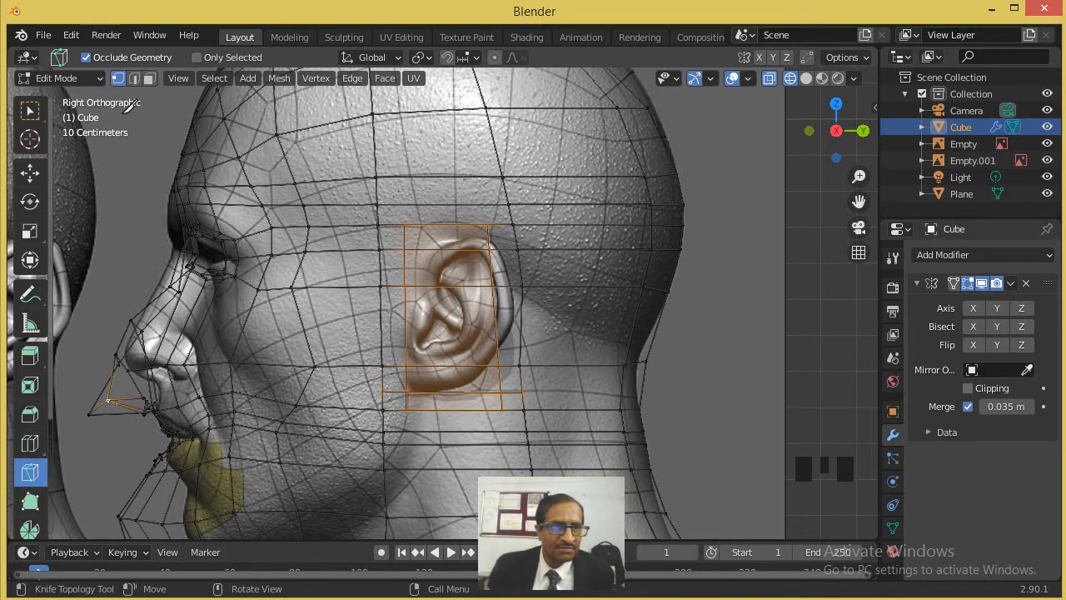
# - In face select mode, select the faces above, behind, below and in front of the ear, and extrude them outward from the head
pyautogui.click(149, 77)
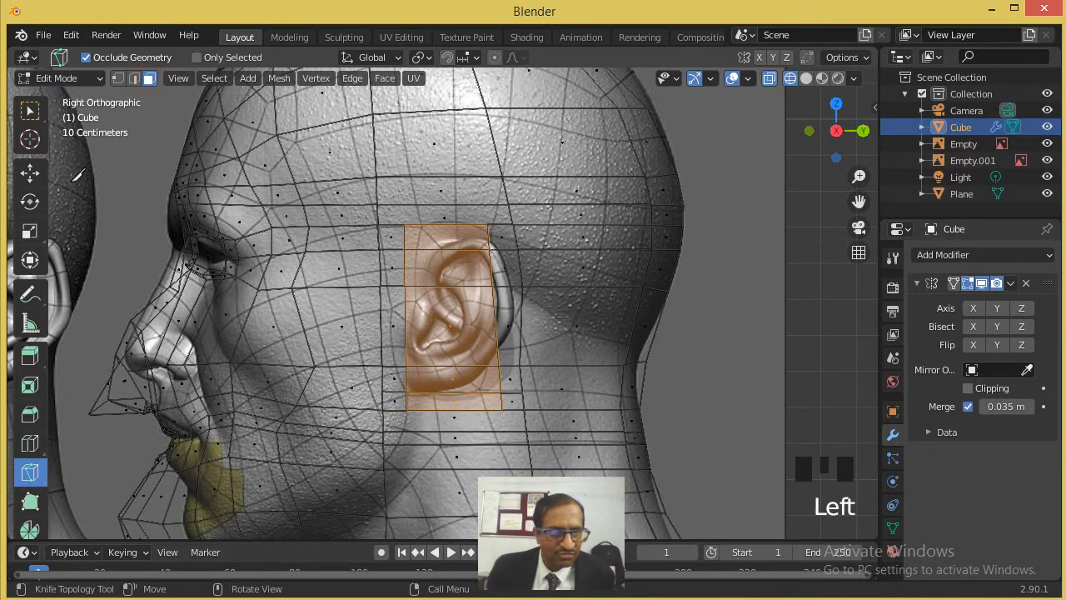
pyautogui.doubleClick(30, 173)
pyautogui.click(461, 241)
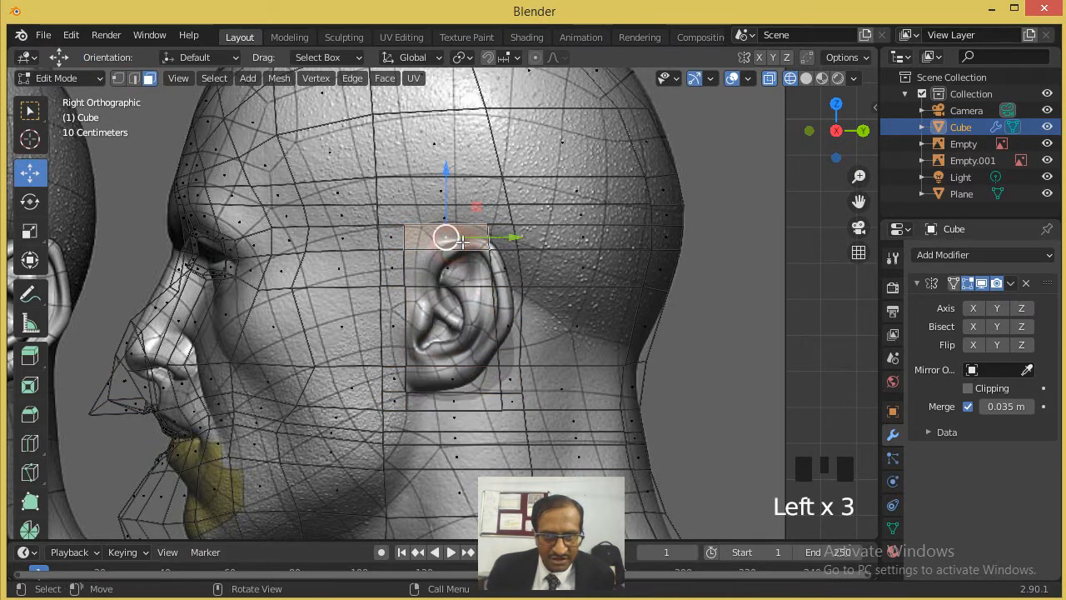
pyautogui.keyDown('shift'); pyautogui.click(505, 239); pyautogui.keyUp('shift')
pyautogui.keyDown('shift'); pyautogui.click(502, 269); pyautogui.keyUp('shift')
pyautogui.keyDown('shift'); pyautogui.click(510, 323); pyautogui.keyUp('shift')
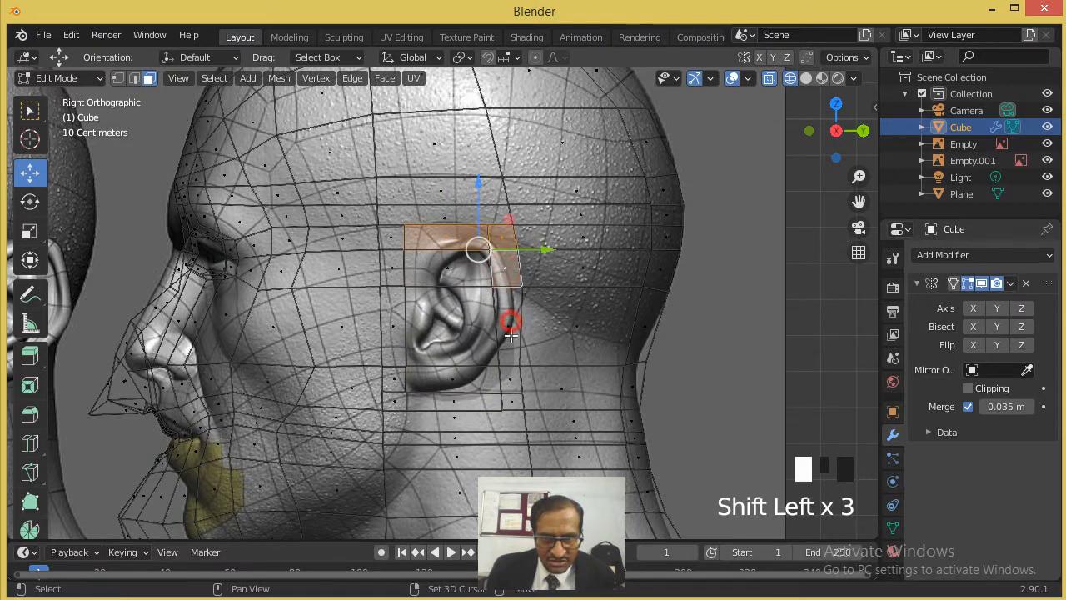
pyautogui.keyDown('shift'); pyautogui.click(514, 376); pyautogui.keyUp('shift')
pyautogui.keyDown('shift'); pyautogui.click(511, 401); pyautogui.keyUp('shift')
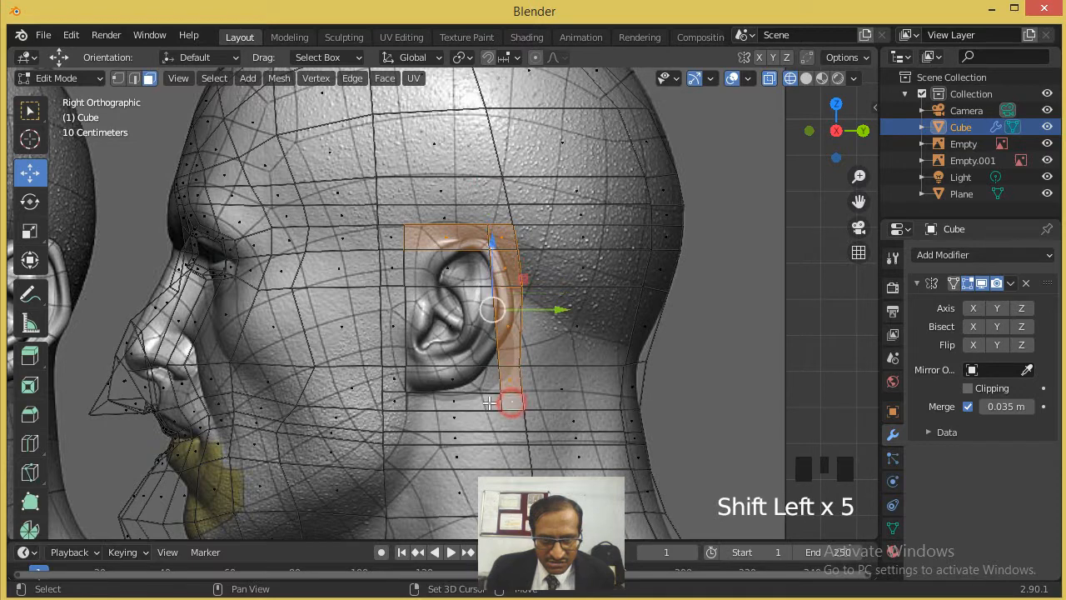
pyautogui.keyDown('shift'); pyautogui.click(464, 403); pyautogui.keyUp('shift')
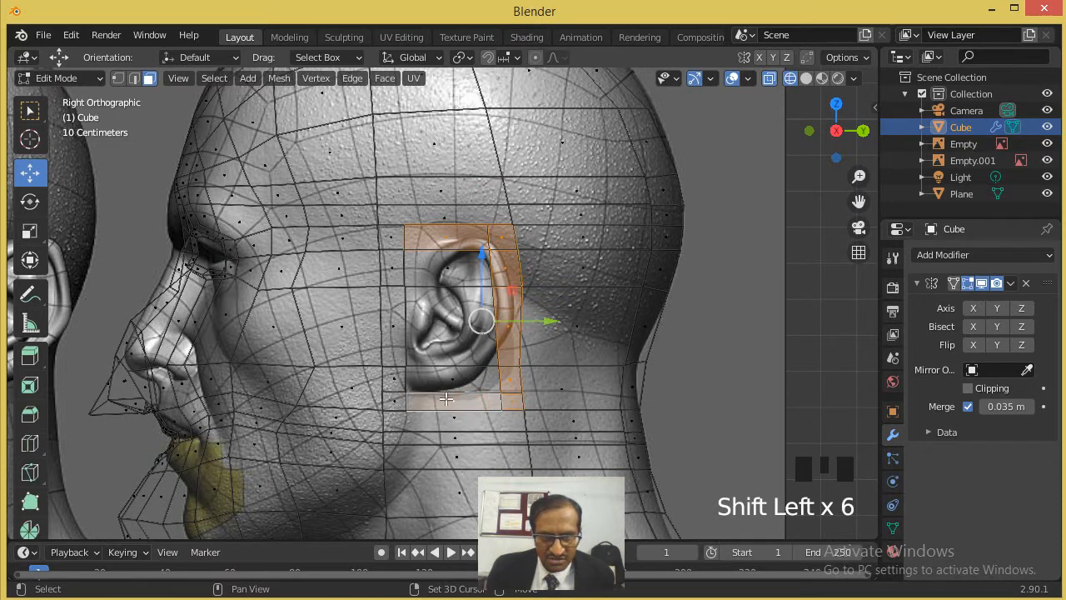
pyautogui.keyDown('shift'); pyautogui.click(393, 394); pyautogui.keyUp('shift')
pyautogui.keyDown('shift'); pyautogui.click(394, 375); pyautogui.keyUp('shift')
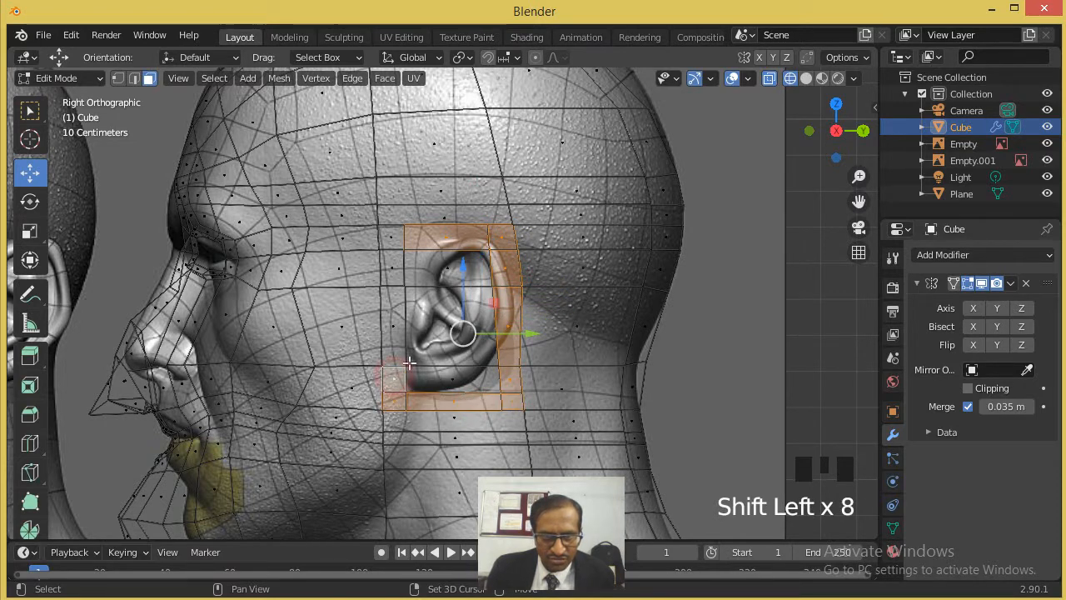
pyautogui.keyDown('shift'); pyautogui.click(395, 268); pyautogui.keyUp('shift')
pyautogui.keyDown('shift'); pyautogui.click(392, 240); pyautogui.keyUp('shift')
pyautogui.moveTo(435, 293); pyautogui.dragTo(500, 329, button='middle')
pyautogui.scroll(-1, 480, 329)
pyautogui.press('e')
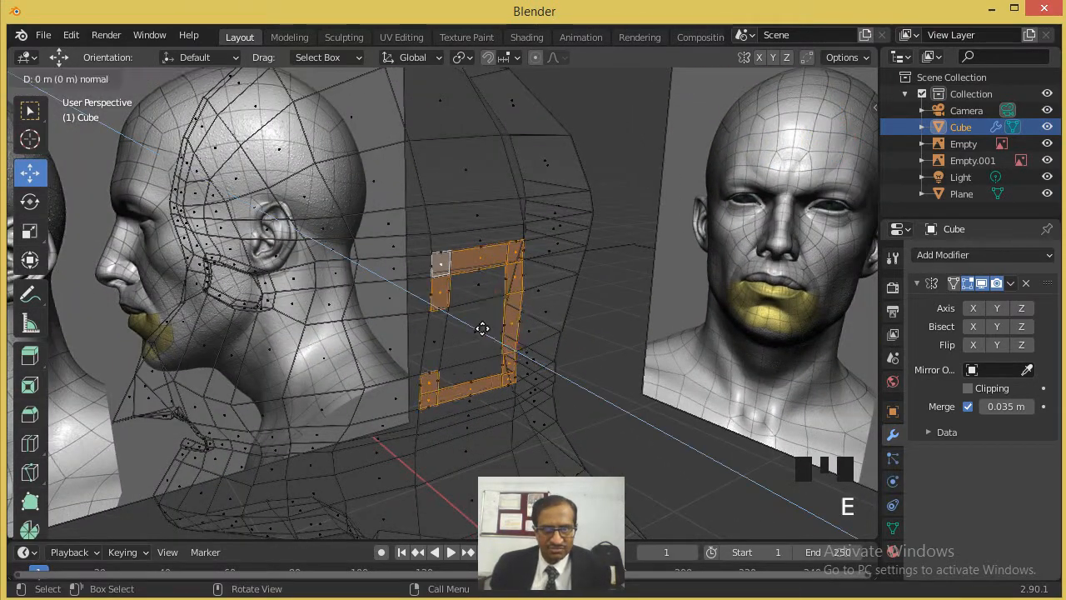
pyautogui.click(496, 333)
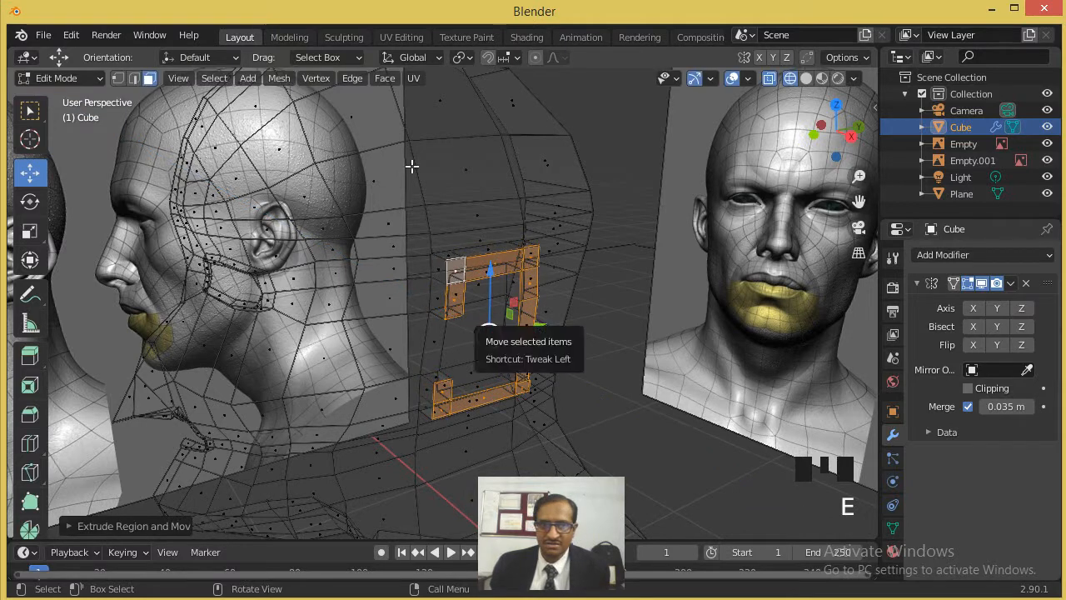
# - Display the head in solid shading and scale the extruded ear faces up slightly
pyautogui.click(805, 78)
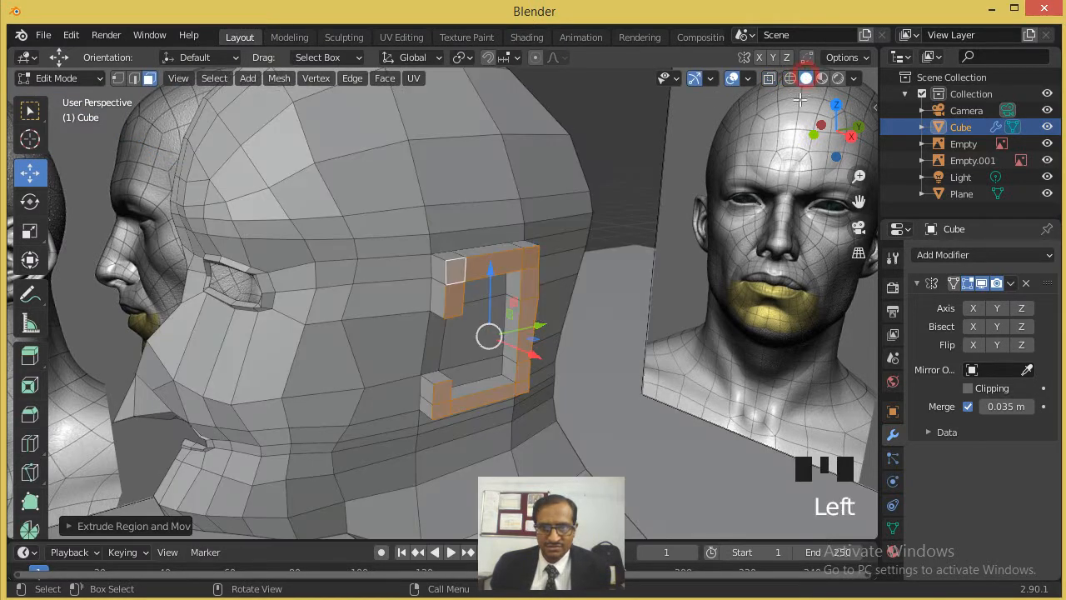
pyautogui.press('s')
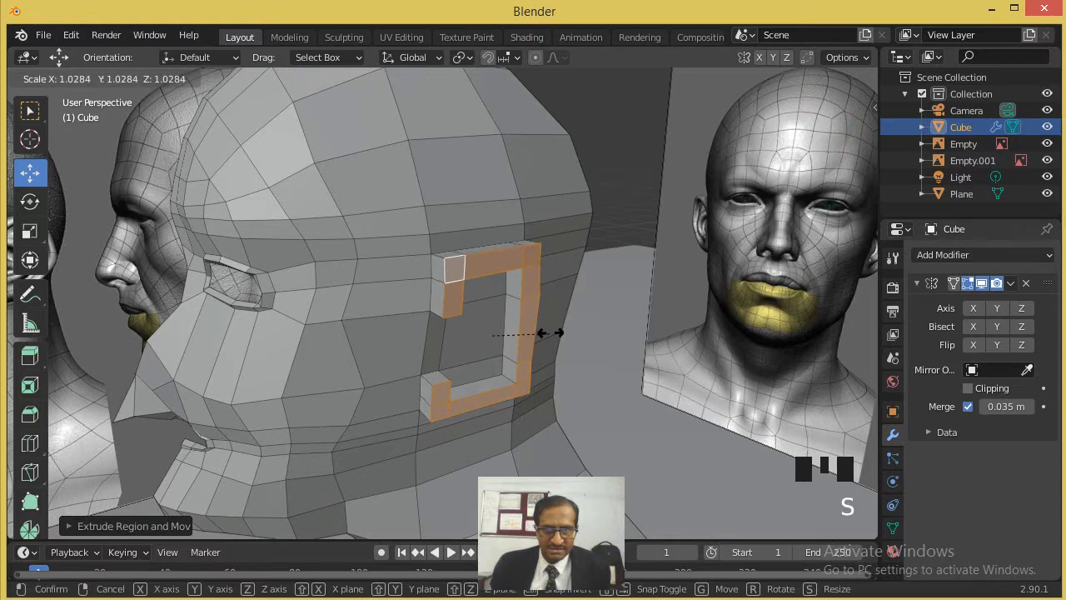
pyautogui.click(557, 330)
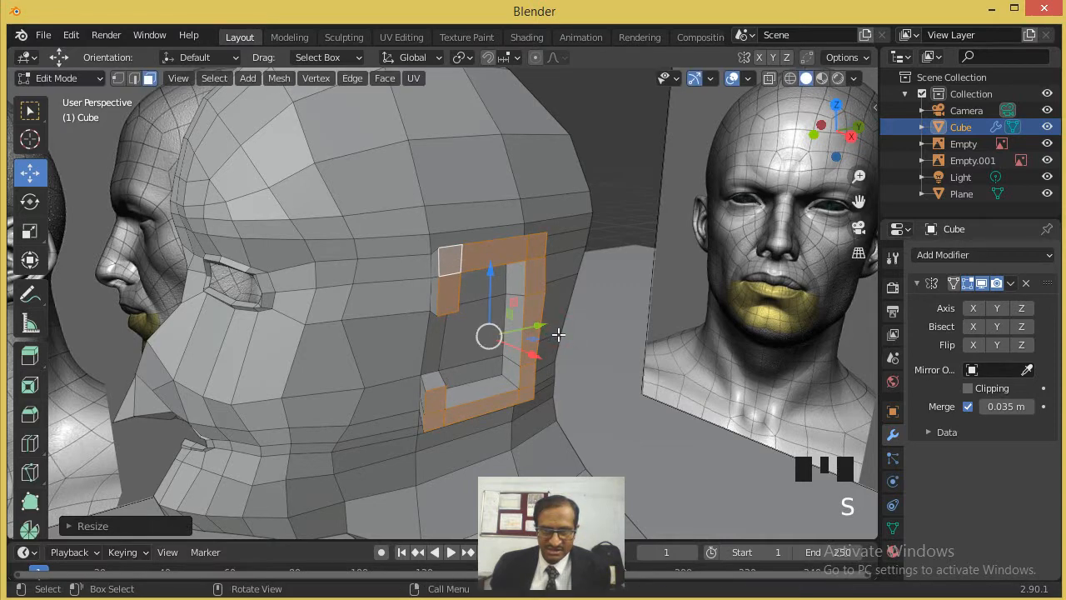
# - Extrude the ear faces outward a second time and scale the new faces down slightly
pyautogui.press('e')
pyautogui.click(566, 339)
pyautogui.press('s')
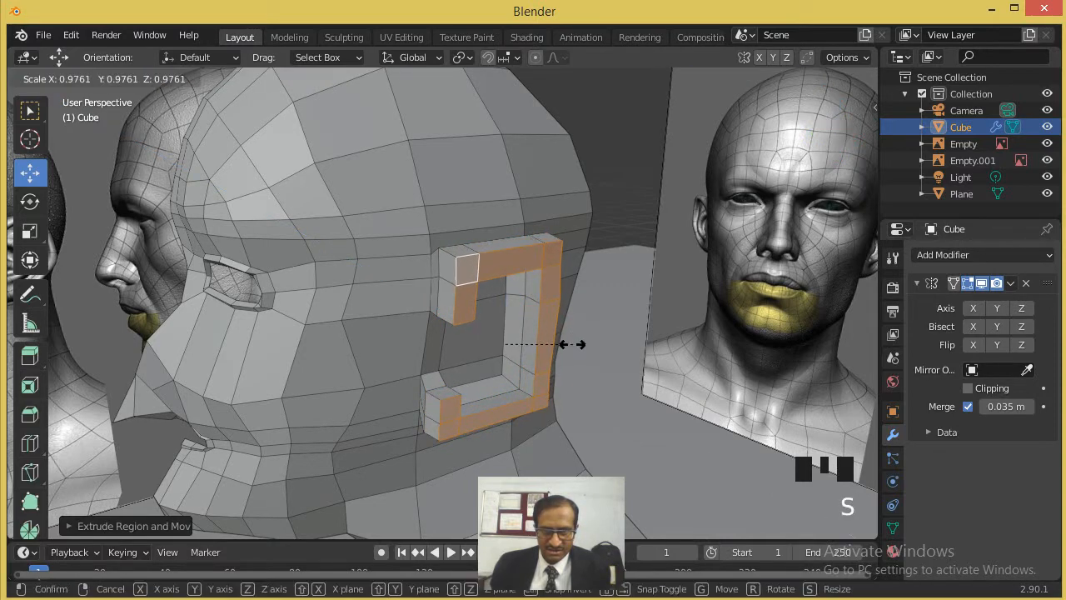
pyautogui.click(570, 342)
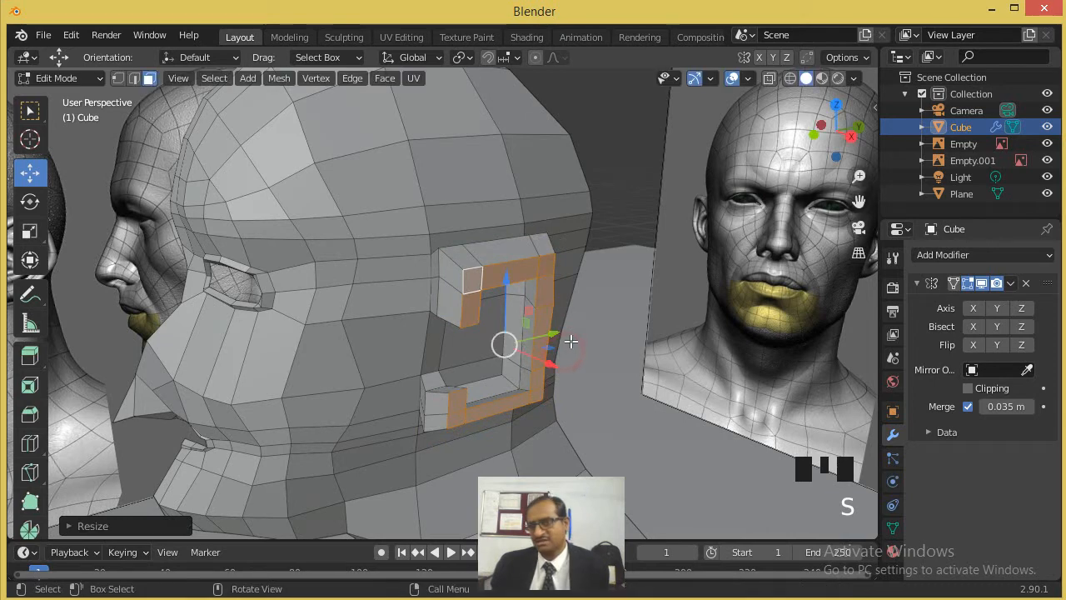
pyautogui.scroll(-3, 571, 341)
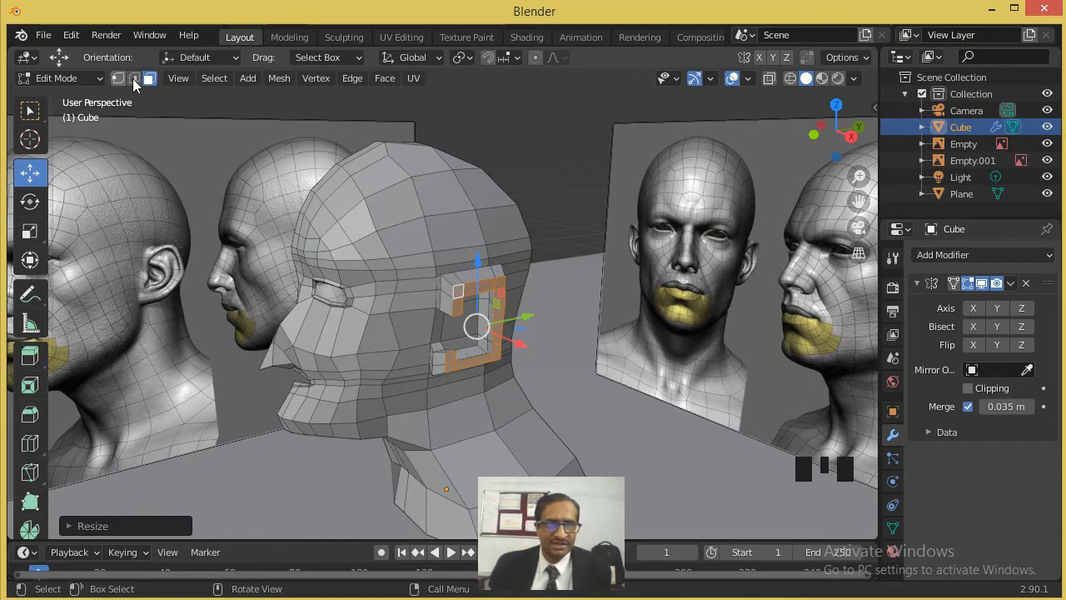
# - In Object Mode, turn on mirroring across the X axis in the head's Mirror modifier
pyautogui.press('Tab')
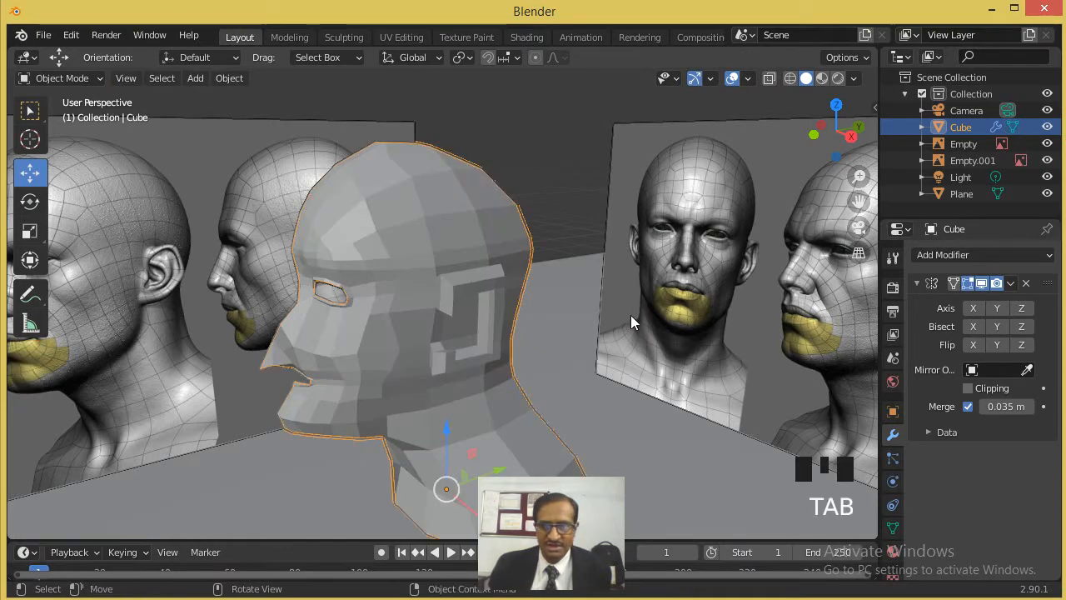
pyautogui.click(973, 309)
pyautogui.moveTo(531, 305); pyautogui.dragTo(865, 284, button='middle')
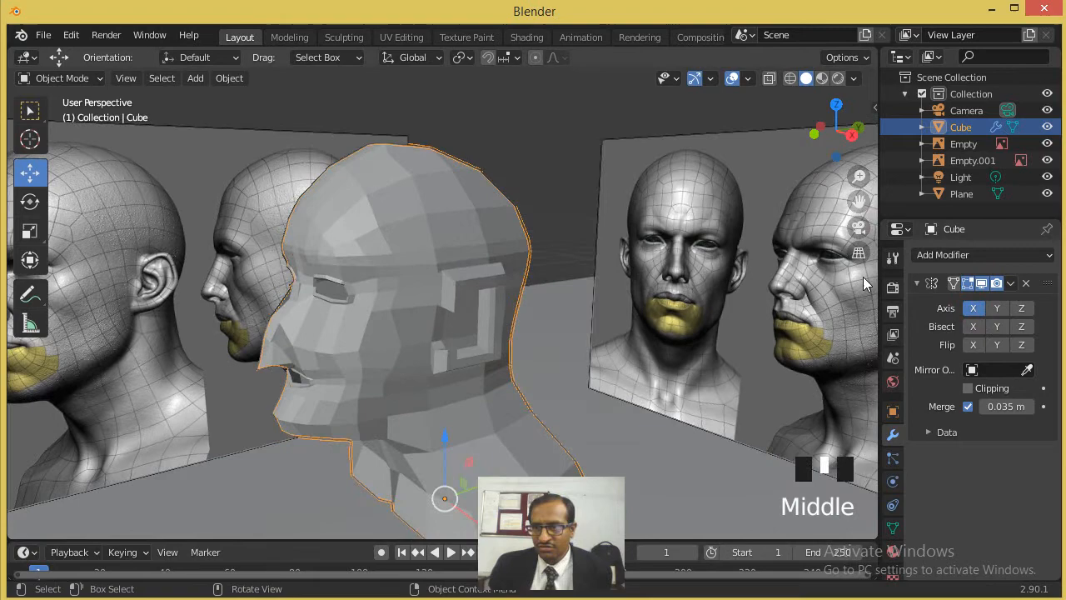
# - Add a Subdivision Surface modifier to the head and apply Shade Smooth
pyautogui.click(986, 255)
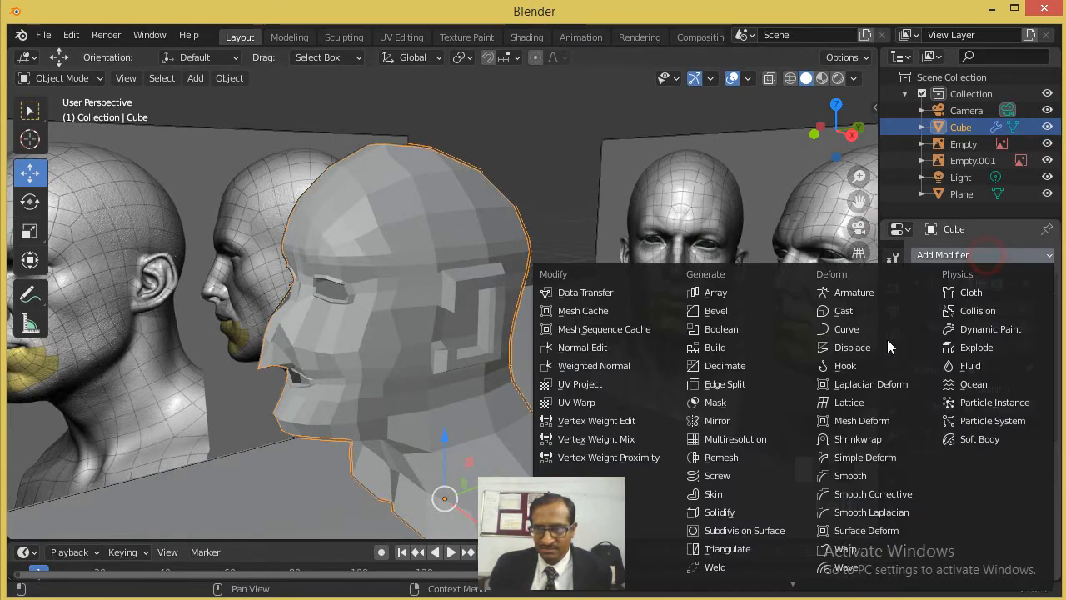
pyautogui.click(747, 531)
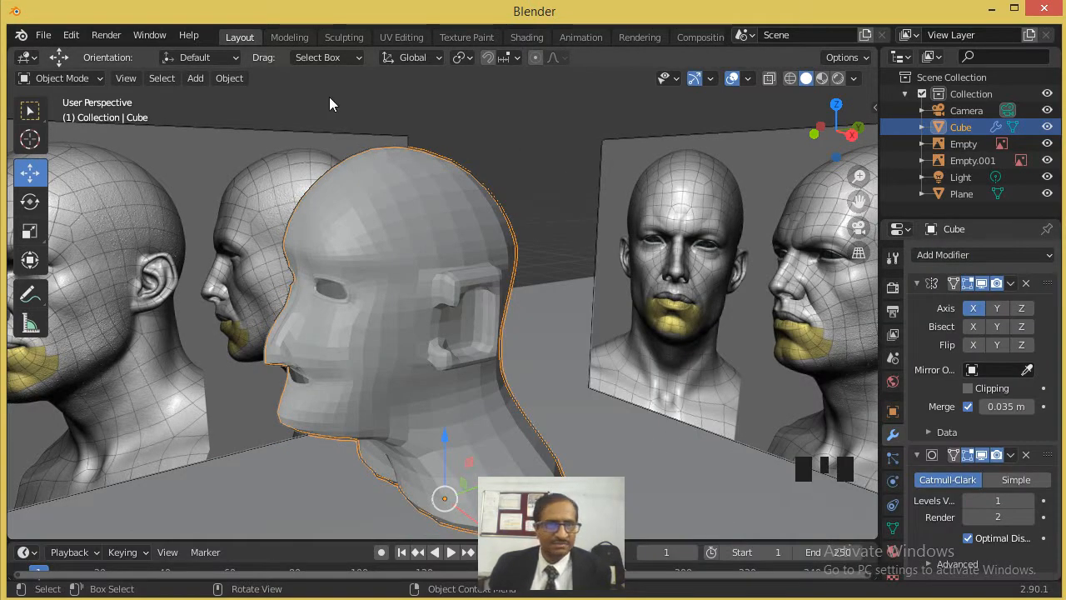
pyautogui.click(233, 78)
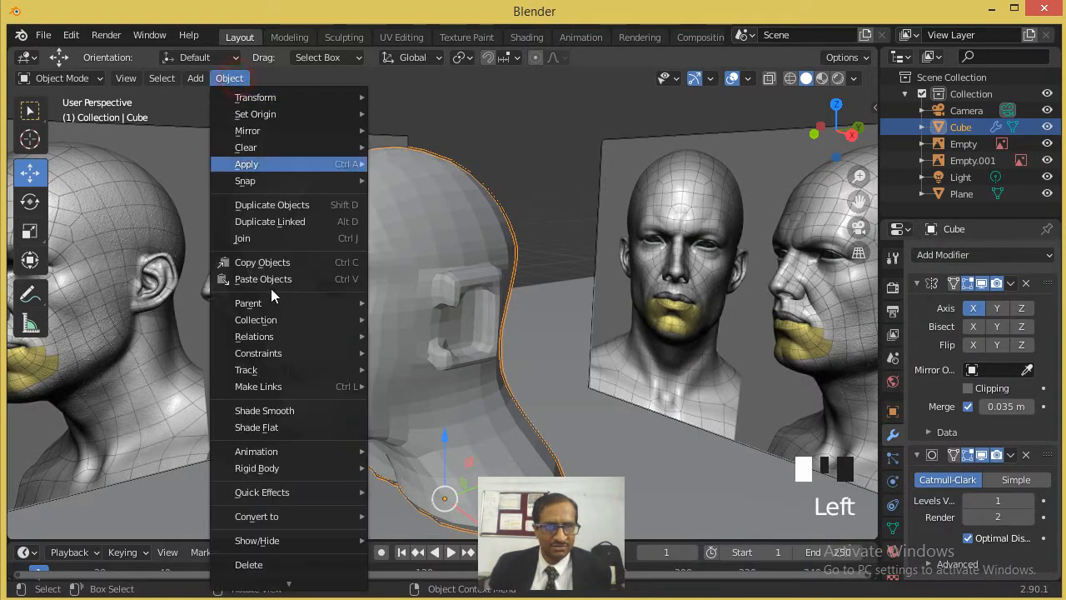
pyautogui.click(295, 412)
pyautogui.scroll(-5, 432, 353)
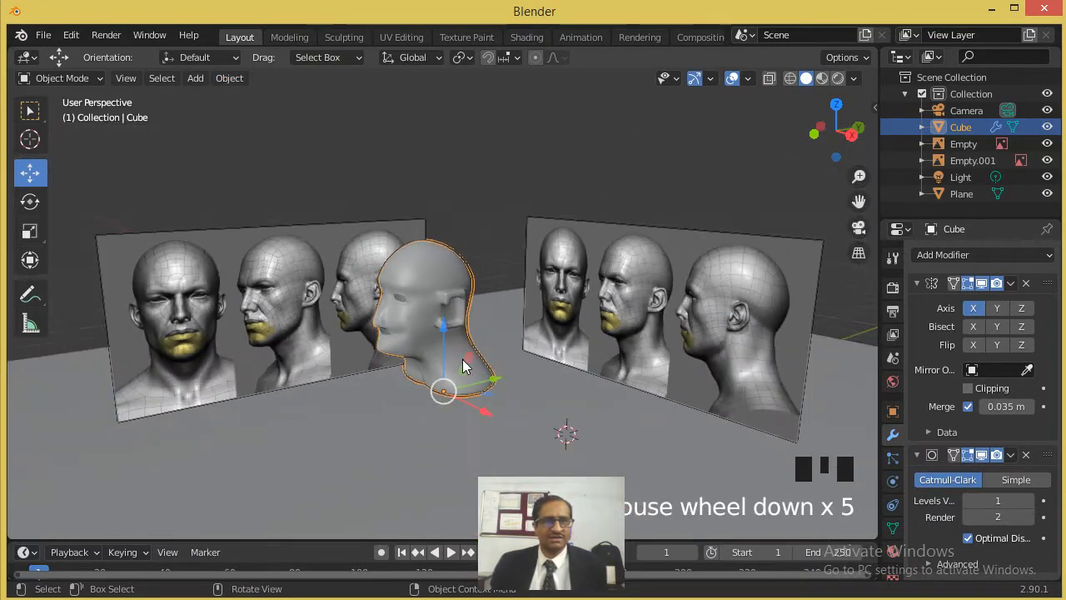
pyautogui.scroll(1, 433, 367)
pyautogui.moveTo(433, 367); pyautogui.dragTo(290, 335, button='middle')
pyautogui.scroll(4, 367, 321)
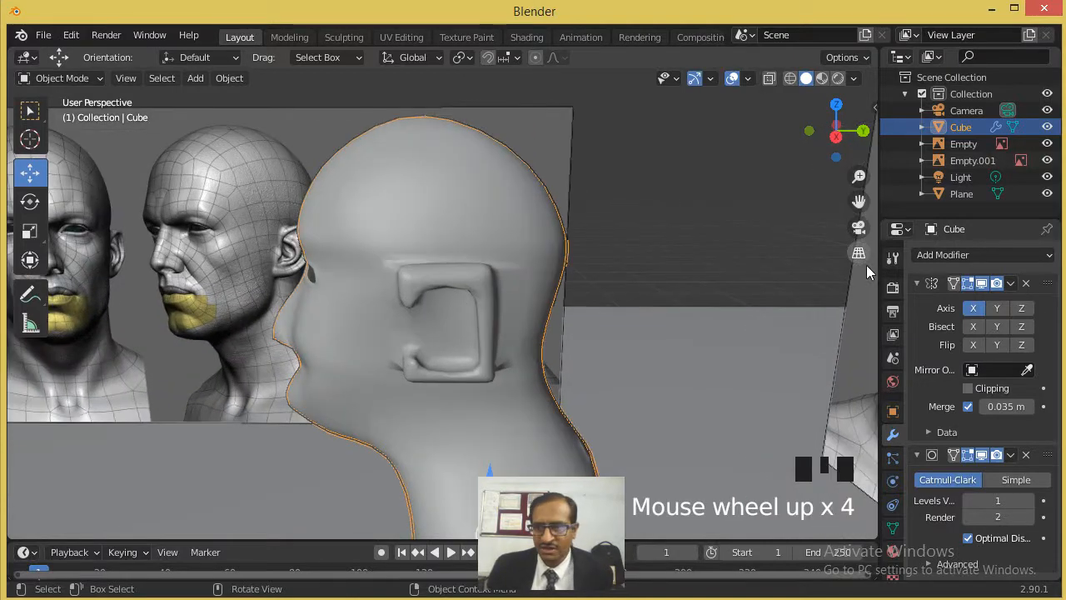
# - In vertex select mode, add a single vertical loop cut through the middle of the ear with Loop Cut
pyautogui.press('Tab')
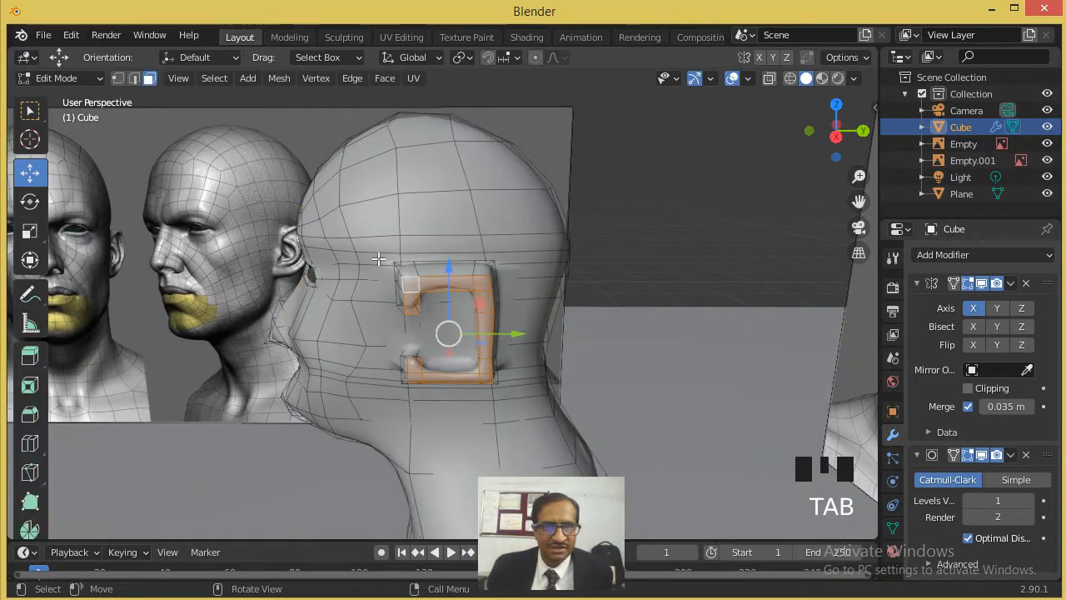
pyautogui.click(117, 78)
pyautogui.scroll(2, 456, 273)
pyautogui.click(492, 239)
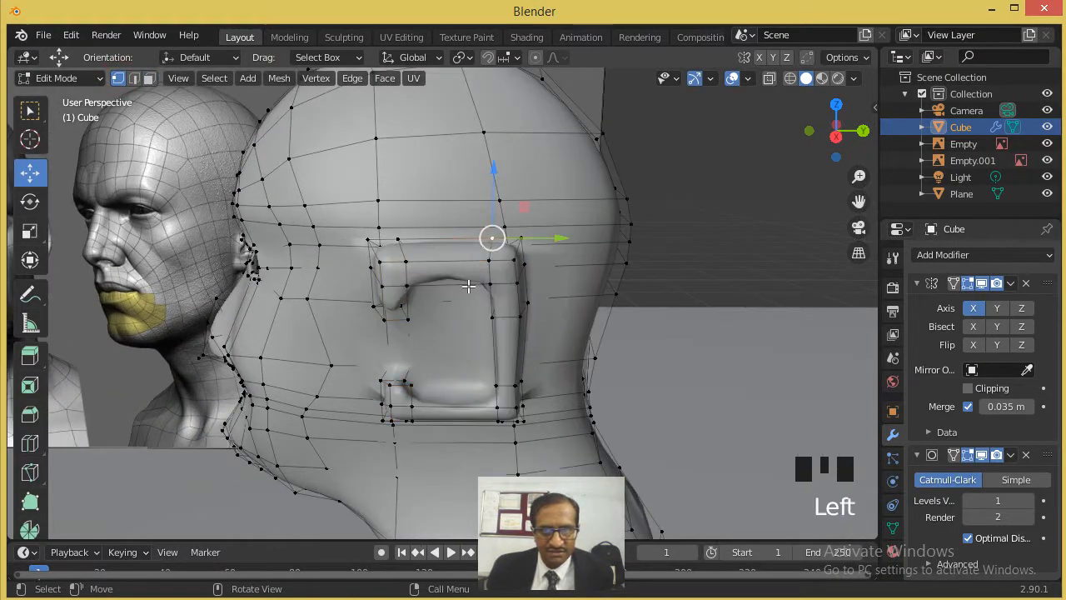
pyautogui.scroll(1, 467, 285)
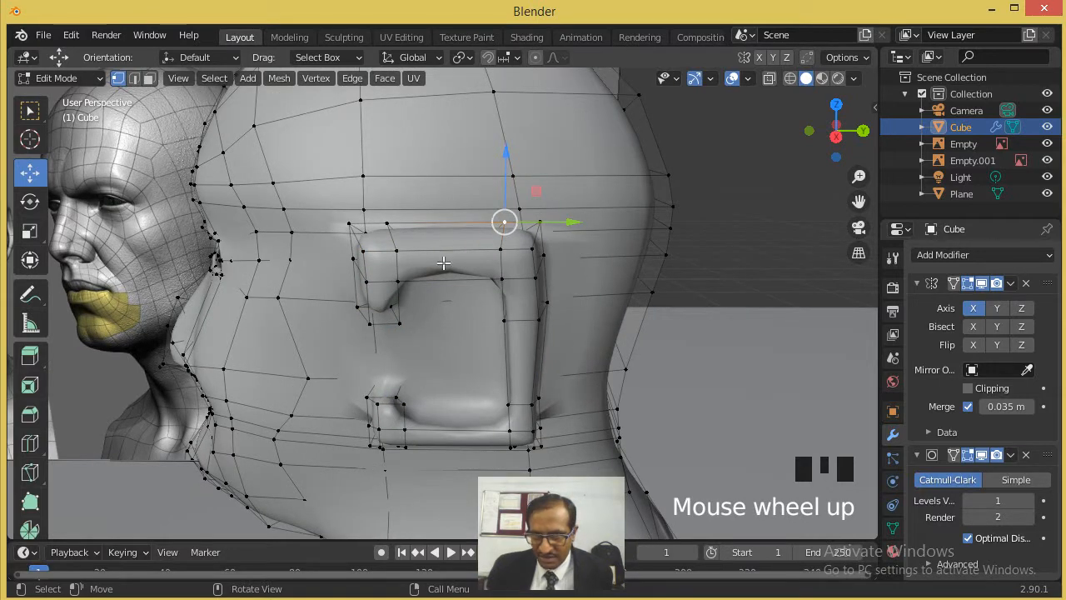
pyautogui.scroll(-2, 456, 320)
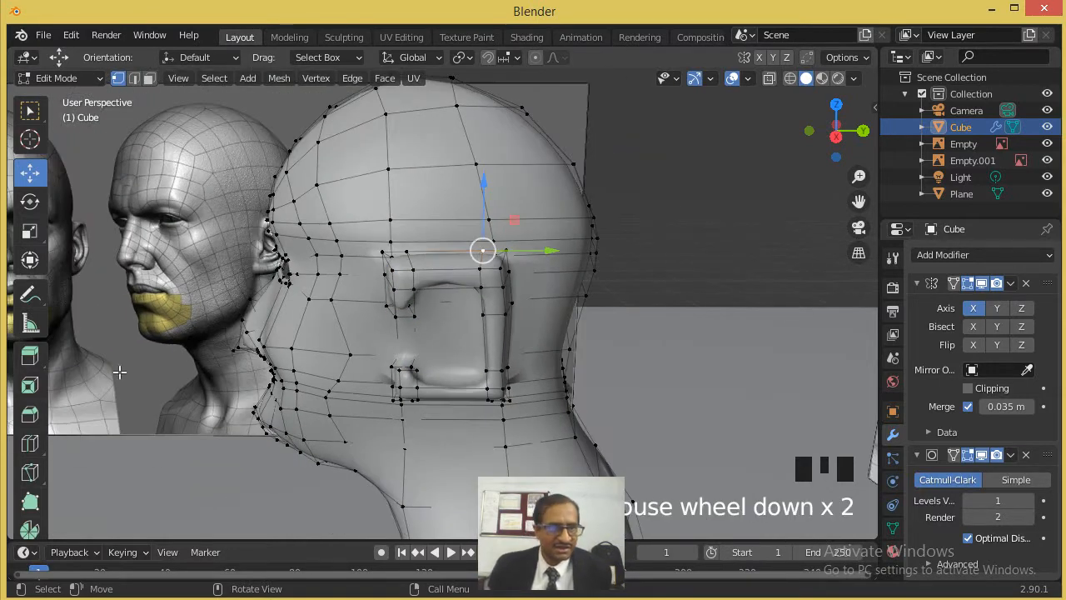
pyautogui.click(27, 451)
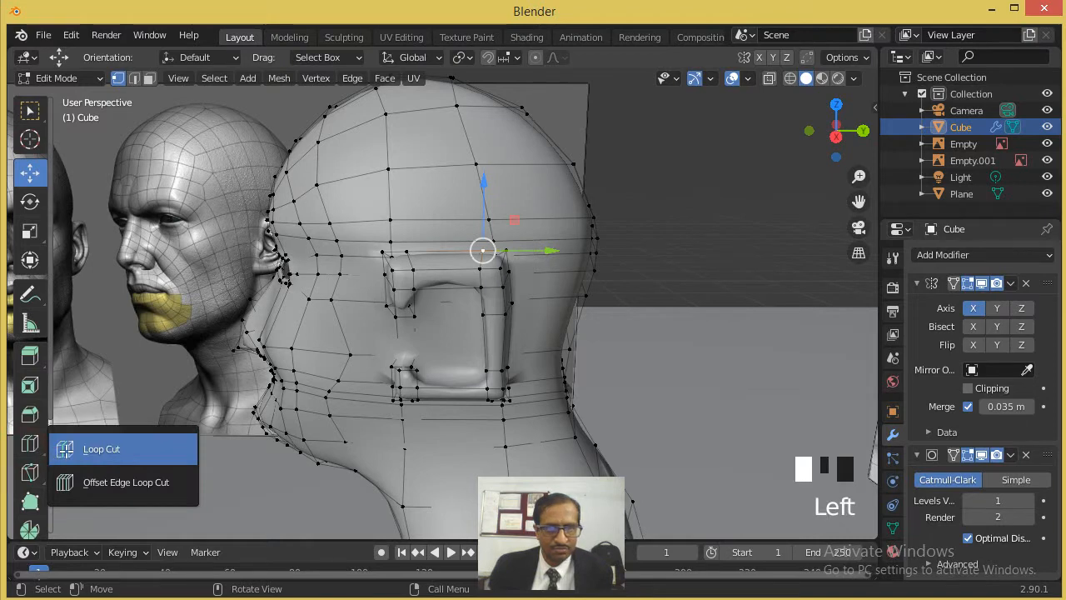
pyautogui.click(102, 449)
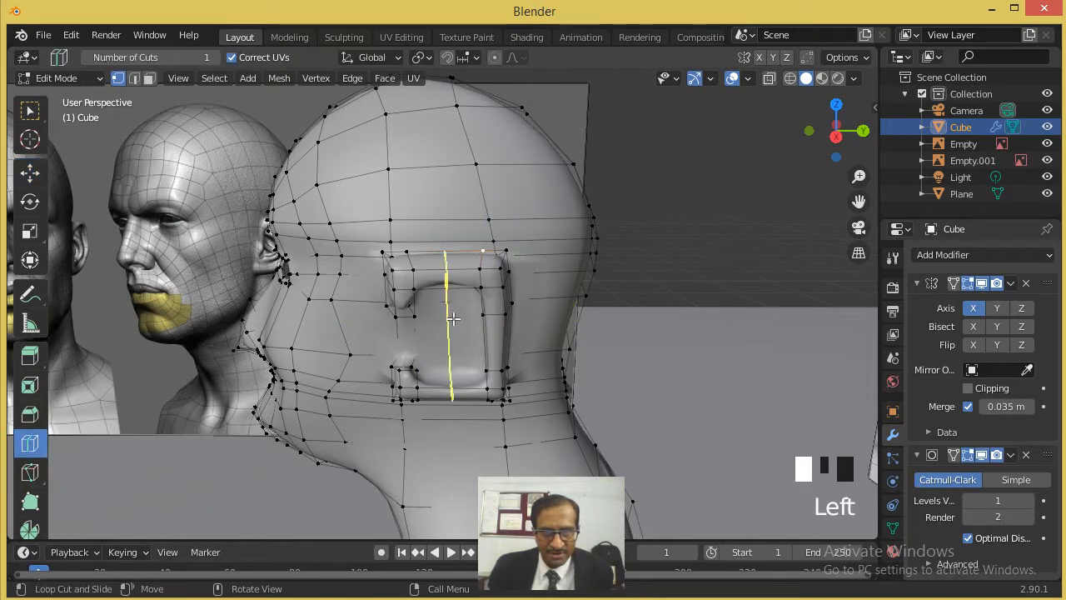
pyautogui.click(451, 323)
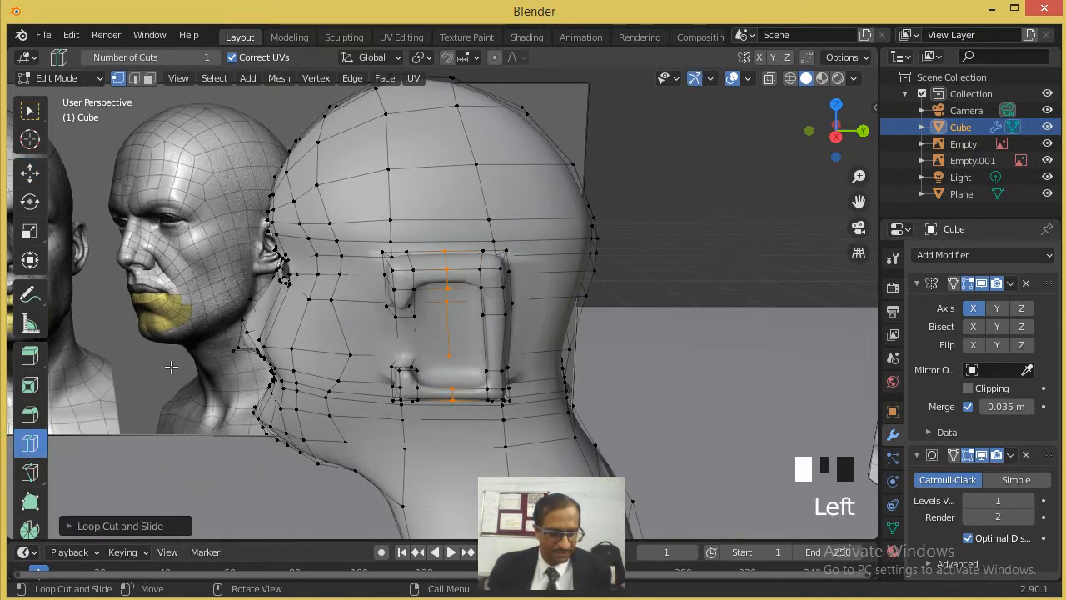
# - Scale the new loop along Z so the ear's upper and lower edges bulge into curves
pyautogui.click(30, 233)
pyautogui.moveTo(447, 259); pyautogui.dragTo(448, 232)
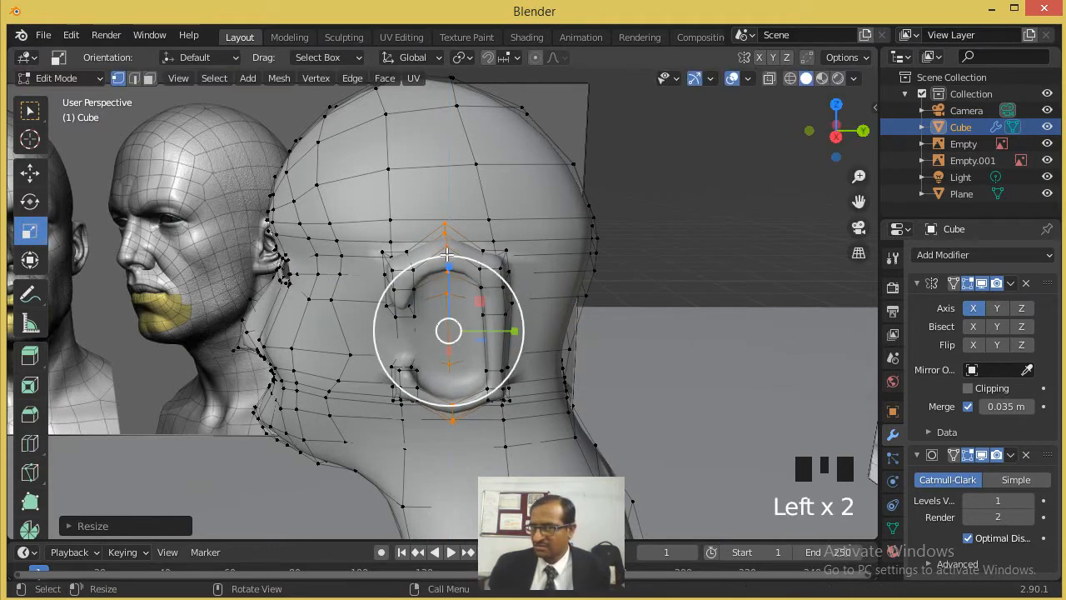
pyautogui.moveTo(454, 327); pyautogui.dragTo(502, 330, button='middle')
pyautogui.scroll(2, 502, 330)
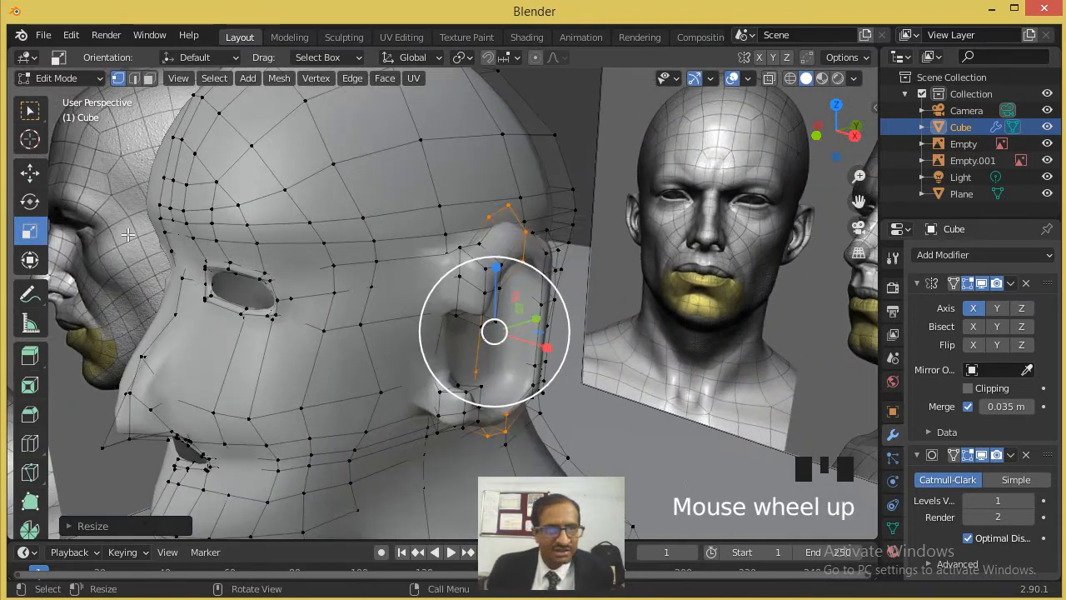
# - Move the vertices at the upper front end of the ear rim inward toward the head
pyautogui.click(30, 172)
pyautogui.scroll(2, 505, 336)
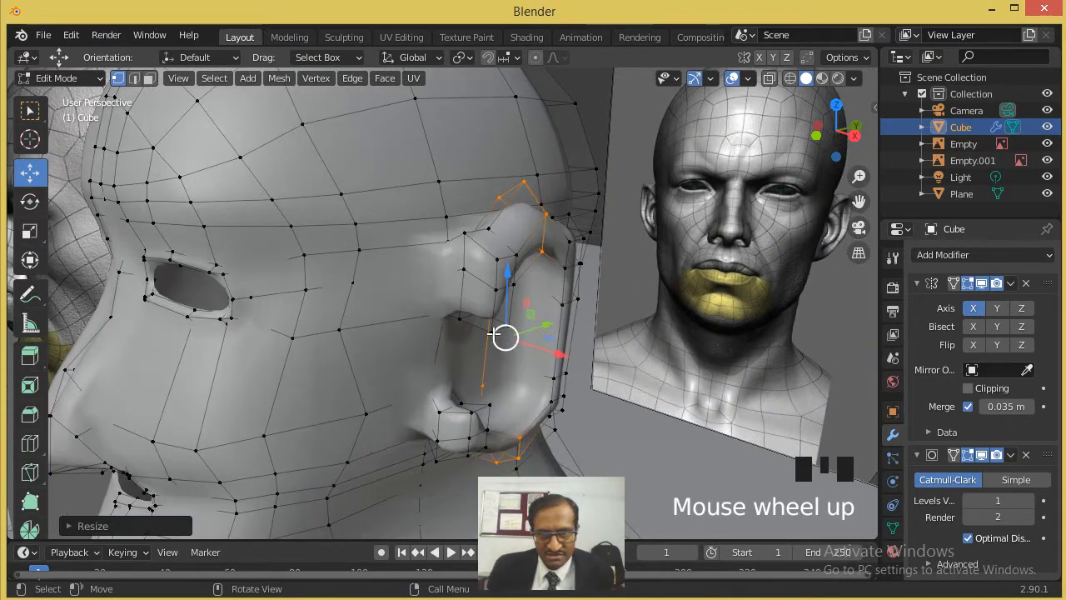
pyautogui.click(493, 334)
pyautogui.moveTo(517, 340); pyautogui.dragTo(509, 268)
pyautogui.click(510, 327)
pyautogui.click(498, 290)
pyautogui.click(537, 291)
pyautogui.click(498, 258)
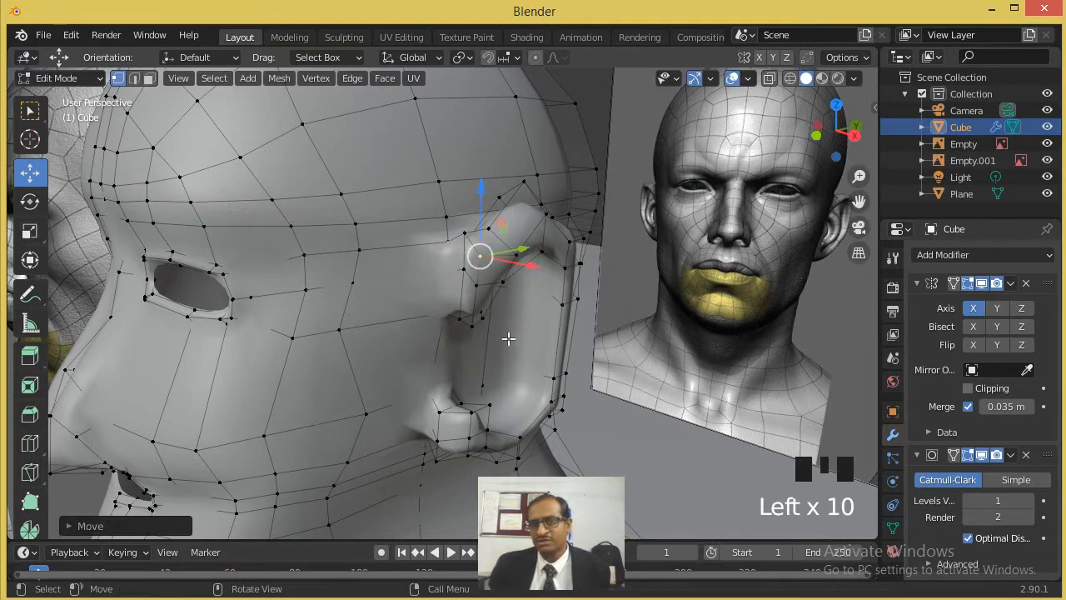
# - Move the vertices at the lower front end of the ear, near the lobe, along X toward the head
pyautogui.scroll(1, 462, 438)
pyautogui.keyDown('shift'); pyautogui.moveTo(506, 416); pyautogui.dragTo(492, 289, button='middle'); pyautogui.keyUp('shift')
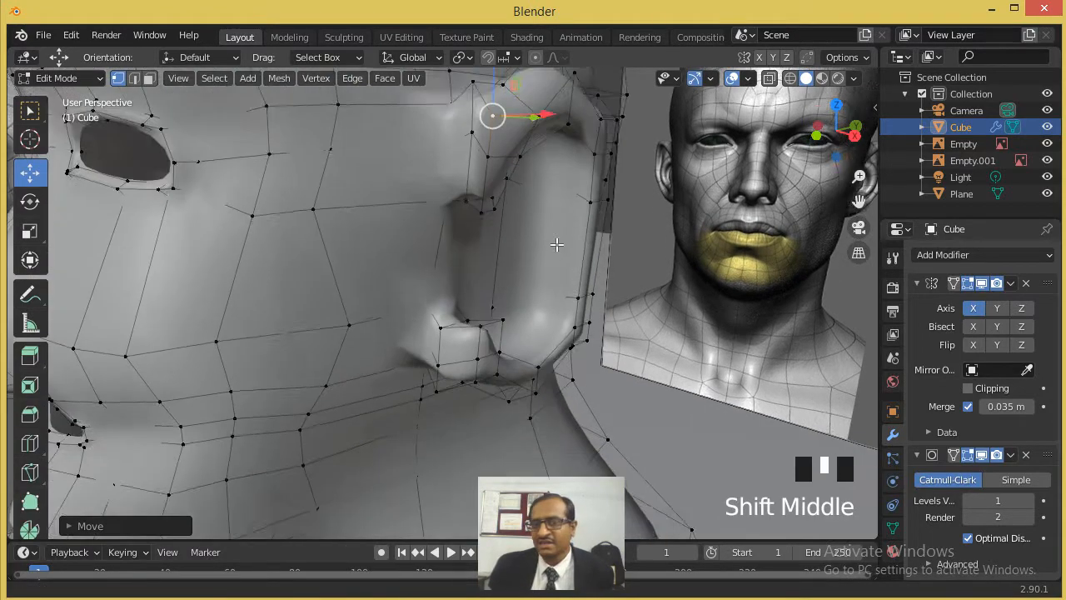
pyautogui.scroll(2, 491, 289)
pyautogui.click(501, 284)
pyautogui.moveTo(538, 285); pyautogui.dragTo(509, 285)
pyautogui.click(496, 334)
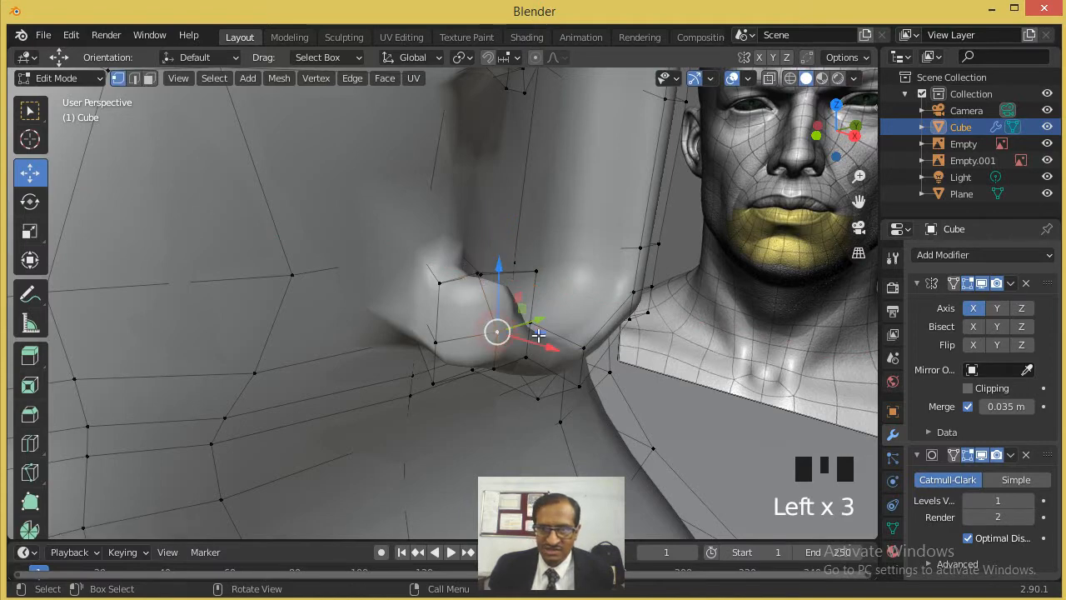
pyautogui.moveTo(537, 346); pyautogui.dragTo(491, 335)
pyautogui.click(530, 321)
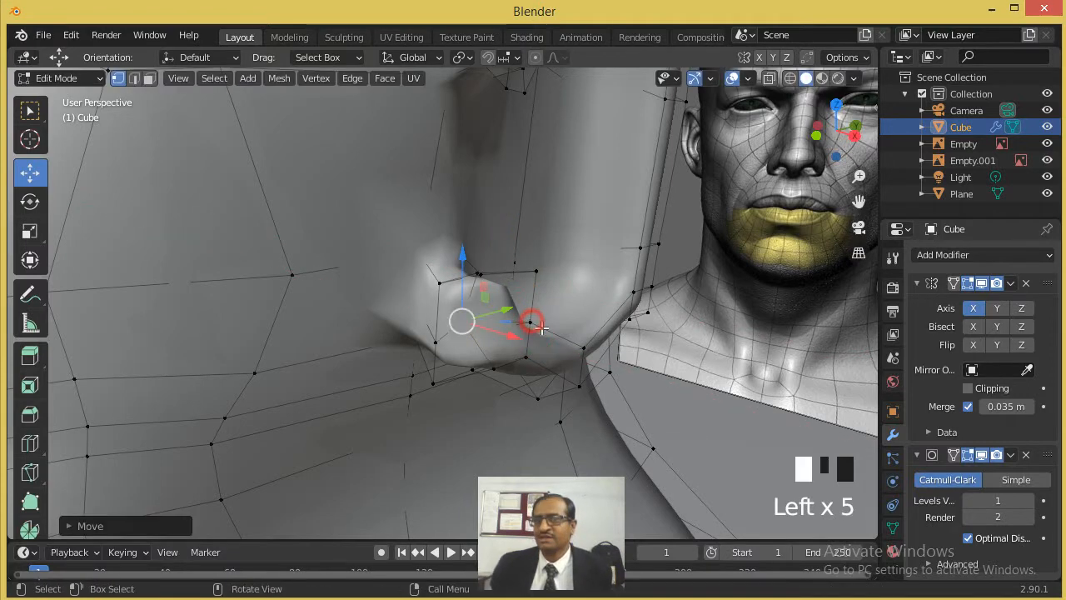
pyautogui.moveTo(566, 332); pyautogui.dragTo(536, 323)
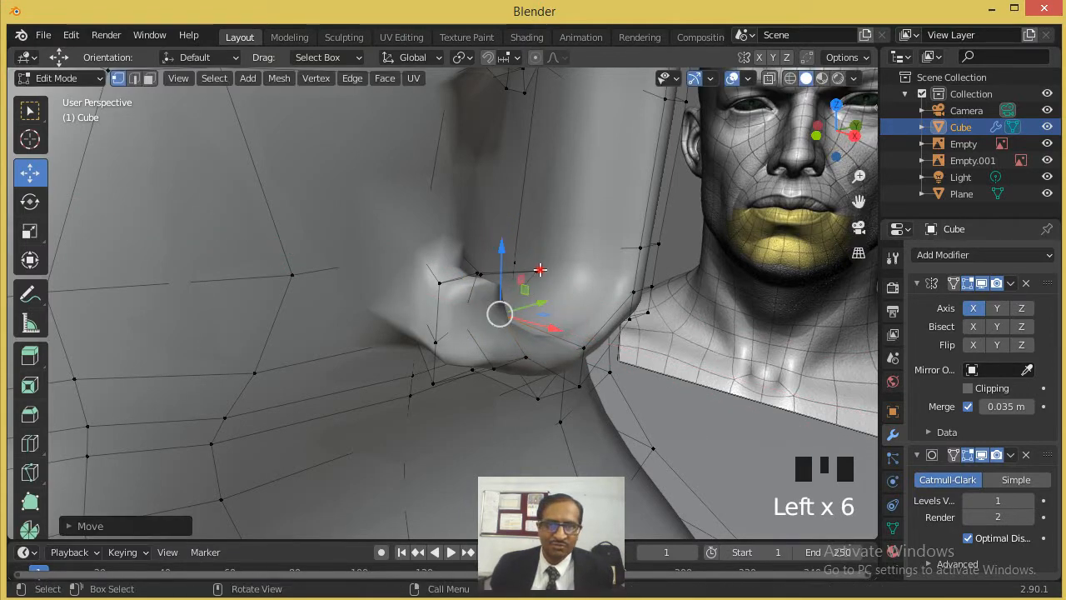
pyautogui.click(540, 270)
pyautogui.moveTo(568, 281); pyautogui.dragTo(521, 278)
# - Move a vertex on the rear part of the ear rim forward along Y
pyautogui.scroll(-2, 637, 239)
pyautogui.moveTo(451, 241); pyautogui.dragTo(551, 186, button='middle')
pyautogui.click(507, 178)
pyautogui.keyDown('shift'); pyautogui.click(528, 178); pyautogui.keyUp('shift')
pyautogui.moveTo(563, 181); pyautogui.dragTo(504, 183)
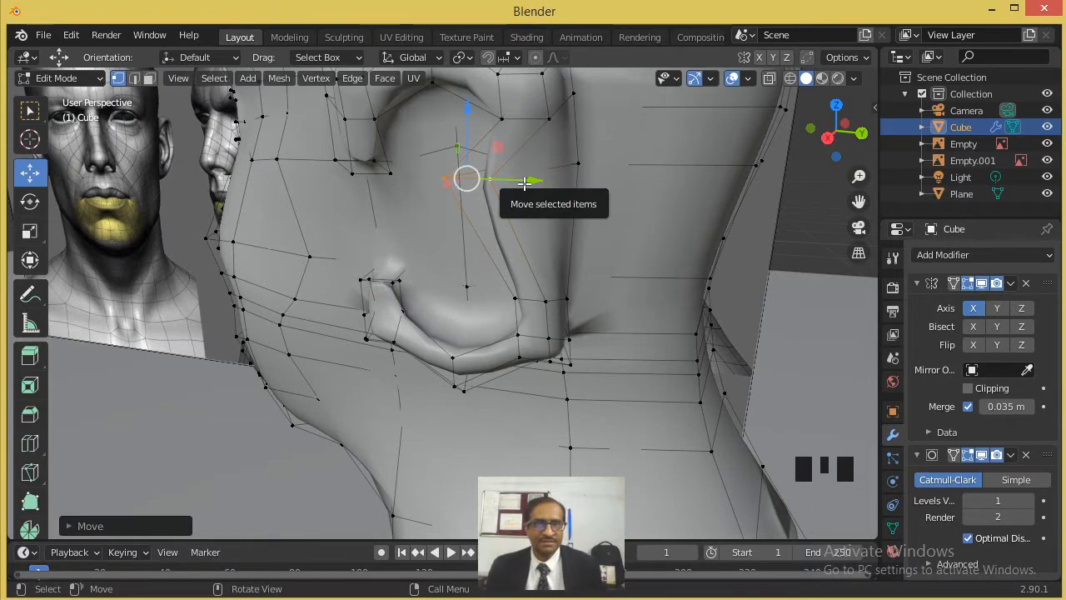
pyautogui.scroll(-3, 600, 205)
pyautogui.moveTo(600, 205); pyautogui.dragTo(652, 199, button='middle')
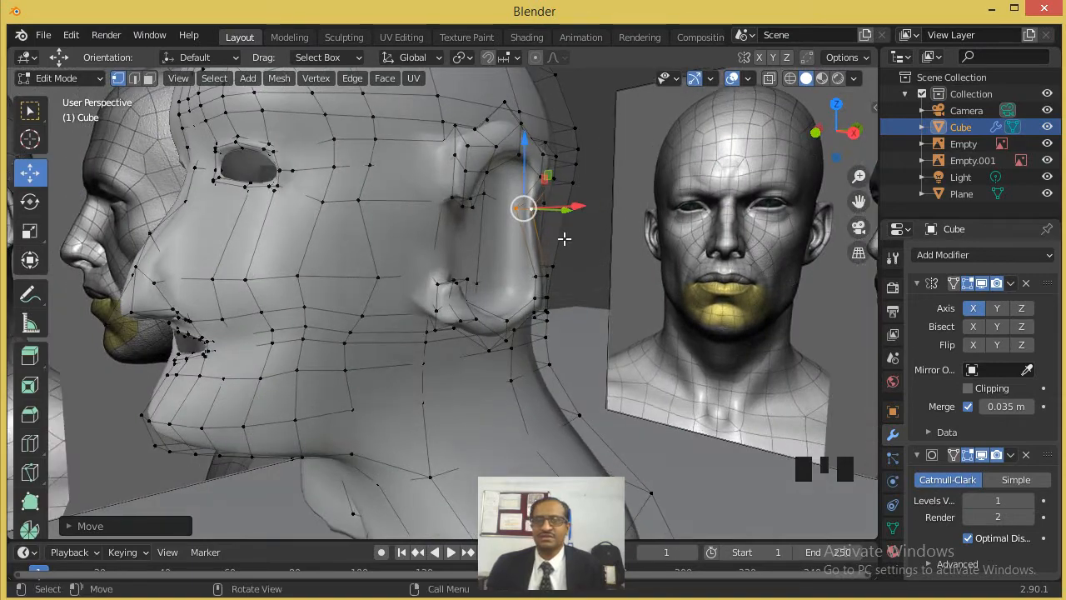
# - Return to Object Mode, deselect the head, and examine its smoothed shape and ear from the side and front
pyautogui.scroll(2, 568, 239)
pyautogui.scroll(-2, 524, 185)
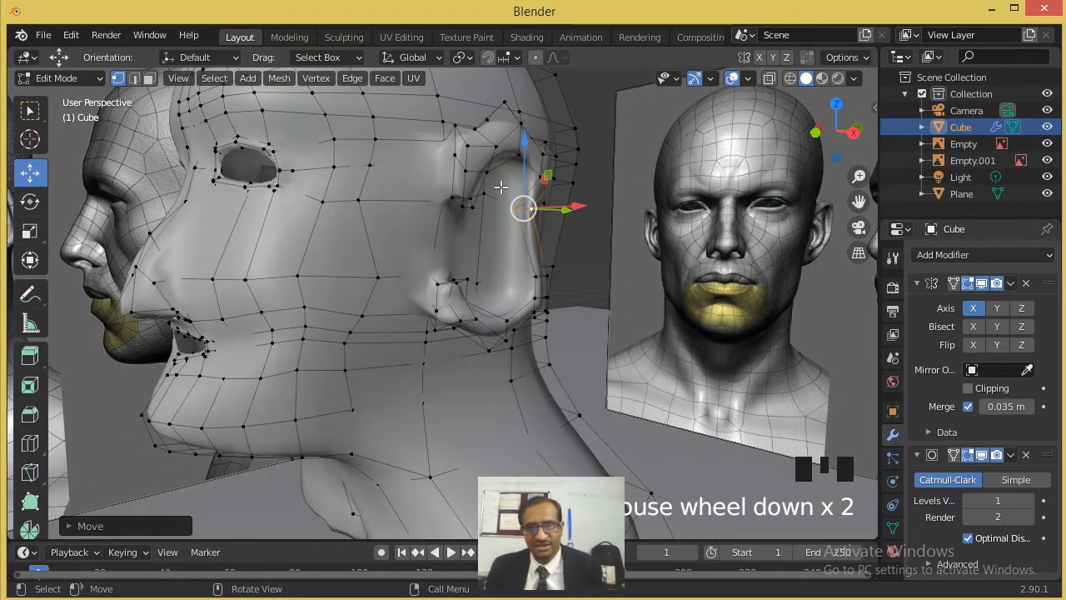
pyautogui.scroll(-3, 500, 194)
pyautogui.press('Tab')
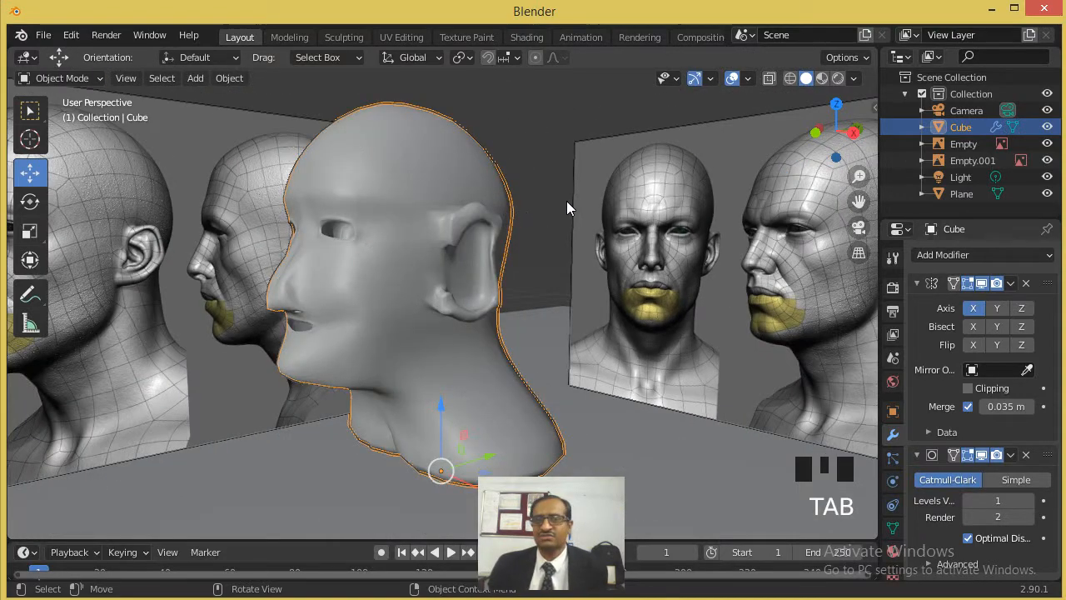
pyautogui.scroll(-5, 533, 210)
pyautogui.click(492, 203)
pyautogui.moveTo(492, 203); pyautogui.dragTo(365, 239, button='middle')
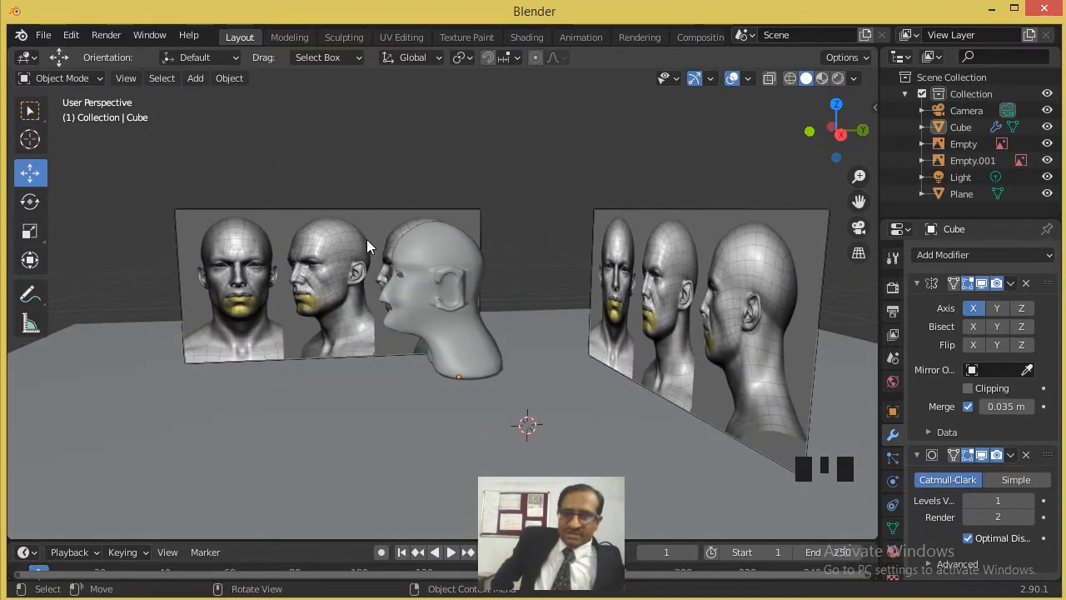
pyautogui.moveTo(386, 352); pyautogui.dragTo(507, 375, button='middle')
pyautogui.scroll(5, 491, 324)
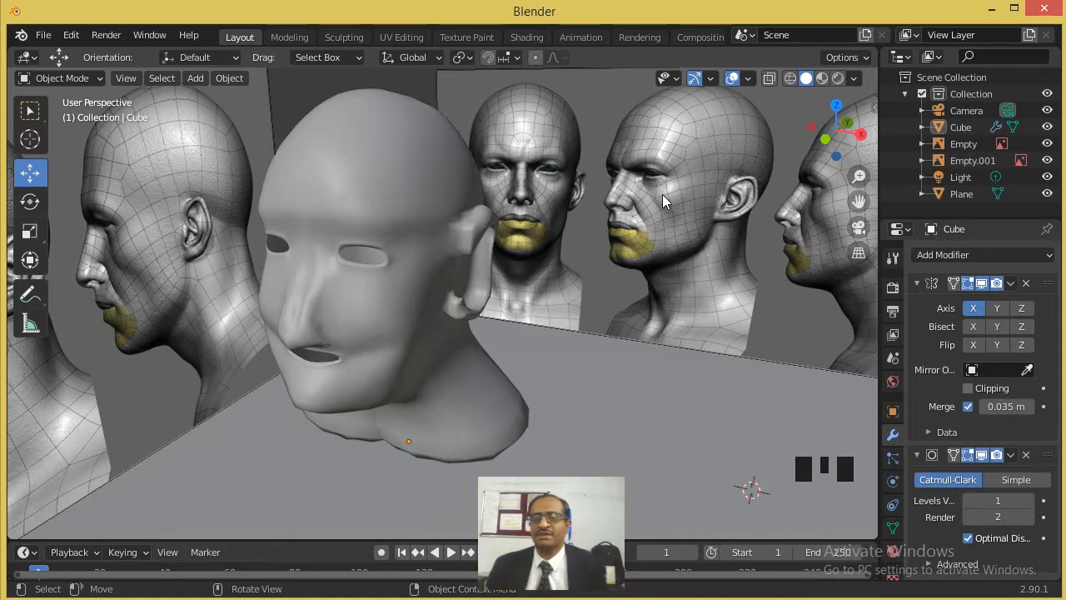
pyautogui.moveTo(450, 227); pyautogui.dragTo(445, 207, button='middle')
pyautogui.scroll(1, 395, 248)
pyautogui.scroll(1, 395, 248)
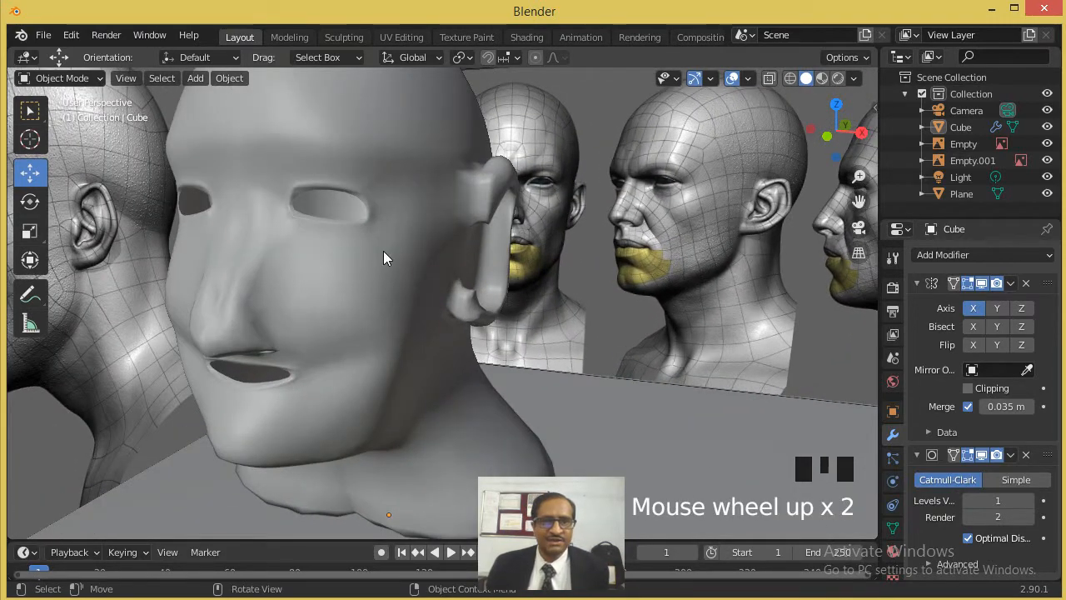
# - Enter Edit Mode and examine the head mesh around the mouth, jaw, ear and back of the head from several angles
pyautogui.press('Tab')
pyautogui.moveTo(390, 233); pyautogui.dragTo(486, 165, button='middle')
pyautogui.scroll(2, 348, 160)
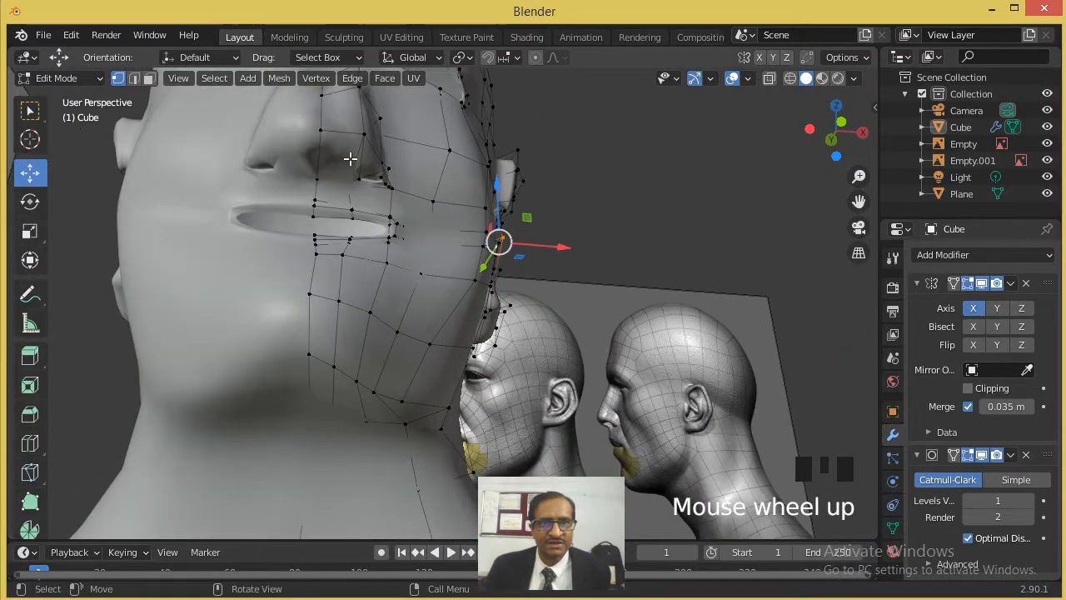
pyautogui.scroll(-2, 349, 158)
pyautogui.moveTo(350, 159); pyautogui.dragTo(274, 178, button='middle')
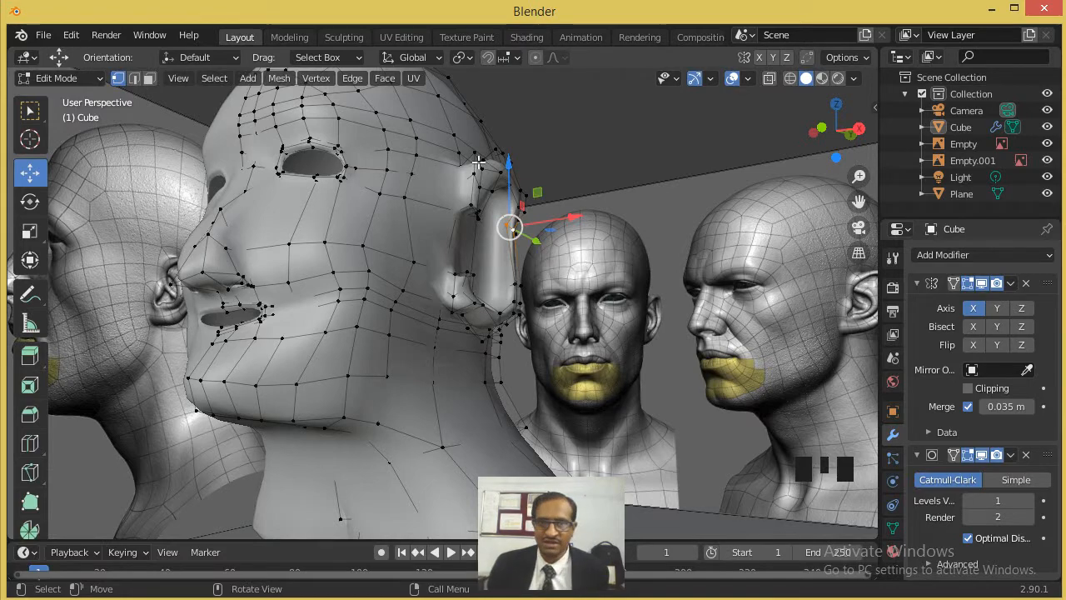
pyautogui.moveTo(252, 262); pyautogui.dragTo(340, 191, button='middle')
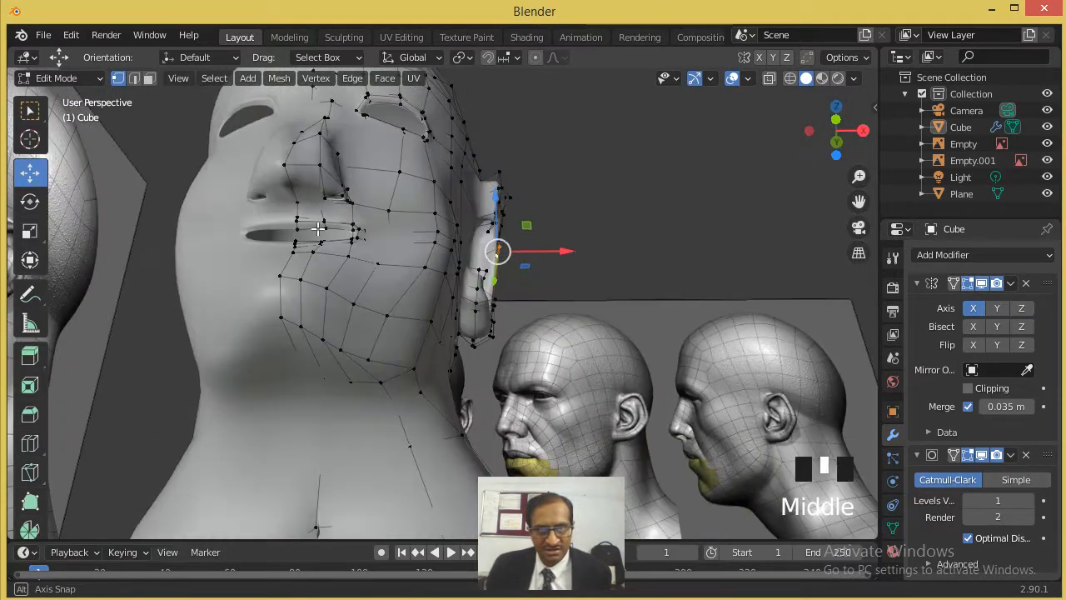
pyautogui.scroll(4, 214, 143)
pyautogui.scroll(-1, 197, 151)
pyautogui.scroll(-1, 197, 151)
pyautogui.moveTo(198, 150); pyautogui.dragTo(838, 269, button='middle')
pyautogui.scroll(2, 200, 191)
pyautogui.scroll(-2, 838, 269)
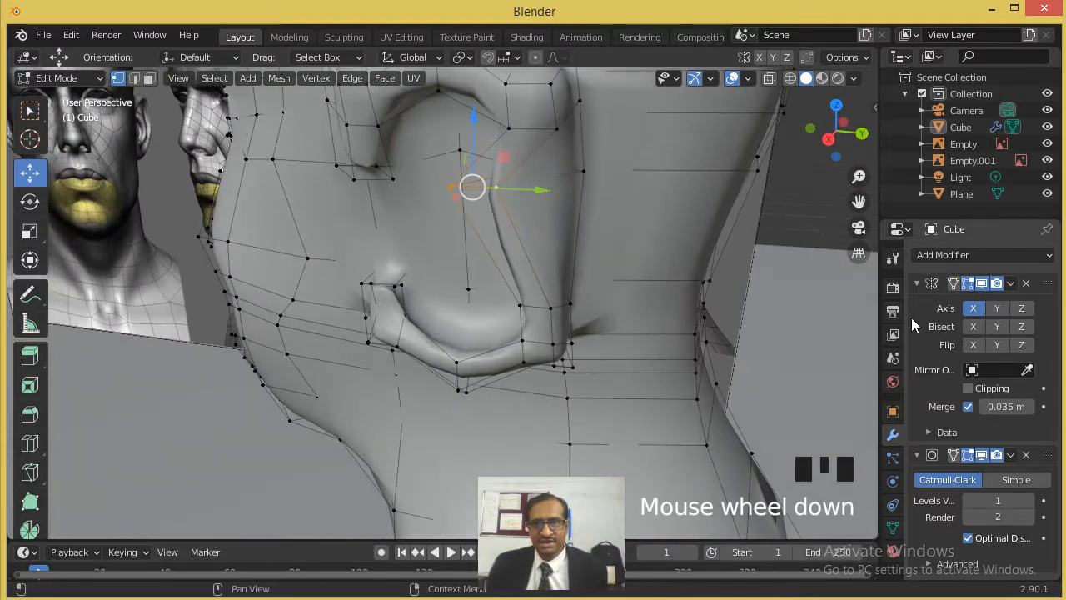
pyautogui.moveTo(642, 288); pyautogui.dragTo(574, 284, button='middle')
pyautogui.scroll(-3, 646, 306)
pyautogui.scroll(-6, 646, 307)
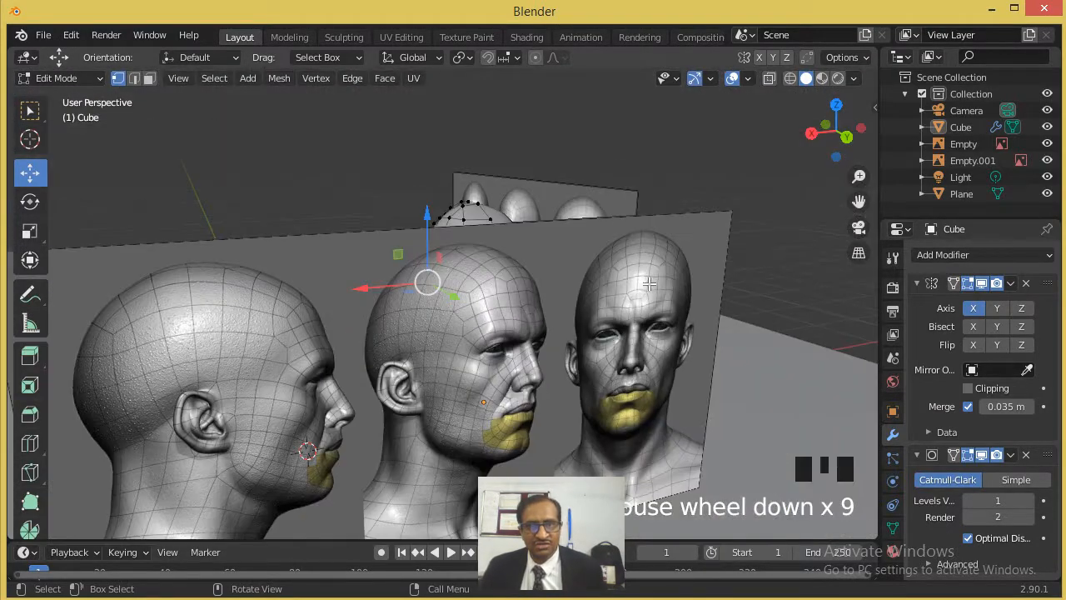
# - Move the vertex beside the gap at the lower back of the neck to adjust the neck base
pyautogui.moveTo(649, 284); pyautogui.dragTo(396, 303, button='middle')
pyautogui.scroll(2, 464, 350)
pyautogui.scroll(1, 464, 351)
pyautogui.moveTo(351, 273); pyautogui.dragTo(380, 312, button='middle')
pyautogui.click(379, 313)
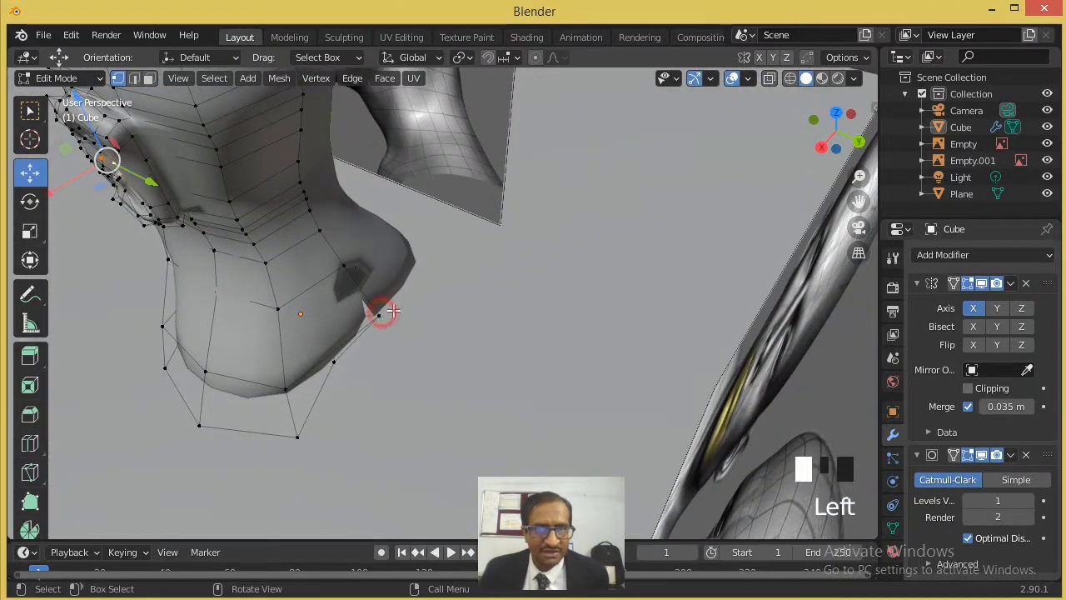
pyautogui.moveTo(379, 313); pyautogui.dragTo(392, 351)
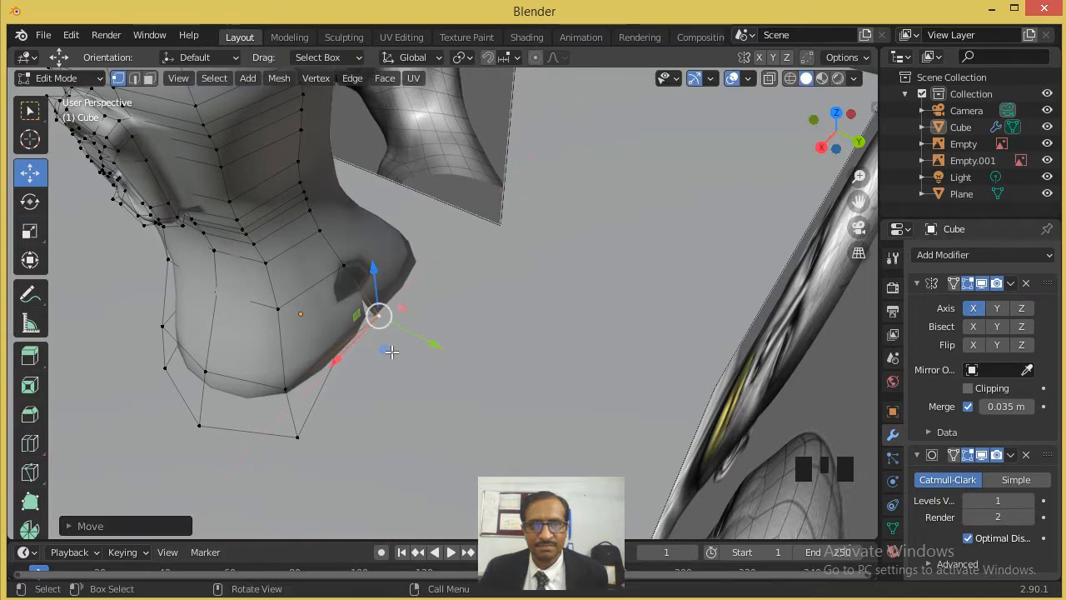
pyautogui.moveTo(376, 313); pyautogui.dragTo(358, 340)
# - Raise the two vertices on the lower cheek and the jaw edge below it along Z
pyautogui.moveTo(321, 288); pyautogui.dragTo(526, 220, button='middle')
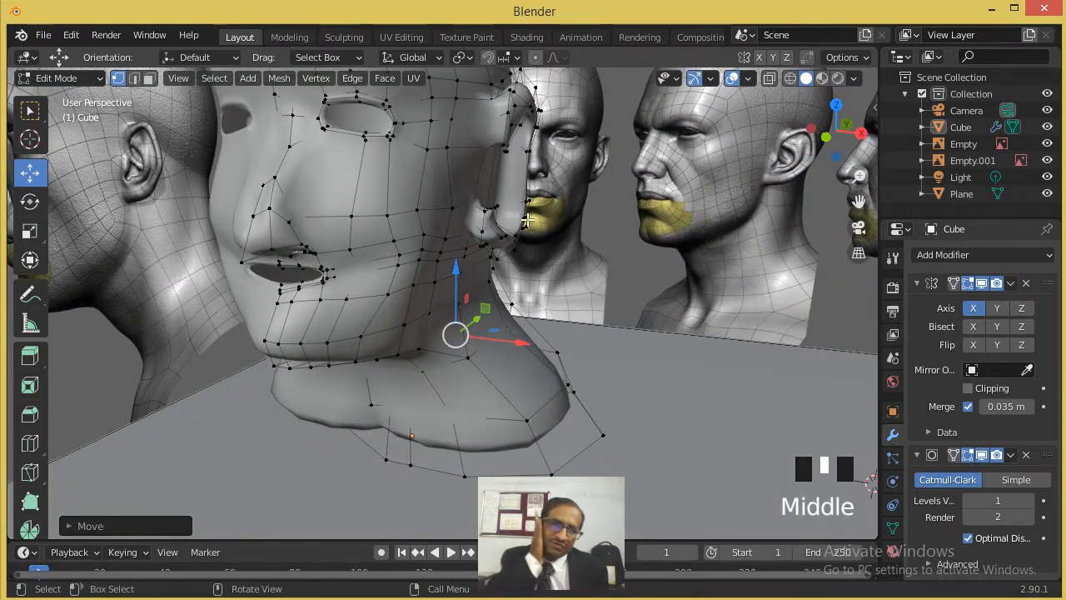
pyautogui.moveTo(372, 261); pyautogui.dragTo(418, 240, button='middle')
pyautogui.scroll(2, 521, 175)
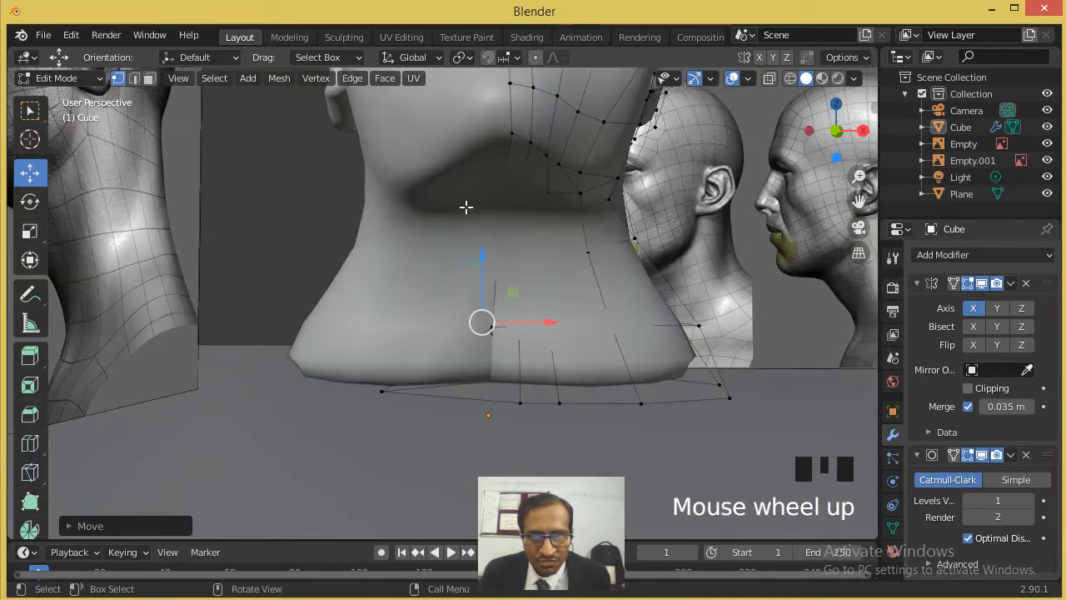
pyautogui.moveTo(565, 173); pyautogui.dragTo(553, 195, button='middle')
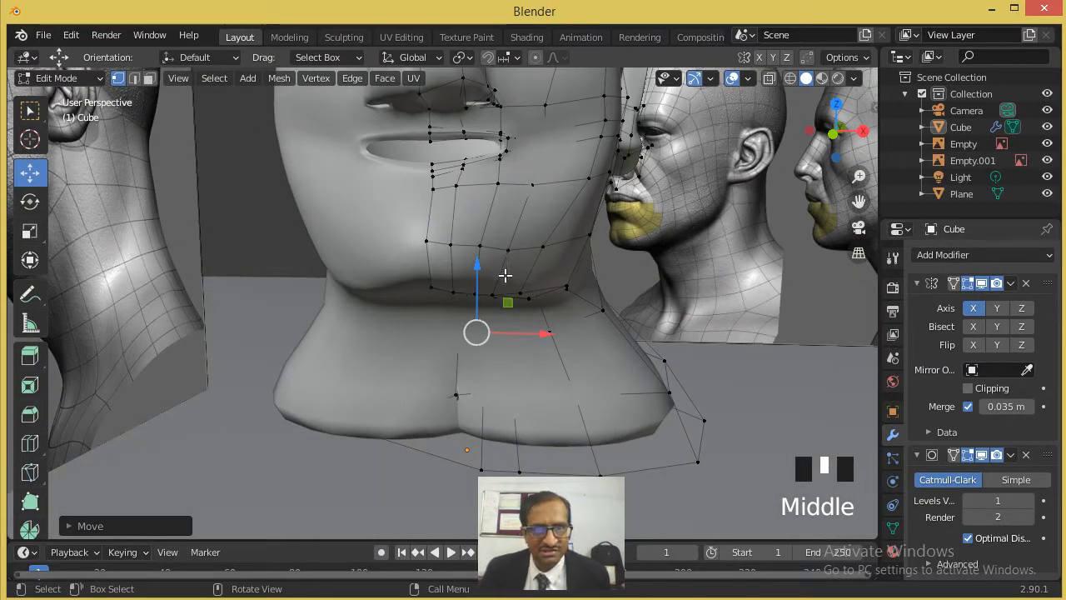
pyautogui.moveTo(518, 237); pyautogui.dragTo(432, 251, button='middle')
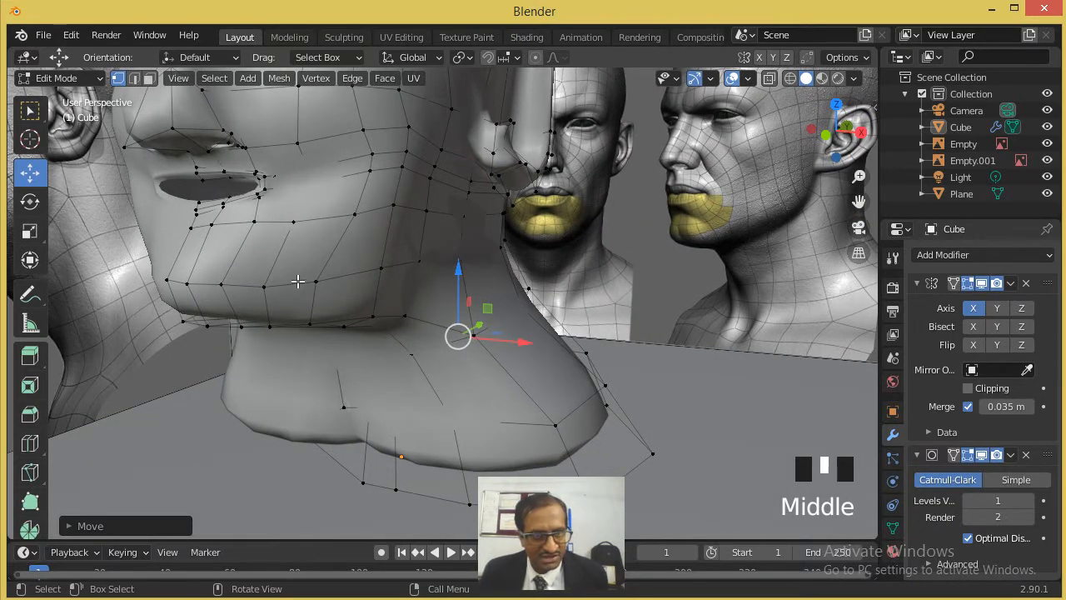
pyautogui.click(314, 282)
pyautogui.moveTo(312, 255); pyautogui.dragTo(312, 227)
pyautogui.click(310, 324)
pyautogui.click(305, 280)
pyautogui.moveTo(306, 279); pyautogui.dragTo(305, 263)
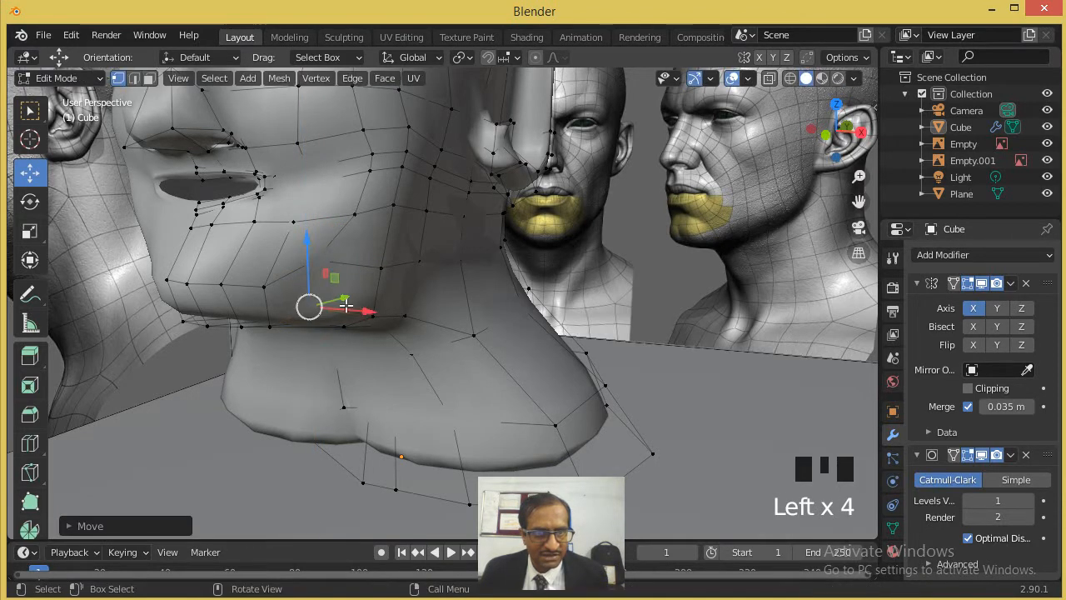
# - Raise the next two vertices farther back along the jaw, toward the ear, along Z
pyautogui.click(377, 268)
pyautogui.moveTo(380, 239); pyautogui.dragTo(380, 223)
pyautogui.click(374, 310)
pyautogui.moveTo(373, 285); pyautogui.dragTo(369, 256)
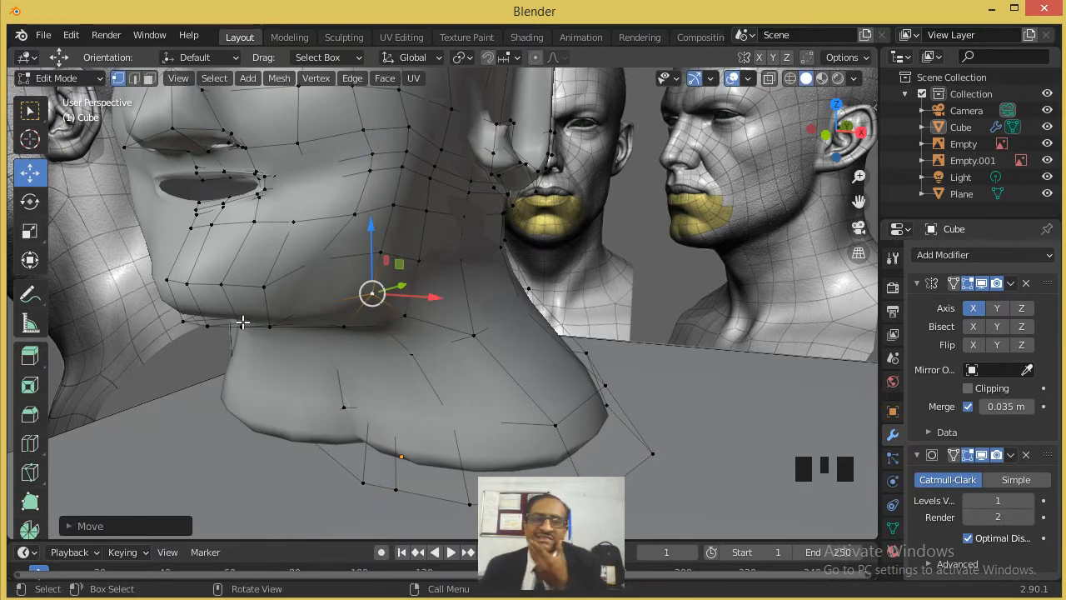
# - Raise the cheek vertex below and outside the mouth corner along Z
pyautogui.moveTo(244, 311)
pyautogui.mouseDown(button='middle')
pyautogui.moveTo(283, 324)
pyautogui.moveTo(262, 317)
pyautogui.mouseUp(button='middle')
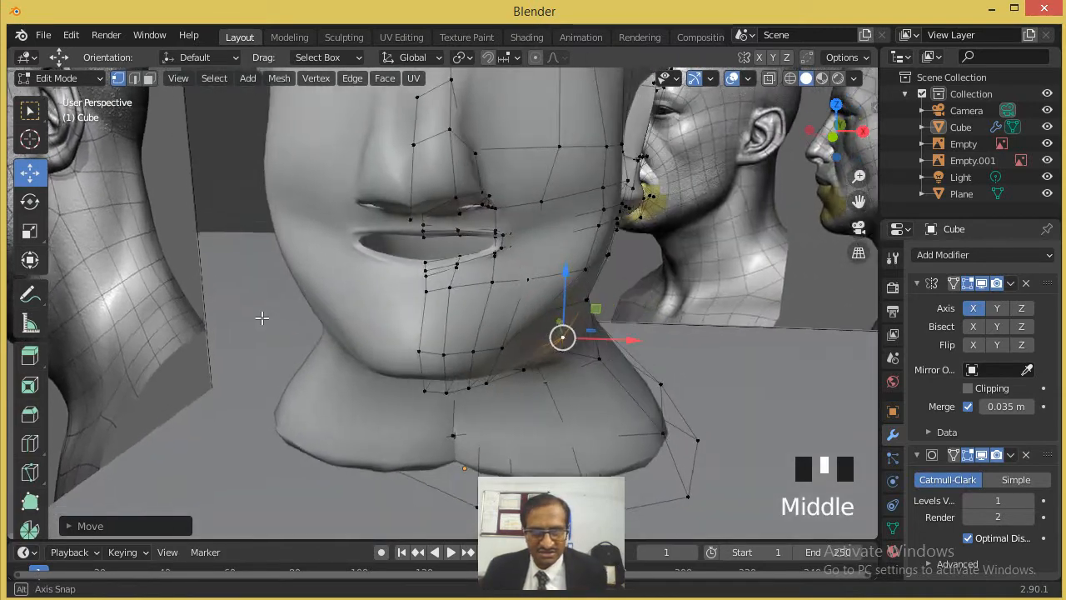
pyautogui.scroll(2, 375, 329)
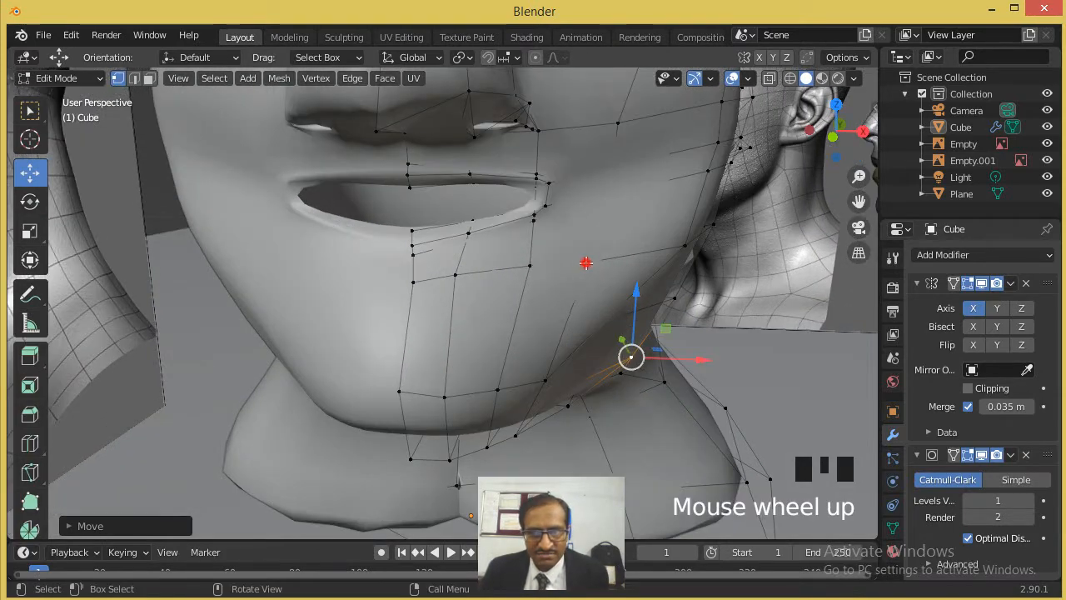
pyautogui.click(587, 258)
pyautogui.moveTo(589, 229); pyautogui.dragTo(588, 198)
# - Examine the reshaped jaw, cheek, ear and mouth from the front and side
pyautogui.scroll(-3, 563, 363)
pyautogui.moveTo(562, 366); pyautogui.dragTo(538, 395, button='middle')
pyautogui.scroll(3, 396, 311)
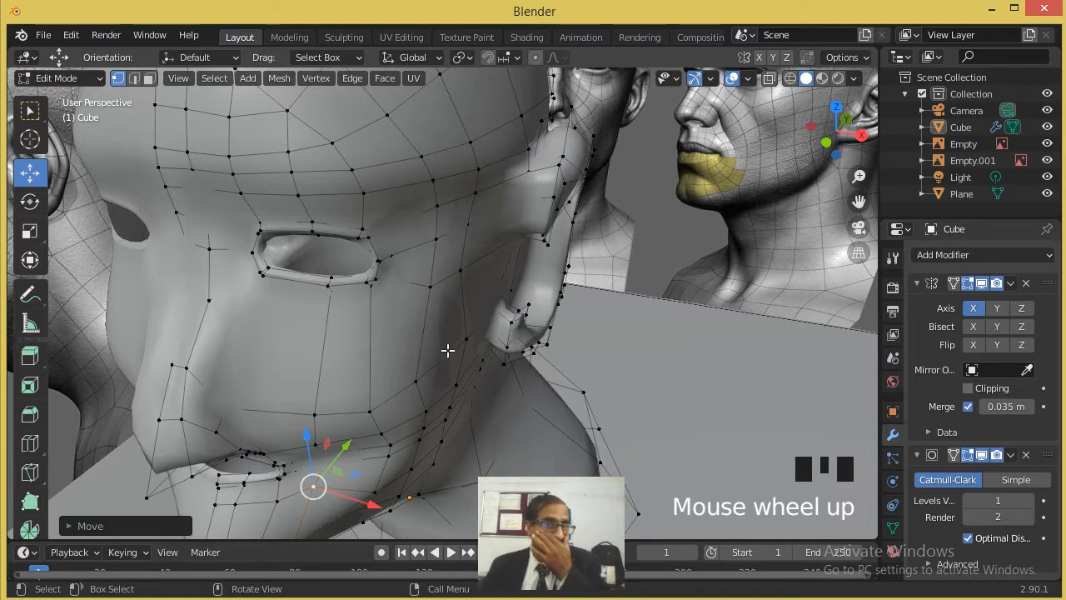
pyautogui.moveTo(493, 284); pyautogui.dragTo(359, 296, button='middle')
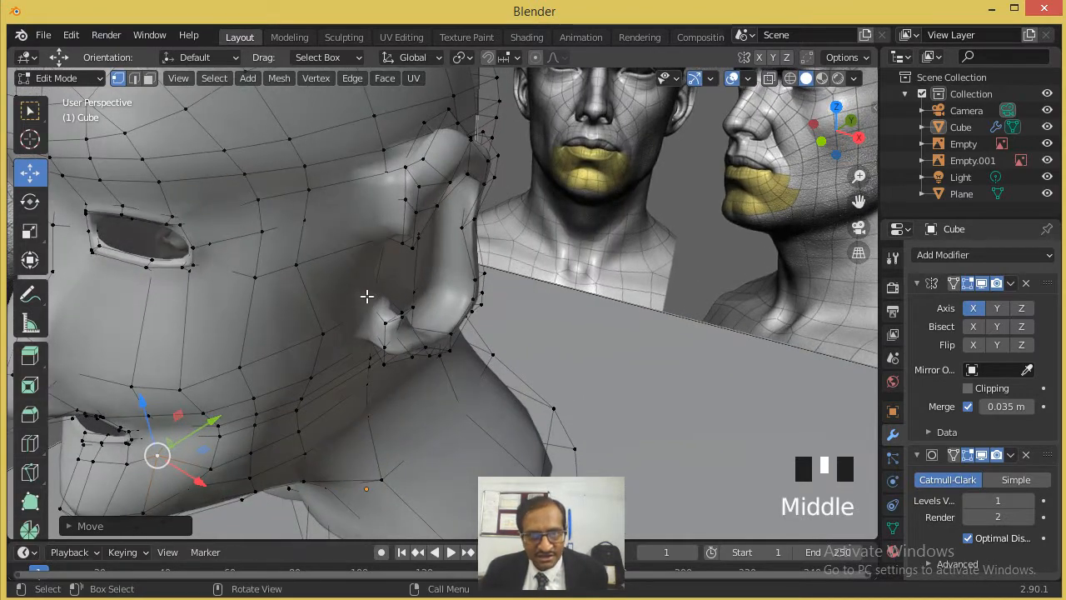
pyautogui.moveTo(431, 271); pyautogui.dragTo(461, 247, button='middle')
pyautogui.scroll(-2, 354, 230)
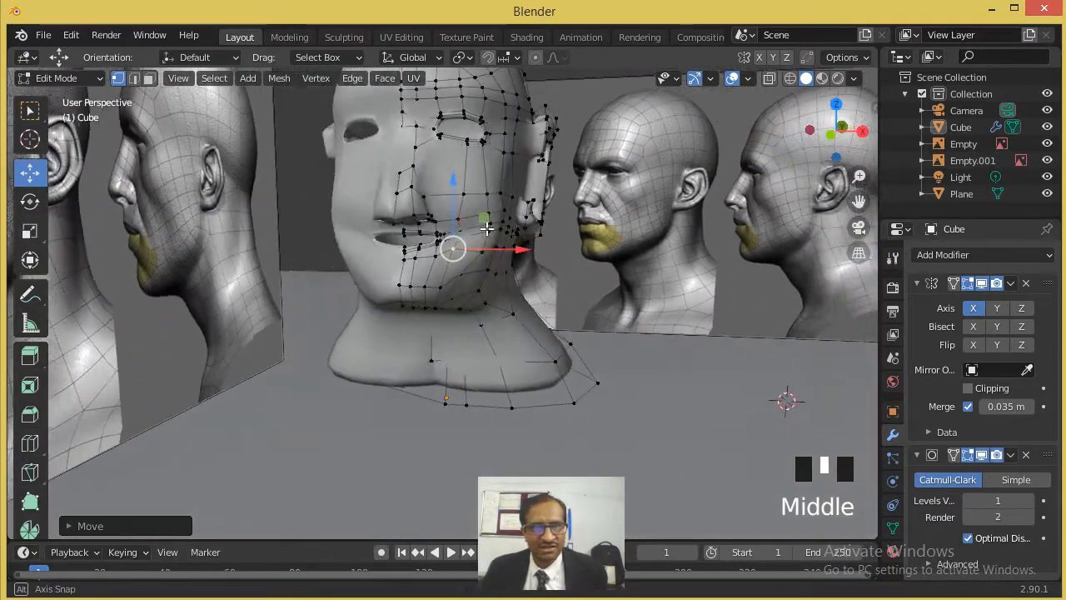
pyautogui.scroll(2, 461, 248)
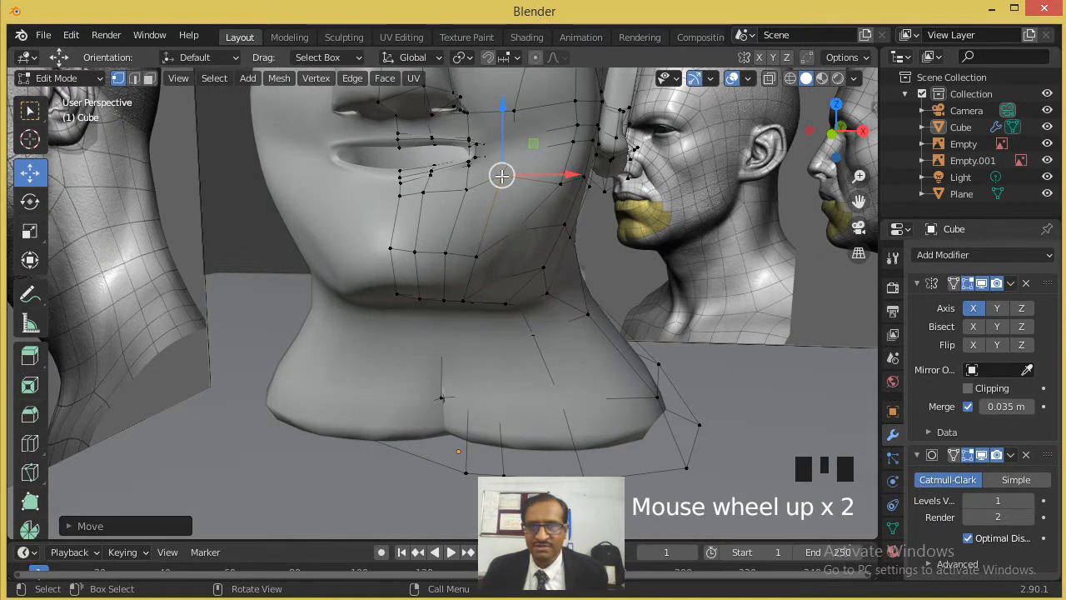
pyautogui.scroll(1, 498, 158)
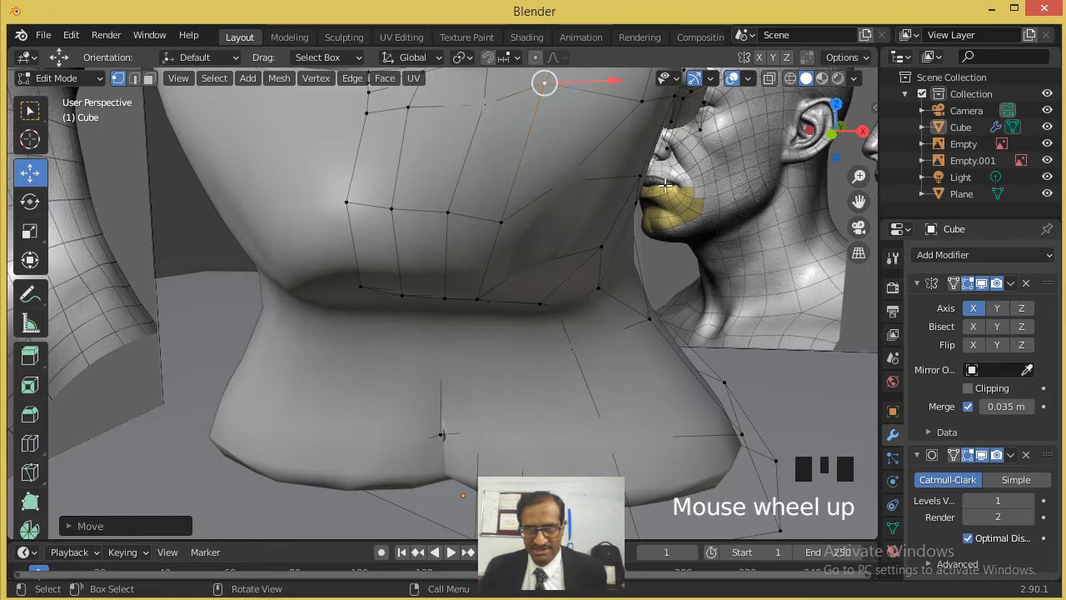
pyautogui.keyDown('shift'); pyautogui.moveTo(658, 177); pyautogui.dragTo(626, 240, button='middle'); pyautogui.keyUp('shift')
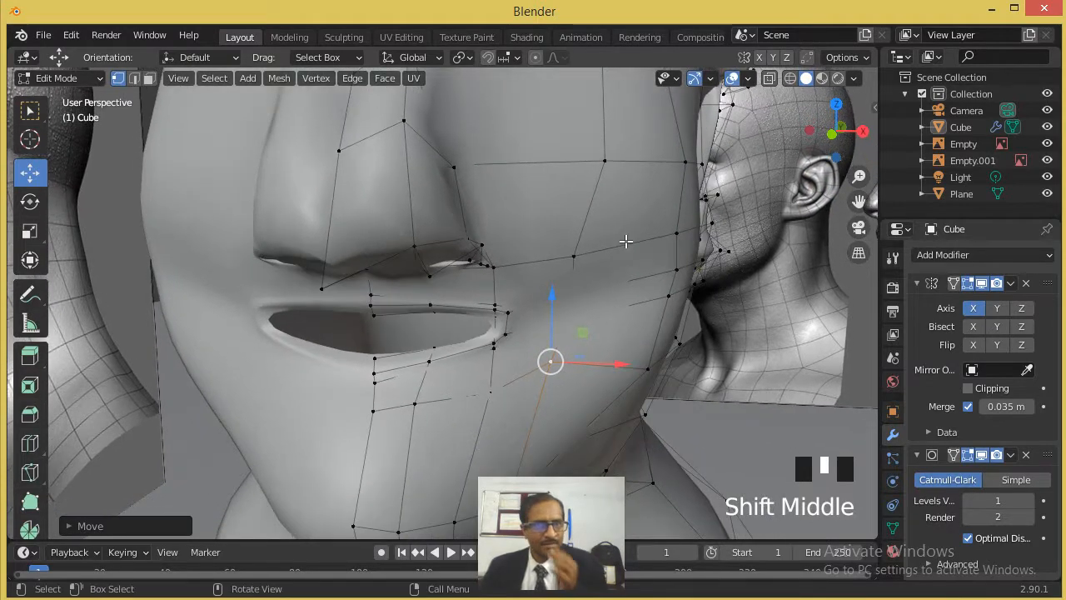
pyautogui.scroll(-2, 644, 224)
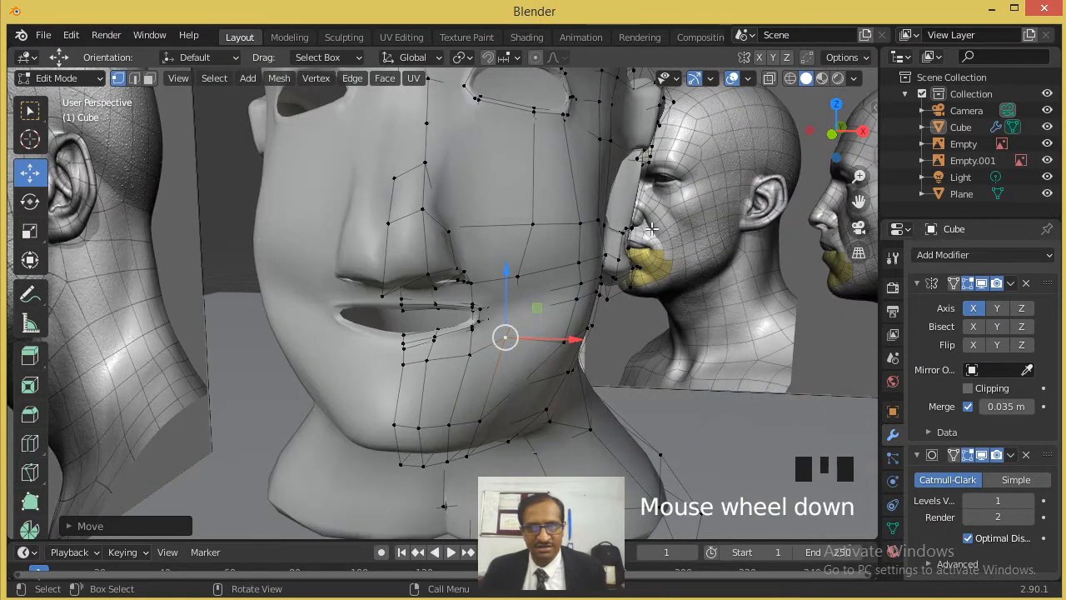
# - Raise the lower vertex at the mouth corner slightly along Z and remove the Subdivision Surface modifier
pyautogui.scroll(2, 505, 297)
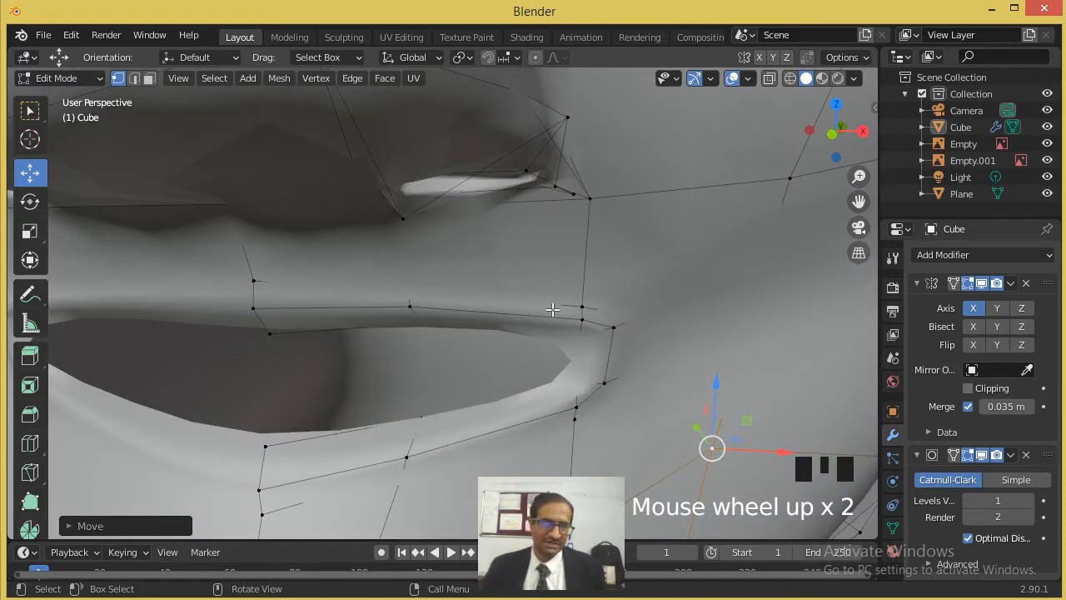
pyautogui.click(607, 383)
pyautogui.moveTo(606, 343); pyautogui.dragTo(610, 332)
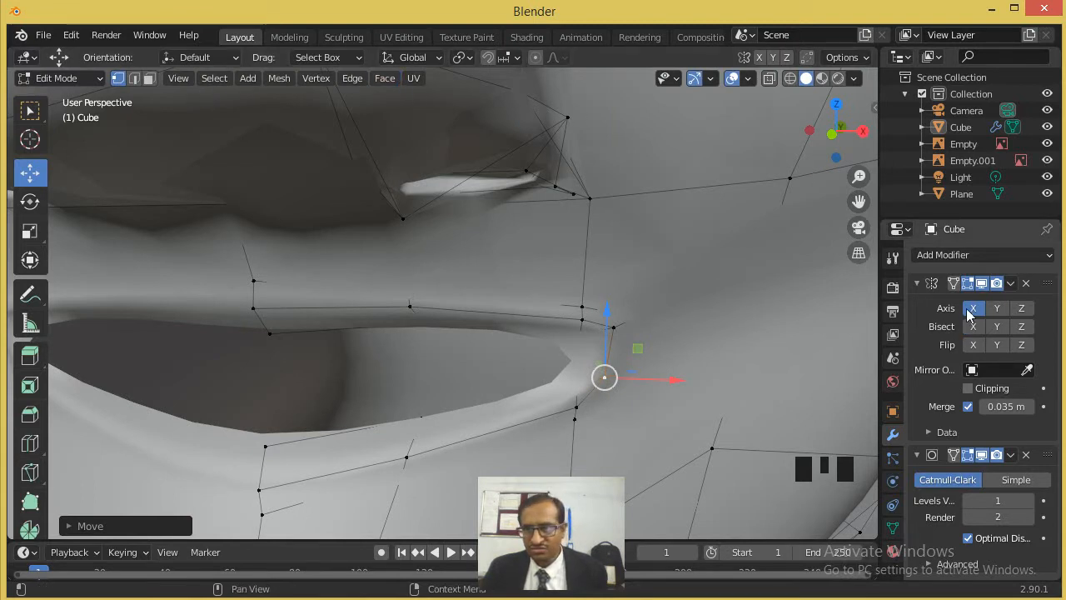
pyautogui.click(1024, 456)
# - Adjust the position of the inner vertices at the corner of the mouth
pyautogui.moveTo(708, 338); pyautogui.dragTo(671, 328, button='middle')
pyautogui.click(318, 330)
pyautogui.moveTo(316, 313); pyautogui.dragTo(286, 327)
pyautogui.click(289, 334)
pyautogui.click(289, 382)
# - Select the three vertices in the row below the lower lip and move them back along Y into the face
pyautogui.scroll(-2, 340, 312)
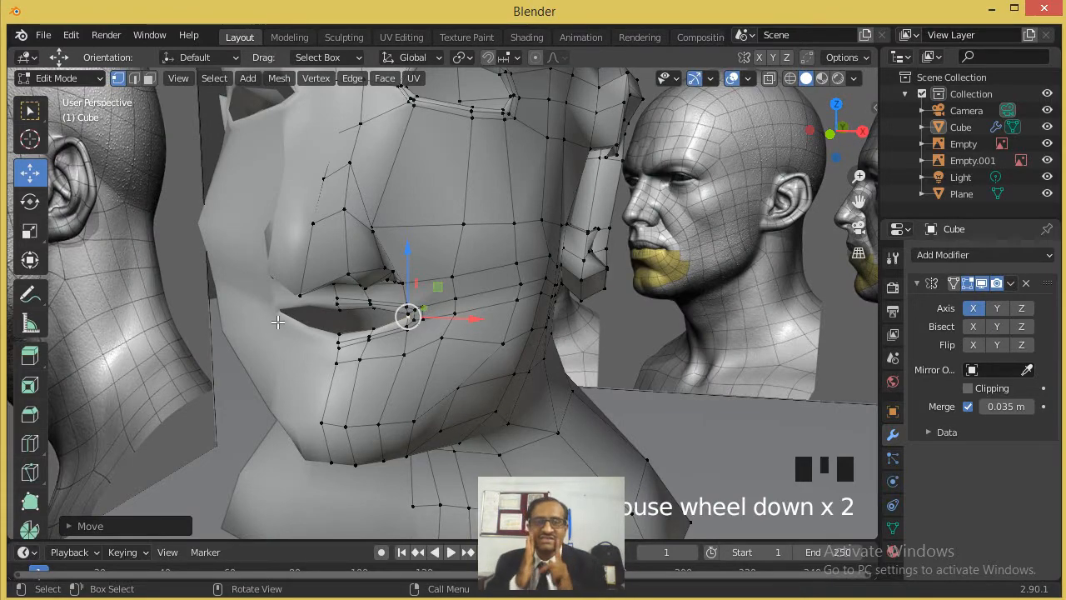
pyautogui.moveTo(354, 318); pyautogui.dragTo(326, 314, button='middle')
pyautogui.scroll(2, 321, 308)
pyautogui.scroll(-1, 297, 307)
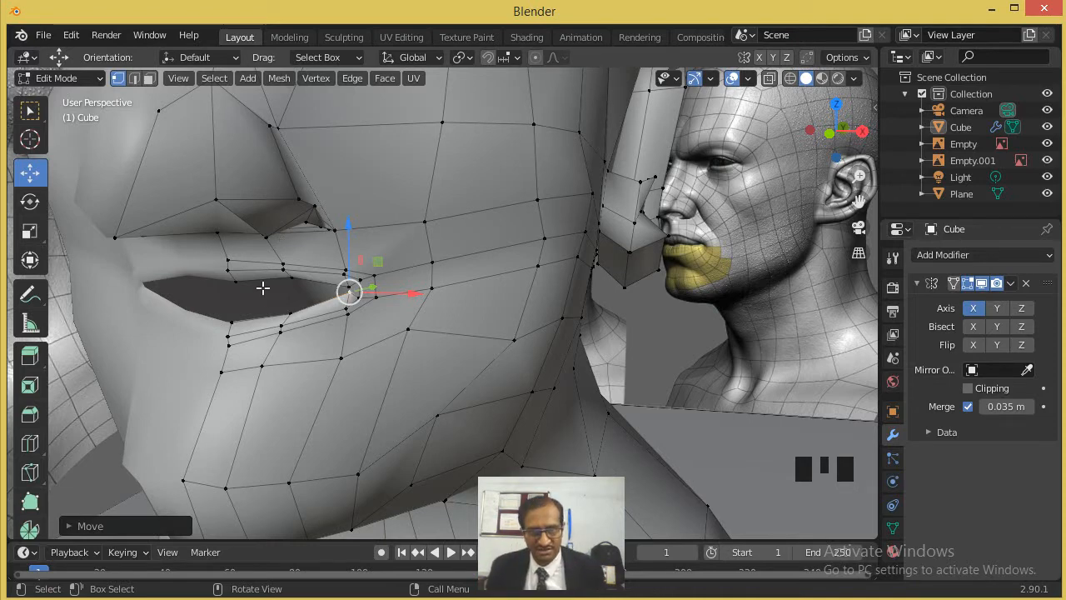
pyautogui.moveTo(276, 321); pyautogui.dragTo(292, 319, button='middle')
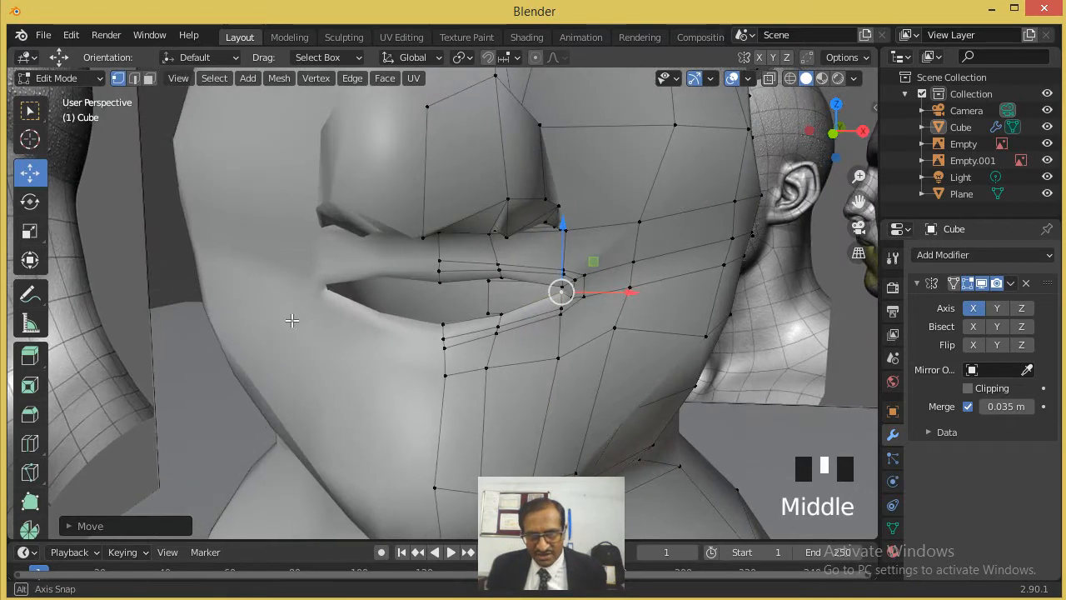
pyautogui.click(446, 372)
pyautogui.click(30, 172)
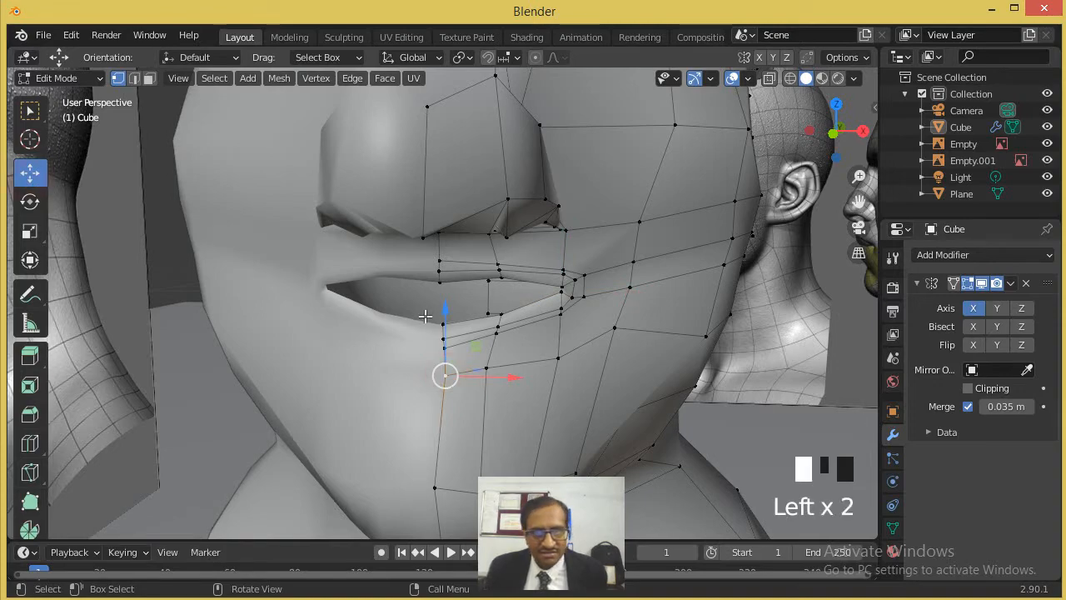
pyautogui.keyDown('shift'); pyautogui.click(487, 368); pyautogui.keyUp('shift')
pyautogui.moveTo(558, 361); pyautogui.dragTo(467, 285, button='middle')
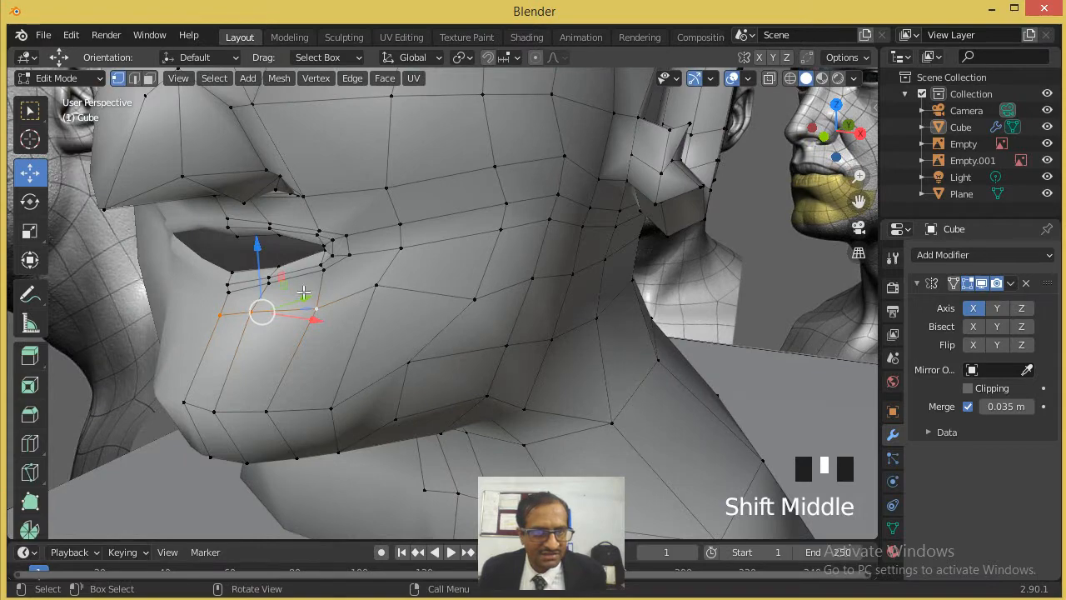
pyautogui.moveTo(292, 303); pyautogui.dragTo(319, 300)
pyautogui.moveTo(319, 299); pyautogui.dragTo(190, 312, button='middle')
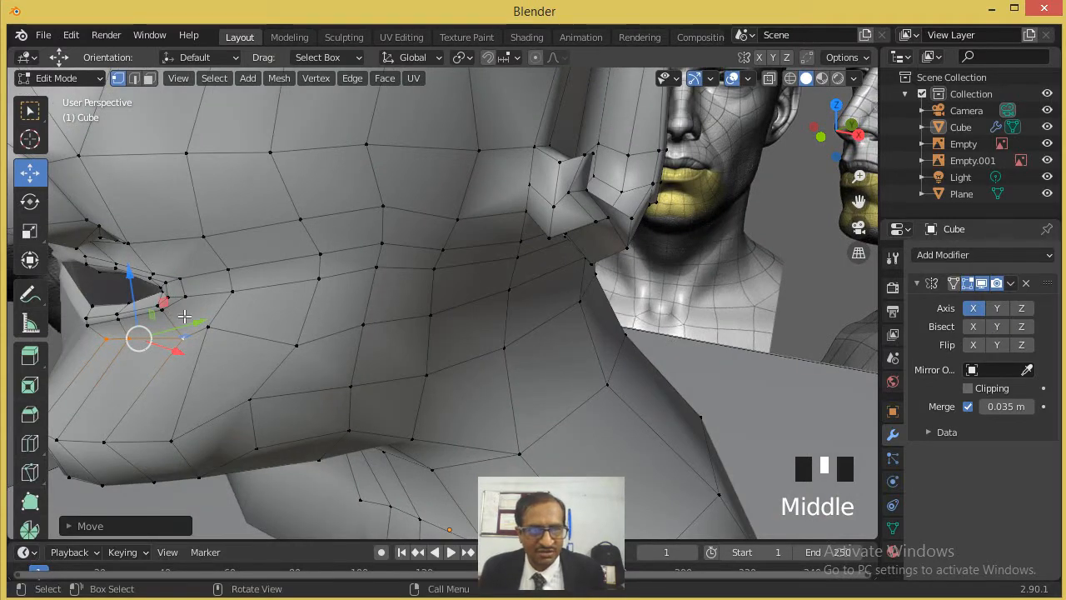
pyautogui.moveTo(190, 324); pyautogui.dragTo(195, 322)
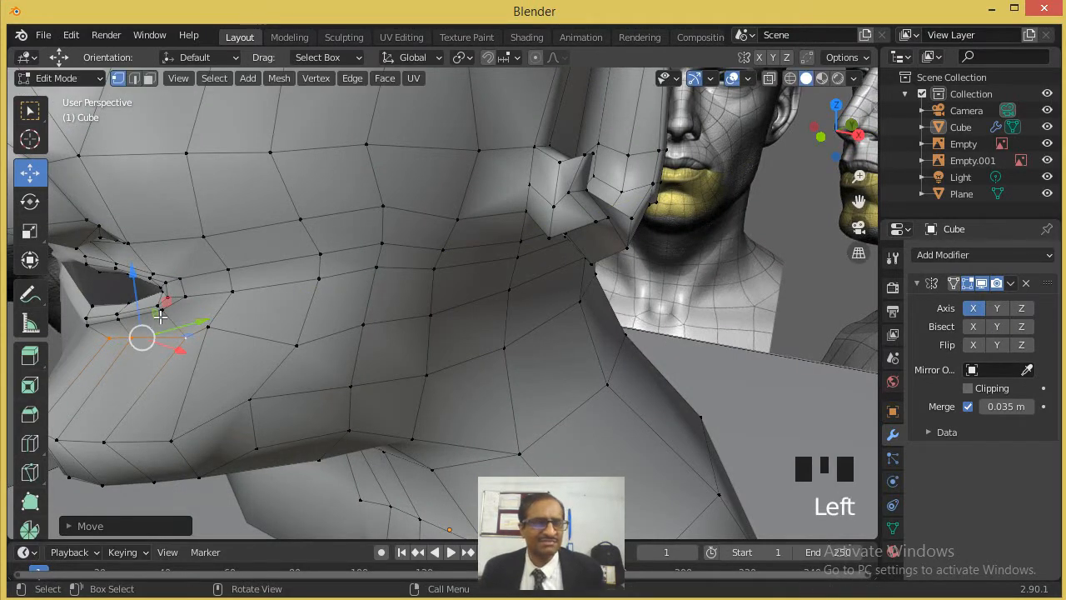
# - Add one loop cut around the chin and jaw between the row below the lower lip and the chin row
pyautogui.keyDown('shift'); pyautogui.moveTo(243, 333); pyautogui.dragTo(325, 300, button='middle'); pyautogui.keyUp('shift')
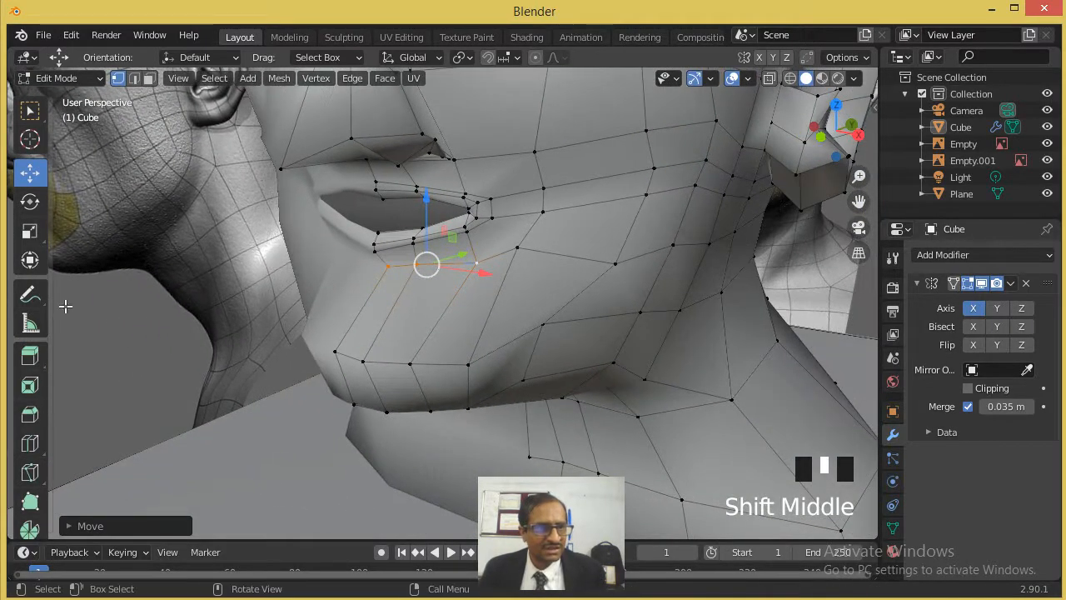
pyautogui.click(30, 443)
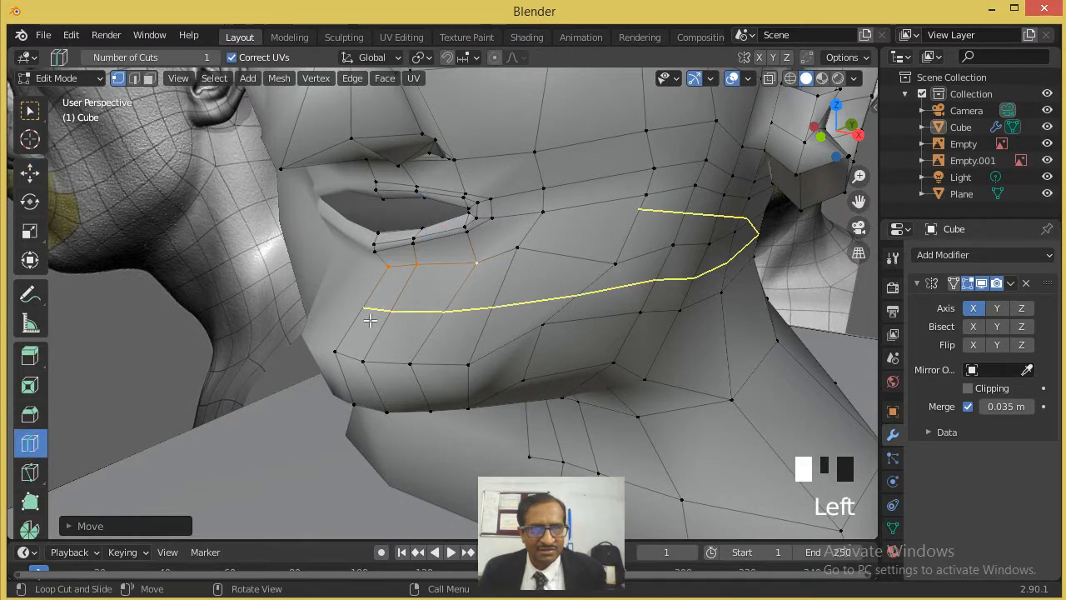
pyautogui.moveTo(374, 320)
pyautogui.mouseDown()
pyautogui.moveTo(388, 312)
pyautogui.moveTo(367, 323)
pyautogui.mouseUp()
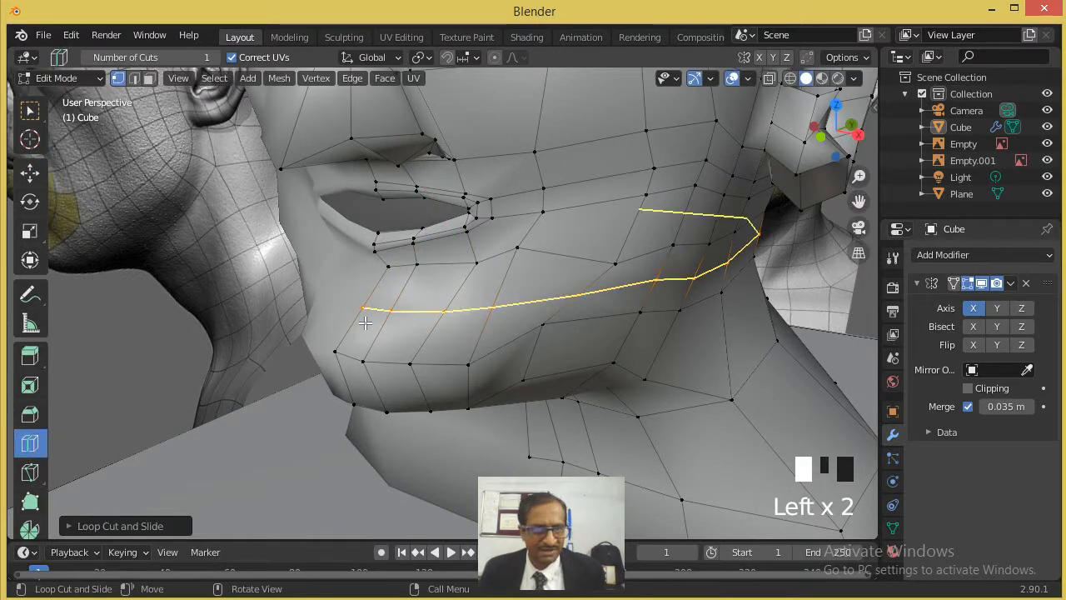
pyautogui.click(37, 172)
pyautogui.click(488, 300)
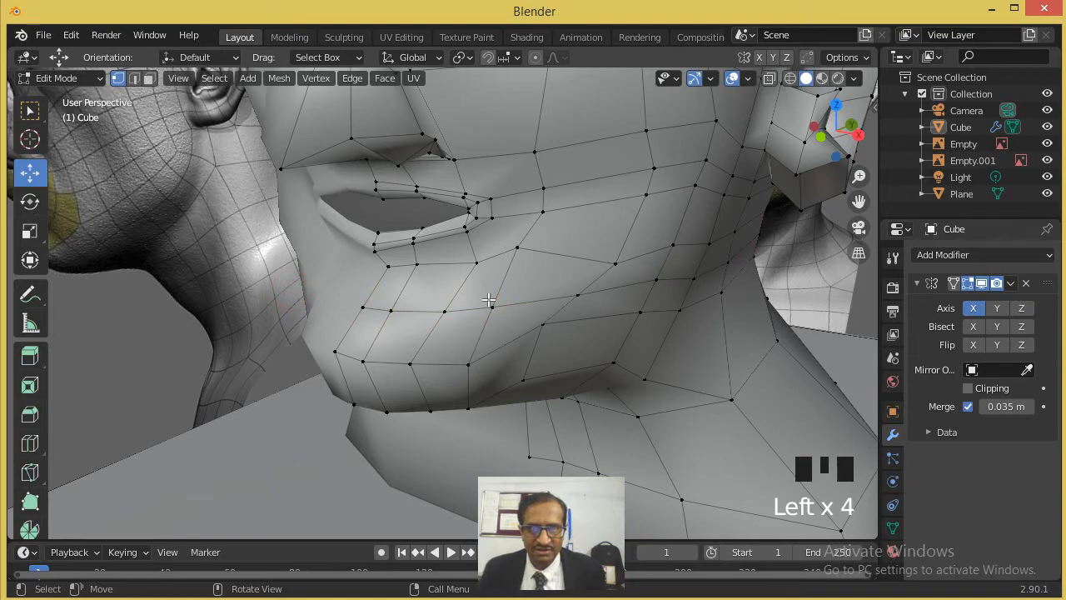
# - Select the four front vertices of the new loop below the lower lip and move them slightly forward along Y
pyautogui.moveTo(480, 278); pyautogui.dragTo(391, 292, button='middle')
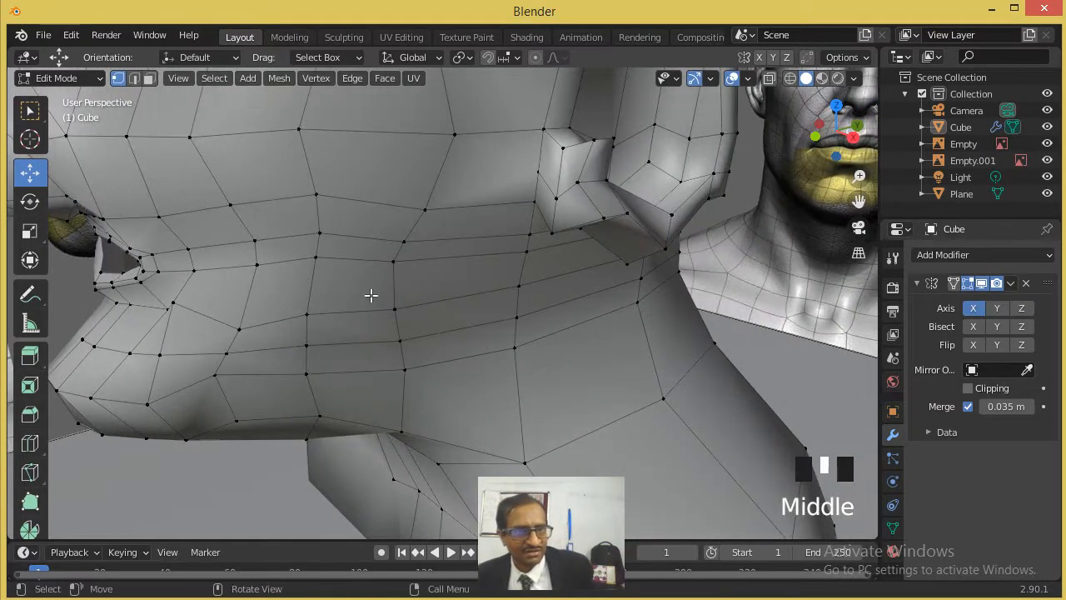
pyautogui.click(83, 337)
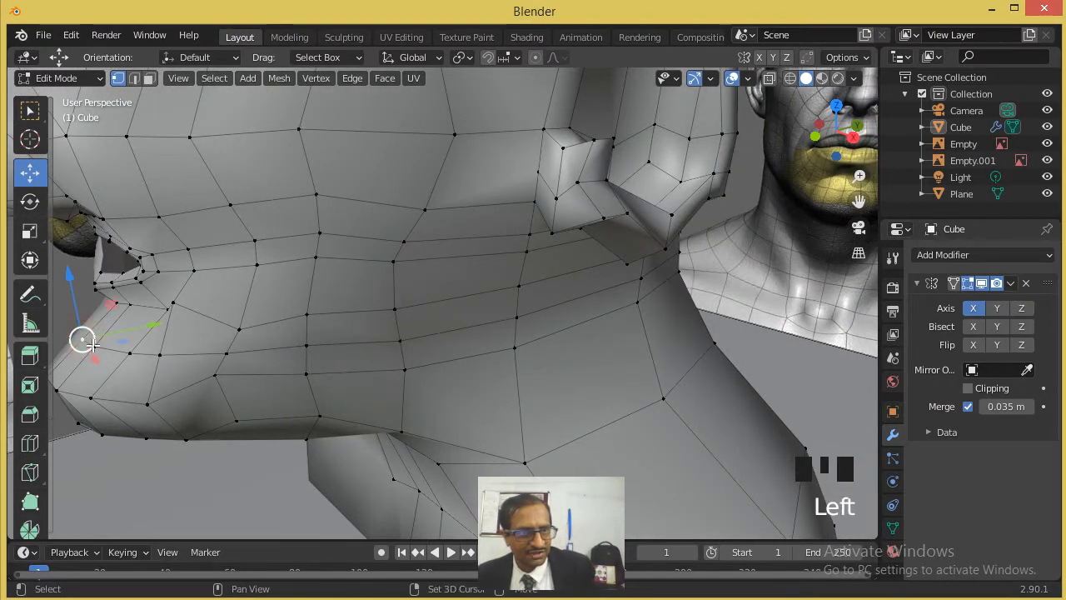
pyautogui.keyDown('shift'); pyautogui.click(94, 345); pyautogui.keyUp('shift')
pyautogui.keyDown('shift'); pyautogui.click(129, 353); pyautogui.keyUp('shift')
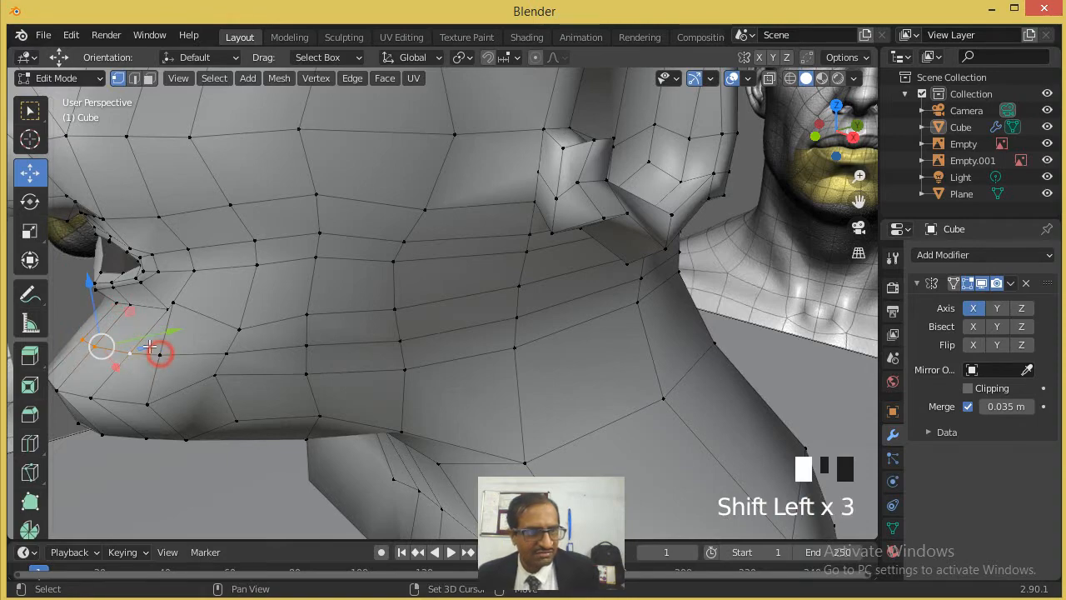
pyautogui.moveTo(150, 344); pyautogui.dragTo(134, 343)
# - Return to Object Mode, select the head and add a Subdivision Surface modifier to it
pyautogui.moveTo(133, 343); pyautogui.dragTo(243, 297, button='middle')
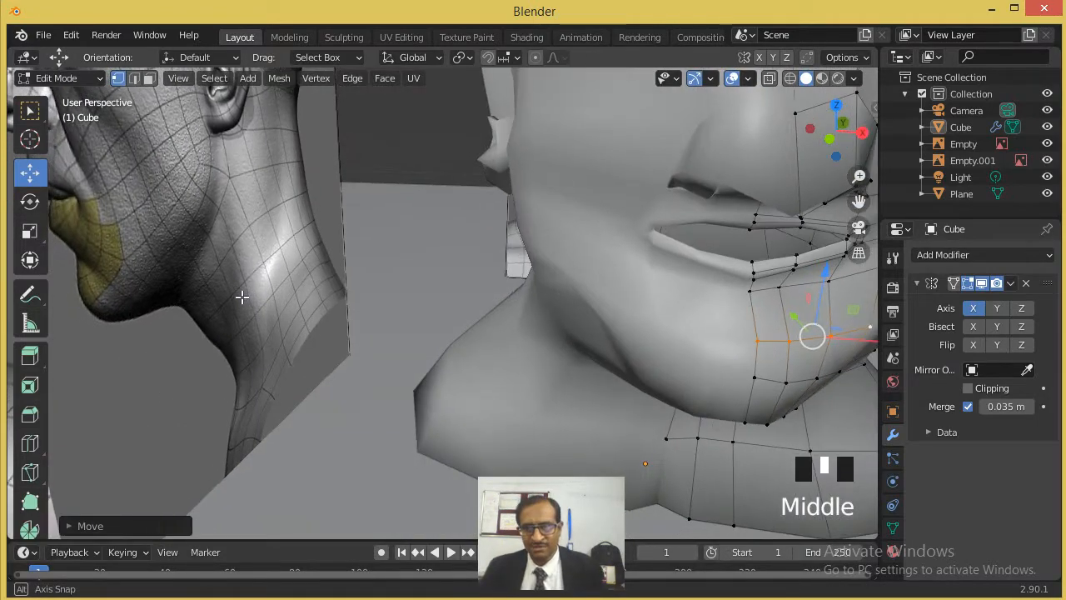
pyautogui.scroll(-2, 242, 296)
pyautogui.moveTo(411, 279); pyautogui.dragTo(567, 308, button='middle')
pyautogui.press('Tab')
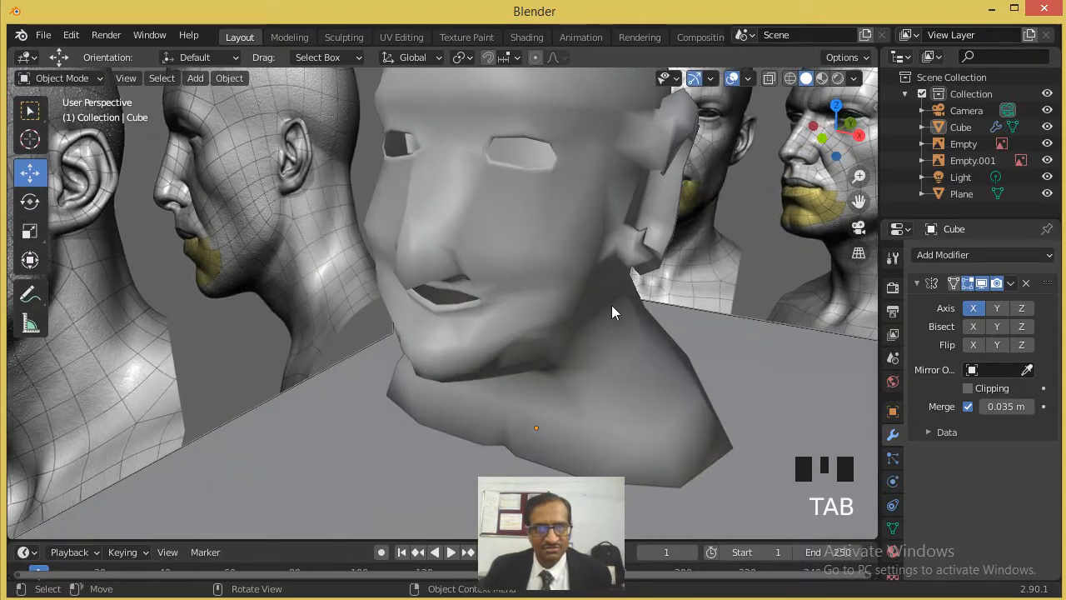
pyautogui.scroll(-2, 610, 350)
pyautogui.moveTo(561, 352); pyautogui.dragTo(513, 302, button='middle')
pyautogui.click(514, 298)
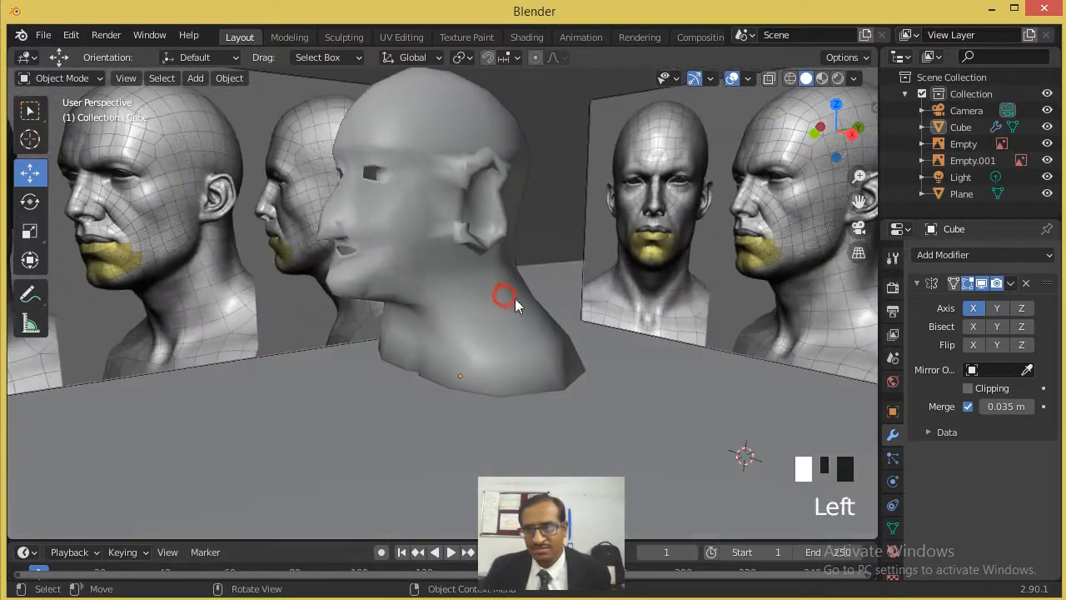
pyautogui.click(1021, 258)
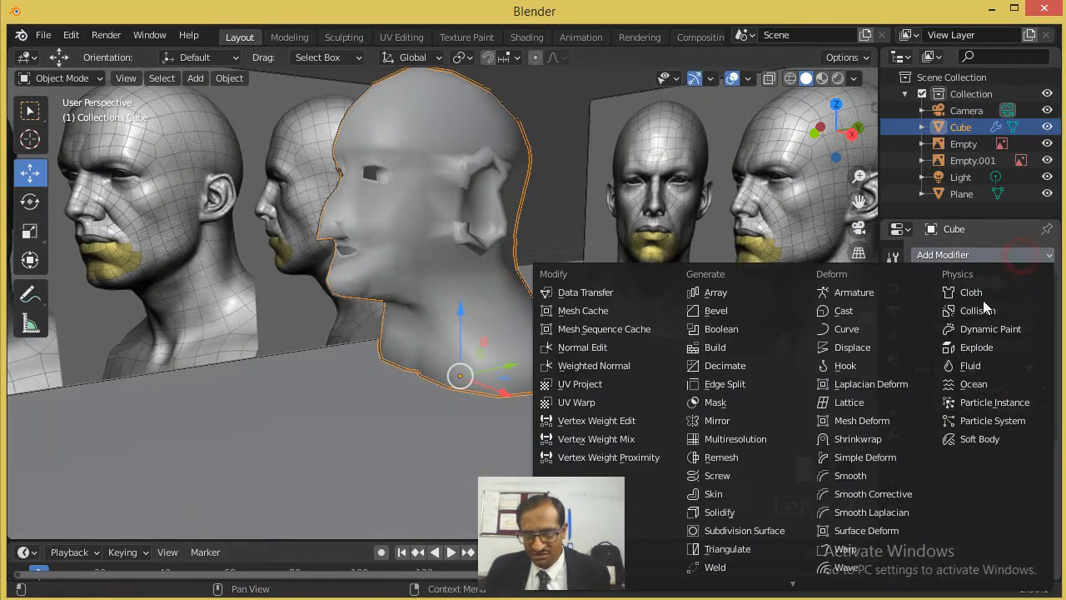
pyautogui.click(748, 531)
pyautogui.moveTo(533, 373); pyautogui.dragTo(581, 363, button='middle')
pyautogui.moveTo(527, 331); pyautogui.dragTo(550, 330, button='middle')
pyautogui.scroll(2, 522, 312)
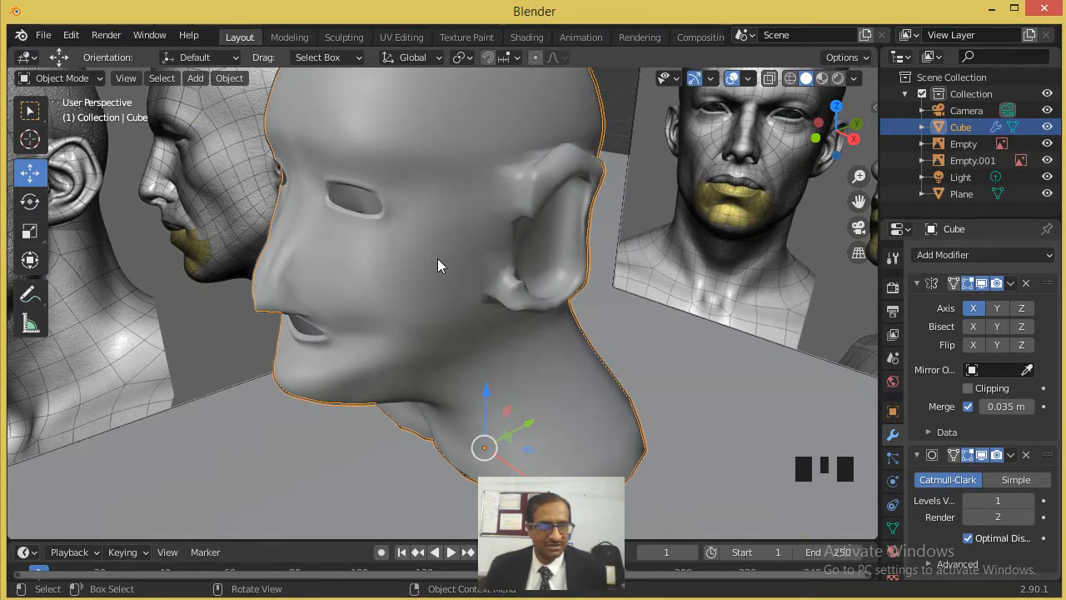
# - Examine the smoothed head's cage in Edit Mode around the mouth, chin, jaw, ear and forehead from several angles
pyautogui.press('Tab')
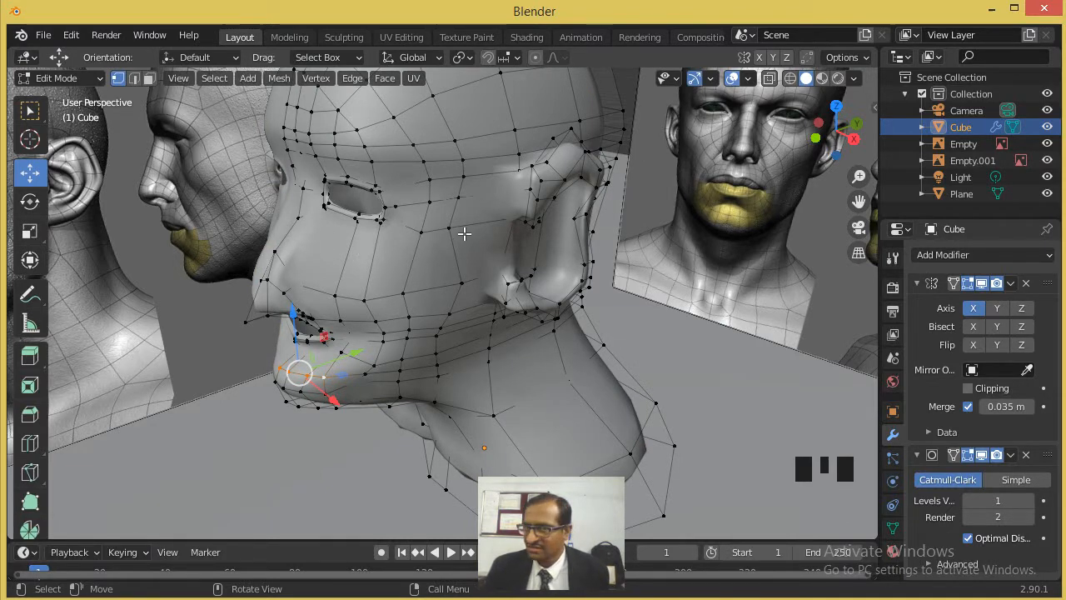
pyautogui.moveTo(331, 258); pyautogui.dragTo(281, 247, button='middle')
pyautogui.scroll(2, 281, 247)
pyautogui.scroll(-2, 165, 267)
pyautogui.moveTo(165, 267); pyautogui.dragTo(459, 264, button='middle')
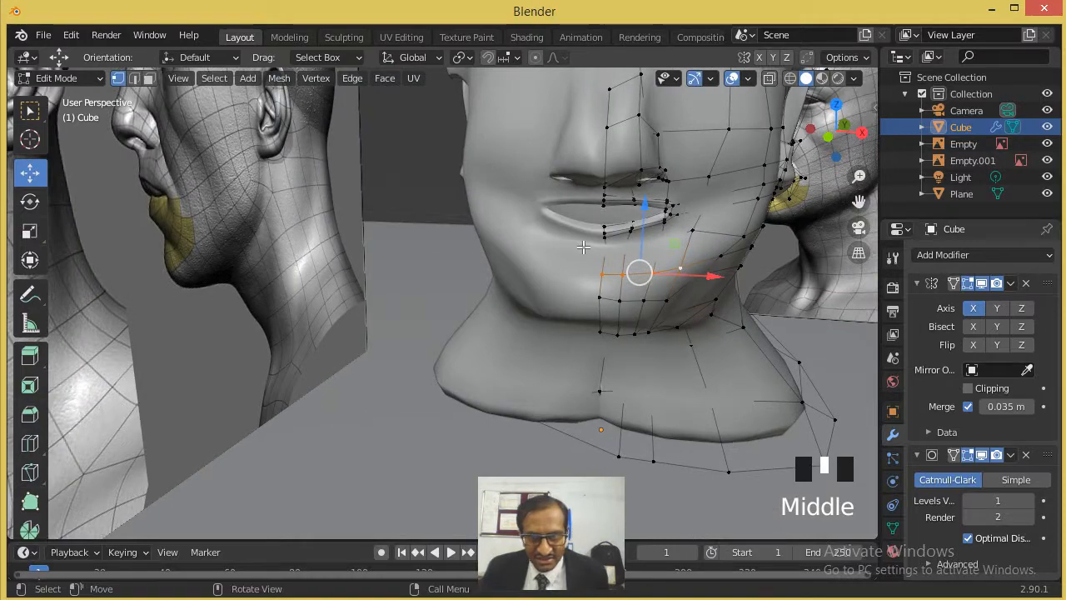
pyautogui.scroll(1, 606, 237)
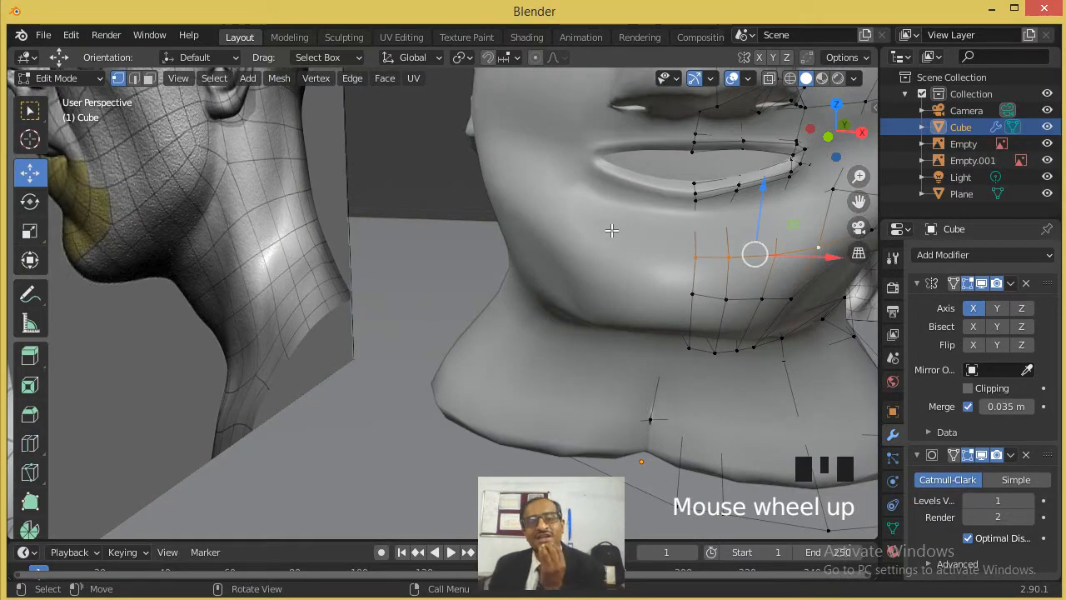
pyautogui.moveTo(609, 232); pyautogui.dragTo(578, 231, button='middle')
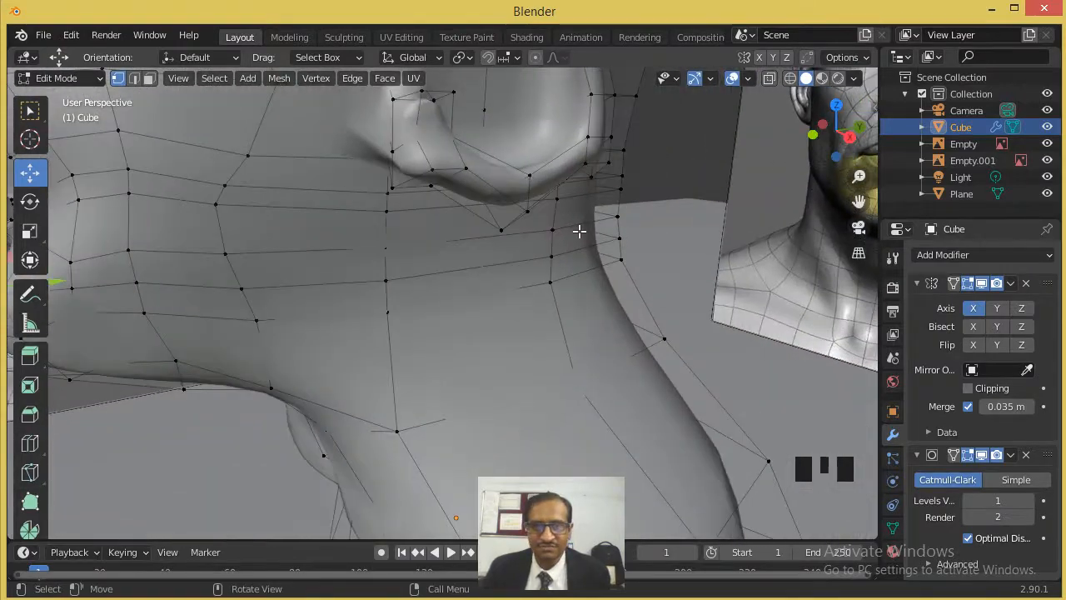
pyautogui.scroll(-2, 578, 230)
pyautogui.keyDown('shift'); pyautogui.moveTo(503, 250); pyautogui.dragTo(553, 255, button='middle'); pyautogui.keyUp('shift')
pyautogui.moveTo(460, 271); pyautogui.dragTo(590, 322, button='middle')
pyautogui.scroll(2, 446, 307)
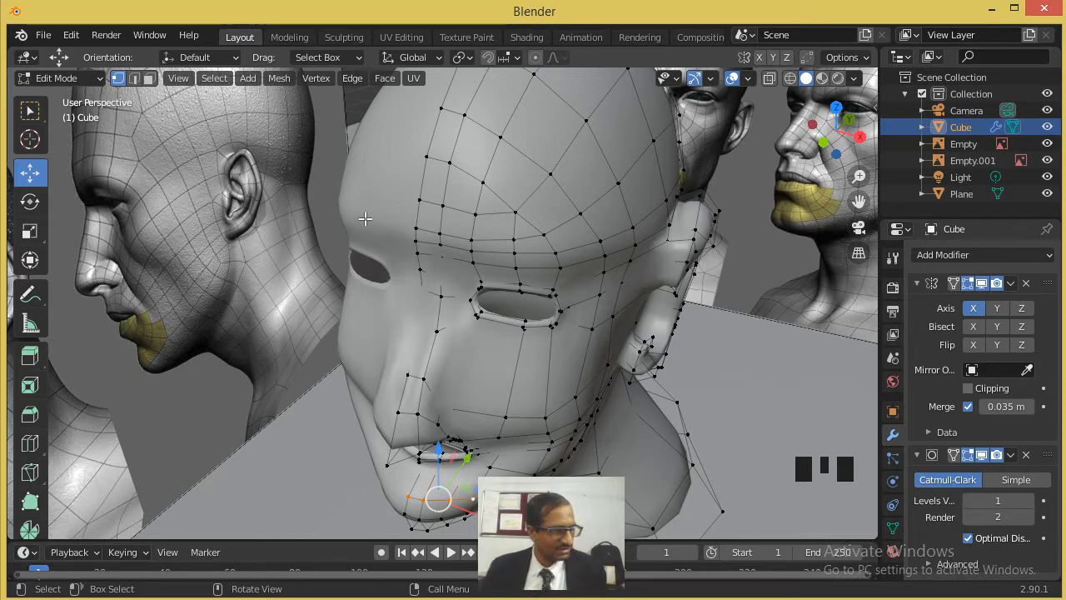
pyautogui.scroll(-2, 481, 259)
pyautogui.moveTo(527, 283); pyautogui.dragTo(554, 236, button='middle')
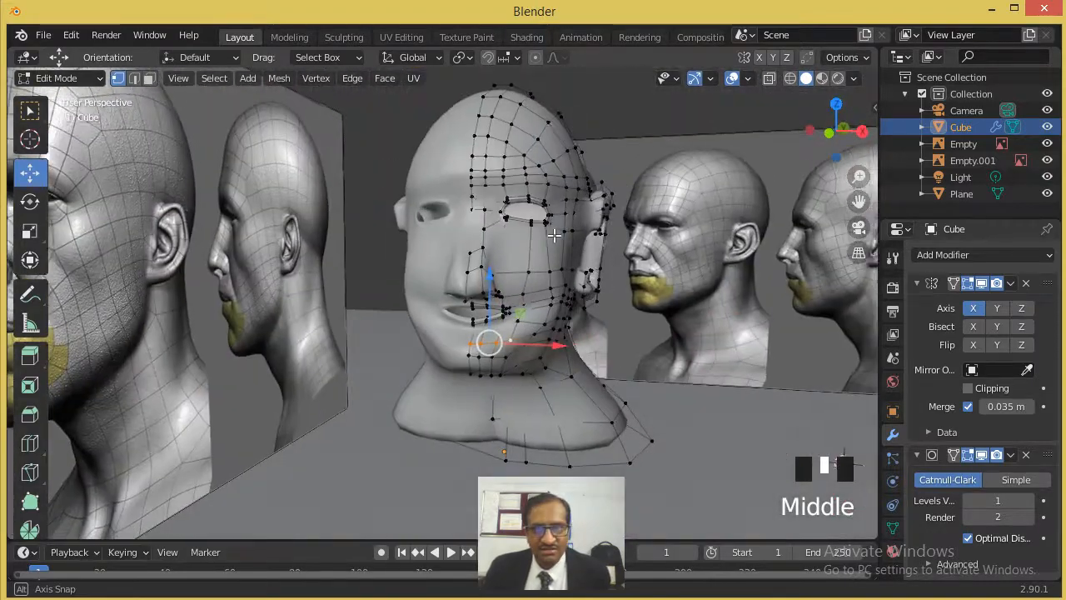
# - Switch to Object Mode and review the whole smoothed head beside the face reference images
pyautogui.press('Tab')
pyautogui.scroll(-1, 636, 263)
pyautogui.moveTo(637, 263); pyautogui.dragTo(609, 268, button='middle')
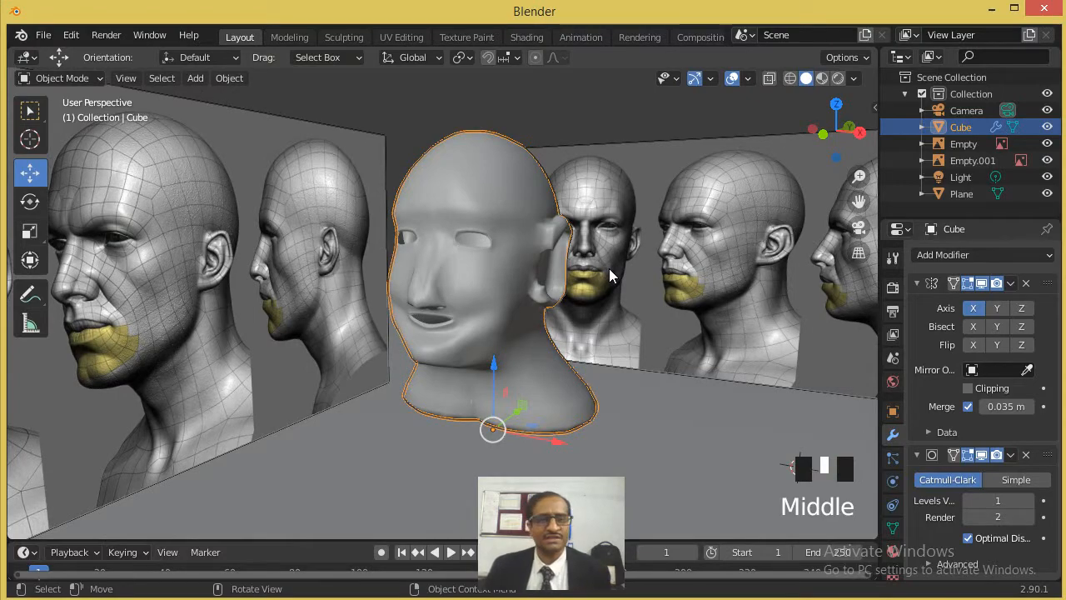